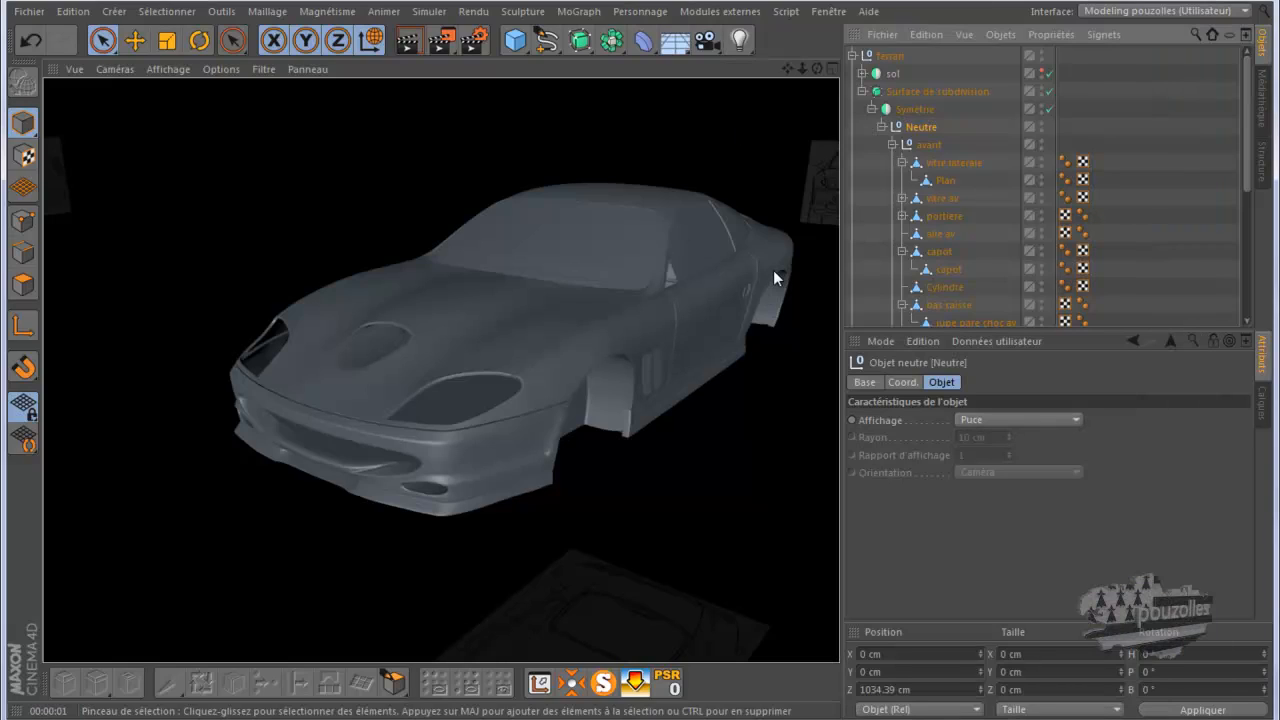
Disable the subdivision surface so the car body shows its base mesh around the side windows.
{"action": "scroll", "coordinate": [773, 270], "scroll_direction": "up", "scroll_amount": 5}
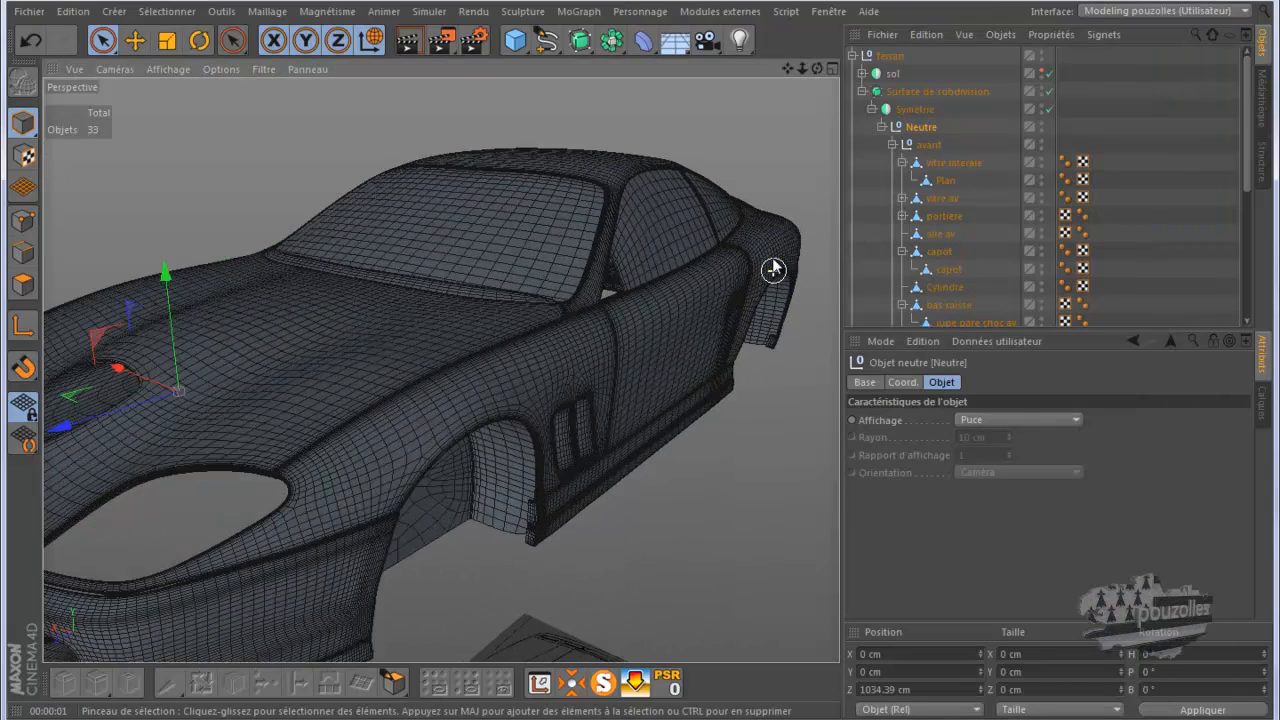
{"action": "left_click", "coordinate": [1049, 91]}
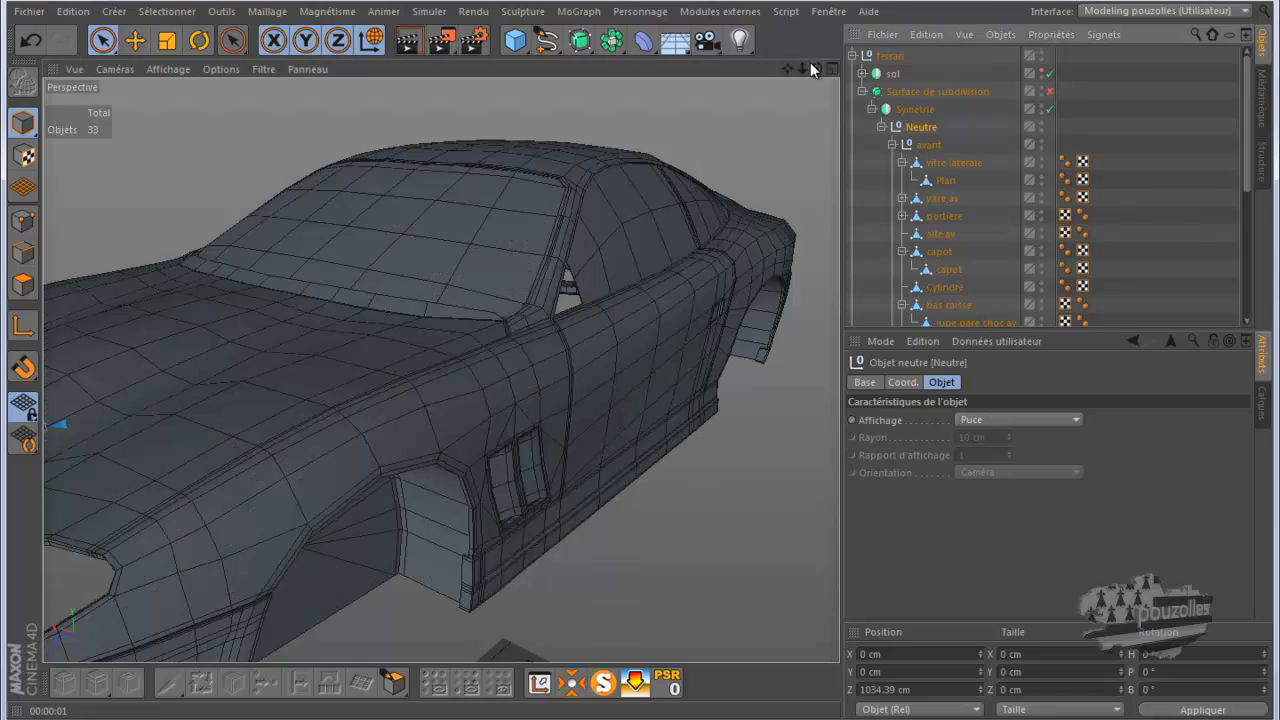
{"action": "left_click_drag", "start_coordinate": [816, 69], "coordinate": [699, 391]}
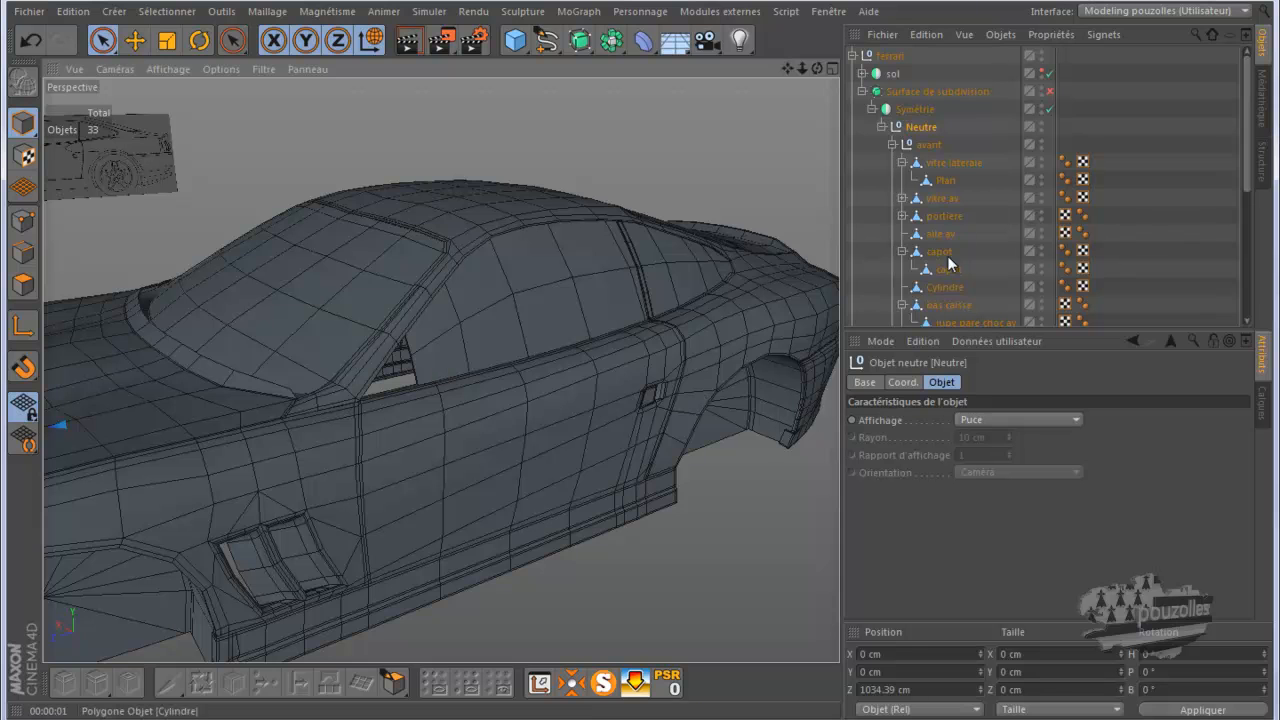
Move the vitre laterale side window along the world X axis to about -494.8 cm.
{"action": "left_click", "coordinate": [951, 163]}
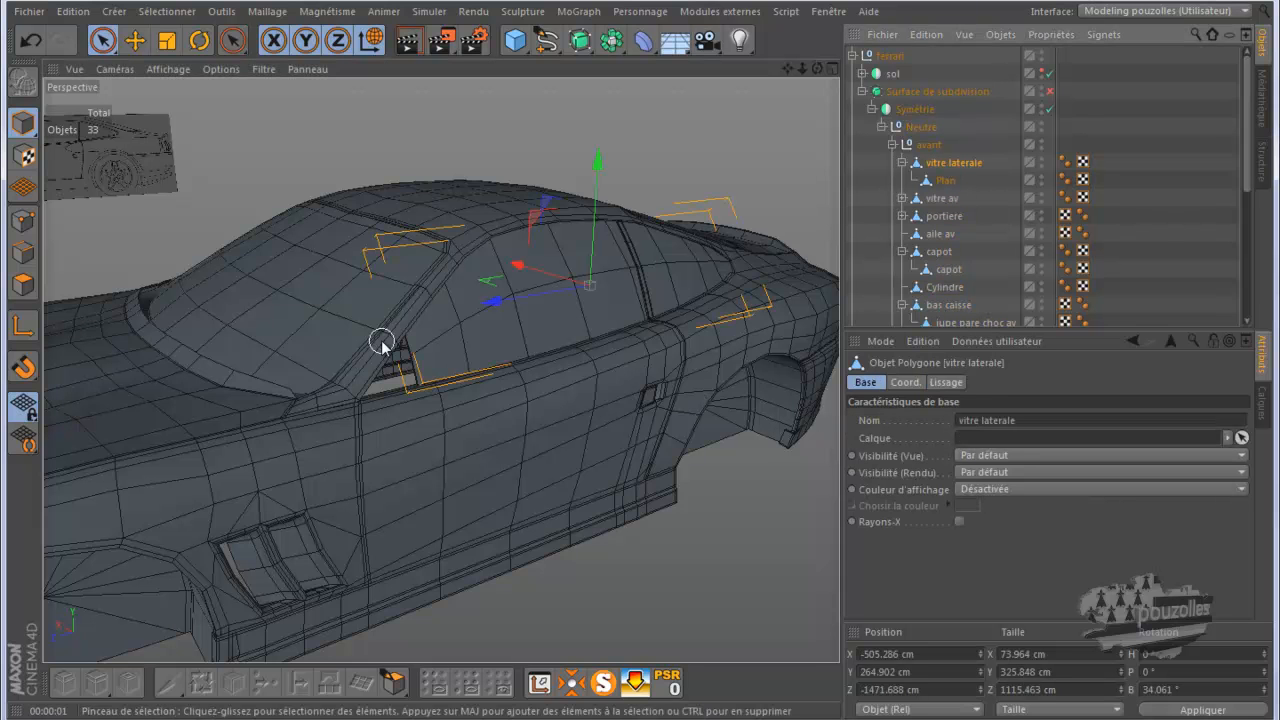
{"action": "left_click_drag", "start_coordinate": [816, 69], "coordinate": [647, 359]}
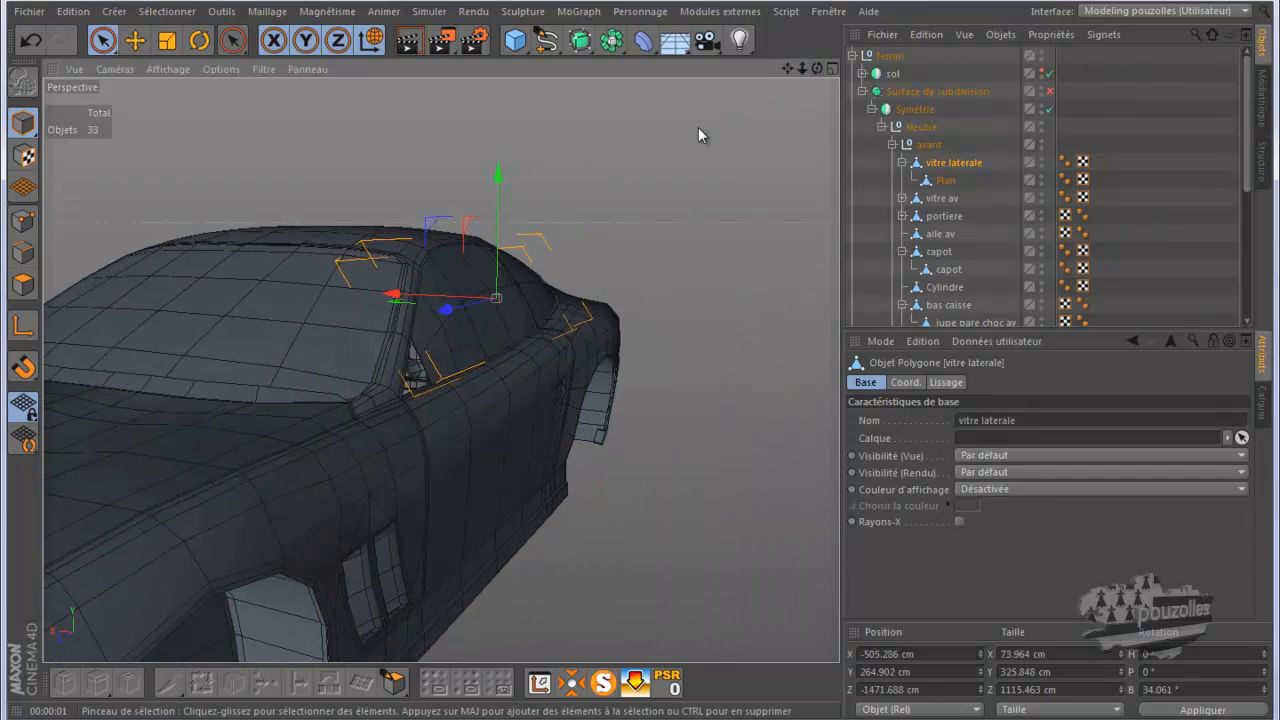
{"action": "scroll", "coordinate": [403, 337], "scroll_direction": "up", "scroll_amount": 4}
{"action": "scroll", "coordinate": [403, 338], "scroll_direction": "up", "scroll_amount": 4}
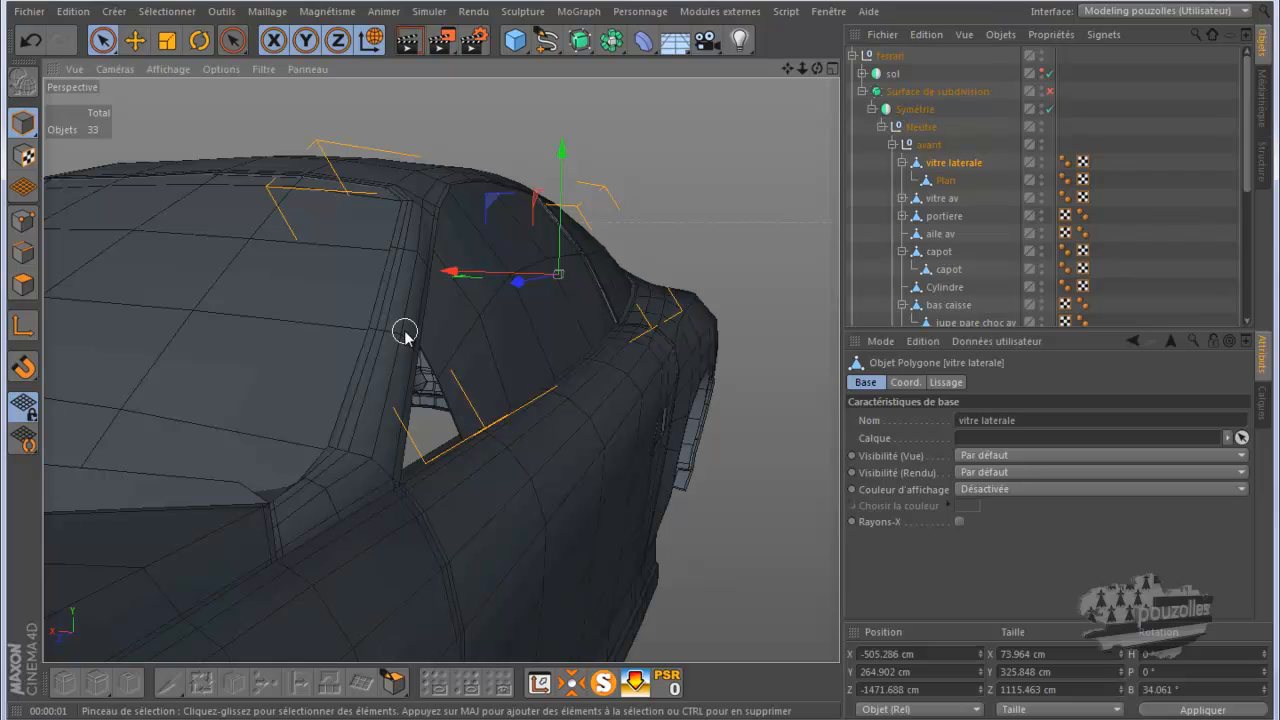
{"action": "left_click", "coordinate": [370, 42]}
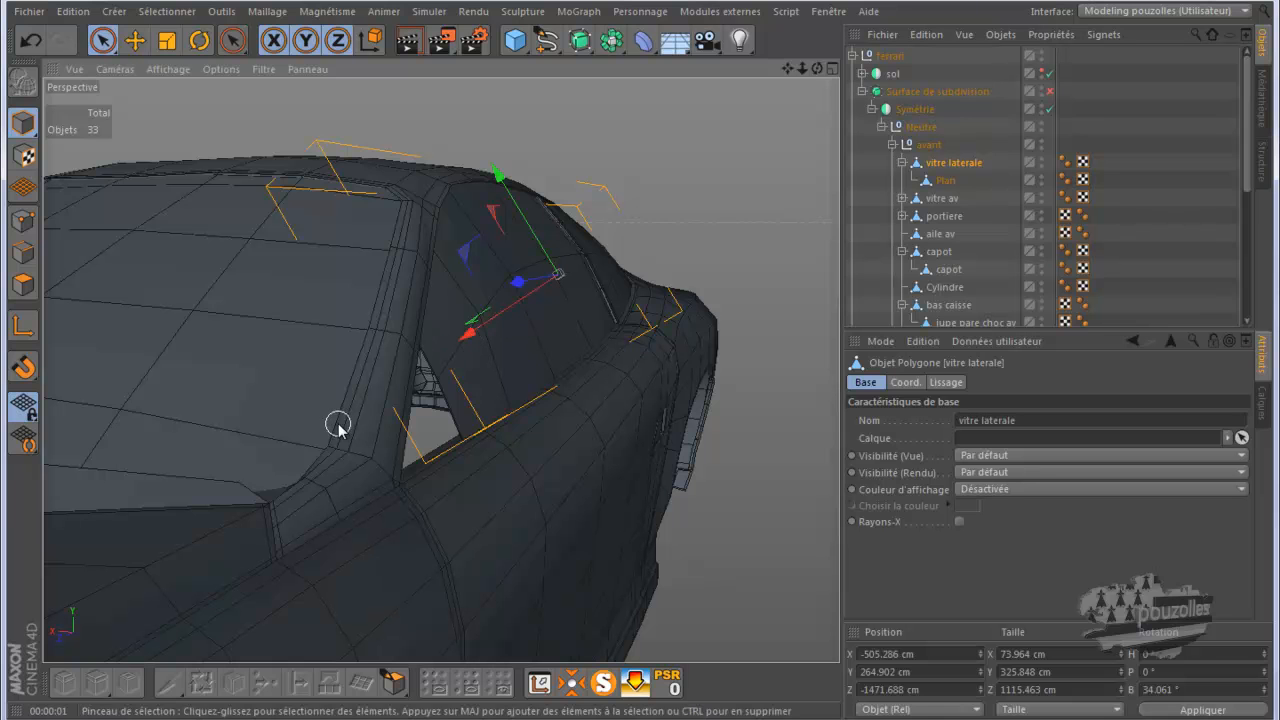
{"action": "left_click", "coordinate": [370, 40]}
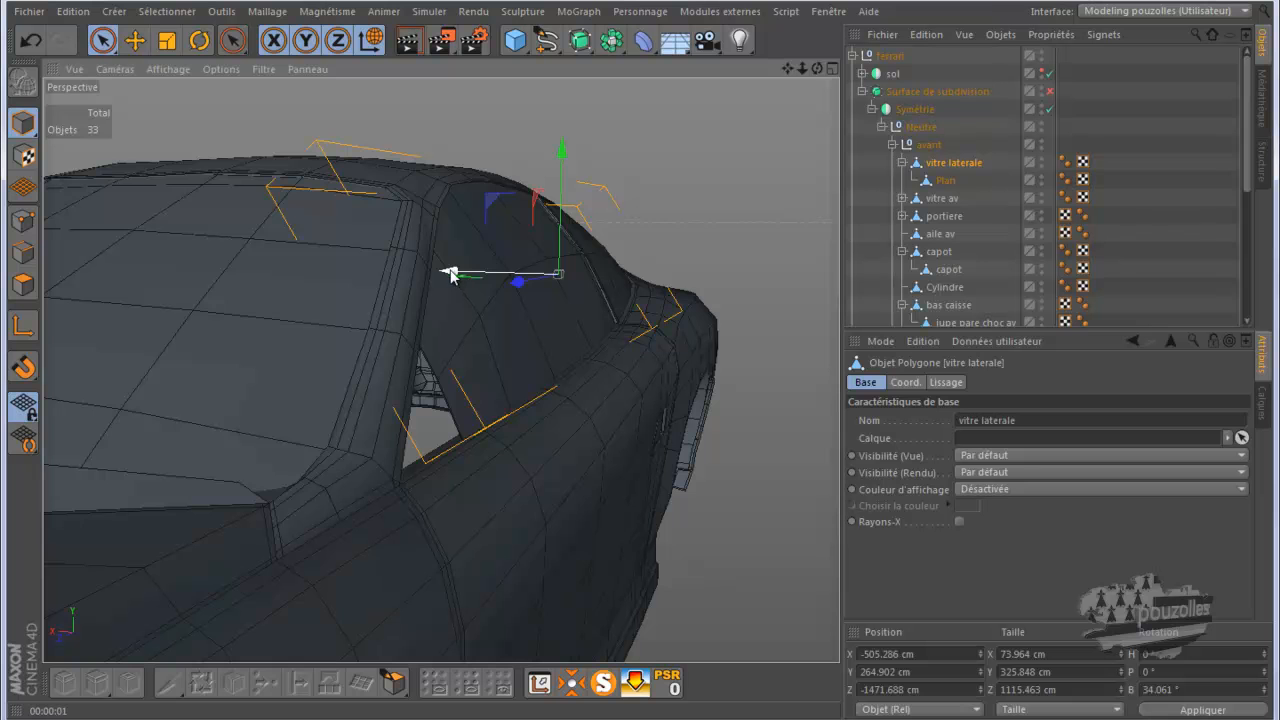
{"action": "scroll", "coordinate": [455, 275], "scroll_direction": "up", "scroll_amount": 5}
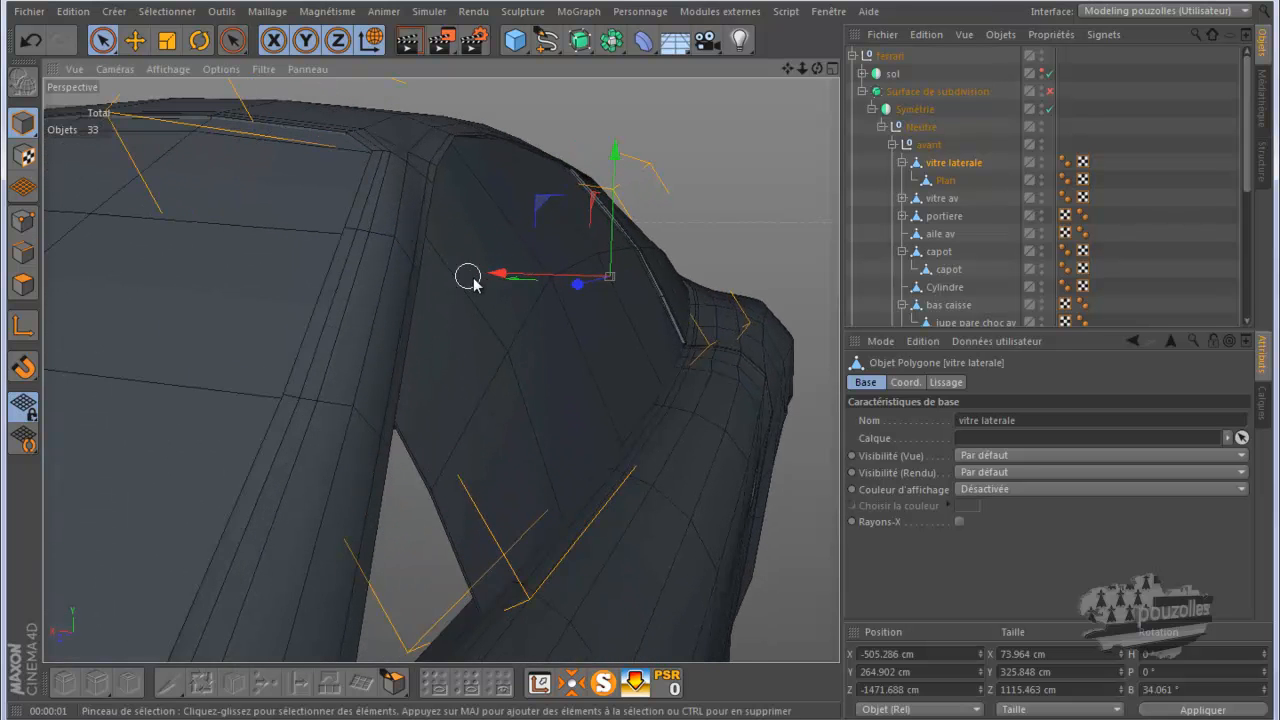
{"action": "scroll", "coordinate": [472, 281], "scroll_direction": "up", "scroll_amount": 1}
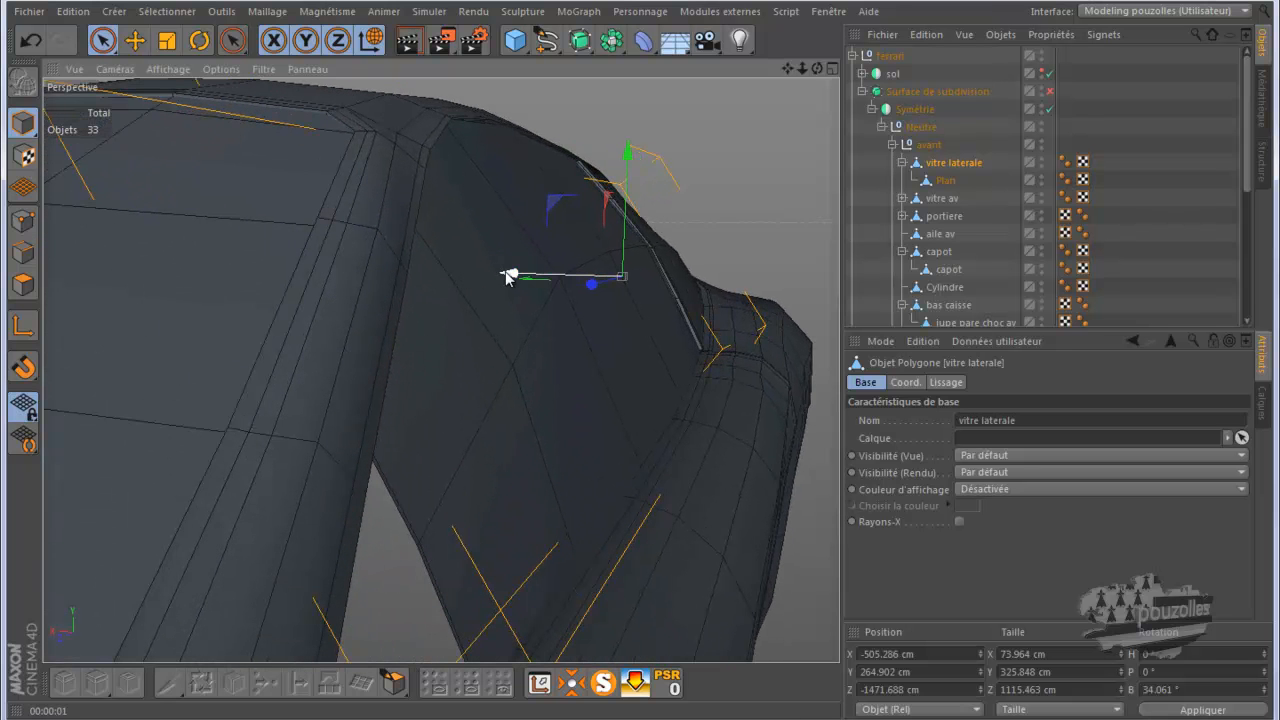
{"action": "left_click_drag", "start_coordinate": [506, 276], "coordinate": [497, 278]}
Select the portiere and aile ar objects together, switch to polygon mode and clear any existing polygon selection.
{"action": "left_click_drag", "start_coordinate": [817, 68], "coordinate": [640, 360]}
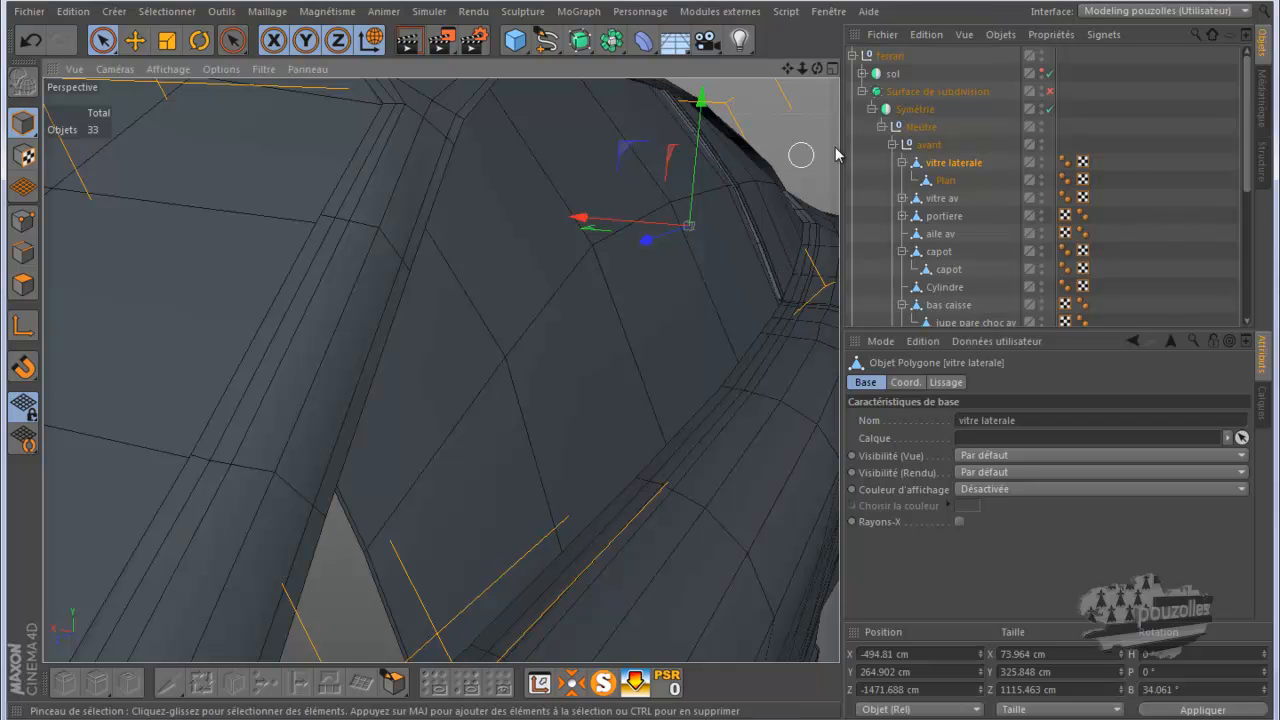
{"action": "left_click", "coordinate": [945, 218]}
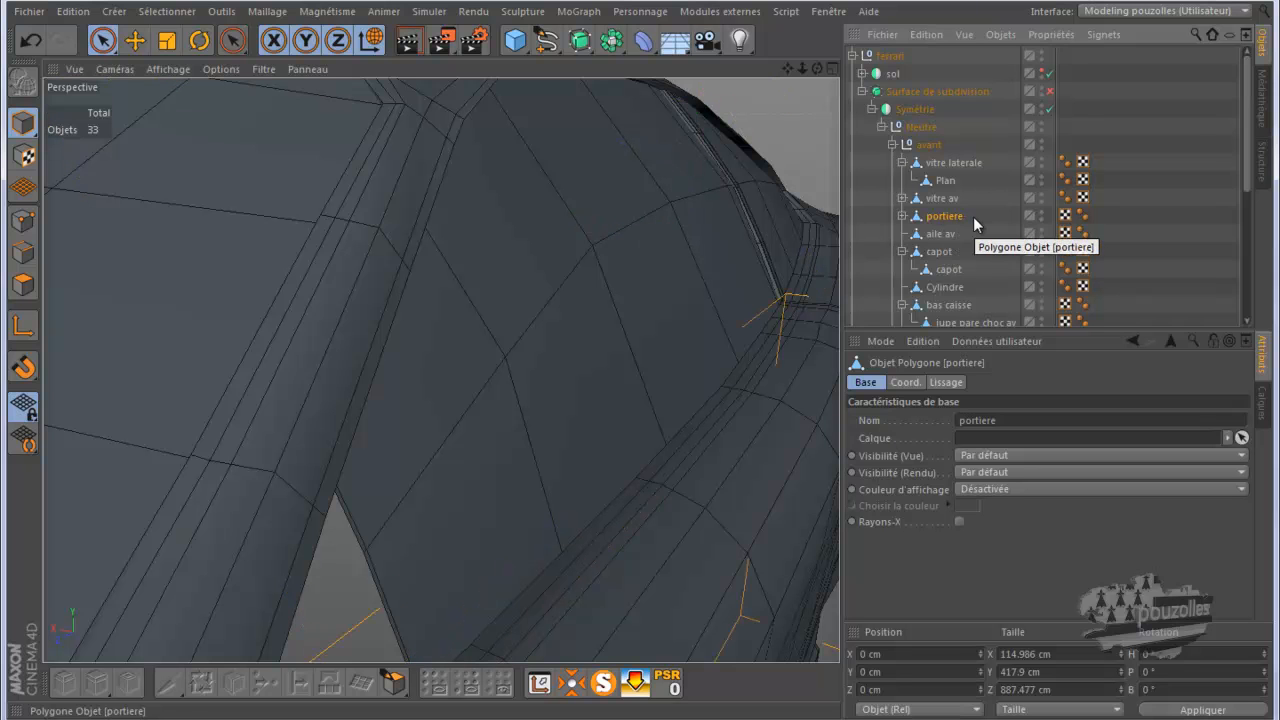
{"action": "scroll", "coordinate": [960, 220], "scroll_direction": "down", "scroll_amount": 3}
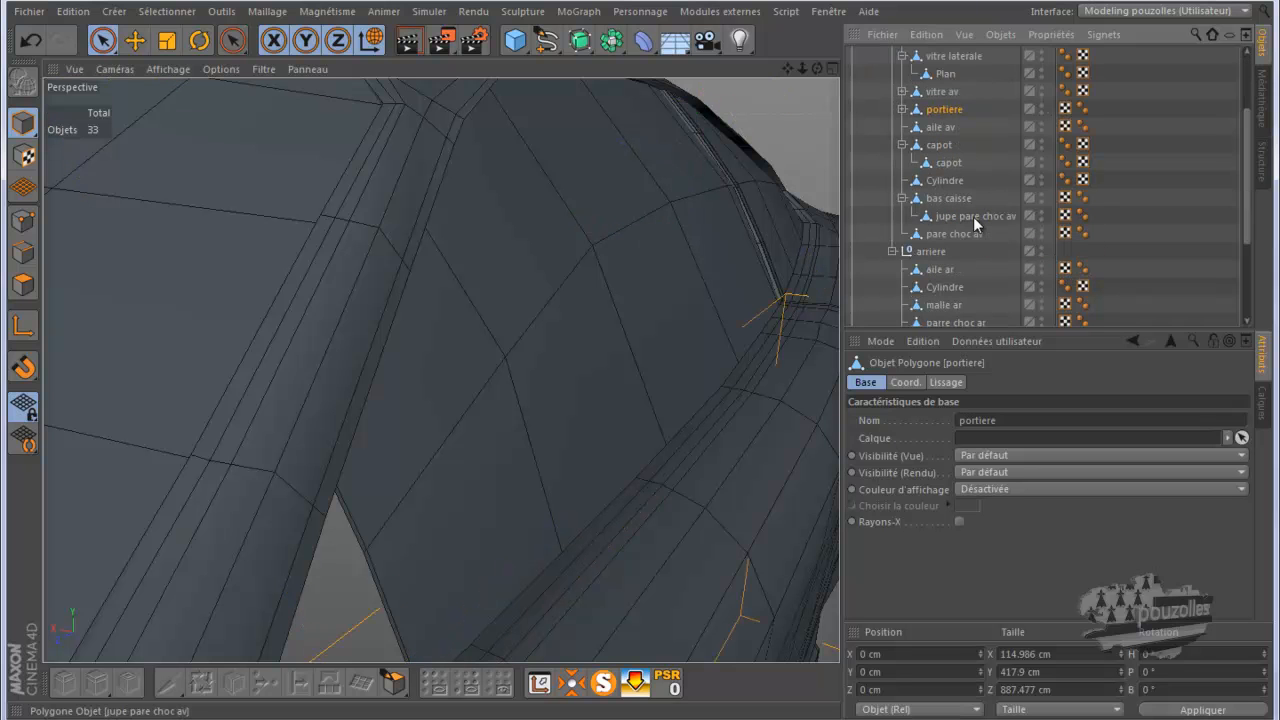
{"action": "left_click", "coordinate": [940, 269], "text": "ctrl"}
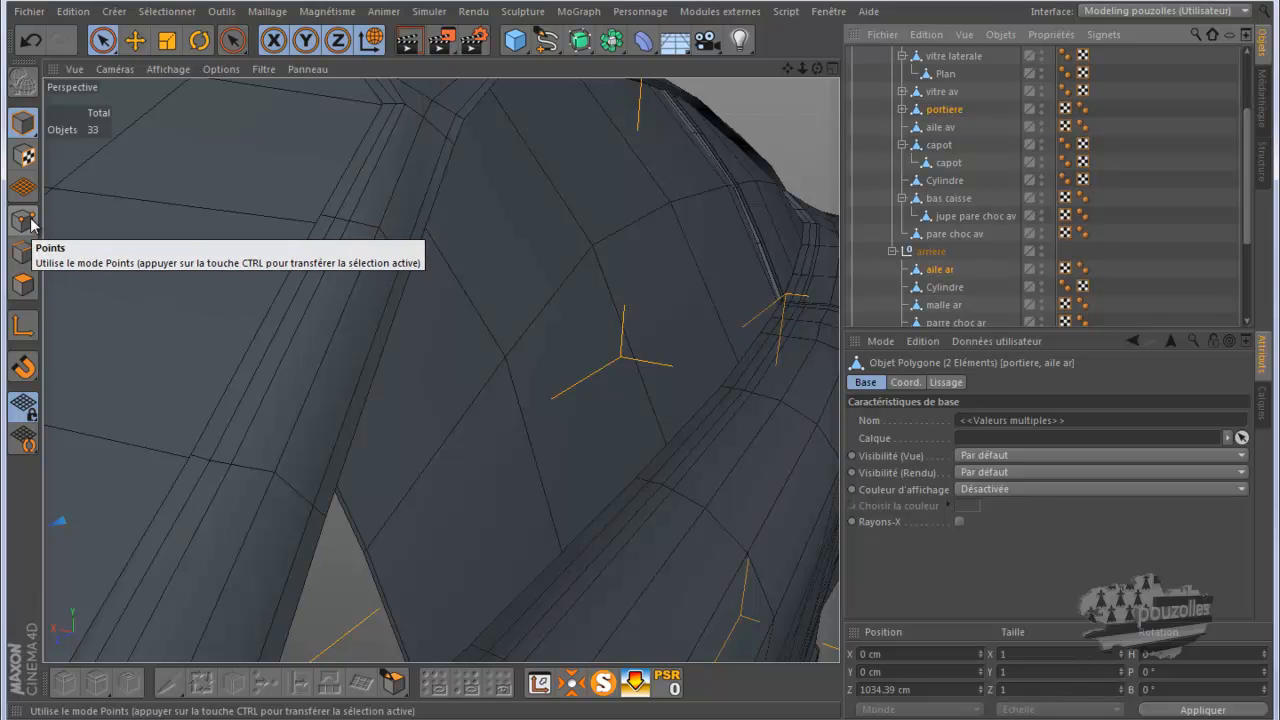
{"action": "left_click", "coordinate": [24, 286]}
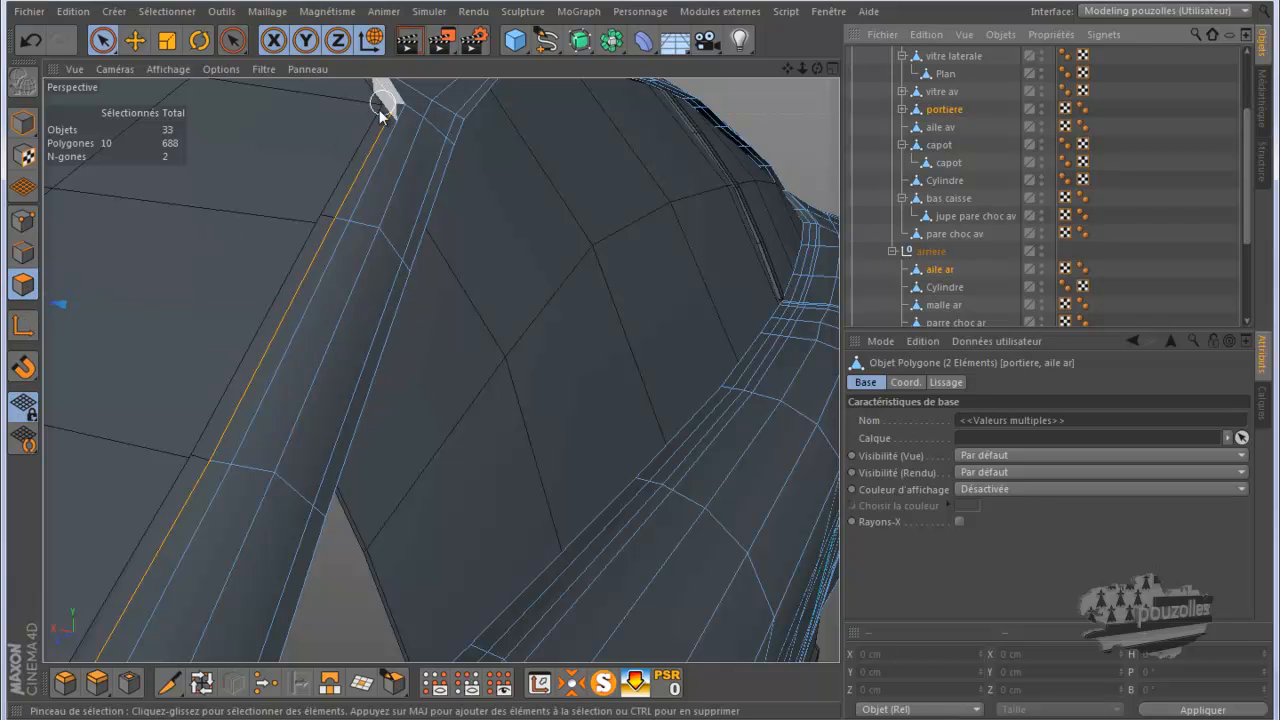
{"action": "key", "text": "ctrl+shift+a"}
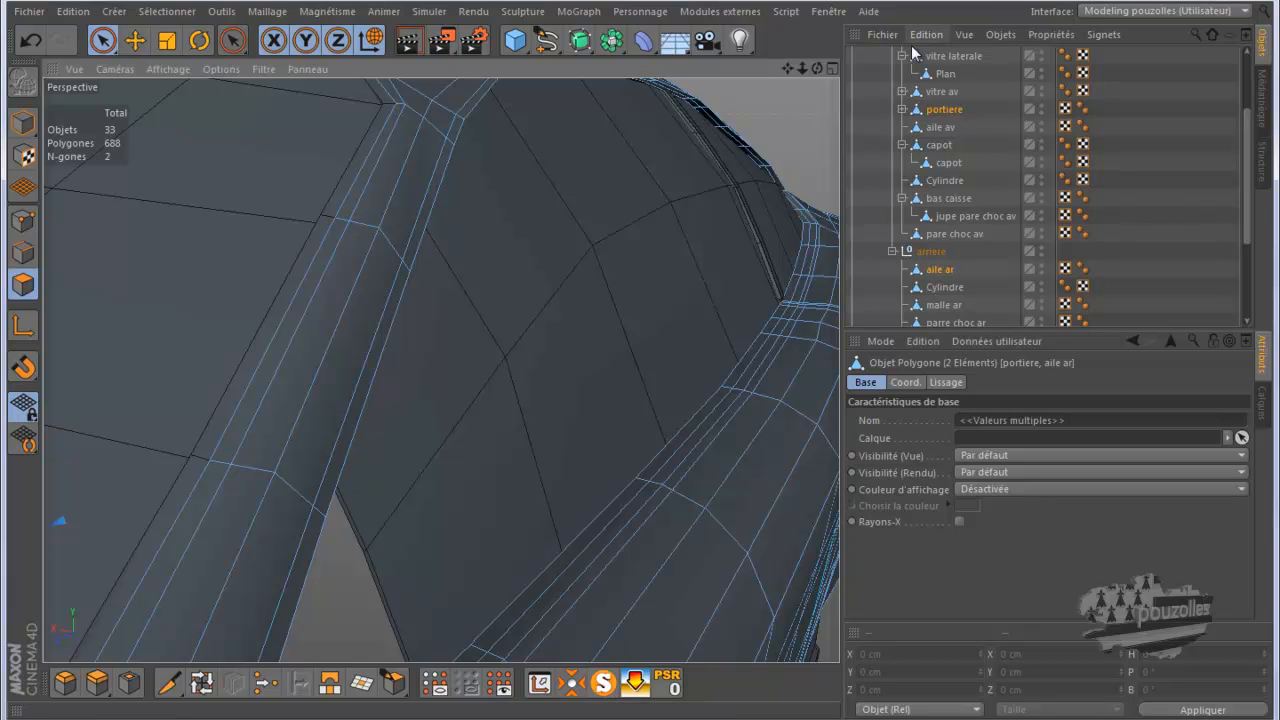
Isolate the selected portiere and aile ar objects with MagicSolo so all other parts of the car are hidden.
{"action": "scroll", "coordinate": [976, 74], "scroll_direction": "up", "scroll_amount": 3}
{"action": "scroll", "coordinate": [949, 117], "scroll_direction": "down", "scroll_amount": 5}
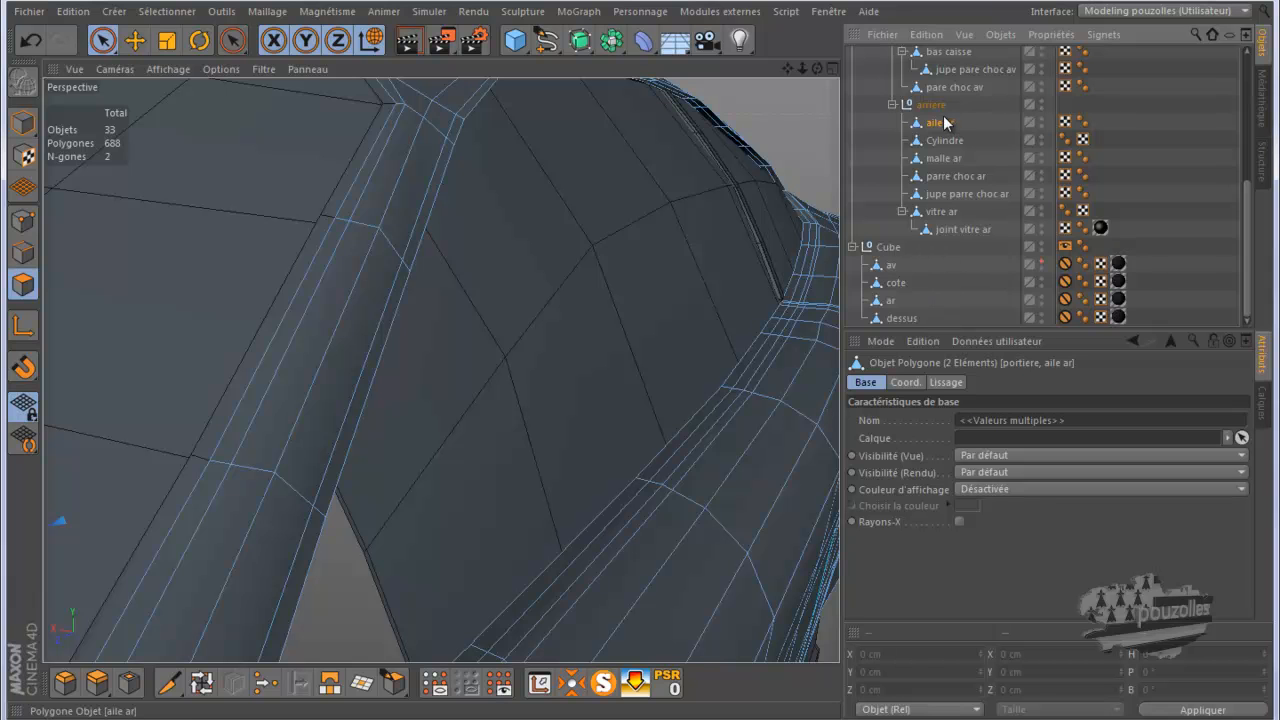
{"action": "scroll", "coordinate": [942, 116], "scroll_direction": "up", "scroll_amount": 5}
{"action": "scroll", "coordinate": [947, 213], "scroll_direction": "down", "scroll_amount": 3}
{"action": "scroll", "coordinate": [945, 215], "scroll_direction": "up", "scroll_amount": 3}
{"action": "scroll", "coordinate": [944, 208], "scroll_direction": "down", "scroll_amount": 3}
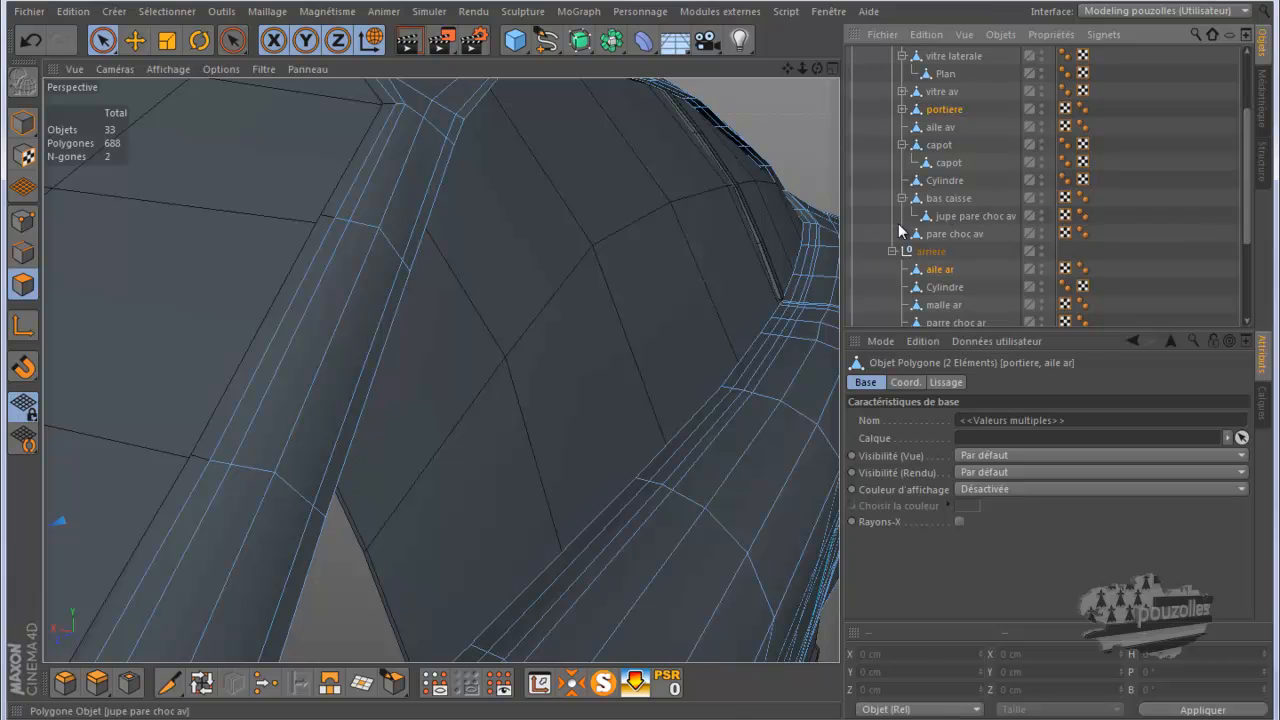
{"action": "left_click", "coordinate": [604, 683]}
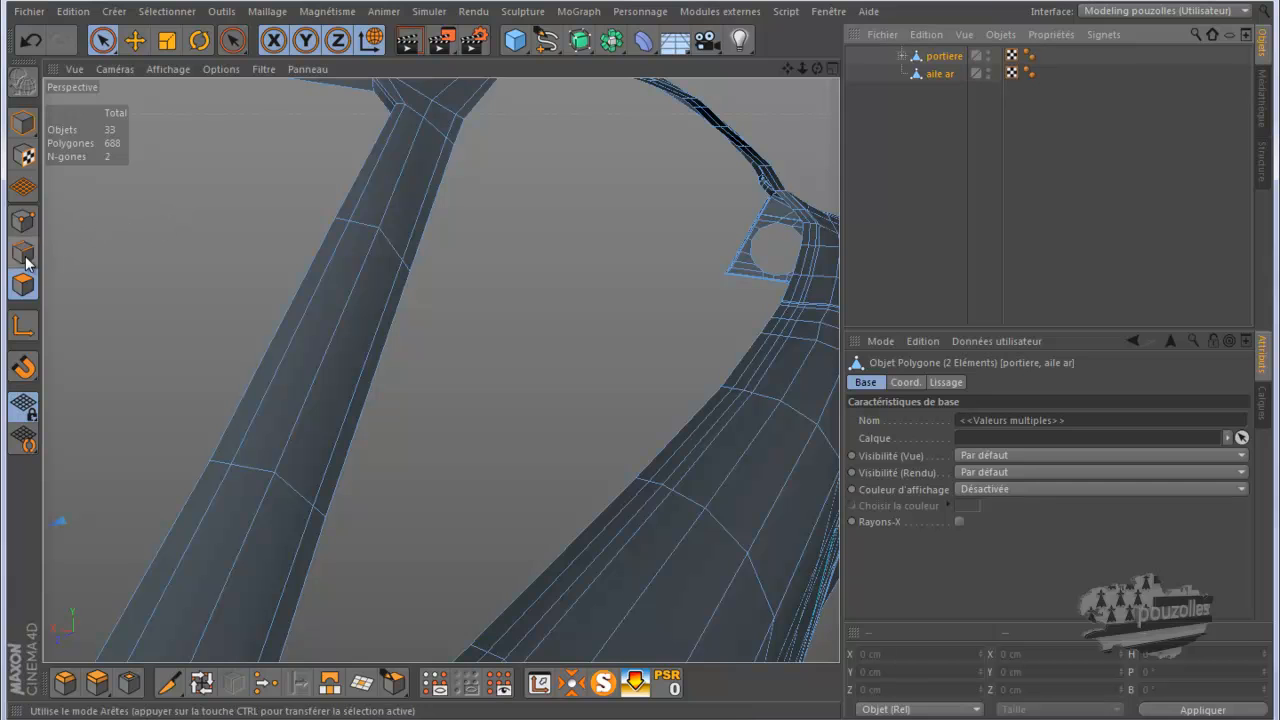
{"action": "left_click", "coordinate": [135, 40]}
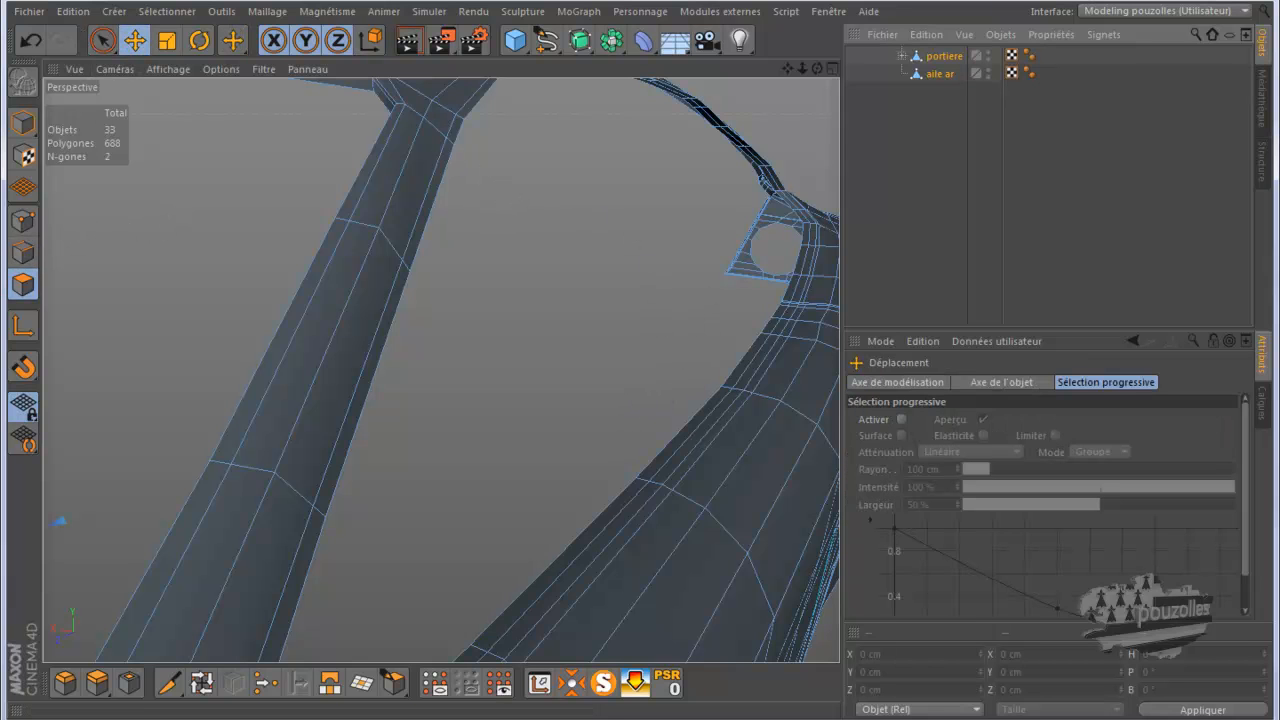
{"action": "left_click", "coordinate": [601, 683]}
{"action": "left_click", "coordinate": [602, 683]}
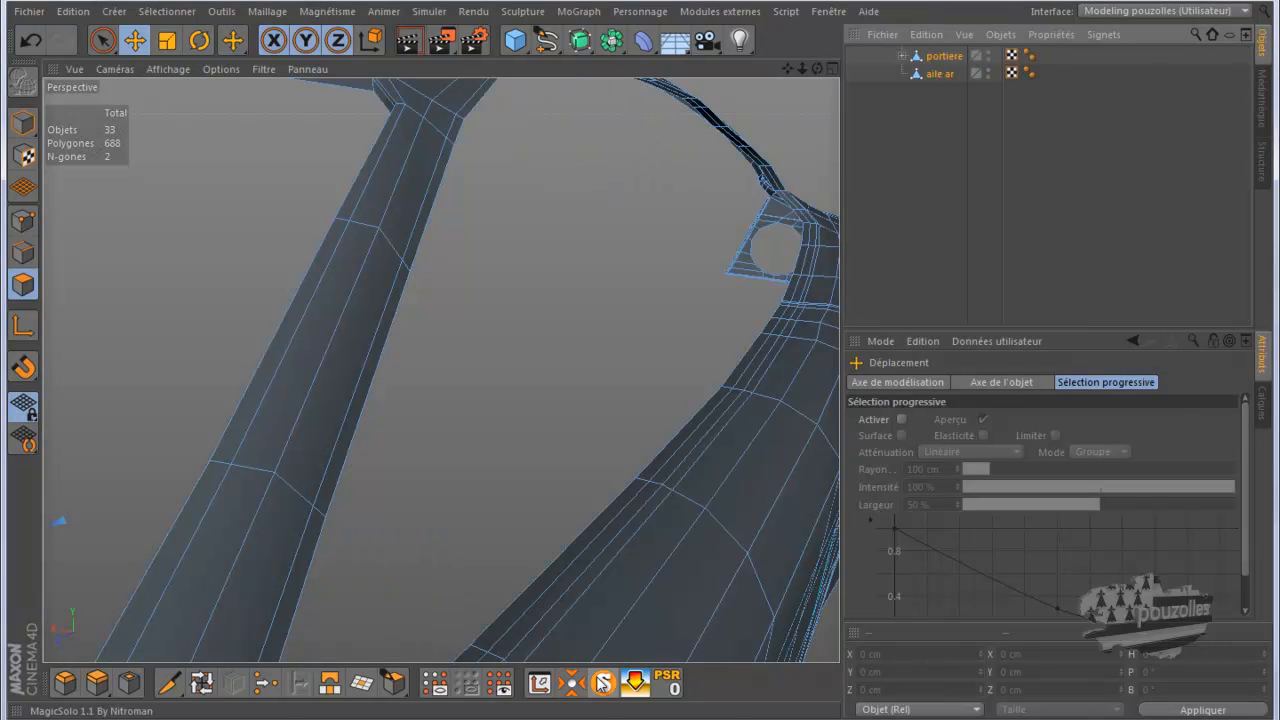
Loop-select the inner border polygons around the side window opening on portiere and aile ar, and split them into separate objects.
{"action": "left_click_drag", "start_coordinate": [537, 399], "coordinate": [535, 367], "text": "alt"}
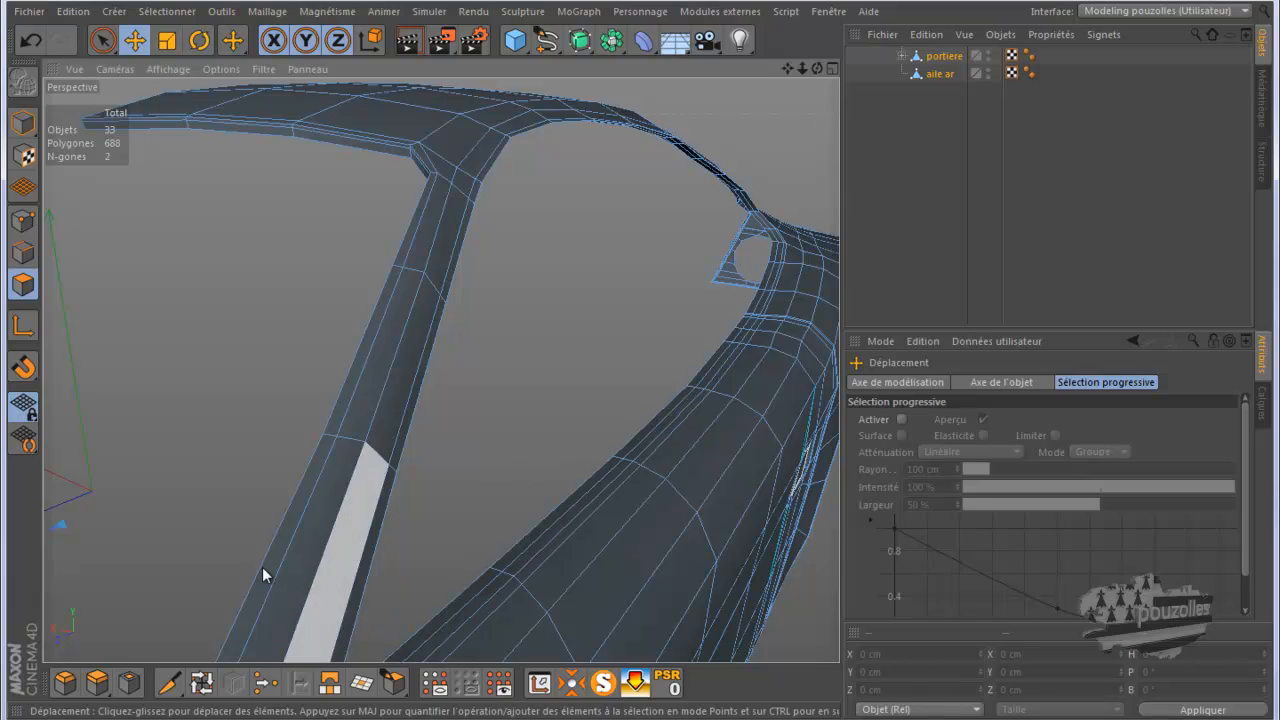
{"action": "left_click", "coordinate": [201, 684]}
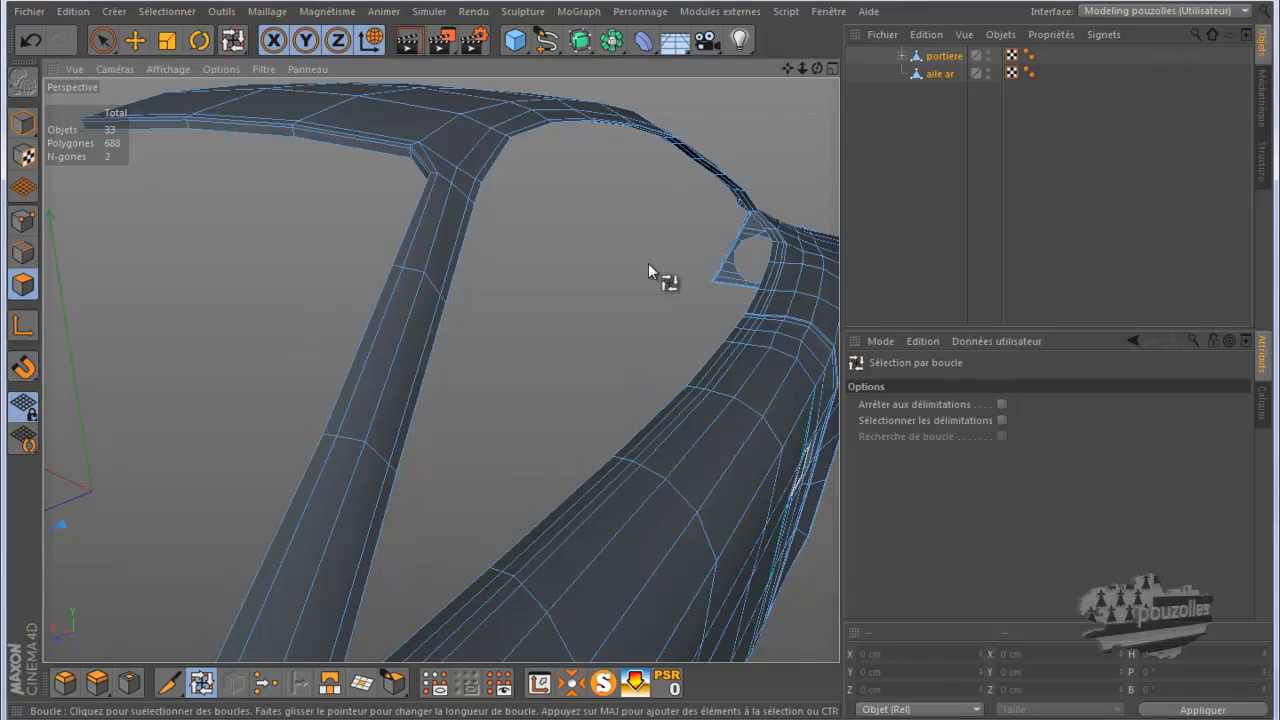
{"action": "left_click", "coordinate": [617, 457]}
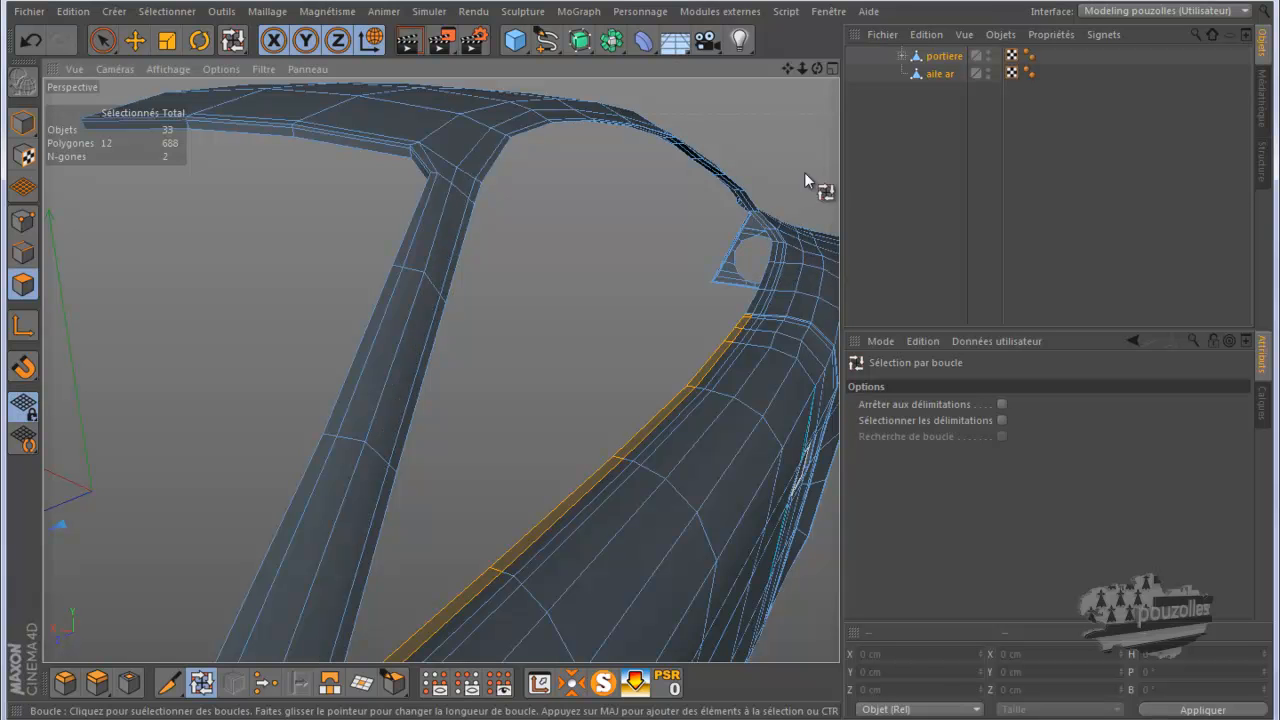
{"action": "mouse_move", "coordinate": [814, 66]}
{"action": "left_mouse_down"}
{"action": "mouse_move", "coordinate": [634, 360]}
{"action": "mouse_move", "coordinate": [765, 96]}
{"action": "left_mouse_up"}
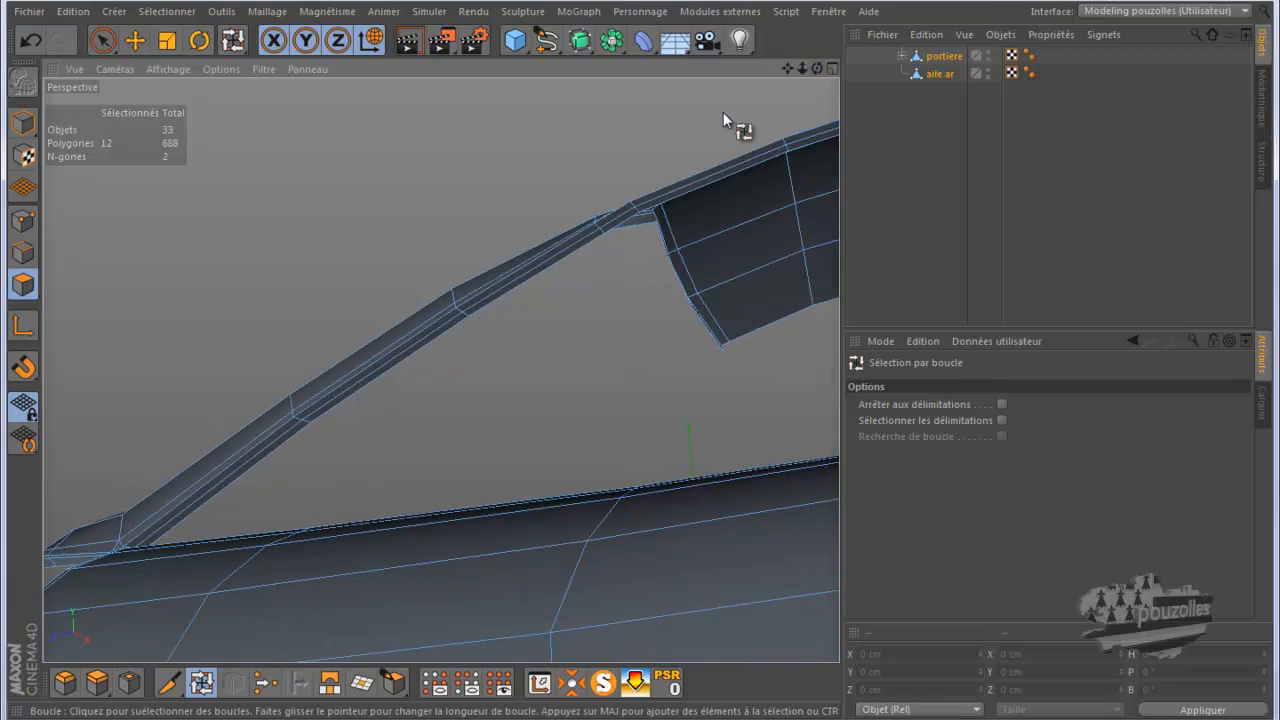
{"action": "left_click", "coordinate": [603, 230]}
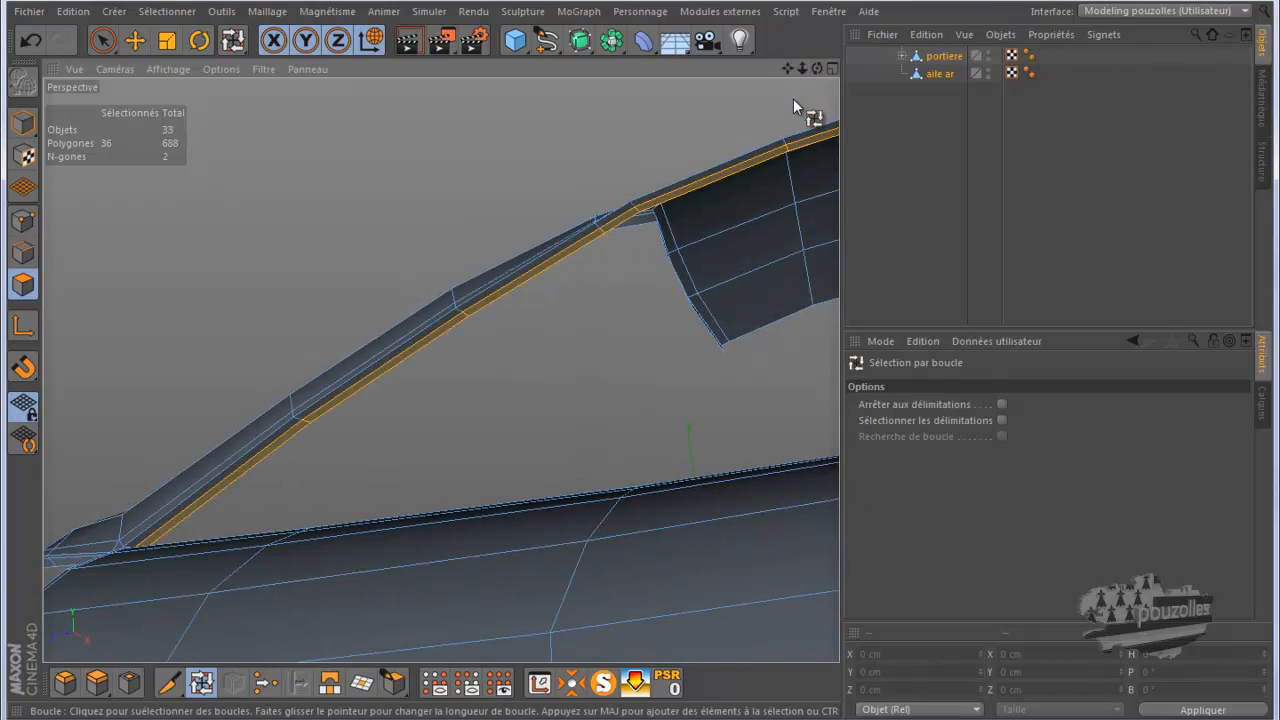
{"action": "left_click_drag", "start_coordinate": [816, 68], "coordinate": [641, 364]}
{"action": "left_click_drag", "start_coordinate": [560, 277], "coordinate": [537, 279], "text": "alt"}
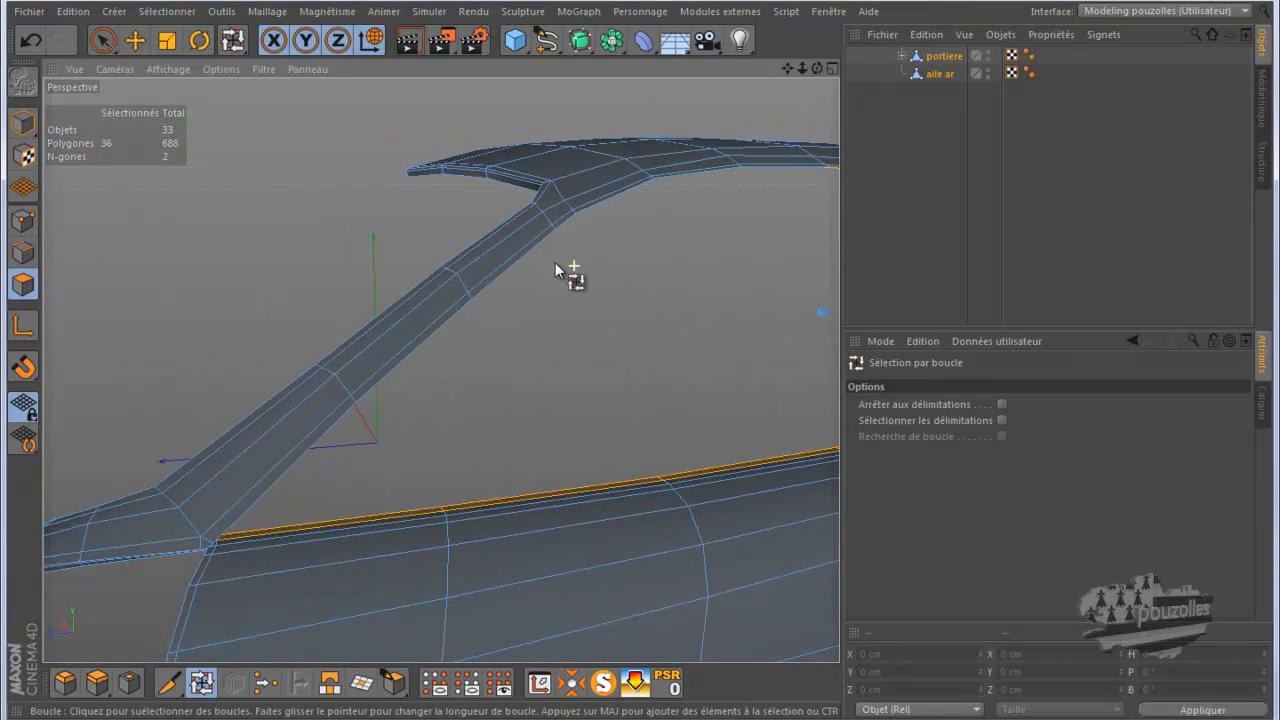
{"action": "right_click", "coordinate": [299, 146]}
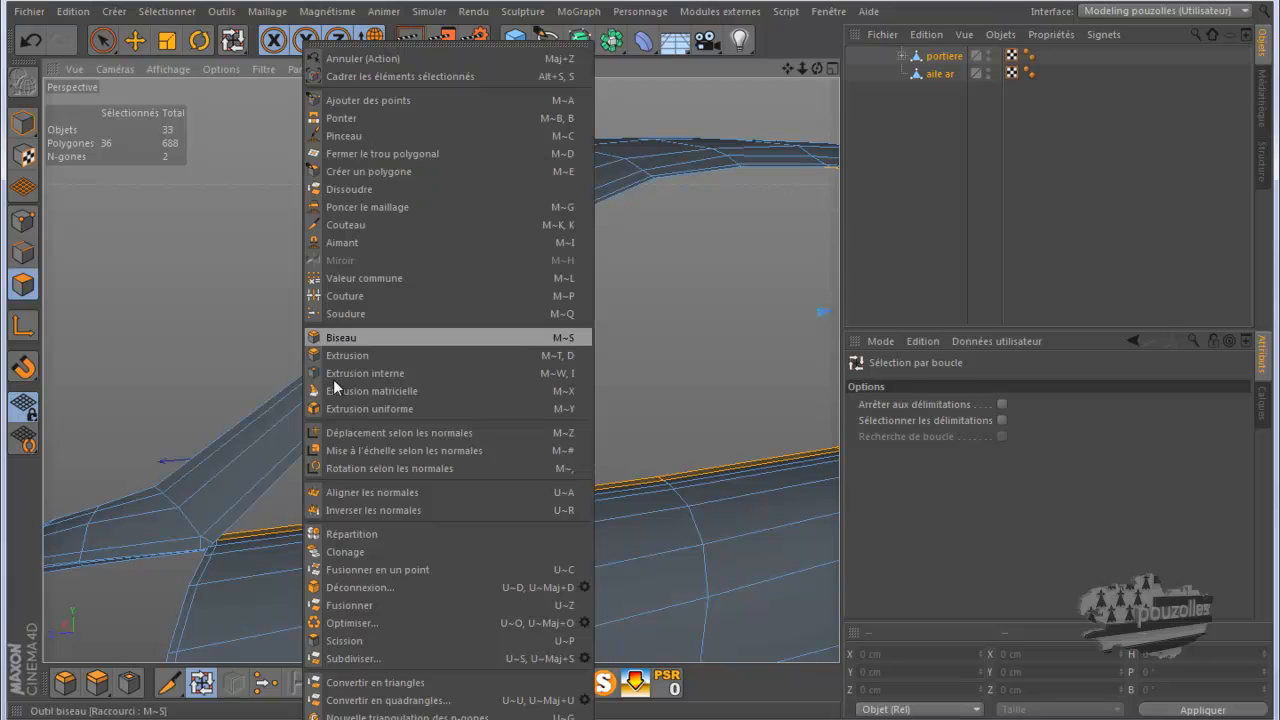
{"action": "left_click", "coordinate": [345, 638]}
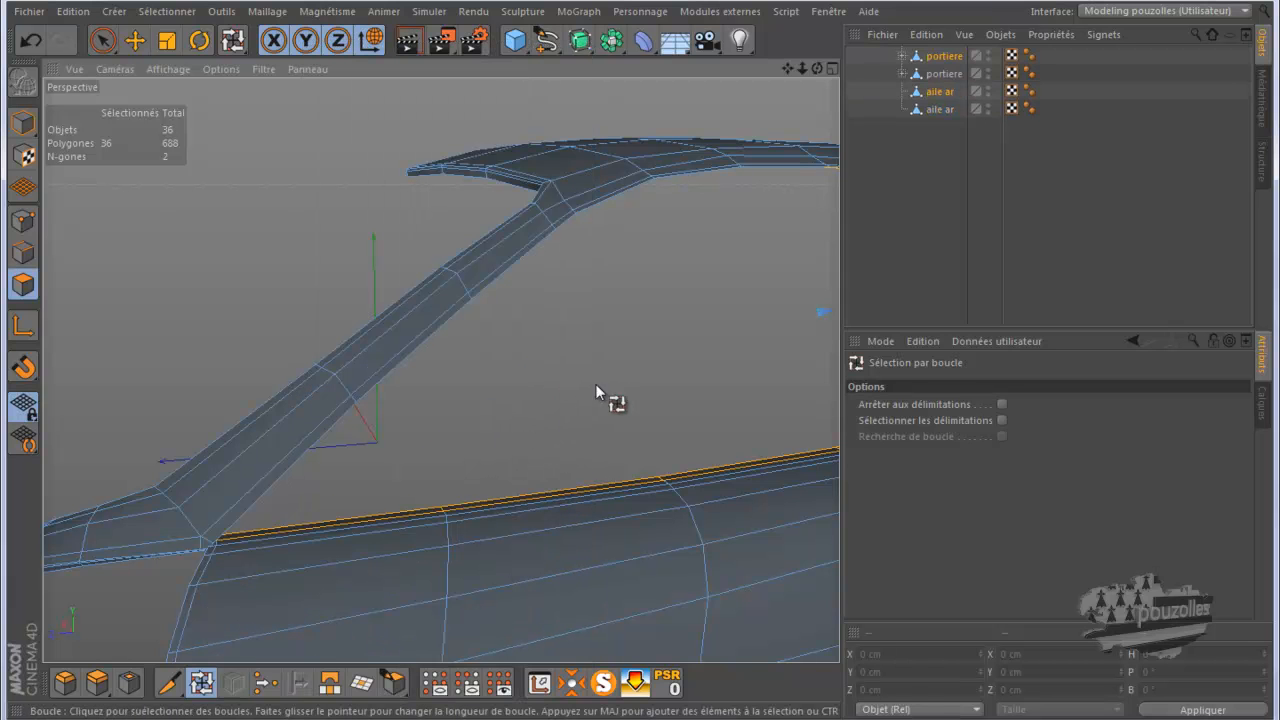
{"action": "left_click", "coordinate": [941, 74]}
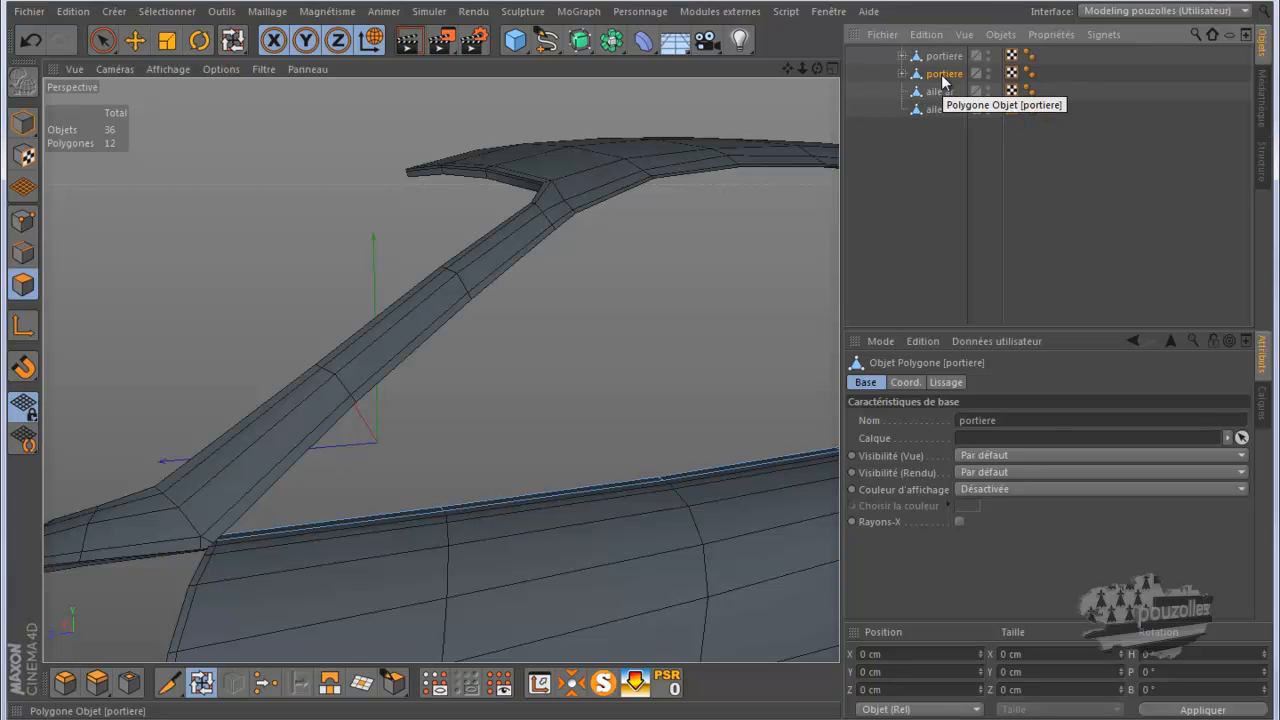
{"action": "left_click", "coordinate": [940, 112], "text": "ctrl"}
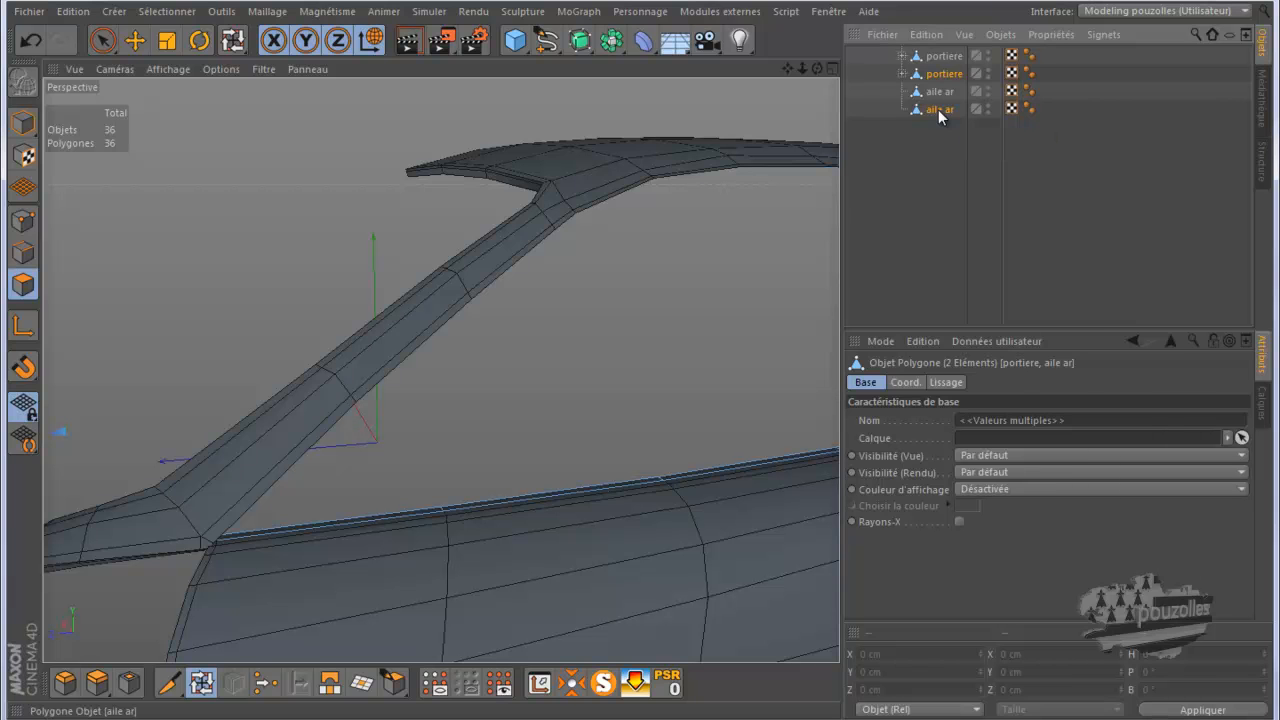
{"action": "right_click", "coordinate": [940, 112]}
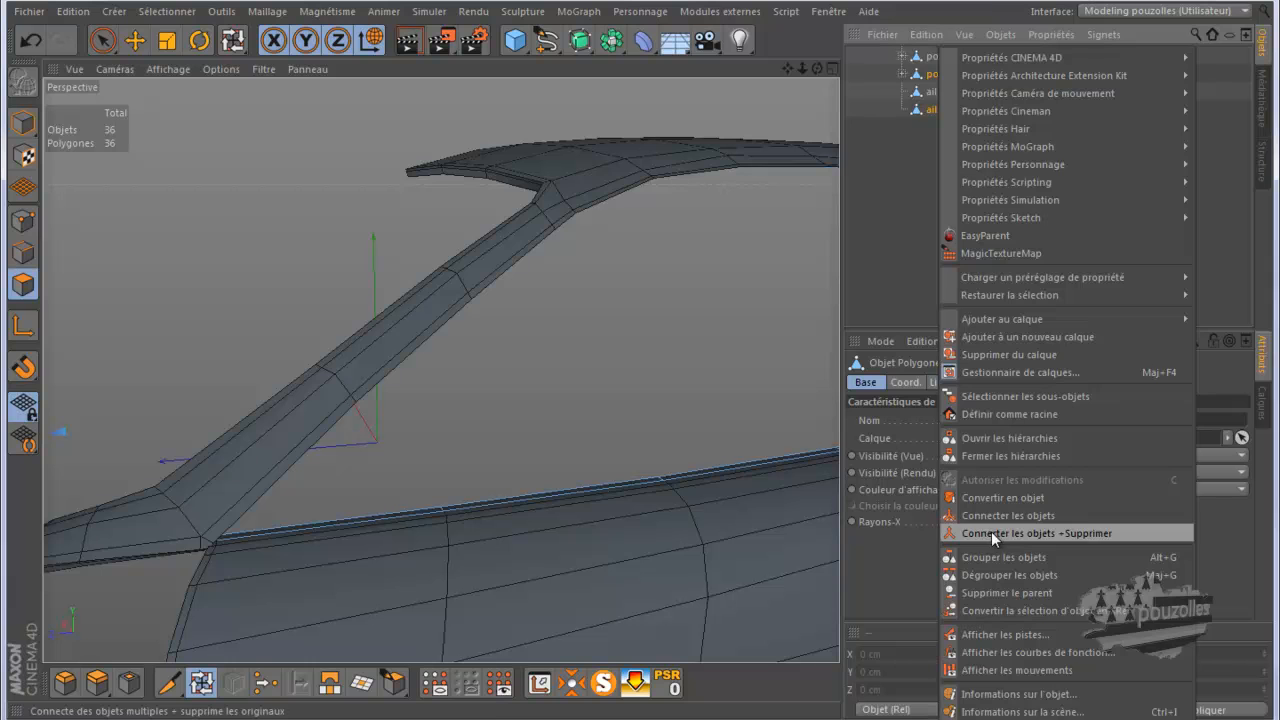
{"action": "left_click", "coordinate": [934, 80]}
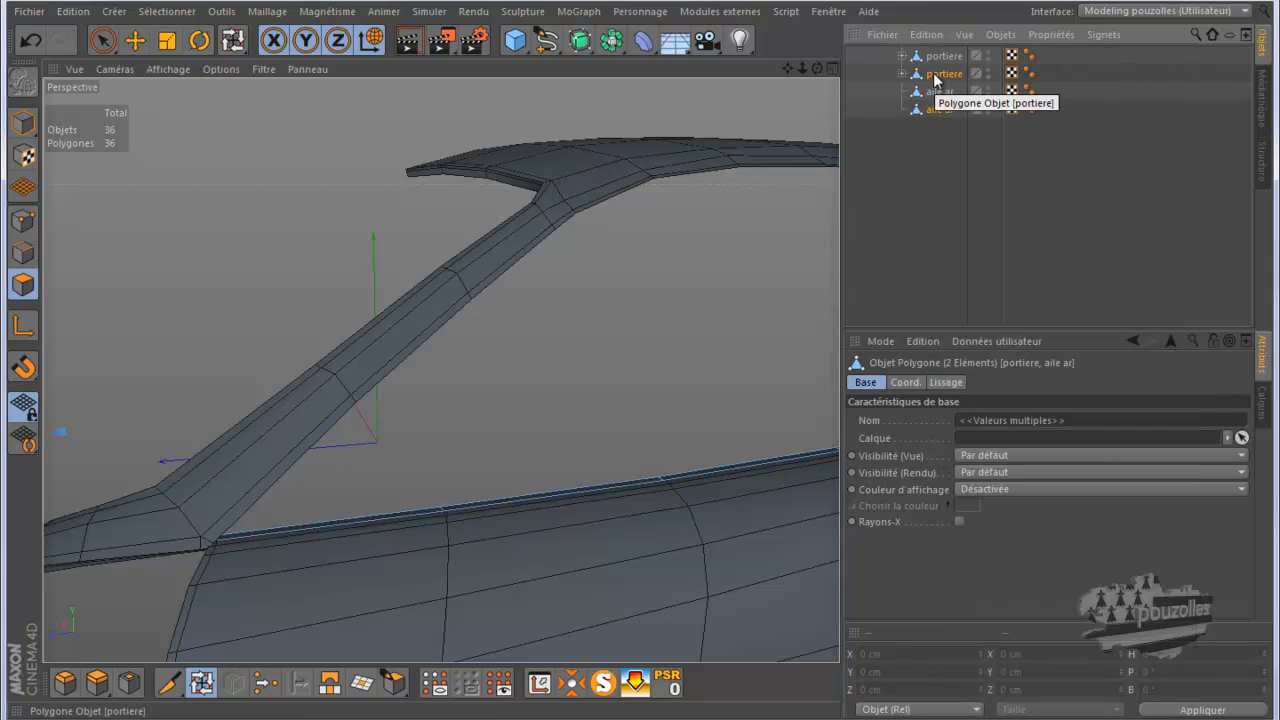
{"action": "left_click", "coordinate": [935, 76]}
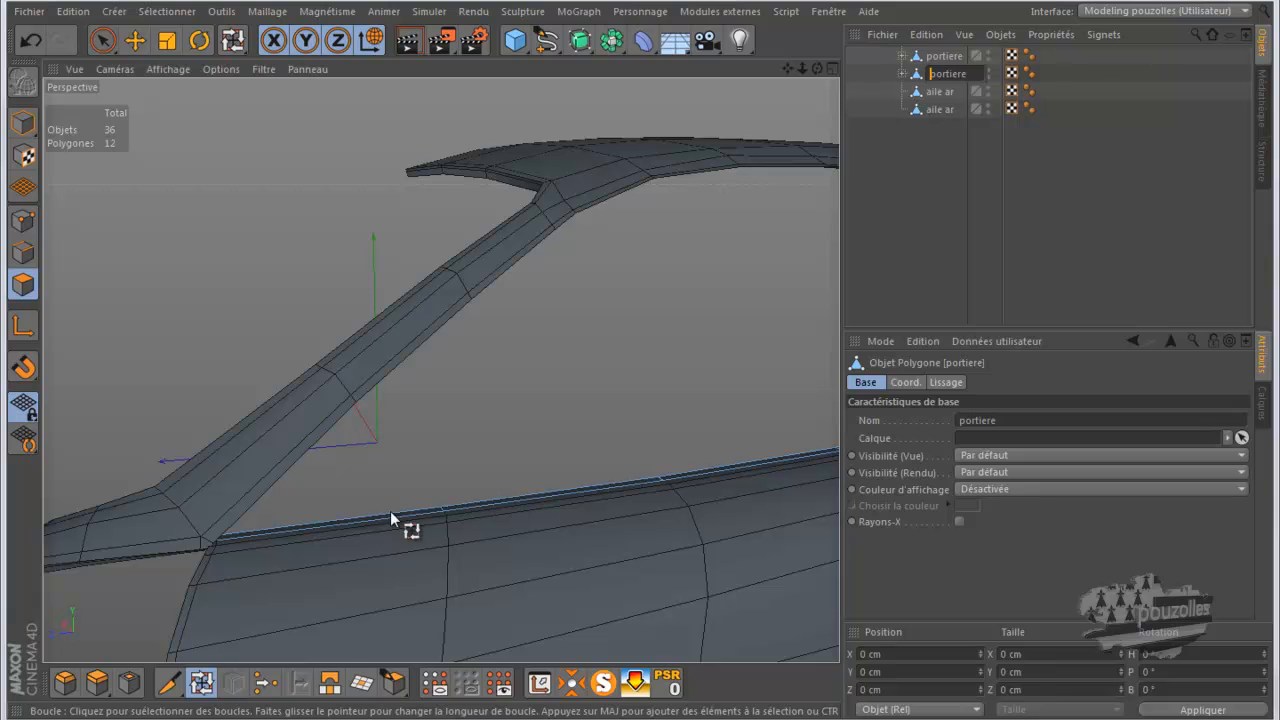
Examine the side window trim in the two Ferrari 550 Maranello reference photos in the Windows Live photo gallery.
{"action": "left_click_drag", "start_coordinate": [376, 402], "coordinate": [745, 410], "text": "alt"}
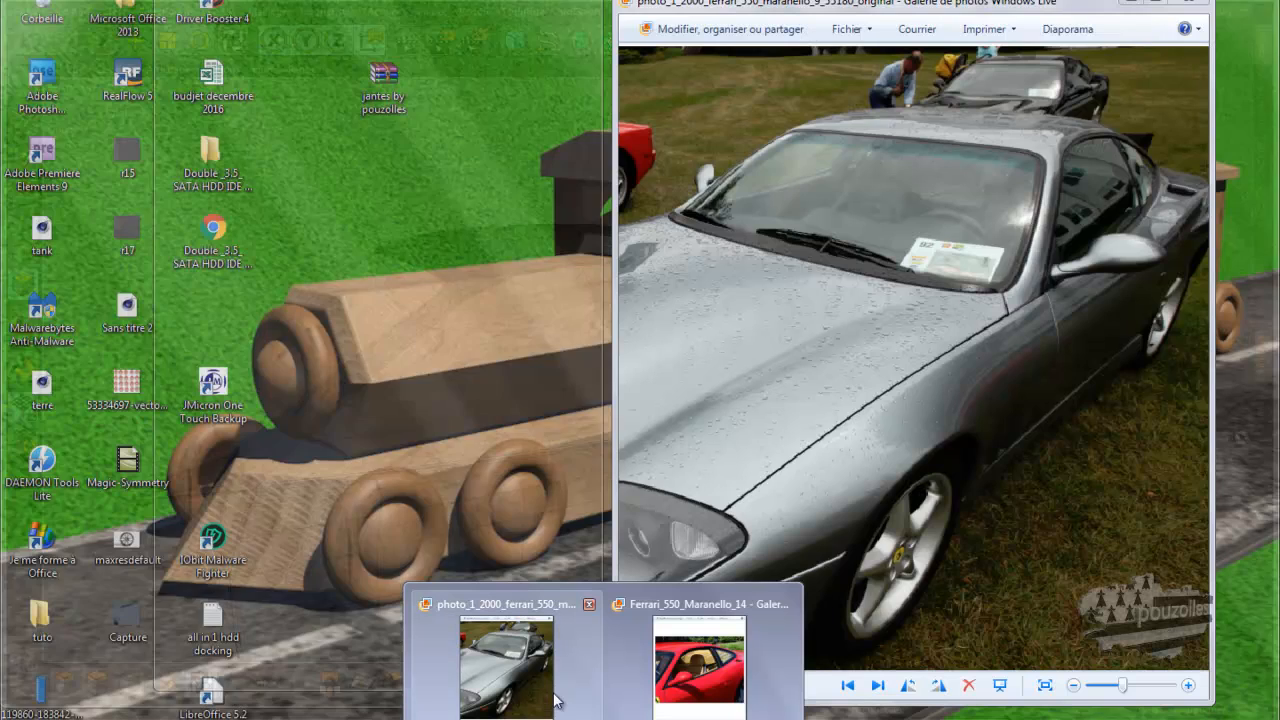
{"action": "mouse_move", "coordinate": [716, 692]}
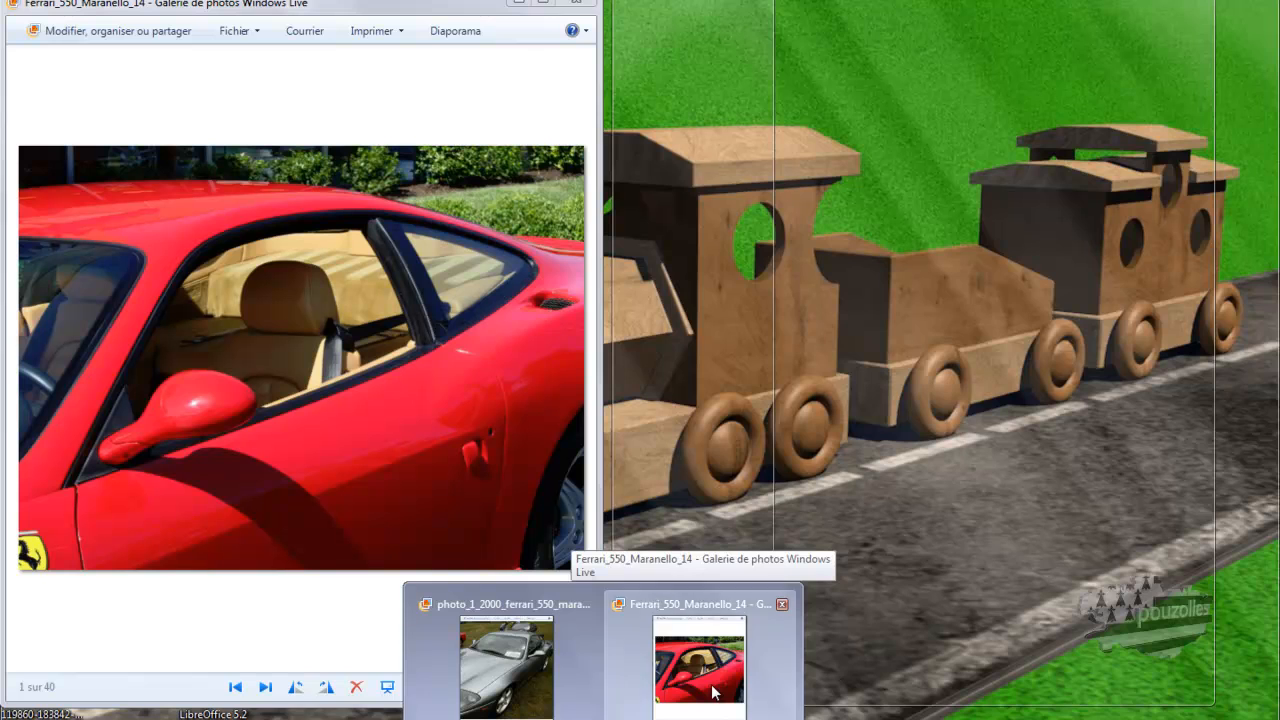
{"action": "left_click", "coordinate": [714, 692]}
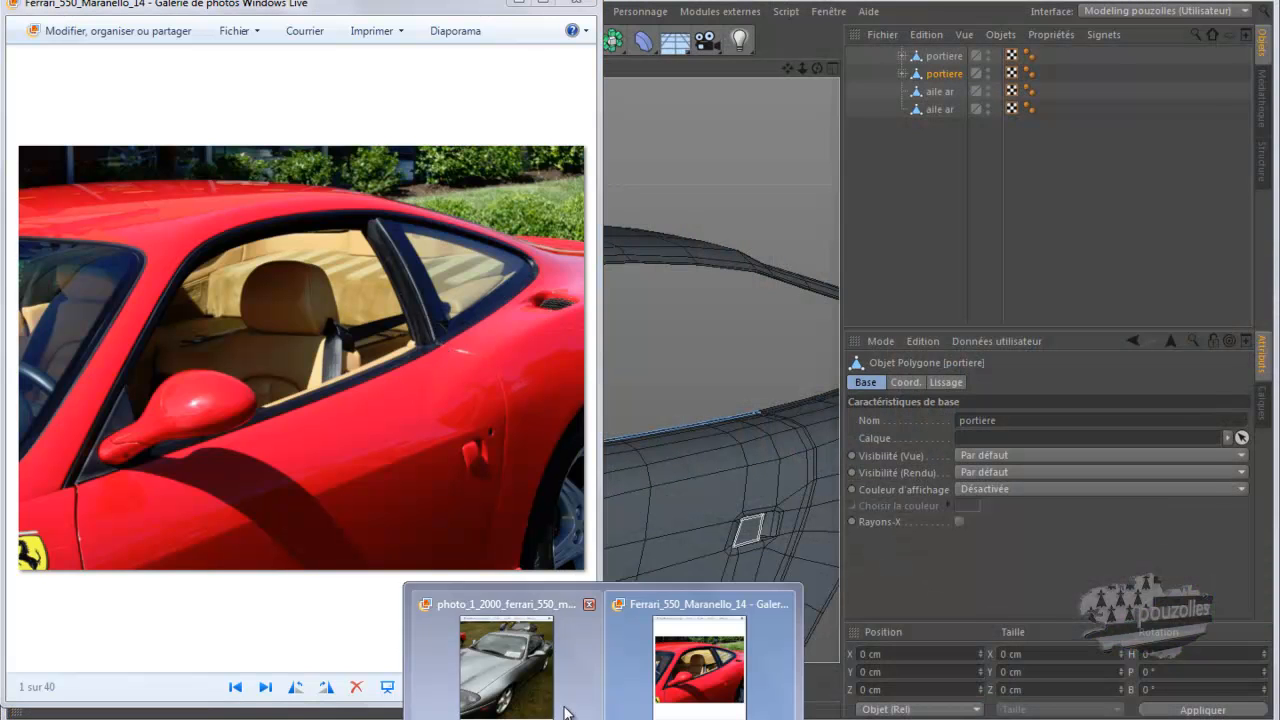
{"action": "left_click", "coordinate": [570, 700]}
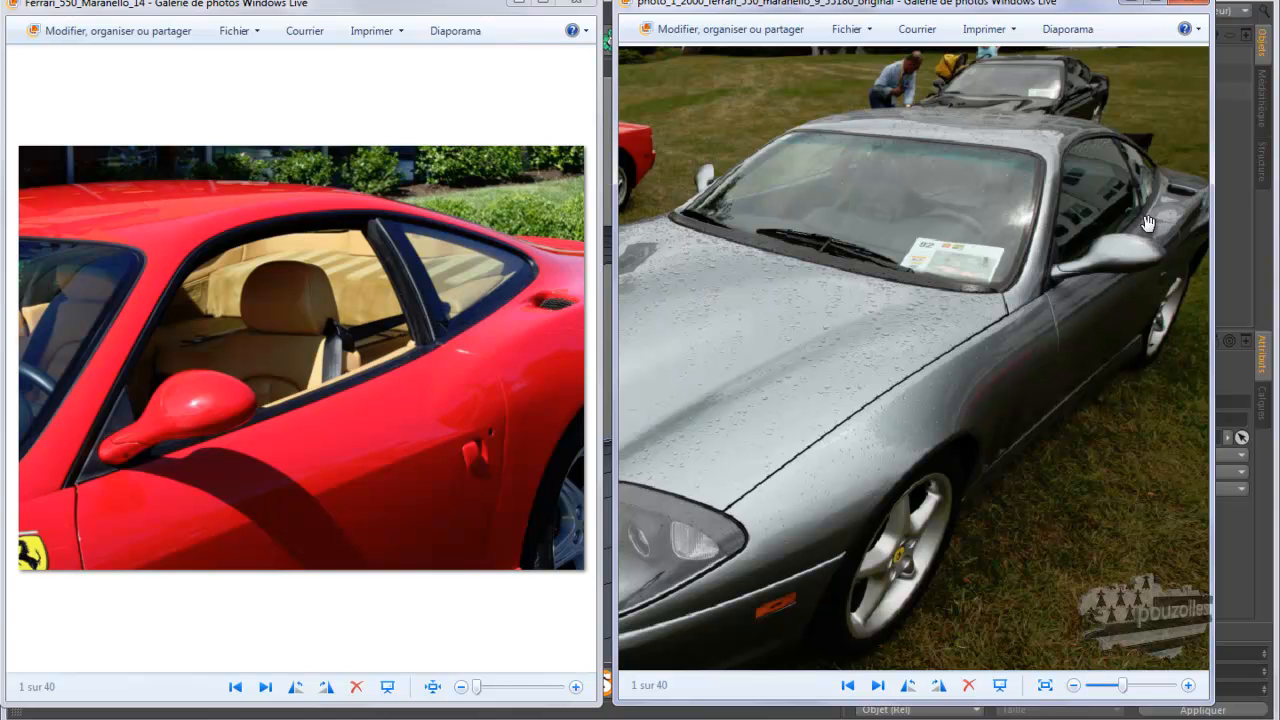
{"action": "scroll", "coordinate": [1162, 224], "scroll_direction": "up", "scroll_amount": 2}
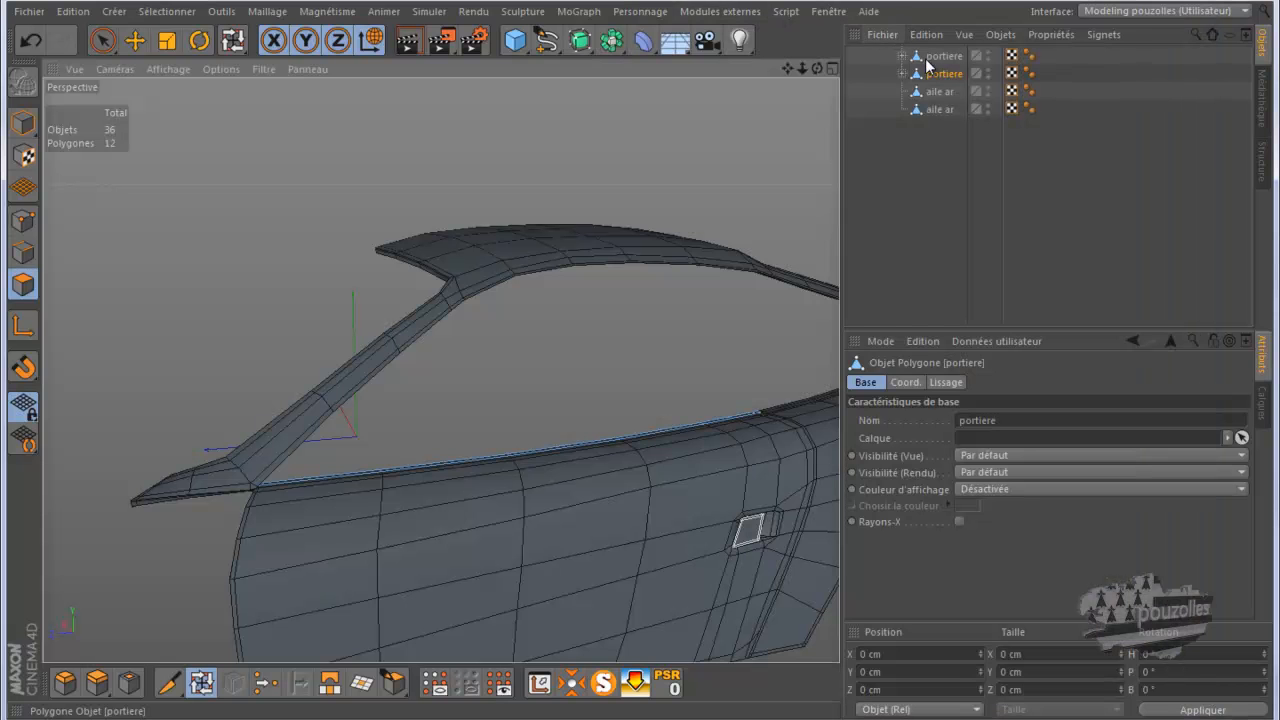
Rename the two split border objects as joint portiere and joint aile ar.
{"action": "double_click", "coordinate": [931, 74]}
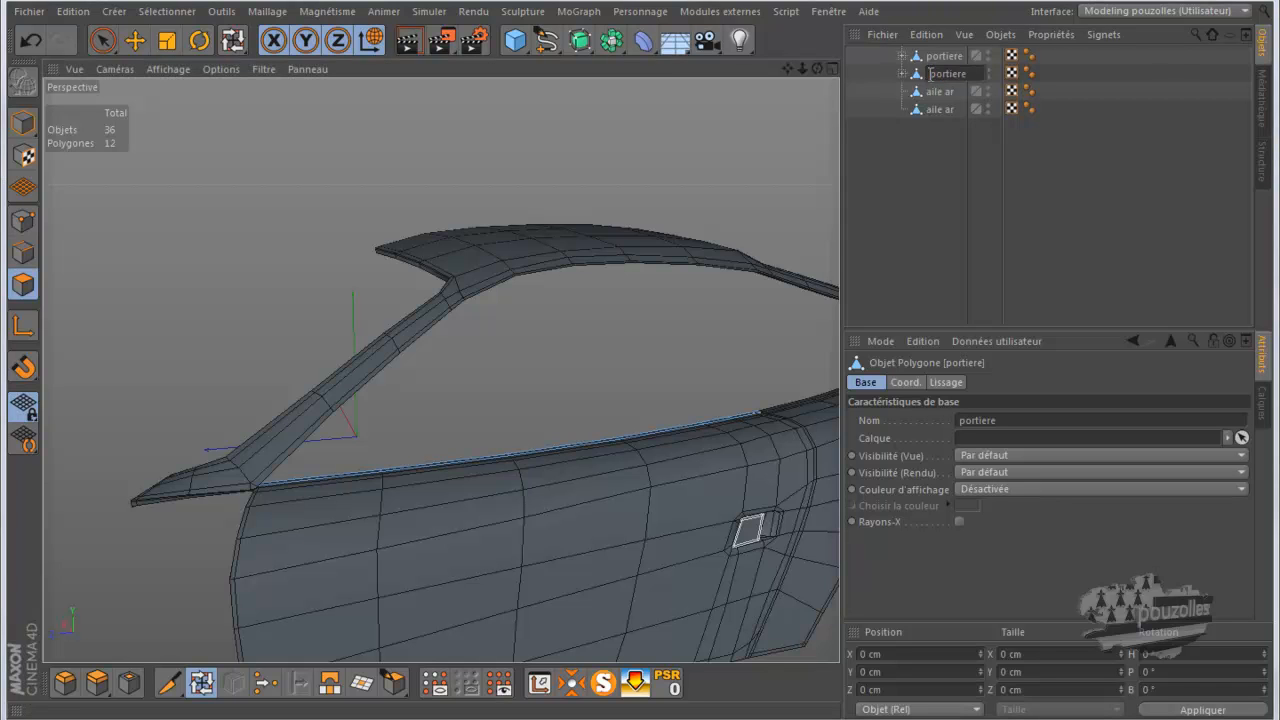
{"action": "type", "text": "joint"}
{"action": "key", "text": "Return"}
{"action": "left_click", "coordinate": [930, 110]}
{"action": "double_click", "coordinate": [930, 110]}
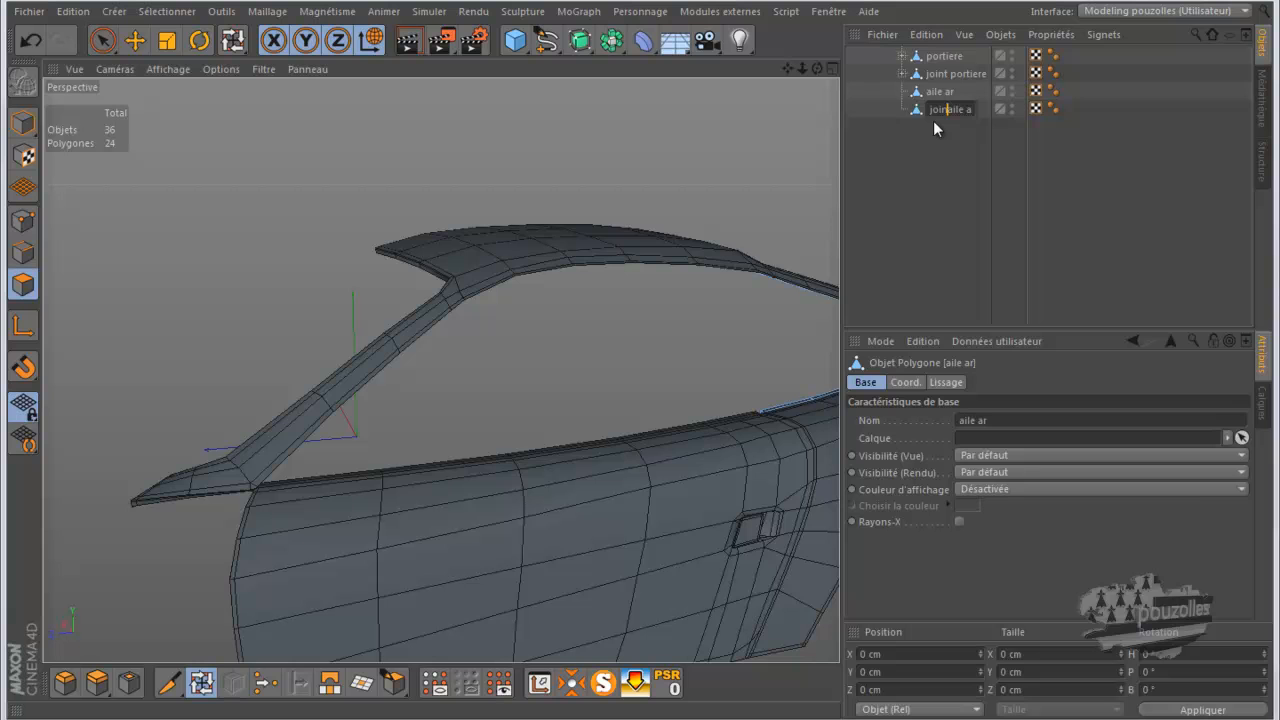
{"action": "type", "text": "joint aile ar"}
{"action": "key", "text": "Return"}
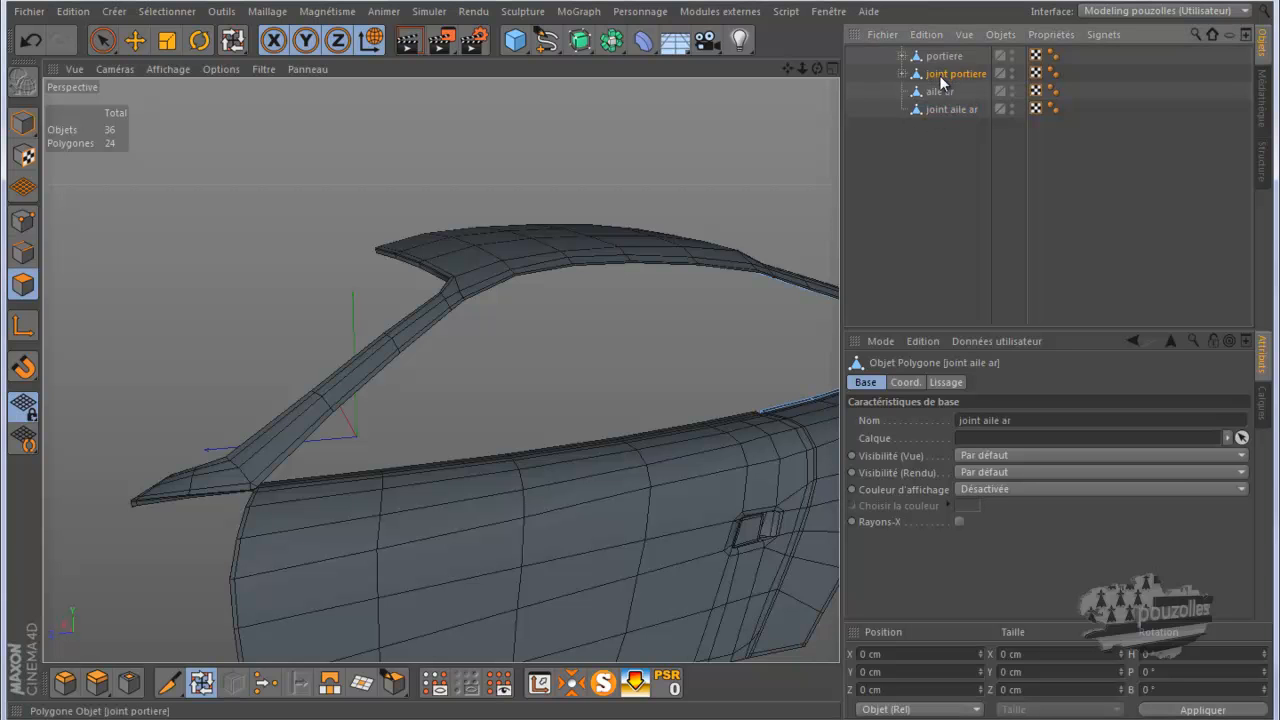
Place joint portiere directly above joint aile ar in the object hierarchy and delete its child object Cube.1.
{"action": "left_click_drag", "start_coordinate": [941, 97], "coordinate": [941, 98]}
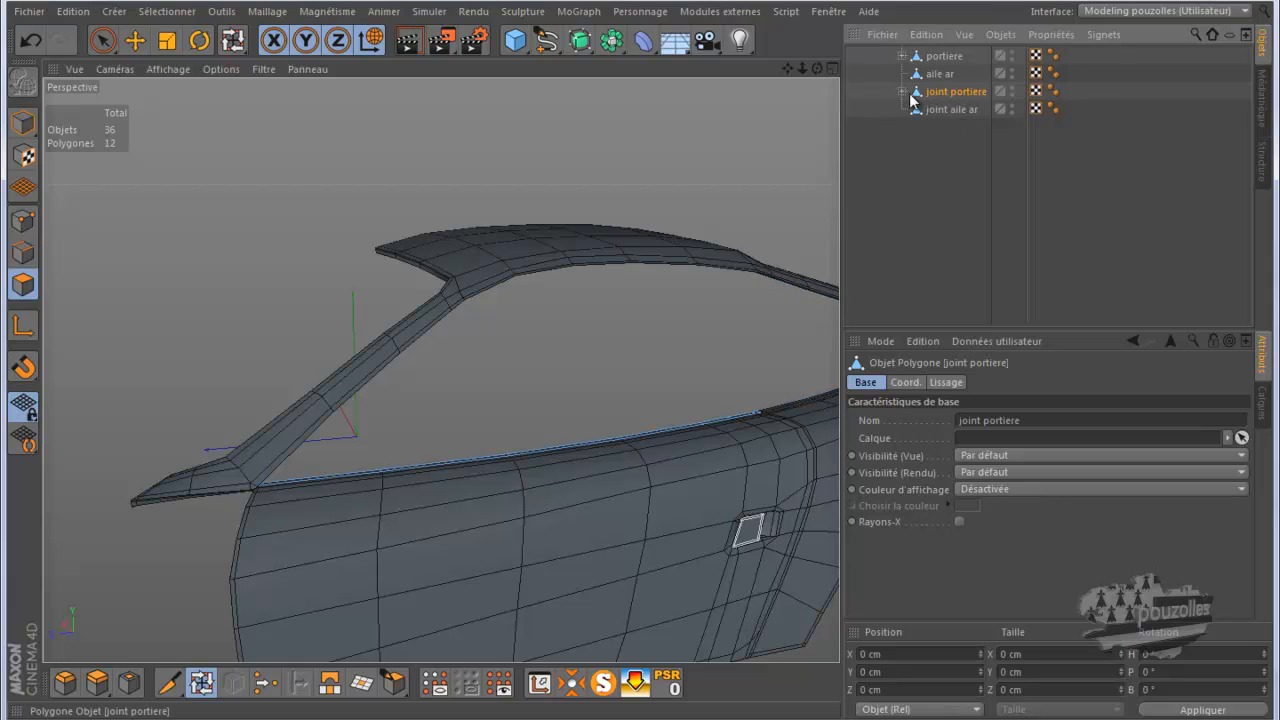
{"action": "left_click", "coordinate": [903, 92]}
{"action": "left_click", "coordinate": [945, 110]}
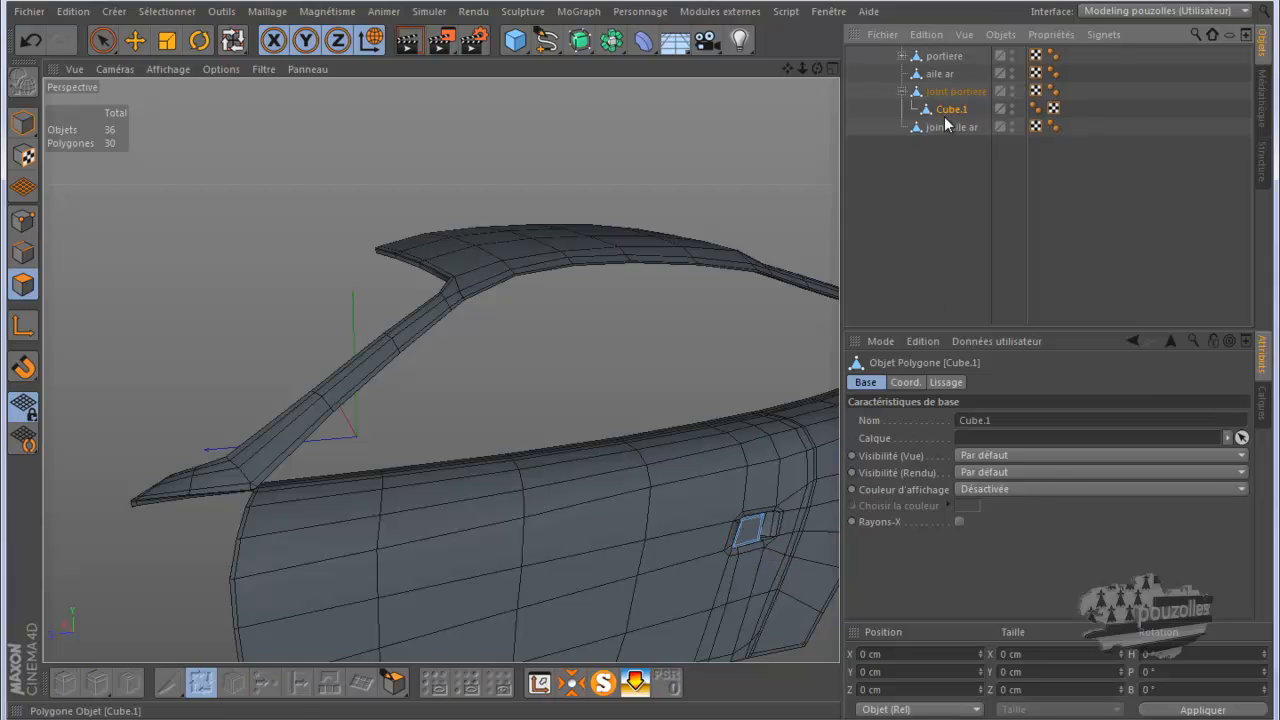
{"action": "key", "text": "Delete"}
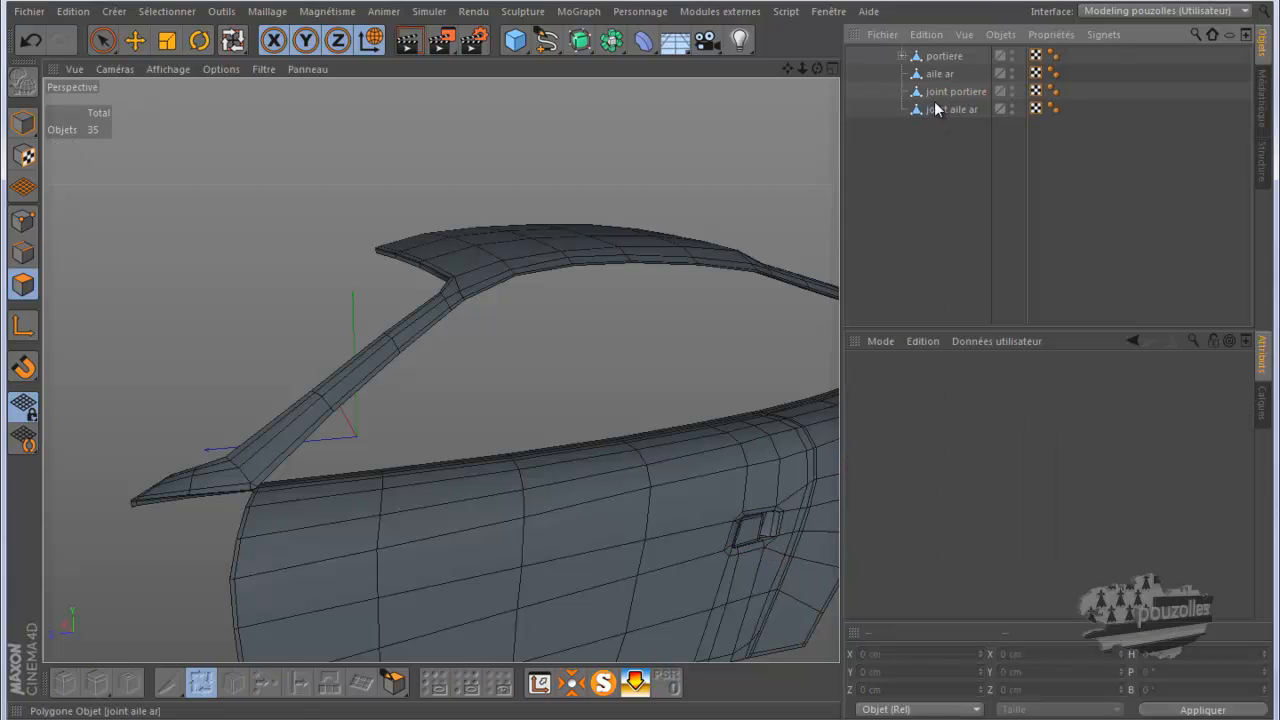
{"action": "left_click", "coordinate": [941, 90]}
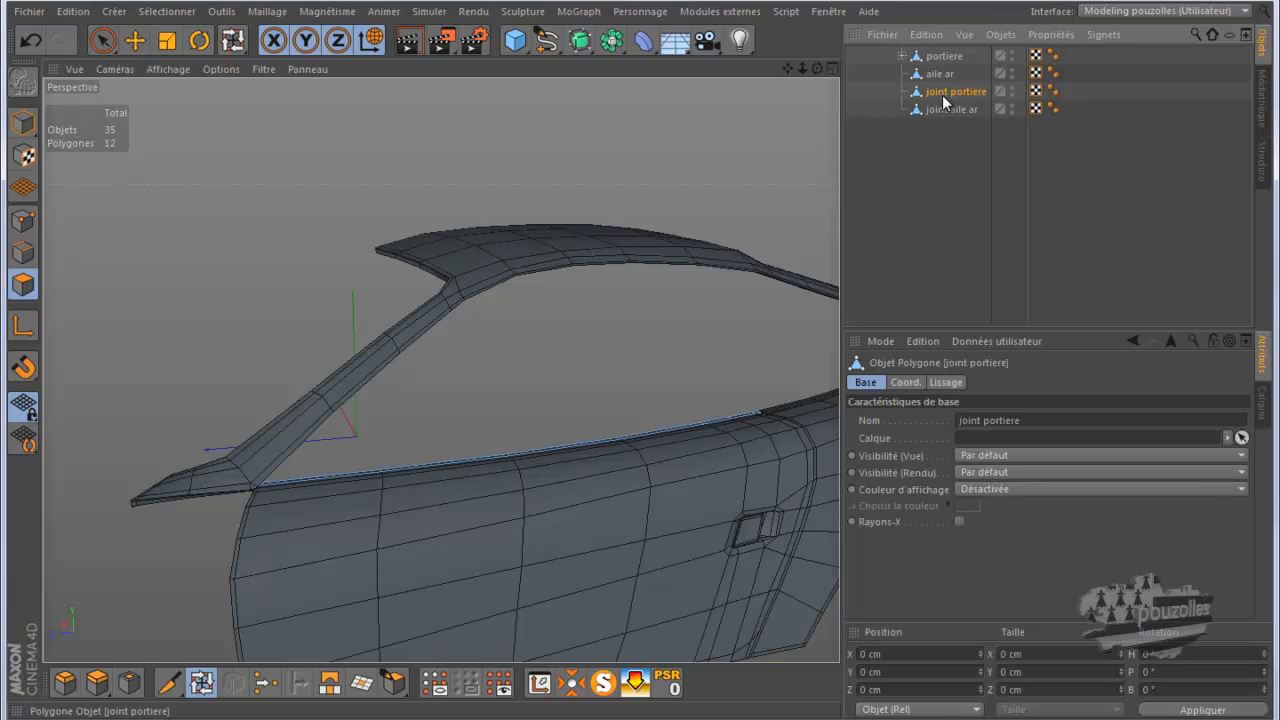
{"action": "left_click", "coordinate": [941, 110]}
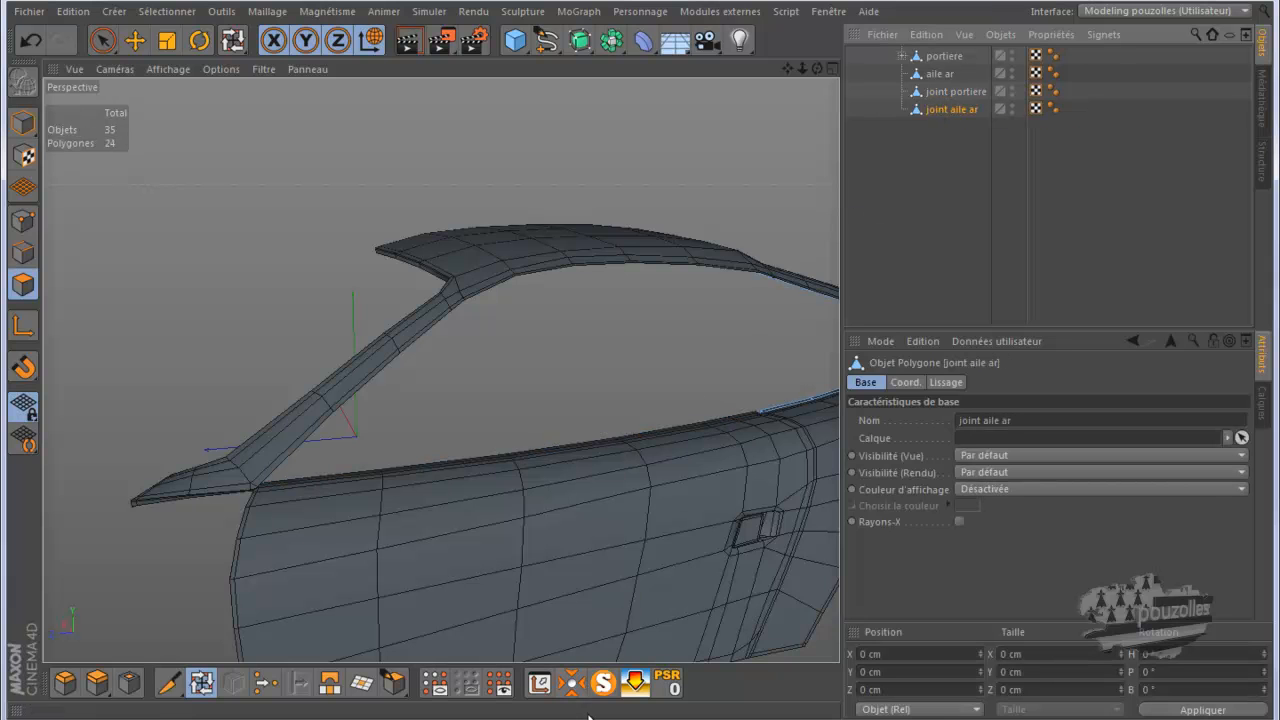
Show the whole car again and move joint aile ar and joint portiere into the avant group, directly above vitre laterale.
{"action": "mouse_move", "coordinate": [600, 719]}
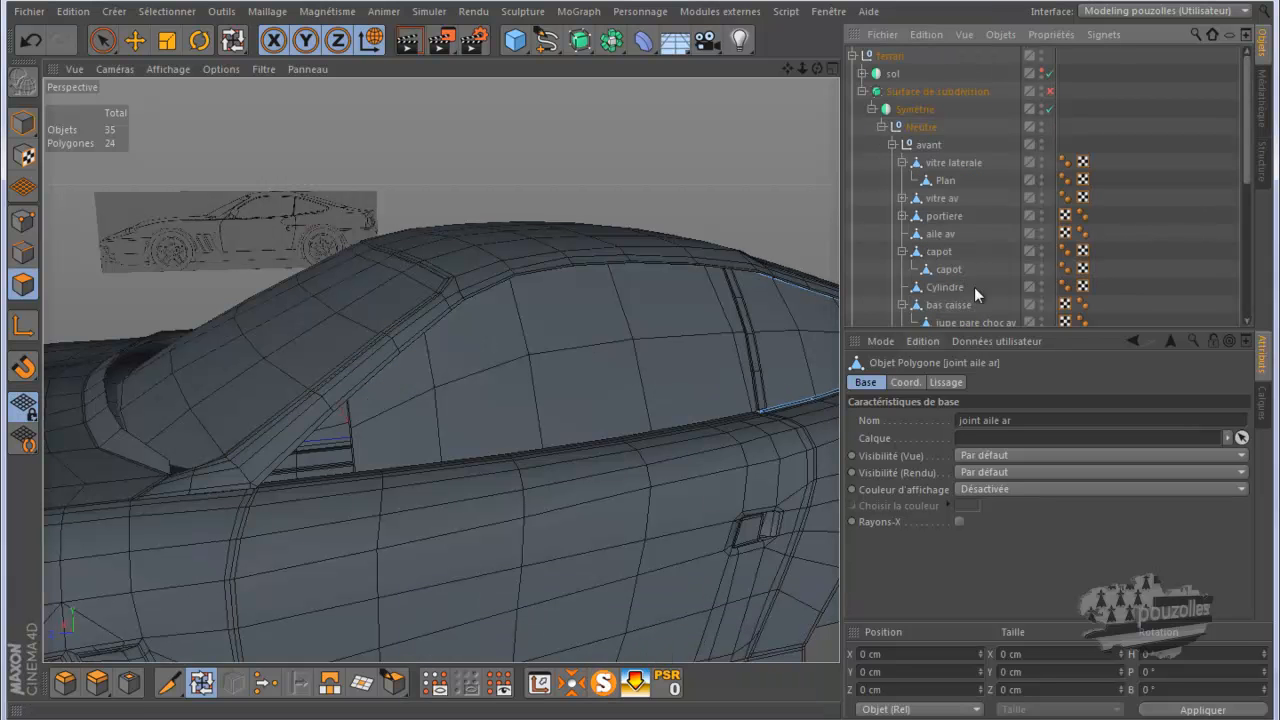
{"action": "scroll", "coordinate": [993, 197], "scroll_direction": "down", "scroll_amount": 3}
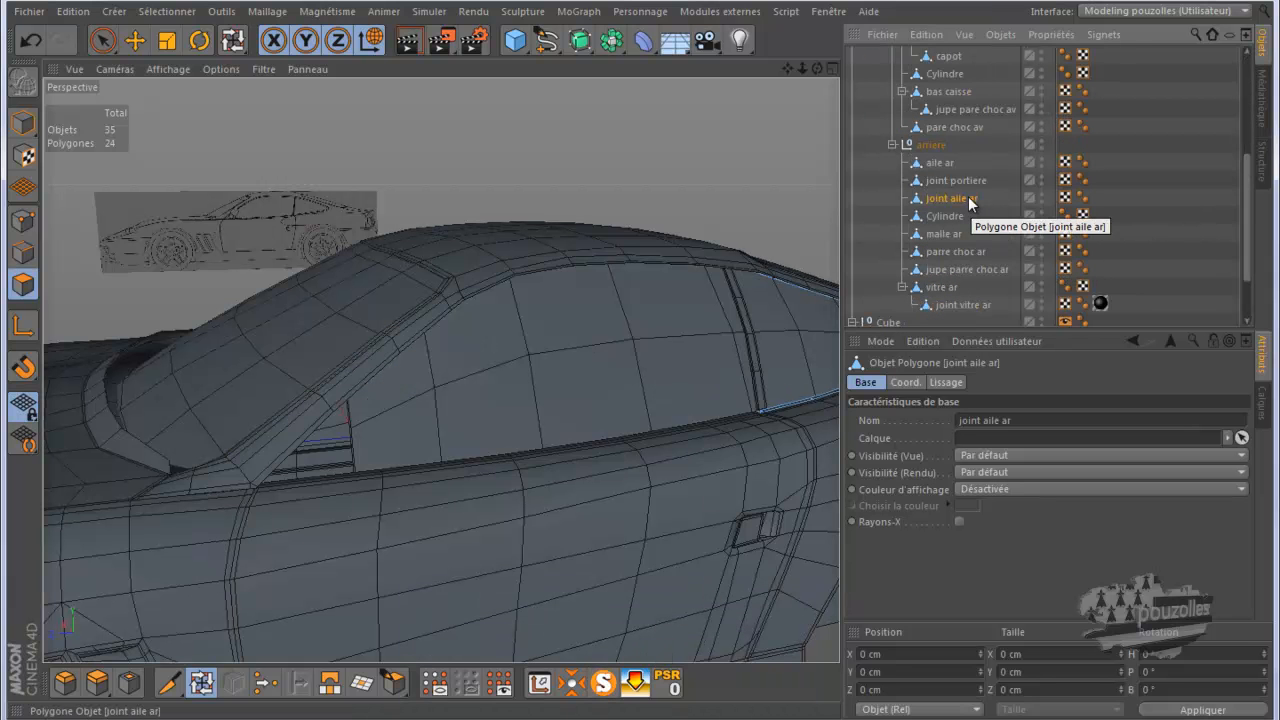
{"action": "left_click_drag", "start_coordinate": [955, 198], "coordinate": [993, 127]}
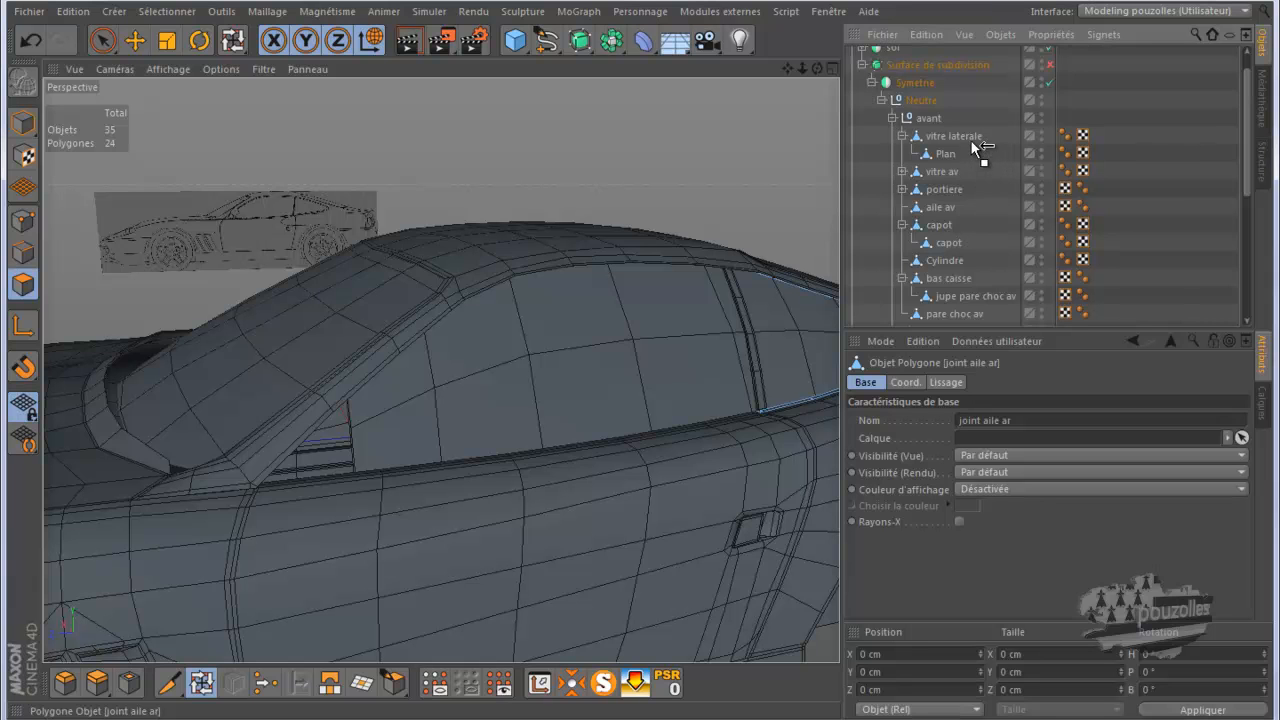
{"action": "left_click_drag", "start_coordinate": [975, 142], "coordinate": [958, 126]}
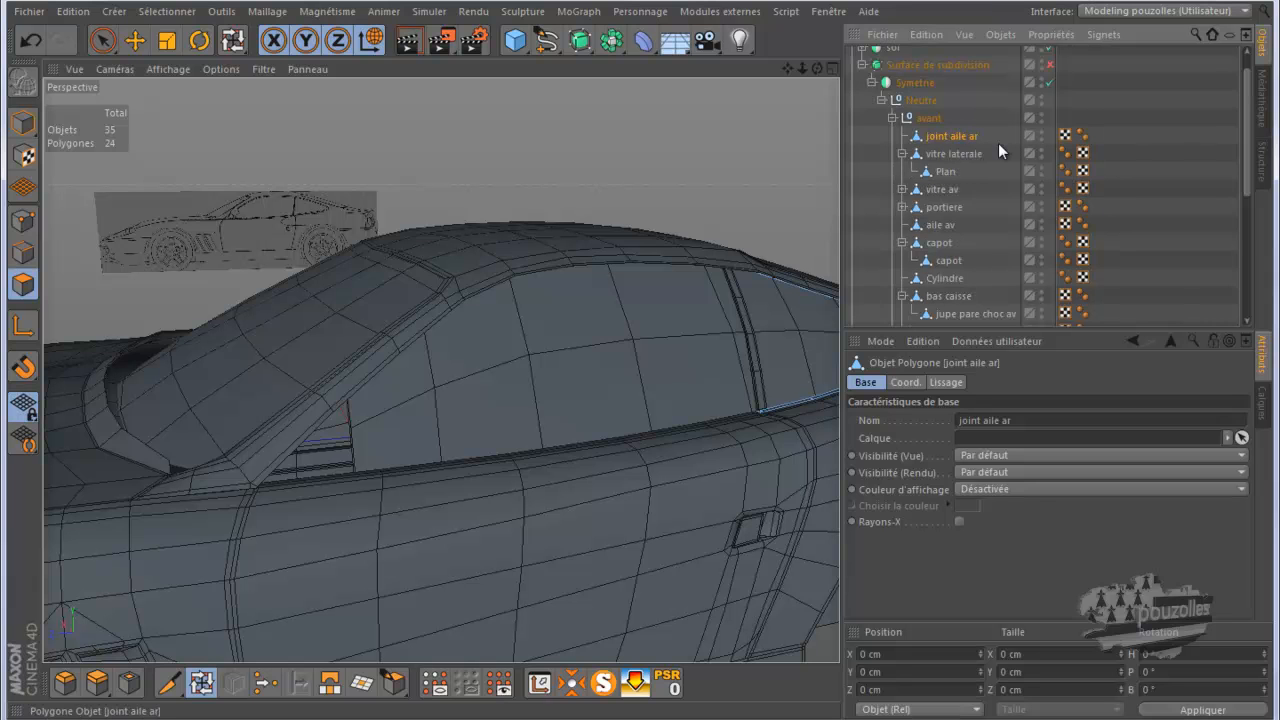
{"action": "scroll", "coordinate": [998, 143], "scroll_direction": "down", "scroll_amount": 3}
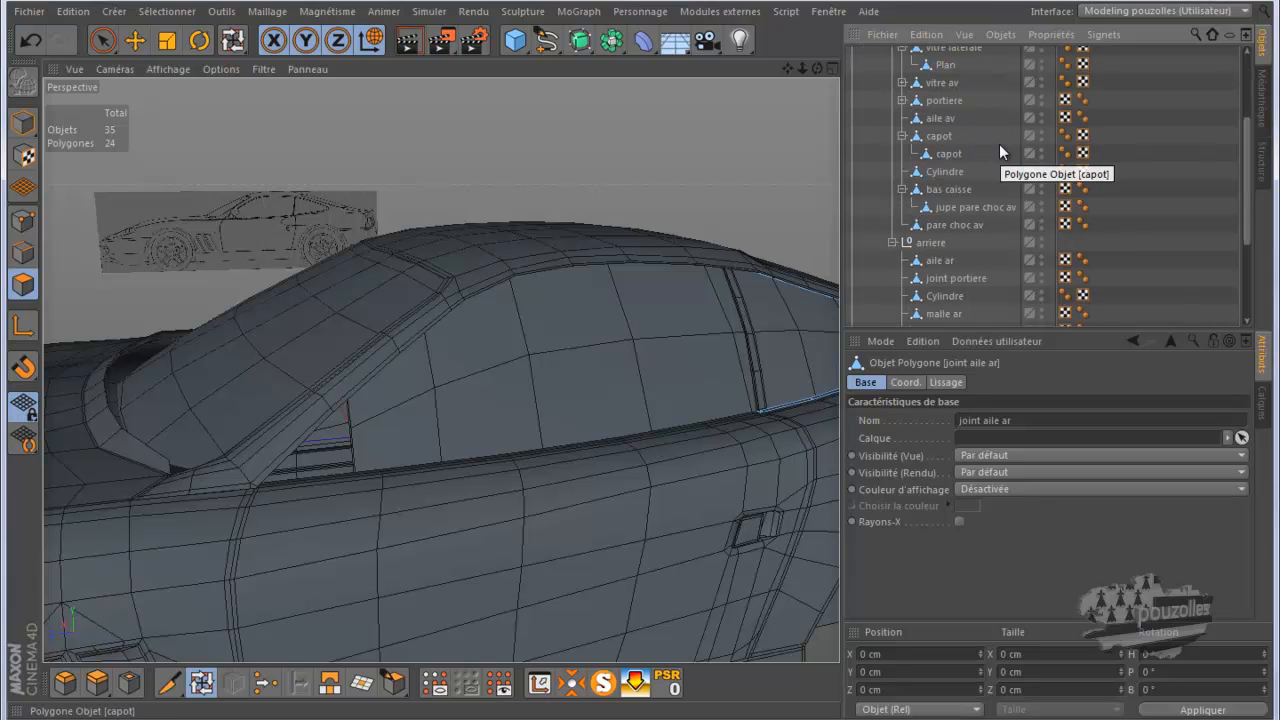
{"action": "left_click_drag", "start_coordinate": [946, 280], "coordinate": [966, 52]}
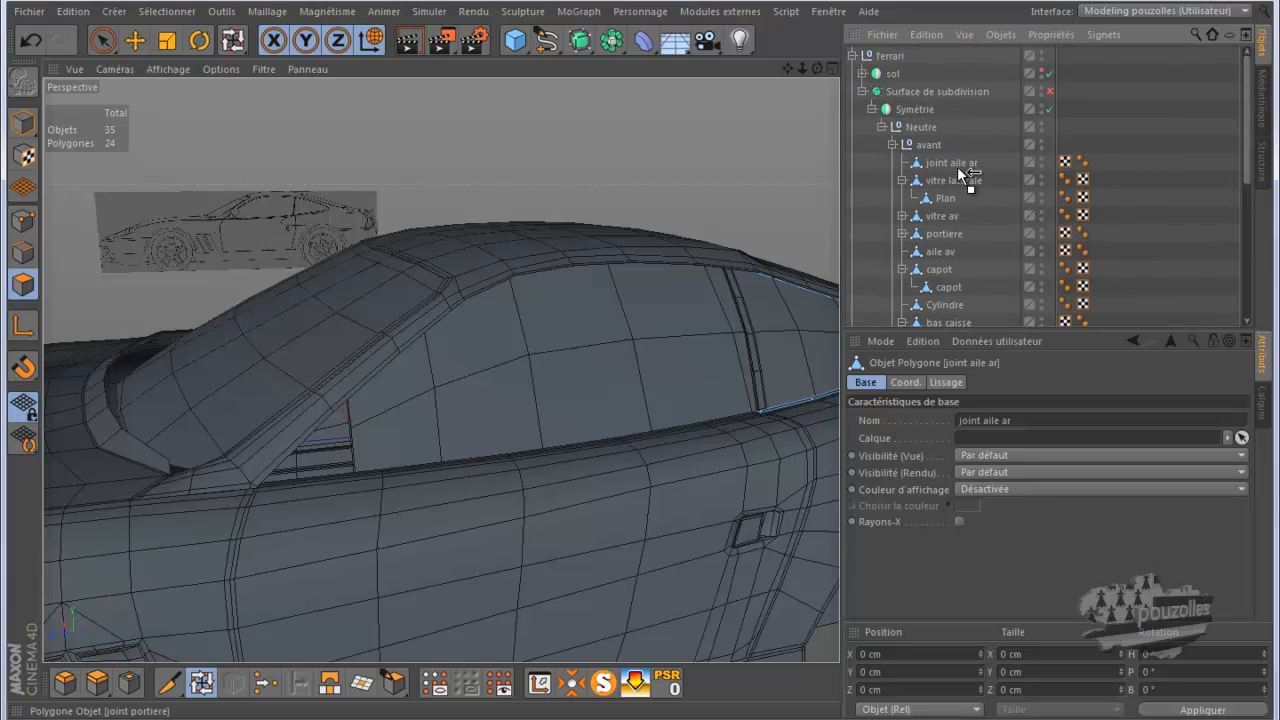
{"action": "left_click_drag", "start_coordinate": [958, 172], "coordinate": [958, 174]}
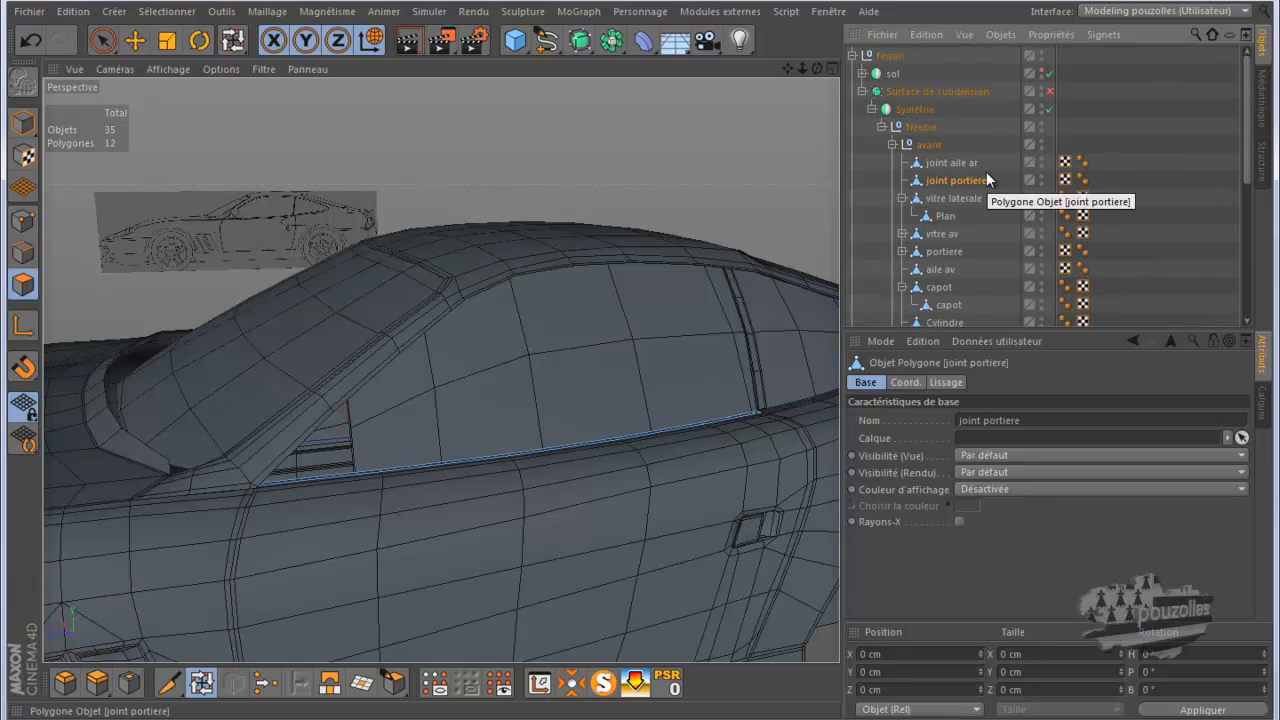
Select joint aile ar and joint portiere together and isolate them with MagicSolo, with the Move tool active.
{"action": "left_click", "coordinate": [962, 164], "text": "ctrl"}
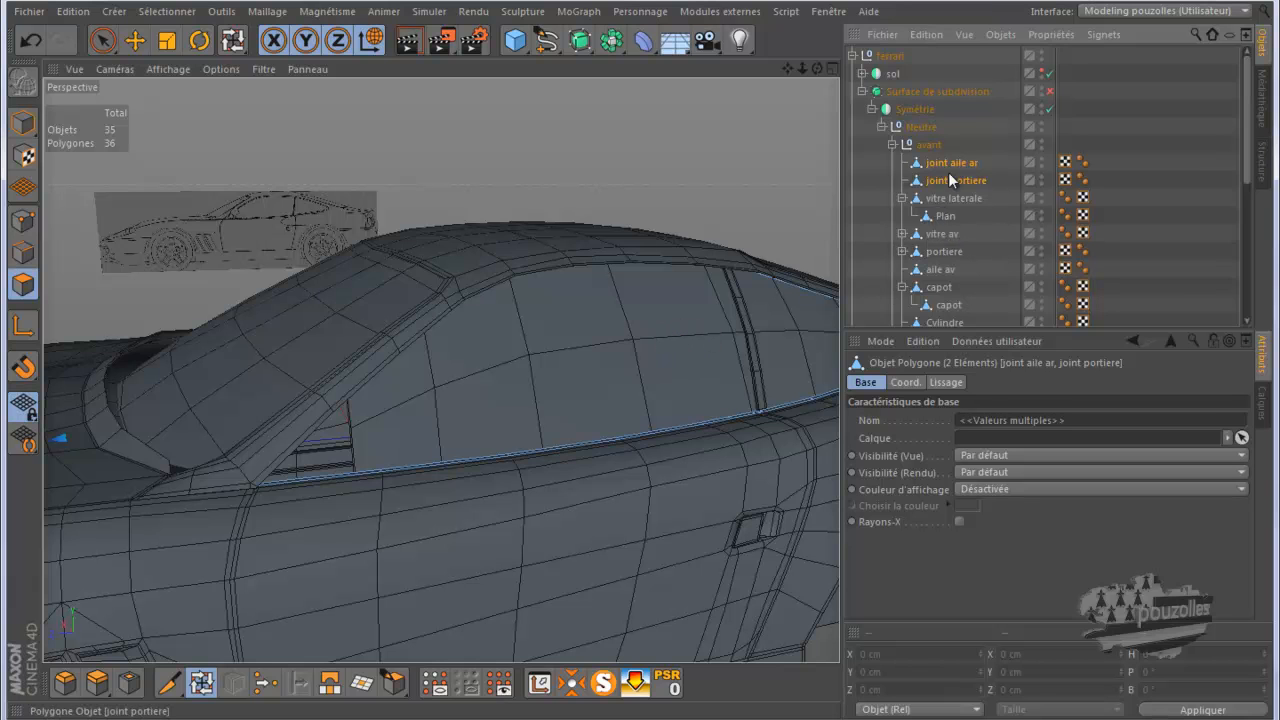
{"action": "middle_click", "coordinate": [579, 342]}
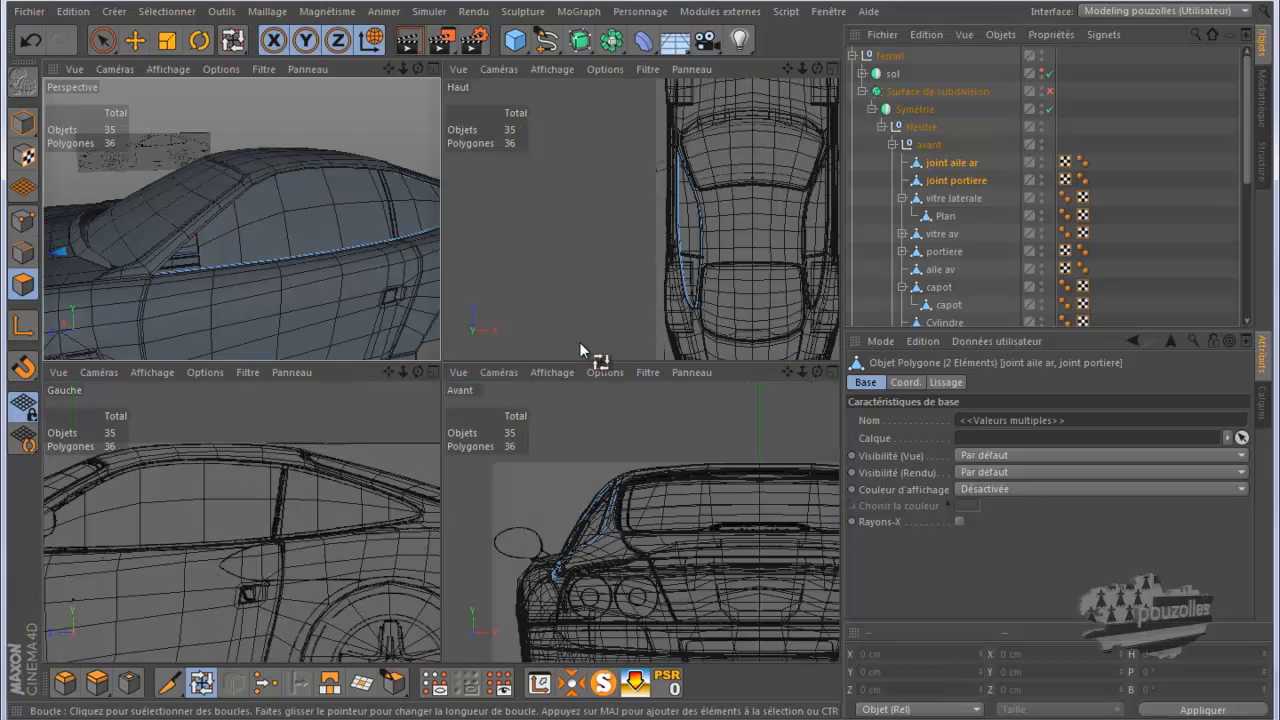
{"action": "middle_click", "coordinate": [357, 302]}
{"action": "scroll", "coordinate": [543, 261], "scroll_direction": "down", "scroll_amount": 5}
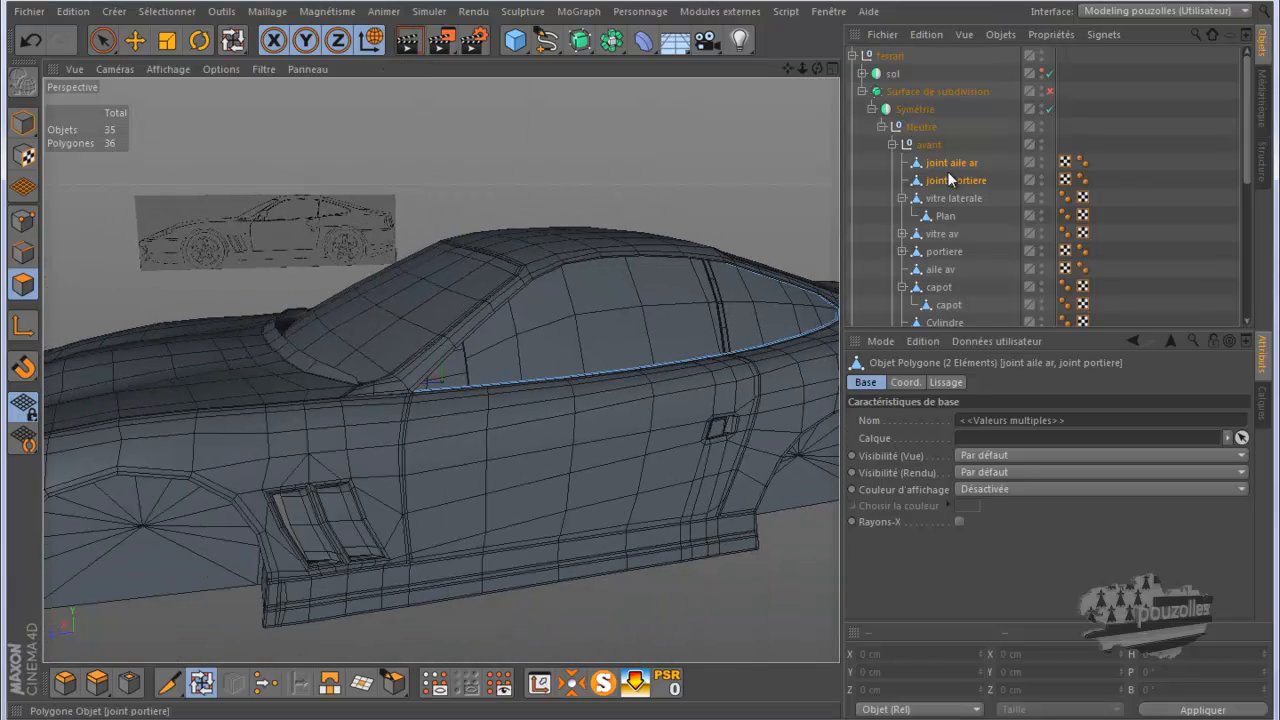
{"action": "left_click", "coordinate": [134, 40]}
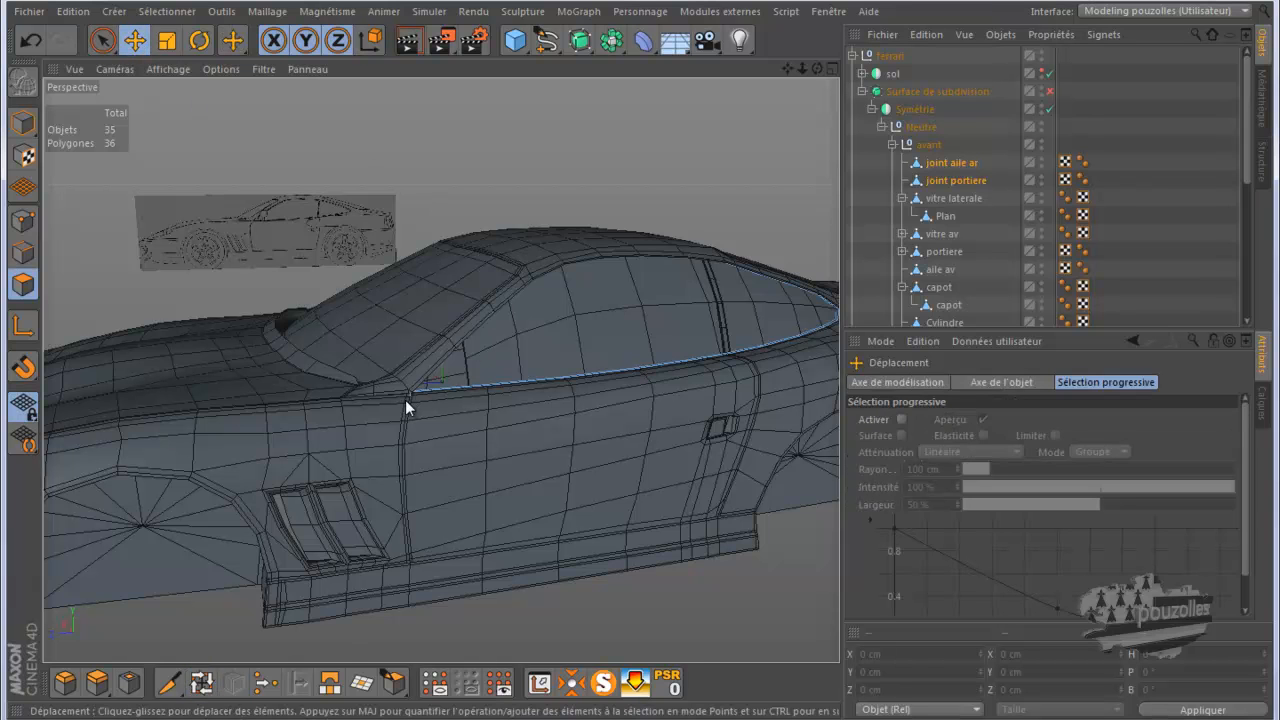
{"action": "left_click", "coordinate": [602, 682]}
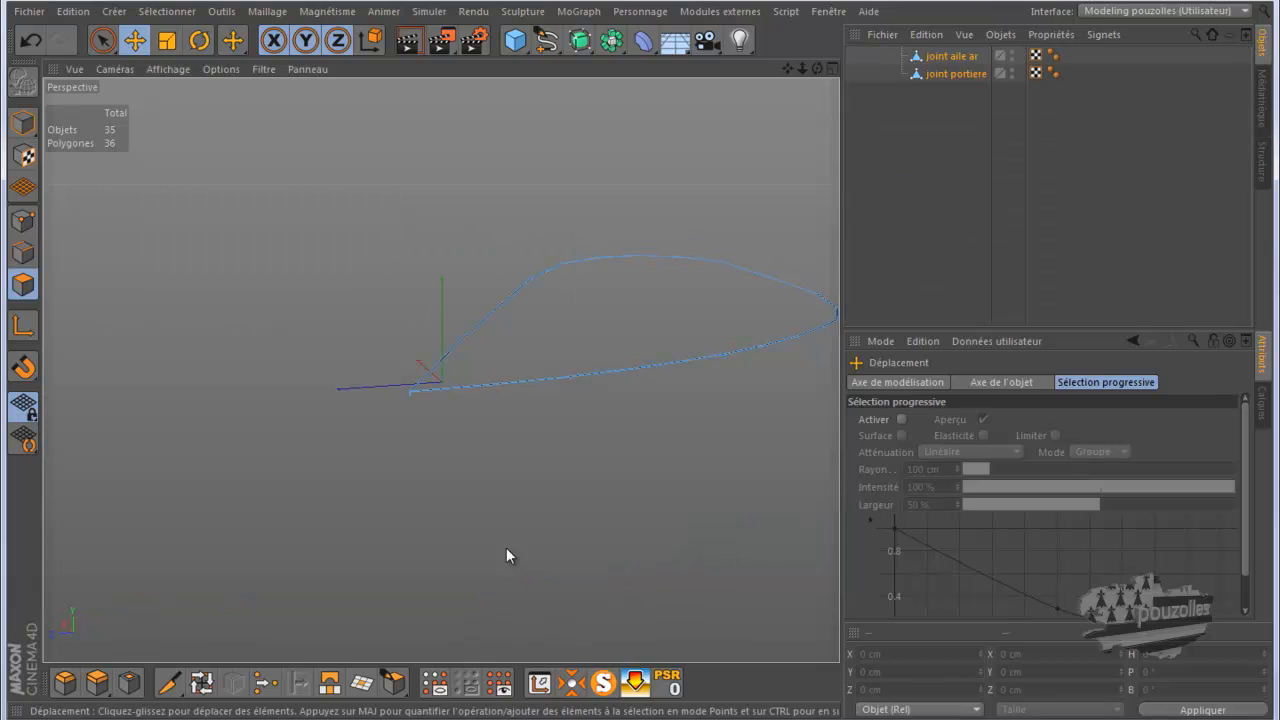
Delete the points of the short folded piece hanging below the corner where the two joint strips meet, using the selection brush.
{"action": "scroll", "coordinate": [413, 408], "scroll_direction": "up", "scroll_amount": 8}
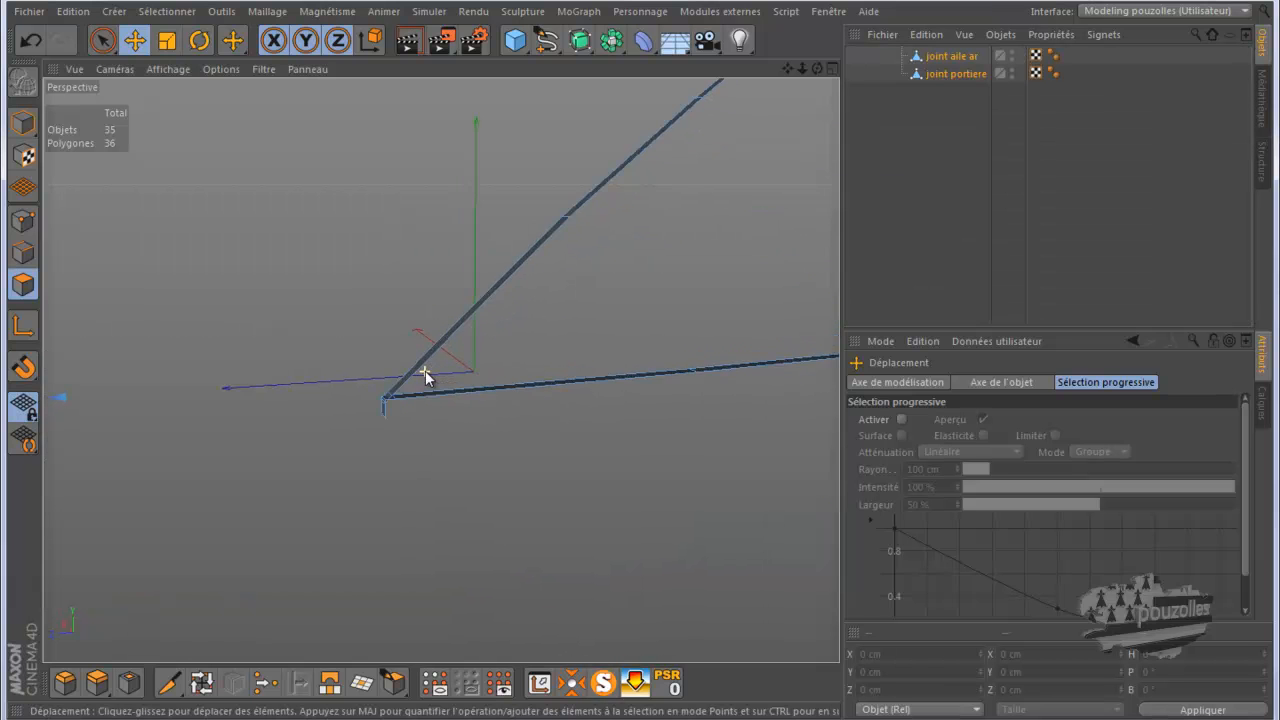
{"action": "scroll", "coordinate": [425, 372], "scroll_direction": "up", "scroll_amount": 2}
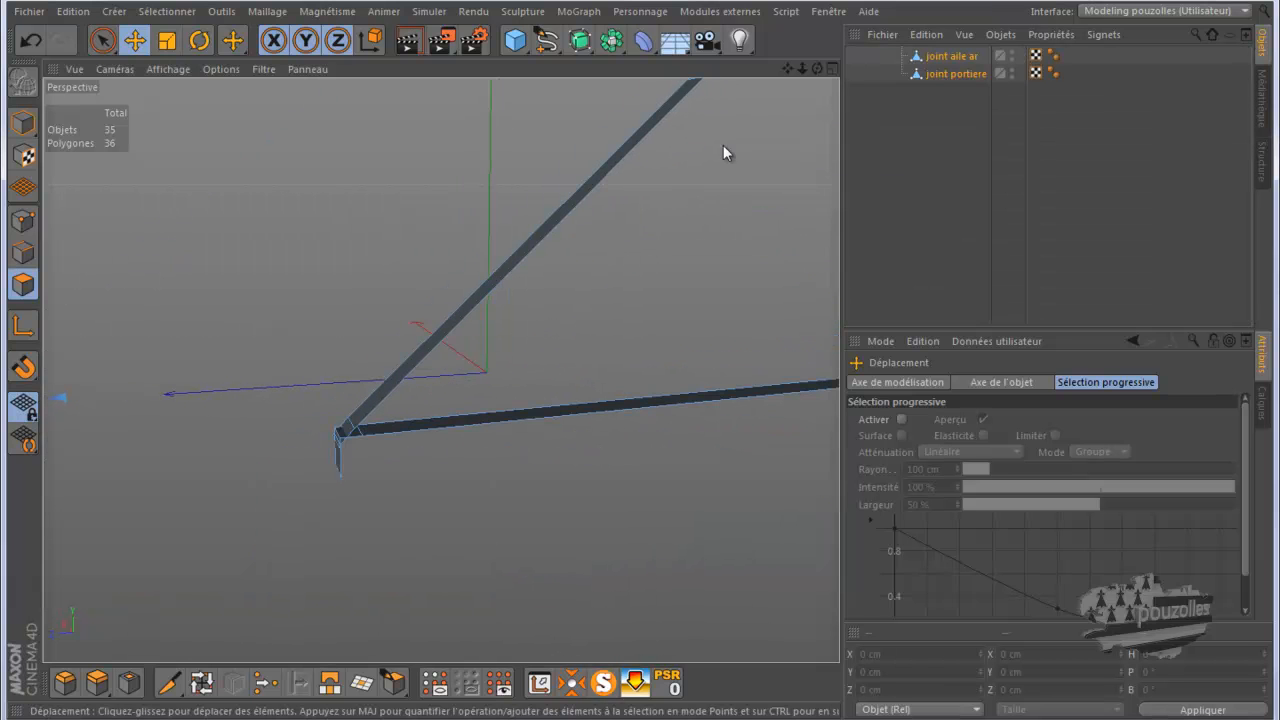
{"action": "left_click_drag", "start_coordinate": [817, 68], "coordinate": [639, 360]}
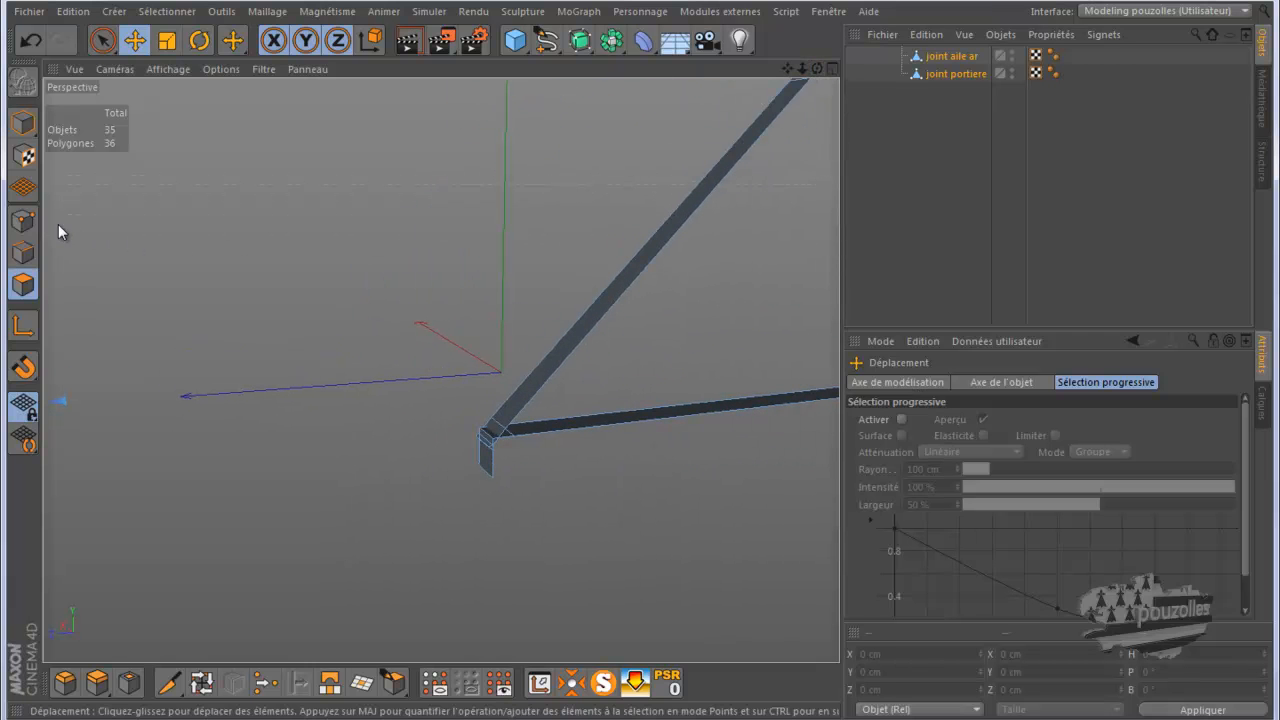
{"action": "left_click", "coordinate": [23, 220]}
{"action": "left_click", "coordinate": [101, 40]}
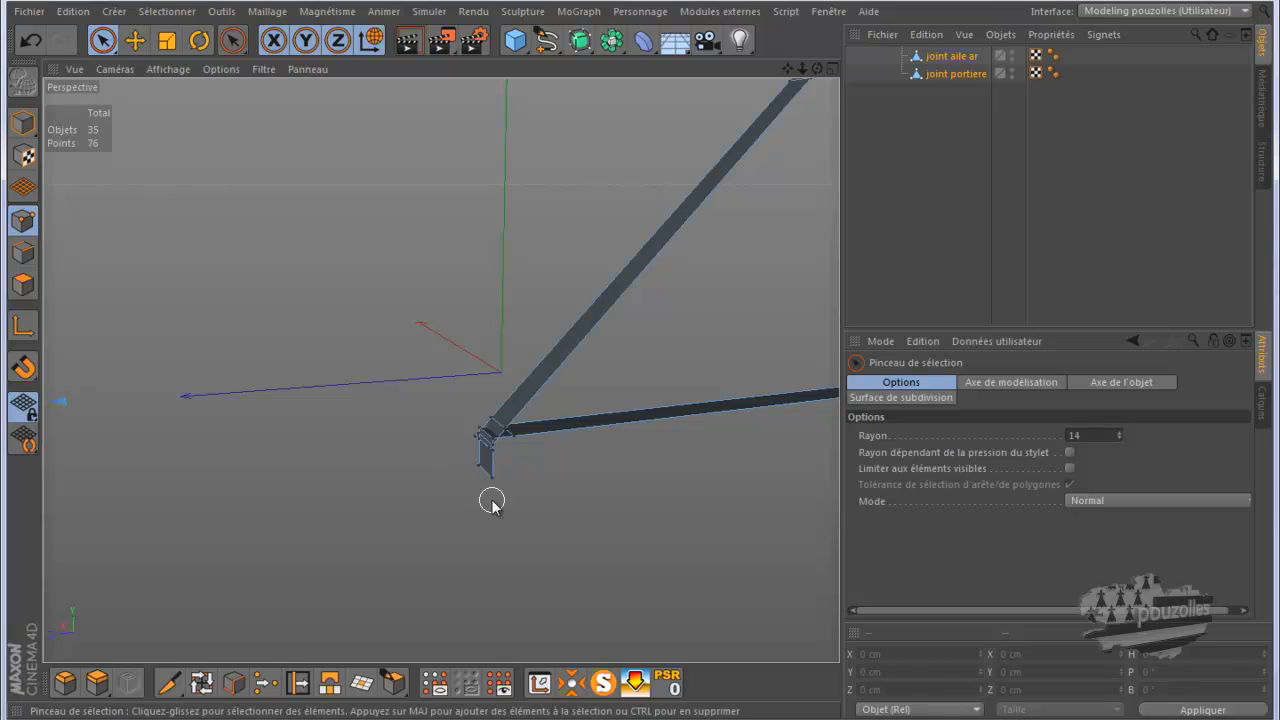
{"action": "scroll", "coordinate": [492, 500], "scroll_direction": "up", "scroll_amount": 2}
{"action": "scroll", "coordinate": [492, 502], "scroll_direction": "down", "scroll_amount": 1}
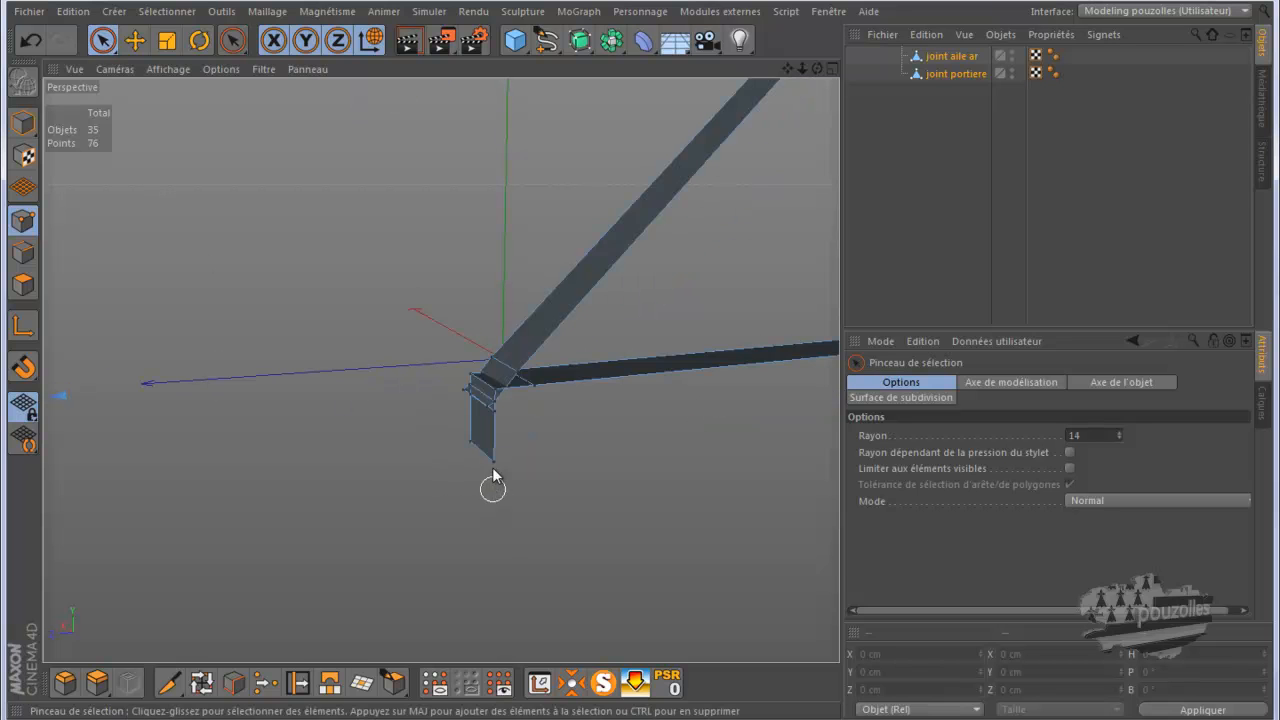
{"action": "left_click_drag", "start_coordinate": [500, 457], "coordinate": [466, 449]}
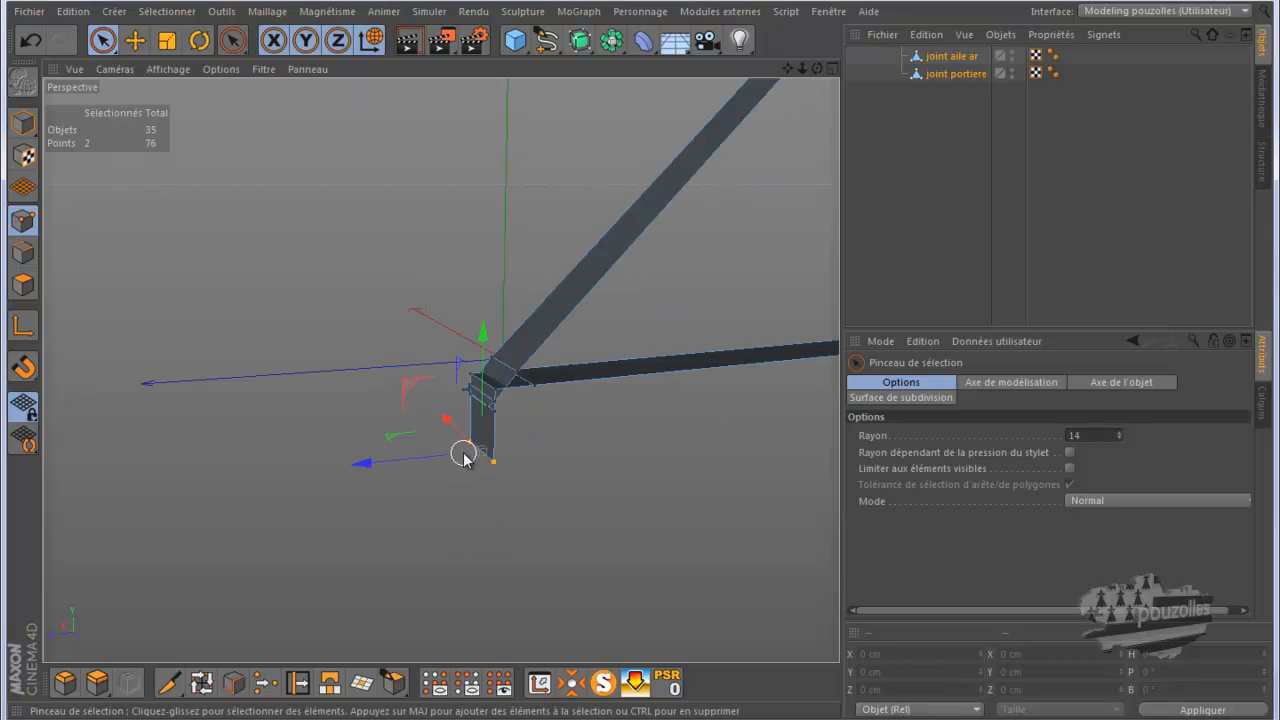
{"action": "key", "text": "Delete"}
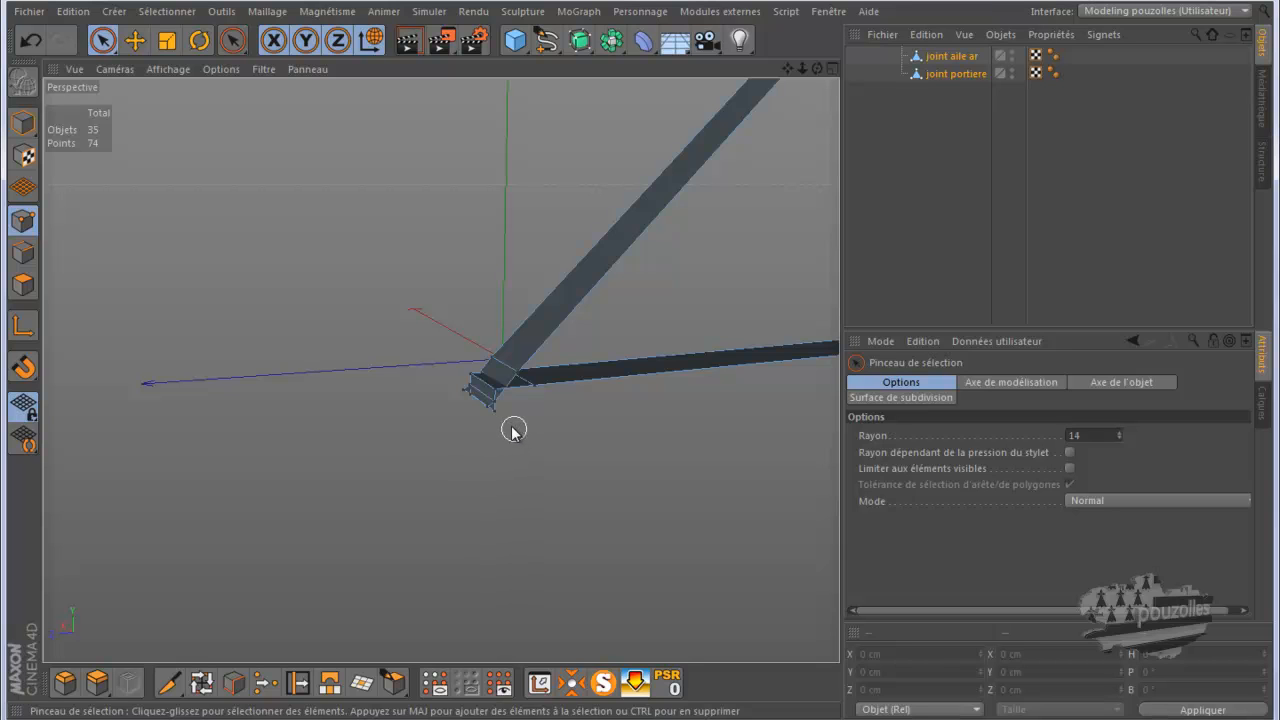
{"action": "mouse_move", "coordinate": [494, 420]}
{"action": "left_mouse_down"}
{"action": "mouse_move", "coordinate": [489, 404]}
{"action": "mouse_move", "coordinate": [472, 405]}
{"action": "left_mouse_up"}
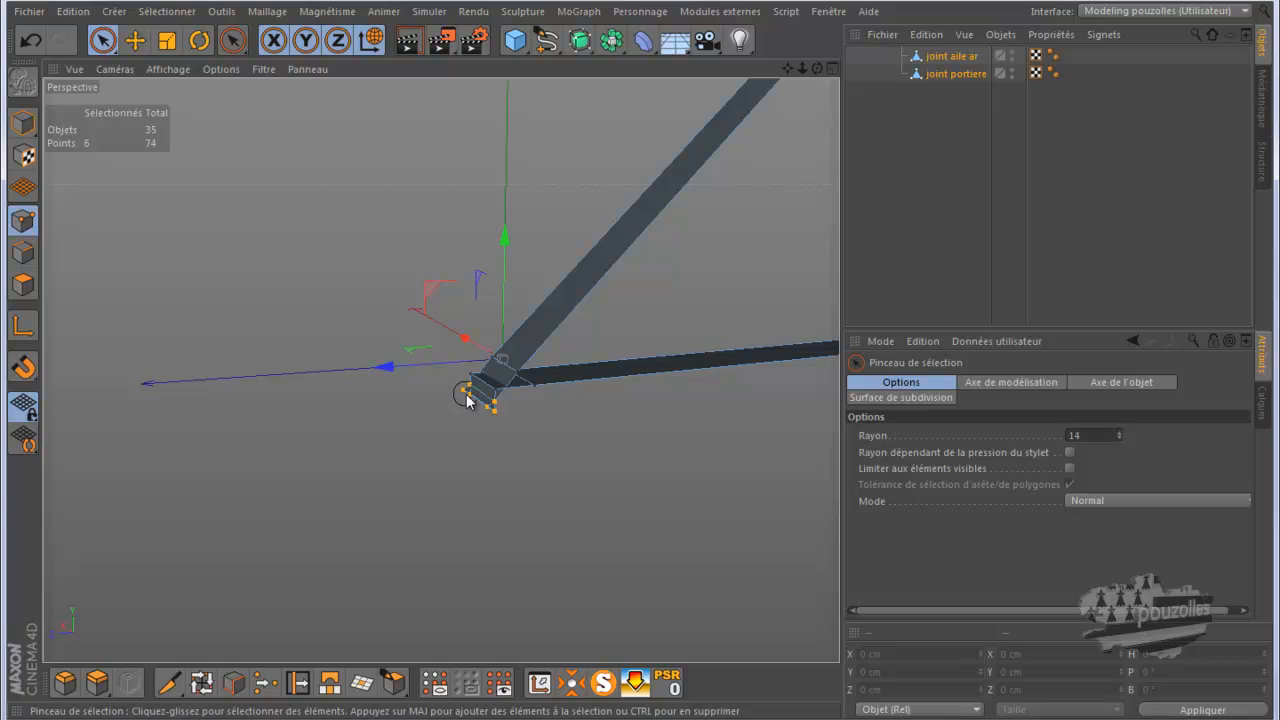
{"action": "key", "text": "Delete"}
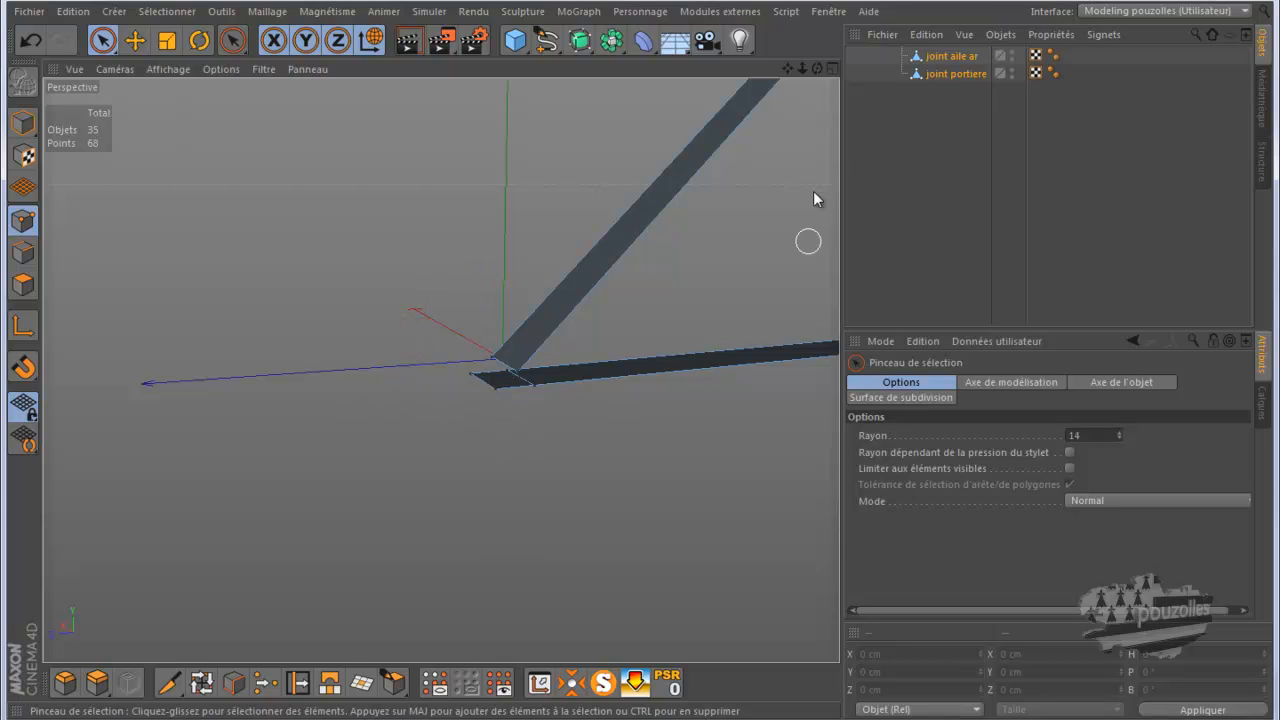
Move the two end points of the slanted joint strip onto the tip of the lower strip in the Gauche view.
{"action": "left_click_drag", "start_coordinate": [816, 66], "coordinate": [641, 361]}
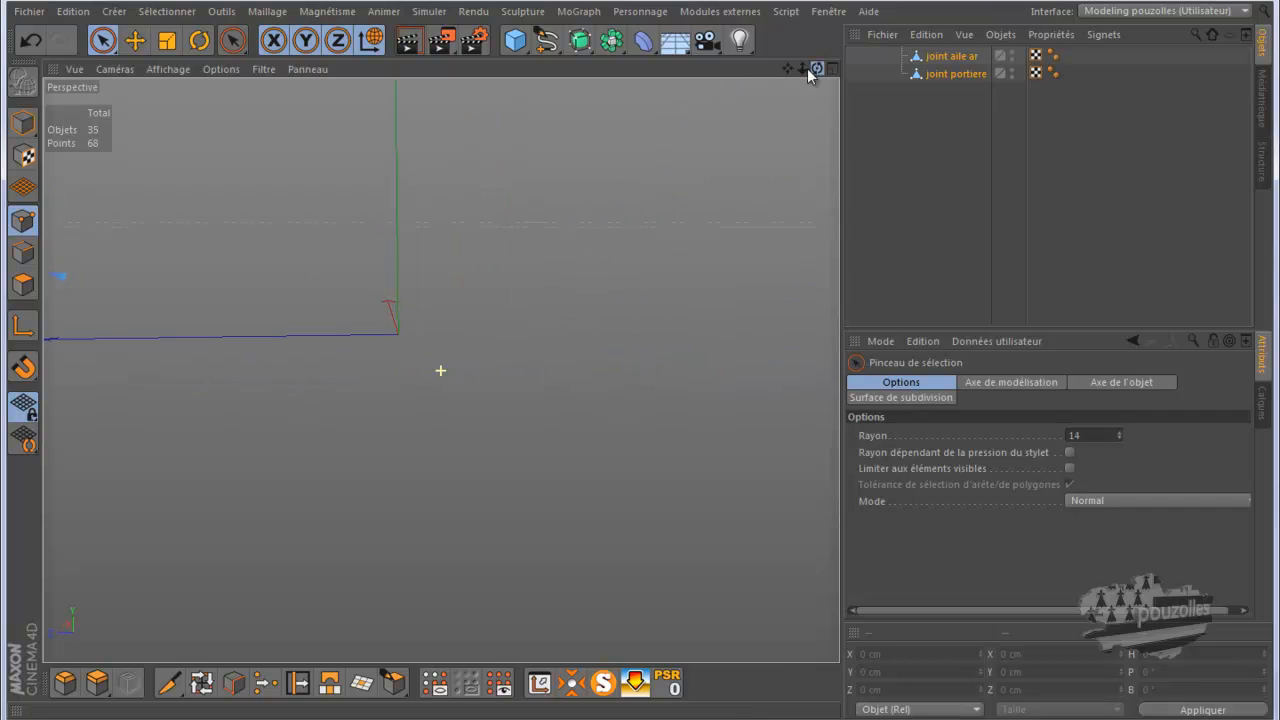
{"action": "left_click_drag", "start_coordinate": [786, 70], "coordinate": [639, 360]}
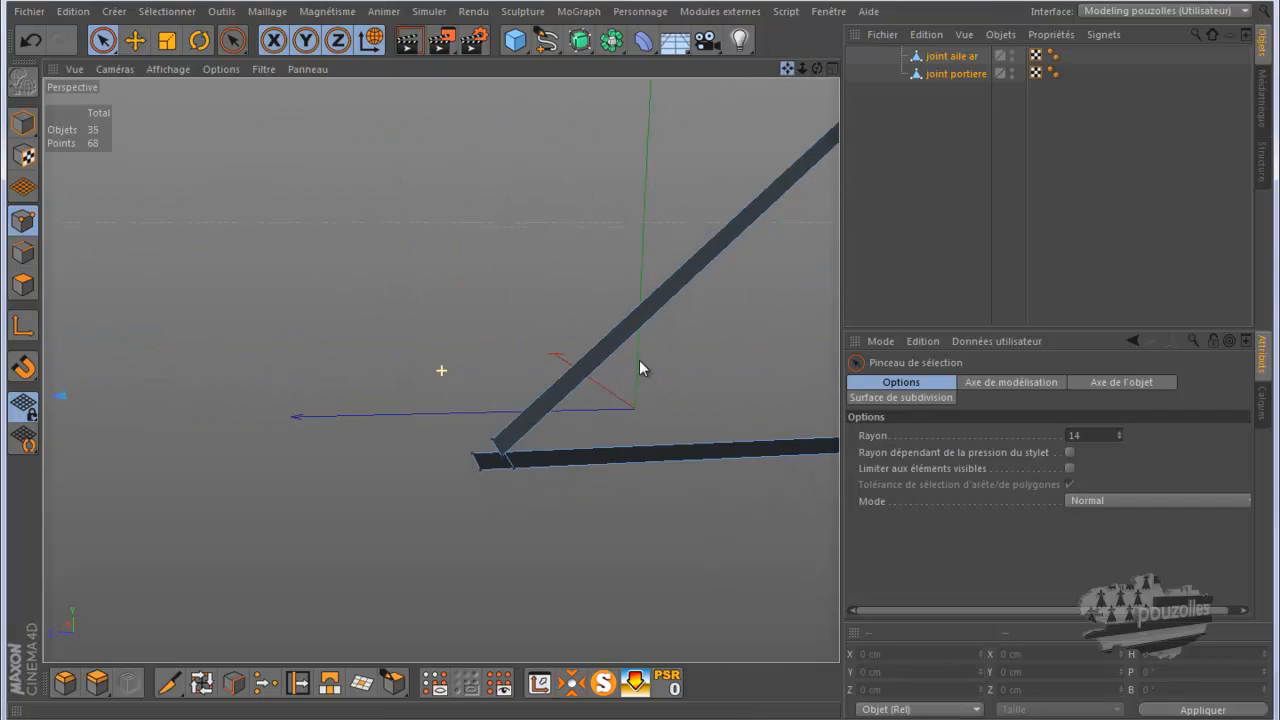
{"action": "middle_click", "coordinate": [271, 452]}
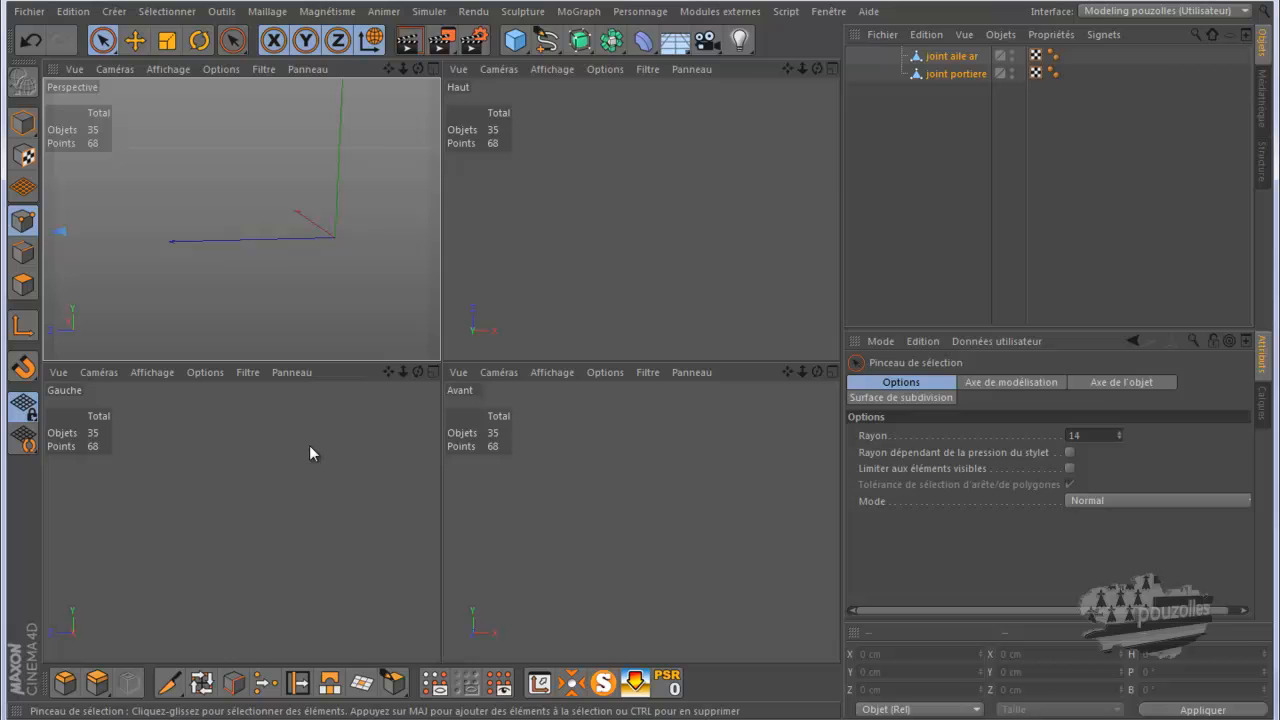
{"action": "middle_click", "coordinate": [366, 443]}
{"action": "right_click_drag", "start_coordinate": [760, 399], "coordinate": [598, 408], "text": "alt"}
{"action": "middle_click_drag", "start_coordinate": [598, 408], "coordinate": [736, 403], "text": "alt"}
{"action": "scroll", "coordinate": [423, 408], "scroll_direction": "up", "scroll_amount": 10}
{"action": "scroll", "coordinate": [376, 374], "scroll_direction": "up", "scroll_amount": 5}
{"action": "scroll", "coordinate": [370, 380], "scroll_direction": "up", "scroll_amount": 4}
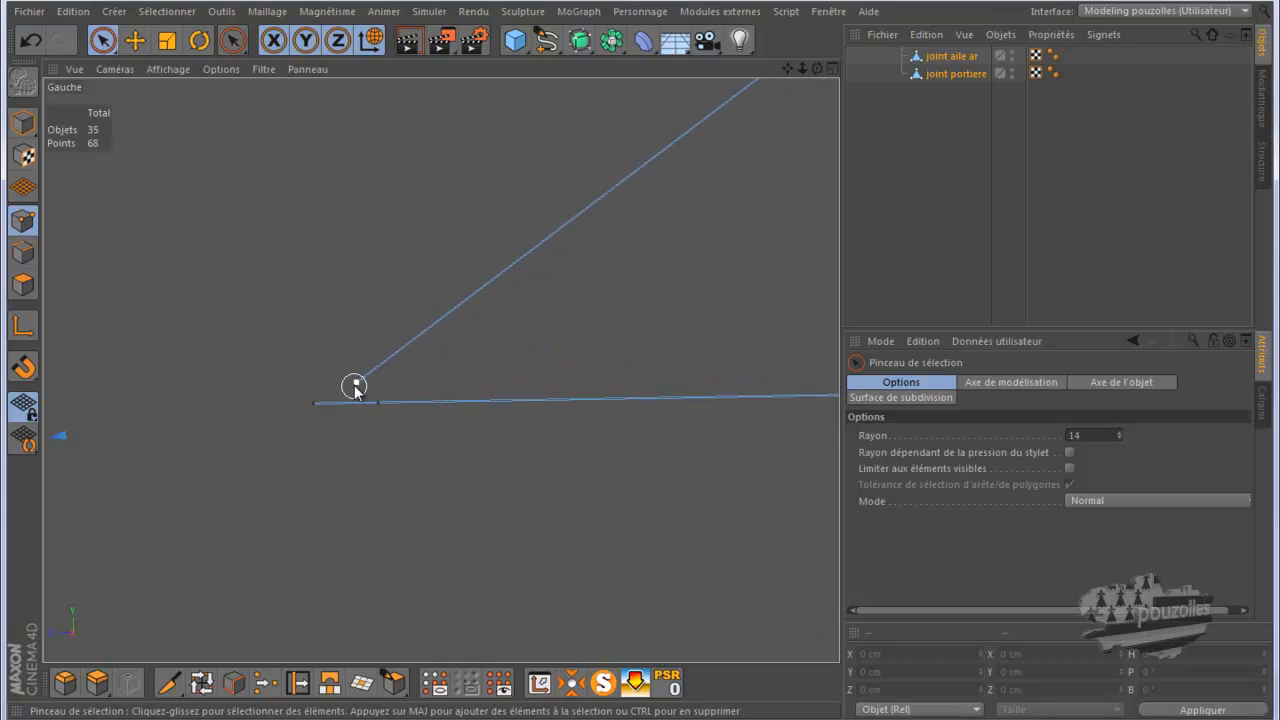
{"action": "left_click", "coordinate": [355, 382]}
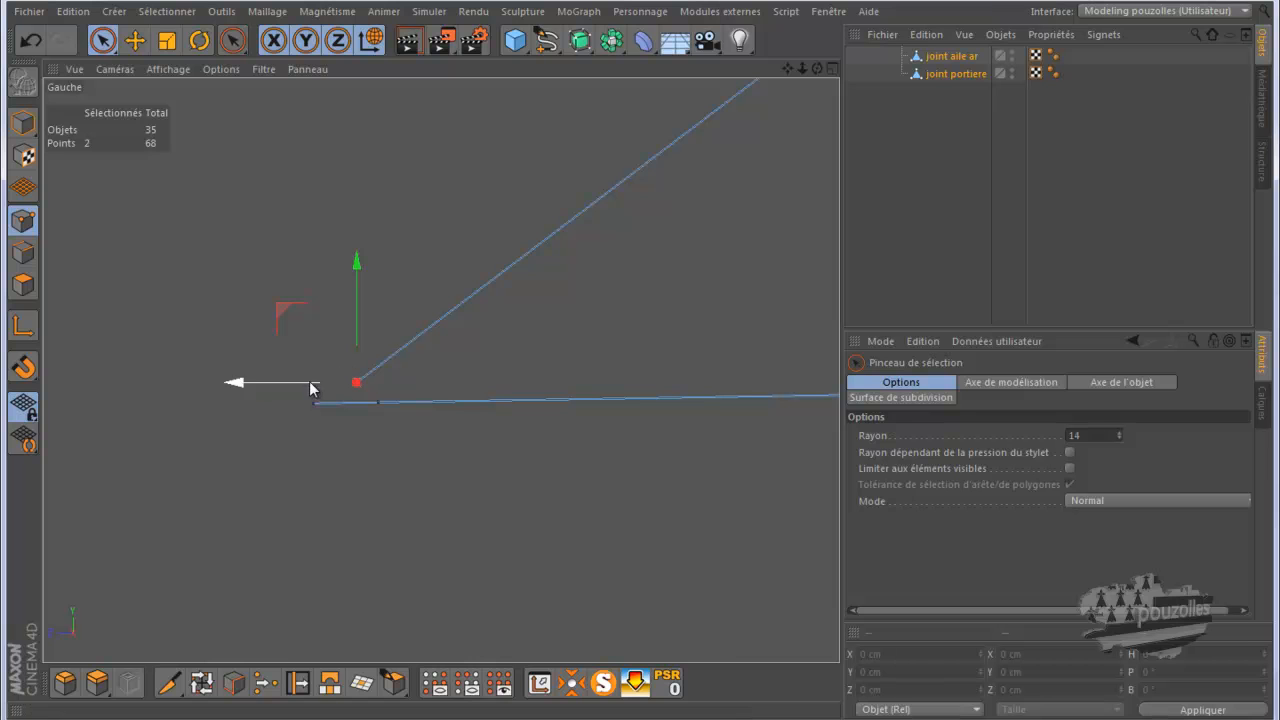
{"action": "left_click_drag", "start_coordinate": [285, 318], "coordinate": [245, 336]}
Dissolve the cross edge of the lower joint strip nearest its tip in the perspective view.
{"action": "middle_click", "coordinate": [372, 460]}
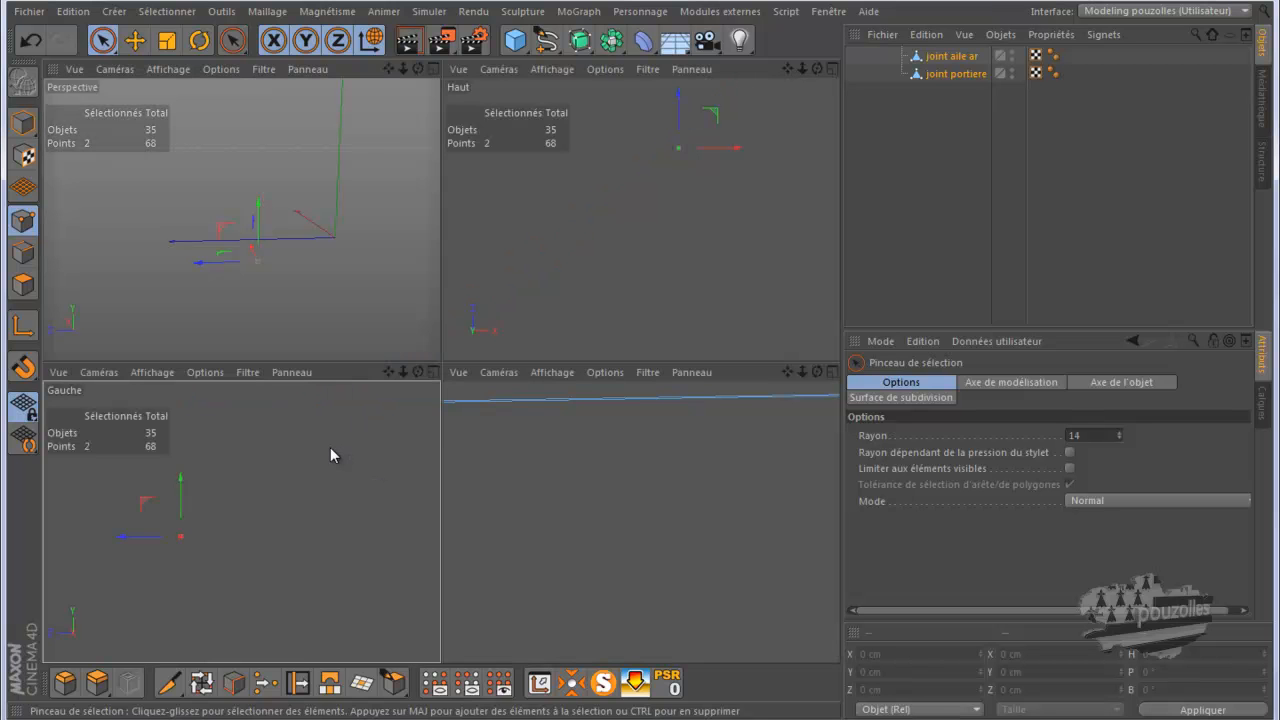
{"action": "middle_click", "coordinate": [318, 316]}
{"action": "scroll", "coordinate": [194, 330], "scroll_direction": "down", "scroll_amount": 4}
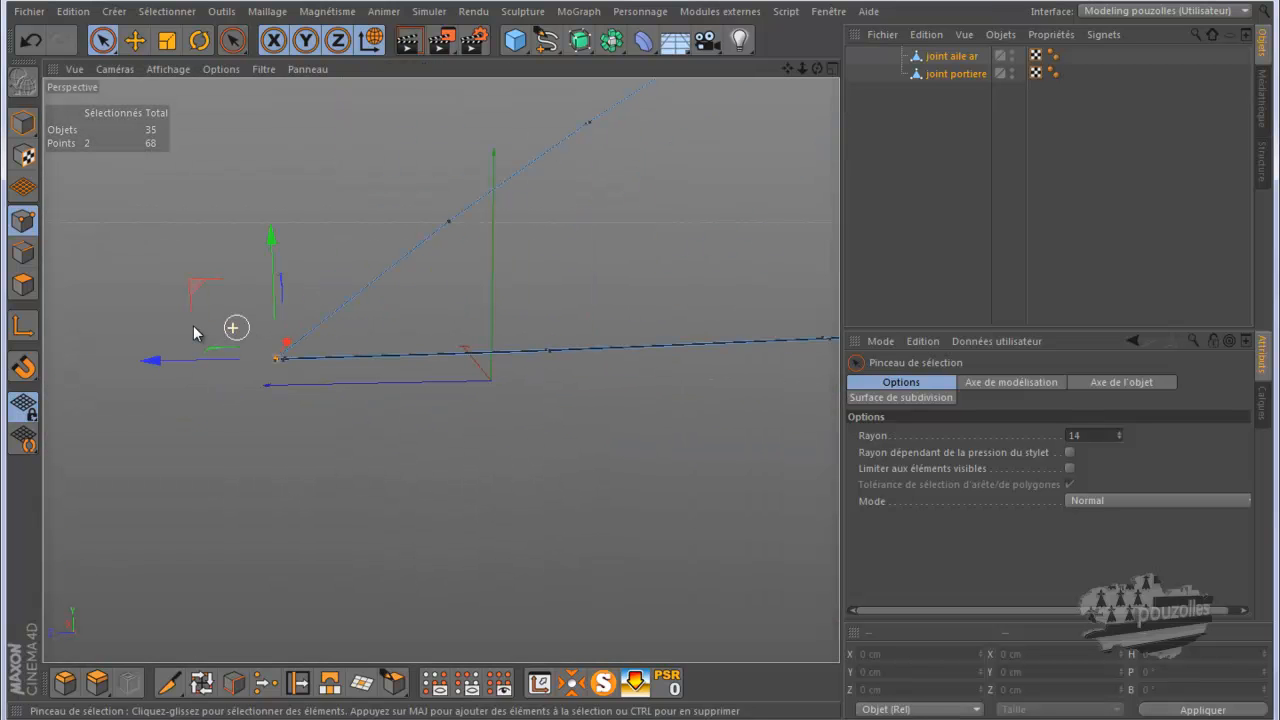
{"action": "scroll", "coordinate": [306, 409], "scroll_direction": "up", "scroll_amount": 3}
{"action": "scroll", "coordinate": [313, 410], "scroll_direction": "down", "scroll_amount": 2}
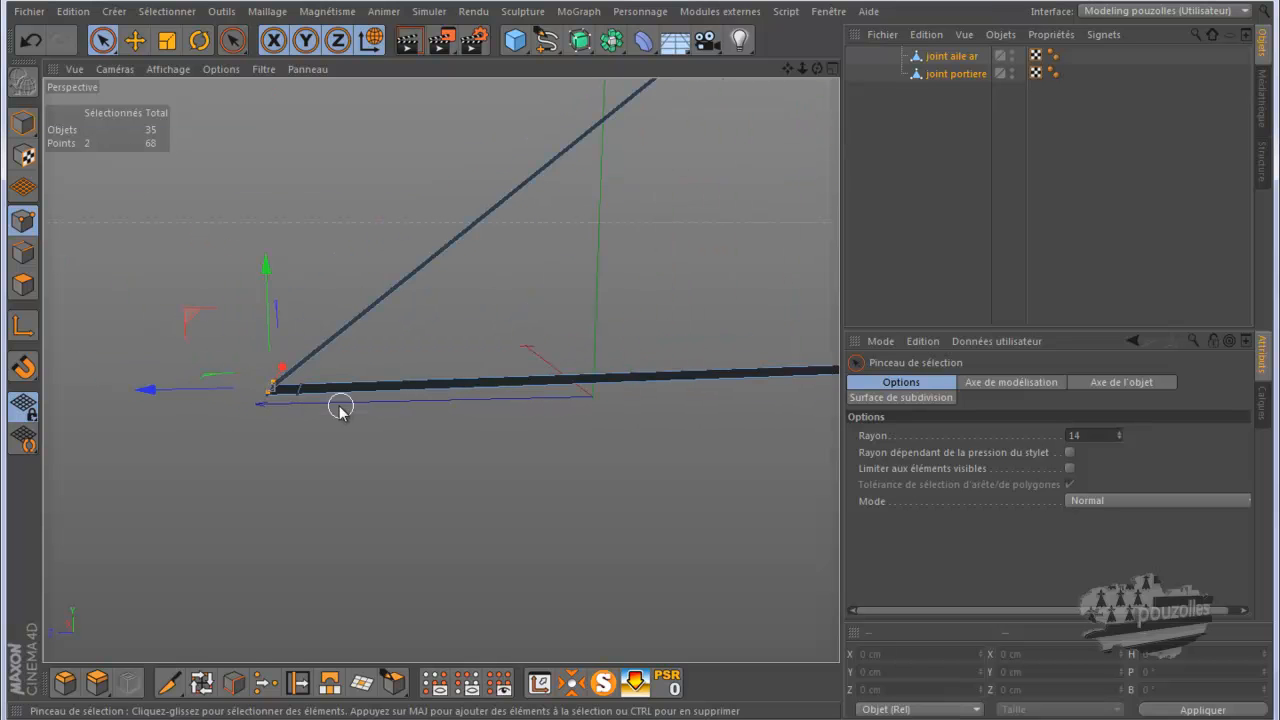
{"action": "left_click", "coordinate": [23, 252]}
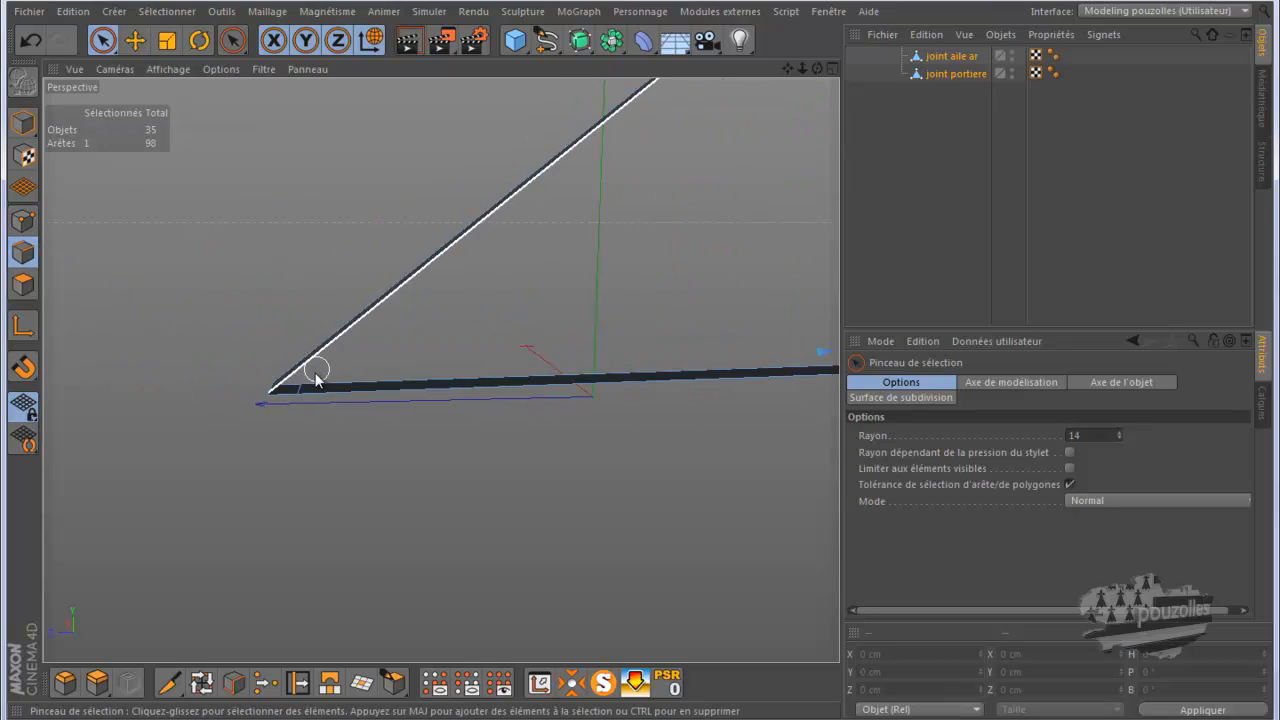
{"action": "left_click", "coordinate": [135, 40]}
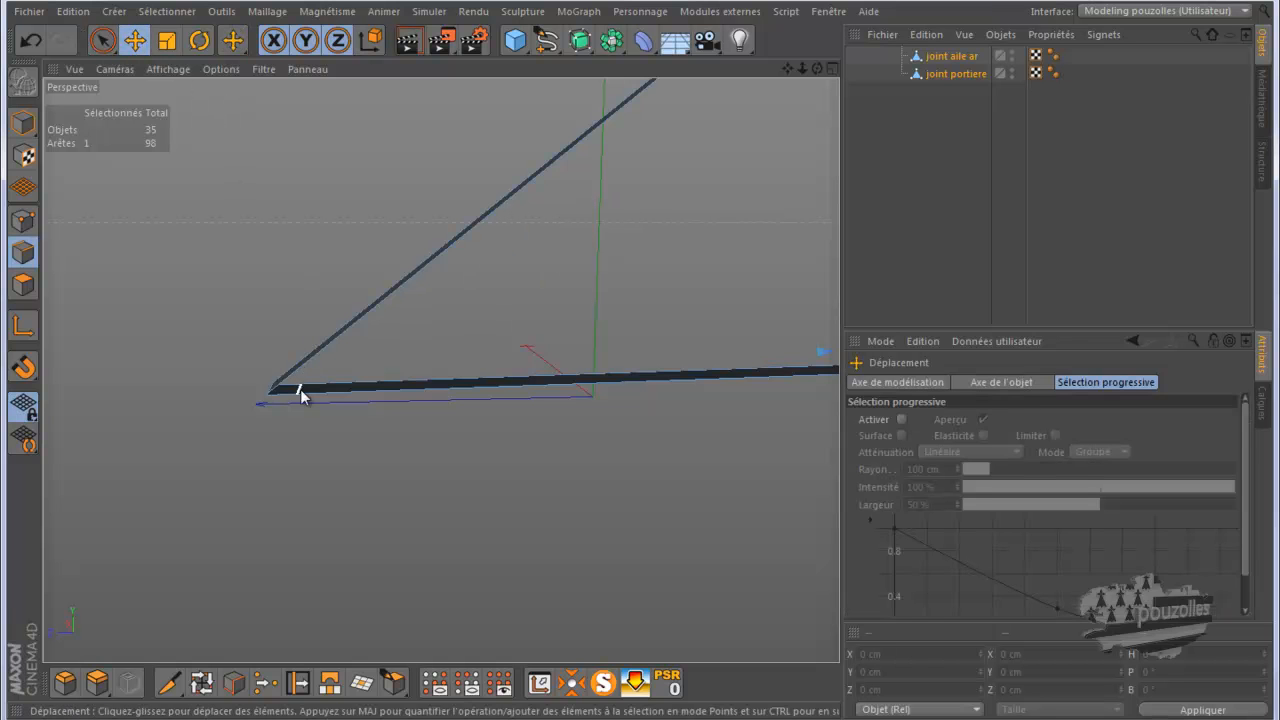
{"action": "left_click", "coordinate": [305, 389]}
{"action": "right_click", "coordinate": [297, 157]}
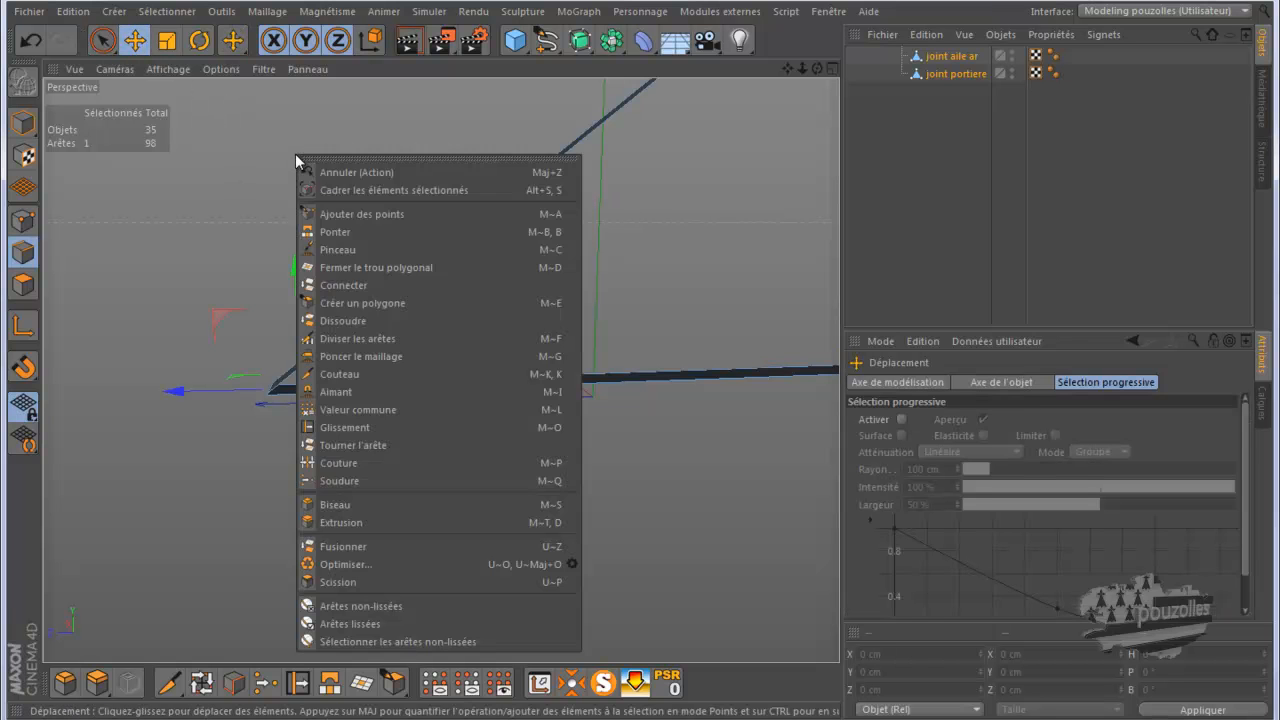
{"action": "left_click", "coordinate": [376, 318]}
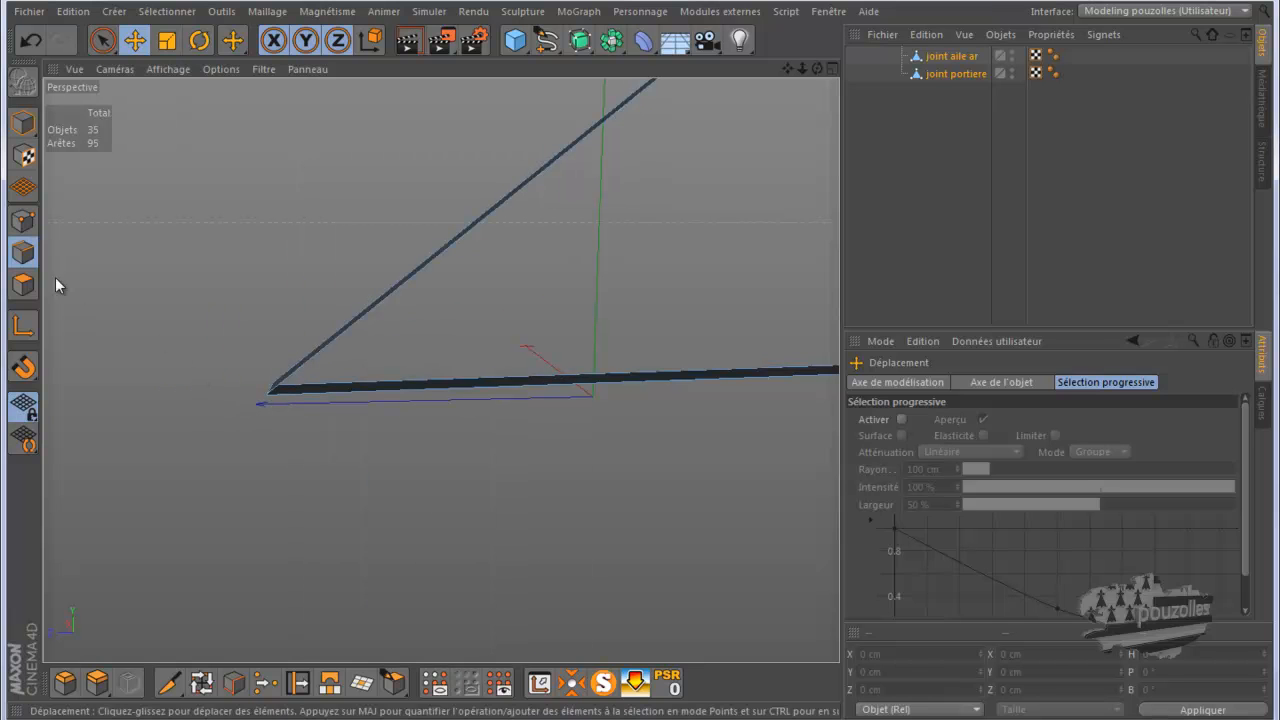
Delete the lowest points of the vertical piece hanging from the middle of the lower joint strip.
{"action": "left_click", "coordinate": [22, 220]}
{"action": "left_click_drag", "start_coordinate": [783, 68], "coordinate": [641, 361]}
{"action": "scroll", "coordinate": [495, 368], "scroll_direction": "up", "scroll_amount": 3}
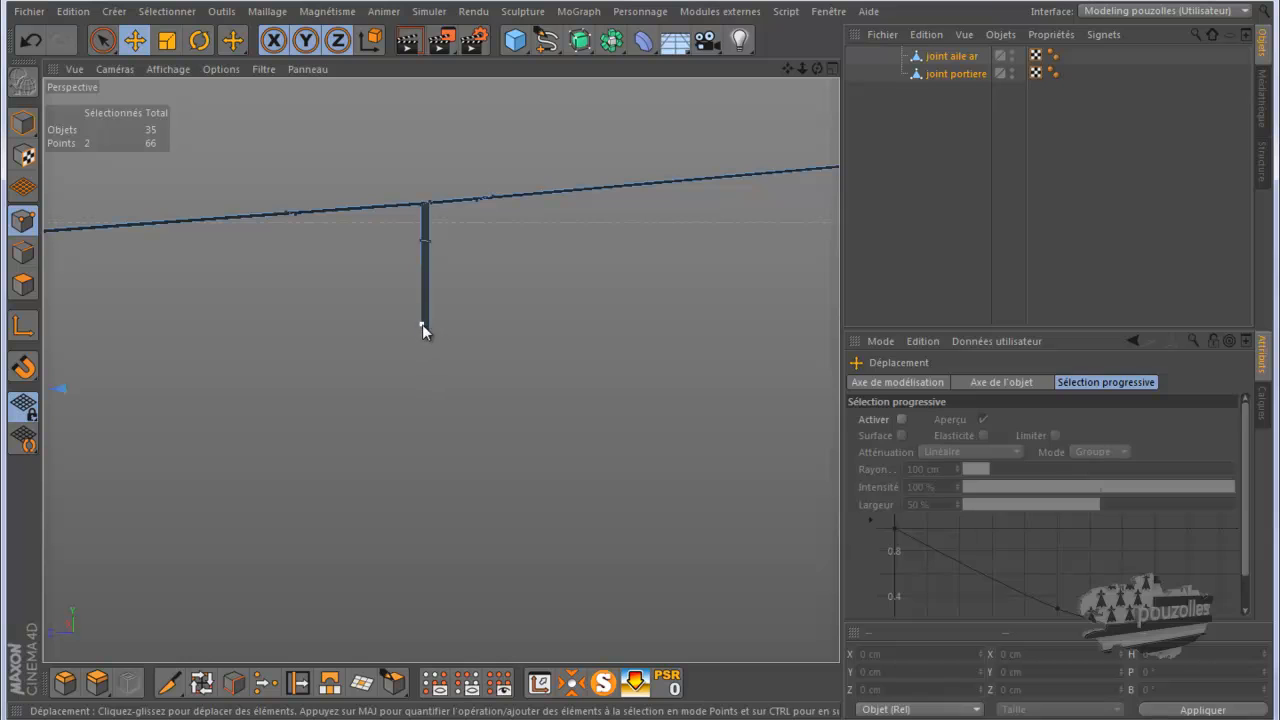
{"action": "key", "text": "space"}
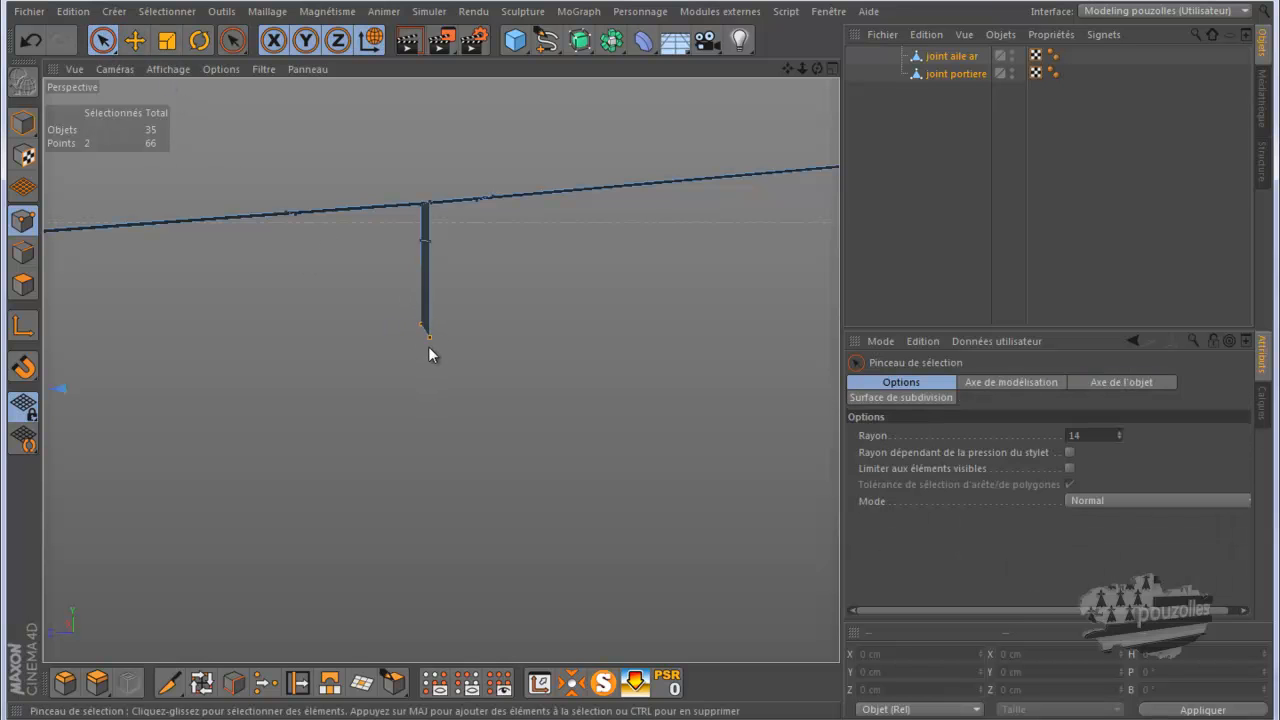
{"action": "key", "text": "Delete"}
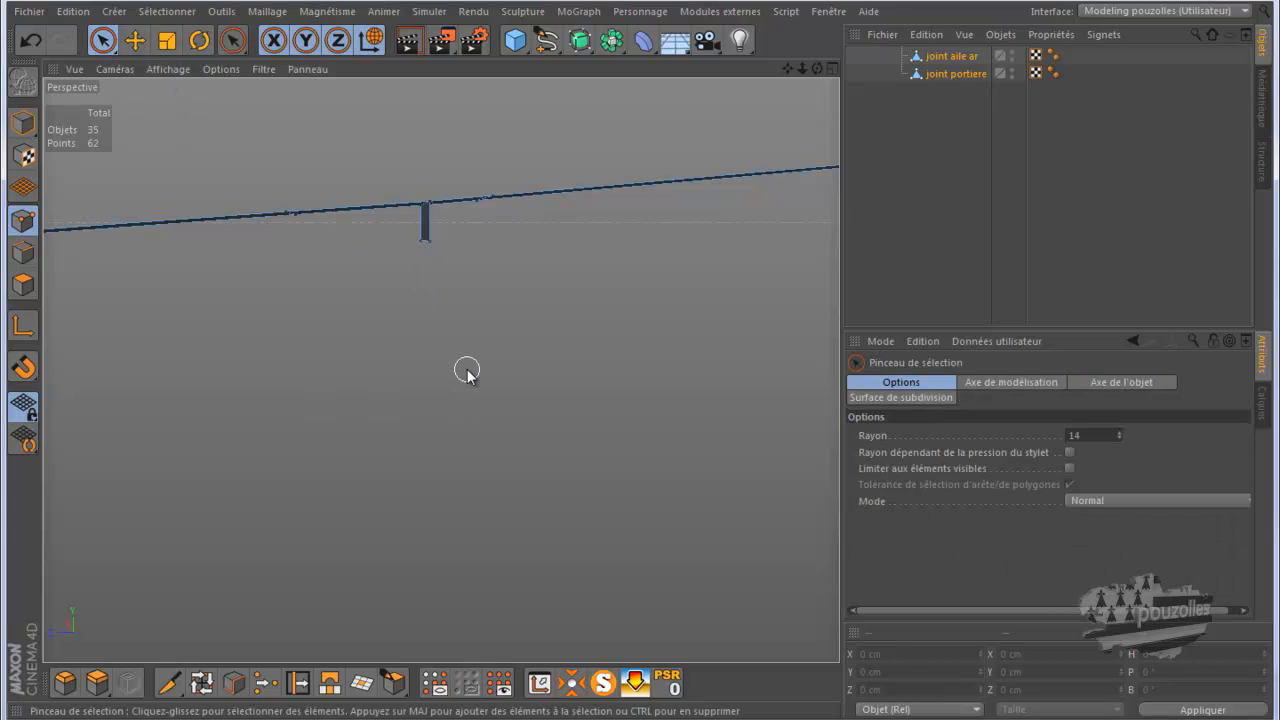
Turn off MagicSolo to show the whole car and briefly preview the lower joint at the door gap with the subdivision surface enabled.
{"action": "mouse_move", "coordinate": [814, 68]}
{"action": "left_mouse_down"}
{"action": "mouse_move", "coordinate": [640, 362]}
{"action": "mouse_move", "coordinate": [808, 71]}
{"action": "left_mouse_up"}
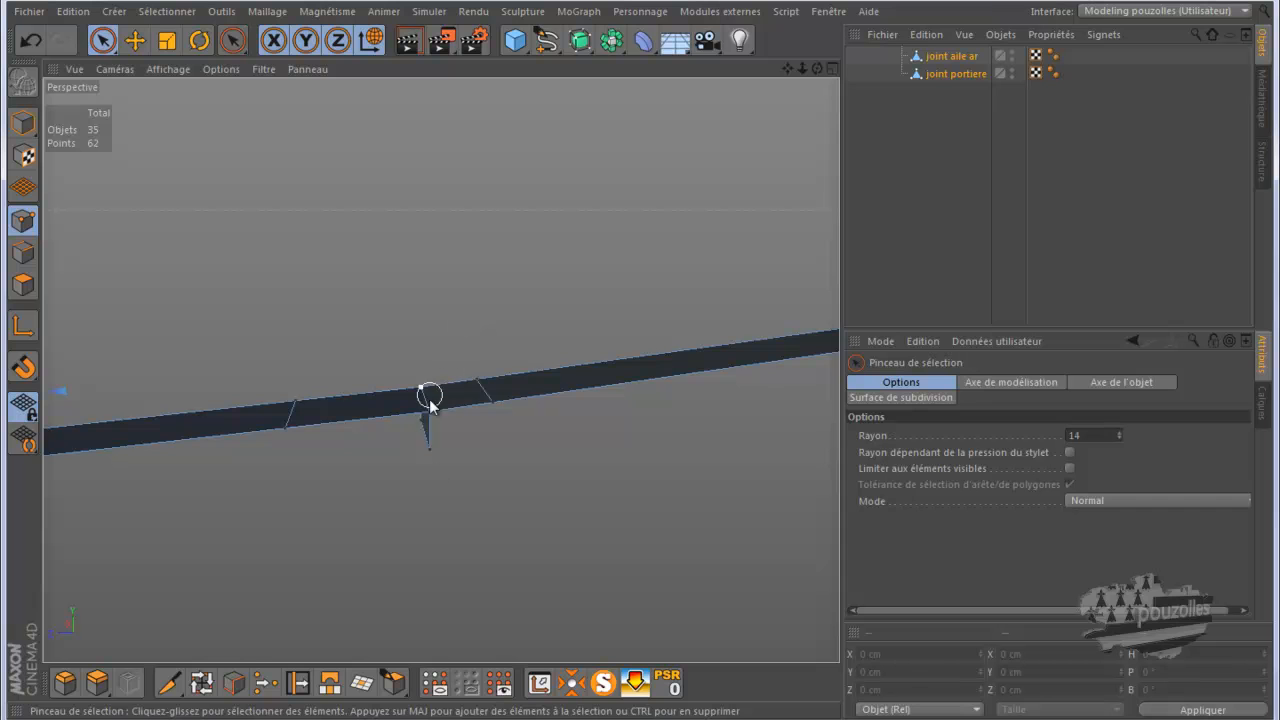
{"action": "left_click", "coordinate": [603, 683]}
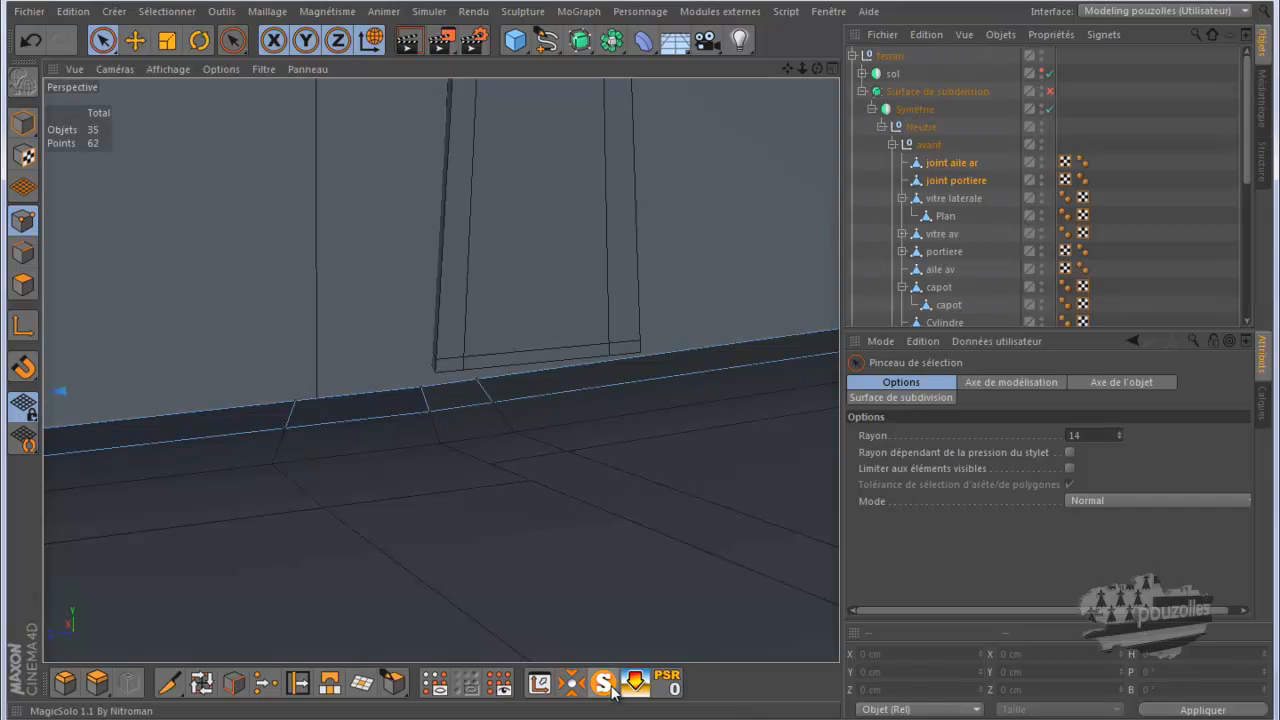
{"action": "left_click", "coordinate": [1050, 91]}
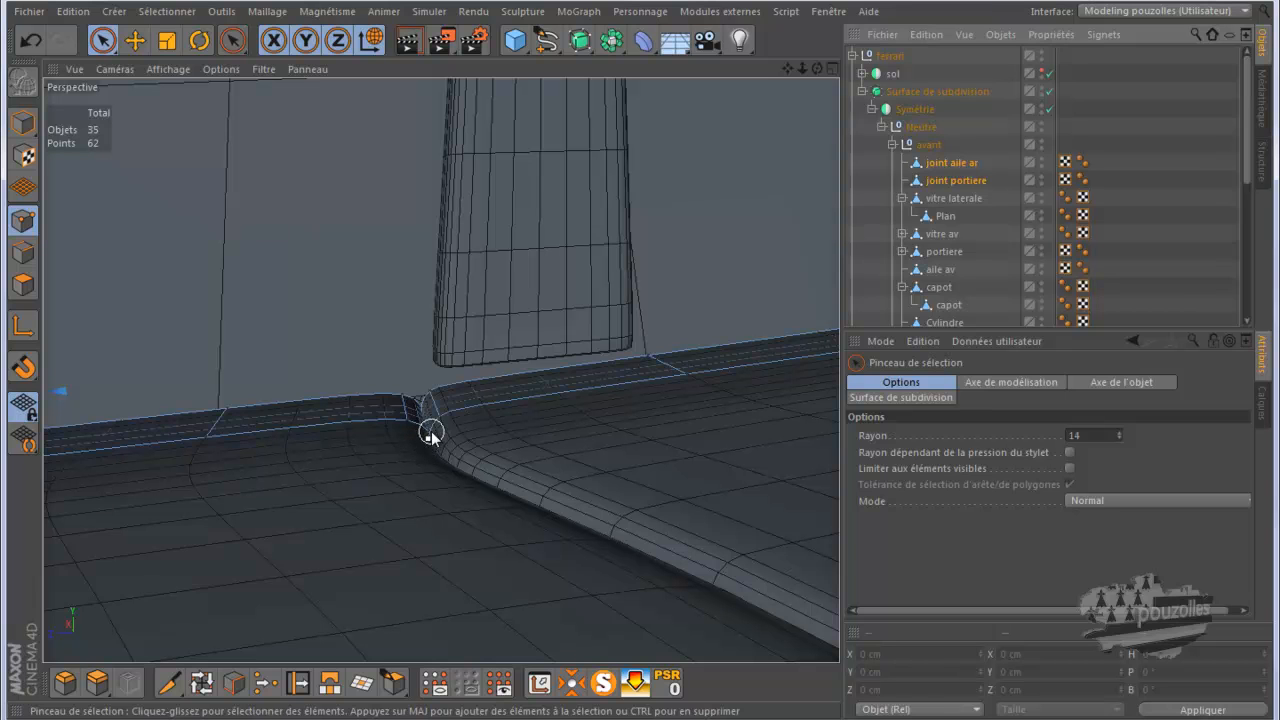
{"action": "left_click", "coordinate": [1049, 91]}
{"action": "left_click_drag", "start_coordinate": [634, 284], "coordinate": [560, 300], "text": "alt"}
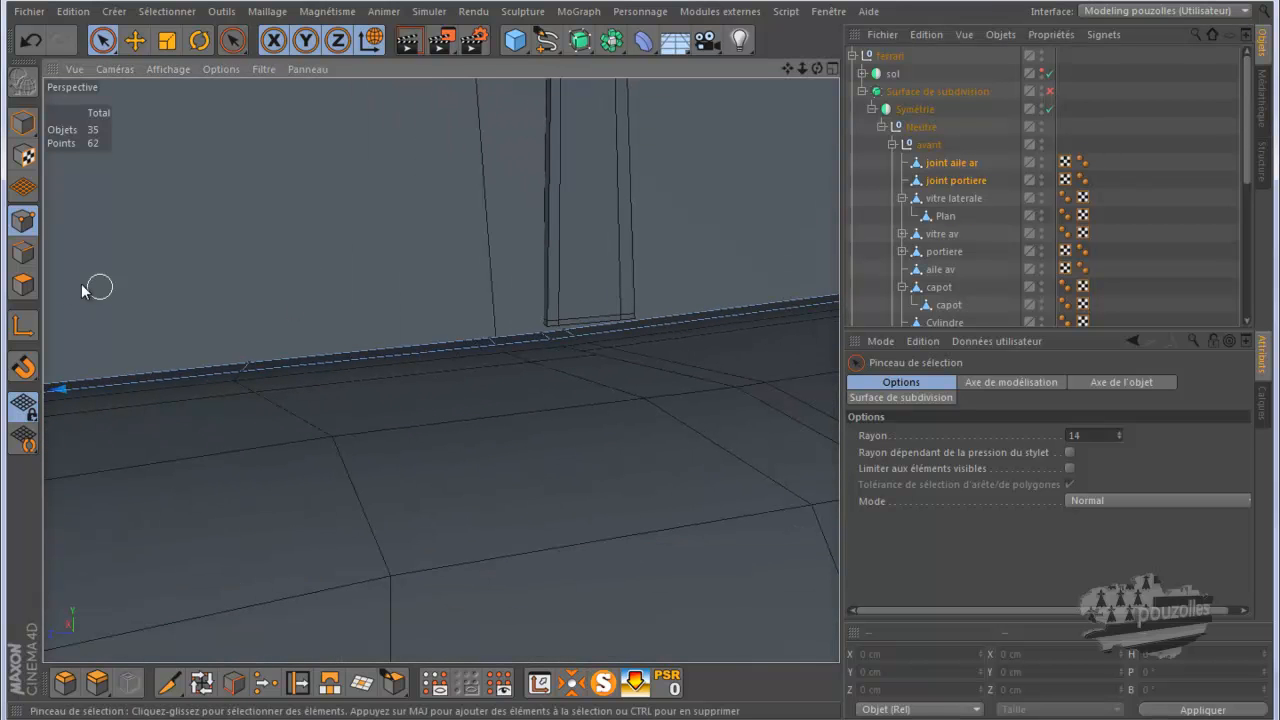
Select all polygons of joint aile ar and joint portiere and enable the subdivision surface.
{"action": "left_click", "coordinate": [23, 285]}
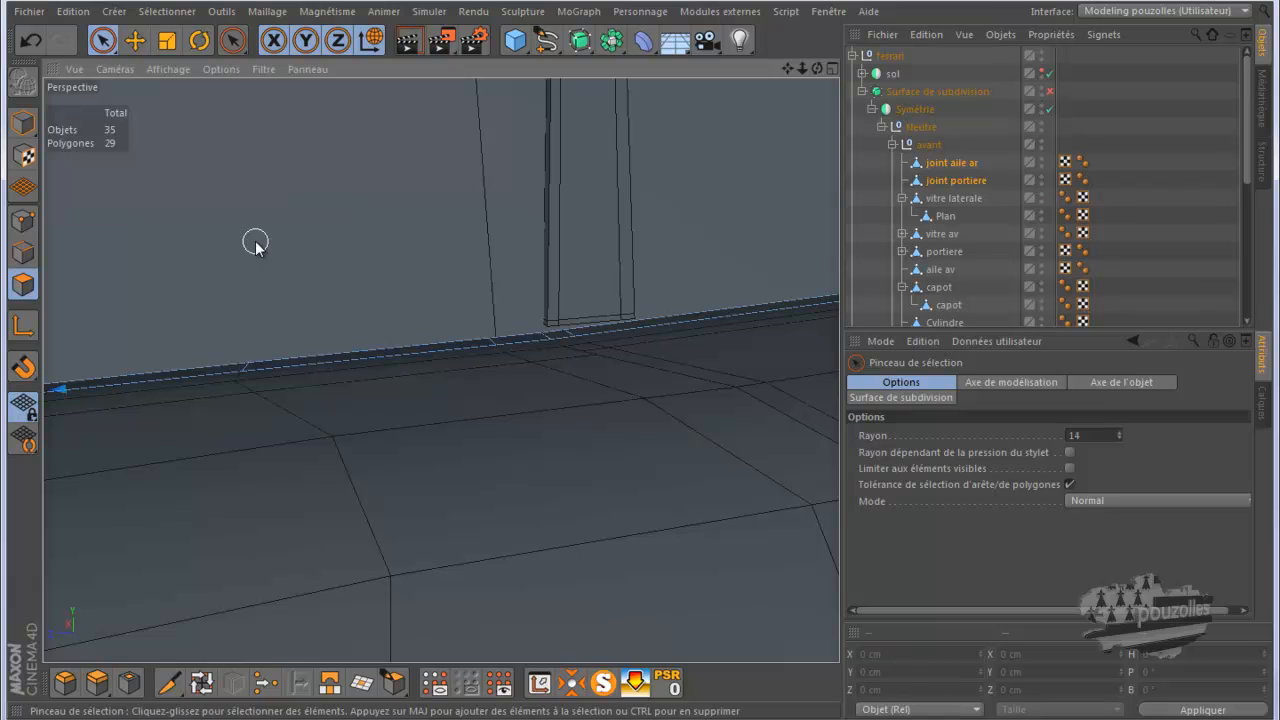
{"action": "key", "text": "ctrl+a"}
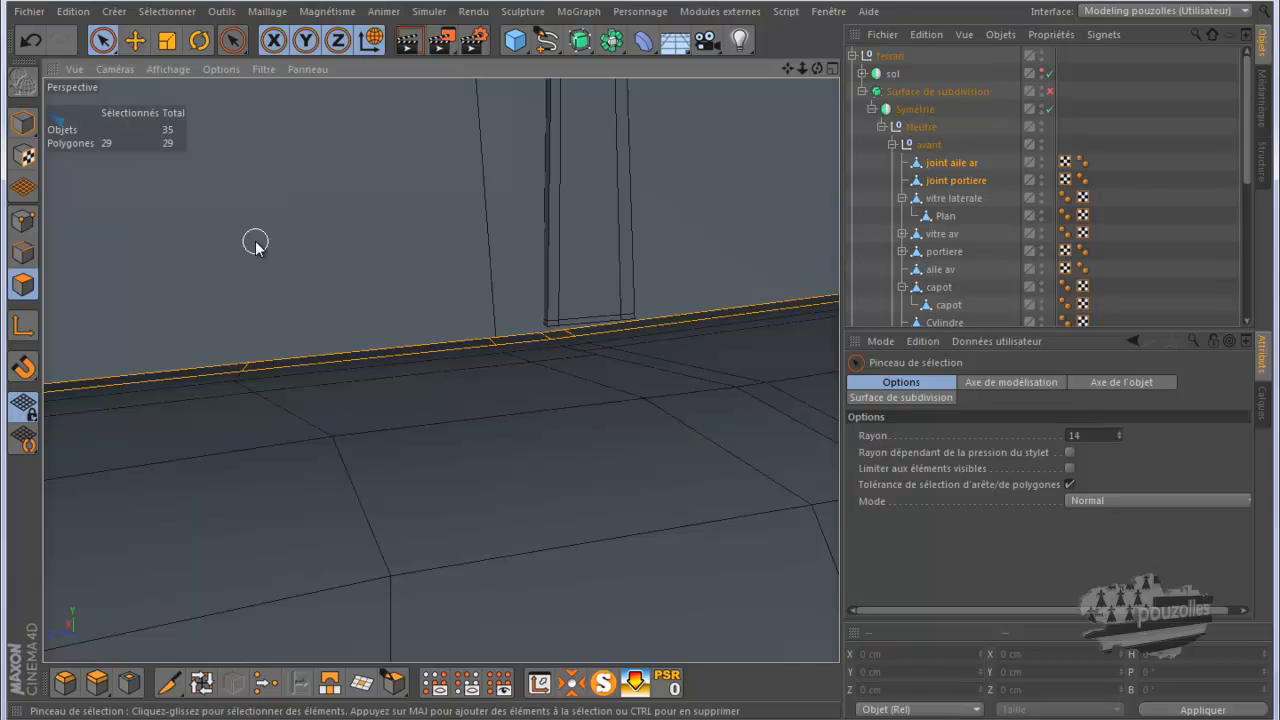
{"action": "left_click_drag", "start_coordinate": [255, 248], "coordinate": [255, 282], "text": "alt"}
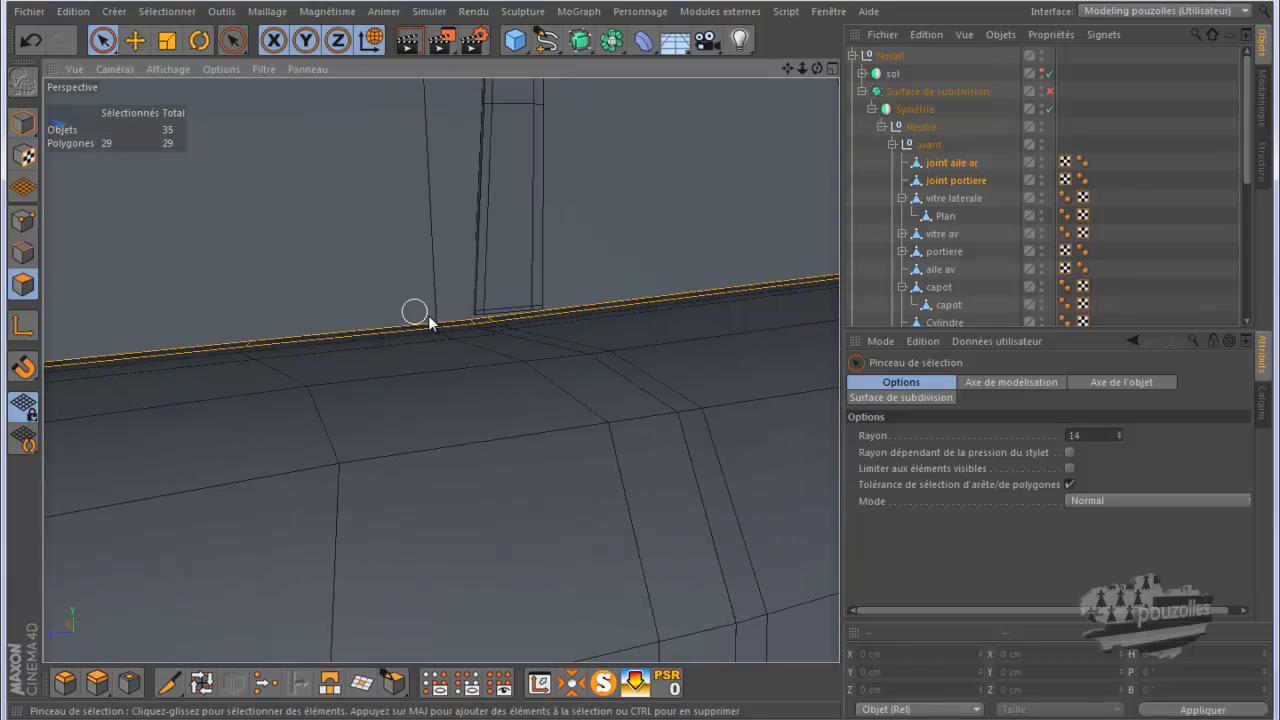
{"action": "left_click_drag", "start_coordinate": [437, 326], "coordinate": [460, 312], "text": "alt"}
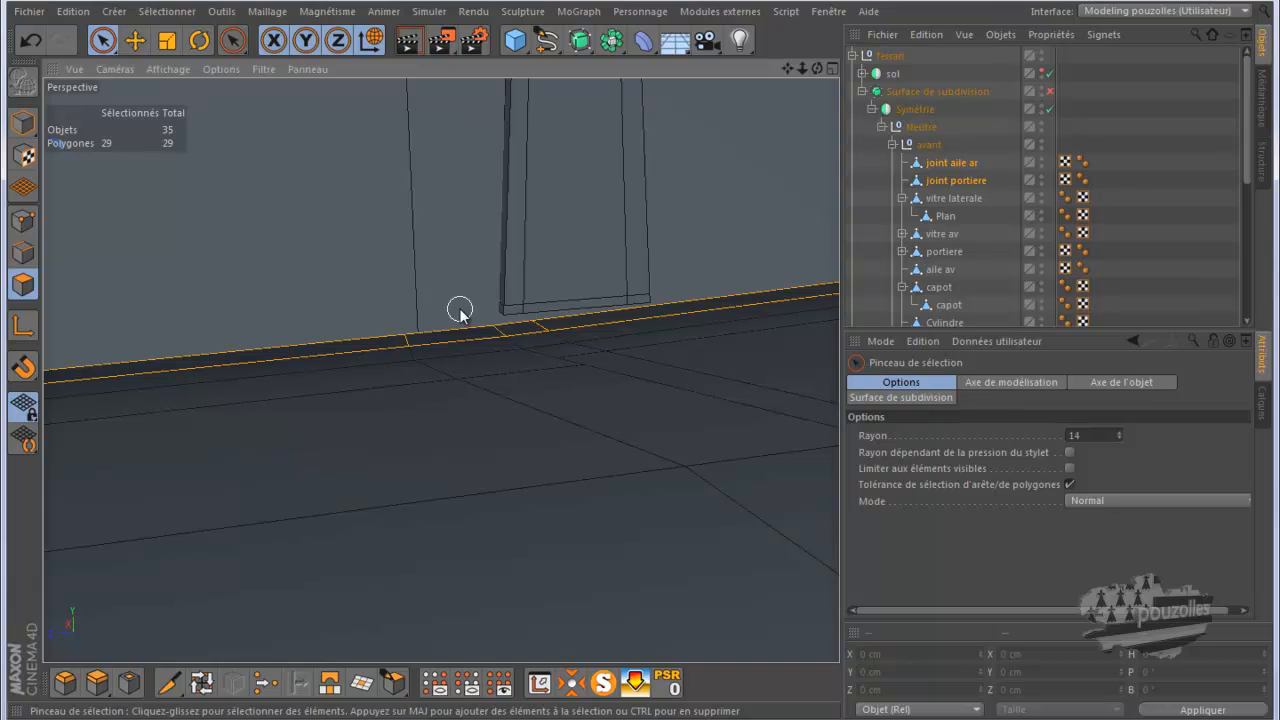
{"action": "left_click", "coordinate": [1050, 90]}
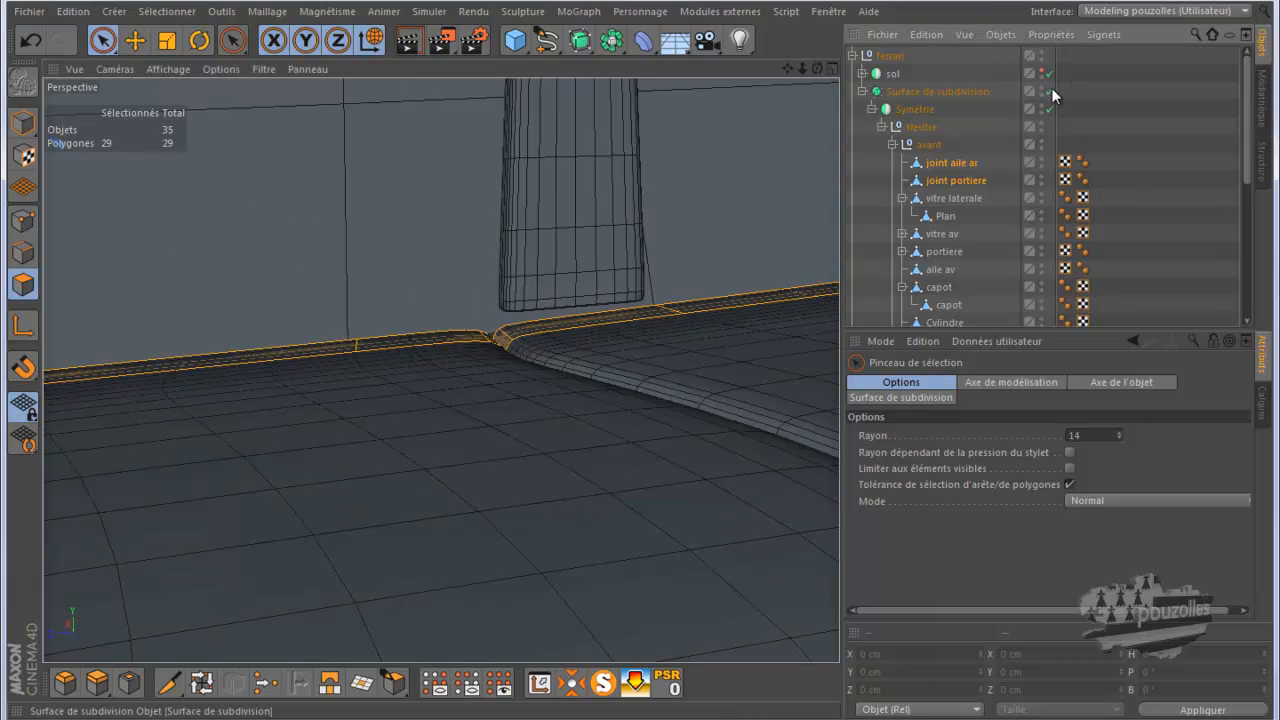
Try to dissolve the single cross edge of the lower joint strip just before the door gap.
{"action": "left_click", "coordinate": [23, 253]}
{"action": "key", "text": "e"}
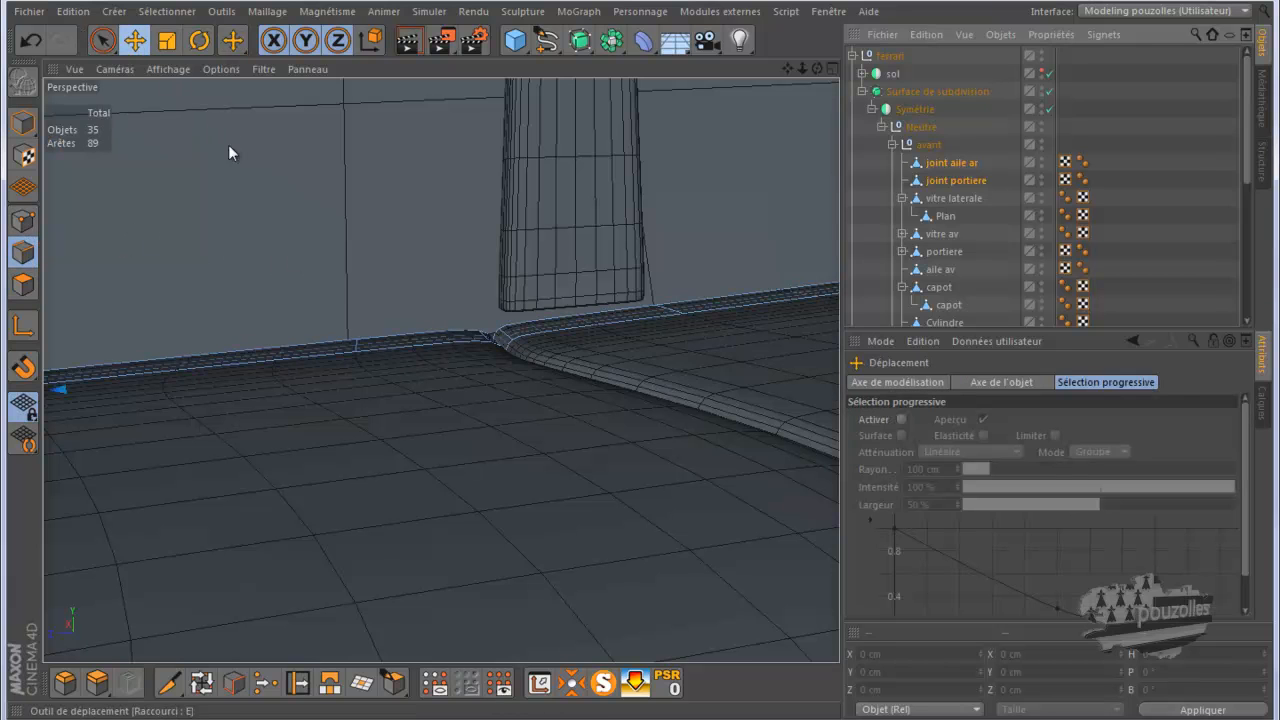
{"action": "left_click", "coordinate": [357, 343]}
{"action": "right_click", "coordinate": [312, 150]}
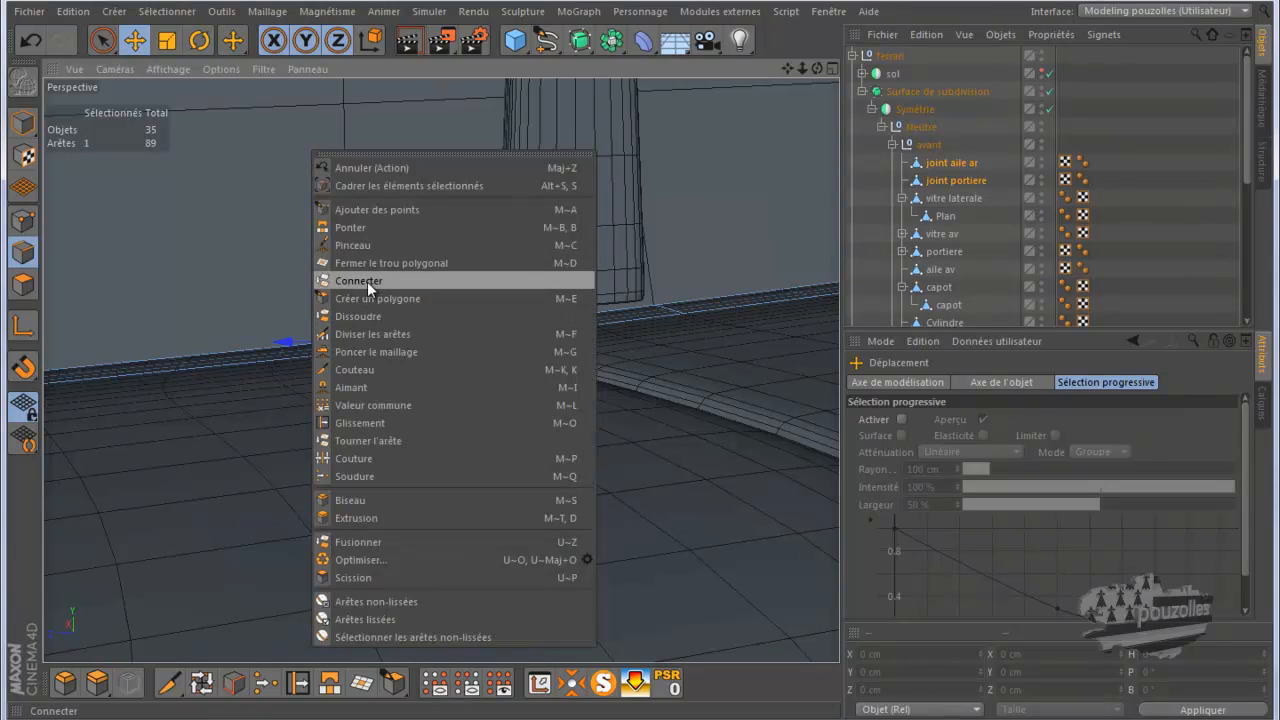
{"action": "left_click", "coordinate": [366, 315]}
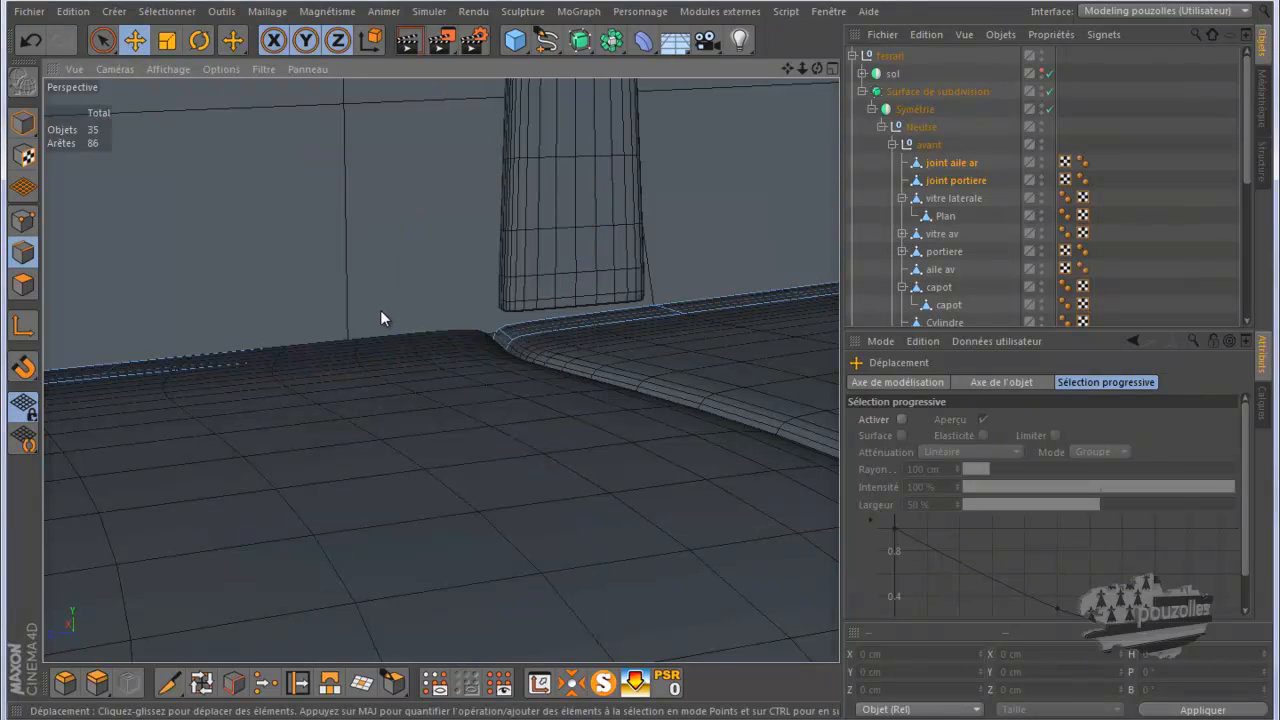
{"action": "left_click", "coordinate": [28, 43]}
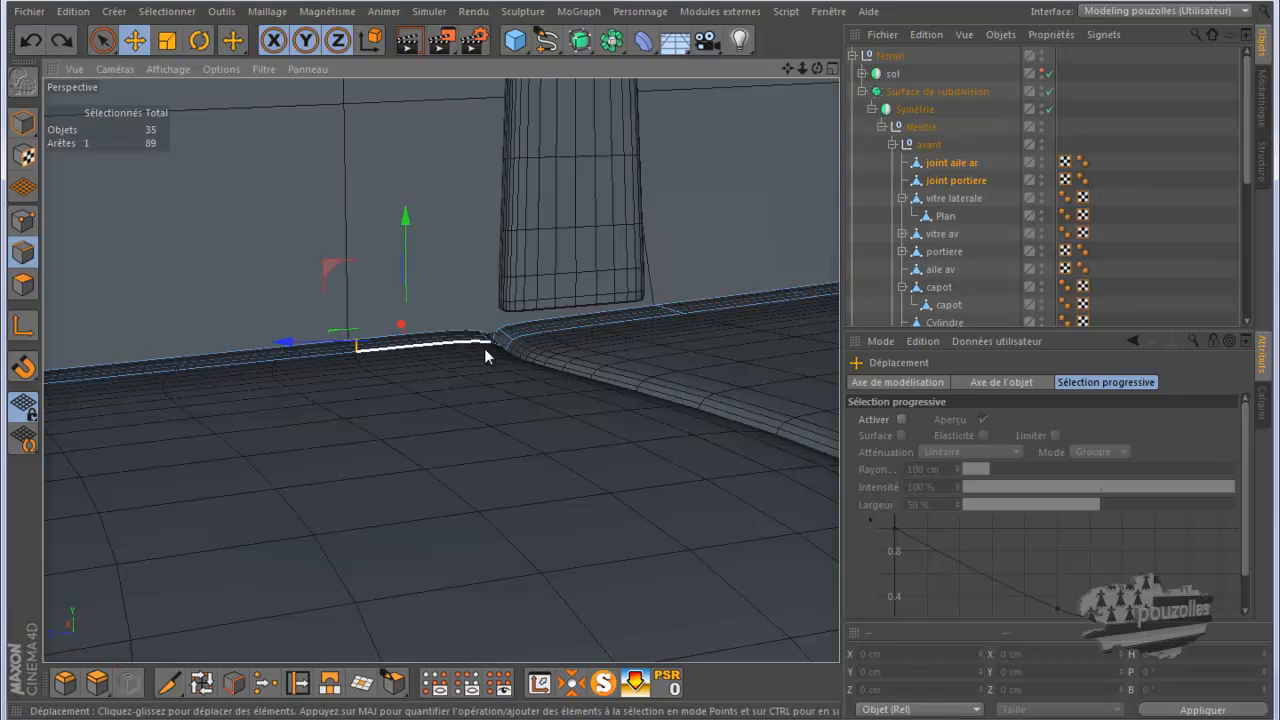
Disable the subdivision surface and return to the polygon selection of joint aile ar and joint portiere.
{"action": "scroll", "coordinate": [484, 348], "scroll_direction": "up", "scroll_amount": 6}
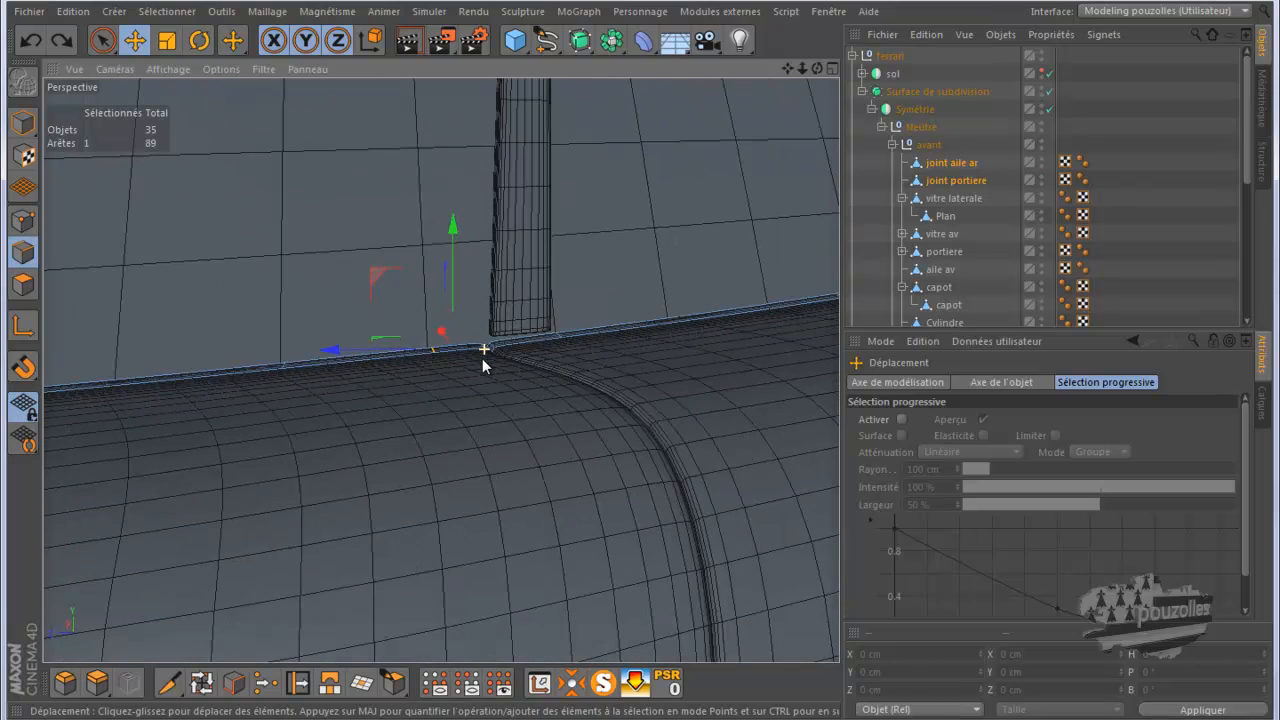
{"action": "scroll", "coordinate": [482, 359], "scroll_direction": "down", "scroll_amount": 5}
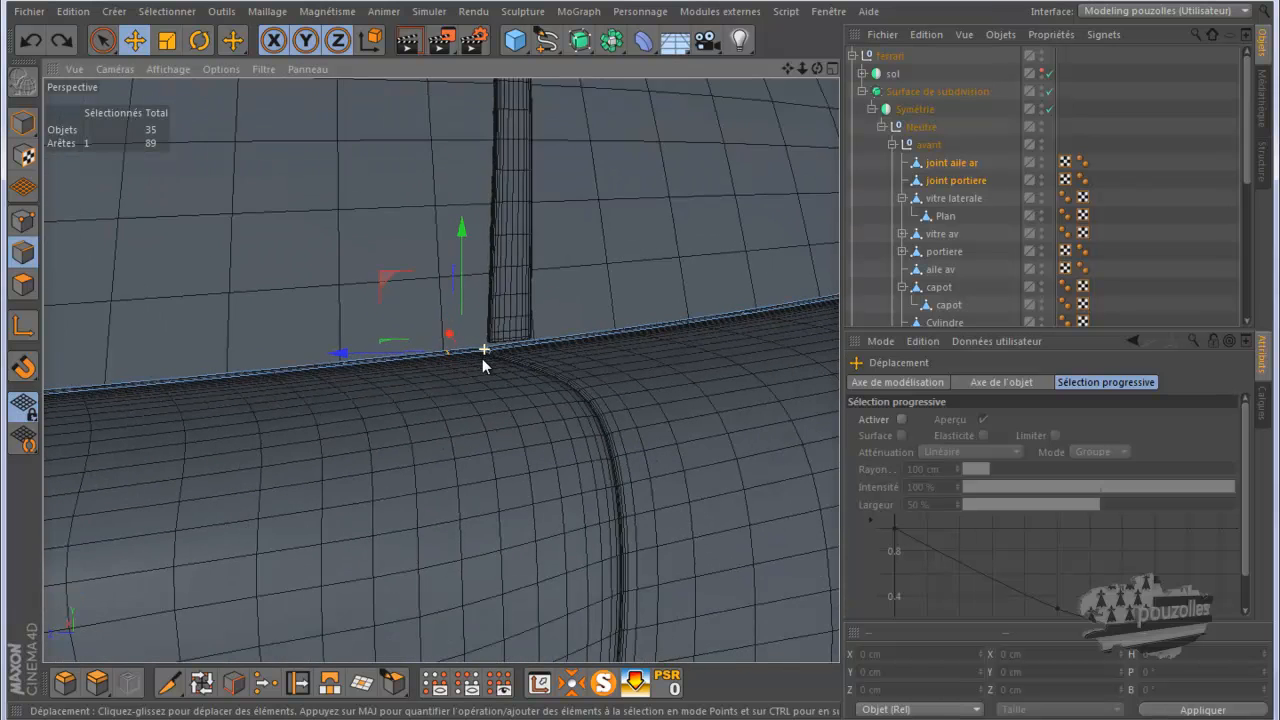
{"action": "left_click", "coordinate": [1049, 91]}
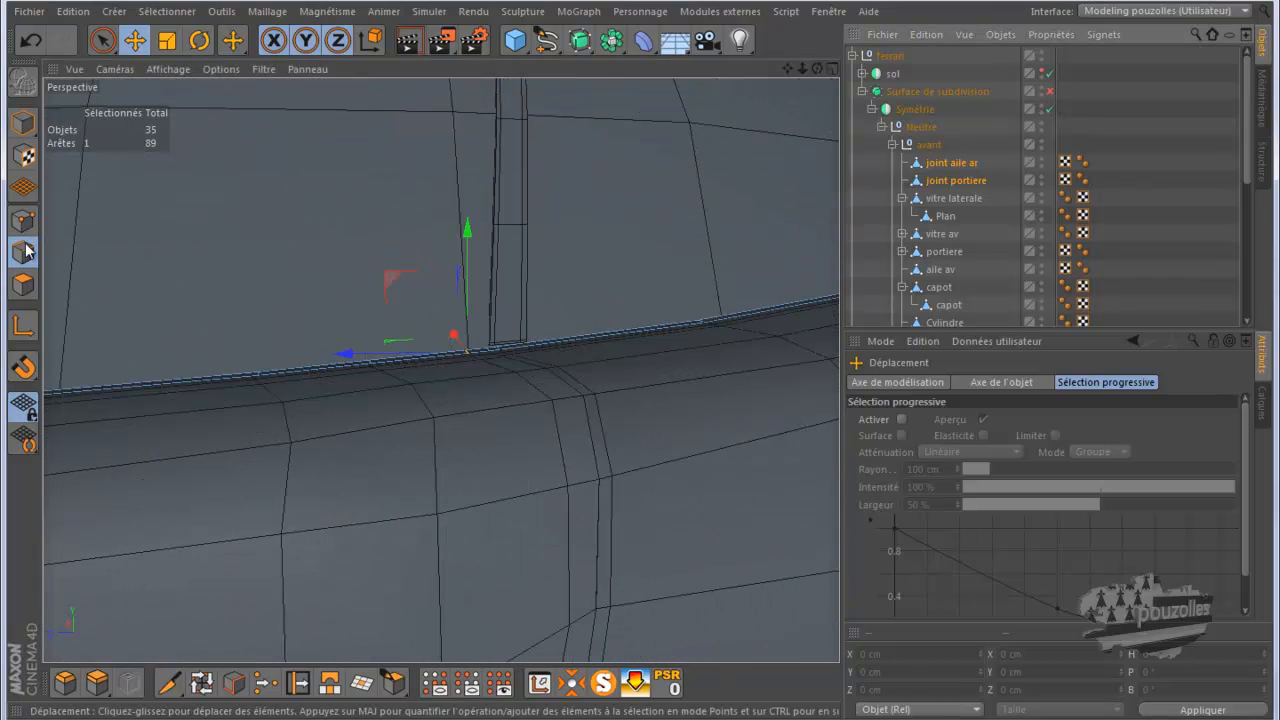
{"action": "left_click", "coordinate": [23, 285]}
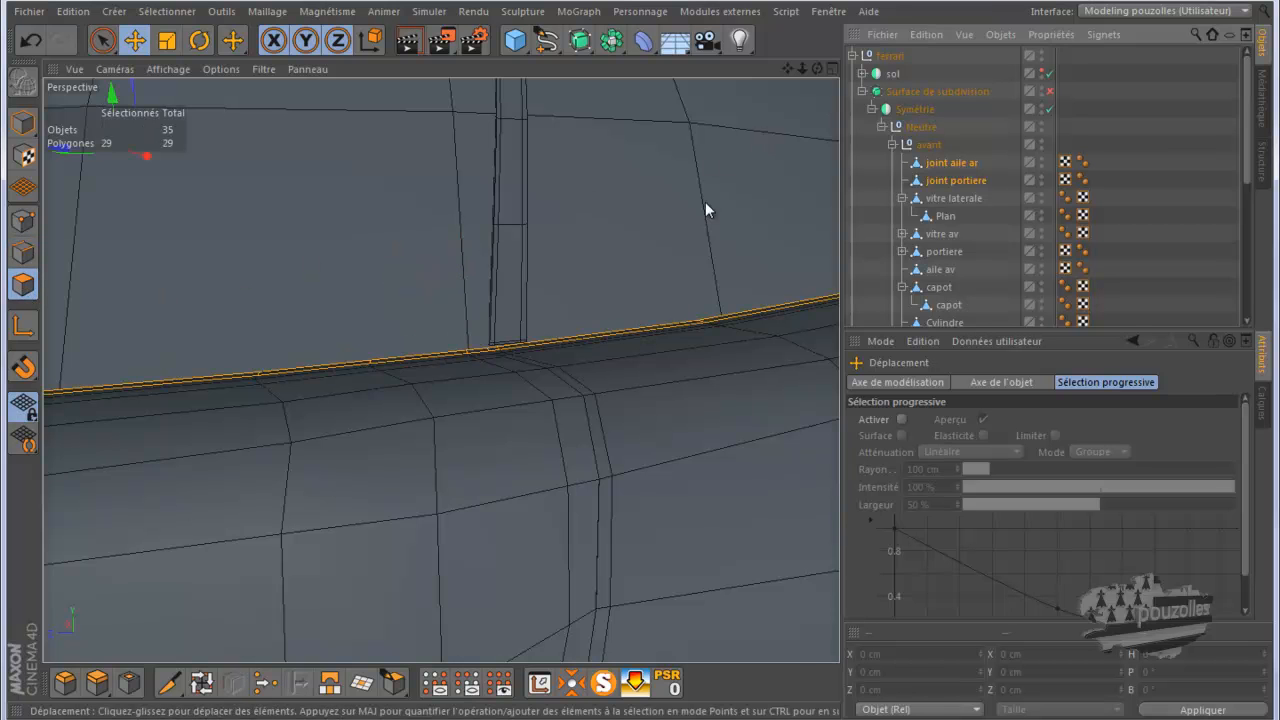
Extrude all selected polygons of both window joints with an offset of 3.5 cm.
{"action": "scroll", "coordinate": [454, 388], "scroll_direction": "down", "scroll_amount": 5}
{"action": "left_click_drag", "start_coordinate": [839, 278], "coordinate": [932, 285]}
{"action": "left_click_drag", "start_coordinate": [908, 70], "coordinate": [862, 96]}
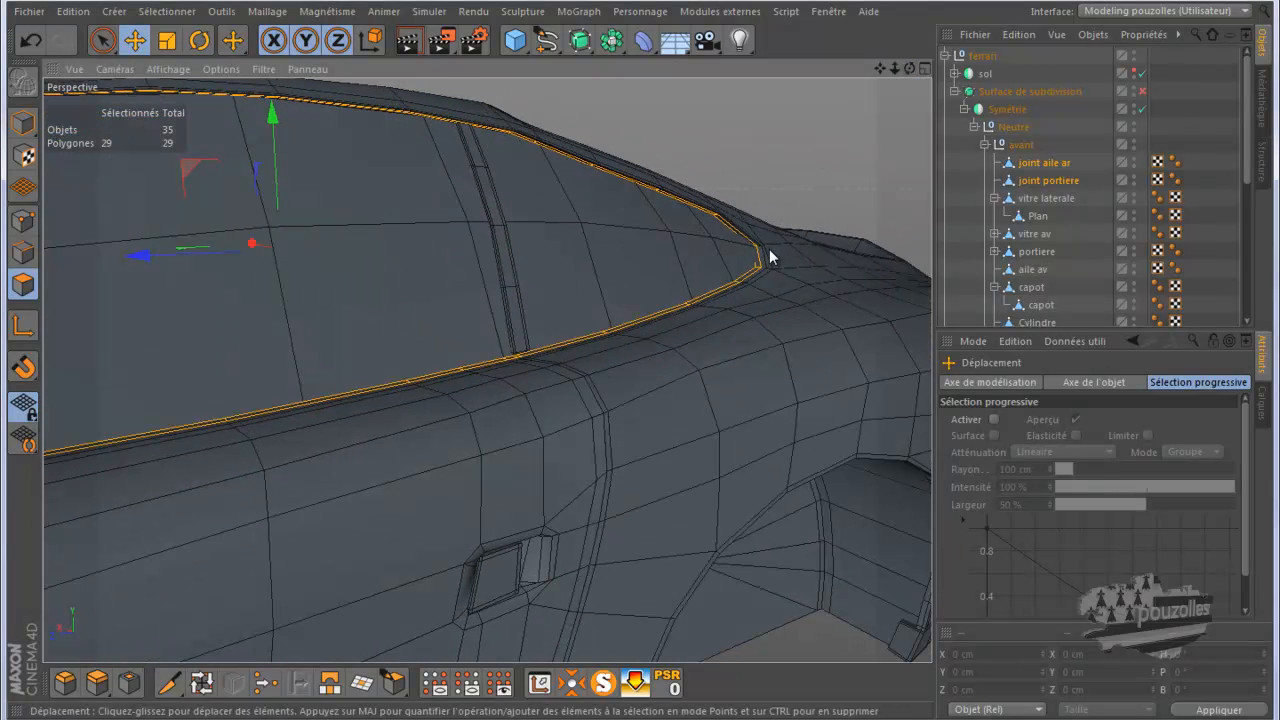
{"action": "scroll", "coordinate": [769, 250], "scroll_direction": "up", "scroll_amount": 5}
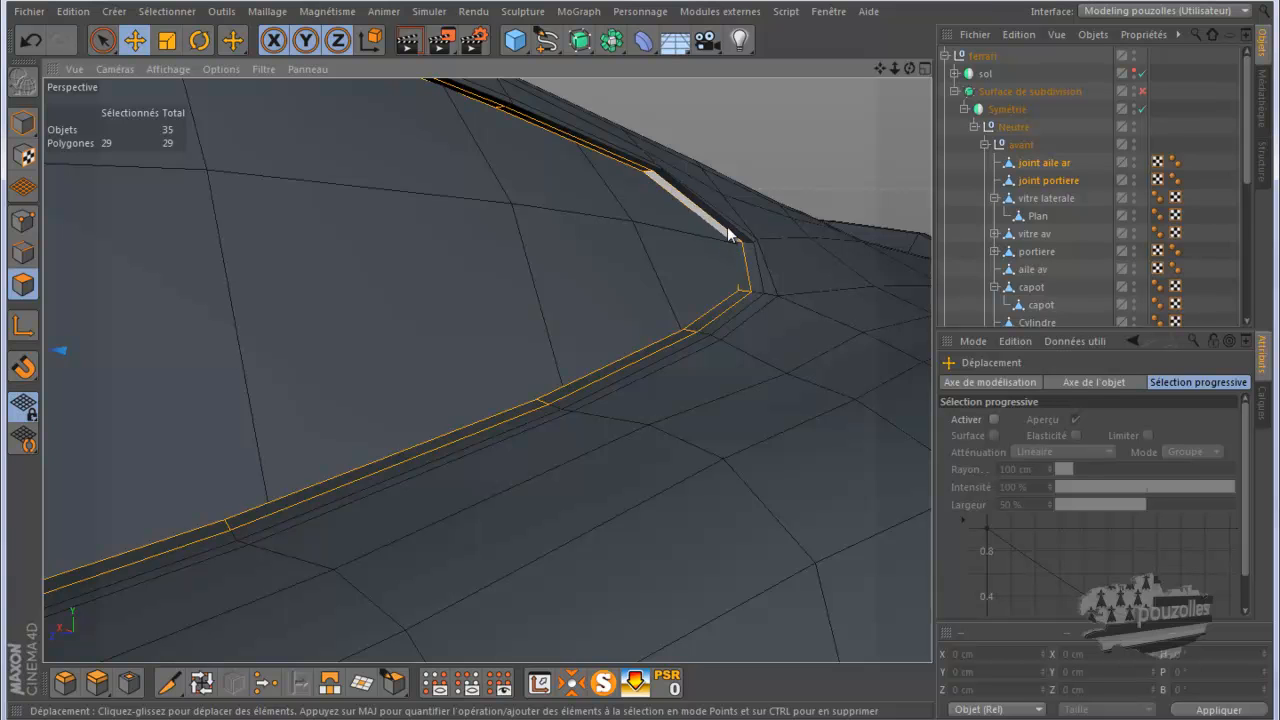
{"action": "left_click", "coordinate": [736, 239], "text": "shift"}
{"action": "left_click", "coordinate": [97, 683]}
{"action": "scroll", "coordinate": [695, 225], "scroll_direction": "up", "scroll_amount": 3}
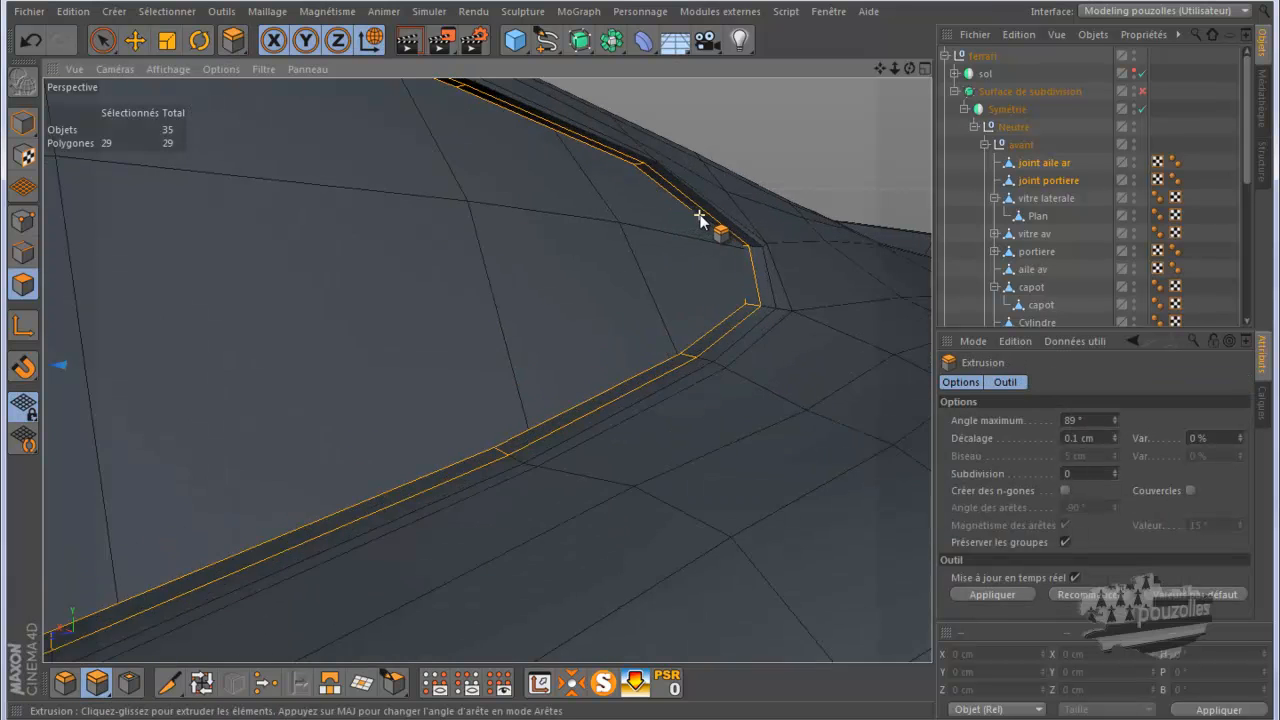
{"action": "scroll", "coordinate": [699, 219], "scroll_direction": "up", "scroll_amount": 2}
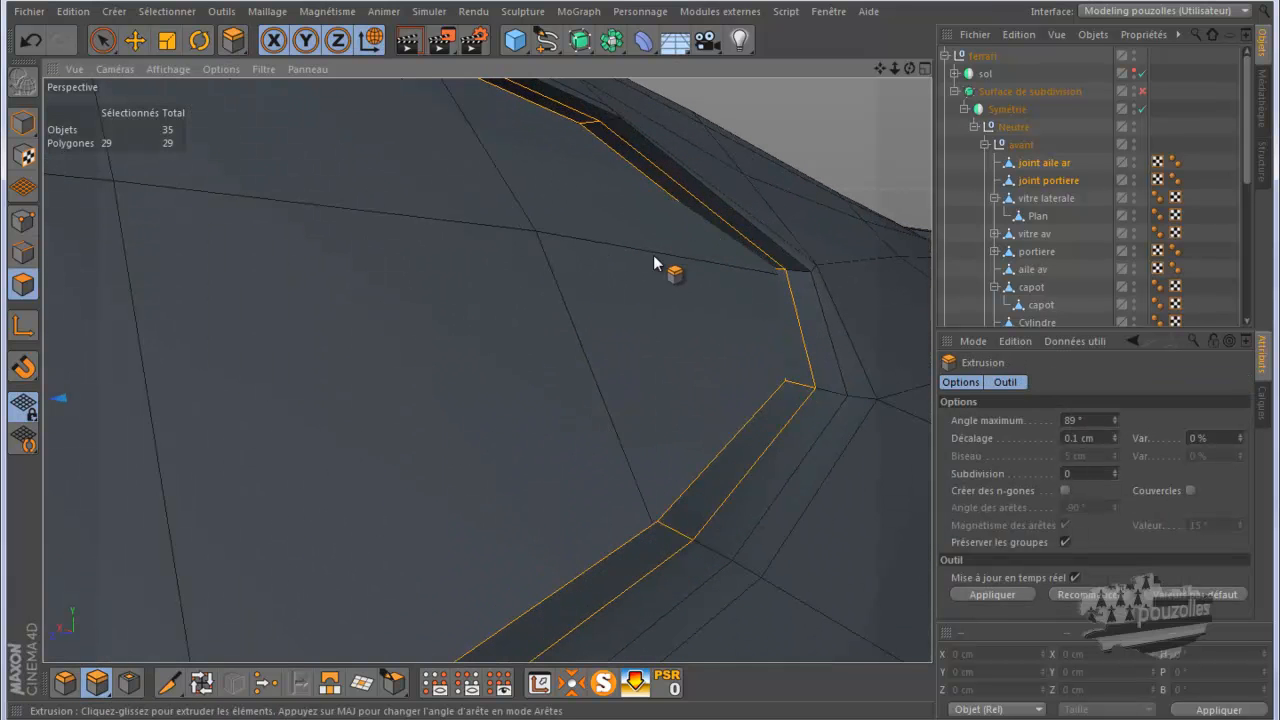
{"action": "left_click_drag", "start_coordinate": [640, 361], "coordinate": [641, 361]}
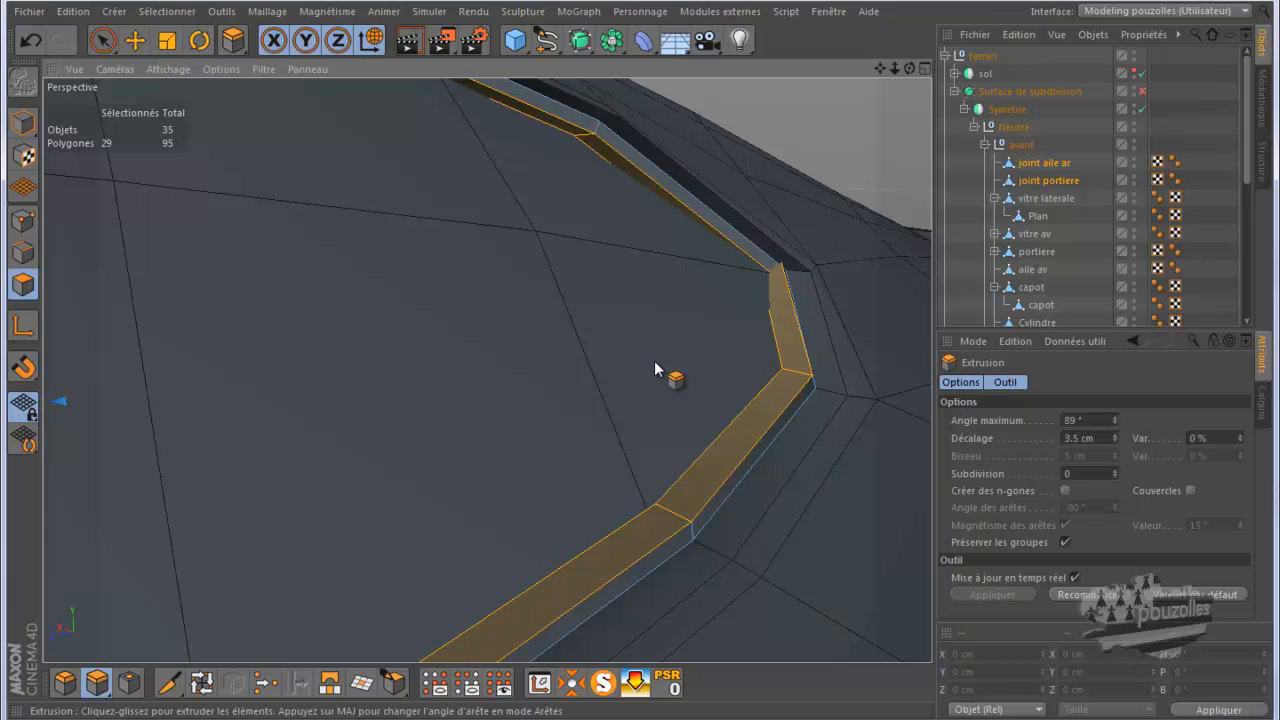
Check the extruded window joints in a test render with the subdivision surface temporarily enabled.
{"action": "left_click_drag", "start_coordinate": [654, 368], "coordinate": [843, 270], "text": "alt"}
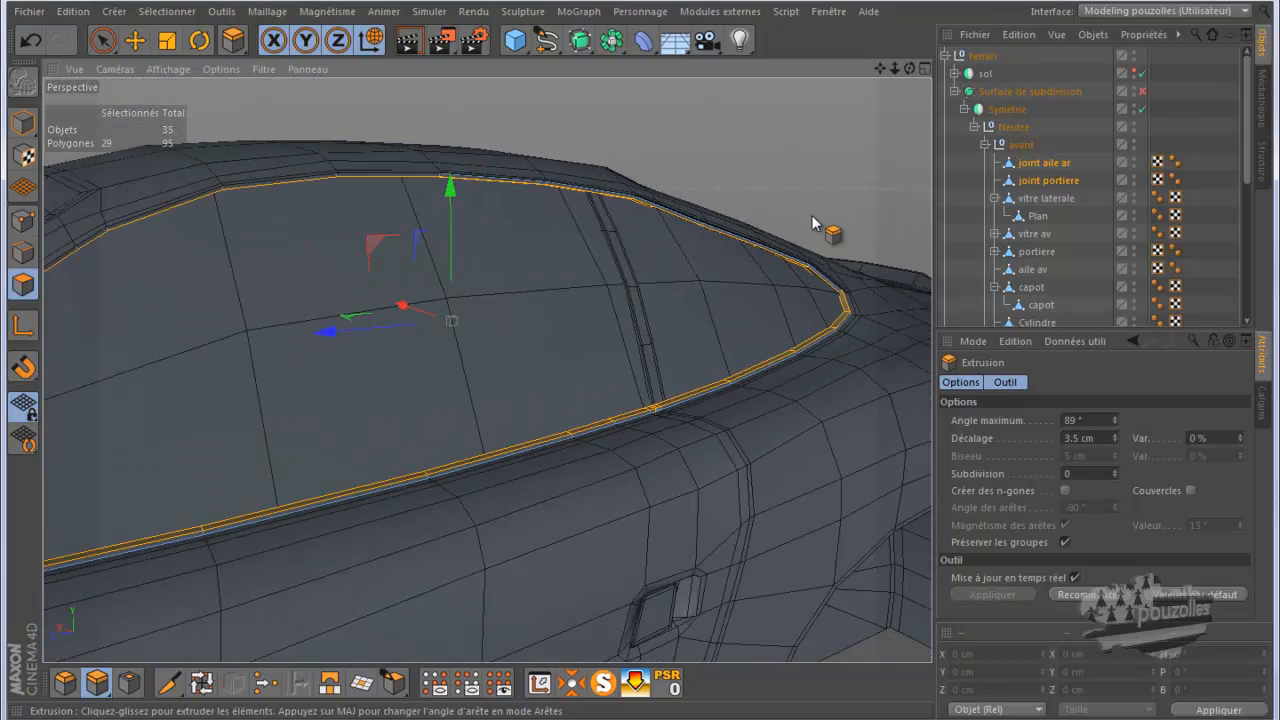
{"action": "left_click", "coordinate": [1142, 91]}
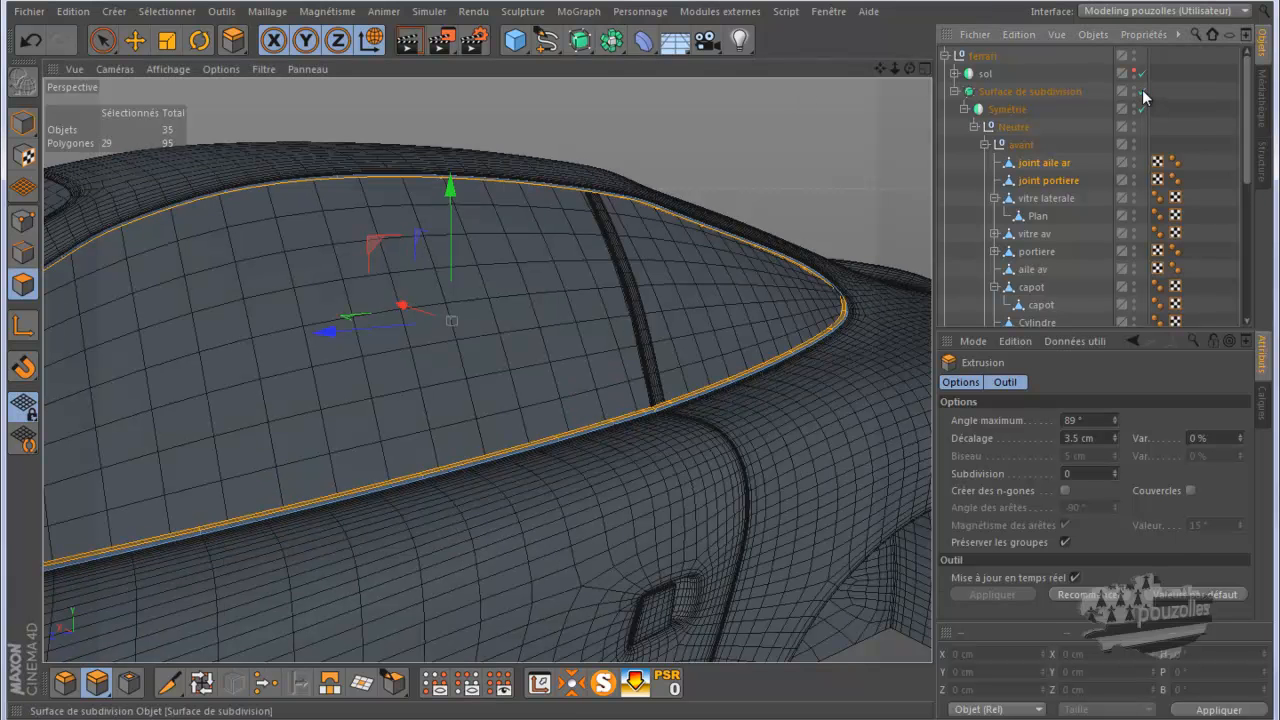
{"action": "left_click", "coordinate": [407, 44]}
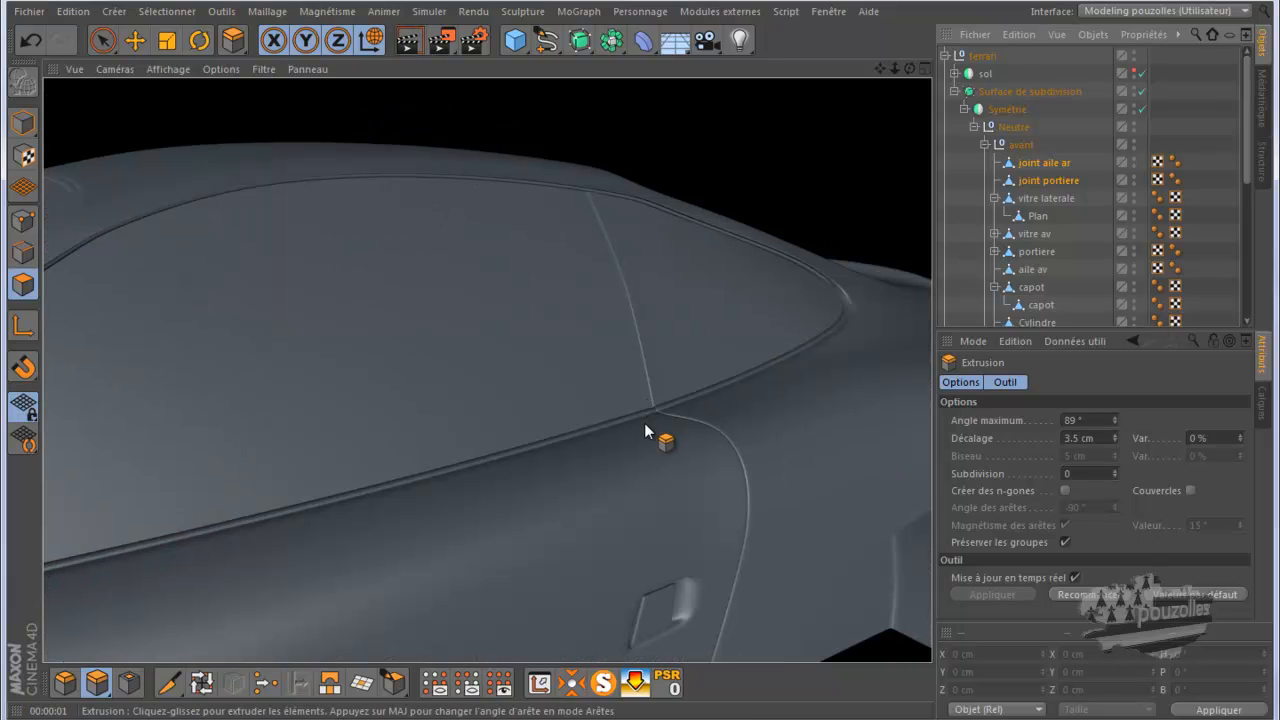
{"action": "left_click", "coordinate": [1142, 91]}
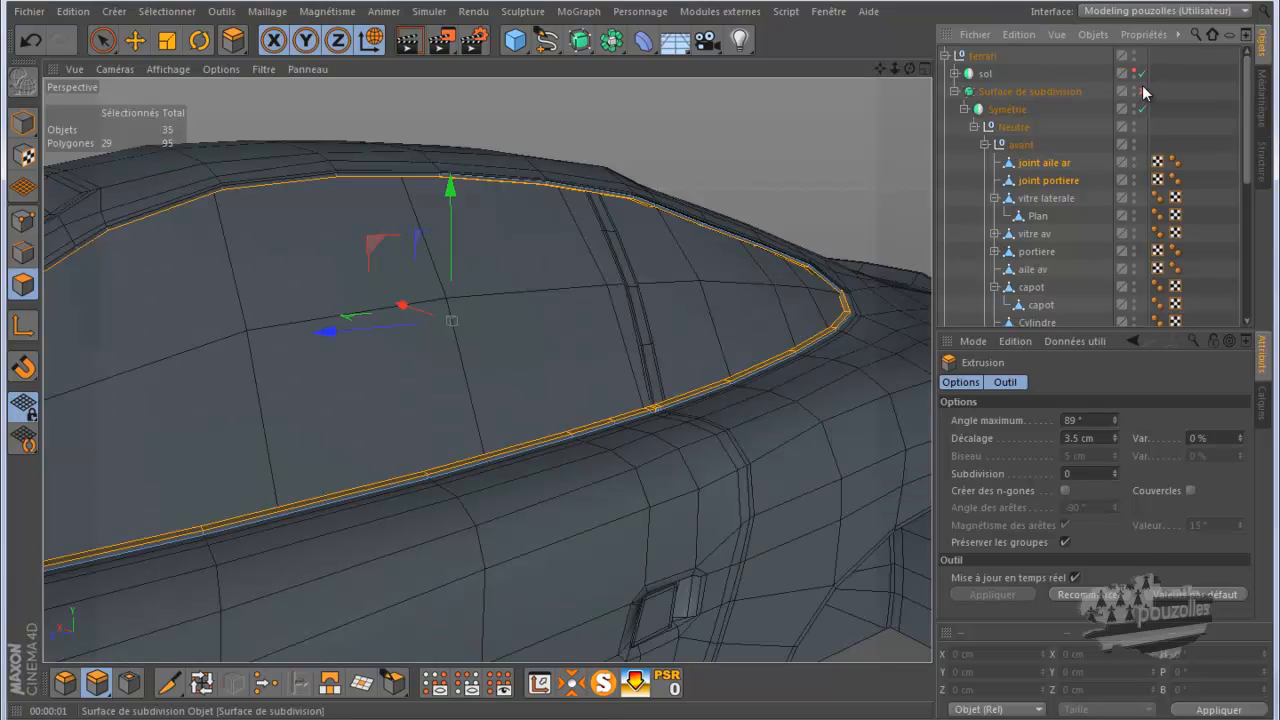
Isolate joint aile ar and joint portiere with MagicSolo and inspect the corner geometry at the trim's rear tip.
{"action": "left_click", "coordinate": [603, 683]}
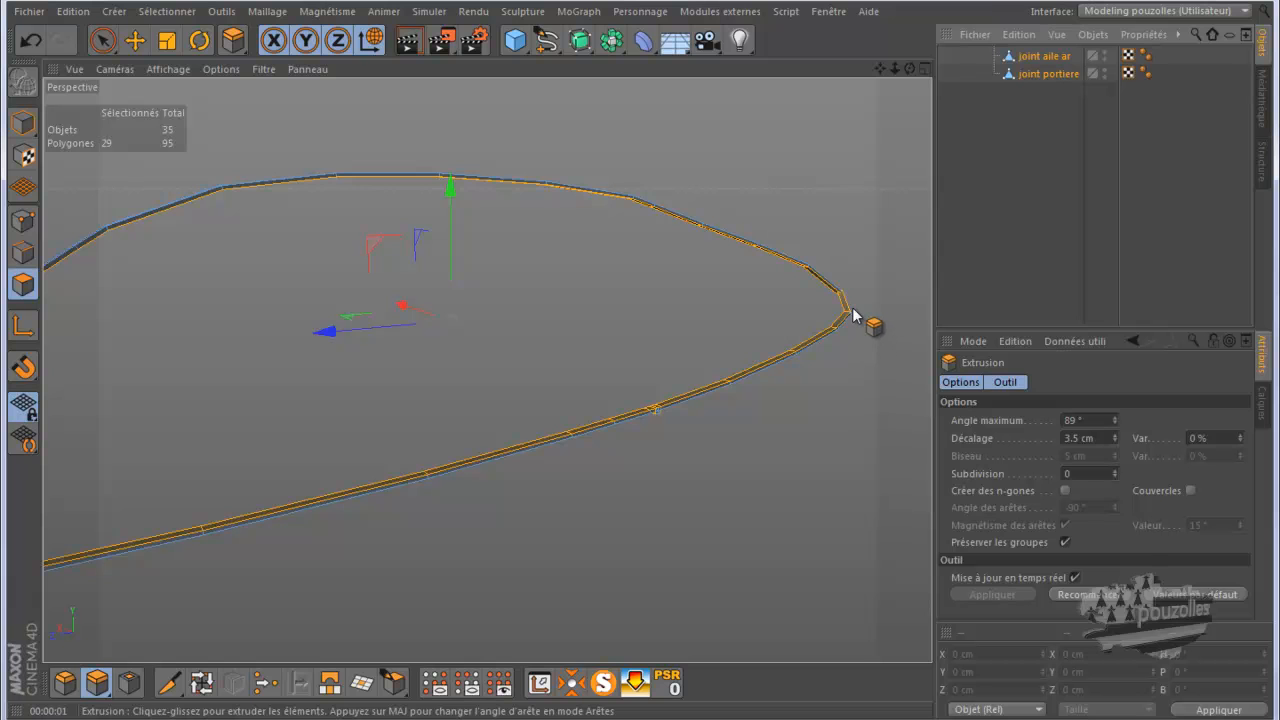
{"action": "scroll", "coordinate": [851, 313], "scroll_direction": "up", "scroll_amount": 4}
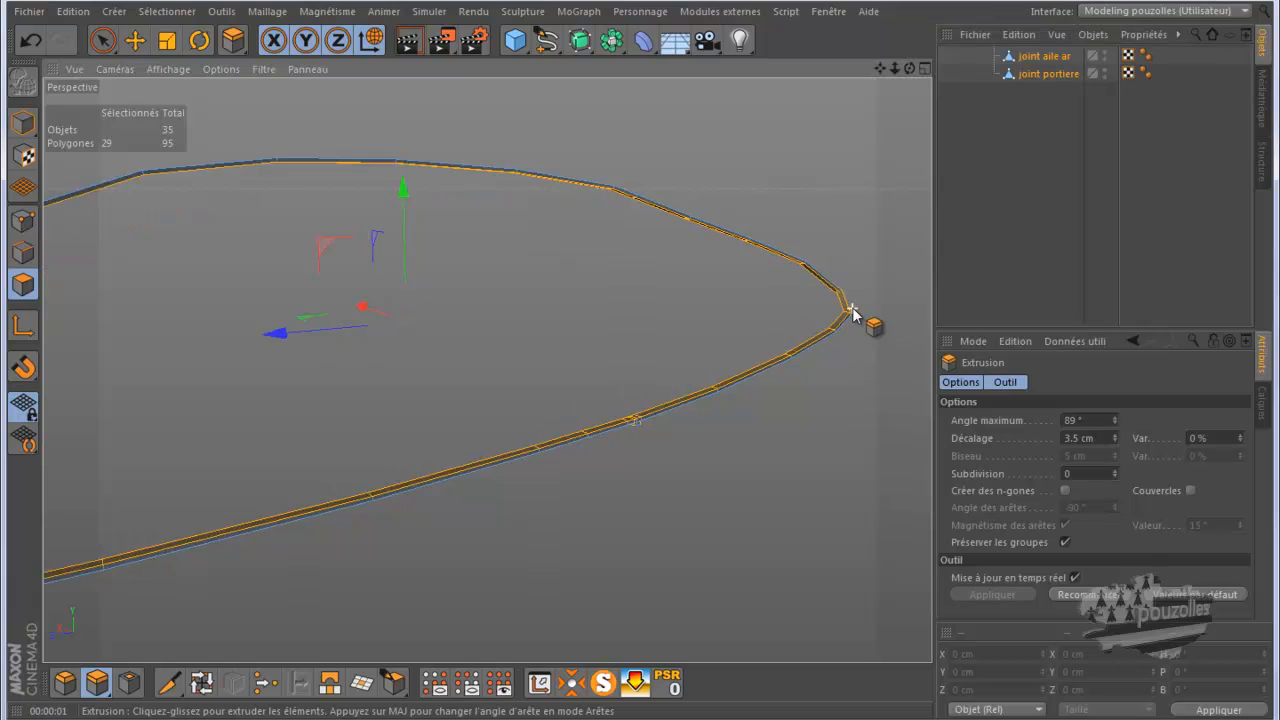
{"action": "left_click", "coordinate": [23, 220]}
{"action": "scroll", "coordinate": [850, 276], "scroll_direction": "up", "scroll_amount": 8}
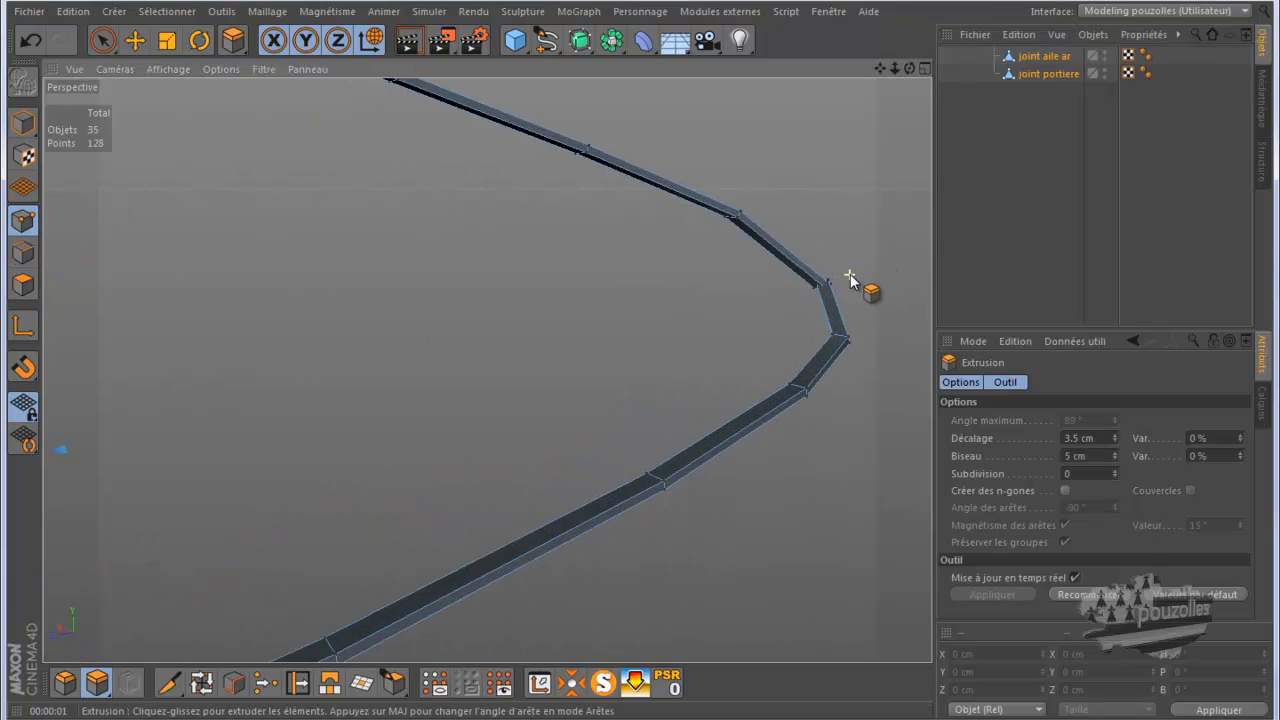
{"action": "scroll", "coordinate": [847, 289], "scroll_direction": "up", "scroll_amount": 4}
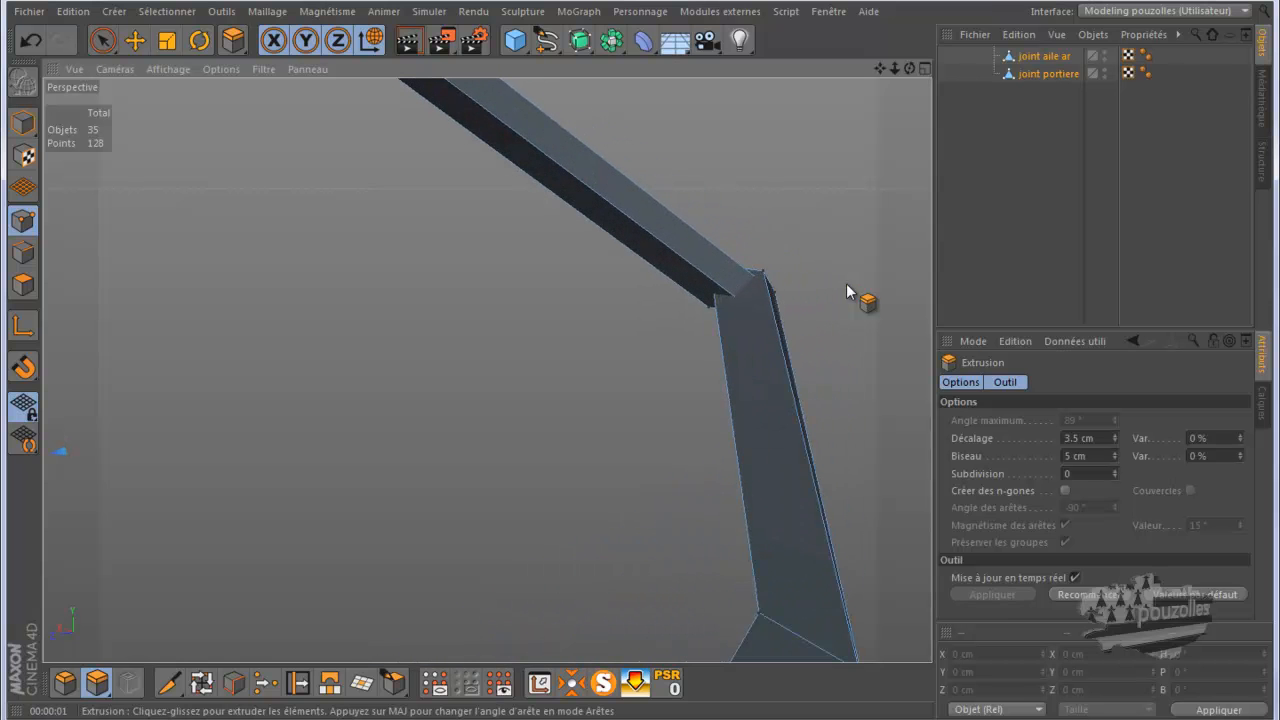
{"action": "left_click_drag", "start_coordinate": [911, 67], "coordinate": [636, 361]}
{"action": "left_click_drag", "start_coordinate": [877, 70], "coordinate": [643, 367]}
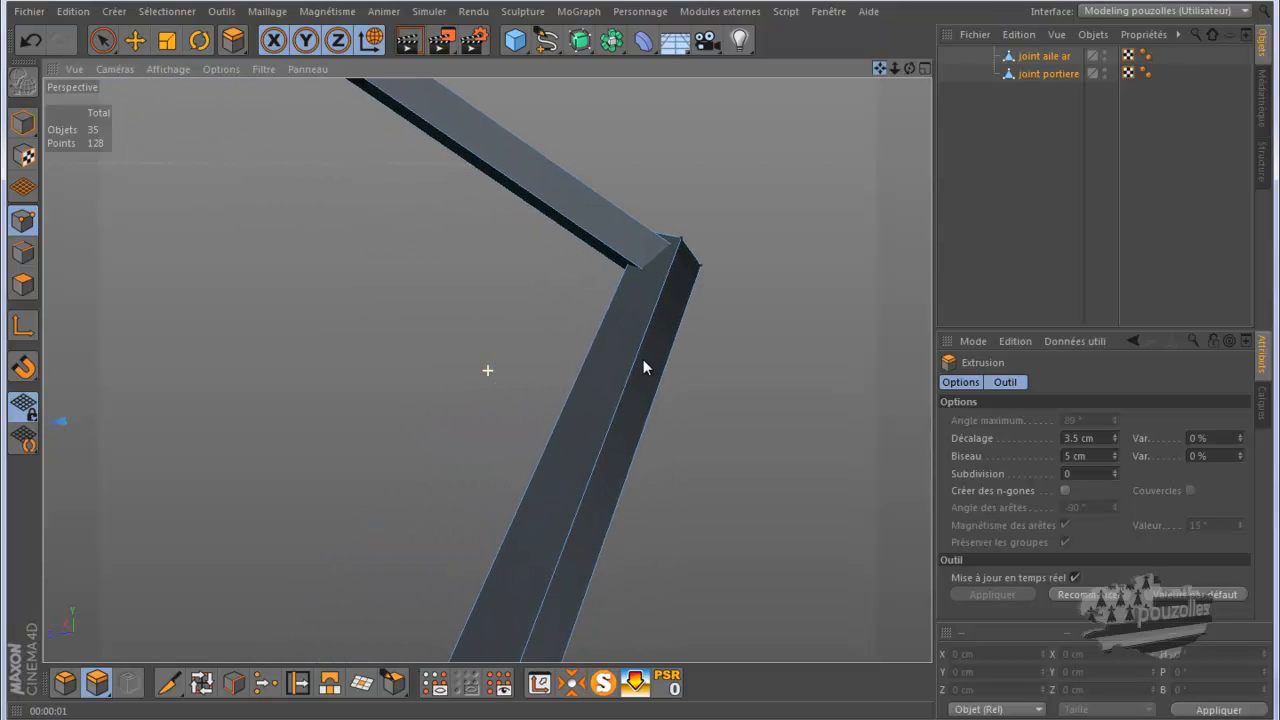
{"action": "left_click", "coordinate": [23, 286]}
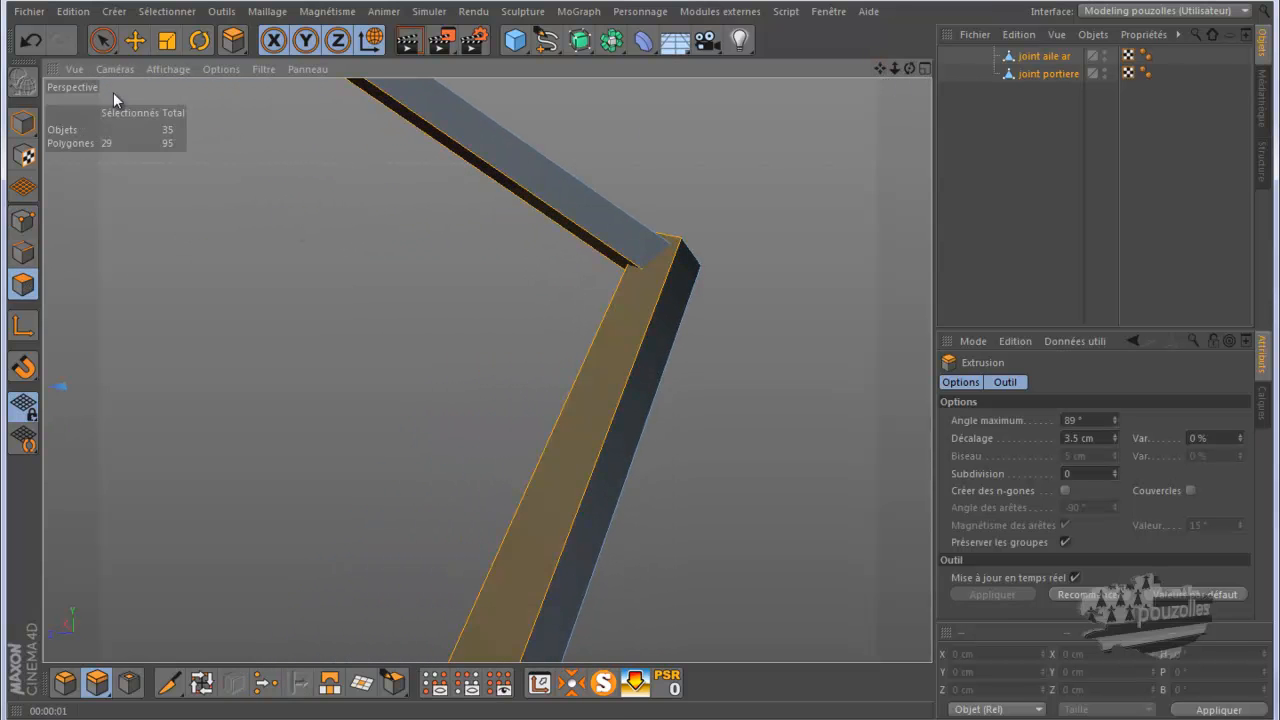
{"action": "left_click", "coordinate": [135, 40]}
Weld the two separate corner points at the trim's rear tip onto the upper point.
{"action": "mouse_move", "coordinate": [907, 69]}
{"action": "left_mouse_down"}
{"action": "mouse_move", "coordinate": [629, 359]}
{"action": "mouse_move", "coordinate": [609, 361]}
{"action": "mouse_move", "coordinate": [641, 361]}
{"action": "left_mouse_up"}
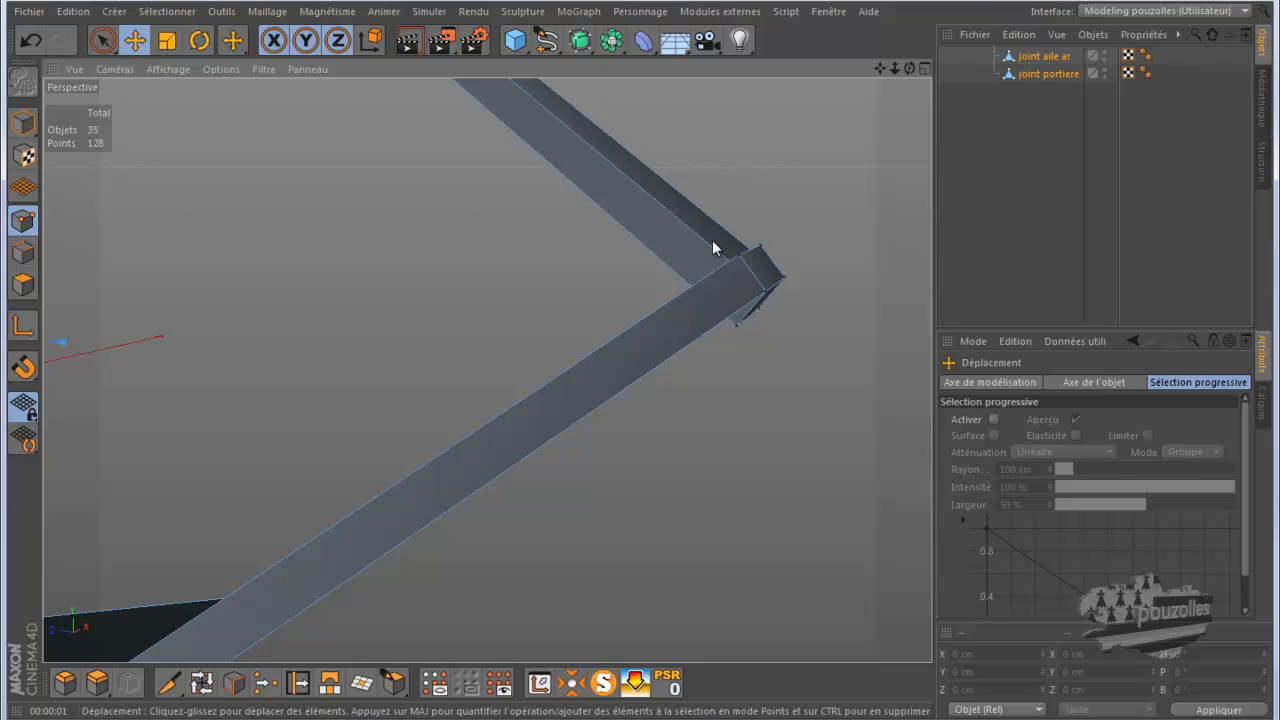
{"action": "left_click", "coordinate": [740, 258]}
{"action": "left_click", "coordinate": [735, 326], "text": "shift"}
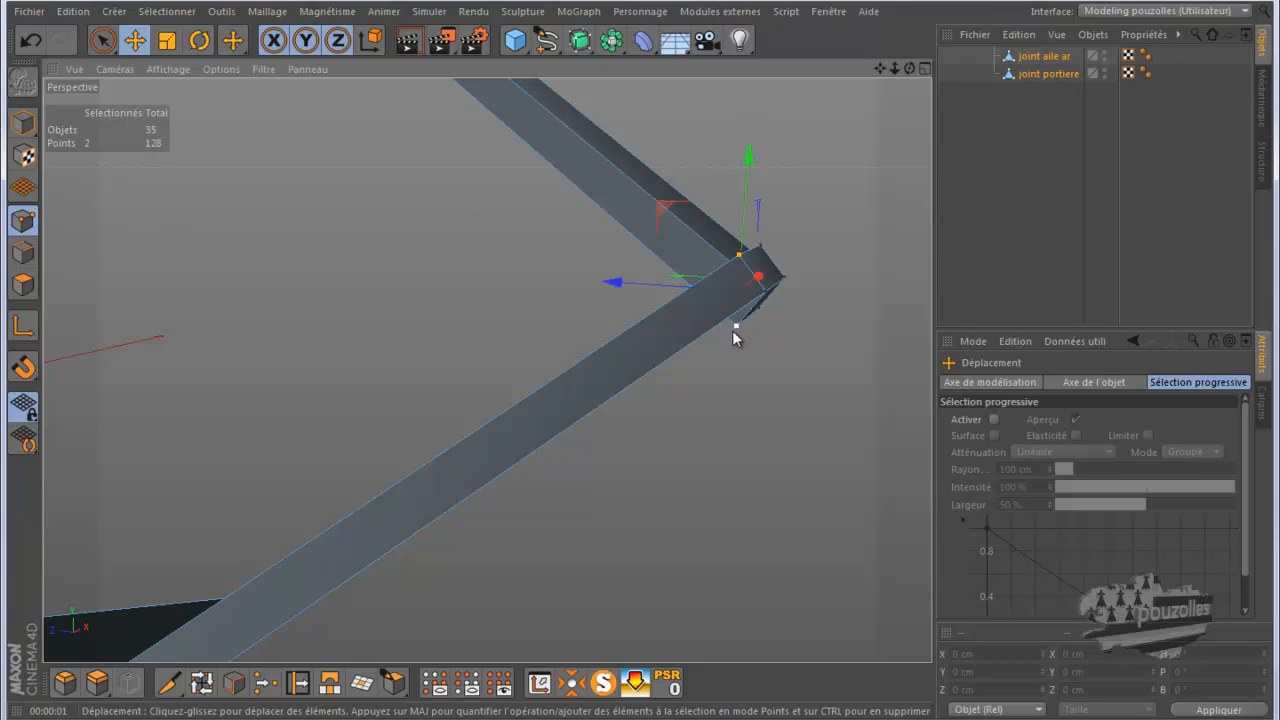
{"action": "left_click", "coordinate": [265, 682]}
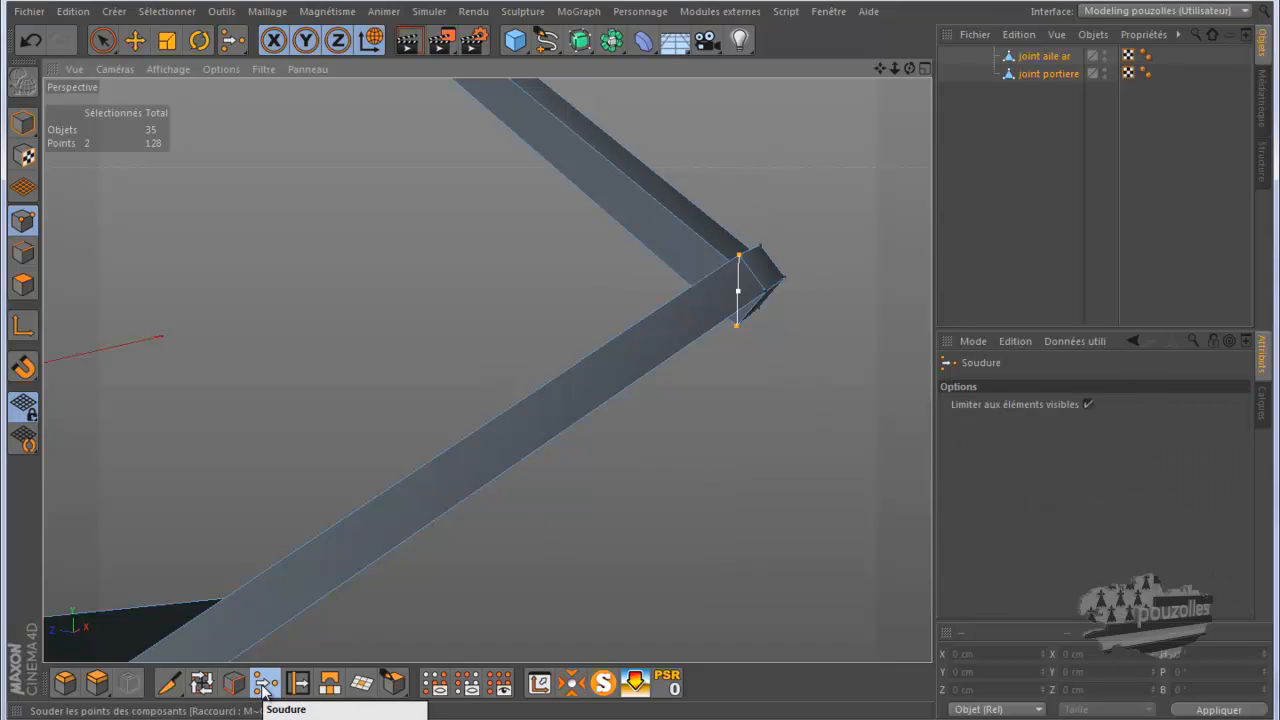
{"action": "right_click", "coordinate": [323, 156]}
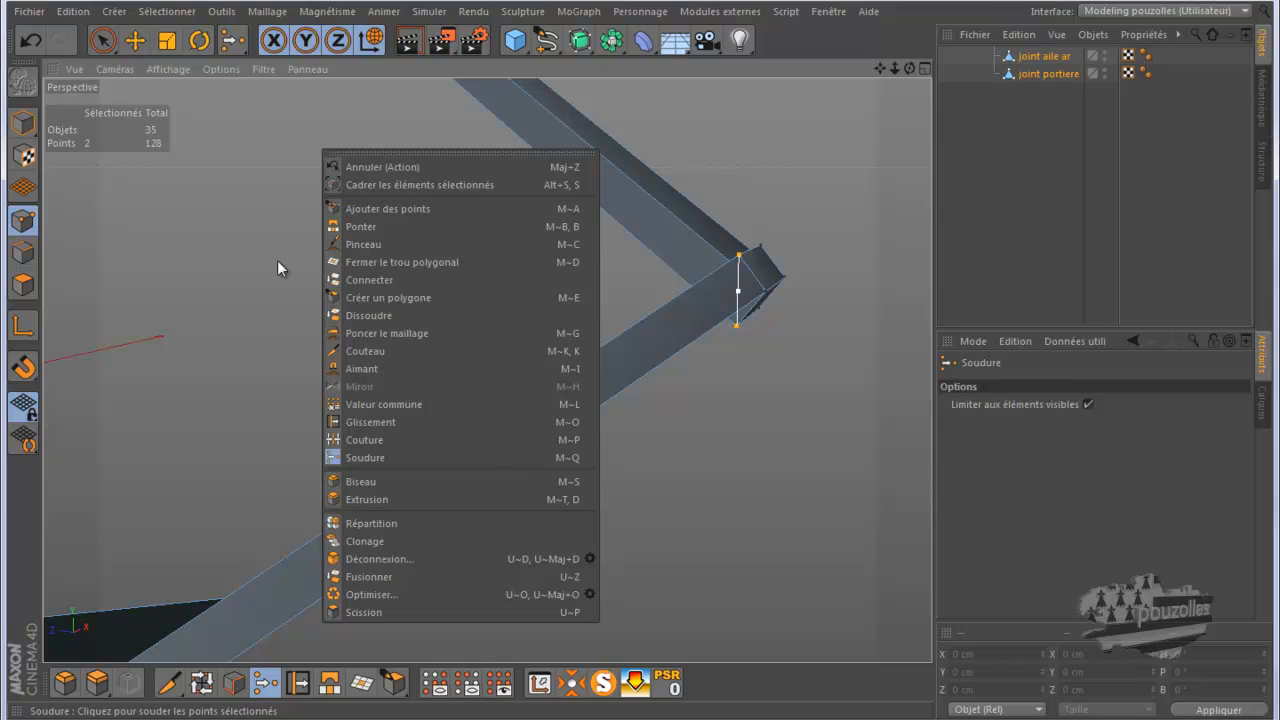
{"action": "left_click", "coordinate": [358, 457]}
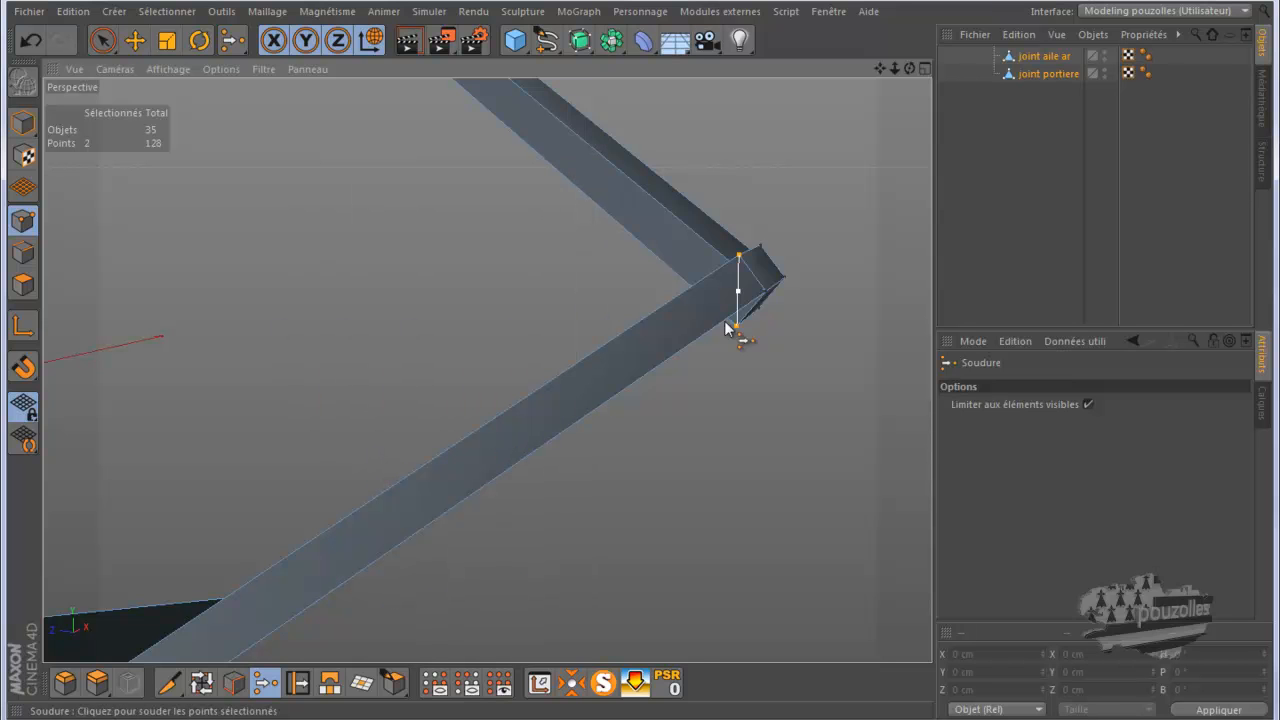
{"action": "left_click", "coordinate": [739, 258]}
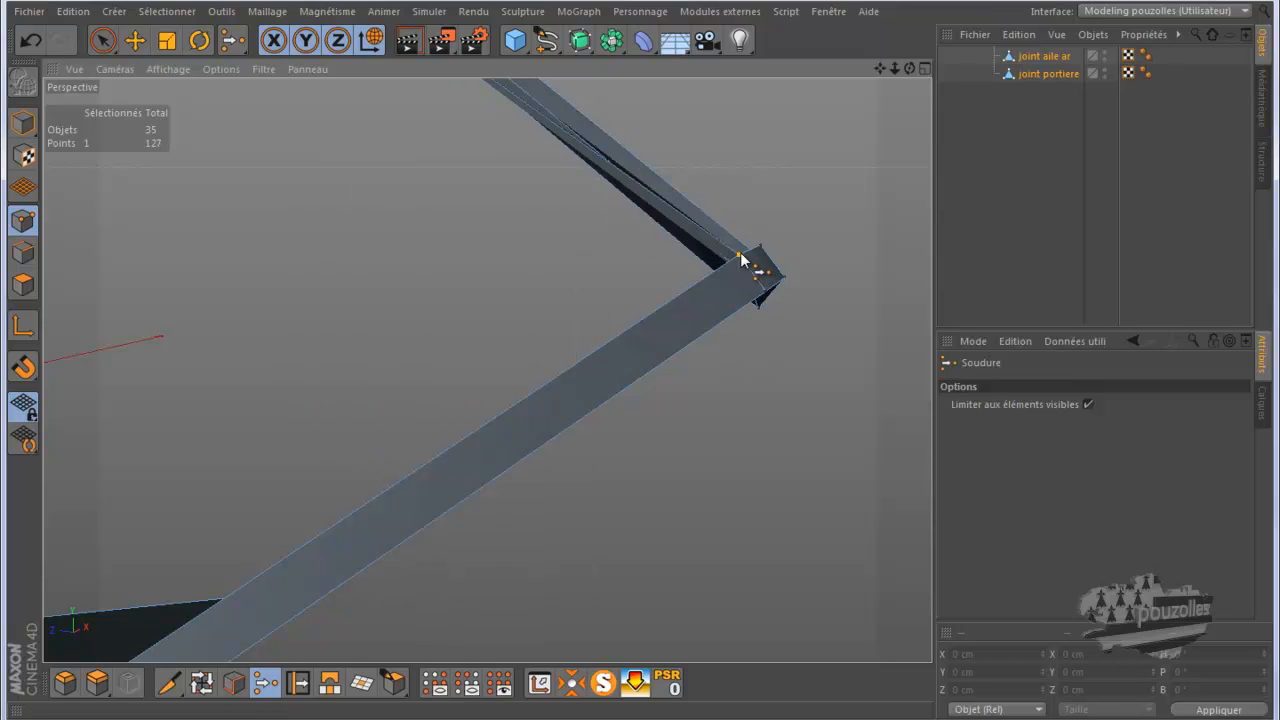
Nudge the upper corner point on the other side of the trim's rear tip and weld the lower corner point onto it.
{"action": "left_click", "coordinate": [25, 286]}
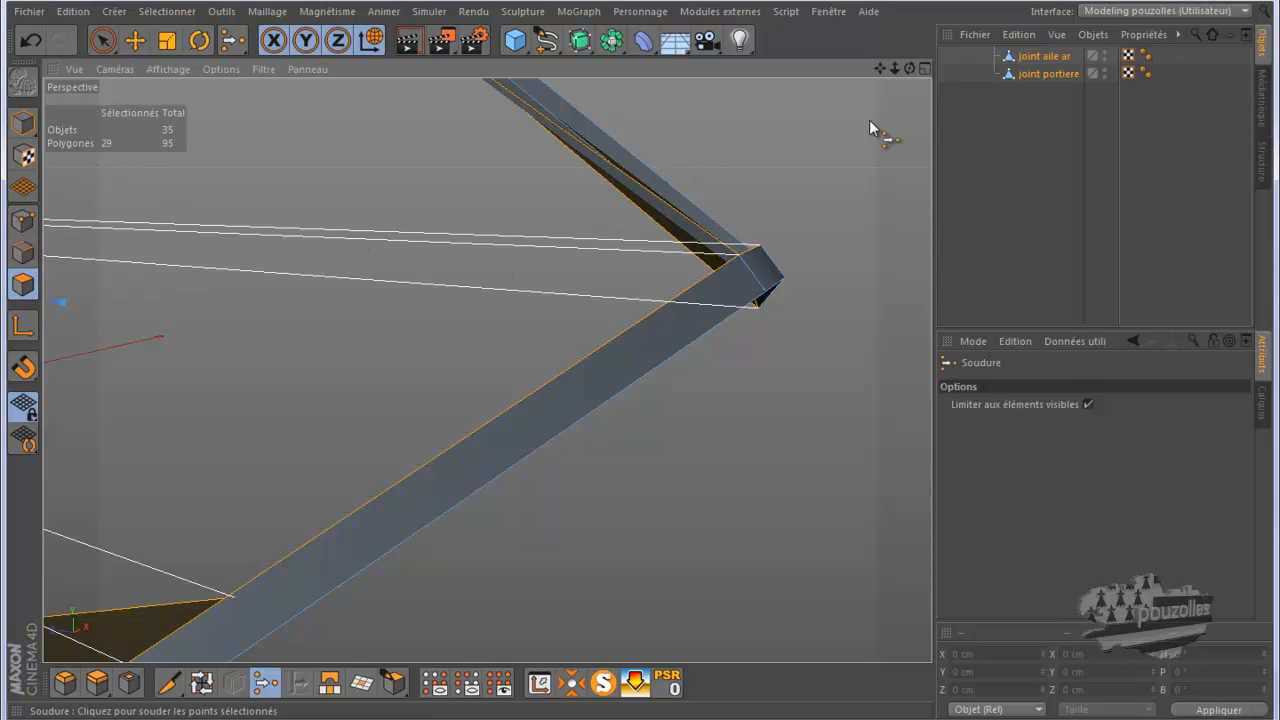
{"action": "left_click", "coordinate": [135, 41]}
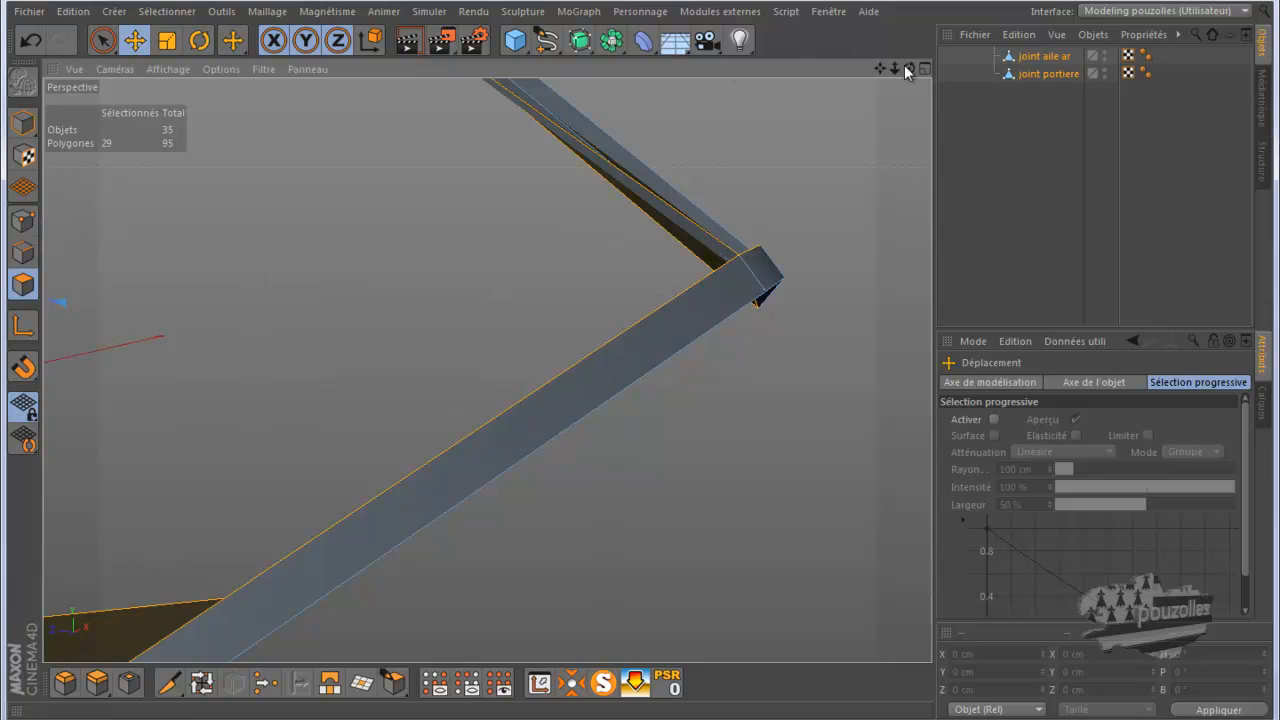
{"action": "mouse_move", "coordinate": [639, 362]}
{"action": "left_mouse_down", "text": "alt"}
{"action": "mouse_move", "coordinate": [600, 368]}
{"action": "mouse_move", "coordinate": [638, 361]}
{"action": "mouse_move", "coordinate": [614, 358]}
{"action": "left_mouse_up", "text": "alt"}
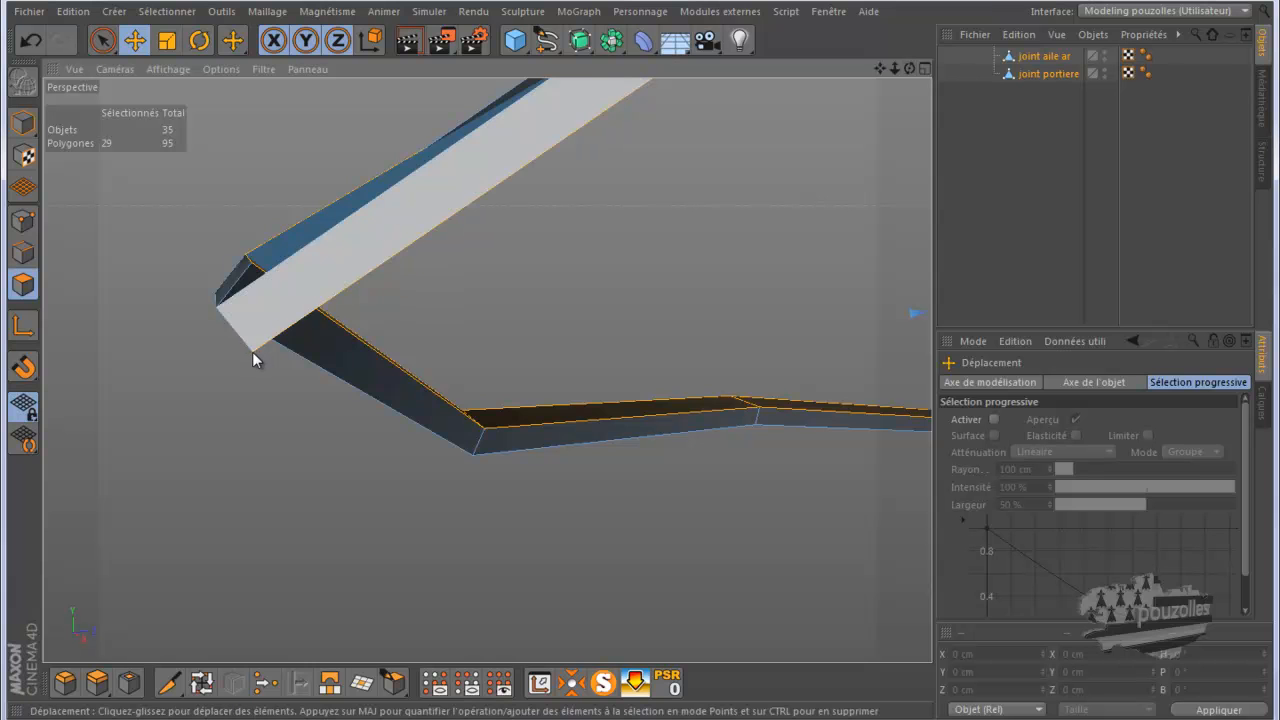
{"action": "left_click", "coordinate": [17, 222]}
{"action": "left_click", "coordinate": [250, 263]}
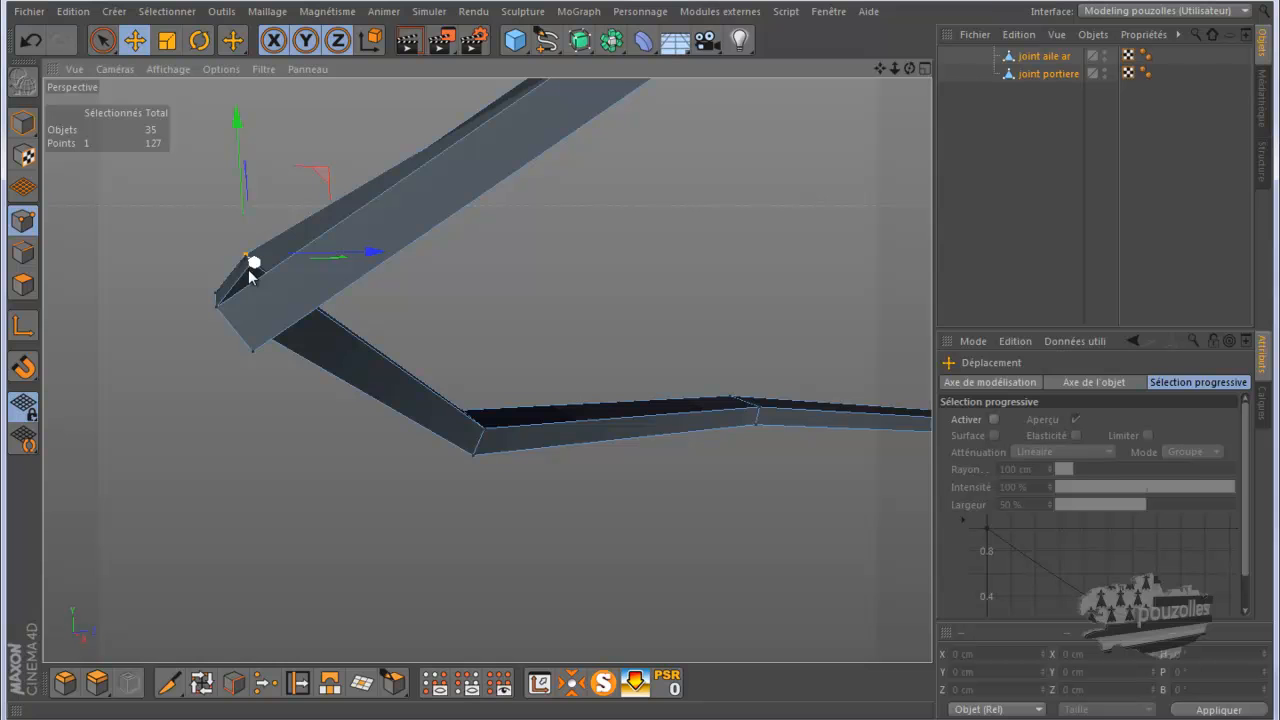
{"action": "left_click_drag", "start_coordinate": [246, 280], "coordinate": [250, 278]}
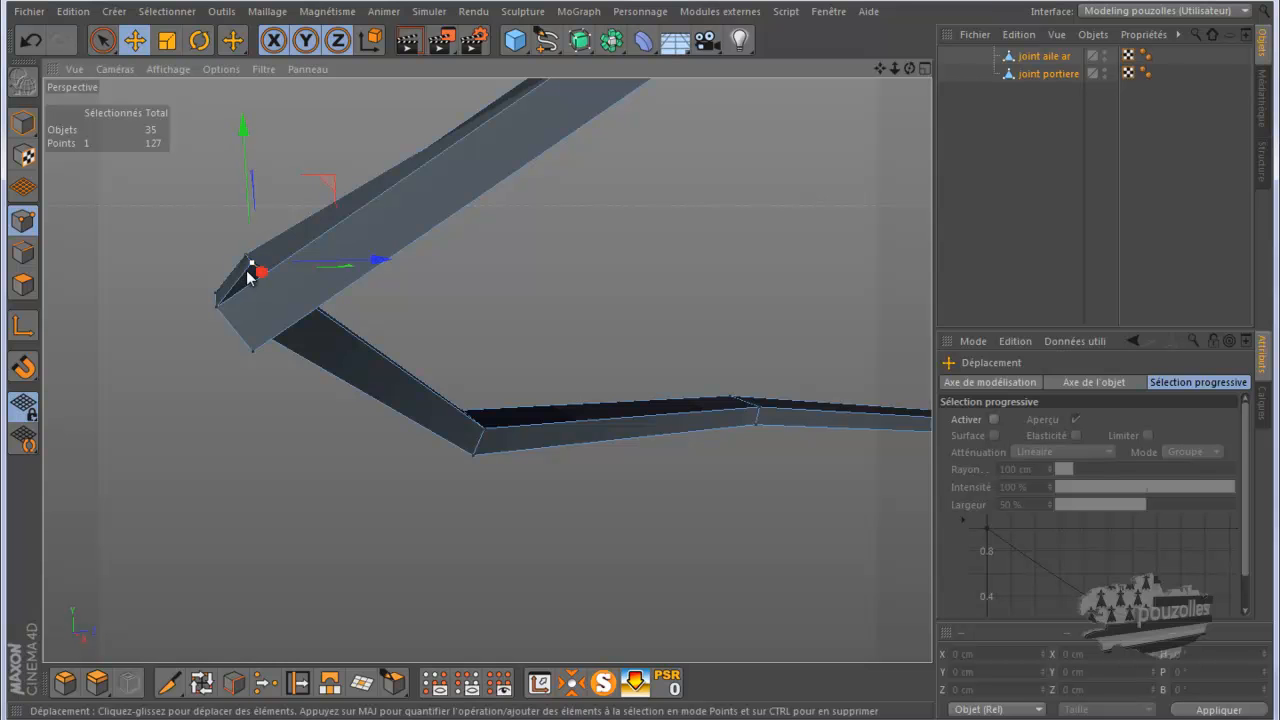
{"action": "left_click", "coordinate": [252, 351], "text": "shift"}
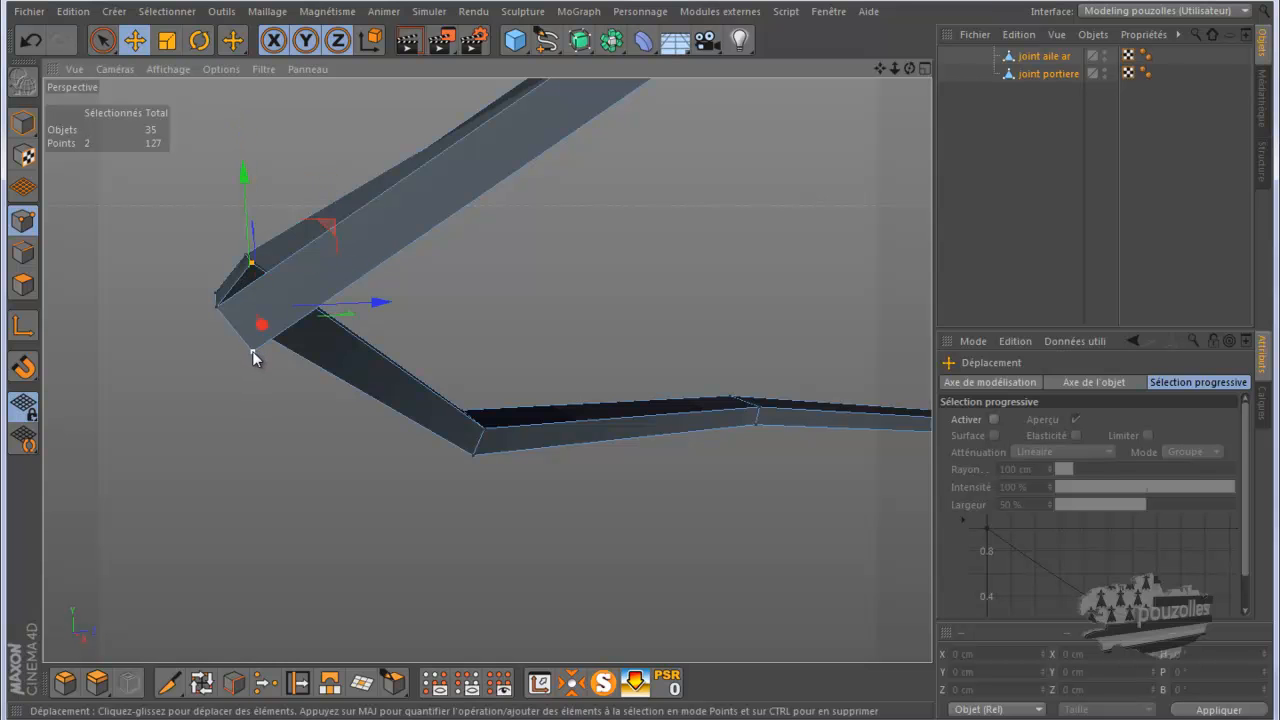
{"action": "left_click", "coordinate": [265, 682]}
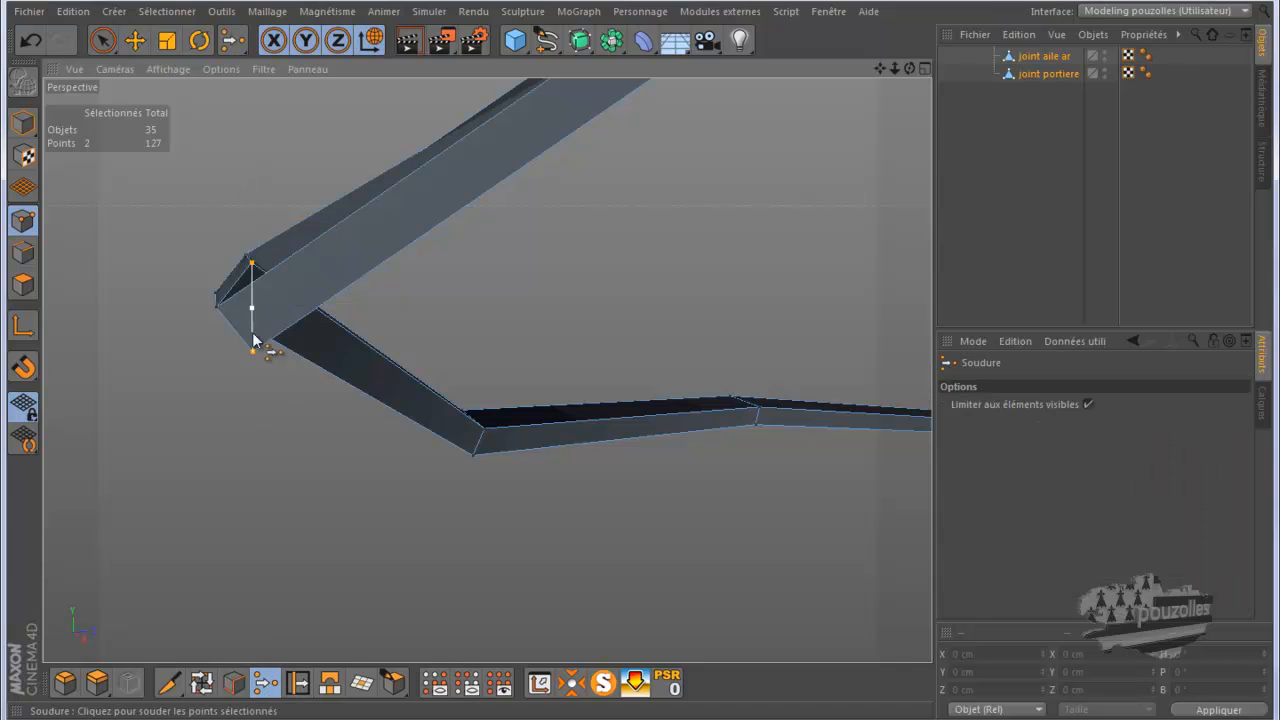
{"action": "left_click", "coordinate": [252, 267]}
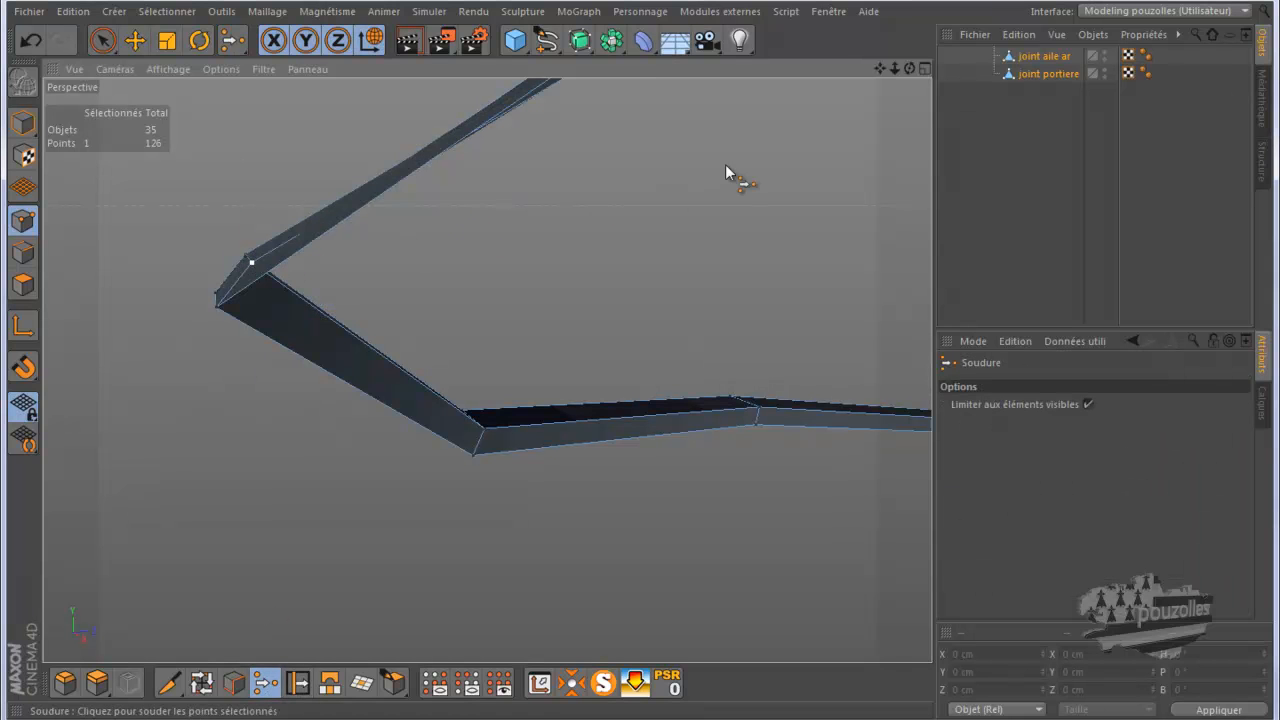
Delete the two end polygons closing the corner at the trim's rear tip and return to point editing.
{"action": "left_click_drag", "start_coordinate": [908, 65], "coordinate": [639, 358]}
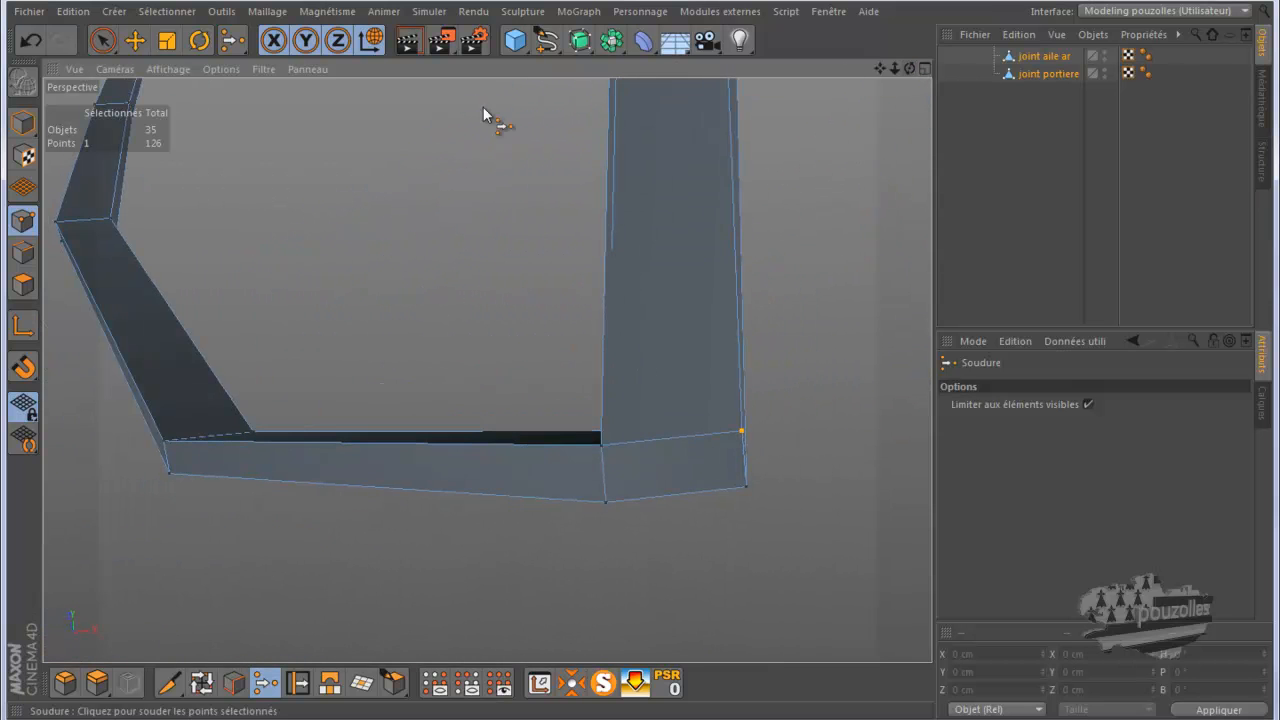
{"action": "left_click", "coordinate": [23, 285]}
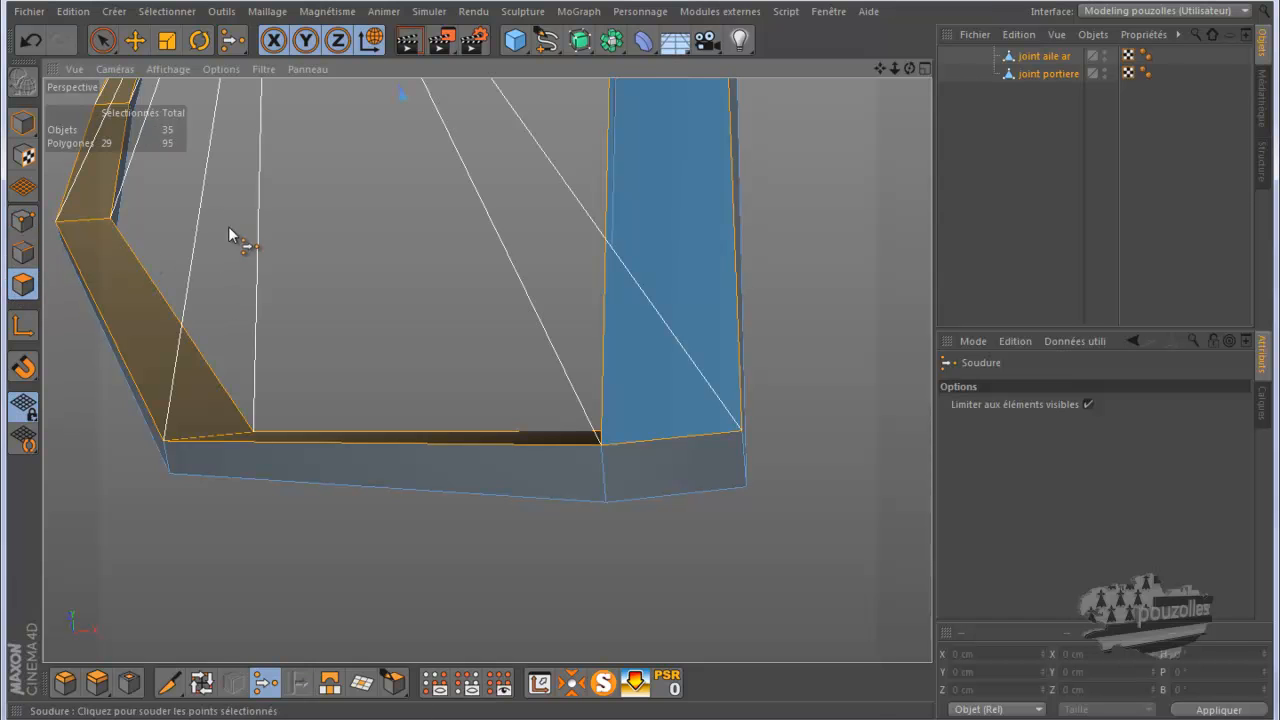
{"action": "left_click", "coordinate": [134, 40]}
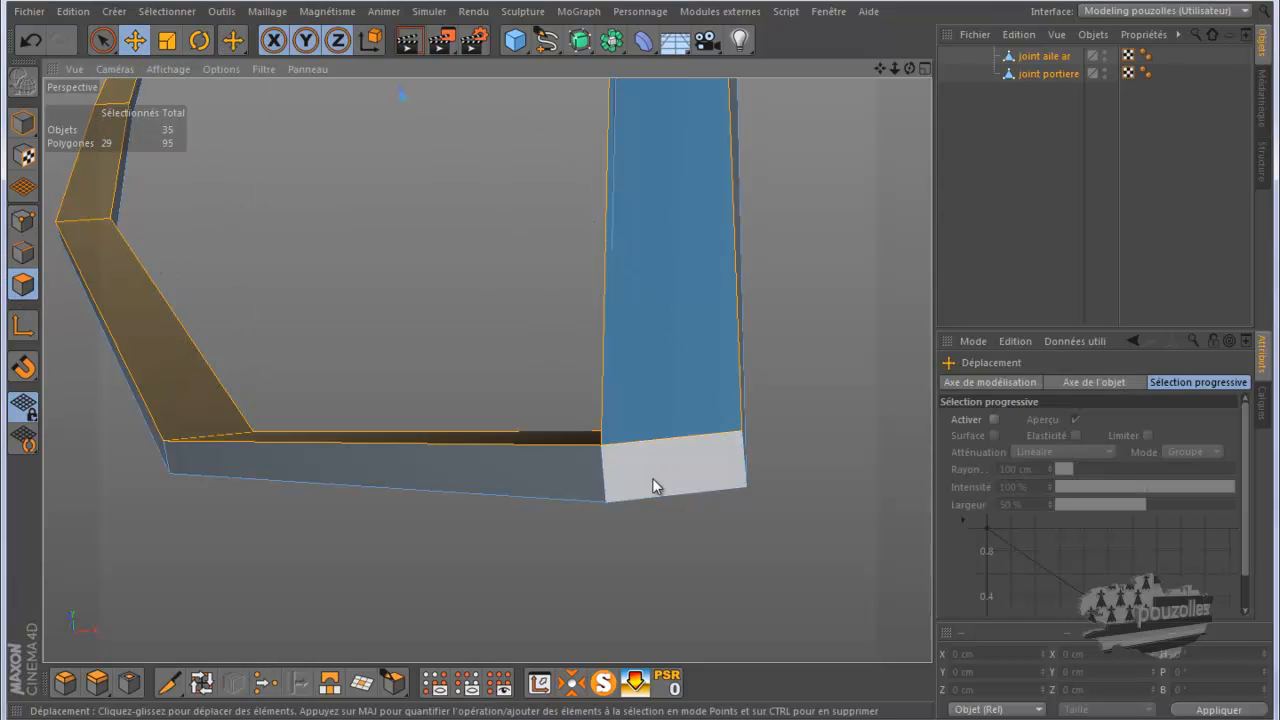
{"action": "left_click", "coordinate": [652, 464]}
{"action": "key", "text": "Delete"}
{"action": "left_click", "coordinate": [670, 484]}
{"action": "key", "text": "Delete"}
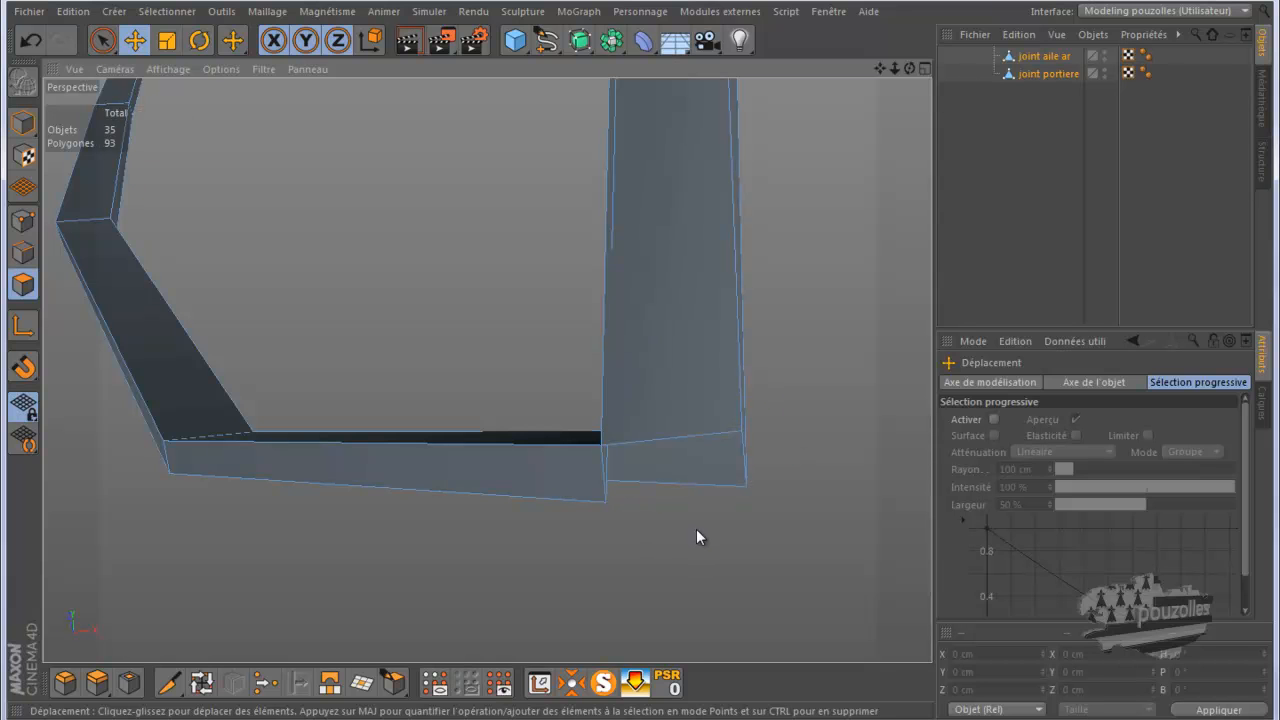
{"action": "left_click", "coordinate": [23, 220]}
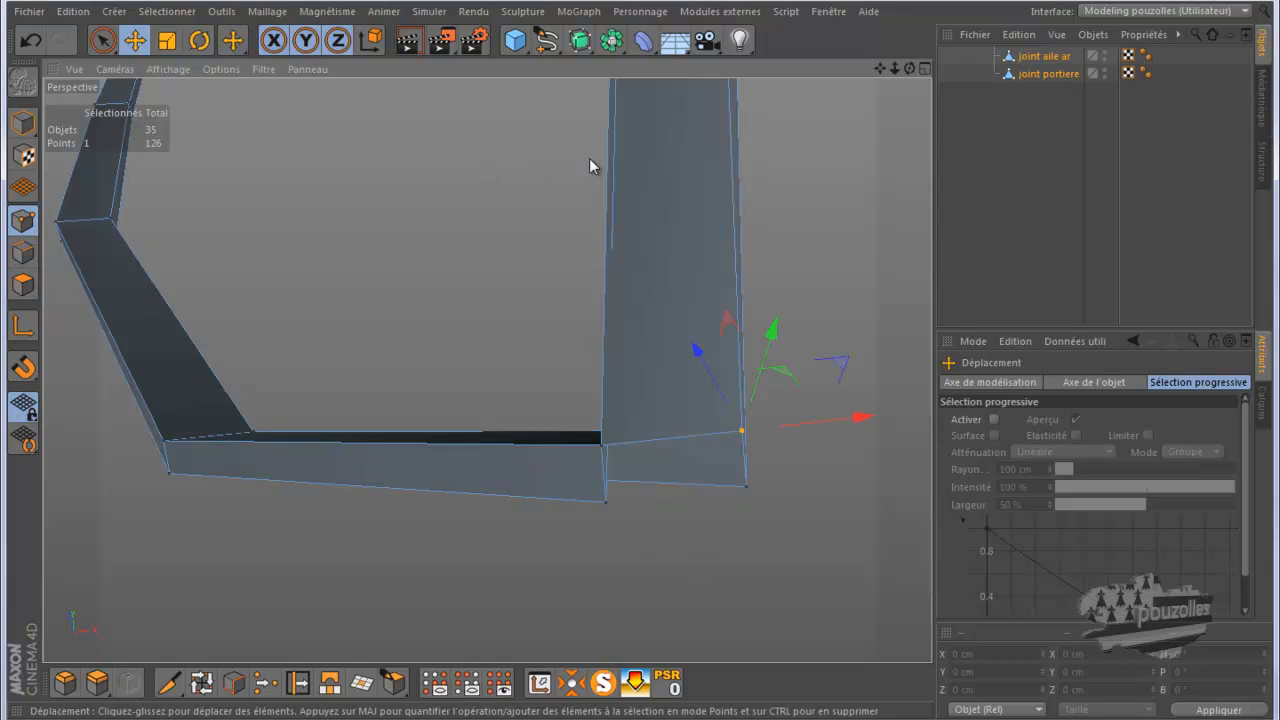
{"action": "left_click_drag", "start_coordinate": [909, 62], "coordinate": [643, 366]}
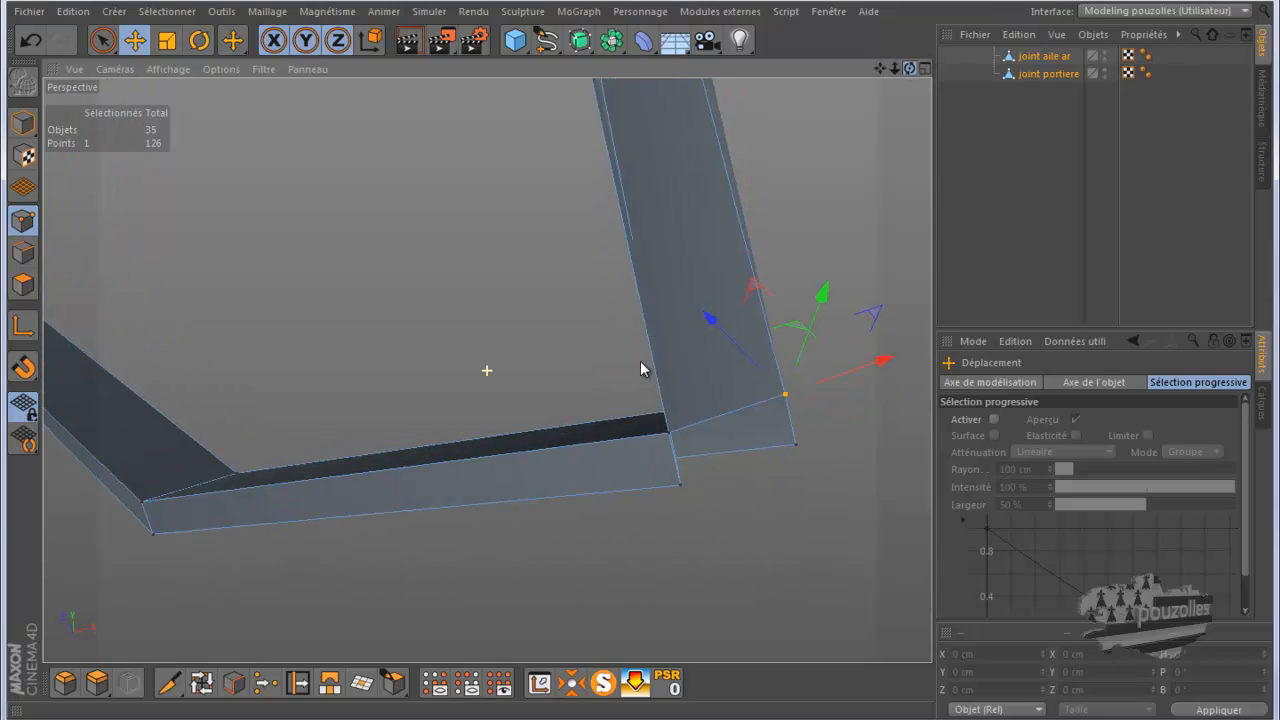
{"action": "left_click", "coordinate": [671, 433]}
{"action": "left_click_drag", "start_coordinate": [909, 68], "coordinate": [641, 361]}
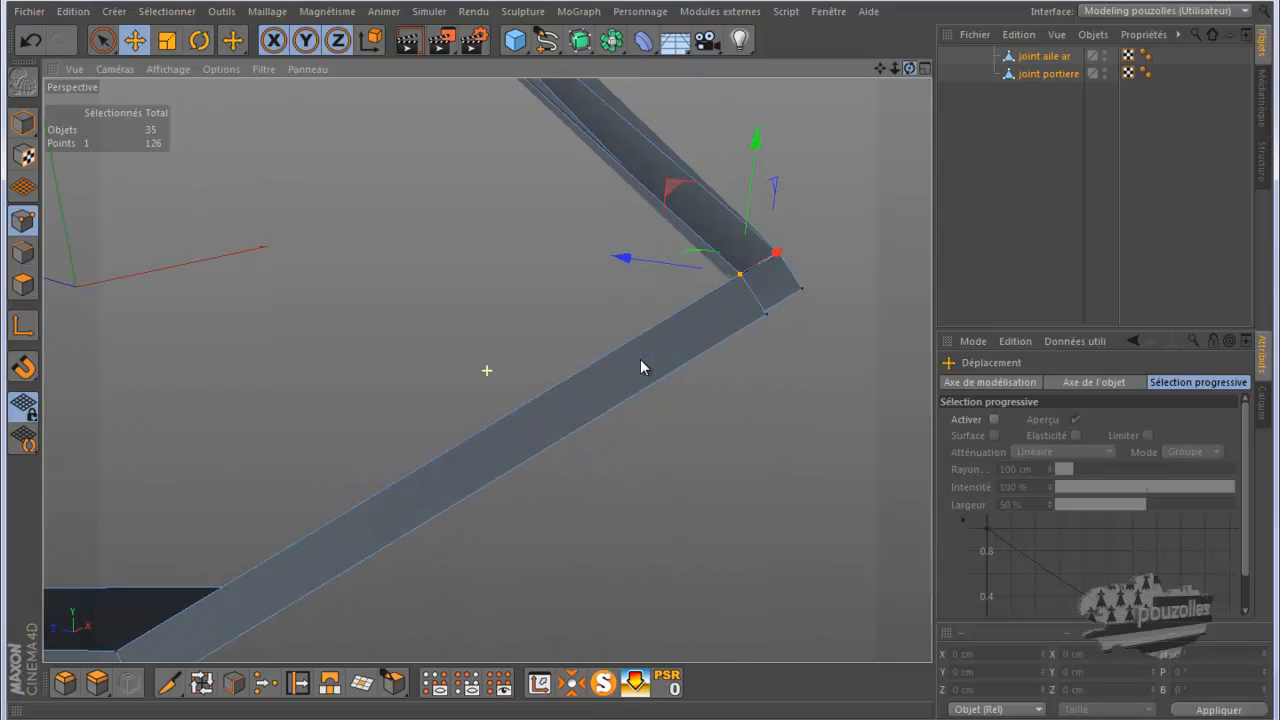
{"action": "mouse_move", "coordinate": [656, 262]}
{"action": "left_mouse_down"}
{"action": "mouse_move", "coordinate": [686, 270]}
{"action": "mouse_move", "coordinate": [662, 271]}
{"action": "left_mouse_up"}
{"action": "key", "text": "ctrl+z"}
Reposition the lower front corner point at the trim's rear tip to line up the ends of the two strips.
{"action": "left_click_drag", "start_coordinate": [908, 68], "coordinate": [849, 260]}
{"action": "left_click", "coordinate": [714, 454]}
{"action": "left_click", "coordinate": [370, 42]}
{"action": "left_click", "coordinate": [370, 42]}
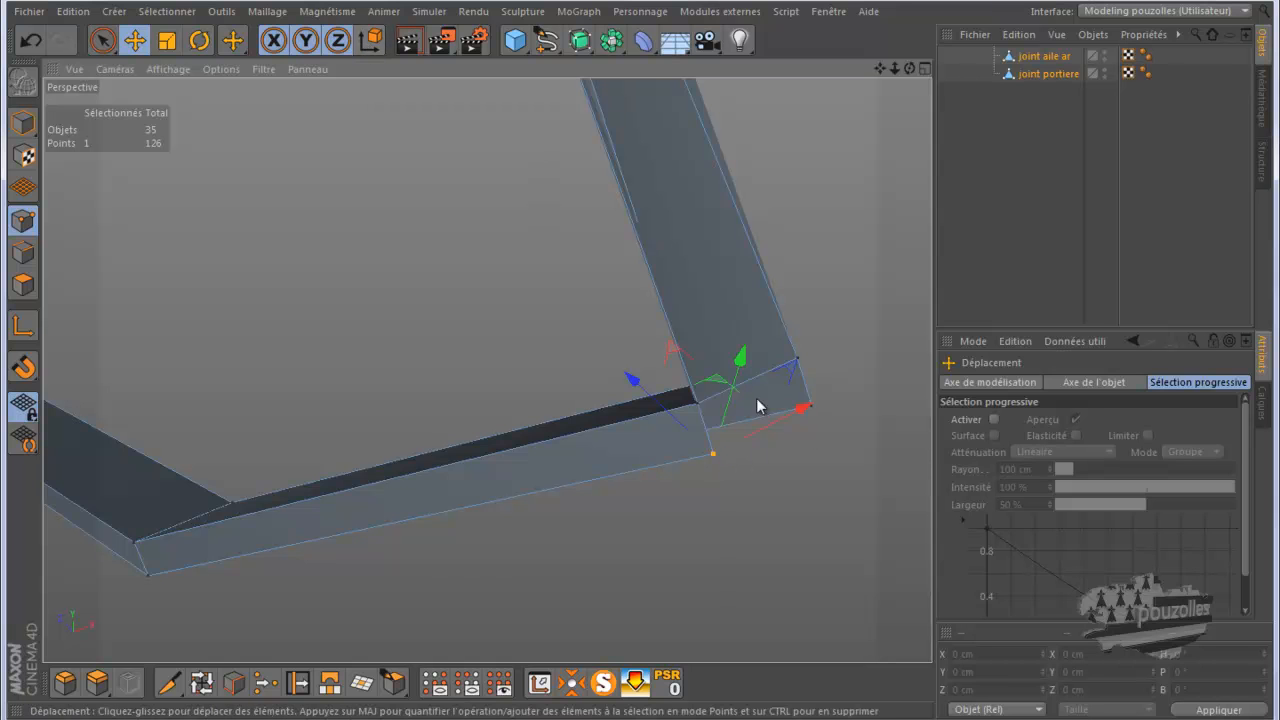
{"action": "left_click_drag", "start_coordinate": [651, 363], "coordinate": [649, 355], "text": "alt"}
{"action": "left_click_drag", "start_coordinate": [768, 168], "coordinate": [814, 133]}
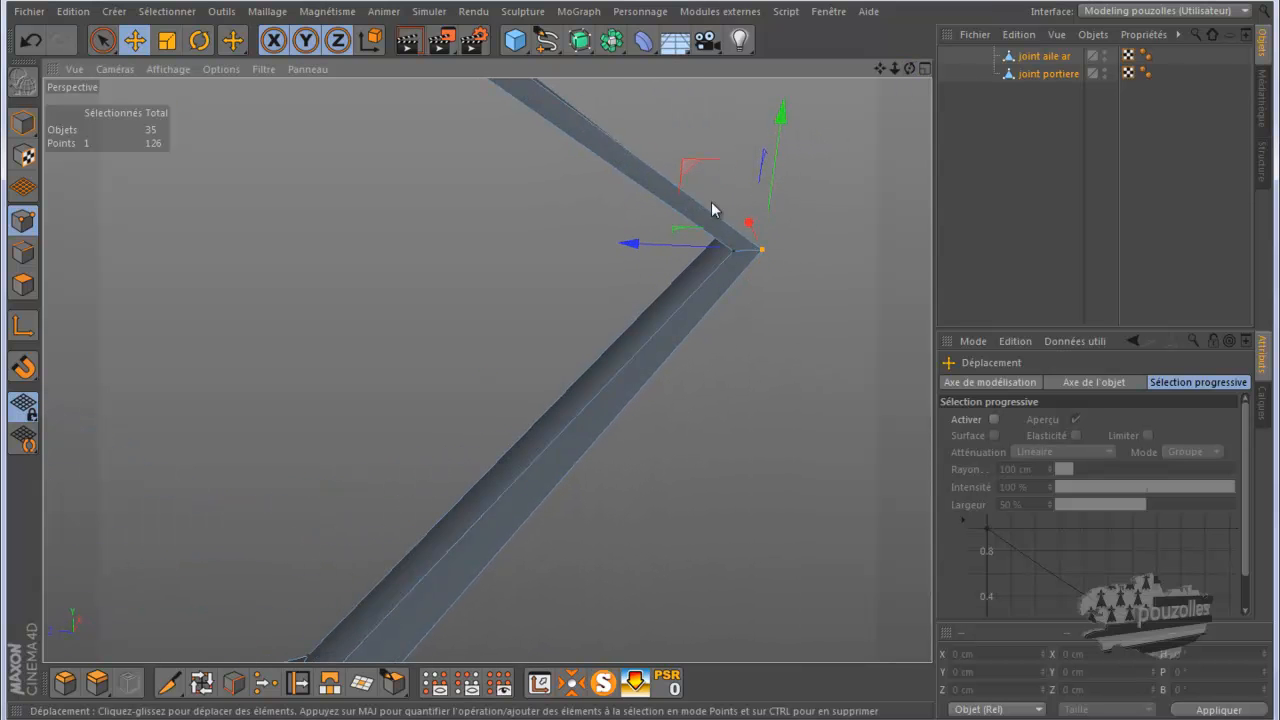
{"action": "left_click_drag", "start_coordinate": [698, 177], "coordinate": [904, 130]}
Move the lower back corner point at the trim's rear tip outward and slightly up to form a mitred corner.
{"action": "left_click_drag", "start_coordinate": [909, 68], "coordinate": [643, 366]}
{"action": "left_click_drag", "start_coordinate": [608, 499], "coordinate": [646, 517]}
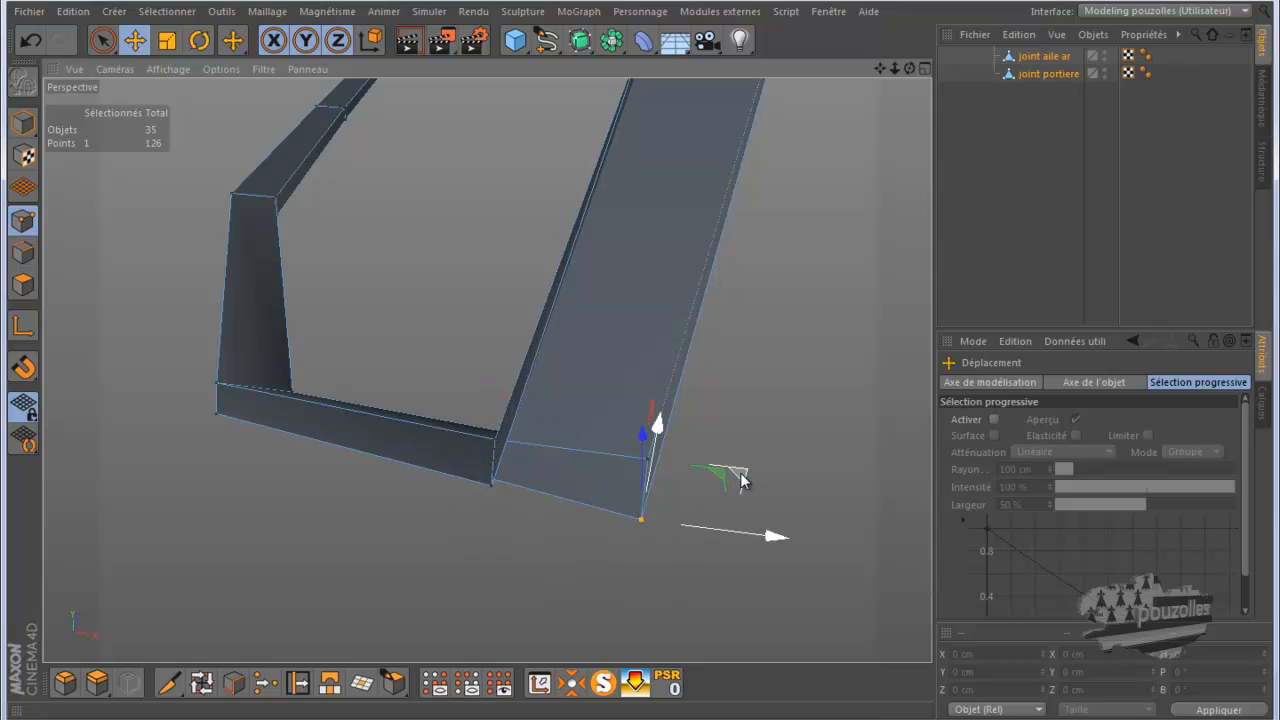
{"action": "left_click_drag", "start_coordinate": [715, 481], "coordinate": [741, 459]}
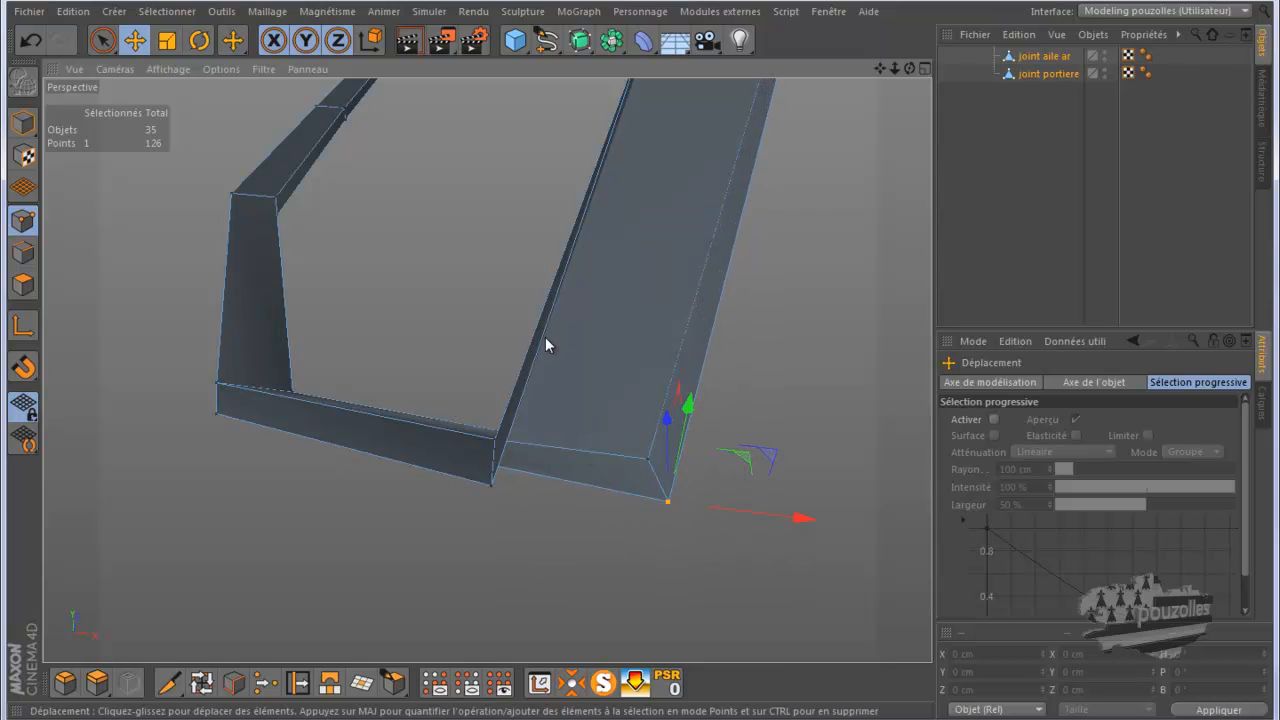
{"action": "left_click", "coordinate": [602, 685]}
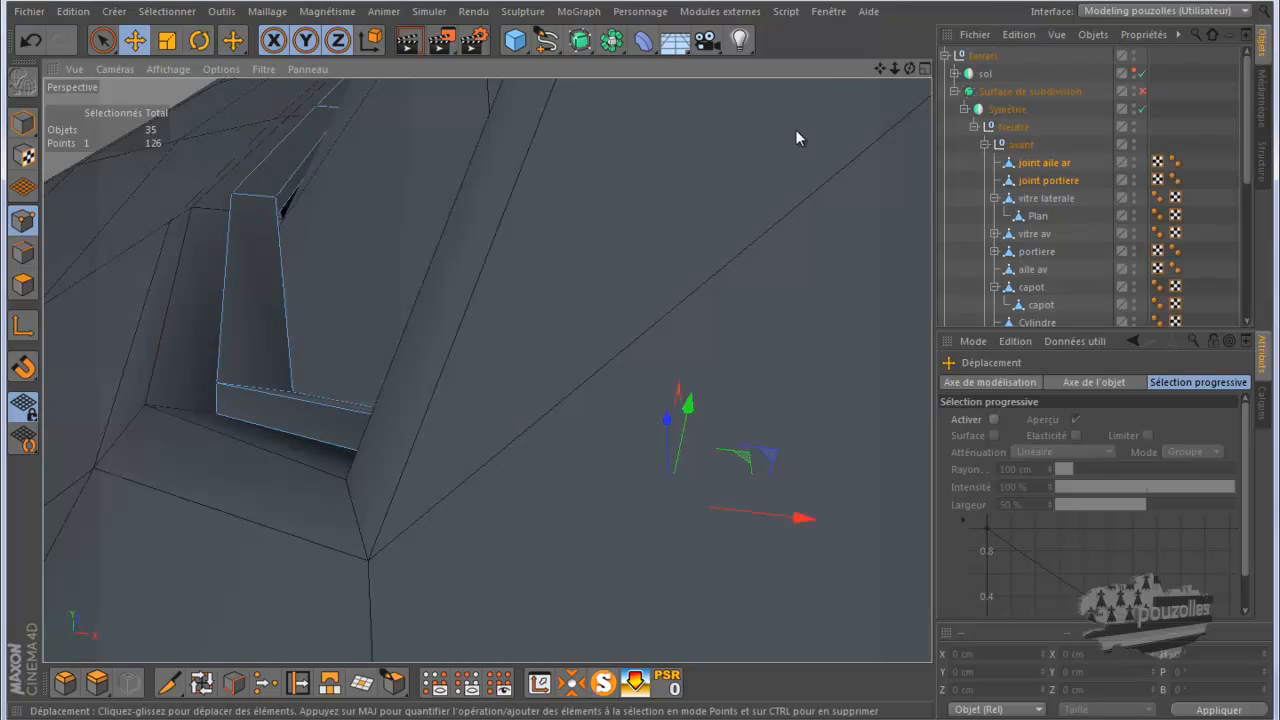
{"action": "left_click_drag", "start_coordinate": [910, 68], "coordinate": [640, 368]}
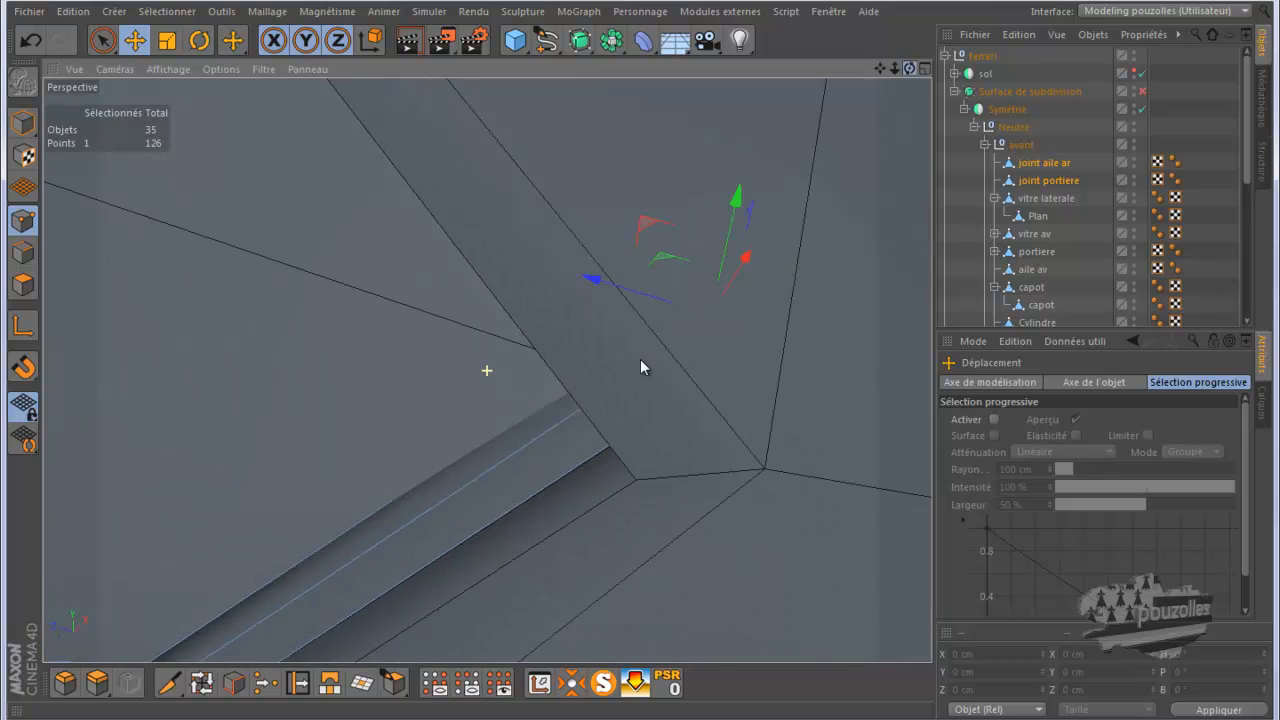
{"action": "left_click_drag", "start_coordinate": [771, 374], "coordinate": [721, 494], "text": "alt"}
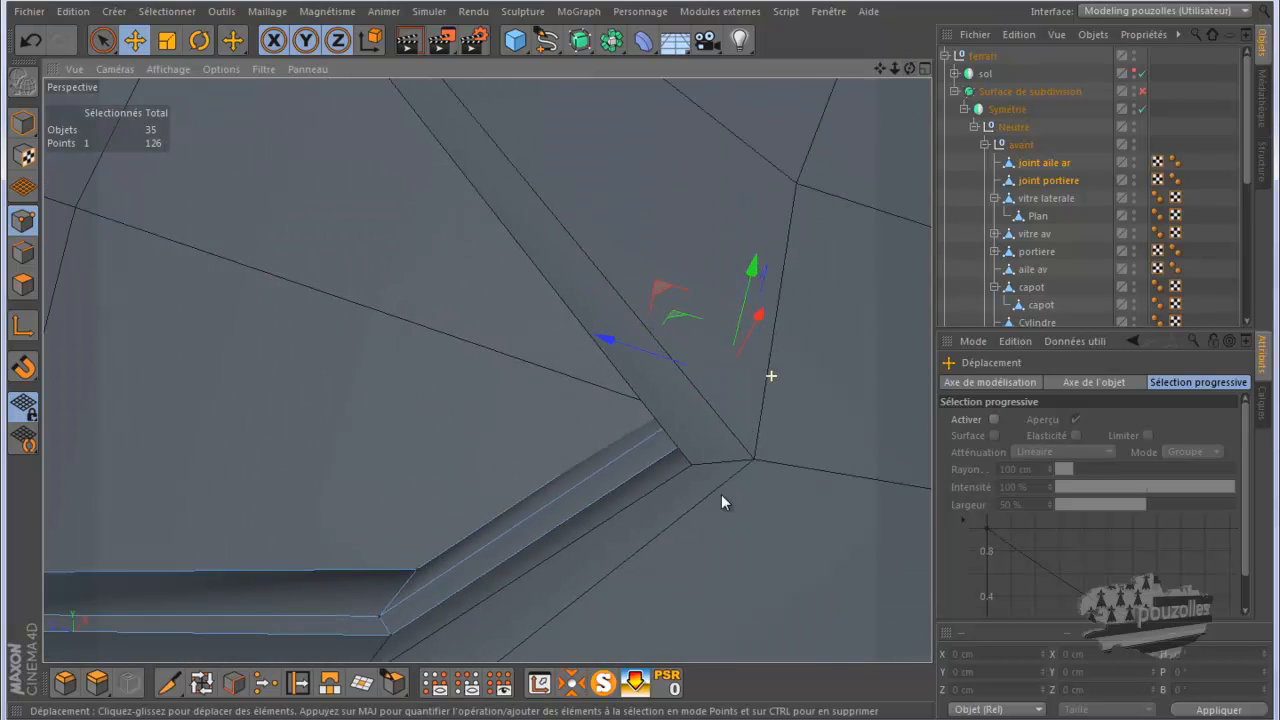
{"action": "scroll", "coordinate": [720, 495], "scroll_direction": "down", "scroll_amount": 6}
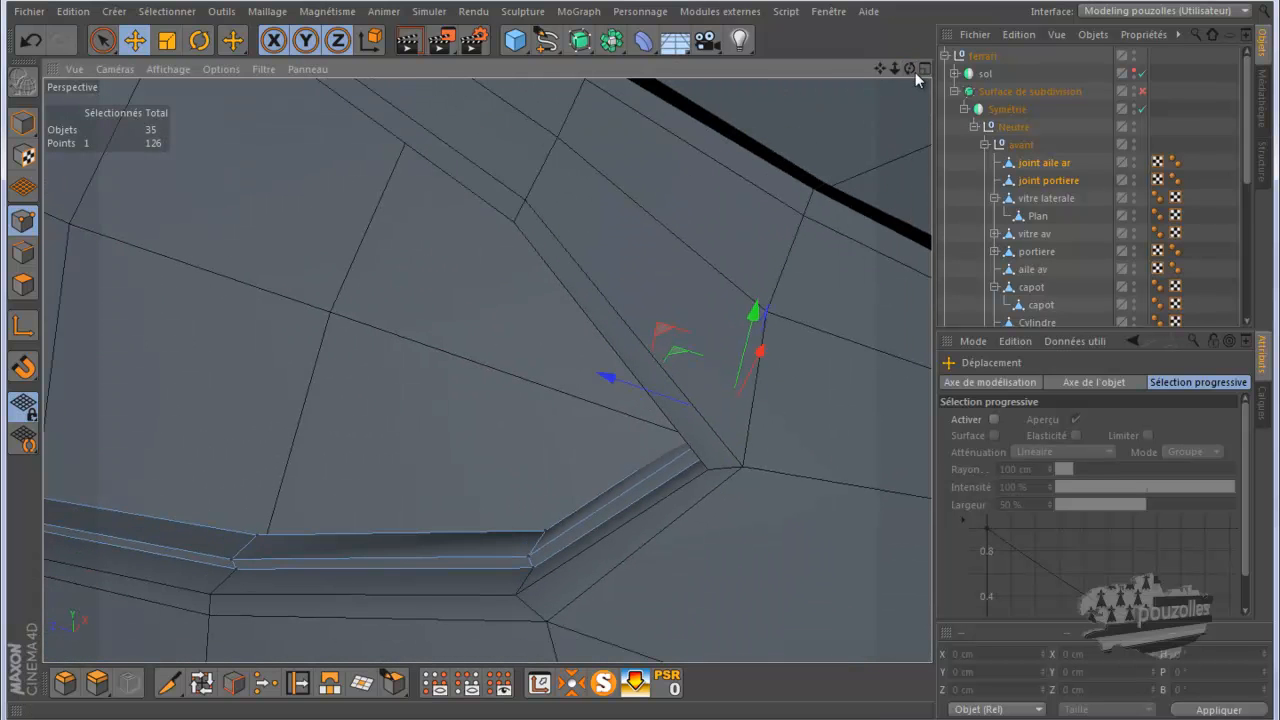
{"action": "left_click_drag", "start_coordinate": [642, 368], "coordinate": [643, 360], "text": "alt"}
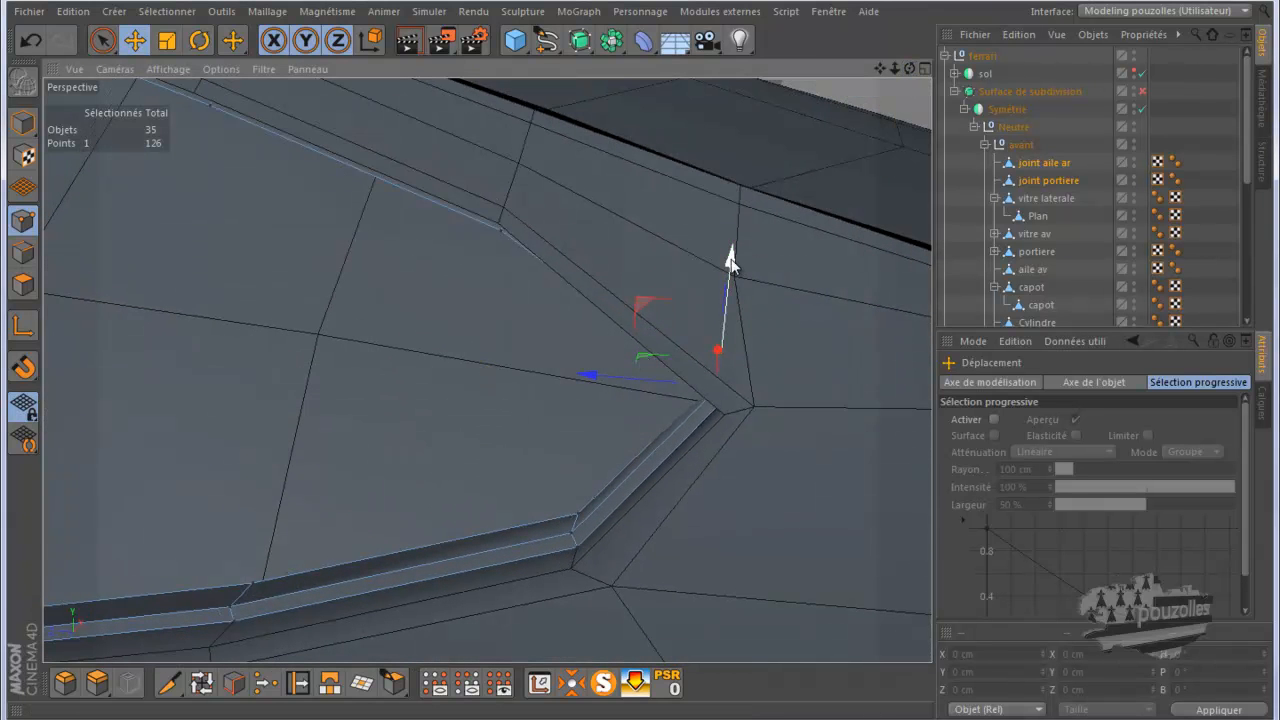
{"action": "left_click_drag", "start_coordinate": [729, 258], "coordinate": [729, 270]}
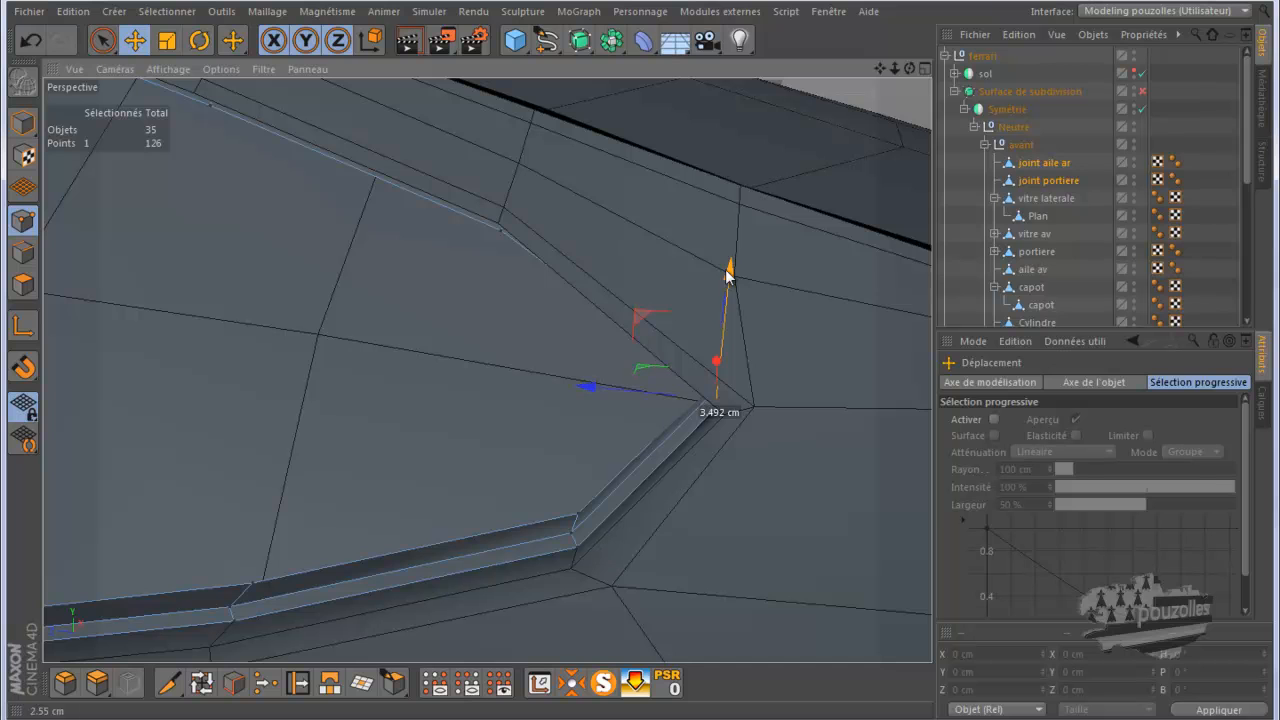
{"action": "left_click", "coordinate": [37, 37]}
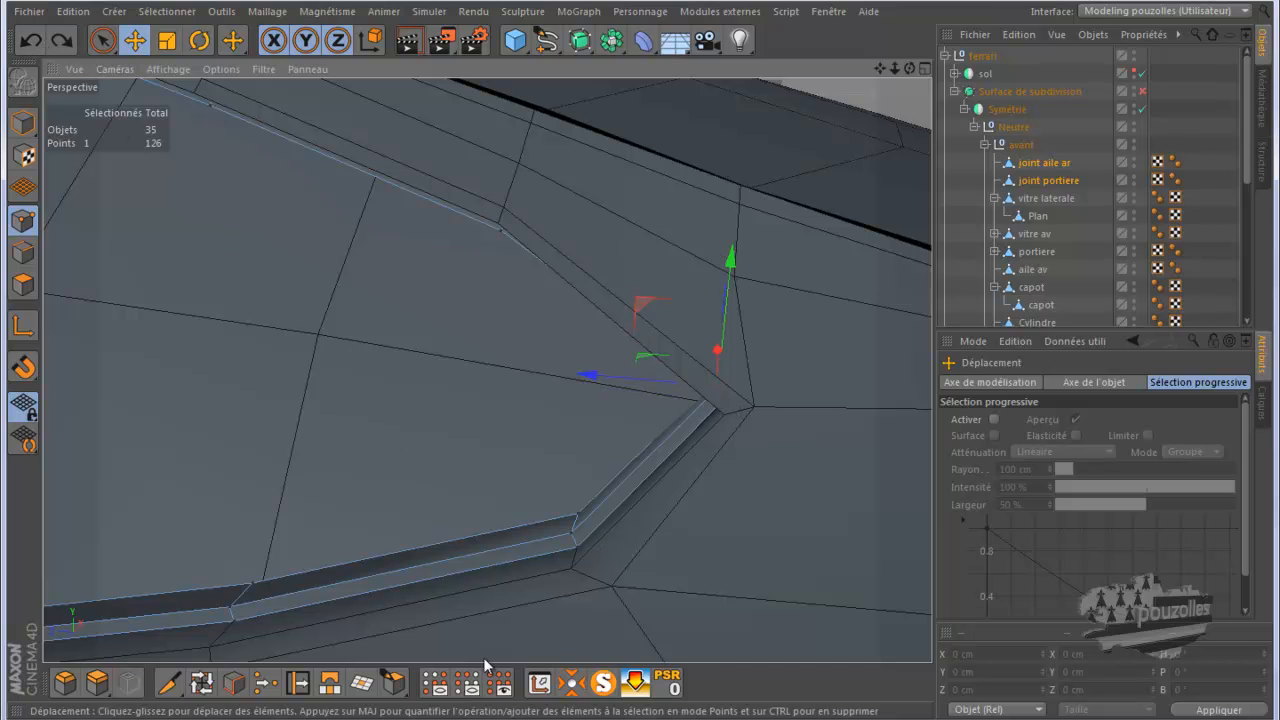
{"action": "left_click", "coordinate": [604, 684]}
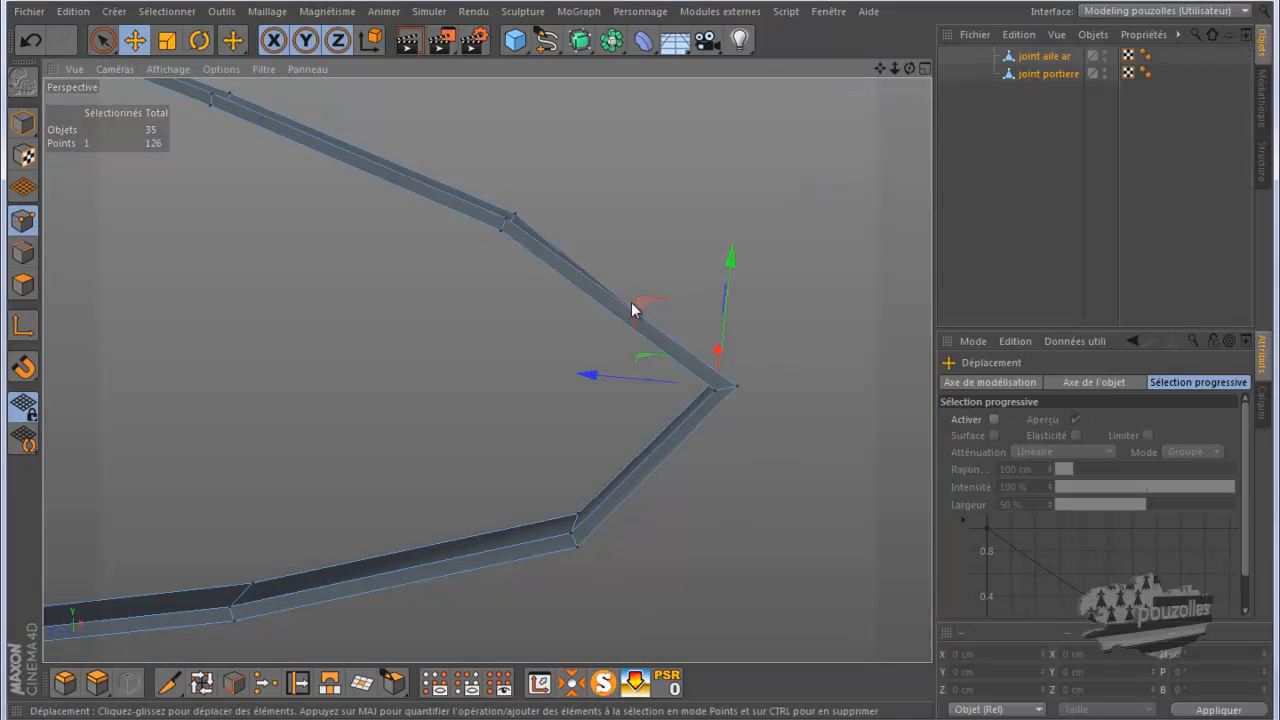
Select the four points at the trim's rear tip and, with the full body shown, move them down and along the X axis into the window recess.
{"action": "left_click", "coordinate": [101, 40]}
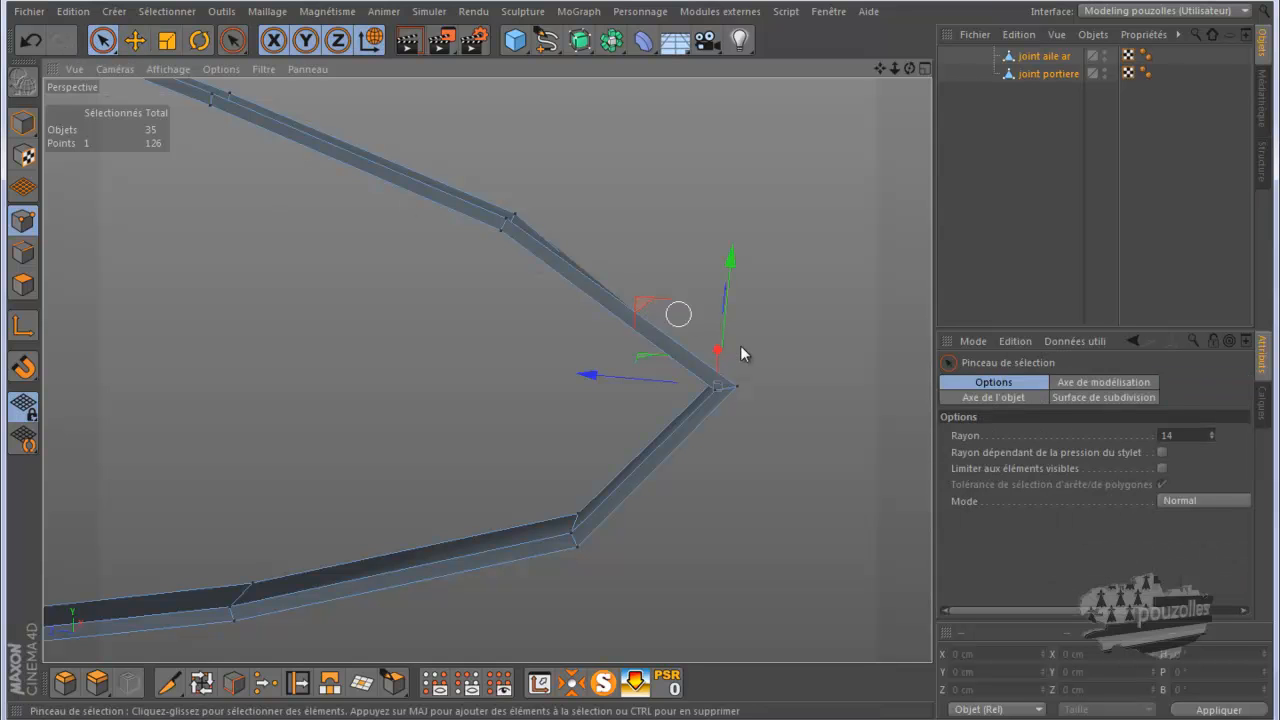
{"action": "left_click", "coordinate": [740, 389]}
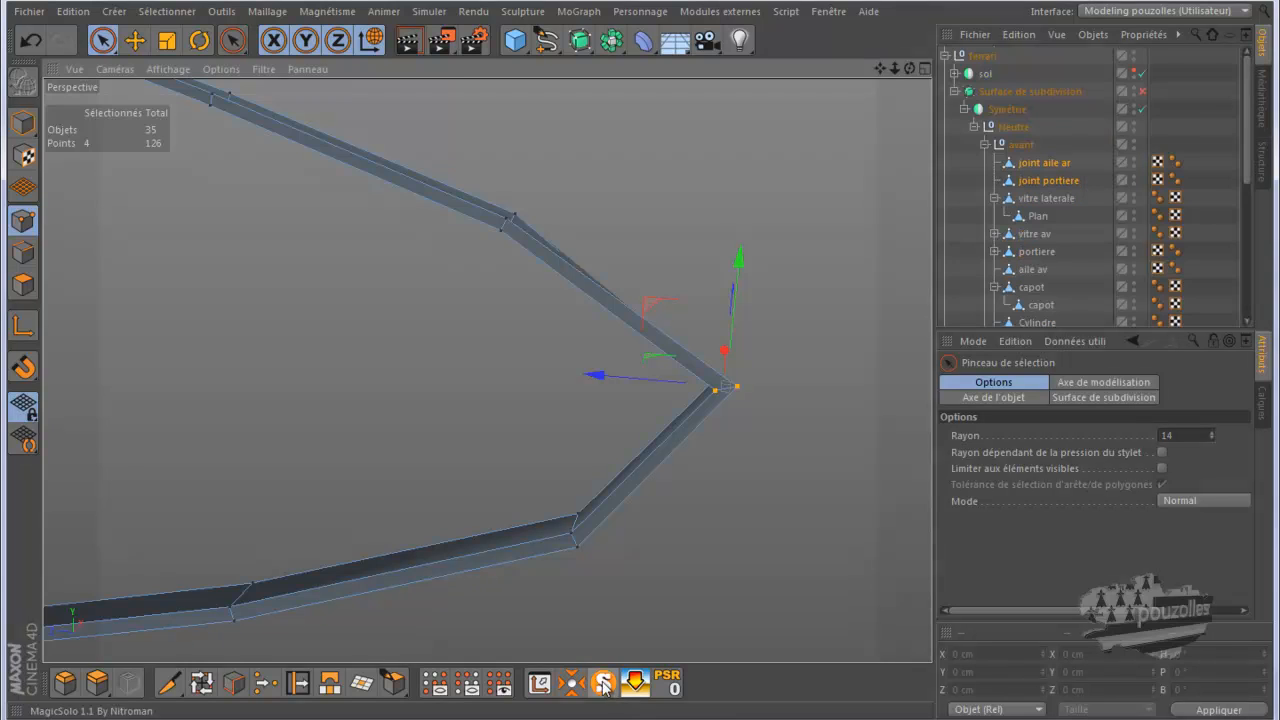
{"action": "left_click", "coordinate": [603, 683]}
{"action": "mouse_move", "coordinate": [650, 316]}
{"action": "left_mouse_down"}
{"action": "mouse_move", "coordinate": [628, 330]}
{"action": "mouse_move", "coordinate": [645, 328]}
{"action": "left_mouse_up"}
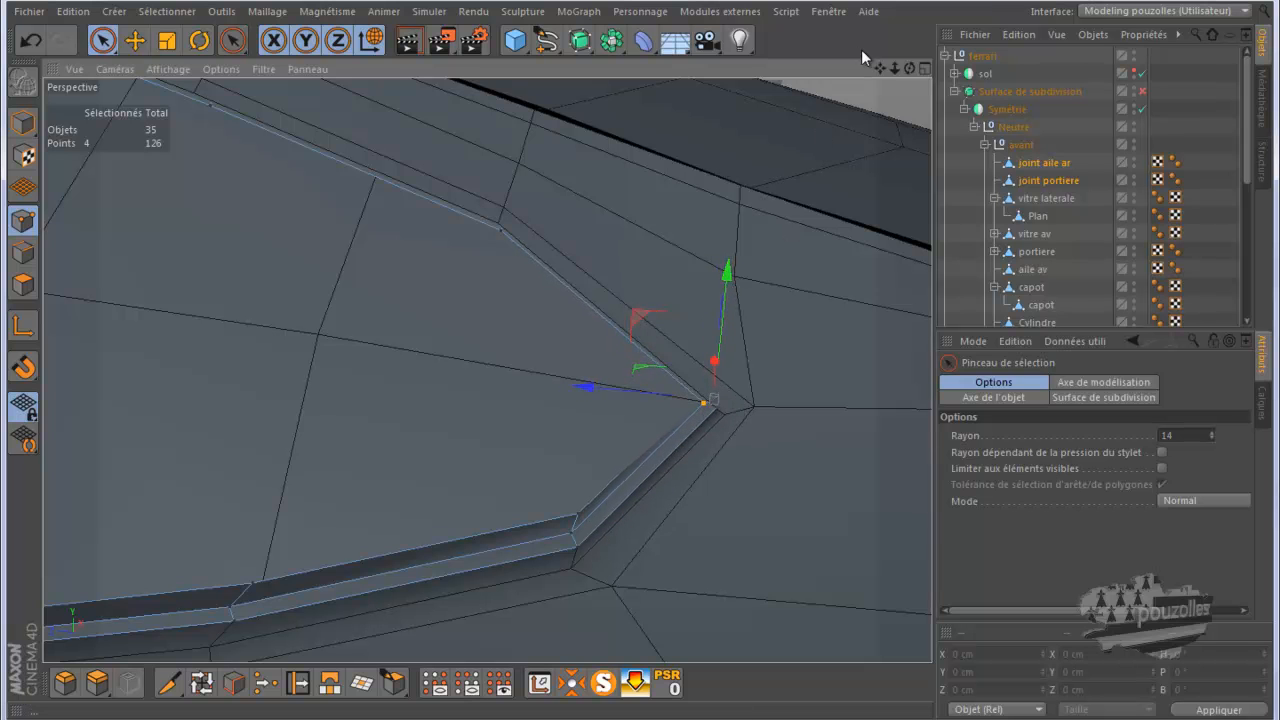
{"action": "left_click_drag", "start_coordinate": [909, 67], "coordinate": [641, 367]}
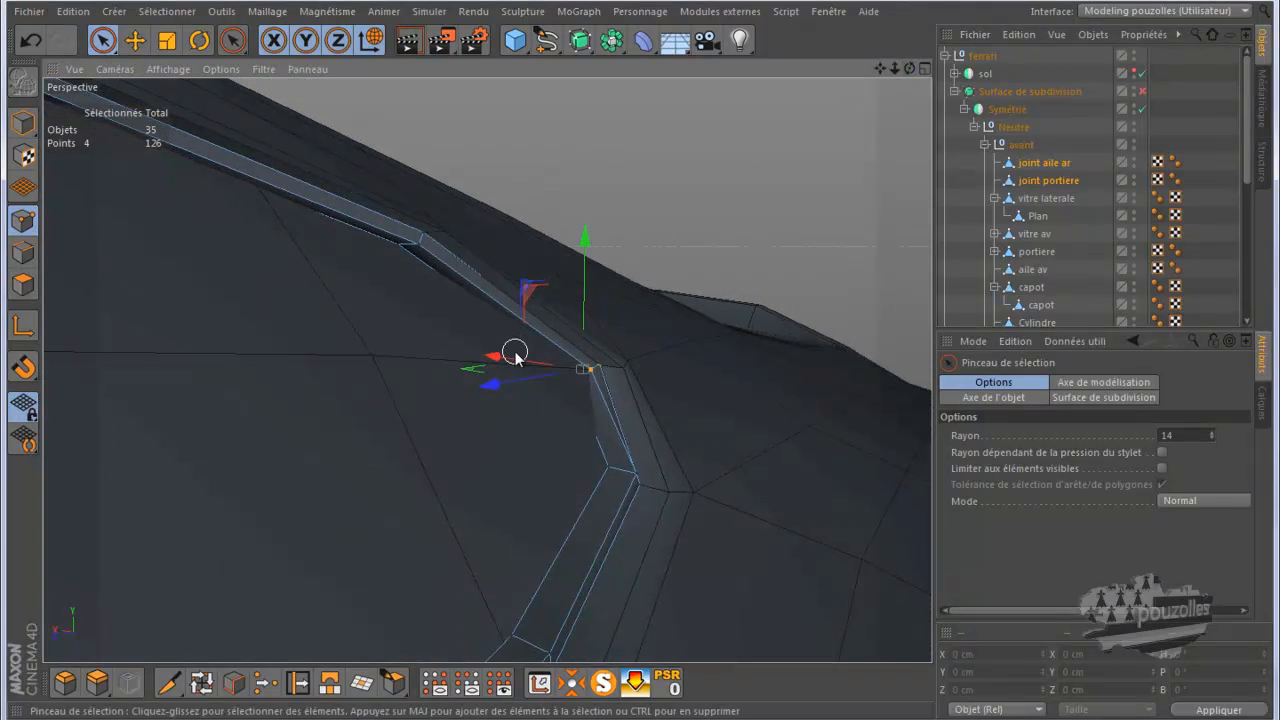
{"action": "left_click_drag", "start_coordinate": [514, 357], "coordinate": [526, 365]}
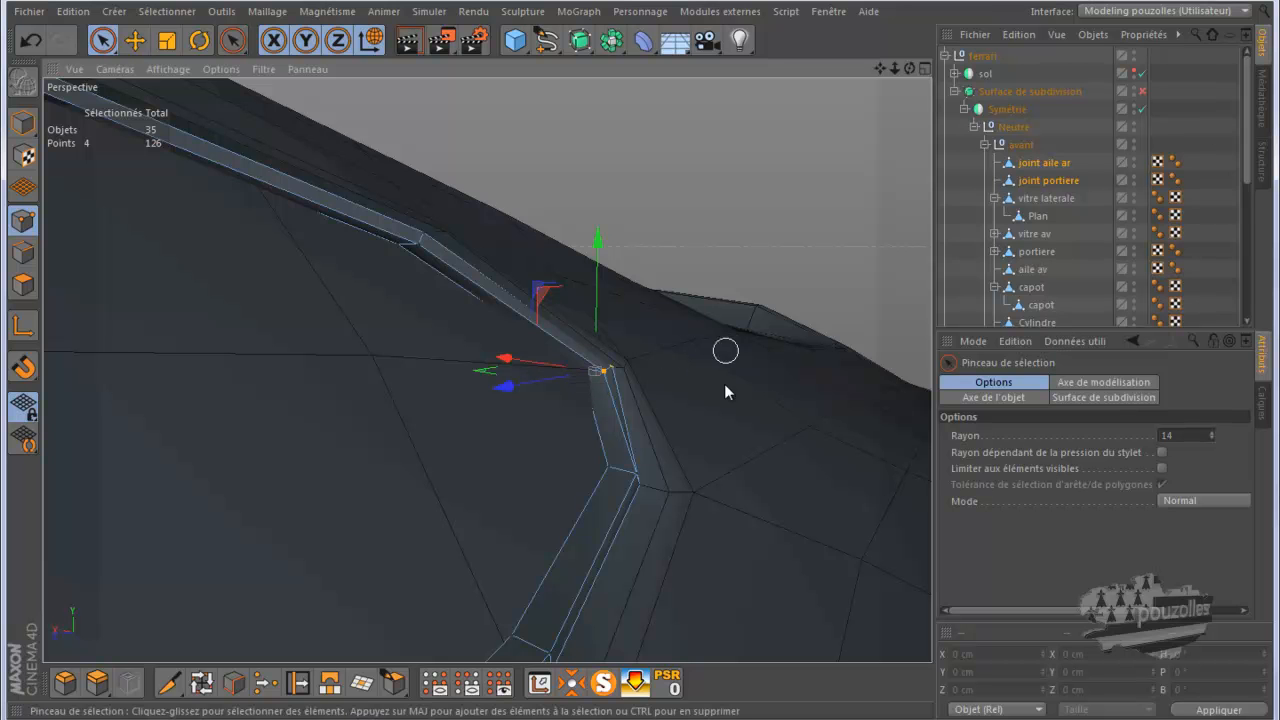
Enable the subdivision surface with the side window's rear part in view to preview the smoothed trim.
{"action": "left_click_drag", "start_coordinate": [909, 69], "coordinate": [640, 368]}
{"action": "mouse_move", "coordinate": [734, 410]}
{"action": "left_mouse_down", "text": "alt"}
{"action": "mouse_move", "coordinate": [805, 421]}
{"action": "mouse_move", "coordinate": [854, 407]}
{"action": "left_mouse_up", "text": "alt"}
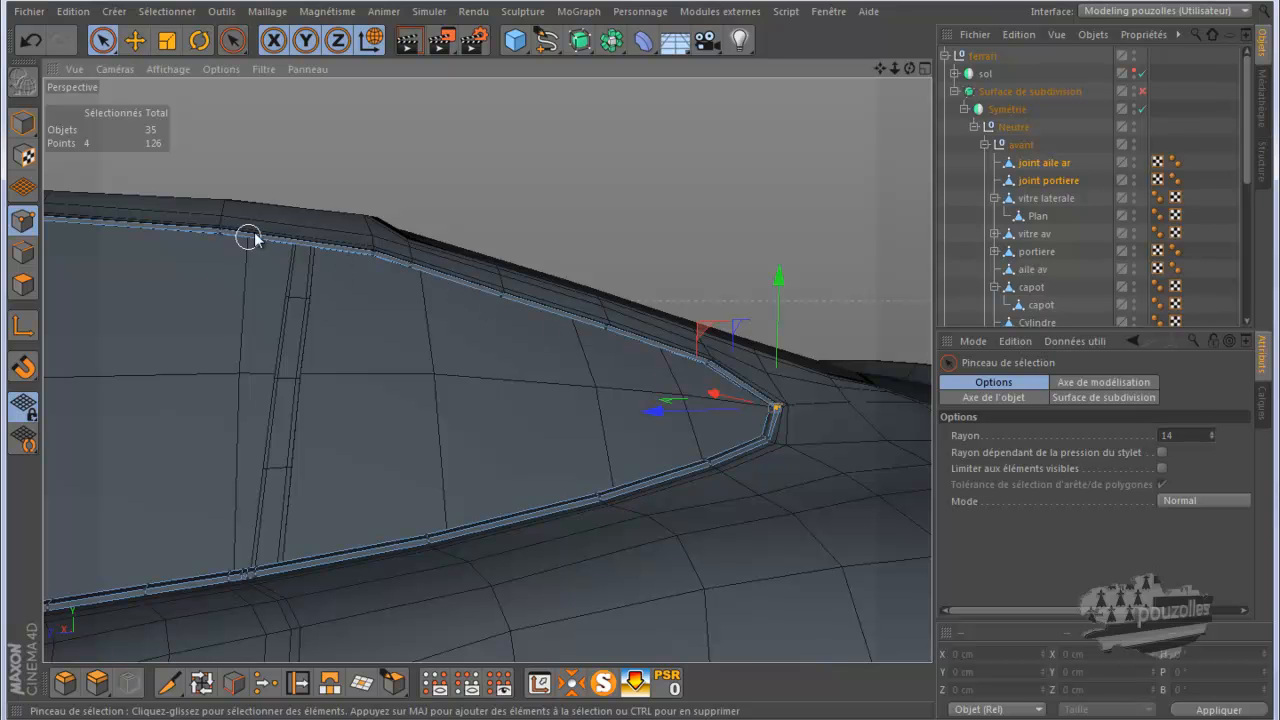
{"action": "left_click_drag", "start_coordinate": [668, 206], "coordinate": [715, 239], "text": "alt"}
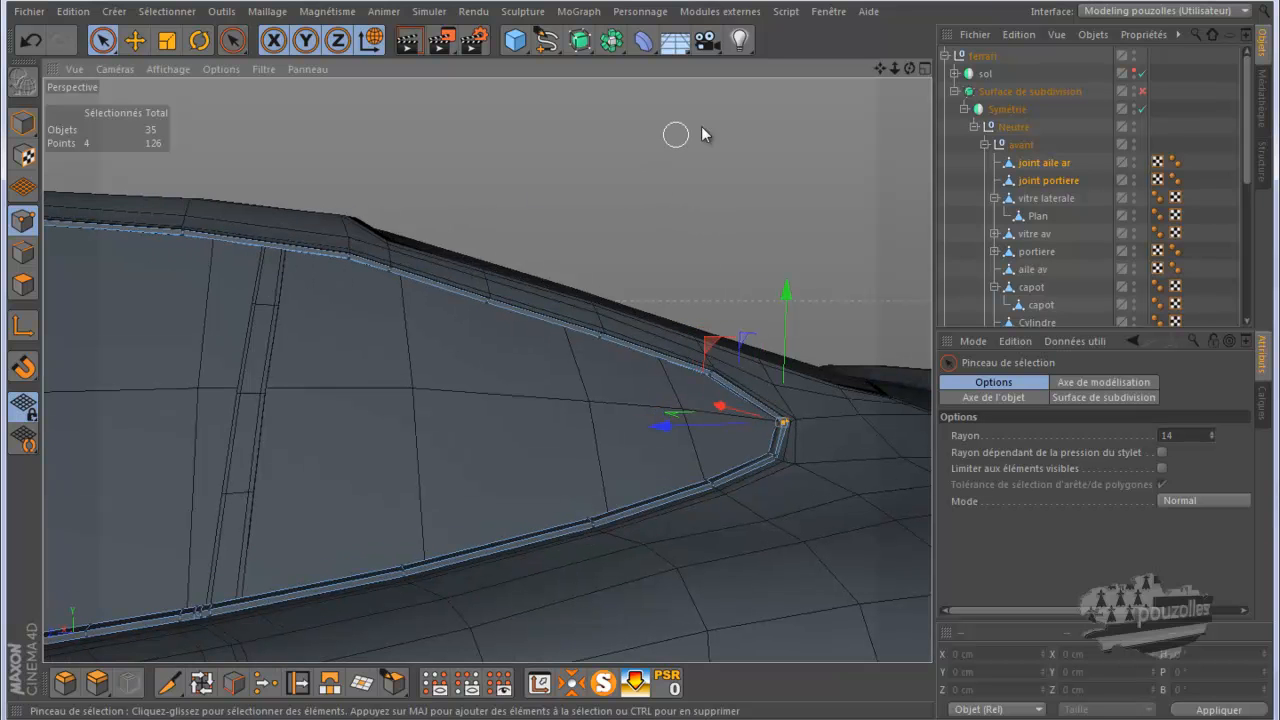
{"action": "left_click", "coordinate": [1142, 91]}
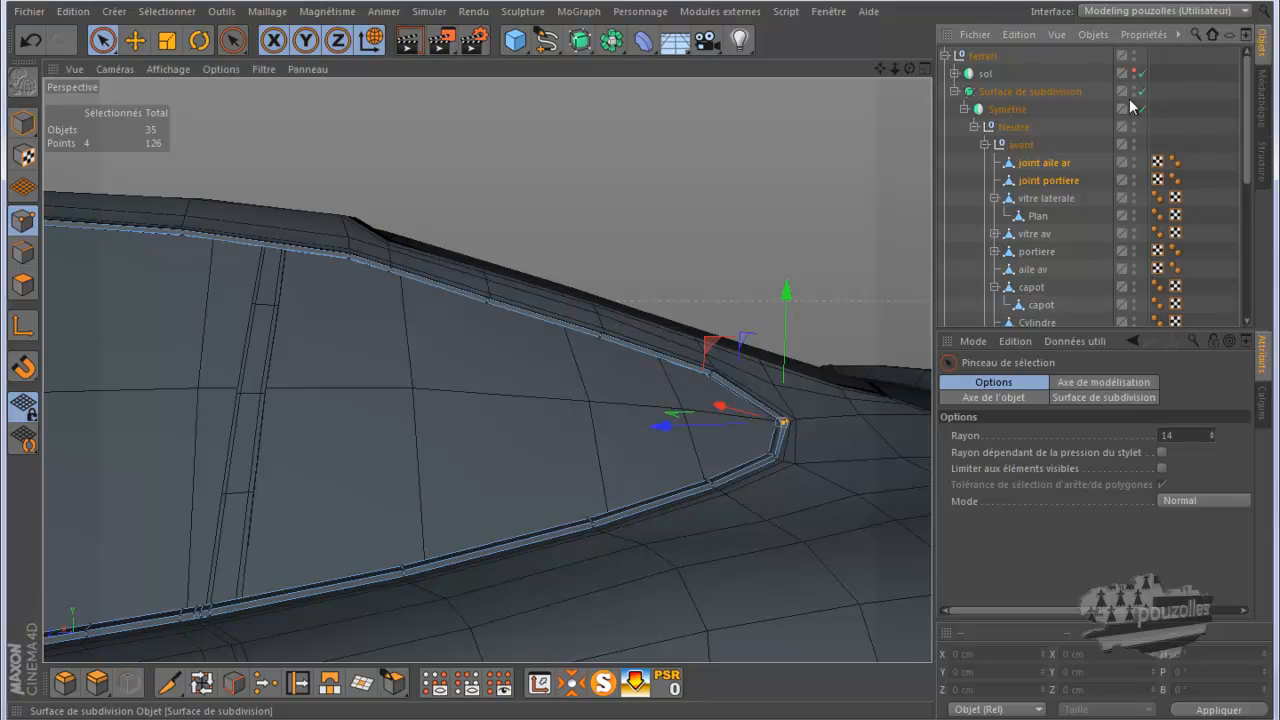
Render the view, then apply the black Mat.1 material to joint aile ar and copy its texture tag to joint portiere.
{"action": "left_click", "coordinate": [410, 42]}
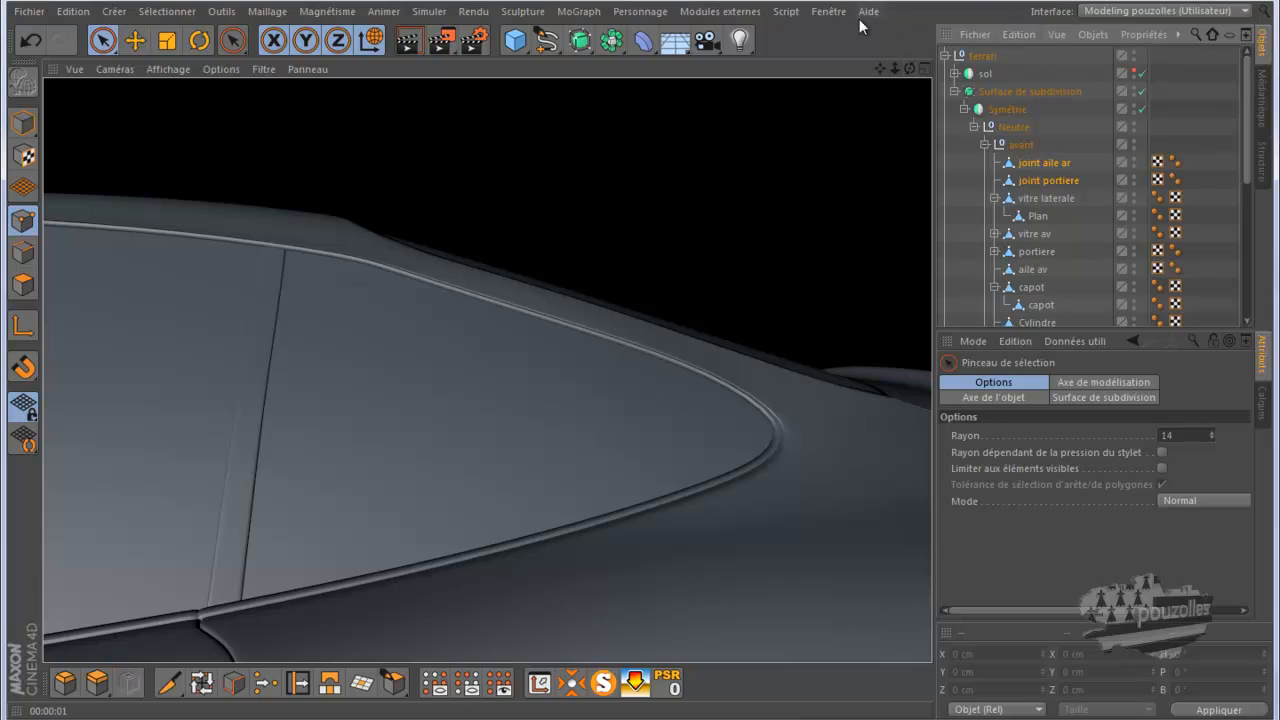
{"action": "left_click", "coordinate": [826, 12]}
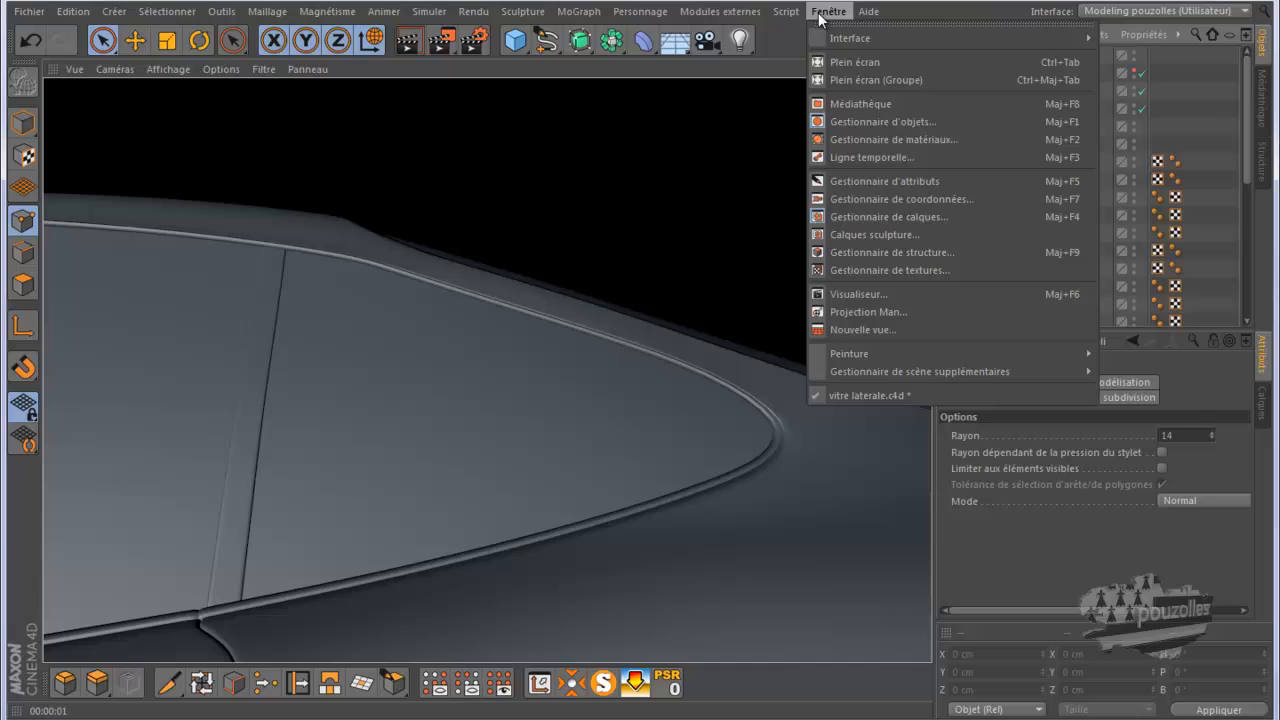
{"action": "left_click", "coordinate": [853, 139]}
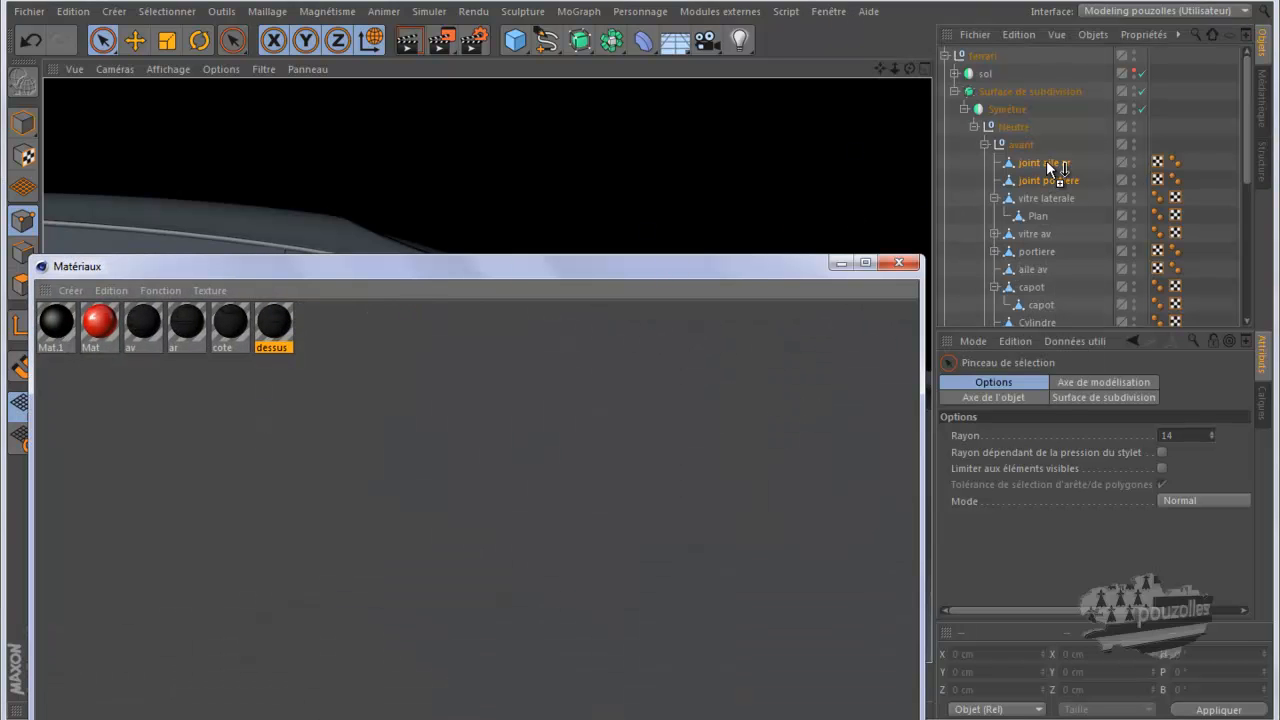
{"action": "left_click_drag", "start_coordinate": [1050, 168], "coordinate": [1049, 166]}
{"action": "left_click_drag", "start_coordinate": [1196, 159], "coordinate": [1195, 182], "text": "ctrl"}
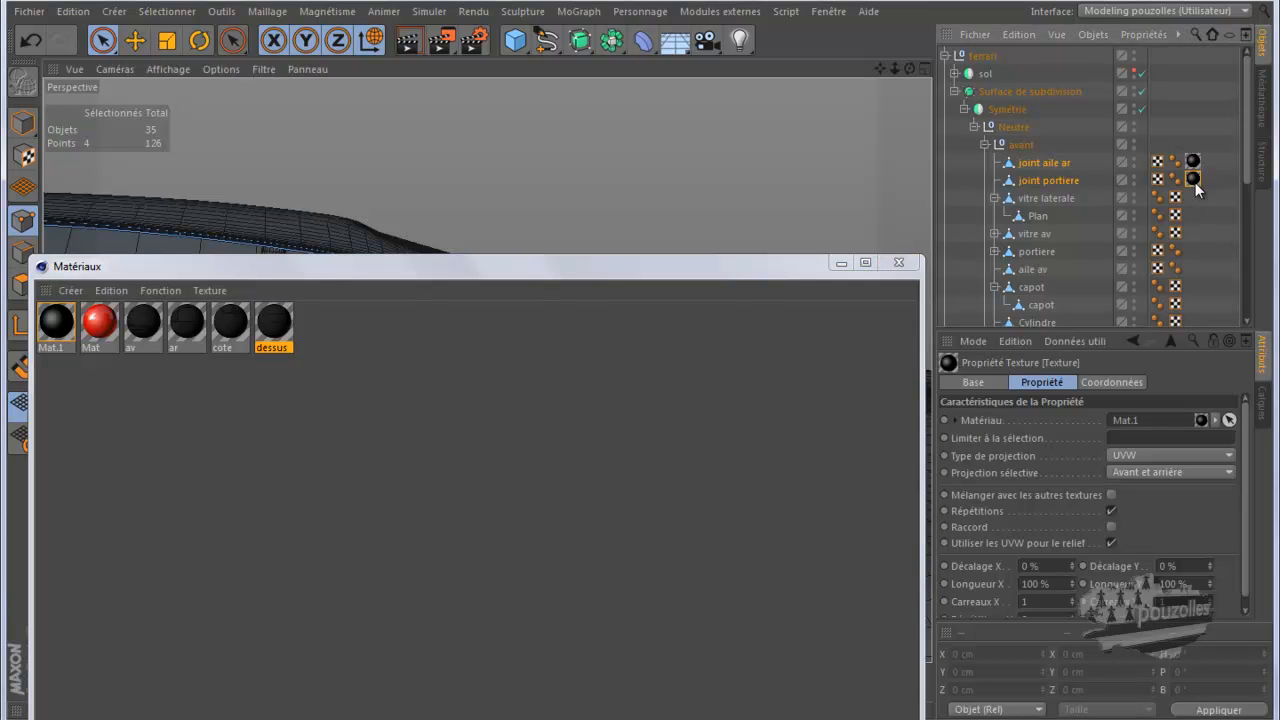
{"action": "left_click", "coordinate": [898, 264]}
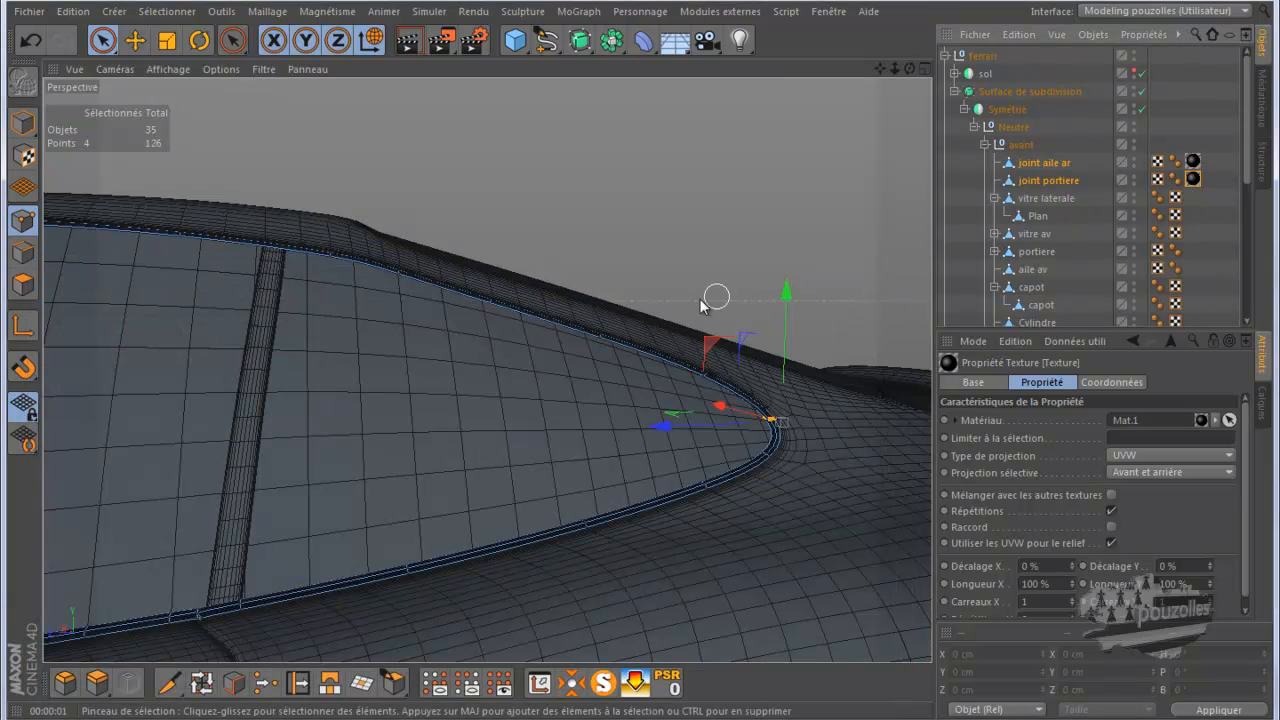
Render the side window view with the black trim and disable specularity on the Mat.1 material.
{"action": "left_click", "coordinate": [407, 43]}
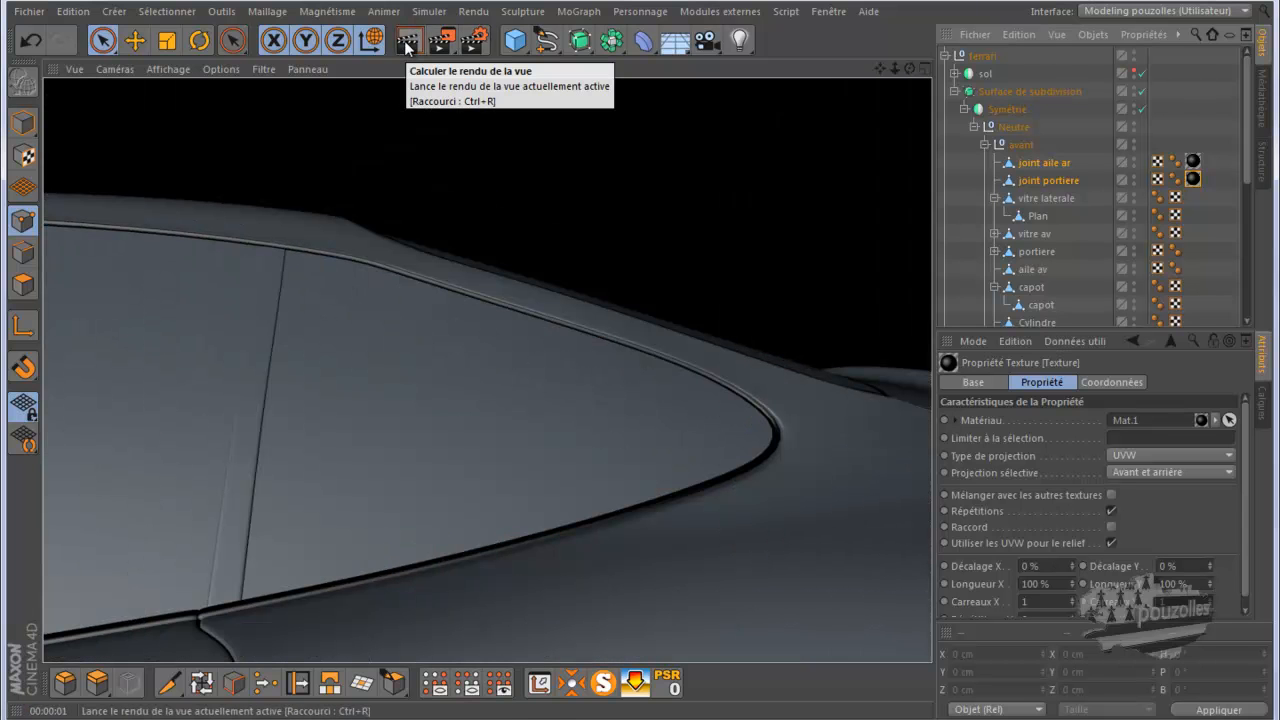
{"action": "left_click", "coordinate": [828, 11]}
{"action": "left_click", "coordinate": [861, 142]}
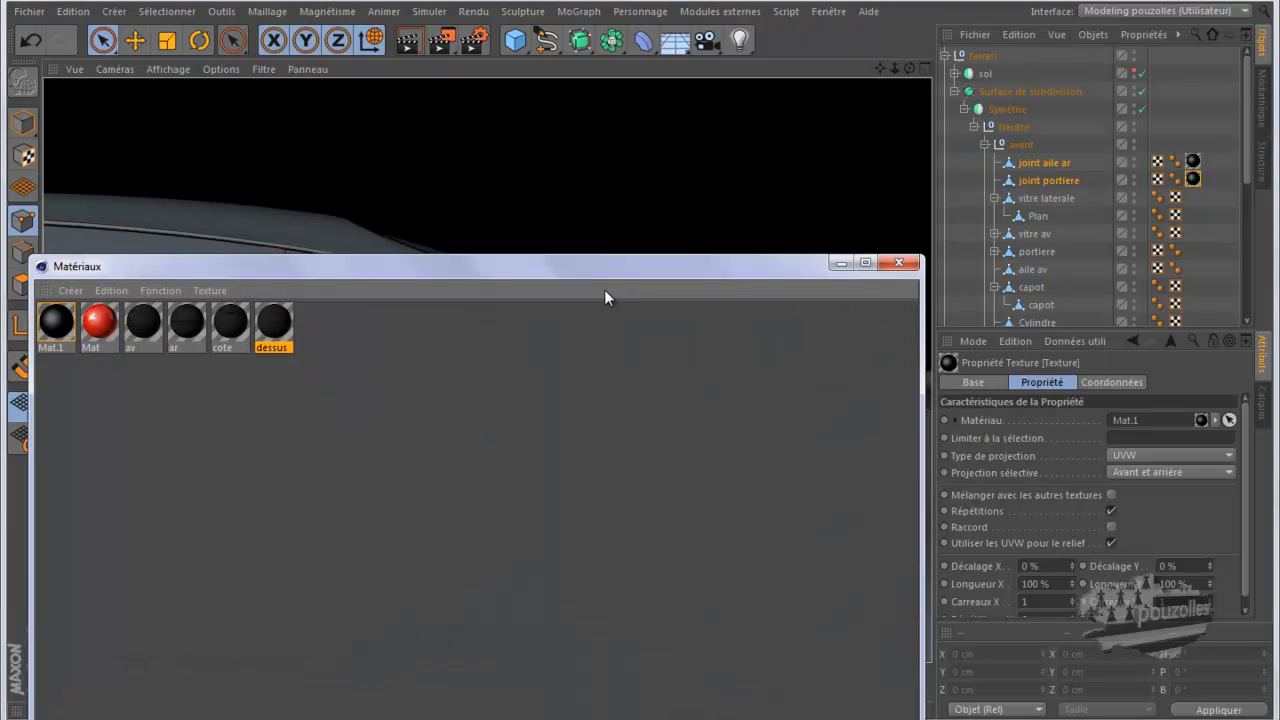
{"action": "double_click", "coordinate": [47, 327]}
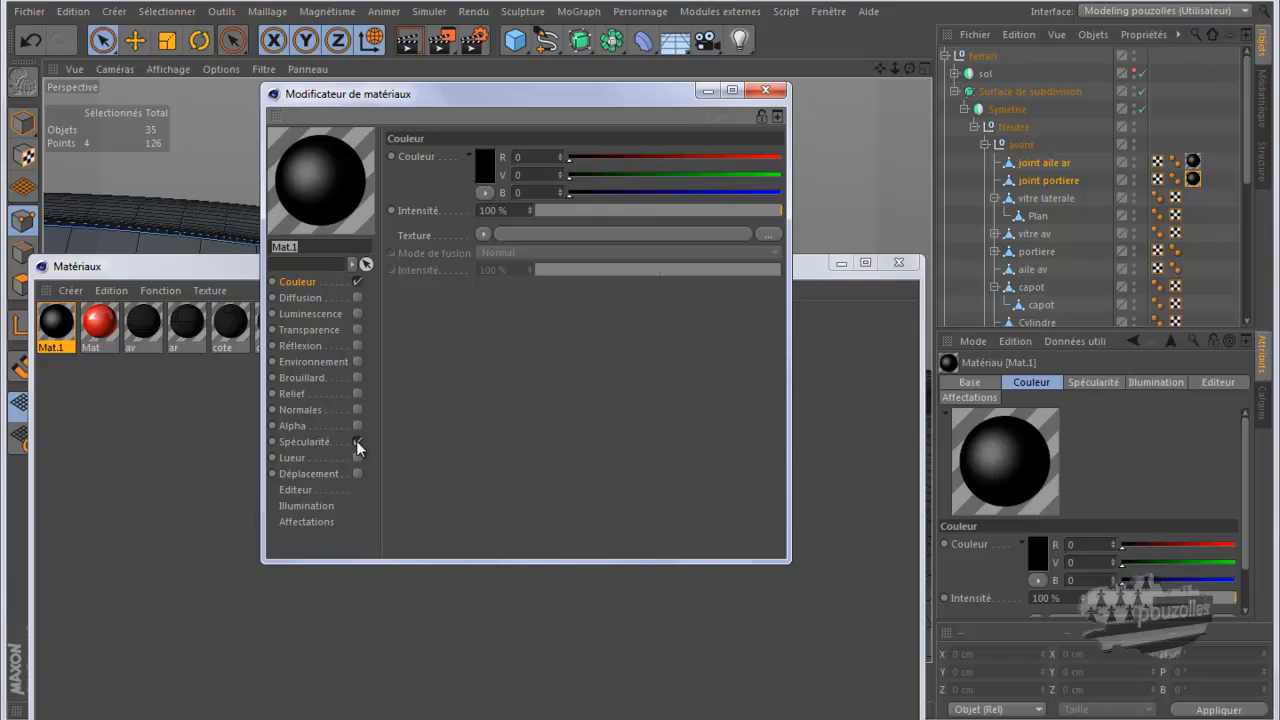
{"action": "left_click", "coordinate": [357, 441]}
{"action": "left_click", "coordinate": [765, 90]}
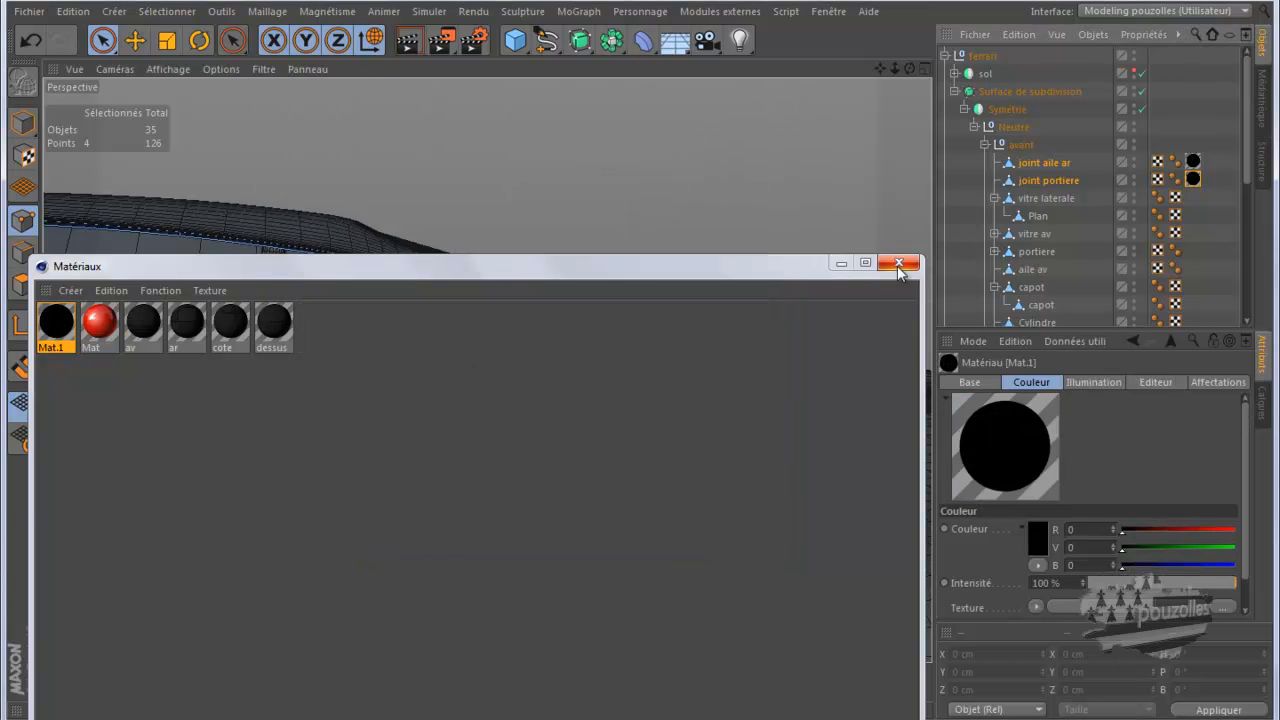
{"action": "left_click", "coordinate": [899, 263]}
Render the side window close up and from farther away to check the matte black trim.
{"action": "left_click", "coordinate": [408, 40]}
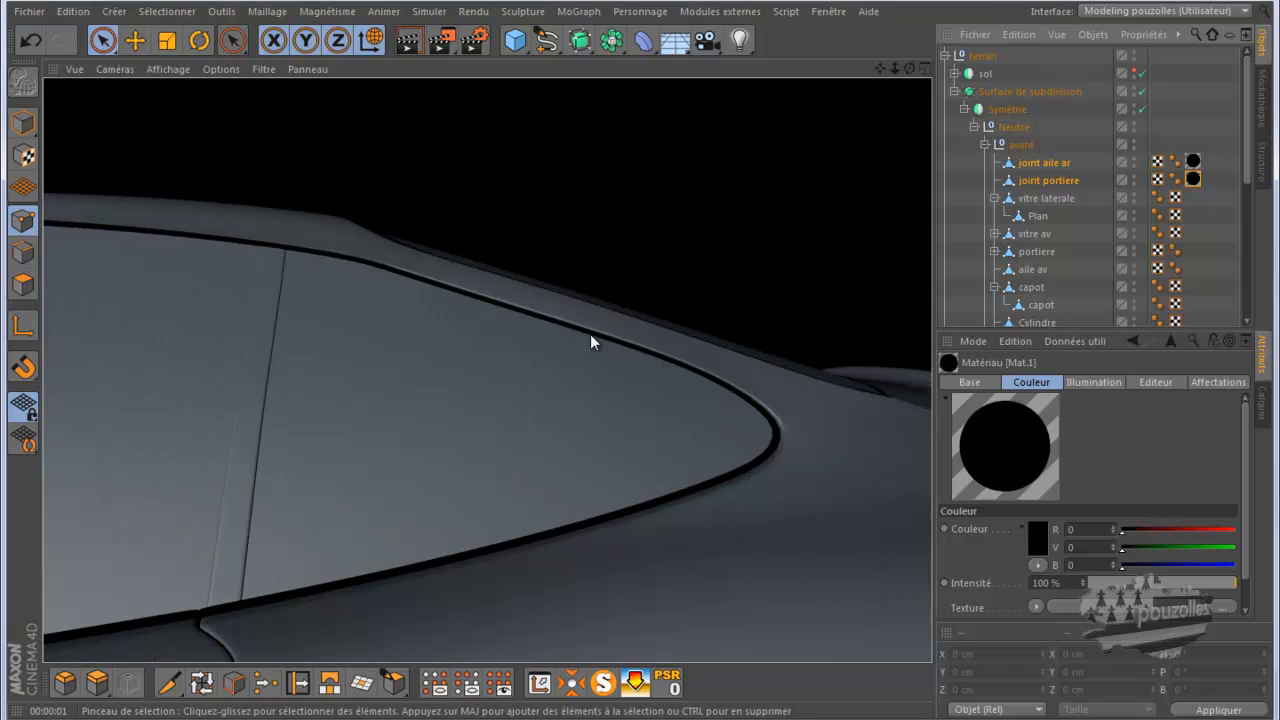
{"action": "scroll", "coordinate": [717, 331], "scroll_direction": "down", "scroll_amount": 5}
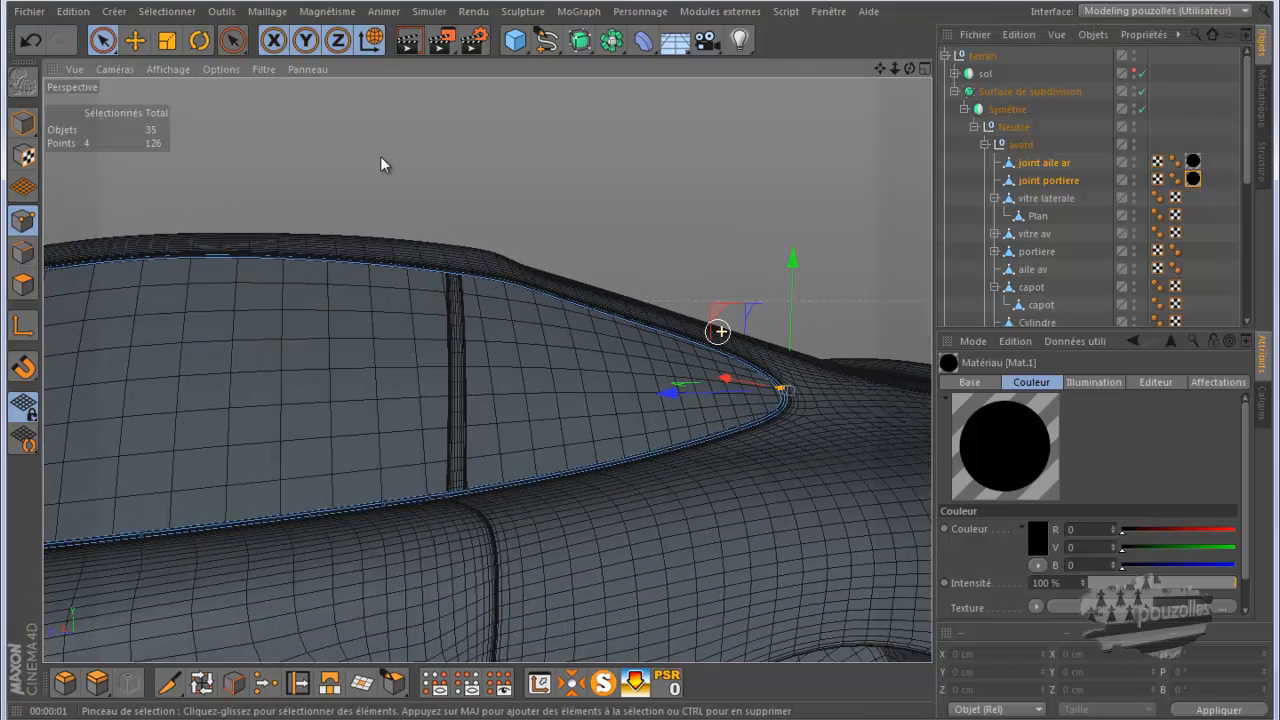
{"action": "left_click", "coordinate": [408, 40]}
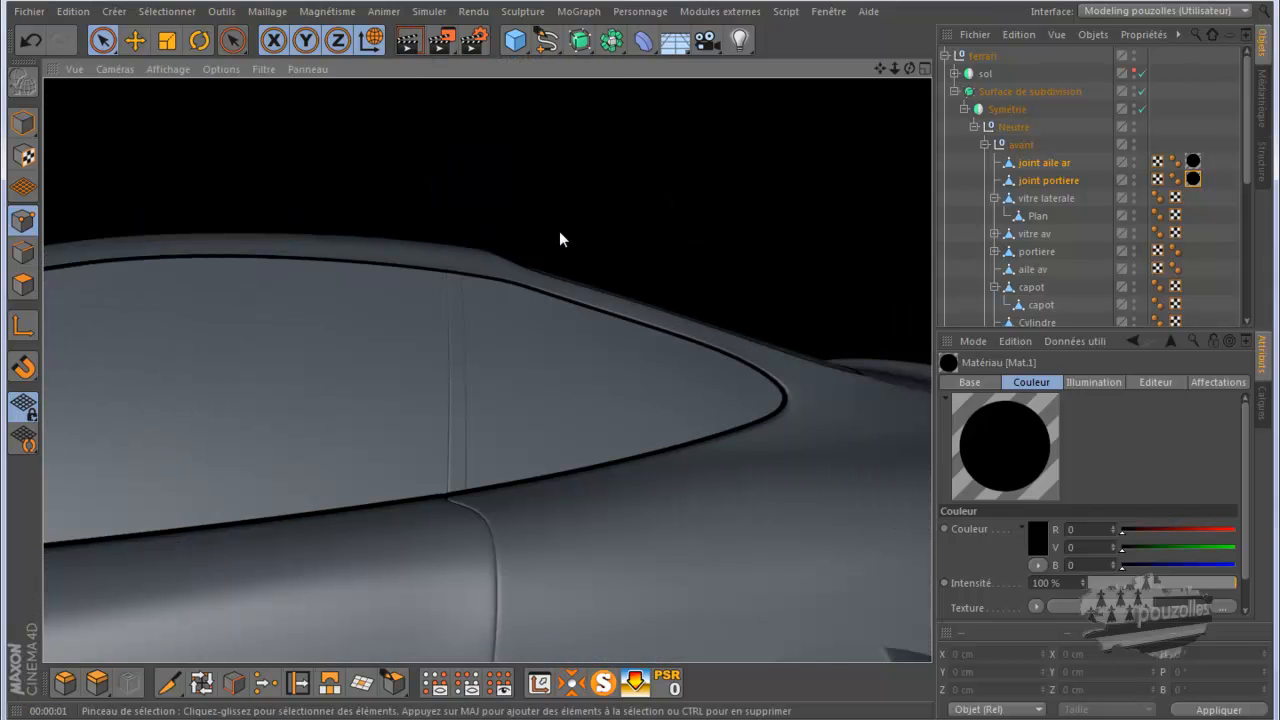
Disable the subdivision surface and select only the joint portiere object, with its front end in view.
{"action": "left_click", "coordinate": [1141, 91]}
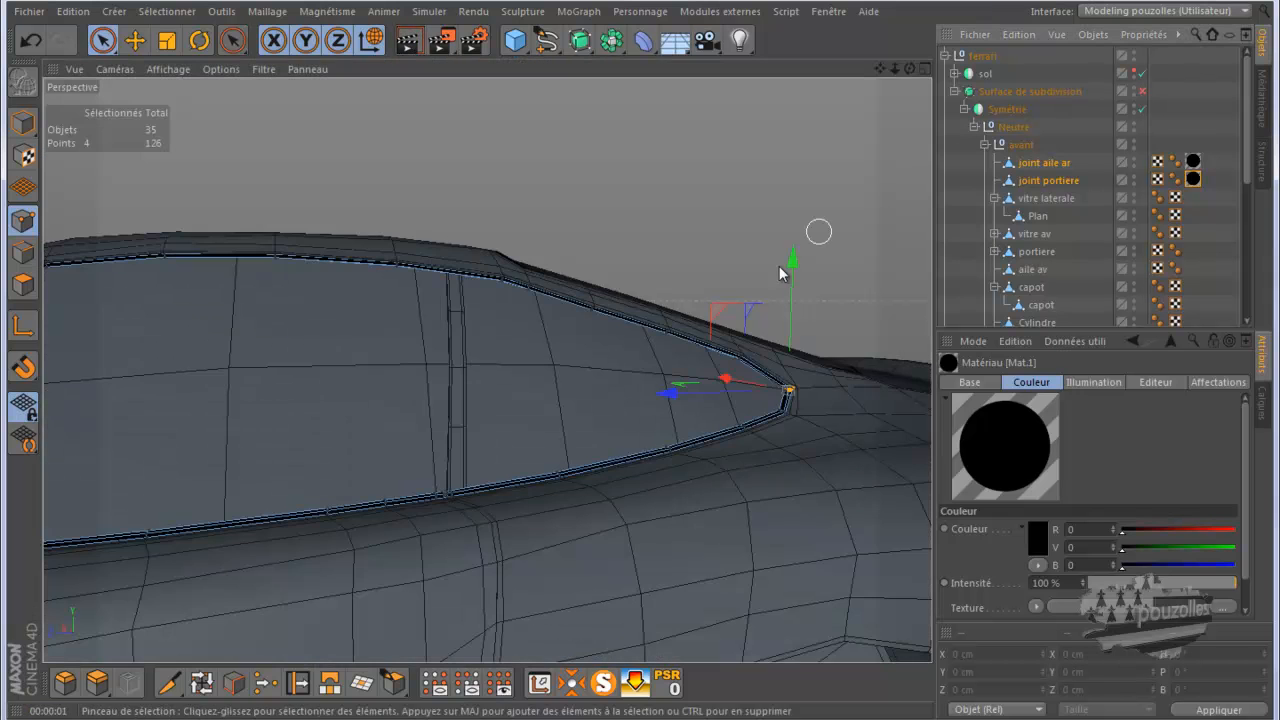
{"action": "left_click_drag", "start_coordinate": [879, 68], "coordinate": [645, 365]}
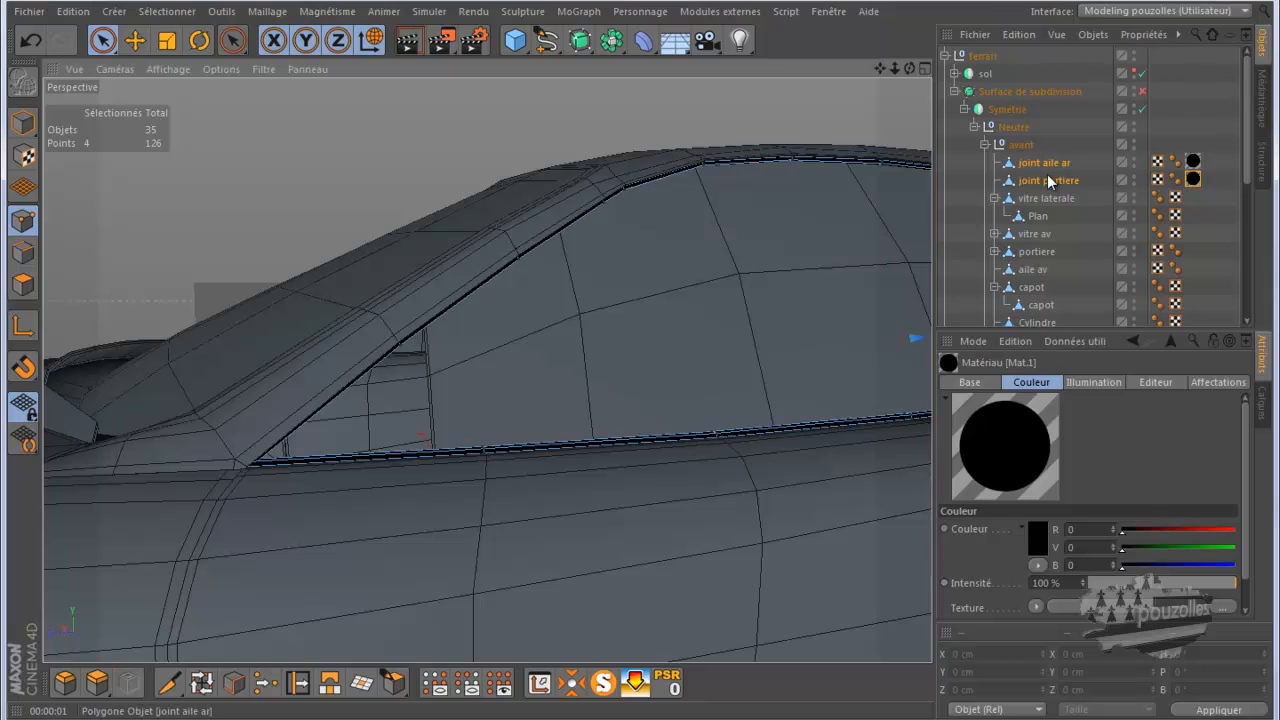
{"action": "left_click", "coordinate": [1048, 180]}
{"action": "scroll", "coordinate": [362, 480], "scroll_direction": "up", "scroll_amount": 3}
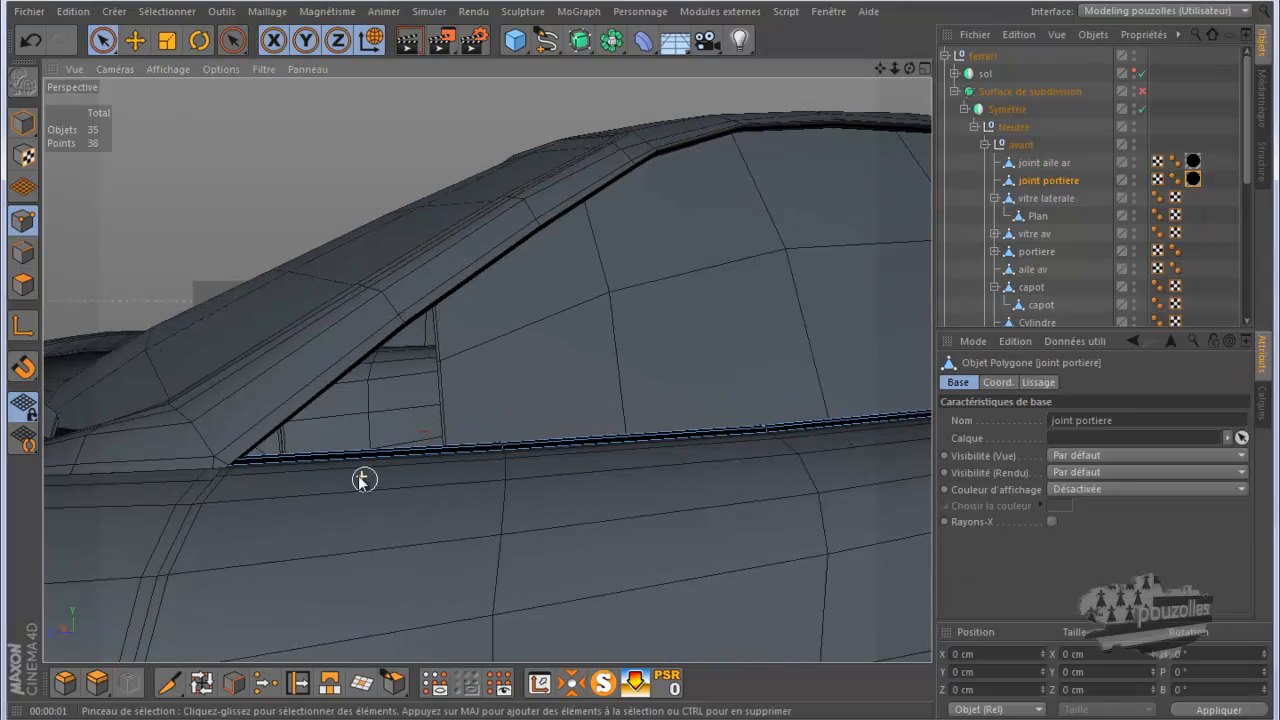
{"action": "left_click_drag", "start_coordinate": [908, 68], "coordinate": [643, 366]}
Select the eight points along joint portiere's lower outer edge and move them outward about 11 cm along the X axis.
{"action": "left_click", "coordinate": [19, 232]}
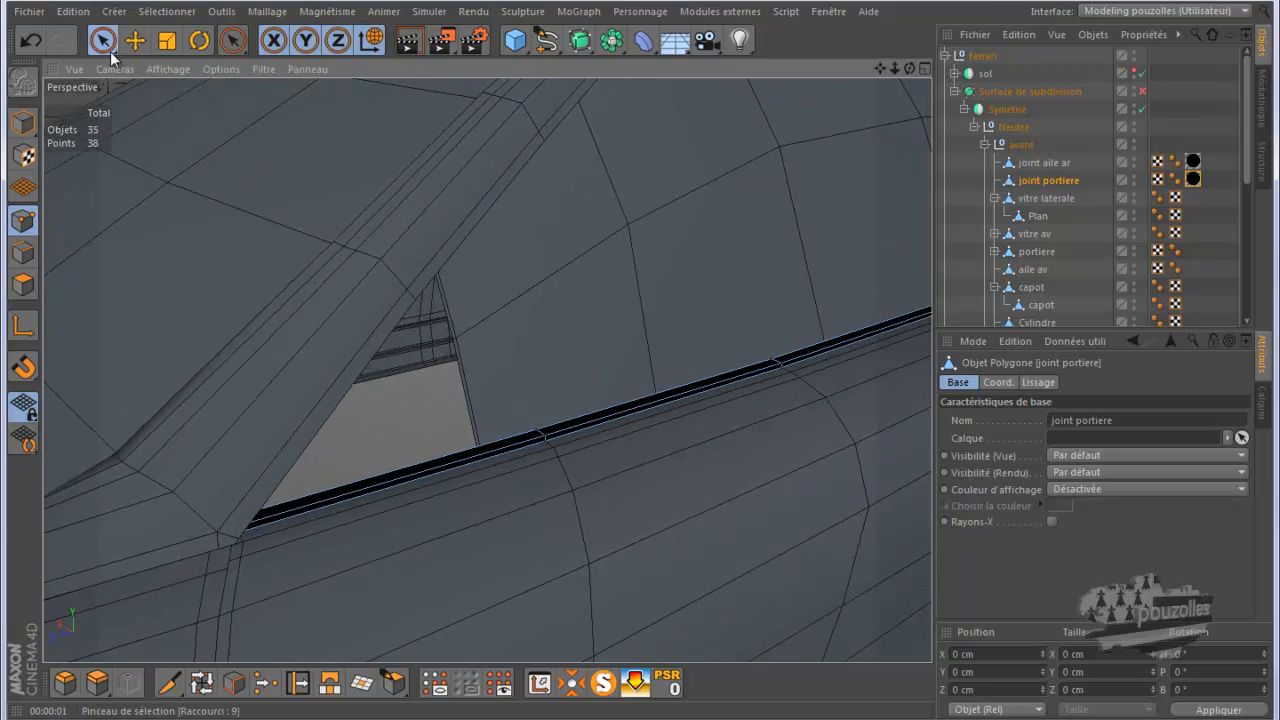
{"action": "left_click", "coordinate": [135, 40]}
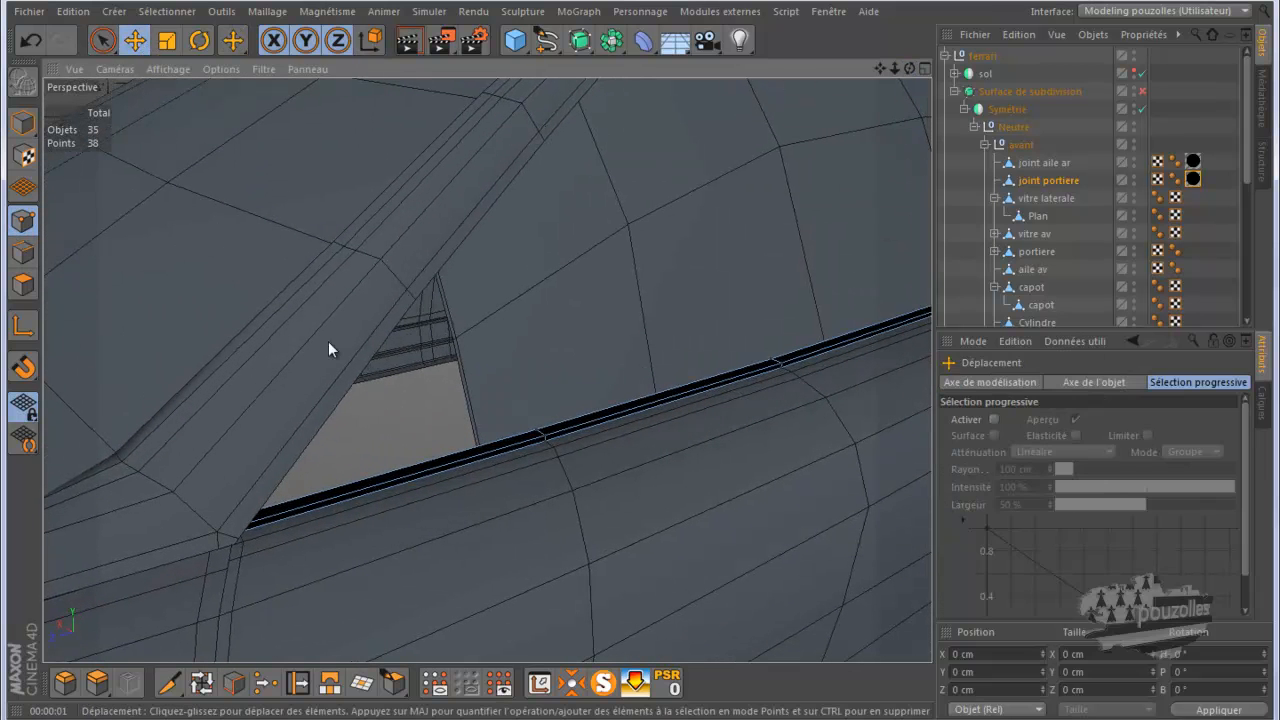
{"action": "left_click", "coordinate": [226, 533]}
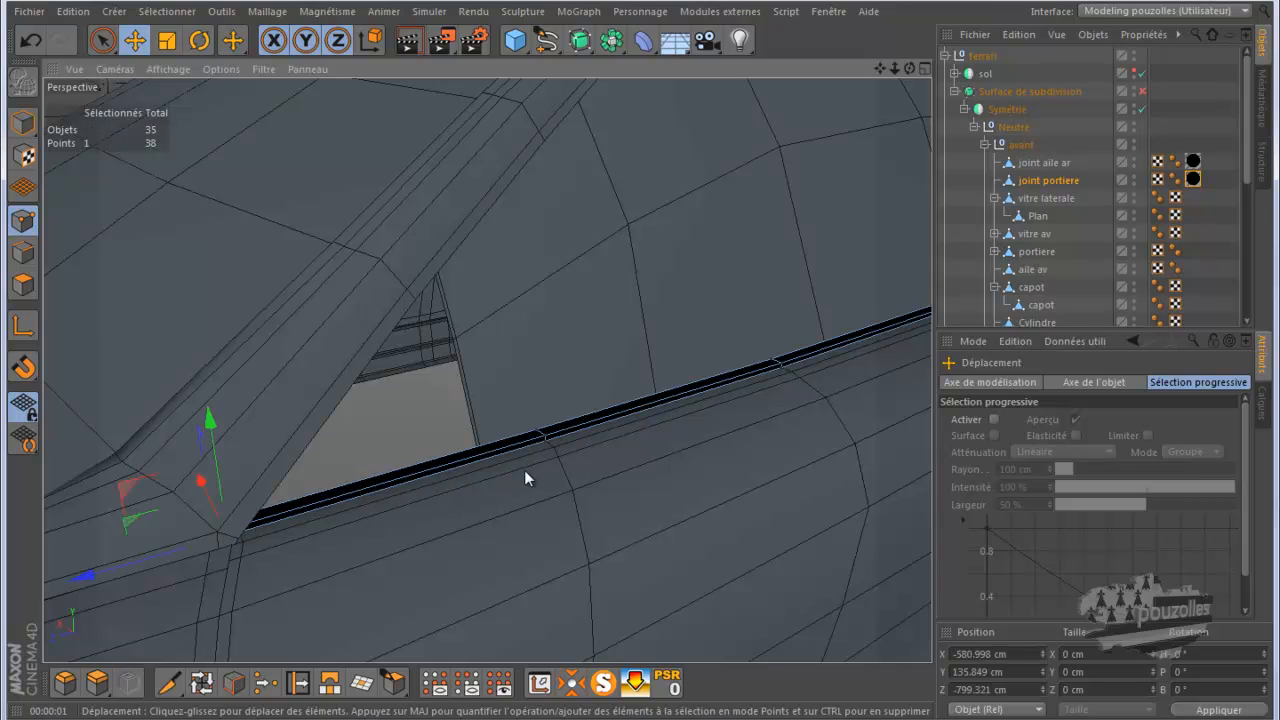
{"action": "left_click", "coordinate": [544, 435], "text": "shift"}
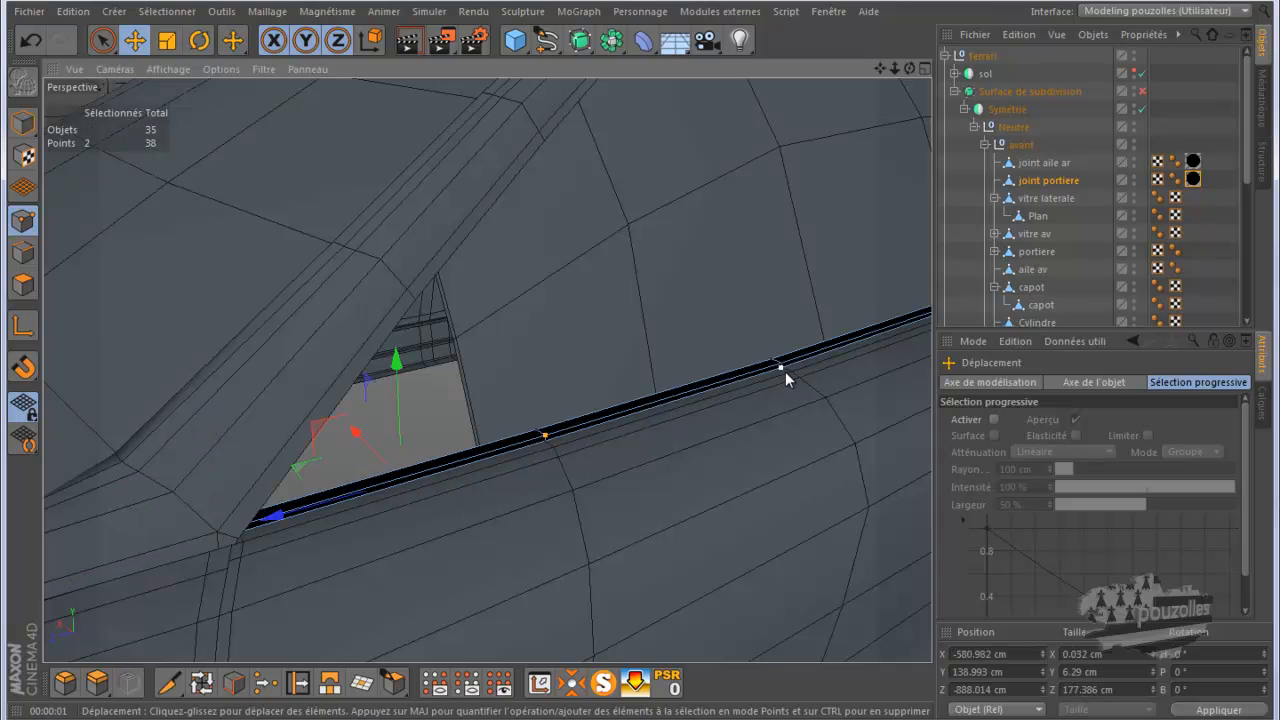
{"action": "left_click", "coordinate": [782, 363], "text": "shift"}
{"action": "left_click_drag", "start_coordinate": [880, 69], "coordinate": [722, 335]}
{"action": "scroll", "coordinate": [547, 417], "scroll_direction": "up", "scroll_amount": 3}
{"action": "left_click", "coordinate": [264, 476], "text": "shift"}
{"action": "left_click", "coordinate": [486, 403], "text": "shift"}
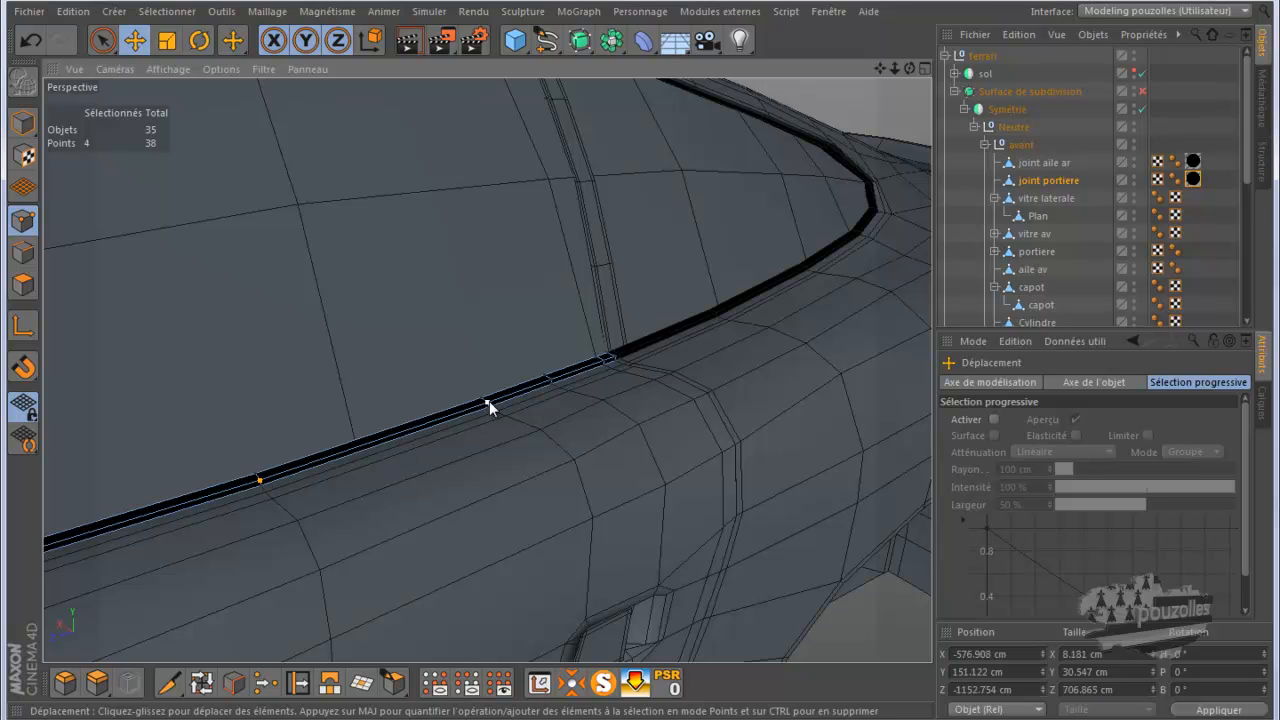
{"action": "left_click", "coordinate": [551, 378], "text": "shift"}
{"action": "left_click", "coordinate": [607, 360], "text": "shift"}
{"action": "left_click_drag", "start_coordinate": [801, 266], "coordinate": [829, 258], "text": "alt"}
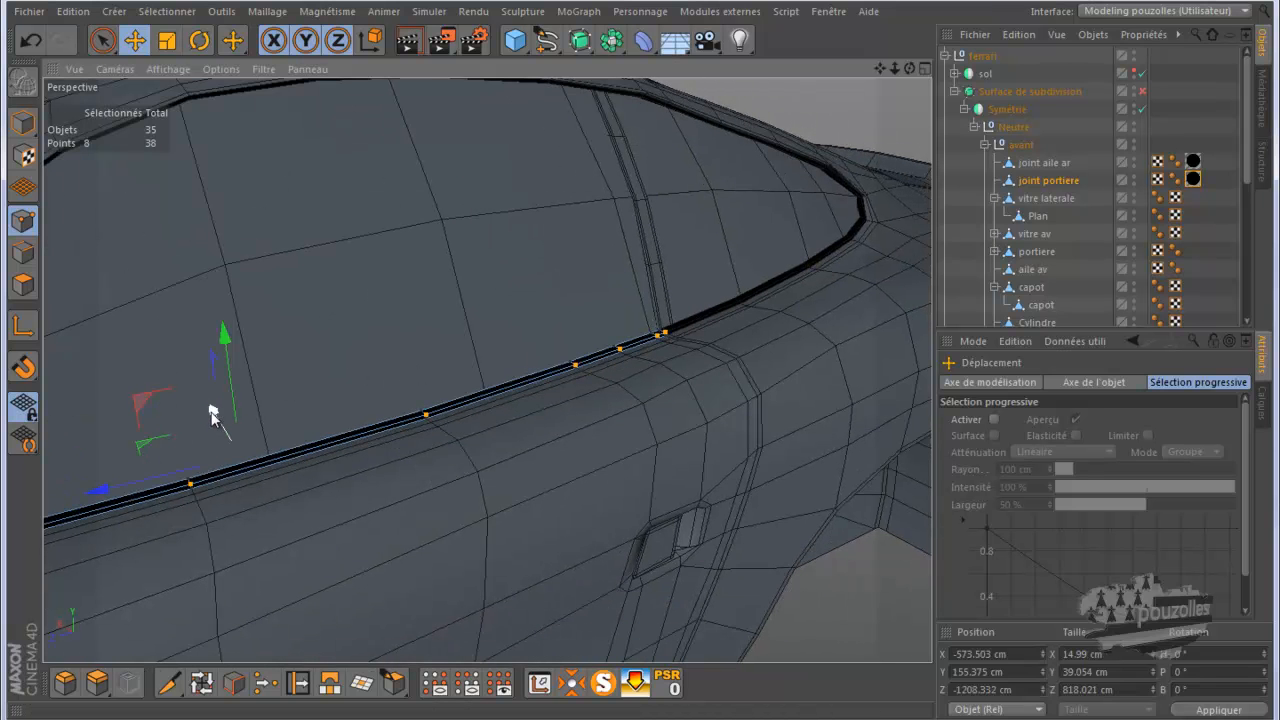
{"action": "left_click_drag", "start_coordinate": [210, 412], "coordinate": [214, 420]}
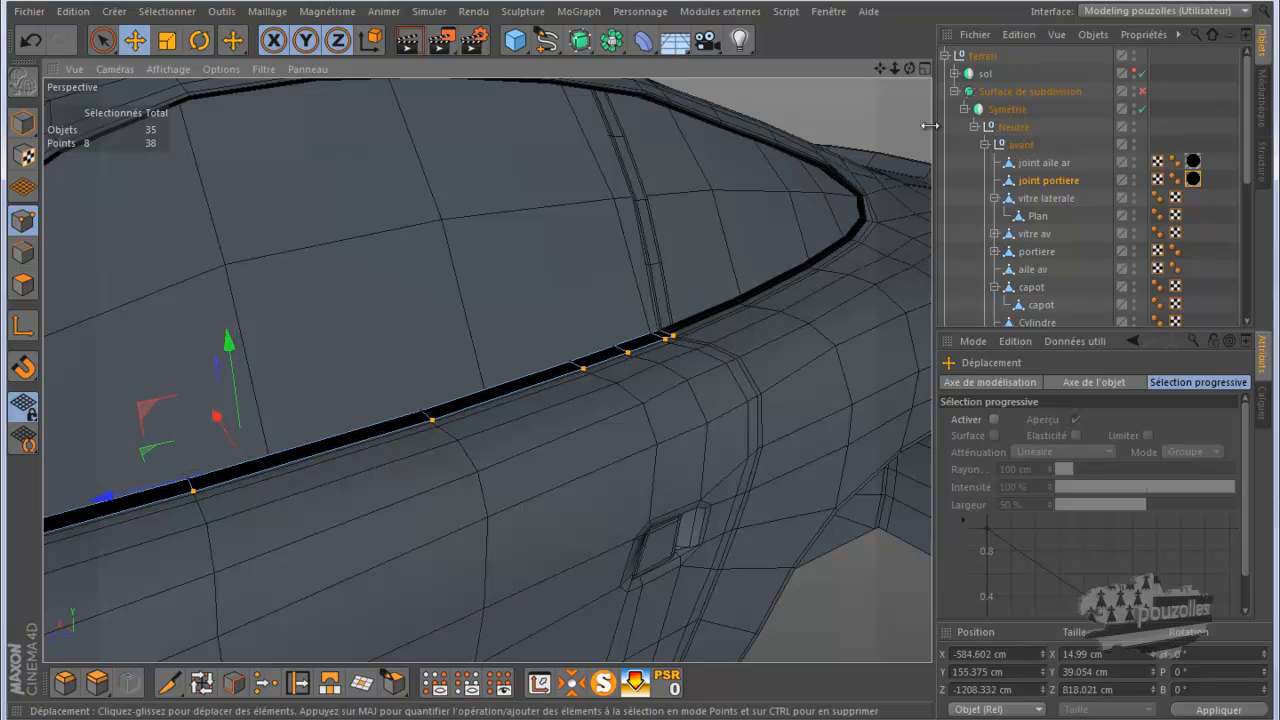
Lower joint portiere's selected outer edge points about 4 cm along the Y axis and inspect the fit against the door.
{"action": "mouse_move", "coordinate": [648, 361]}
{"action": "left_mouse_down", "text": "alt"}
{"action": "mouse_move", "coordinate": [671, 354]}
{"action": "mouse_move", "coordinate": [642, 361]}
{"action": "left_mouse_up", "text": "alt"}
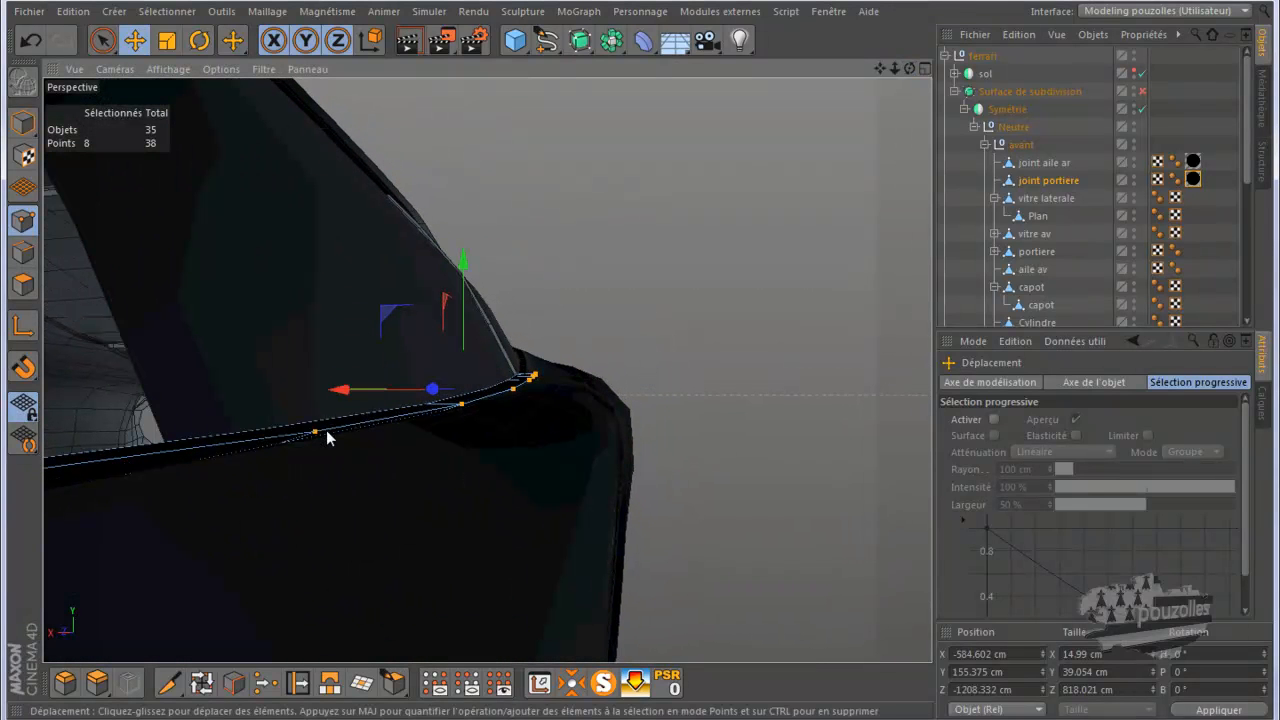
{"action": "left_click_drag", "start_coordinate": [463, 262], "coordinate": [468, 271]}
{"action": "left_click_drag", "start_coordinate": [792, 233], "coordinate": [889, 235], "text": "alt"}
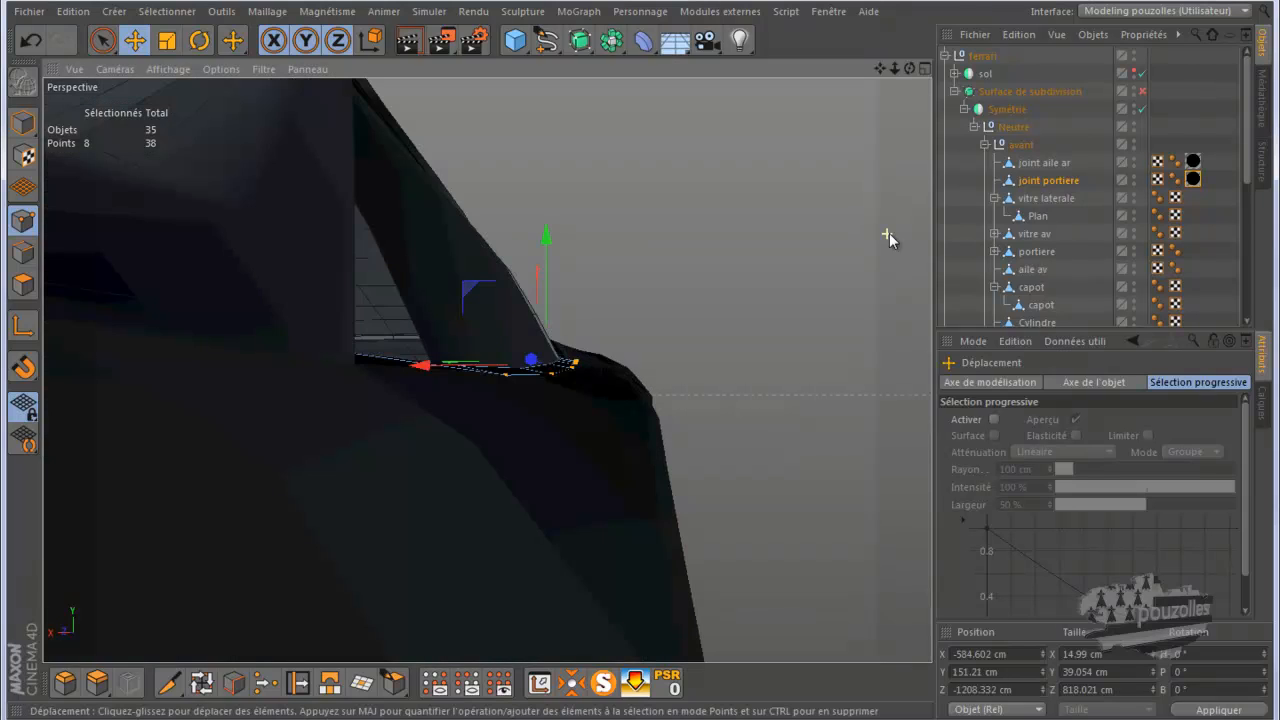
{"action": "key", "text": "s"}
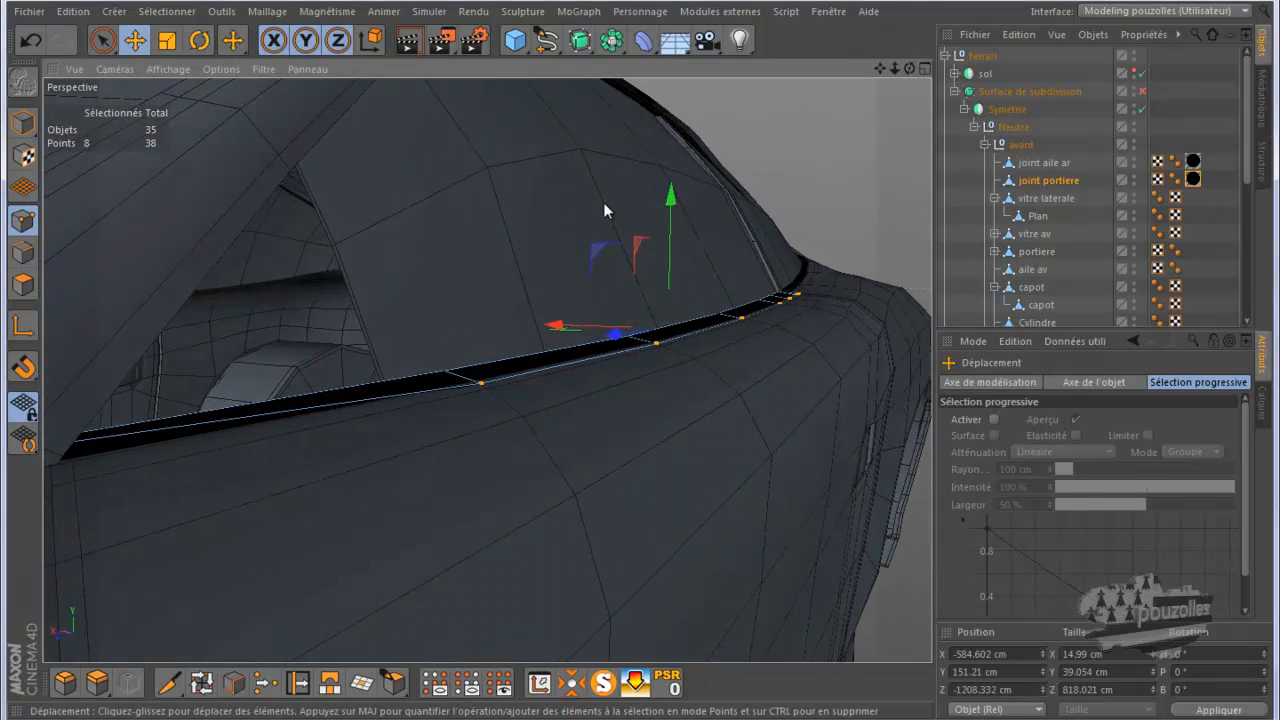
{"action": "left_click_drag", "start_coordinate": [527, 355], "coordinate": [318, 398], "text": "alt"}
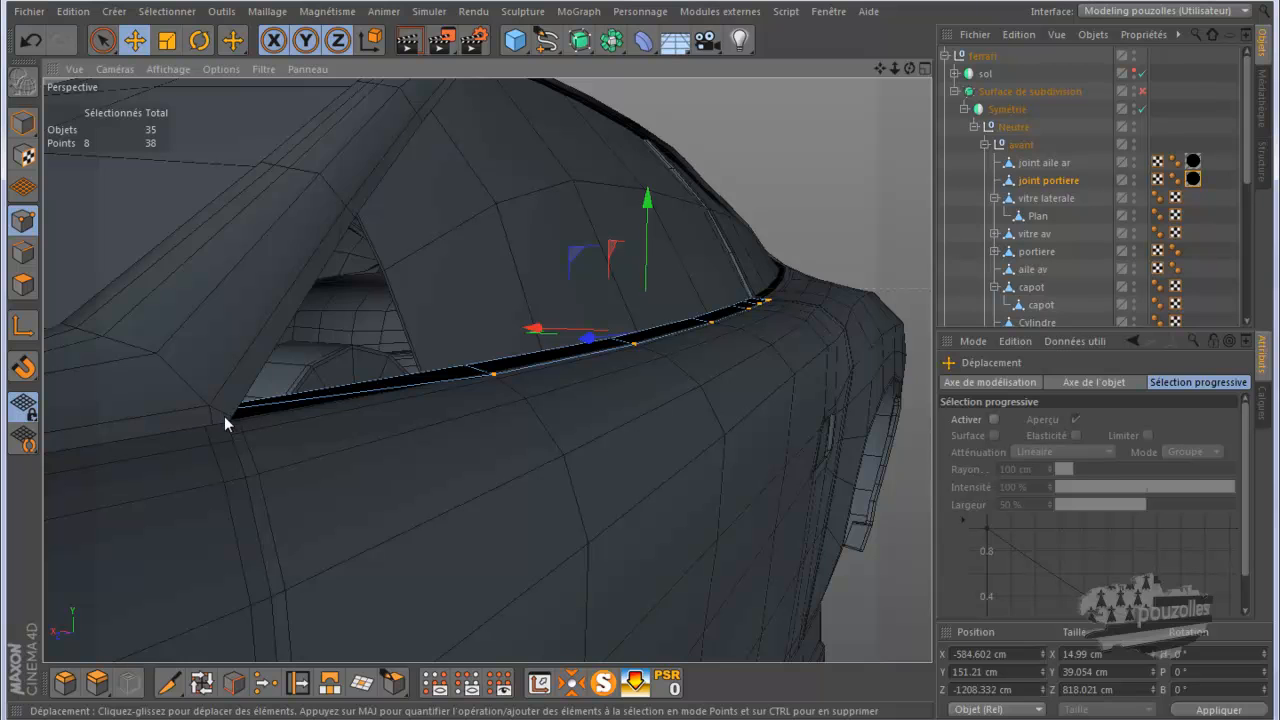
Isolate joint portiere to find the remaining point at its front tip, and move that point to about X -588.2 and Y 136 cm.
{"action": "left_click", "coordinate": [603, 683]}
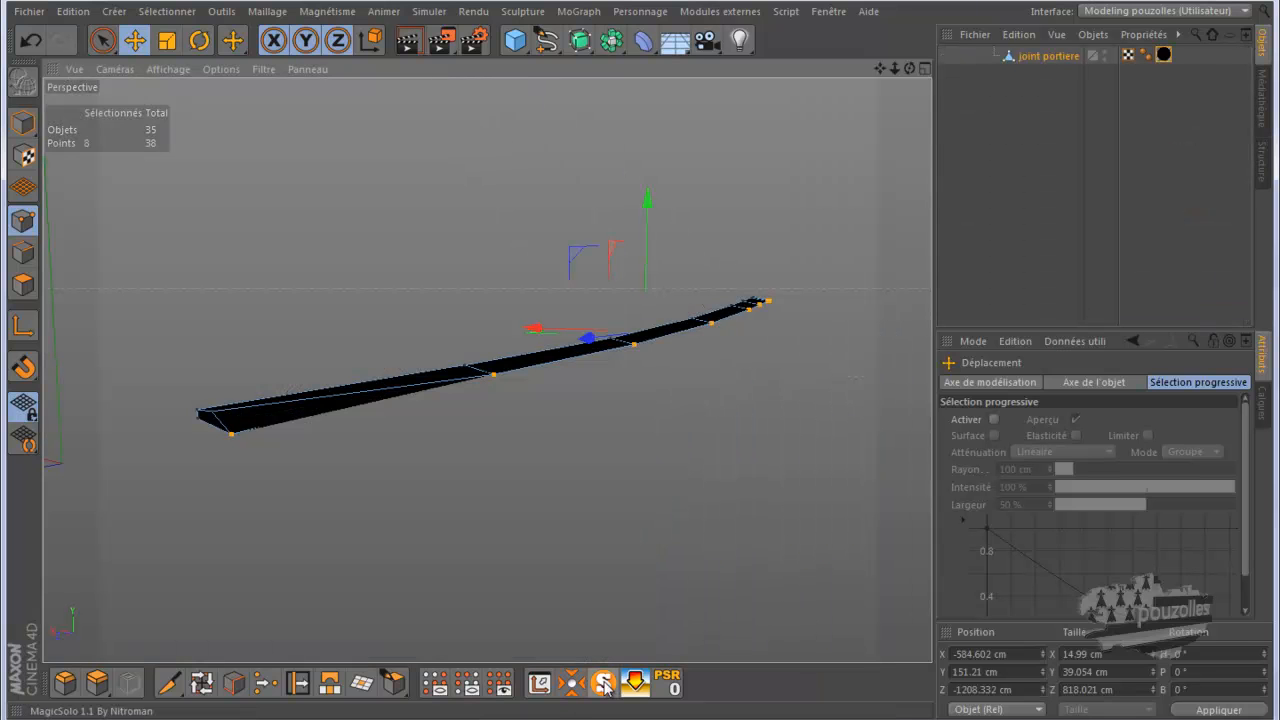
{"action": "left_click", "coordinate": [213, 413]}
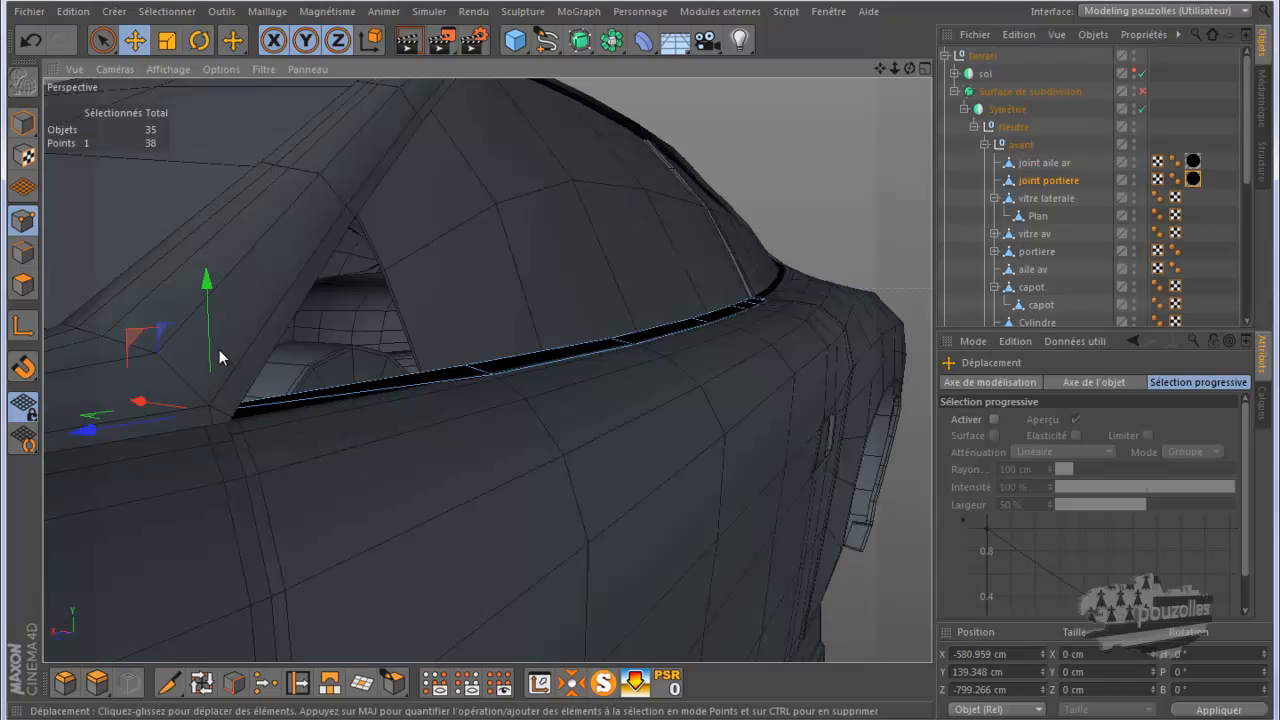
{"action": "left_click_drag", "start_coordinate": [153, 402], "coordinate": [162, 414]}
{"action": "mouse_move", "coordinate": [220, 286]}
{"action": "left_mouse_down"}
{"action": "mouse_move", "coordinate": [215, 300]}
{"action": "mouse_move", "coordinate": [218, 290]}
{"action": "left_mouse_up"}
Examine the widened joint portiere strip from its front tip along the door and from the side.
{"action": "scroll", "coordinate": [635, 365], "scroll_direction": "up", "scroll_amount": 6}
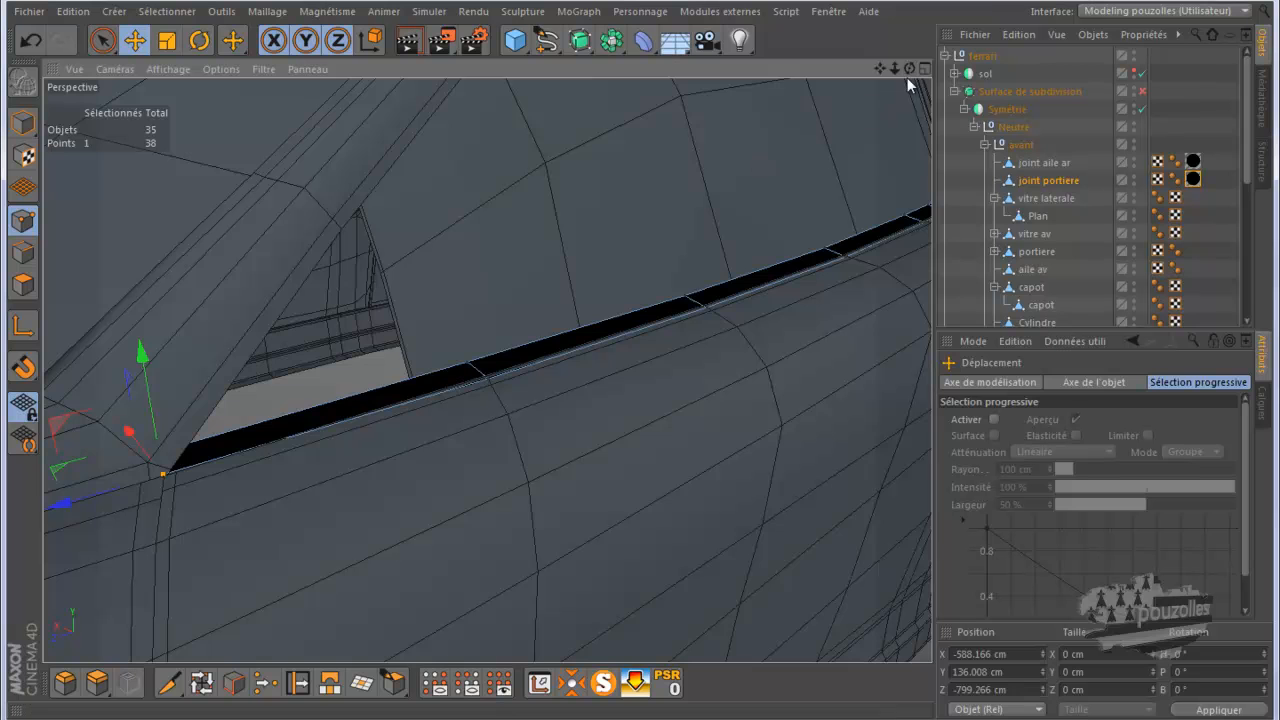
{"action": "left_click_drag", "start_coordinate": [643, 361], "coordinate": [737, 152], "text": "alt"}
{"action": "left_click_drag", "start_coordinate": [503, 377], "coordinate": [471, 316], "text": "alt"}
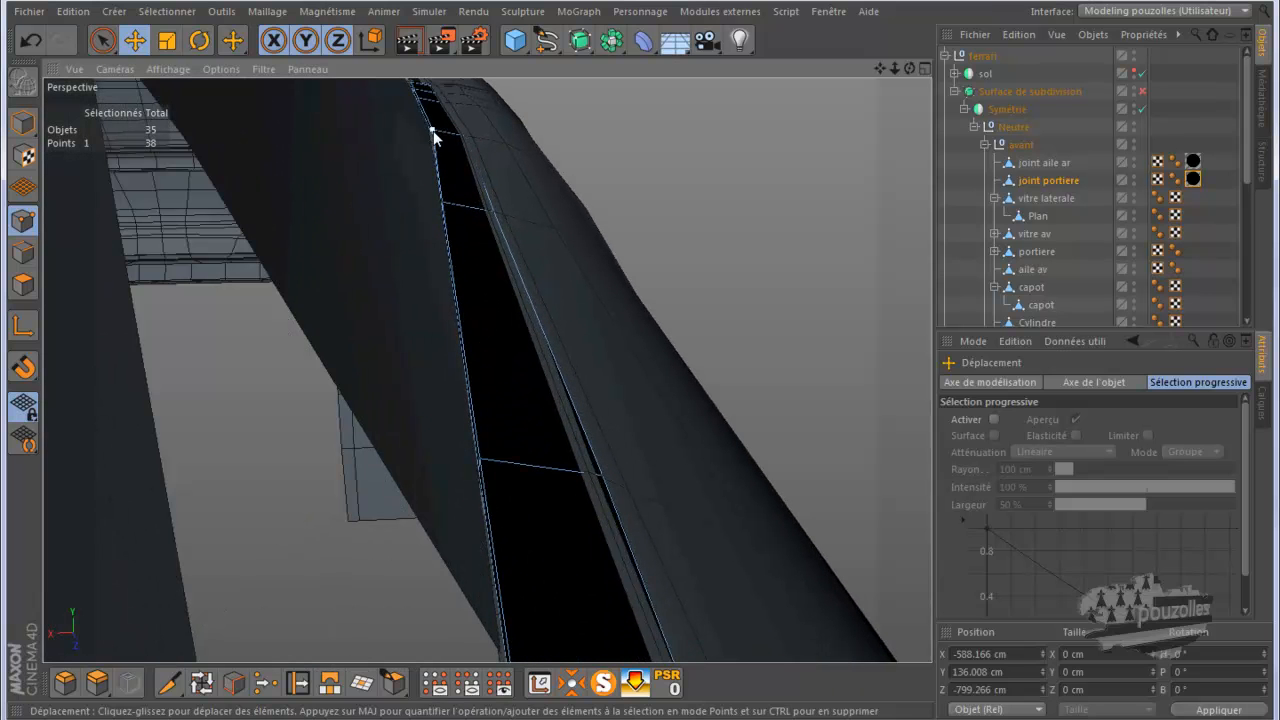
{"action": "left_click_drag", "start_coordinate": [614, 209], "coordinate": [812, 129], "text": "alt"}
{"action": "left_click_drag", "start_coordinate": [907, 69], "coordinate": [741, 169]}
{"action": "left_click_drag", "start_coordinate": [640, 247], "coordinate": [108, 408], "text": "alt"}
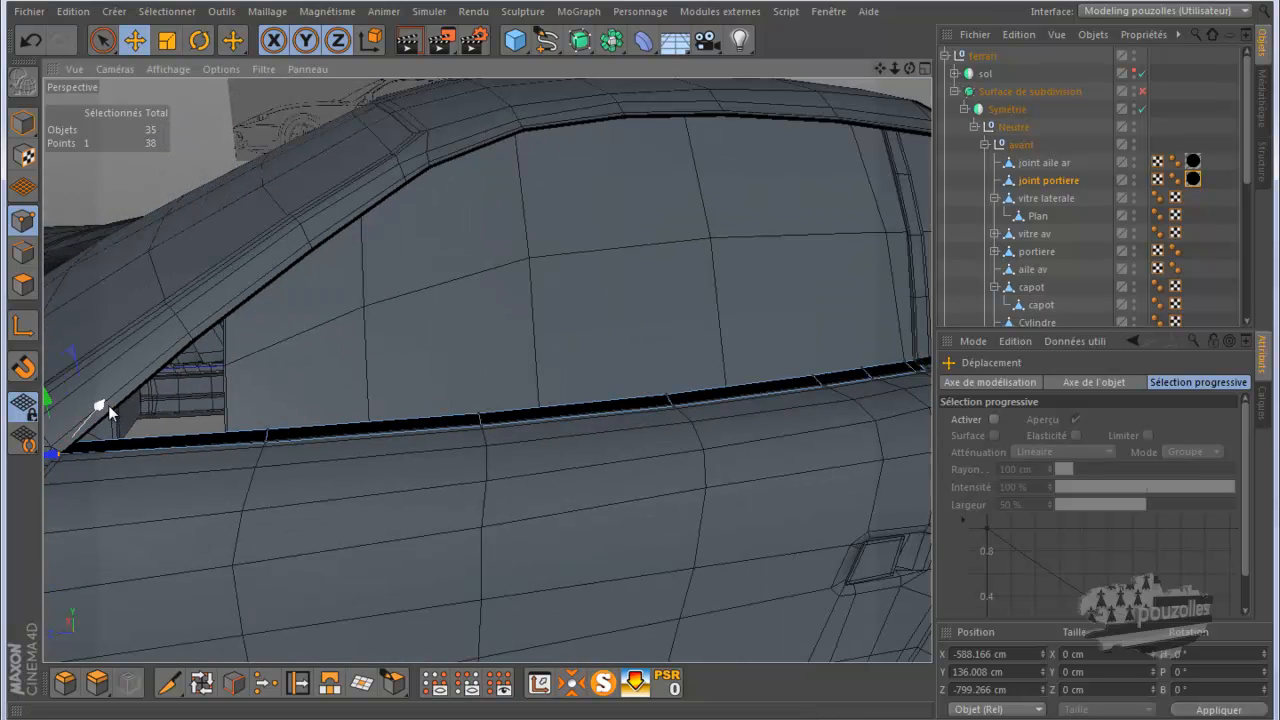
Select the six points along joint aile ar's lower outer edge, from its junction with joint portiere to the rear corner.
{"action": "mouse_move", "coordinate": [880, 65]}
{"action": "left_mouse_down"}
{"action": "mouse_move", "coordinate": [588, 371]}
{"action": "mouse_move", "coordinate": [635, 360]}
{"action": "mouse_move", "coordinate": [562, 402]}
{"action": "left_mouse_up"}
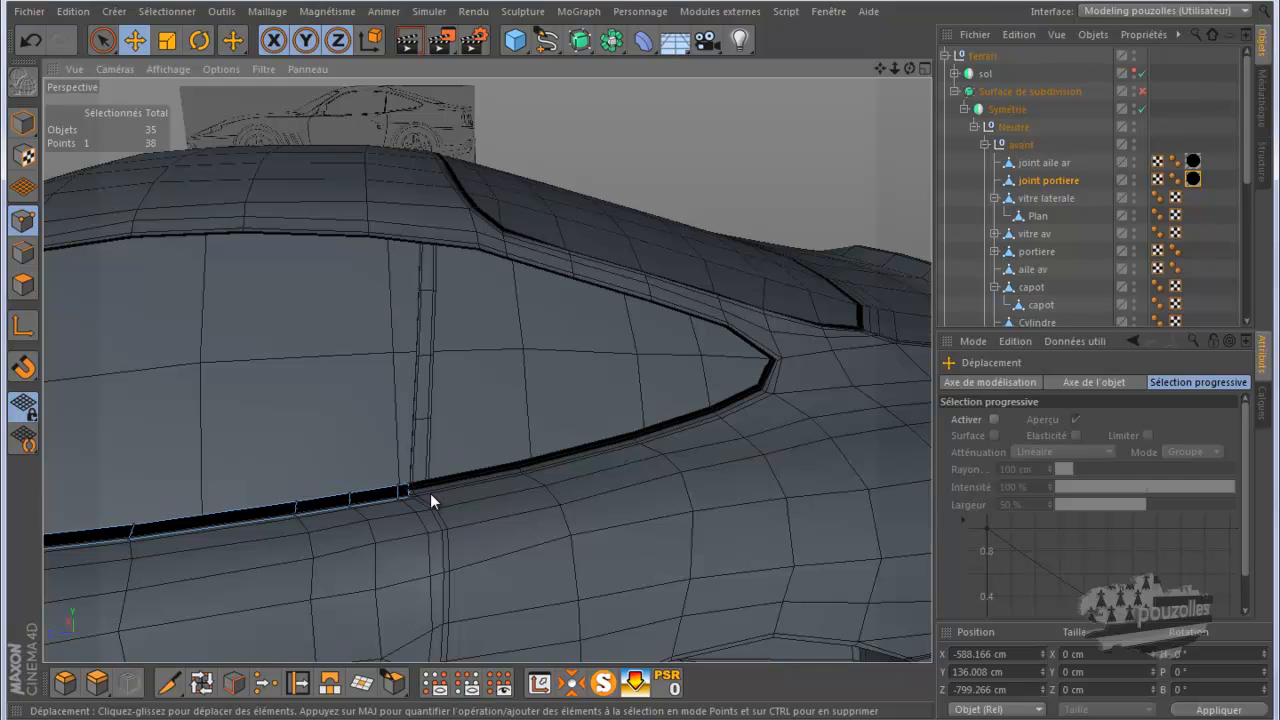
{"action": "scroll", "coordinate": [430, 493], "scroll_direction": "up", "scroll_amount": 6}
{"action": "scroll", "coordinate": [422, 497], "scroll_direction": "up", "scroll_amount": 5}
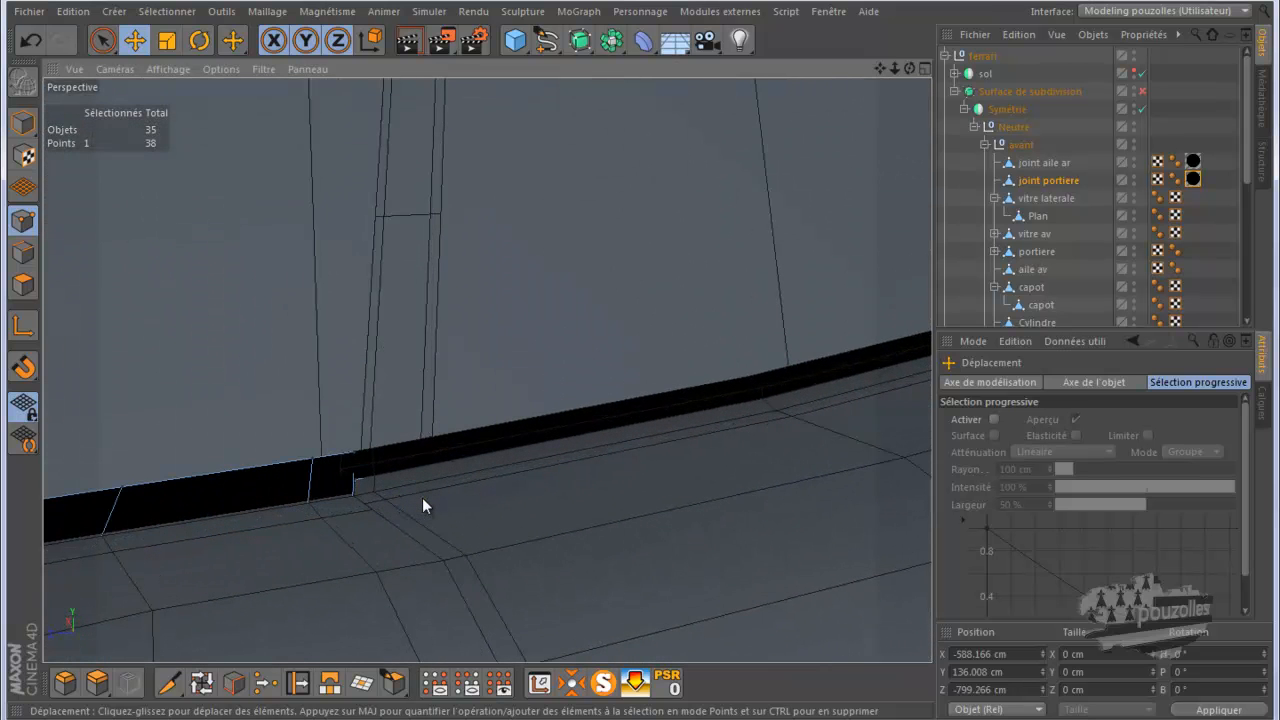
{"action": "left_click", "coordinate": [1032, 166]}
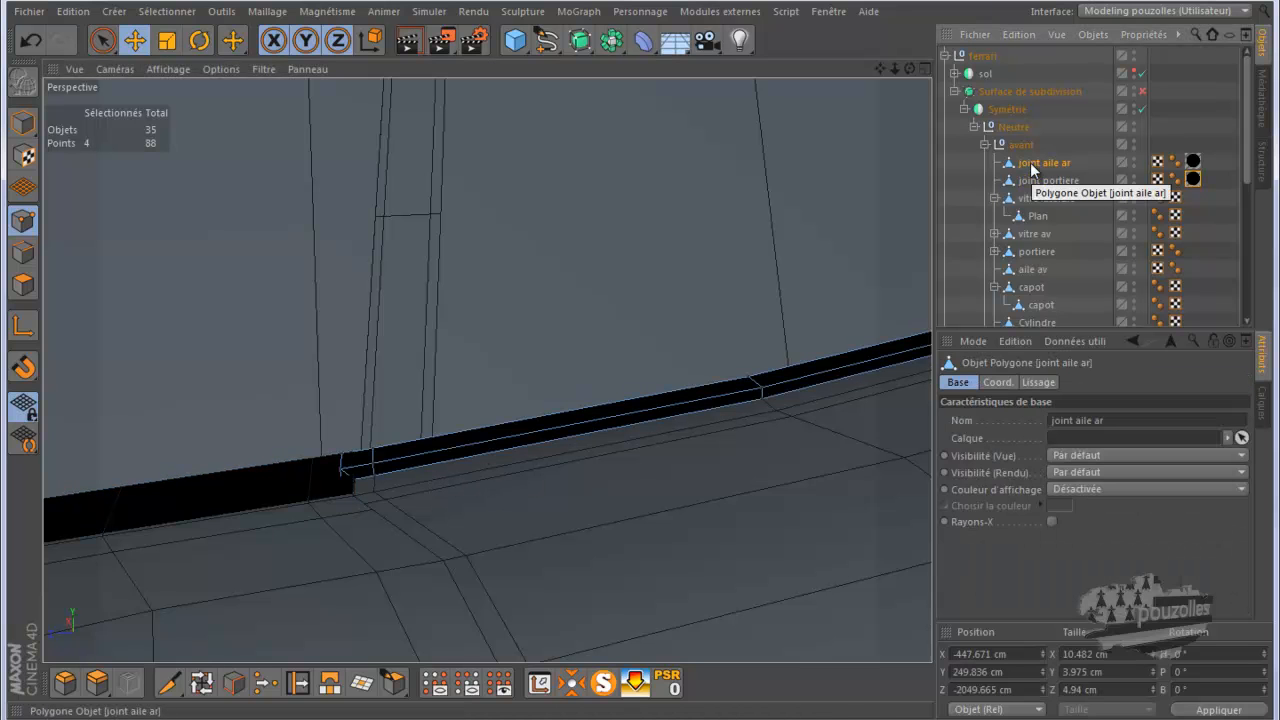
{"action": "left_click", "coordinate": [343, 469]}
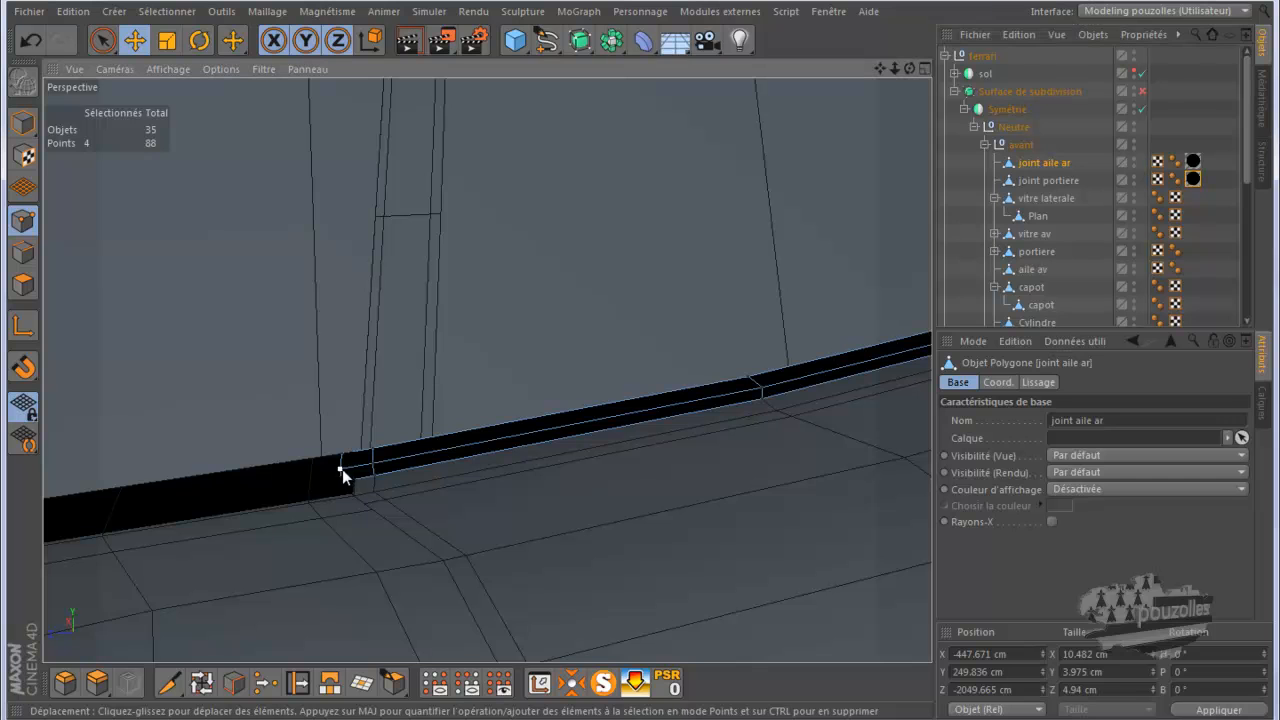
{"action": "left_click", "coordinate": [373, 466], "text": "shift"}
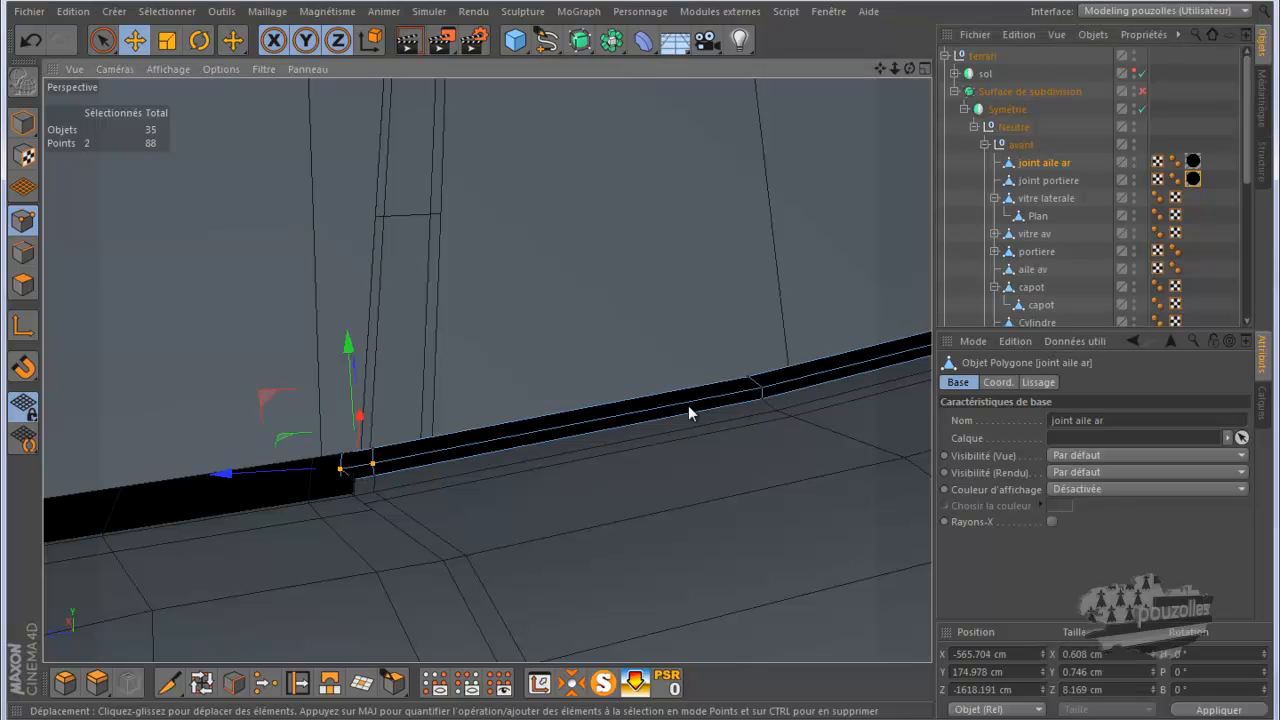
{"action": "left_click", "coordinate": [761, 388], "text": "shift"}
{"action": "left_click_drag", "start_coordinate": [877, 69], "coordinate": [822, 256]}
{"action": "left_click", "coordinate": [779, 355], "text": "shift"}
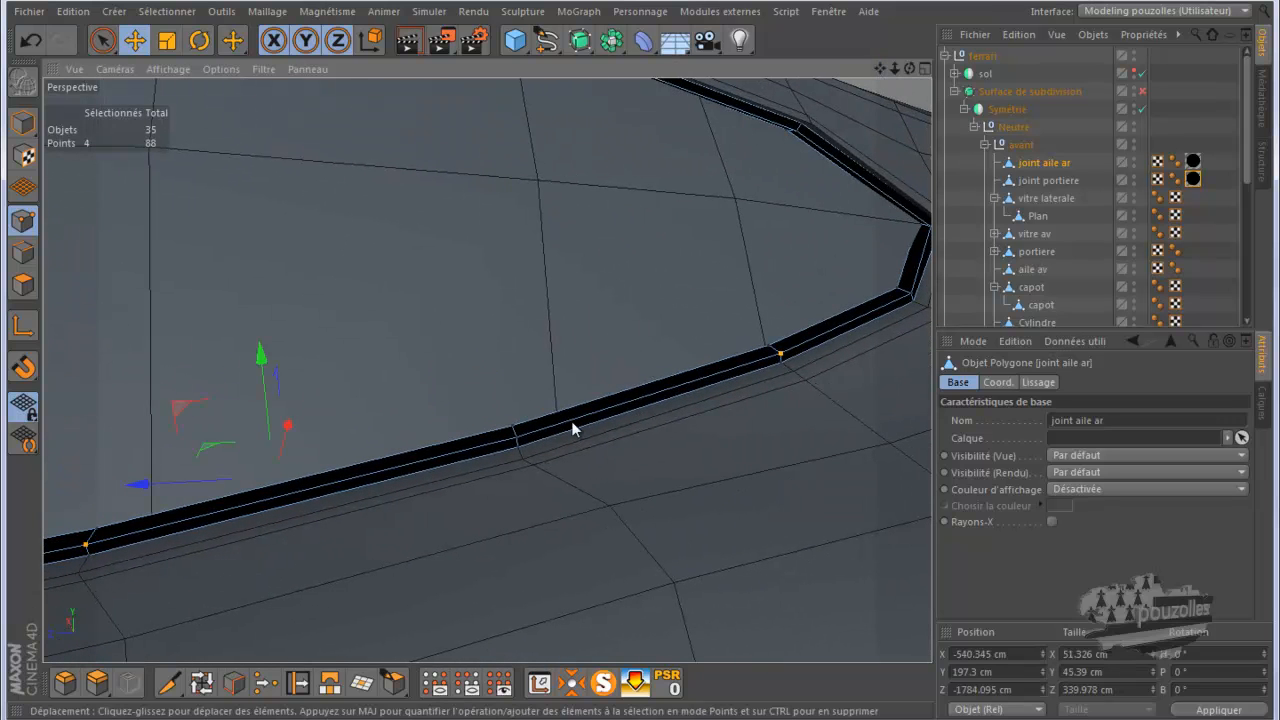
{"action": "left_click", "coordinate": [911, 295], "text": "shift"}
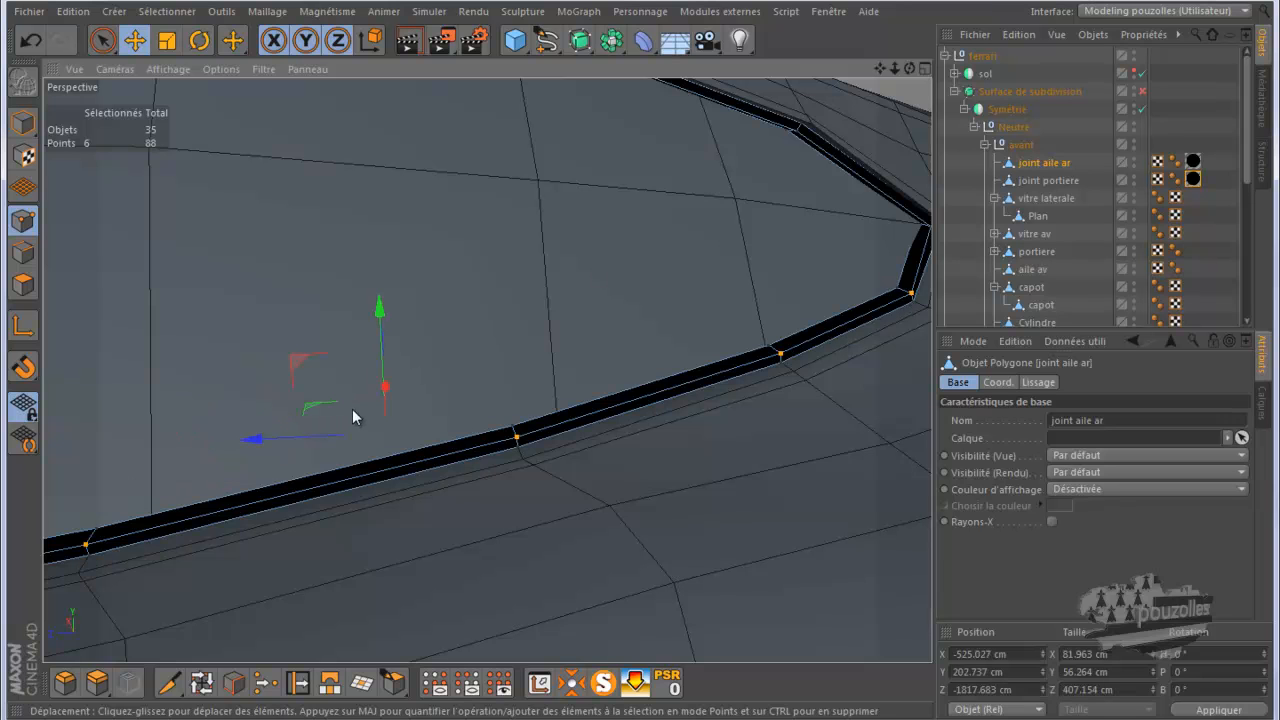
Move the selected joint aile ar edge points outward to about X -531.4 cm and down to Y 199.4 cm.
{"action": "left_click_drag", "start_coordinate": [386, 406], "coordinate": [386, 421]}
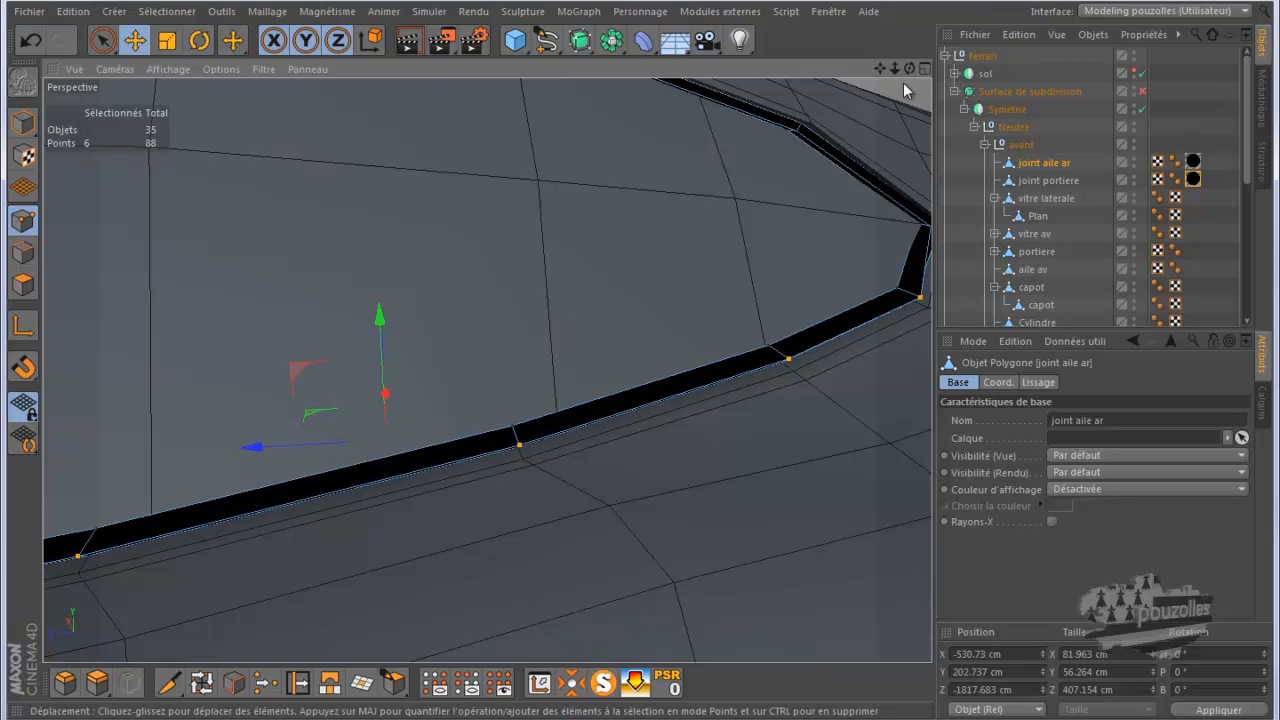
{"action": "left_click_drag", "start_coordinate": [881, 69], "coordinate": [649, 366]}
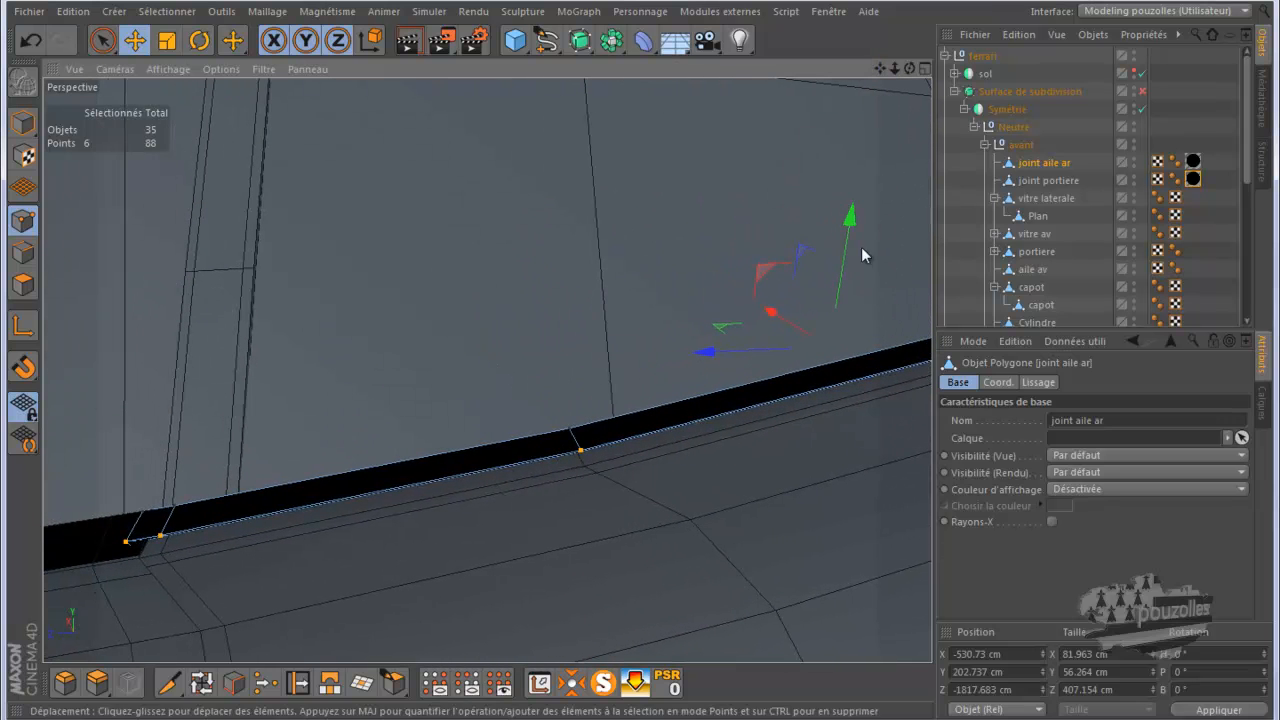
{"action": "left_click_drag", "start_coordinate": [849, 233], "coordinate": [849, 244]}
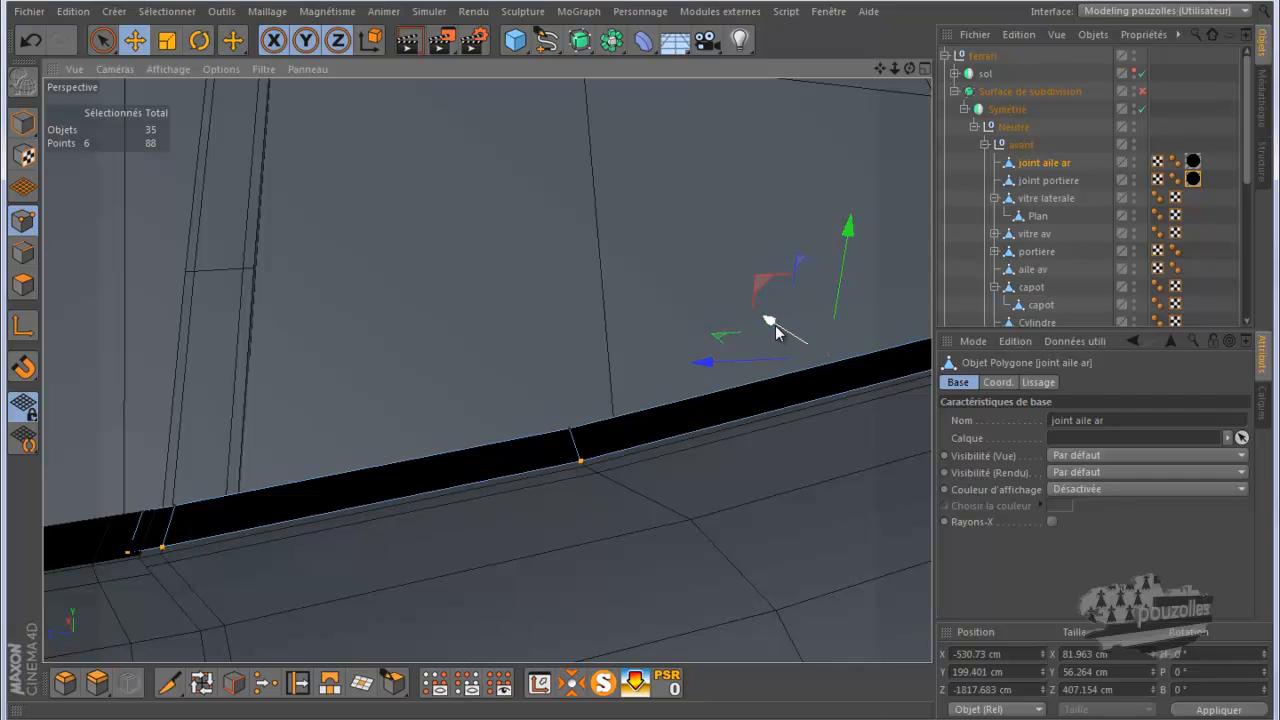
{"action": "left_click_drag", "start_coordinate": [776, 333], "coordinate": [778, 329]}
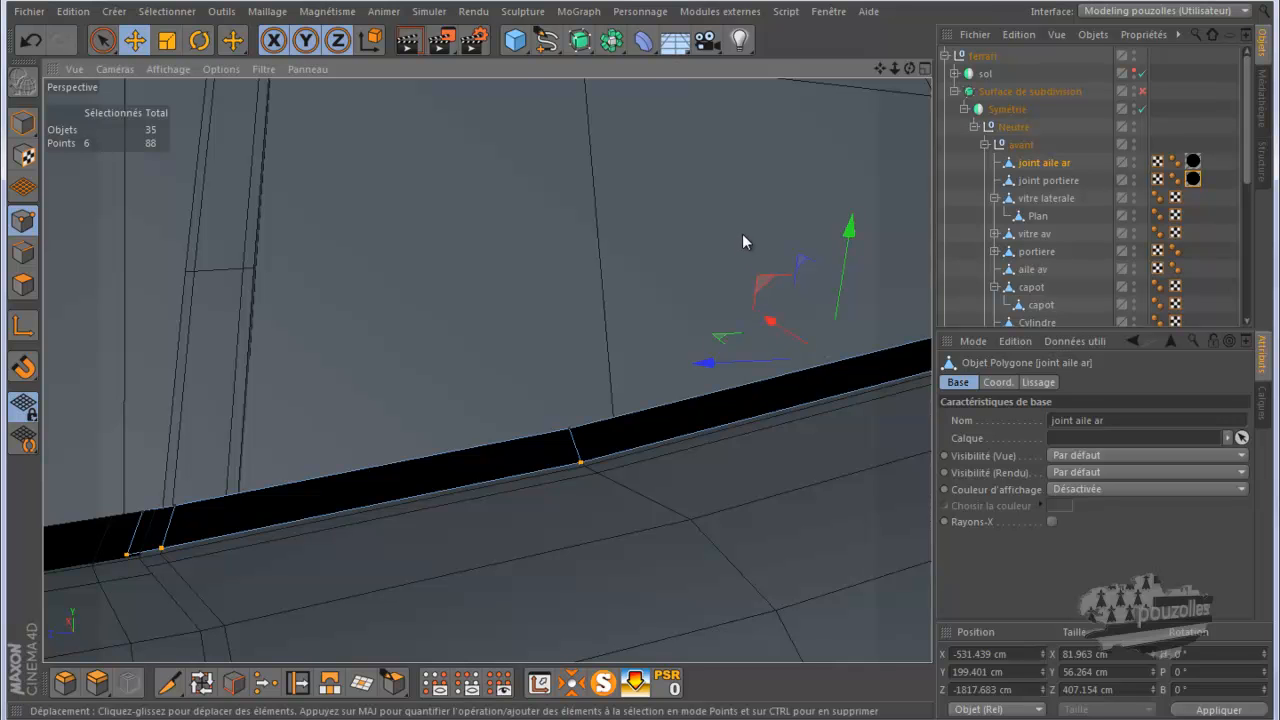
Check the junction of the two joint strips in preview renders with subdivision temporarily enabled, from the side and from the front.
{"action": "scroll", "coordinate": [742, 235], "scroll_direction": "down", "scroll_amount": 5}
{"action": "scroll", "coordinate": [818, 293], "scroll_direction": "down", "scroll_amount": 4}
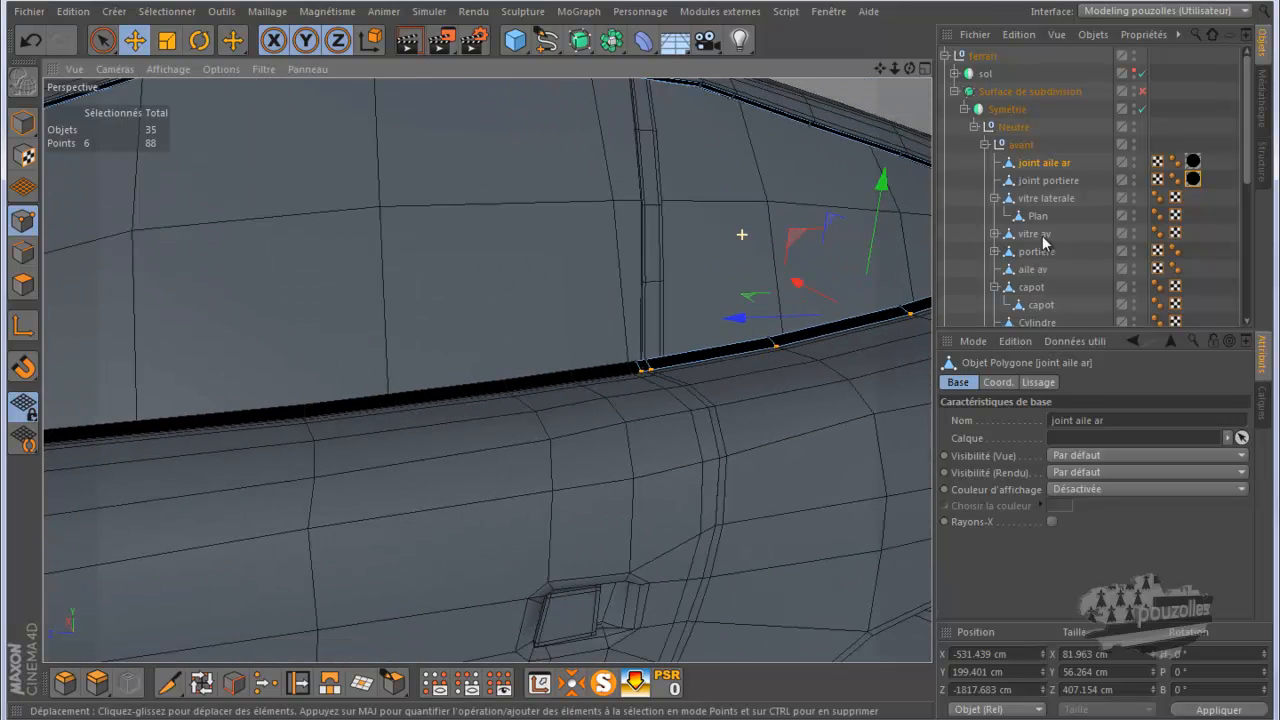
{"action": "left_click", "coordinate": [1142, 92]}
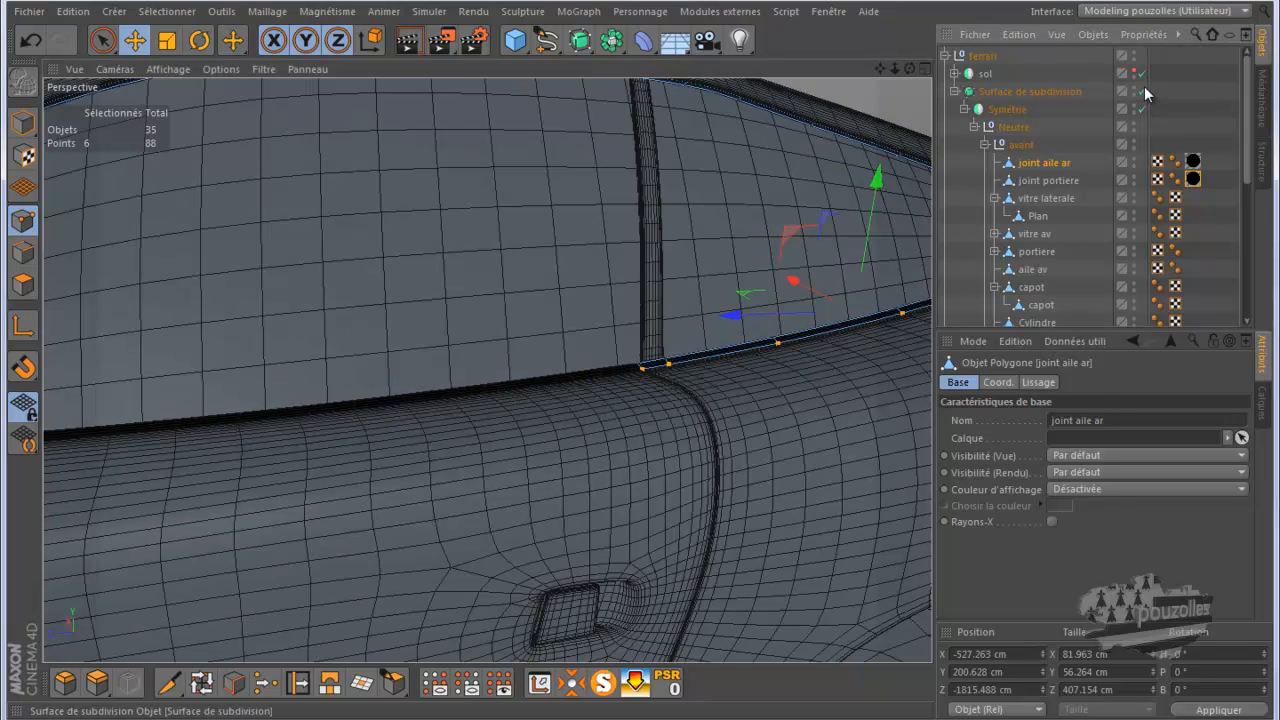
{"action": "left_click", "coordinate": [407, 40]}
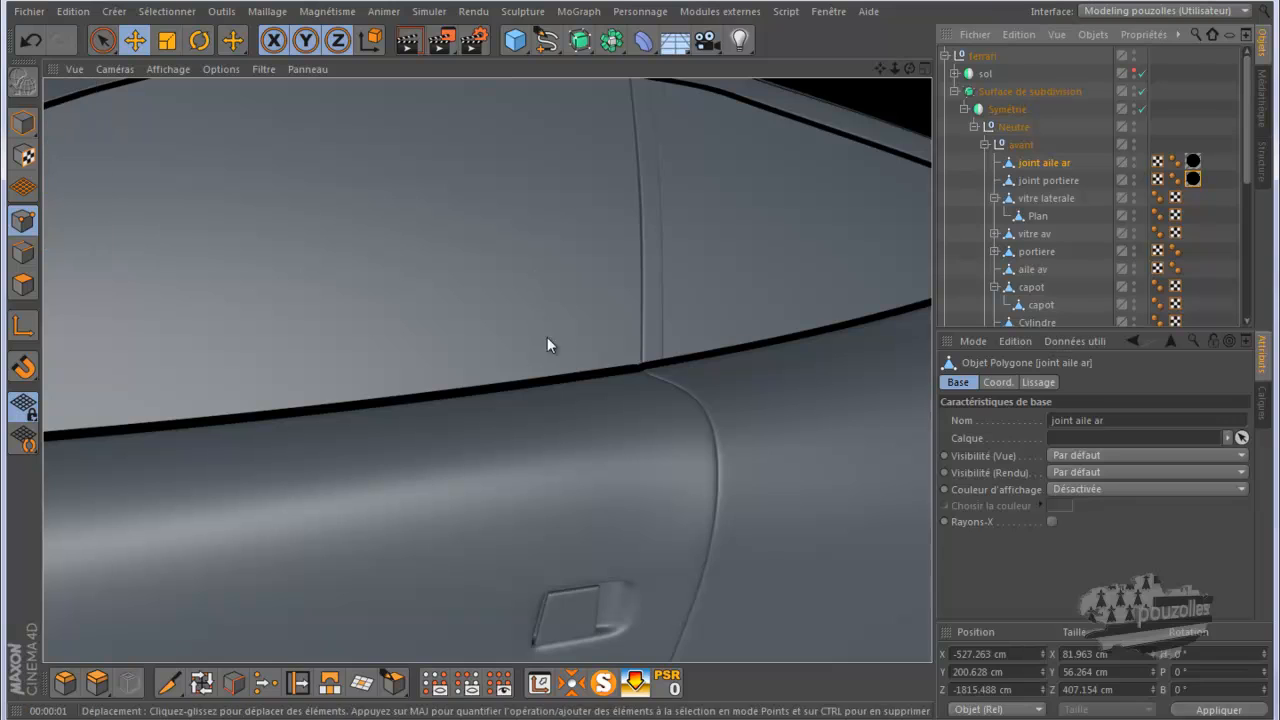
{"action": "left_click_drag", "start_coordinate": [649, 361], "coordinate": [650, 362], "text": "alt"}
{"action": "left_click", "coordinate": [408, 42]}
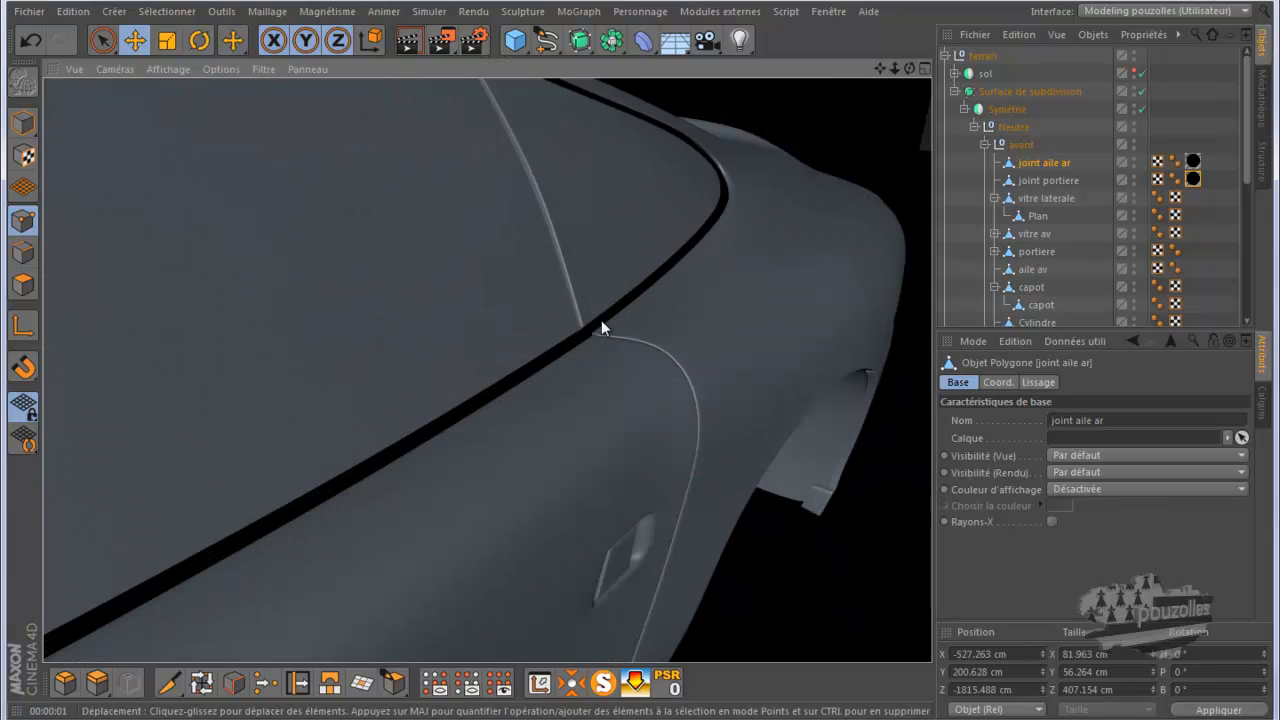
{"action": "left_click", "coordinate": [1142, 91]}
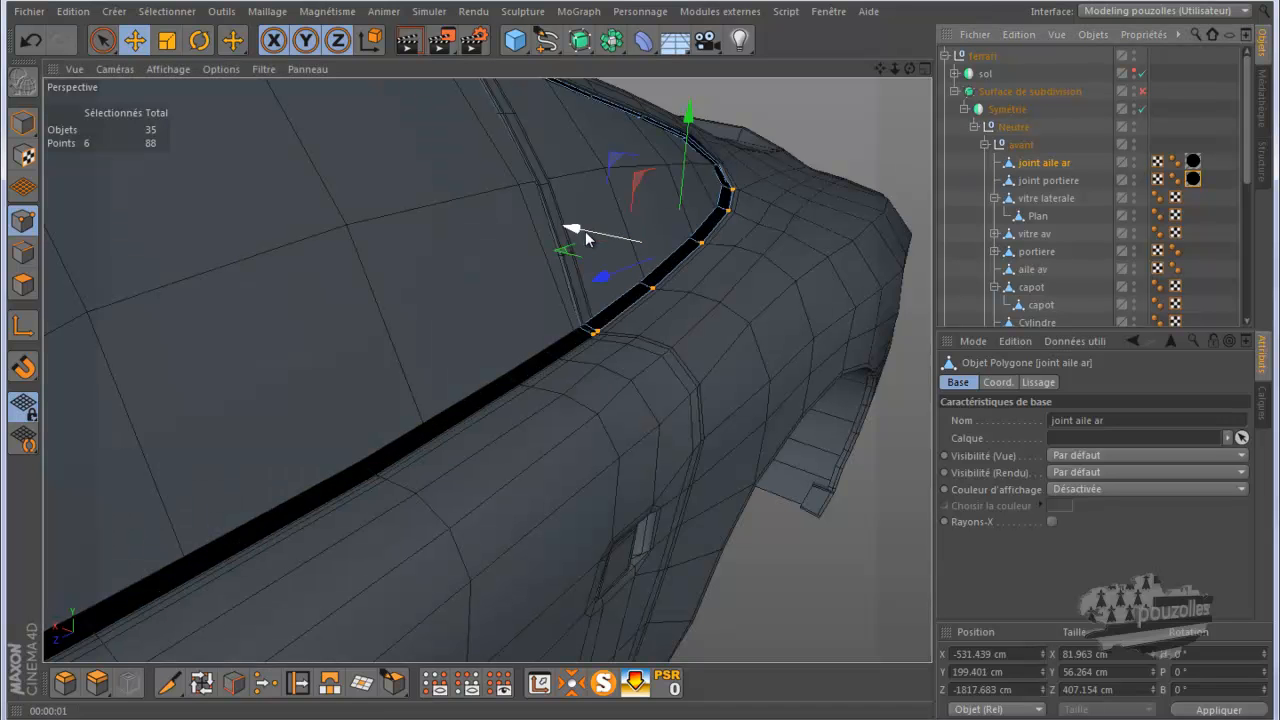
Move joint aile ar's selected edge points outward to about X -532.8 cm and render the junction with subdivision enabled.
{"action": "scroll", "coordinate": [605, 258], "scroll_direction": "up", "scroll_amount": 5}
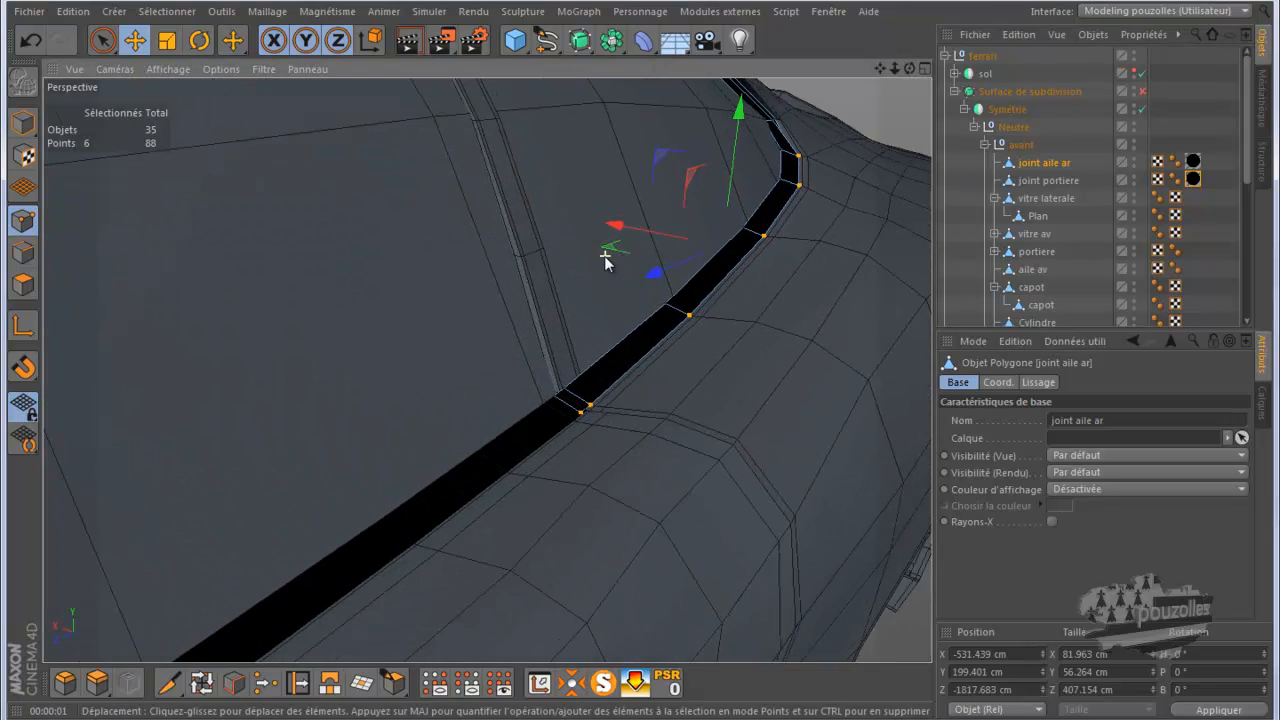
{"action": "scroll", "coordinate": [605, 260], "scroll_direction": "up", "scroll_amount": 2}
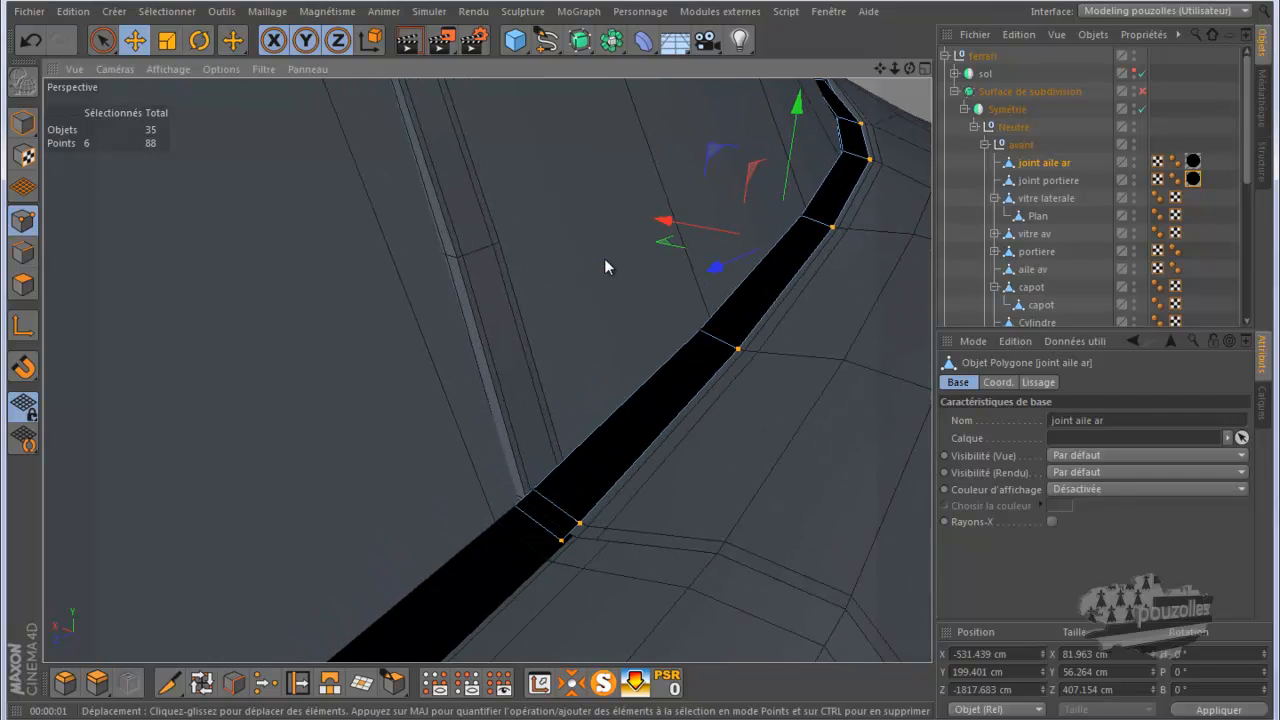
{"action": "left_click_drag", "start_coordinate": [662, 221], "coordinate": [665, 221]}
{"action": "scroll", "coordinate": [667, 220], "scroll_direction": "down", "scroll_amount": 3}
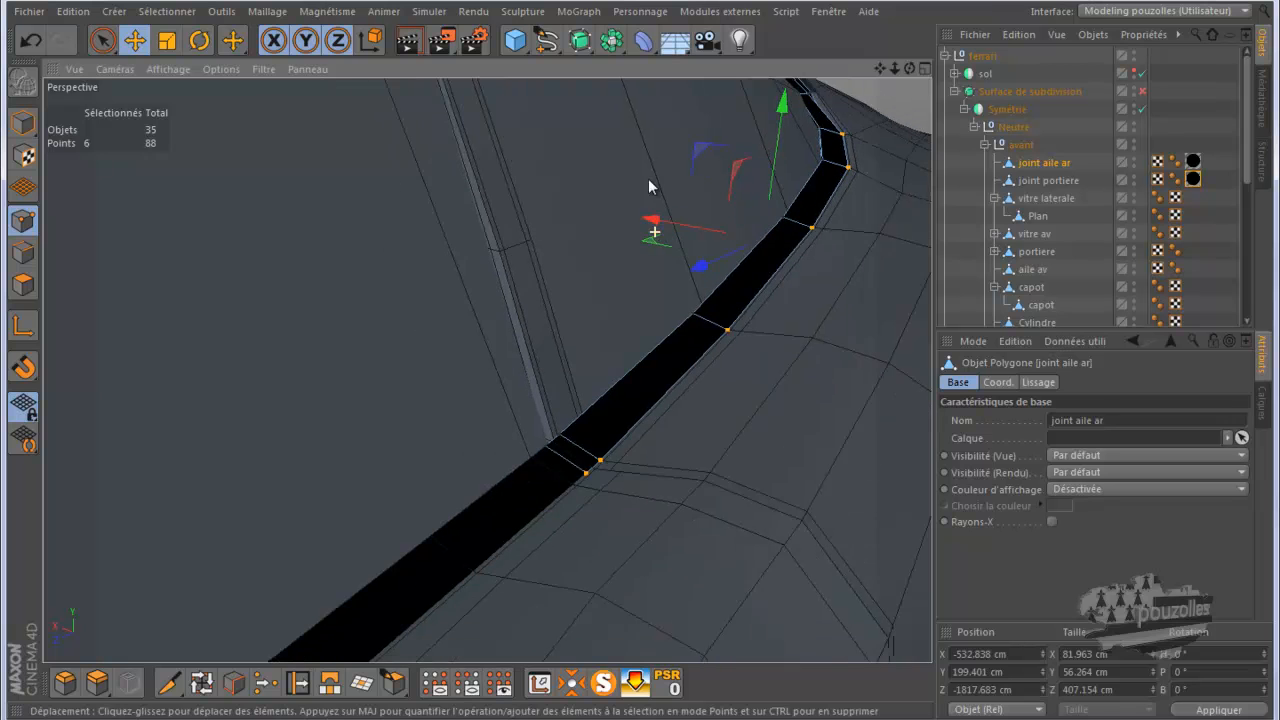
{"action": "left_click", "coordinate": [1142, 92]}
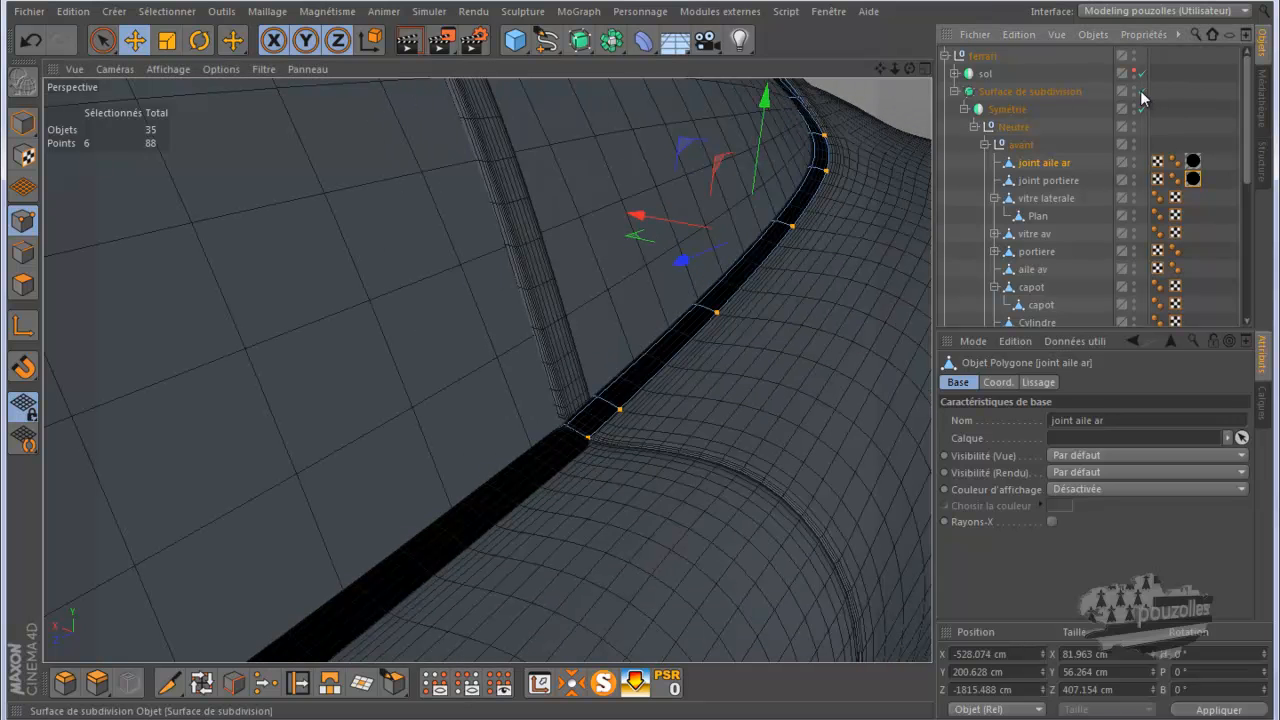
{"action": "left_click", "coordinate": [410, 42]}
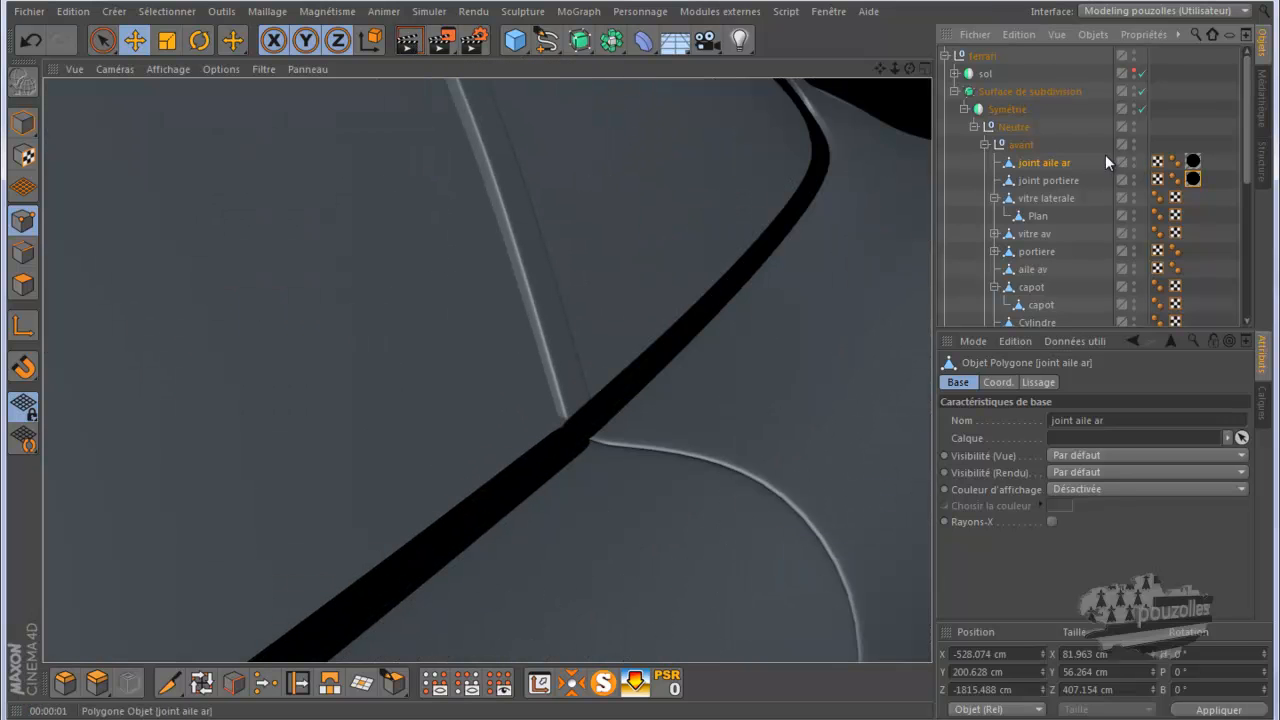
Disable subdivision and select joint portiere and joint aile ar together to compare how their ends meet at the door pillar.
{"action": "left_click", "coordinate": [1045, 181]}
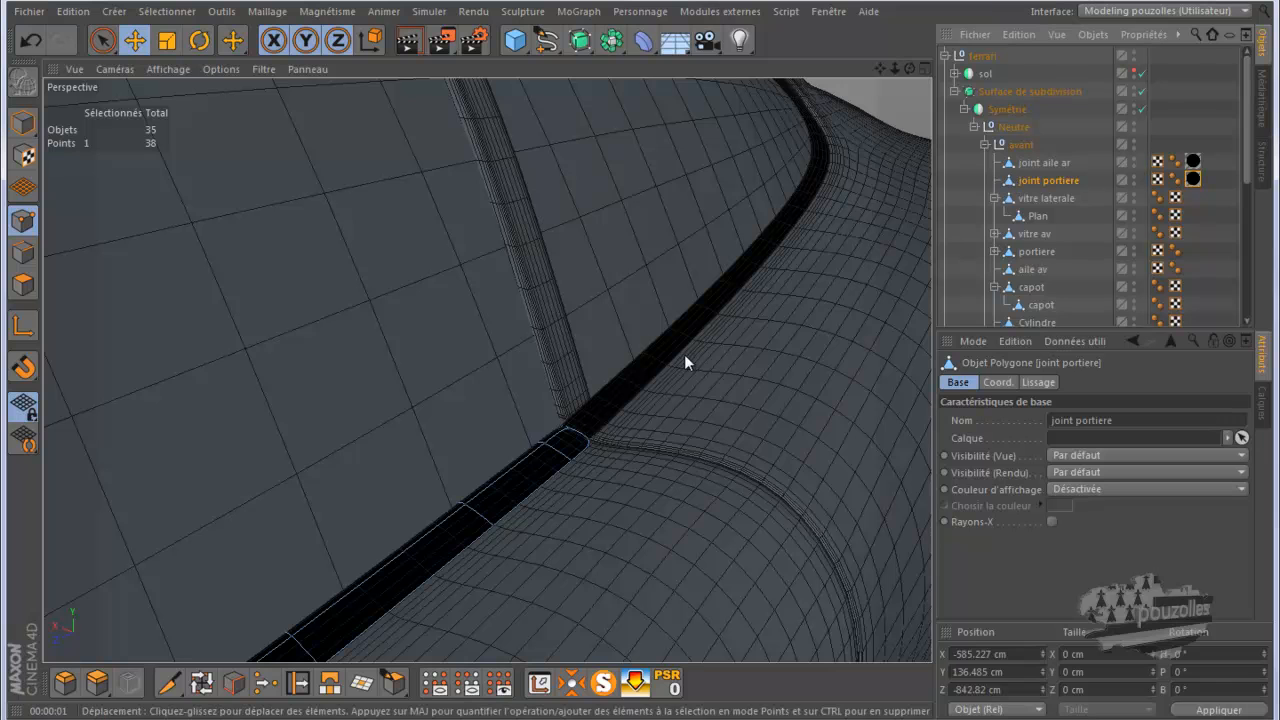
{"action": "left_click", "coordinate": [1141, 91]}
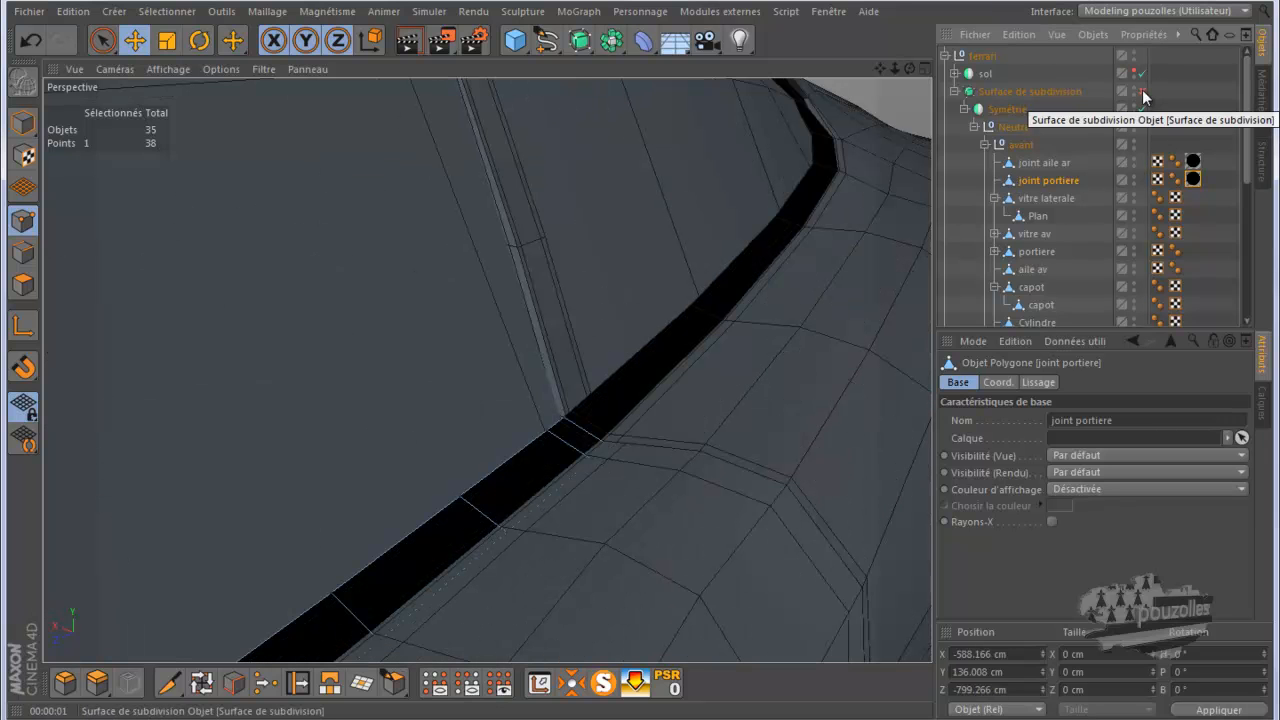
{"action": "left_click", "coordinate": [1052, 164], "text": "ctrl"}
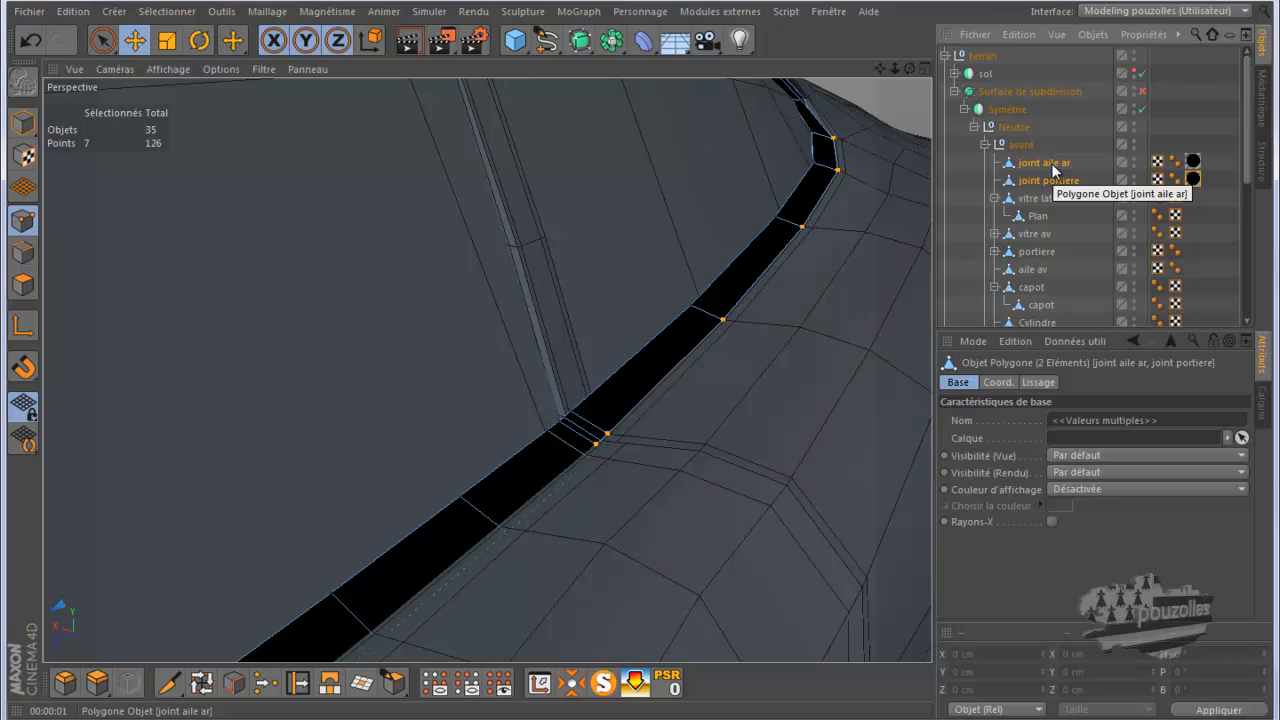
{"action": "left_click_drag", "start_coordinate": [909, 68], "coordinate": [638, 362]}
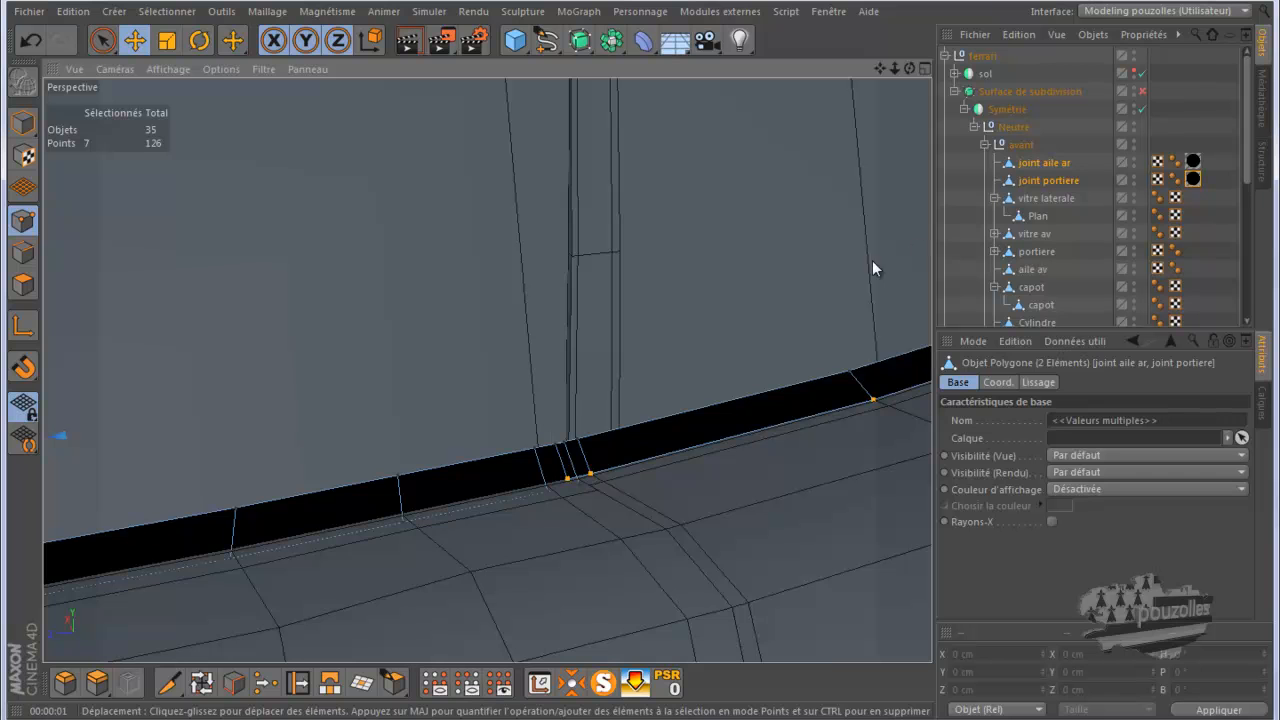
Select the eight points at joint aile ar's front end, beside joint portiere, with the selection brush.
{"action": "left_click", "coordinate": [1040, 163]}
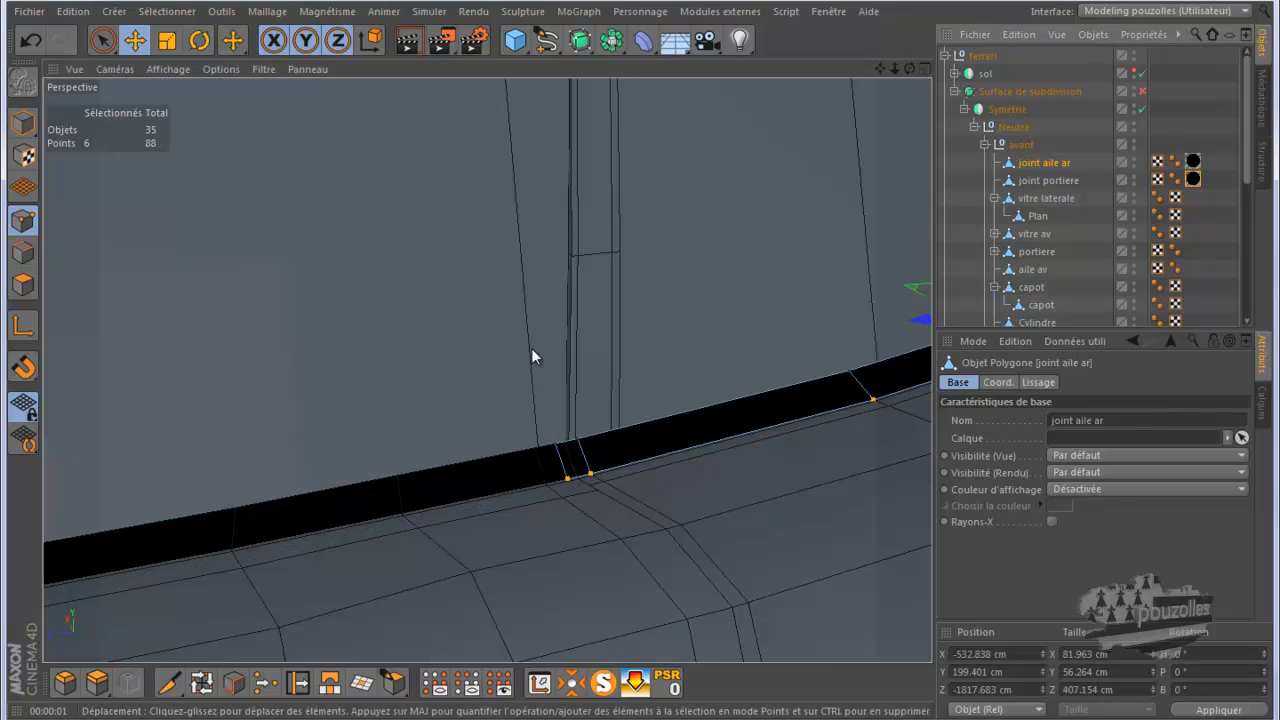
{"action": "key", "text": "9"}
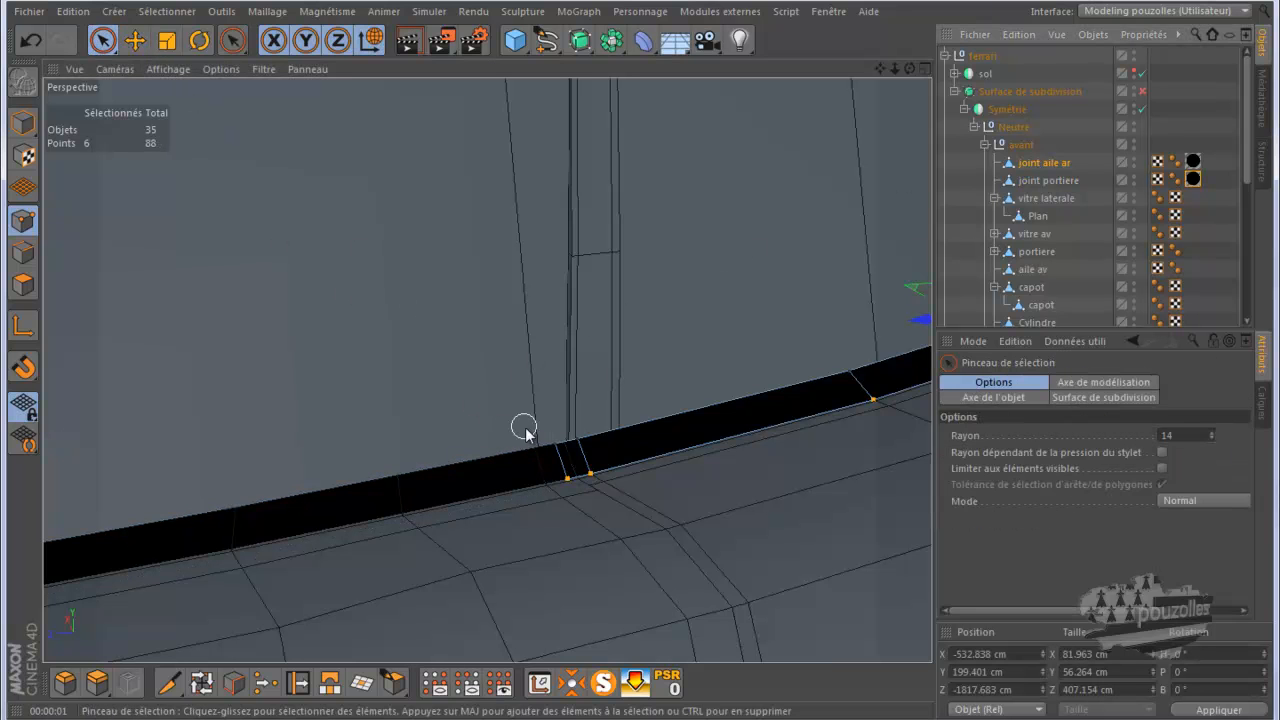
{"action": "left_click", "coordinate": [553, 443]}
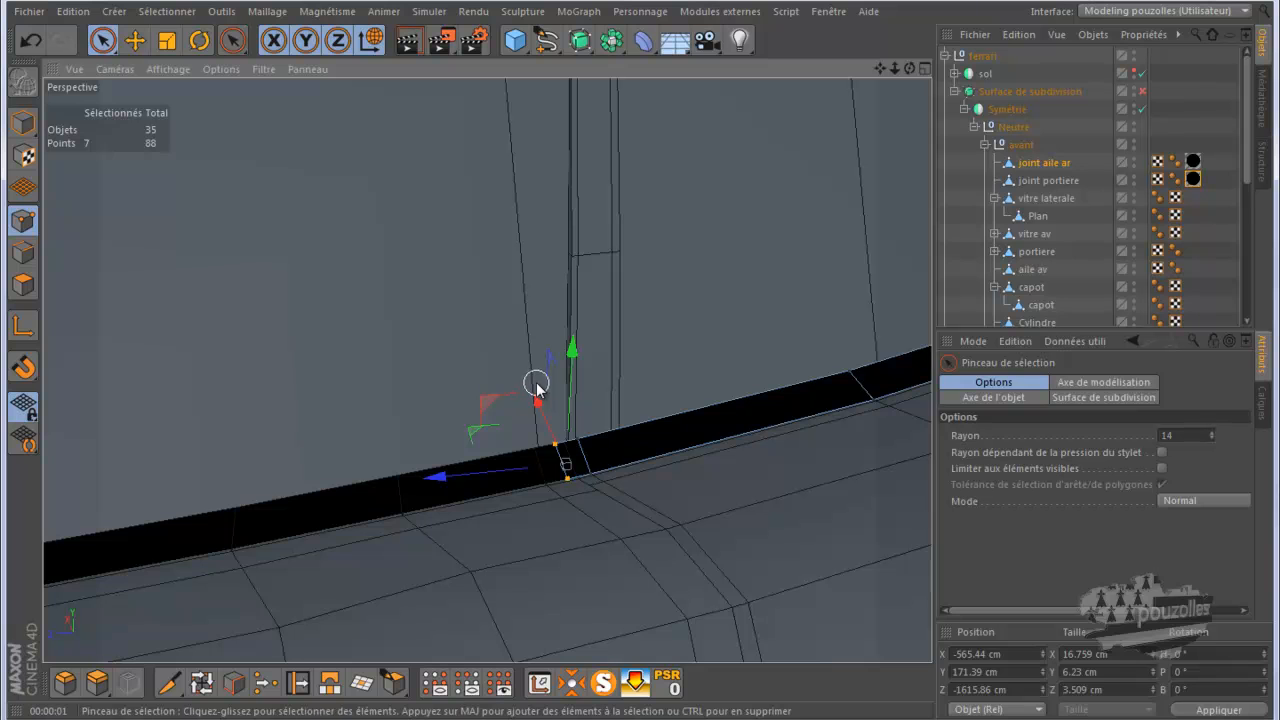
{"action": "left_click", "coordinate": [535, 386]}
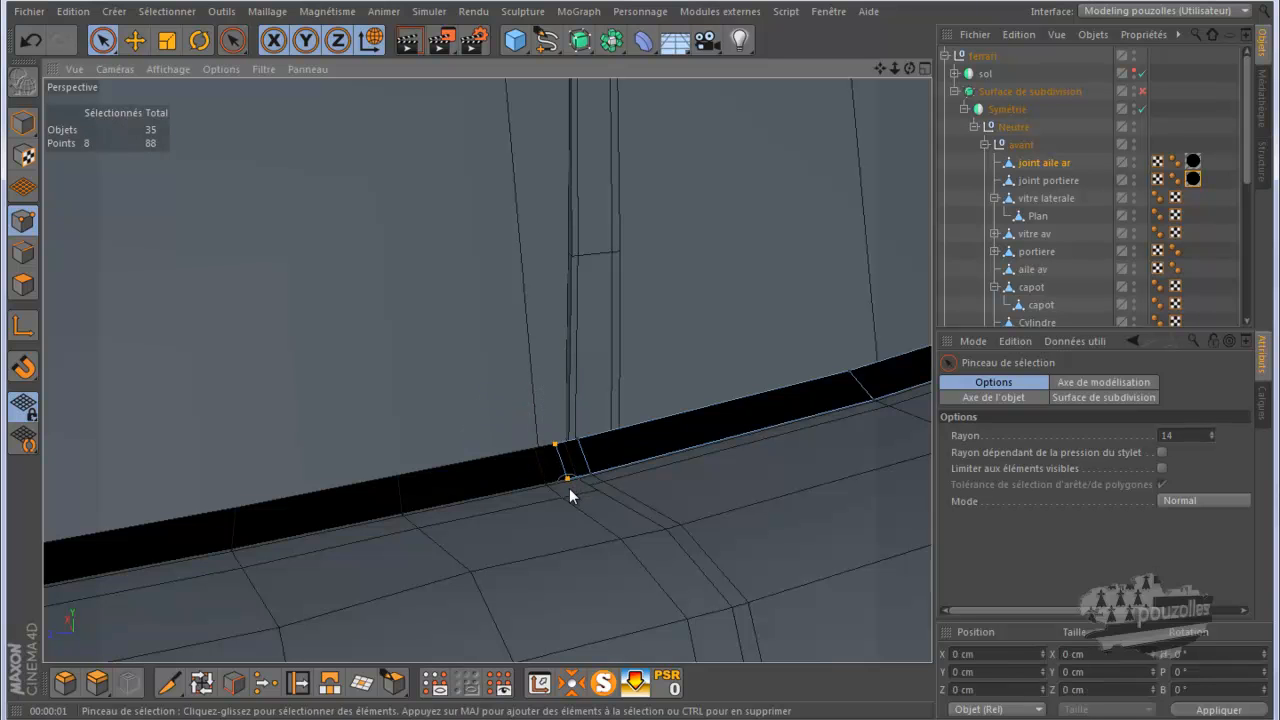
{"action": "left_click_drag", "start_coordinate": [908, 67], "coordinate": [660, 372]}
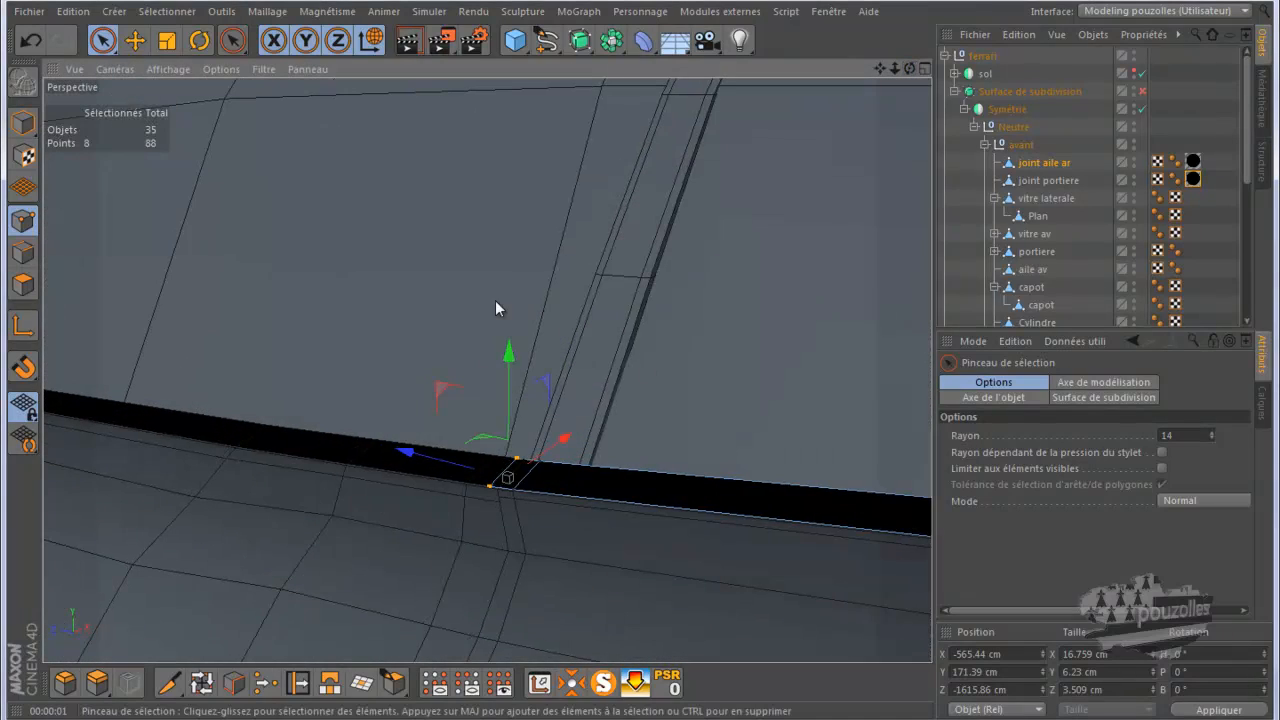
Isolate joint aile ar and delete the inner polygon that closes its front end.
{"action": "left_click", "coordinate": [603, 683]}
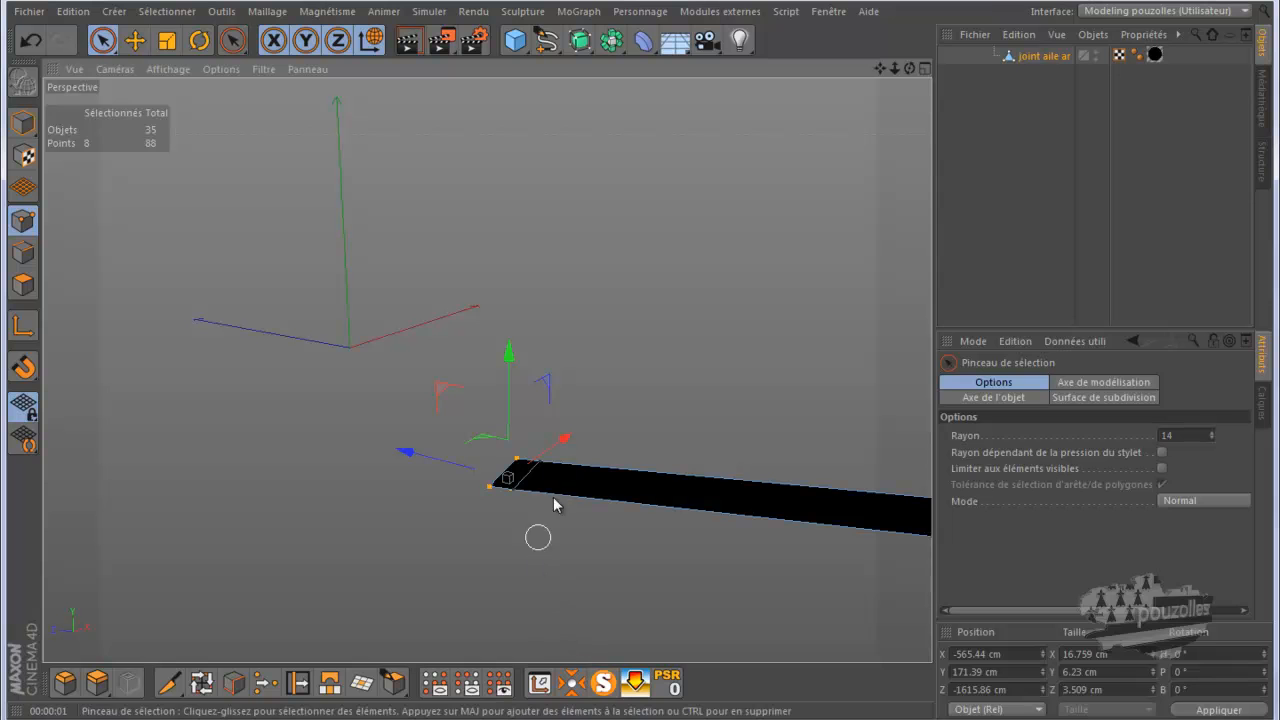
{"action": "left_click_drag", "start_coordinate": [909, 68], "coordinate": [643, 353]}
{"action": "scroll", "coordinate": [608, 447], "scroll_direction": "up", "scroll_amount": 3}
{"action": "scroll", "coordinate": [608, 447], "scroll_direction": "up", "scroll_amount": 4}
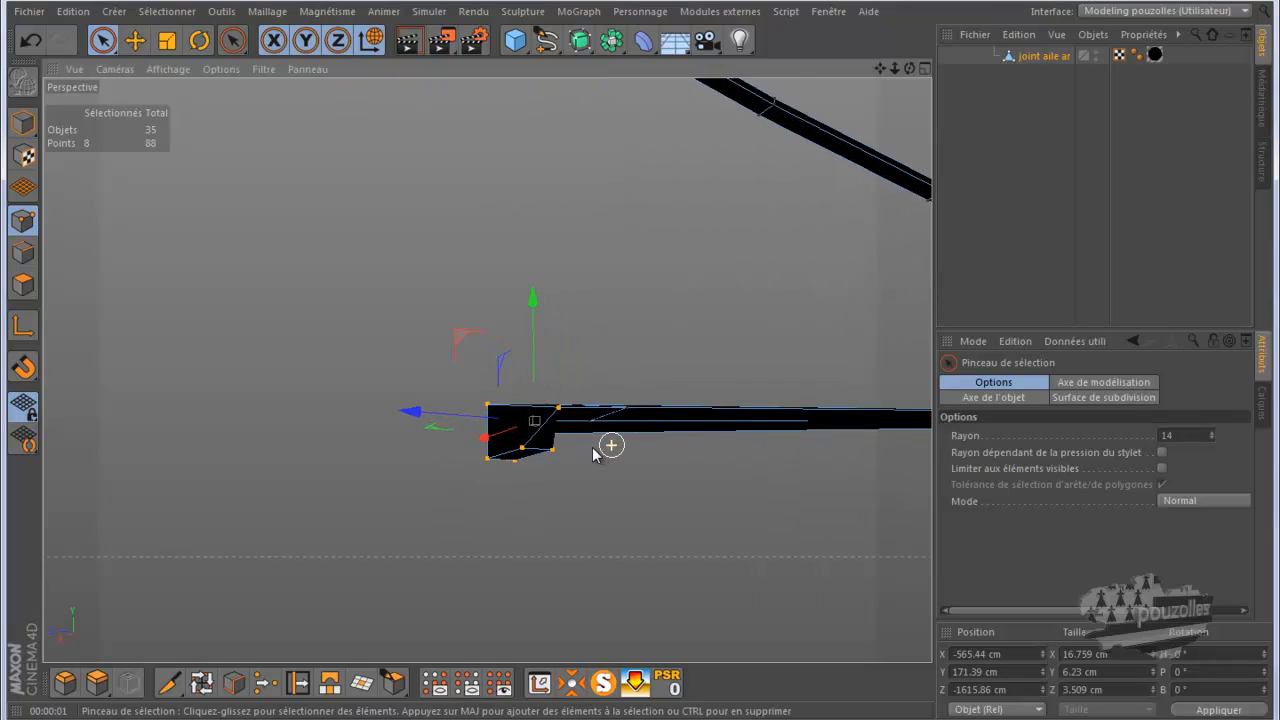
{"action": "left_click_drag", "start_coordinate": [638, 362], "coordinate": [743, 380]}
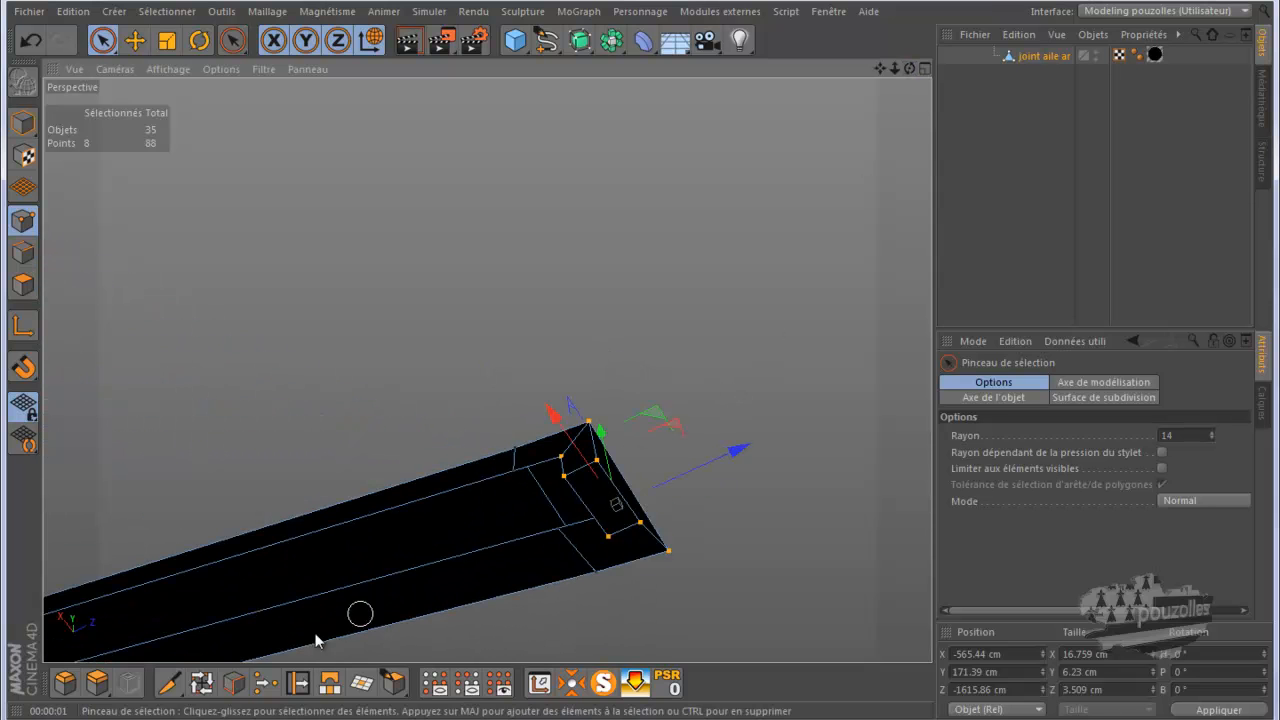
{"action": "left_click", "coordinate": [23, 285]}
{"action": "left_click_drag", "start_coordinate": [588, 500], "coordinate": [601, 517]}
{"action": "left_click", "coordinate": [601, 510]}
{"action": "key", "text": "e"}
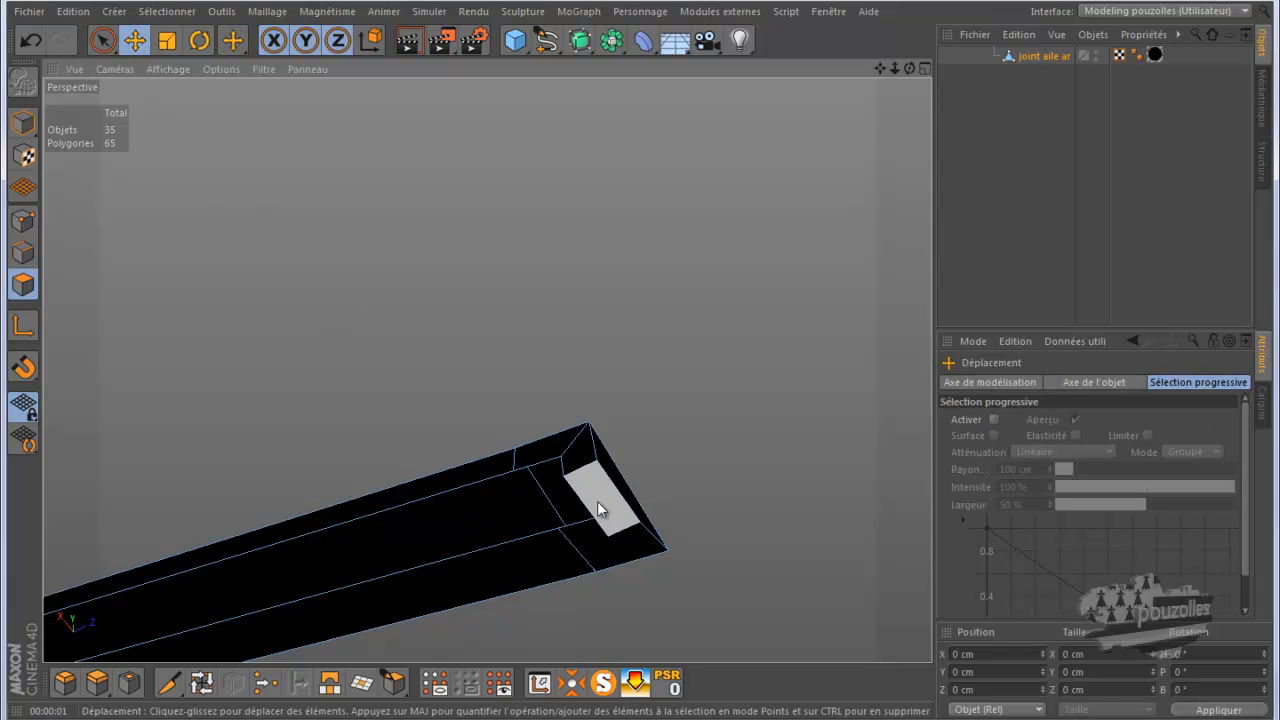
{"action": "left_click", "coordinate": [597, 505]}
{"action": "key", "text": "Delete"}
Remove the black material from joint aile ar and bring the rest of the car back into view.
{"action": "left_click_drag", "start_coordinate": [909, 68], "coordinate": [643, 360]}
{"action": "left_click", "coordinate": [1155, 56]}
{"action": "key", "text": "Delete"}
{"action": "left_click_drag", "start_coordinate": [909, 69], "coordinate": [640, 361]}
{"action": "left_click", "coordinate": [603, 683]}
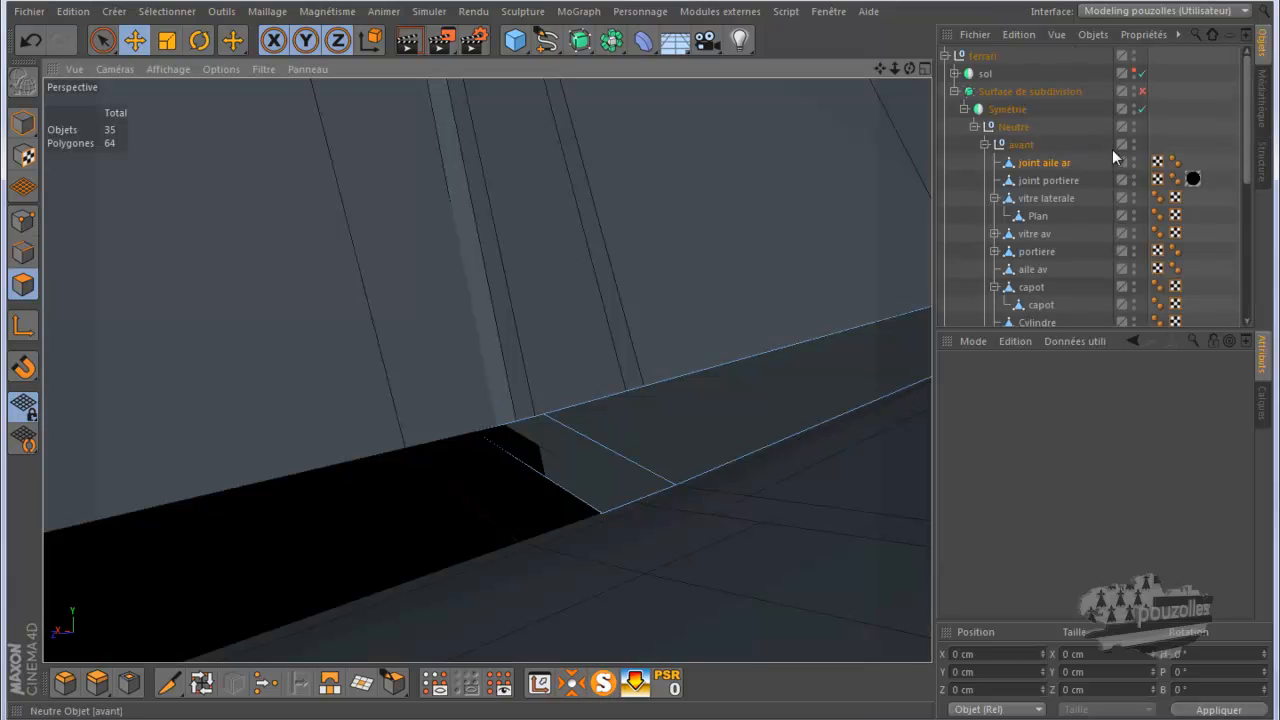
Copy the black Mat.1 material from joint portiere onto joint aile ar and re-enable subdivision to check their junction.
{"action": "left_click_drag", "start_coordinate": [1197, 177], "coordinate": [1197, 163]}
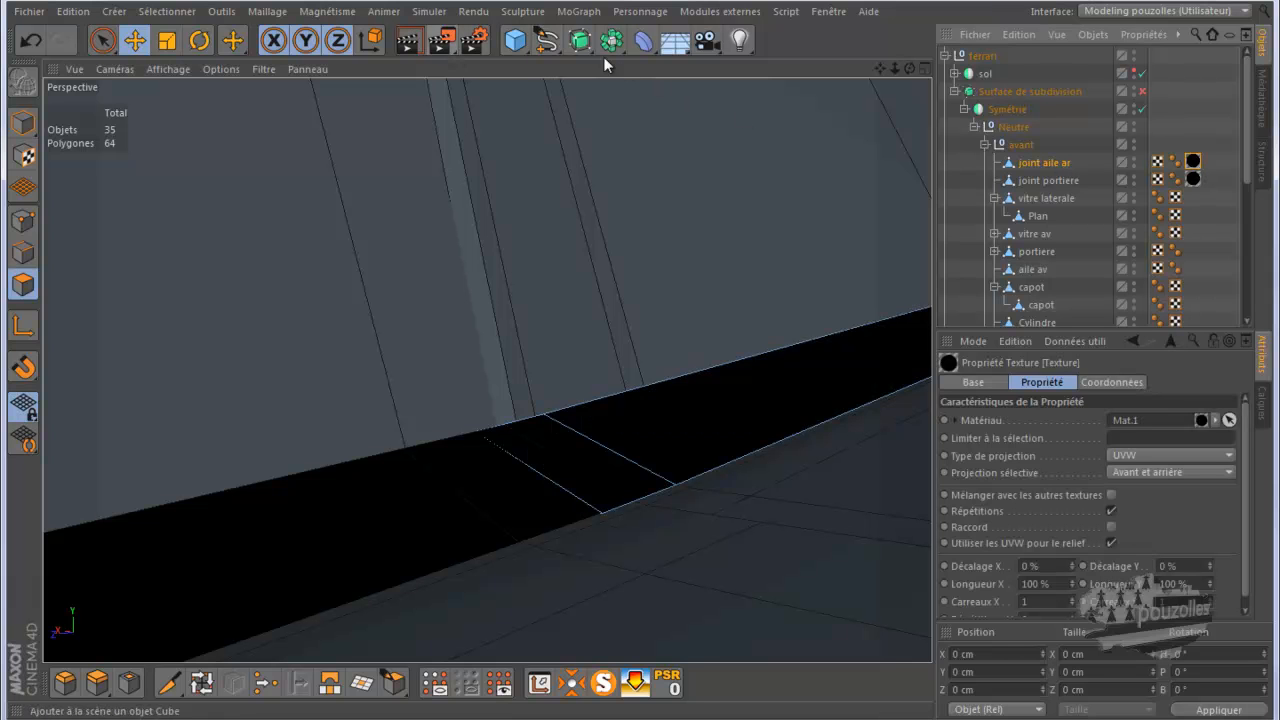
{"action": "left_click", "coordinate": [1141, 91]}
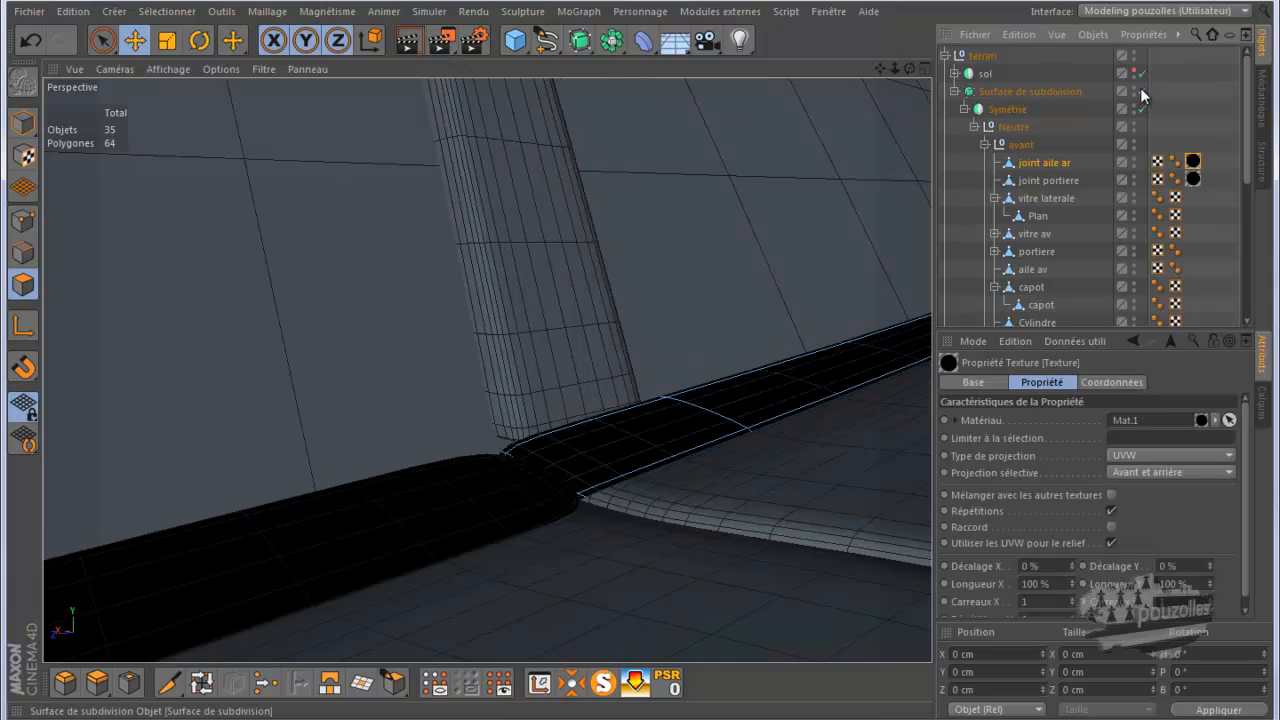
{"action": "left_click_drag", "start_coordinate": [580, 515], "coordinate": [578, 512], "text": "alt"}
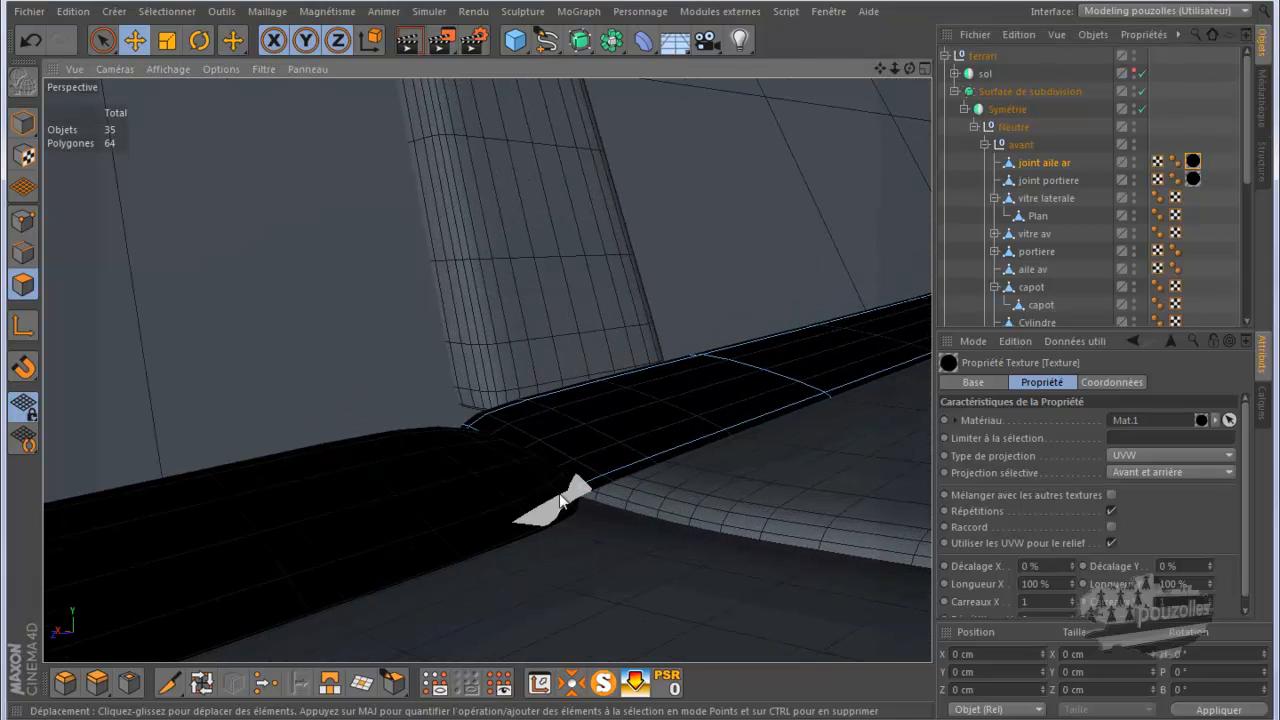
Isolate joint portiere and select the five polygons of the small box-shaped block at its end with the selection brush.
{"action": "left_click", "coordinate": [1049, 180]}
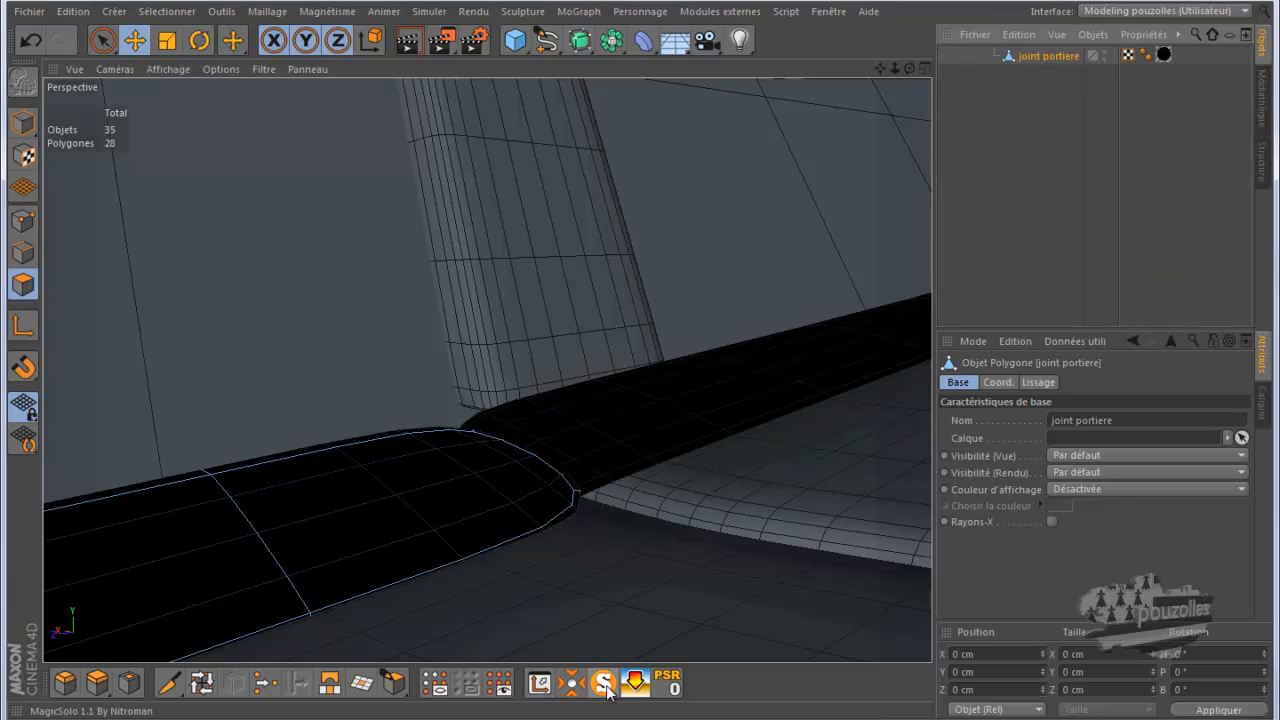
{"action": "left_click", "coordinate": [604, 685]}
{"action": "left_click_drag", "start_coordinate": [625, 361], "coordinate": [640, 358], "text": "alt"}
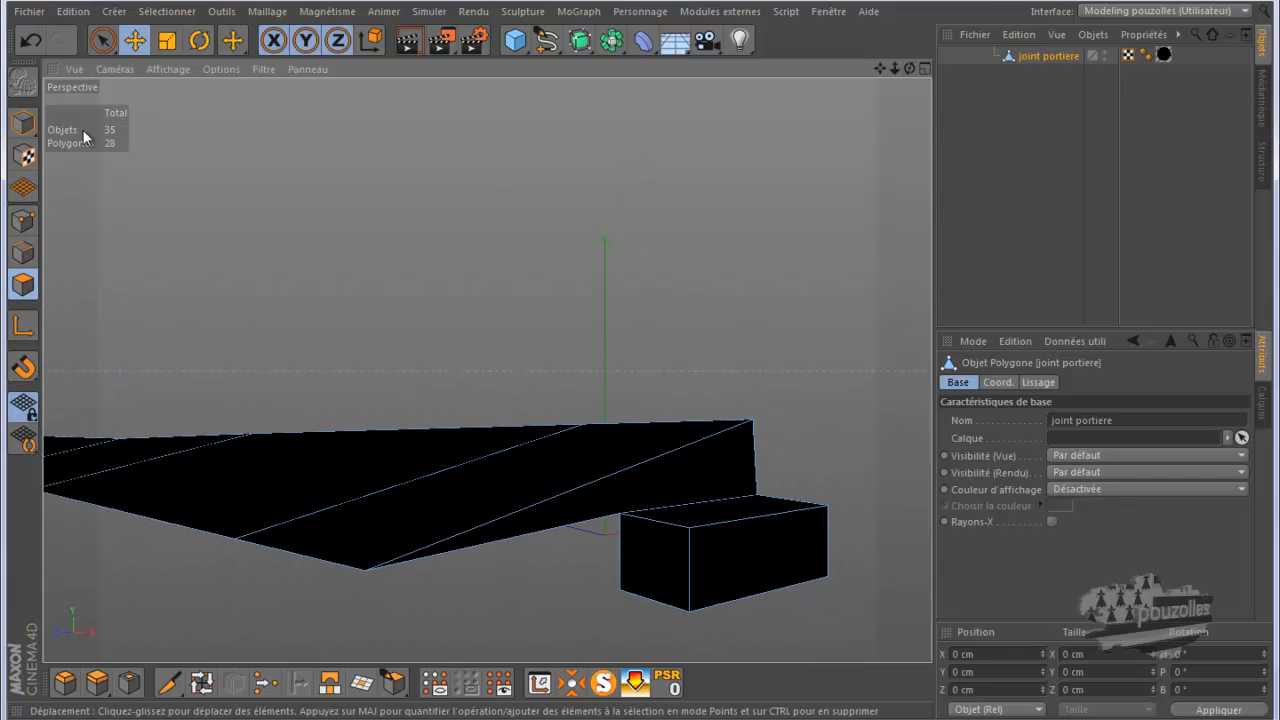
{"action": "left_click", "coordinate": [102, 40]}
{"action": "left_click_drag", "start_coordinate": [823, 510], "coordinate": [757, 545]}
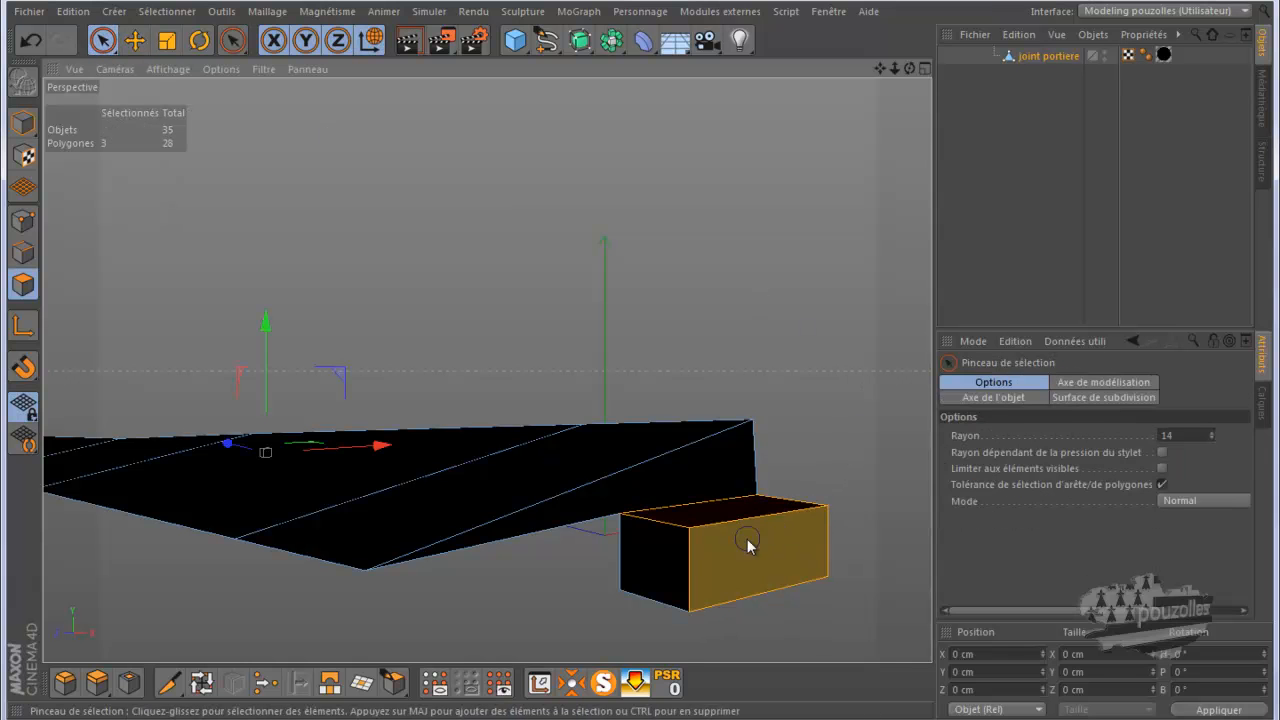
{"action": "left_click", "coordinate": [769, 511], "text": "shift"}
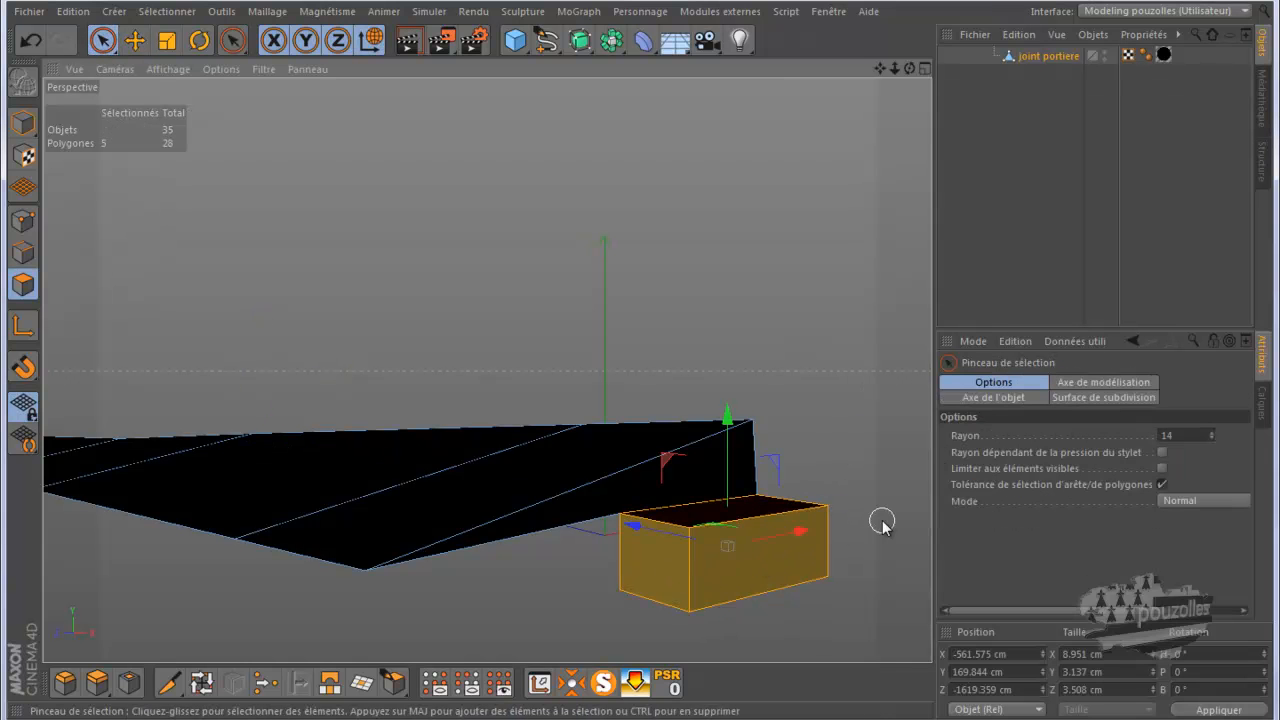
Delete the five selected polygons that form the block at the end of the door seal.
{"action": "key", "text": "Delete"}
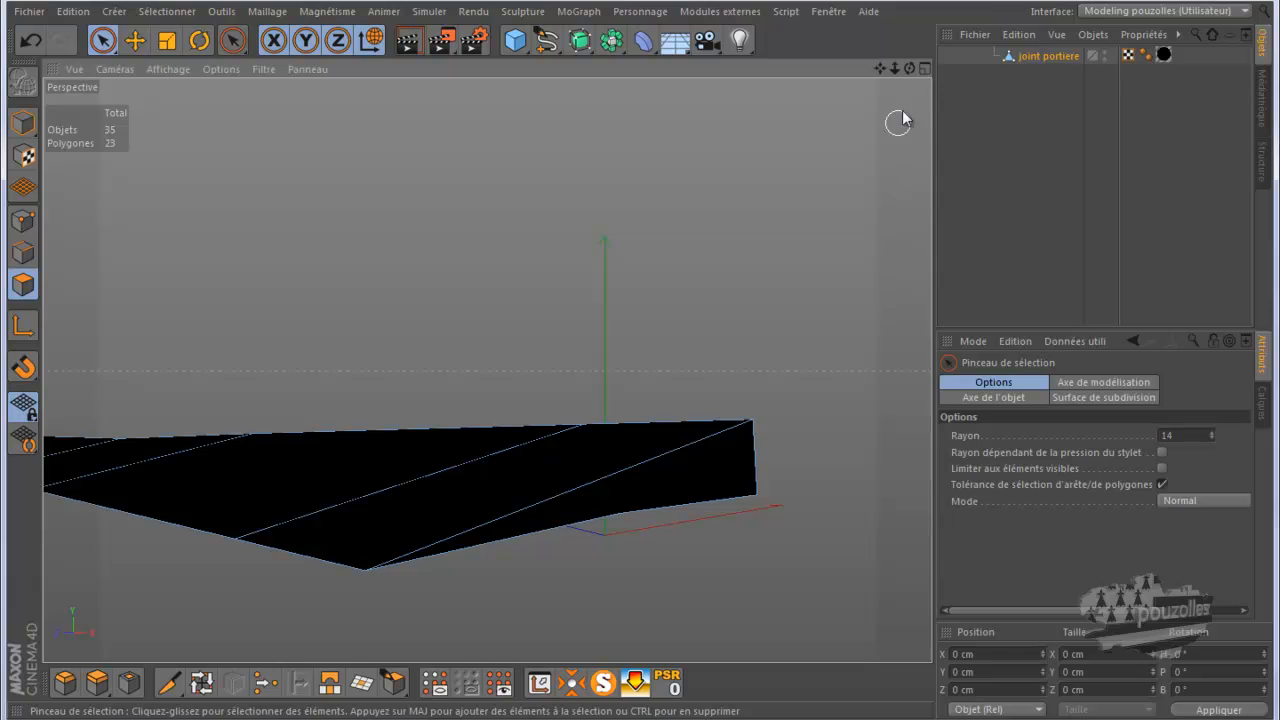
{"action": "mouse_move", "coordinate": [638, 363]}
{"action": "left_mouse_down", "text": "alt"}
{"action": "mouse_move", "coordinate": [598, 377]}
{"action": "mouse_move", "coordinate": [707, 324]}
{"action": "mouse_move", "coordinate": [635, 365]}
{"action": "mouse_move", "coordinate": [647, 344]}
{"action": "mouse_move", "coordinate": [629, 368]}
{"action": "mouse_move", "coordinate": [641, 362]}
{"action": "left_mouse_up", "text": "alt"}
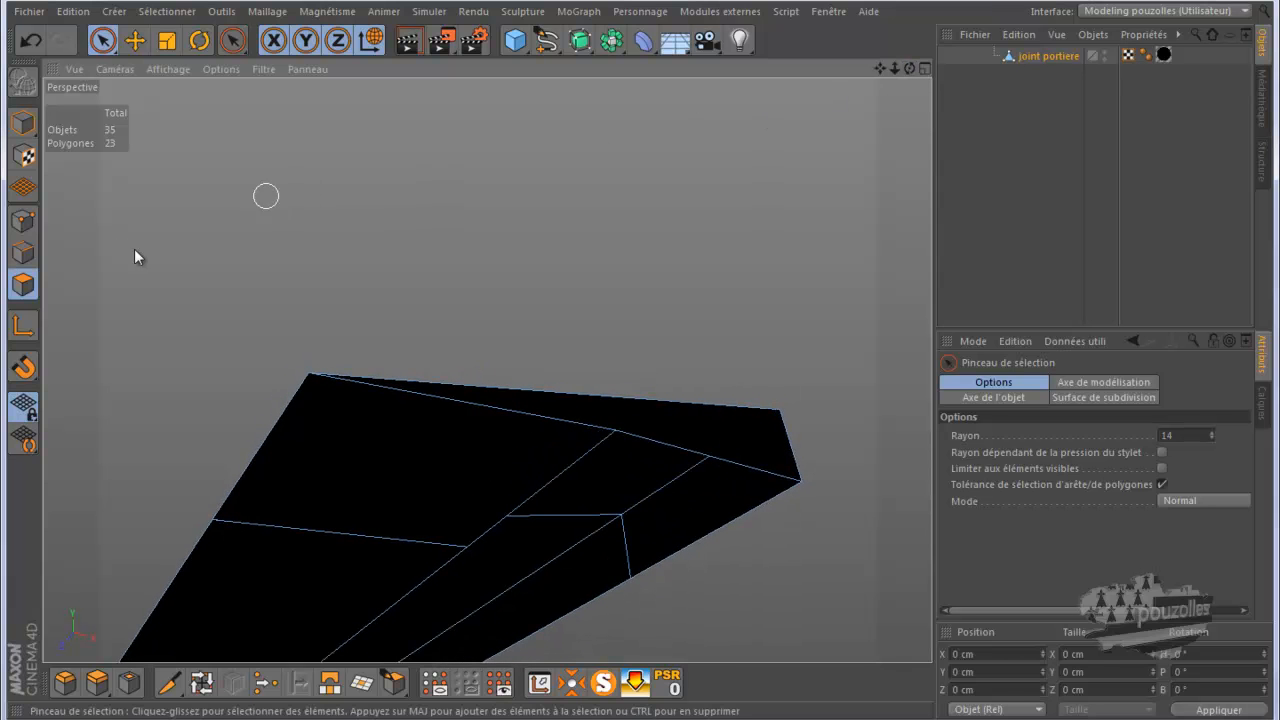
Extrude the two edges at the open end of the door seal downward and leave solo display to show the whole car.
{"action": "left_click", "coordinate": [23, 253]}
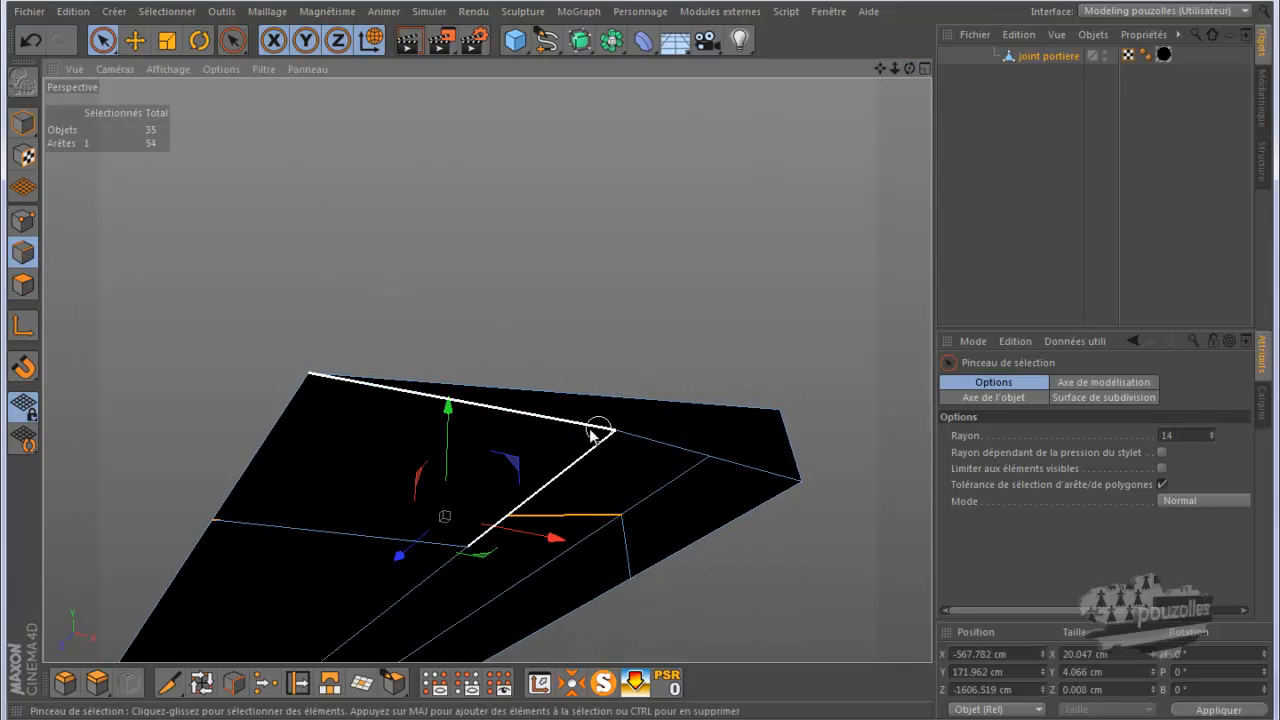
{"action": "left_click_drag", "start_coordinate": [555, 424], "coordinate": [618, 428]}
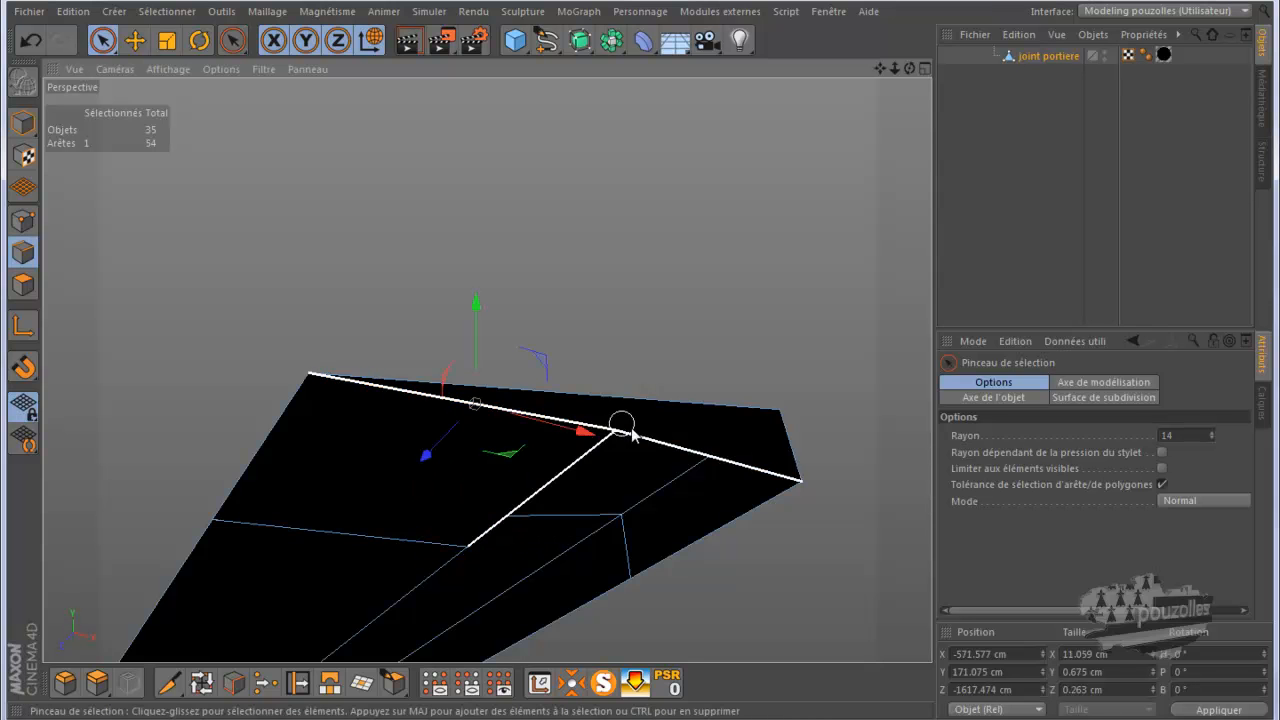
{"action": "mouse_move", "coordinate": [640, 373]}
{"action": "left_mouse_down", "text": "alt"}
{"action": "mouse_move", "coordinate": [644, 360]}
{"action": "mouse_move", "coordinate": [654, 368]}
{"action": "mouse_move", "coordinate": [620, 401]}
{"action": "mouse_move", "coordinate": [628, 442]}
{"action": "mouse_move", "coordinate": [617, 438]}
{"action": "left_mouse_up", "text": "alt"}
{"action": "left_click", "coordinate": [603, 685]}
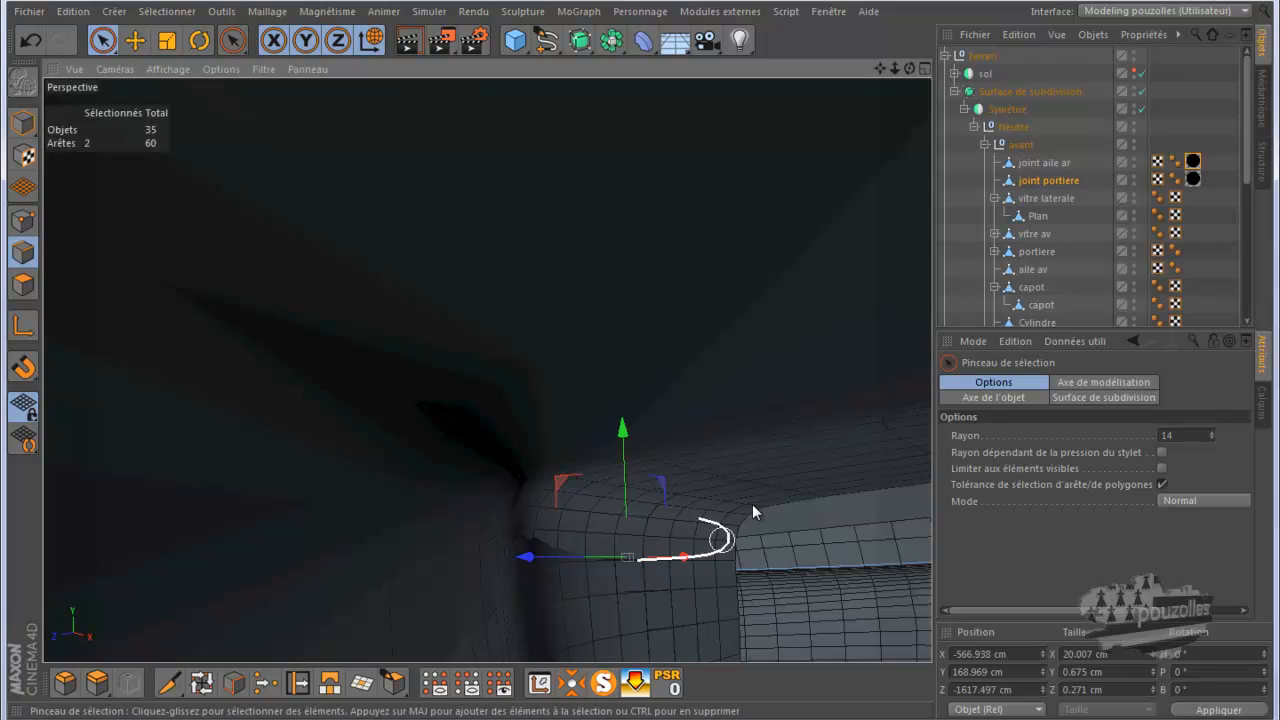
Render a close-up of the corner where the door seal meets the rear wing seal below the window pillar.
{"action": "left_click_drag", "start_coordinate": [909, 68], "coordinate": [640, 361]}
{"action": "left_click_drag", "start_coordinate": [634, 240], "coordinate": [446, 286], "text": "alt"}
{"action": "left_click_drag", "start_coordinate": [877, 67], "coordinate": [646, 356]}
{"action": "left_click_drag", "start_coordinate": [883, 66], "coordinate": [481, 484]}
{"action": "mouse_move", "coordinate": [473, 543]}
{"action": "right_mouse_down", "text": "alt"}
{"action": "mouse_move", "coordinate": [500, 511]}
{"action": "mouse_move", "coordinate": [732, 379]}
{"action": "right_mouse_up", "text": "alt"}
{"action": "left_click_drag", "start_coordinate": [643, 363], "coordinate": [640, 361]}
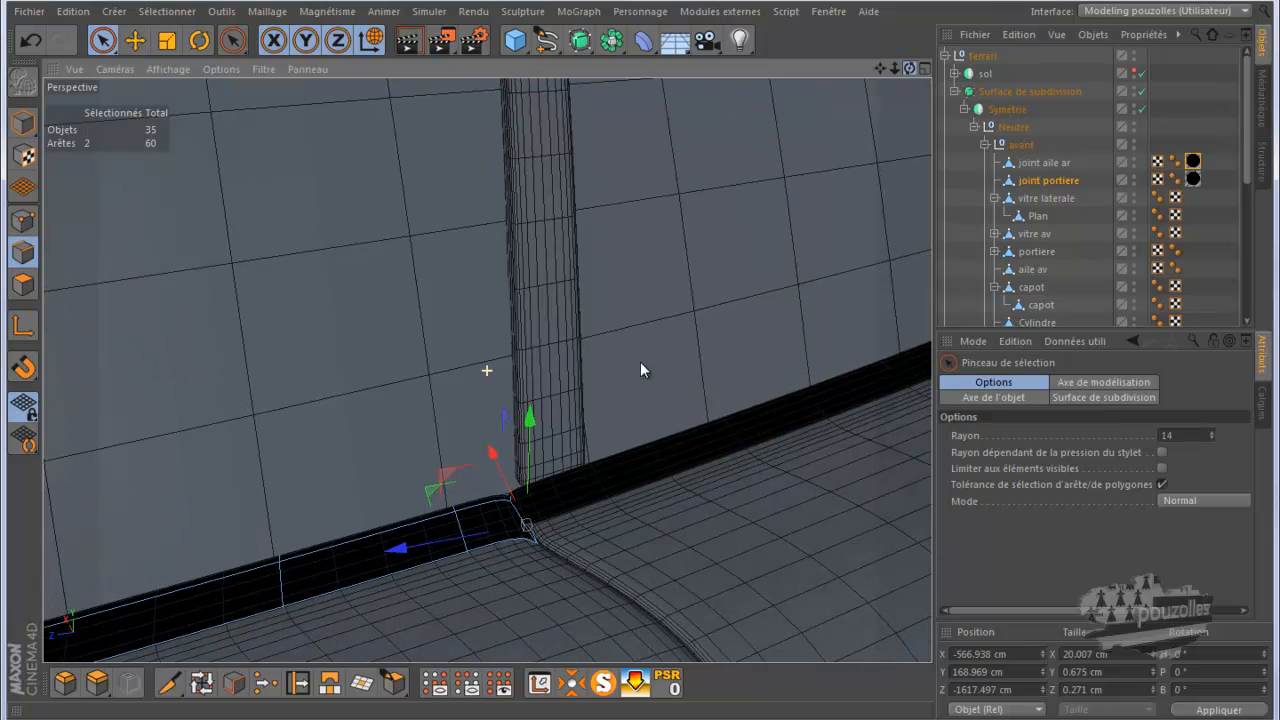
{"action": "left_click", "coordinate": [408, 44]}
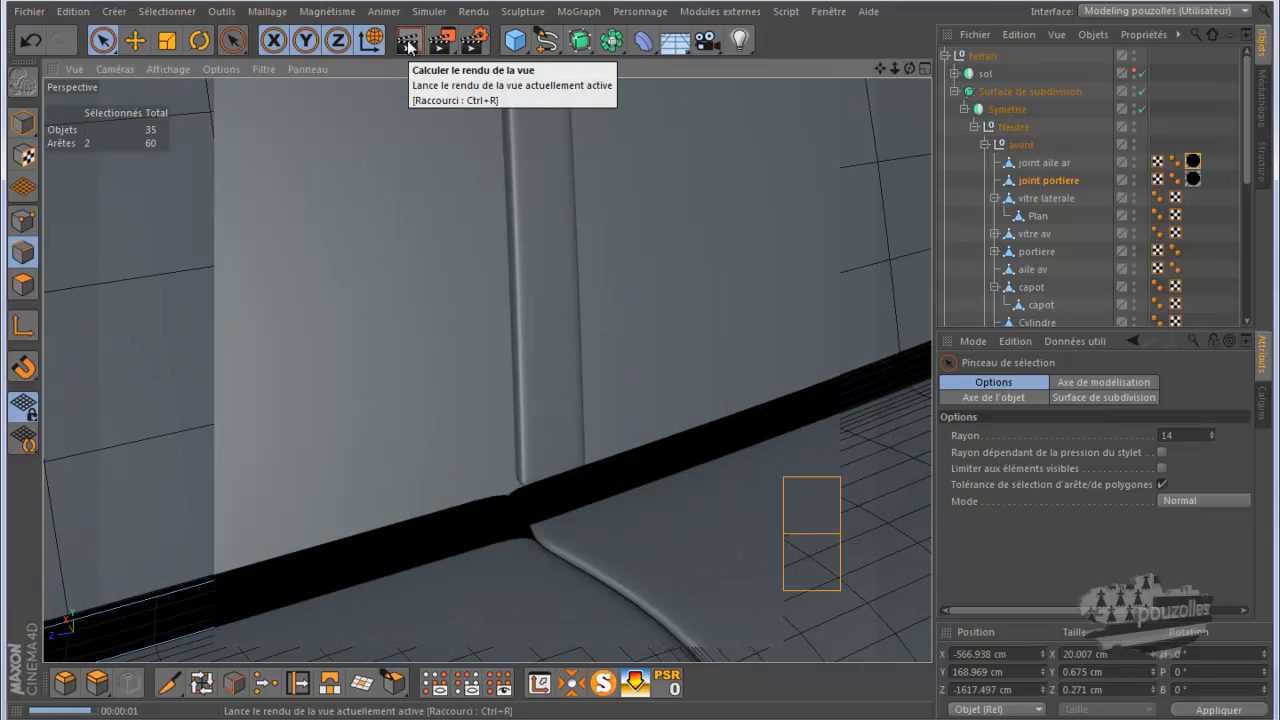
Undo the edge extrusion on the door seal and render the same close-up again.
{"action": "left_click", "coordinate": [30, 44]}
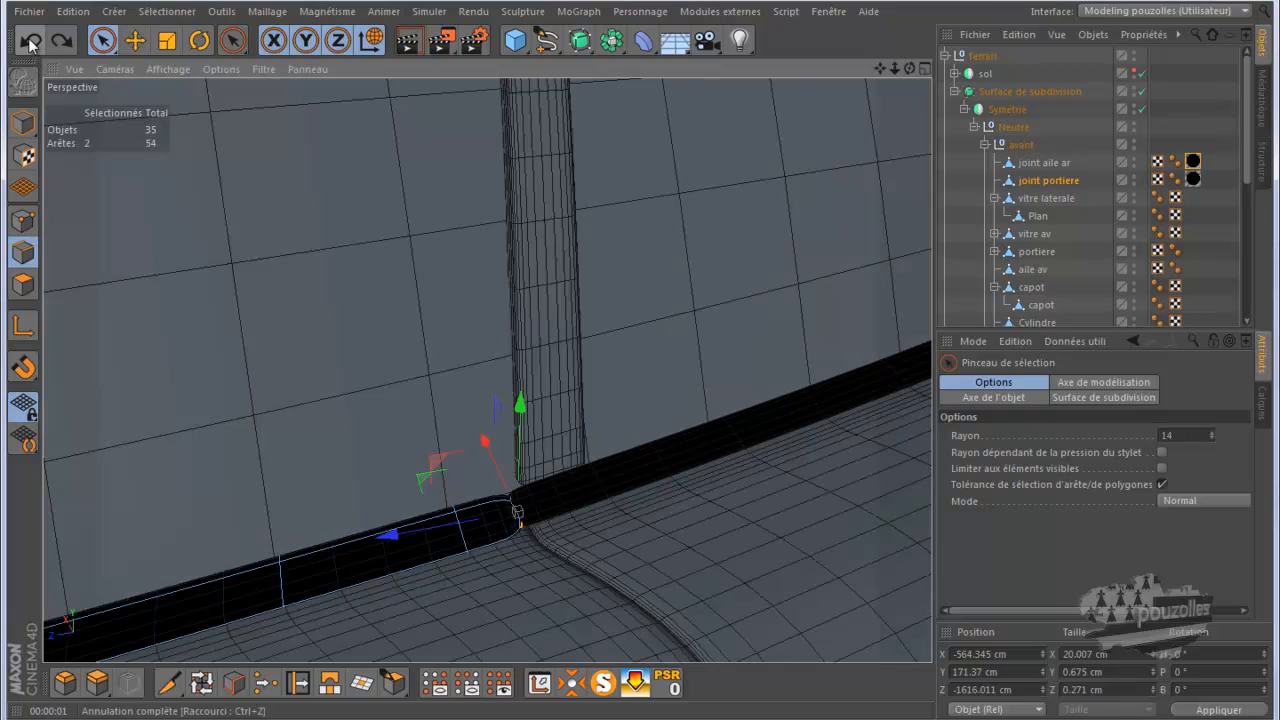
{"action": "left_click", "coordinate": [408, 44]}
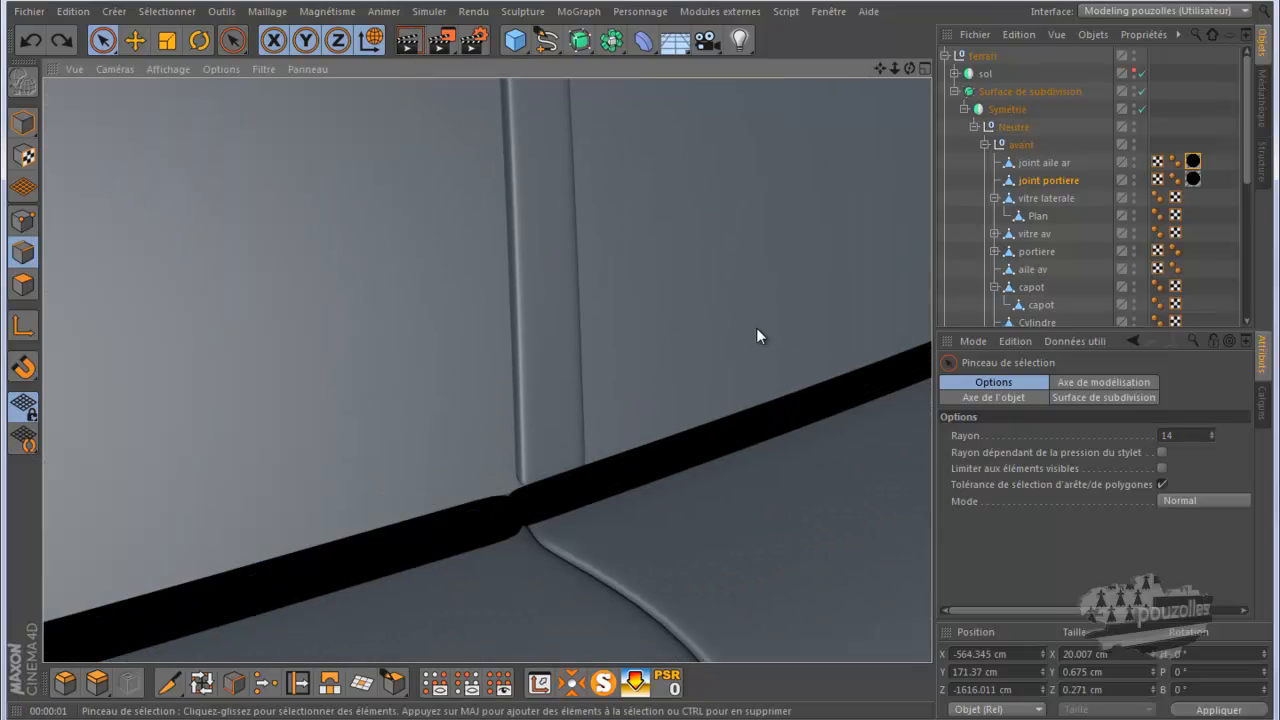
Try a loop cut close to the rear end of the unsubdivided door seal, check it with subdivision on, and undo it.
{"action": "left_click", "coordinate": [1142, 91]}
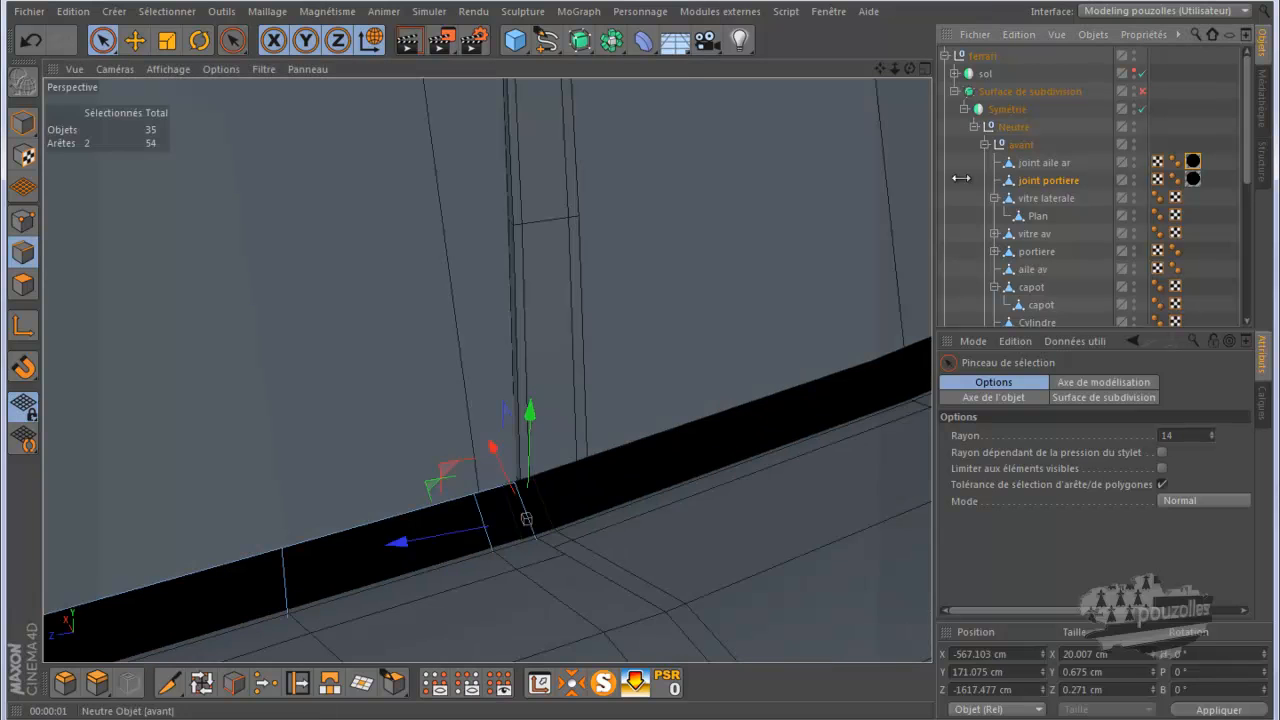
{"action": "left_click", "coordinate": [171, 686]}
{"action": "scroll", "coordinate": [560, 534], "scroll_direction": "up", "scroll_amount": 3}
{"action": "scroll", "coordinate": [558, 536], "scroll_direction": "up", "scroll_amount": 2}
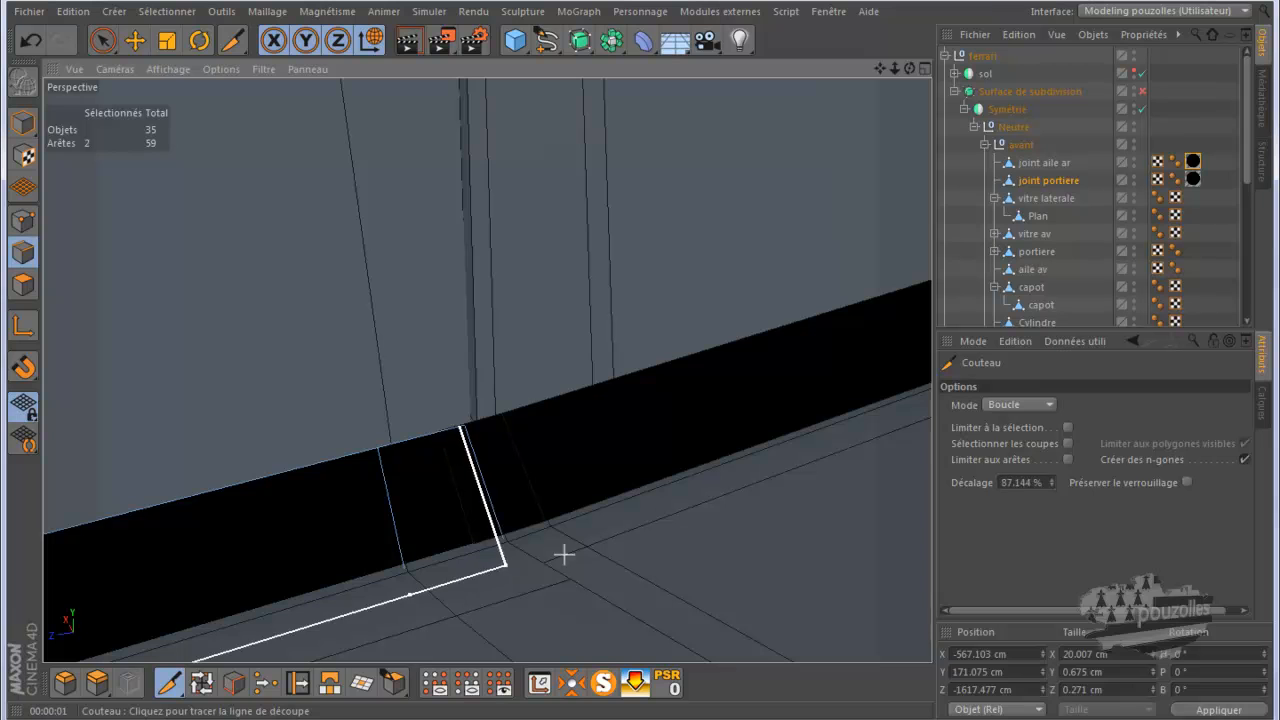
{"action": "left_click", "coordinate": [1142, 91]}
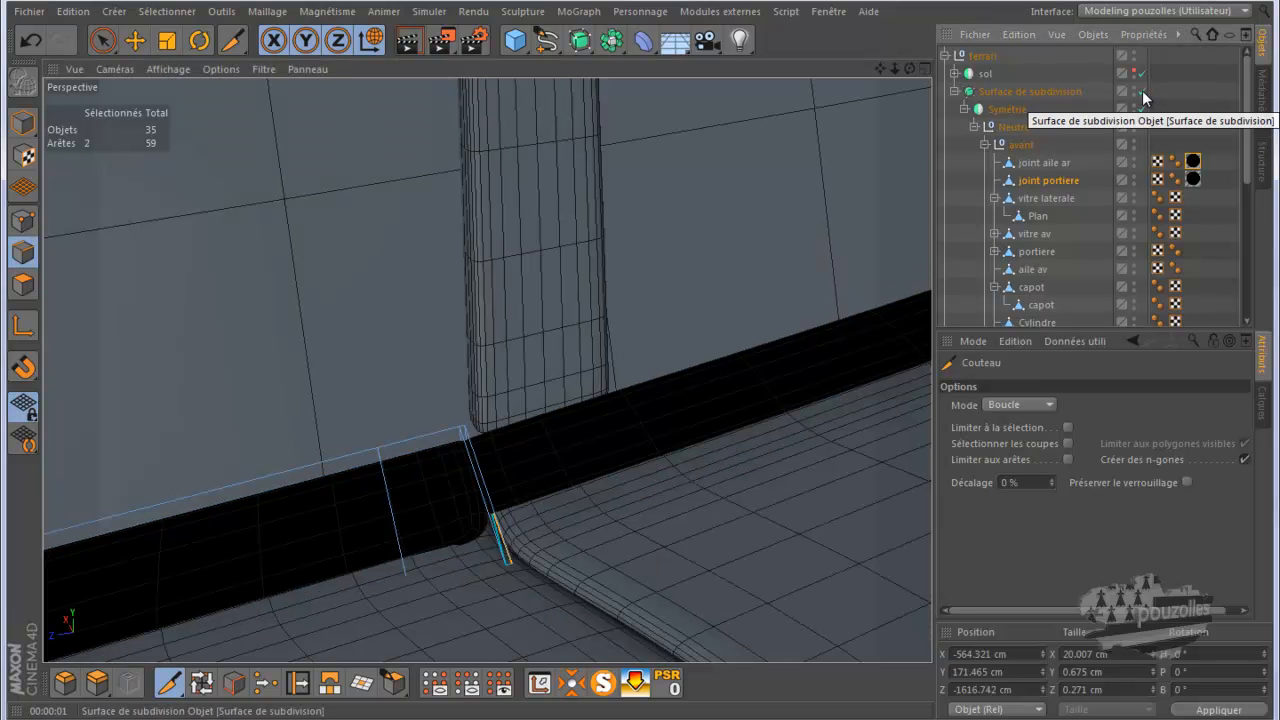
{"action": "left_click", "coordinate": [30, 40]}
Try a loop cut at about 40% across the door seal's last segment, check it with subdivision on, and undo it.
{"action": "left_click", "coordinate": [455, 447]}
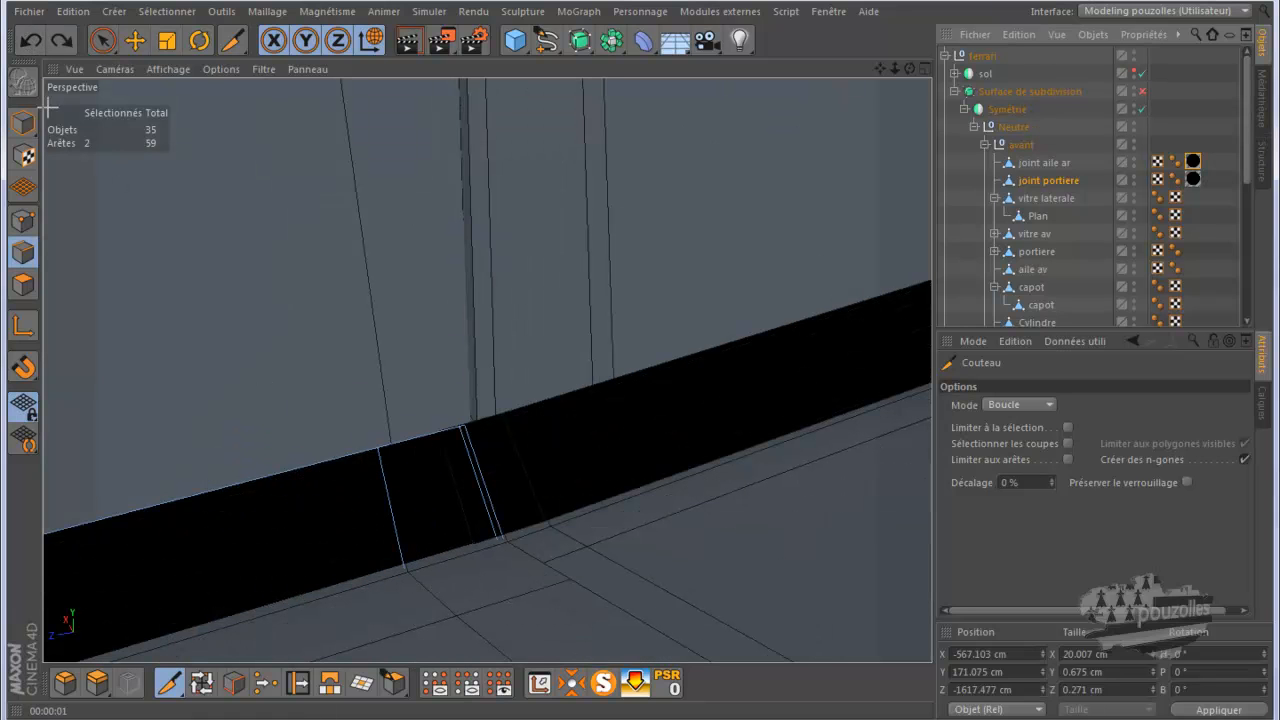
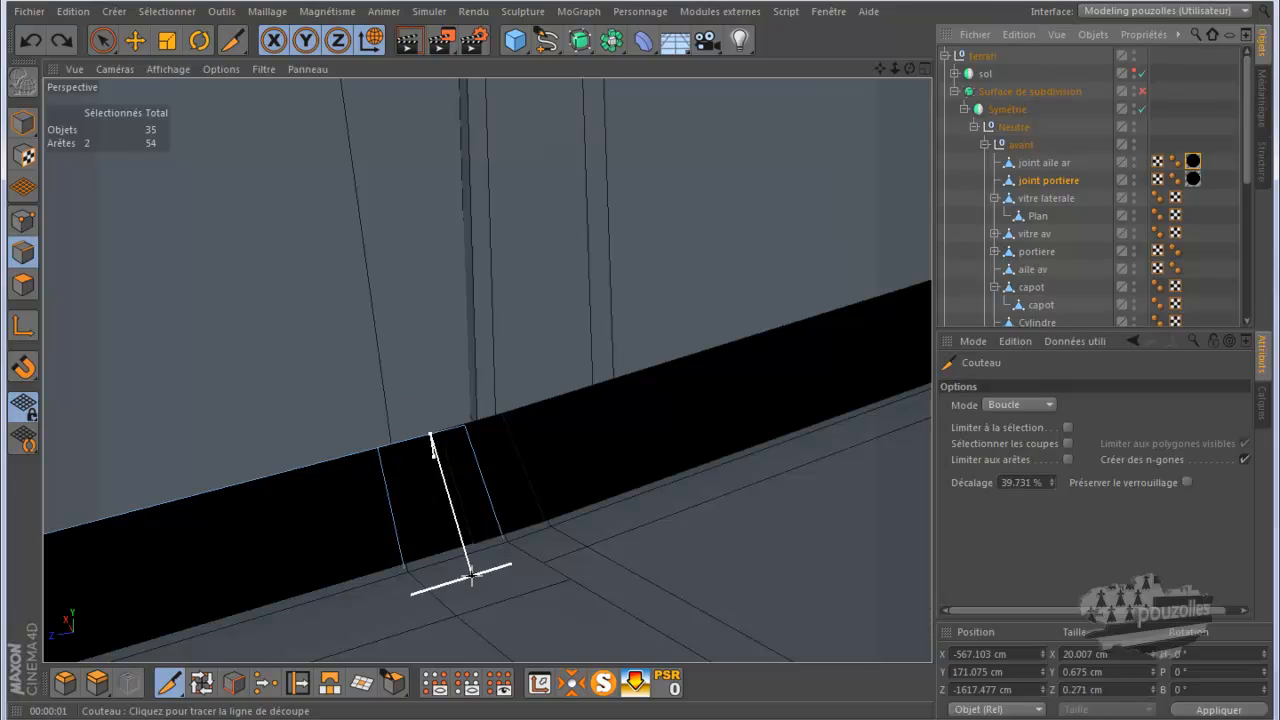
{"action": "left_click", "coordinate": [470, 577]}
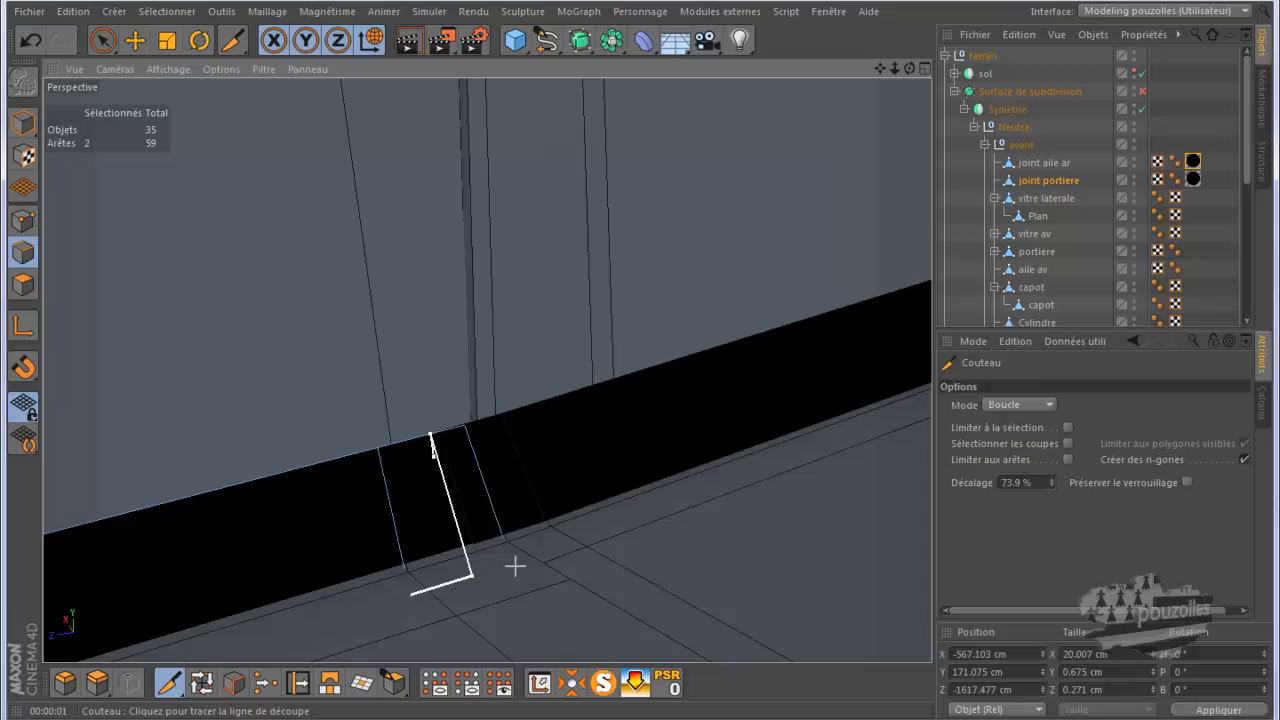
{"action": "left_click", "coordinate": [1140, 92]}
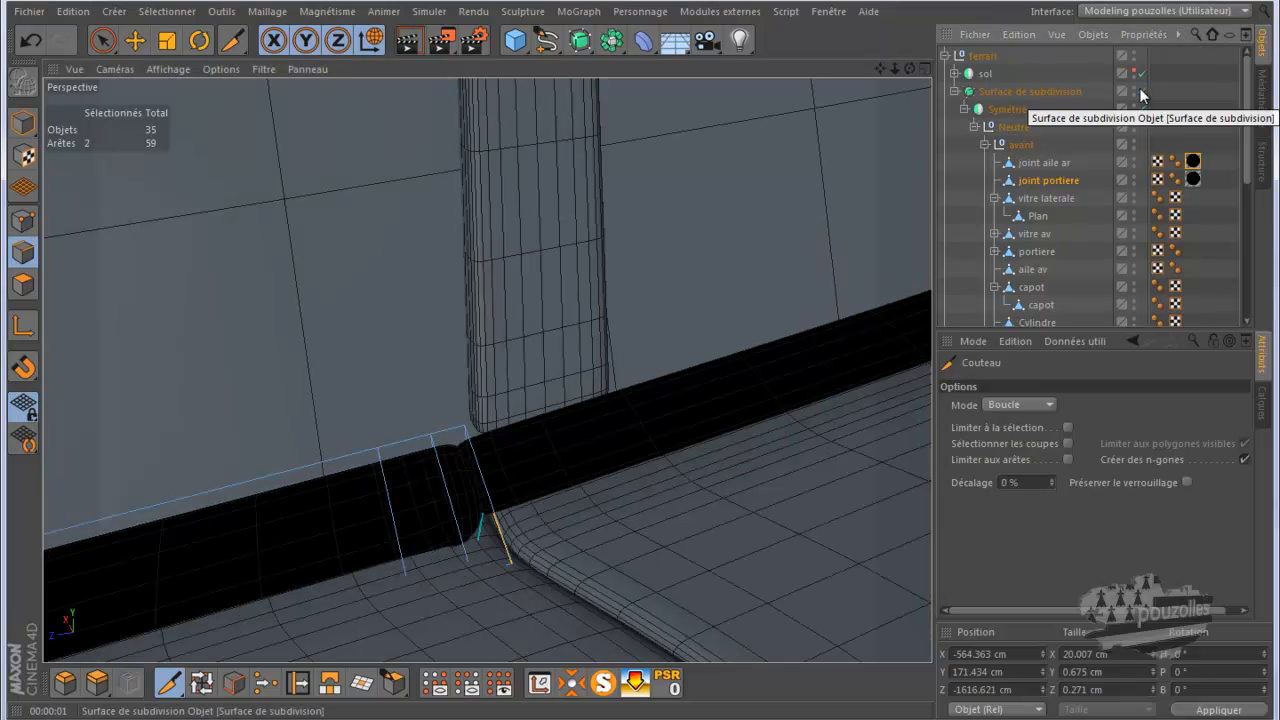
{"action": "left_click", "coordinate": [31, 40]}
Render the seal junction without subdivision, turn the subdivision surface back on, and render the whole side of the car.
{"action": "scroll", "coordinate": [492, 303], "scroll_direction": "down", "scroll_amount": 3}
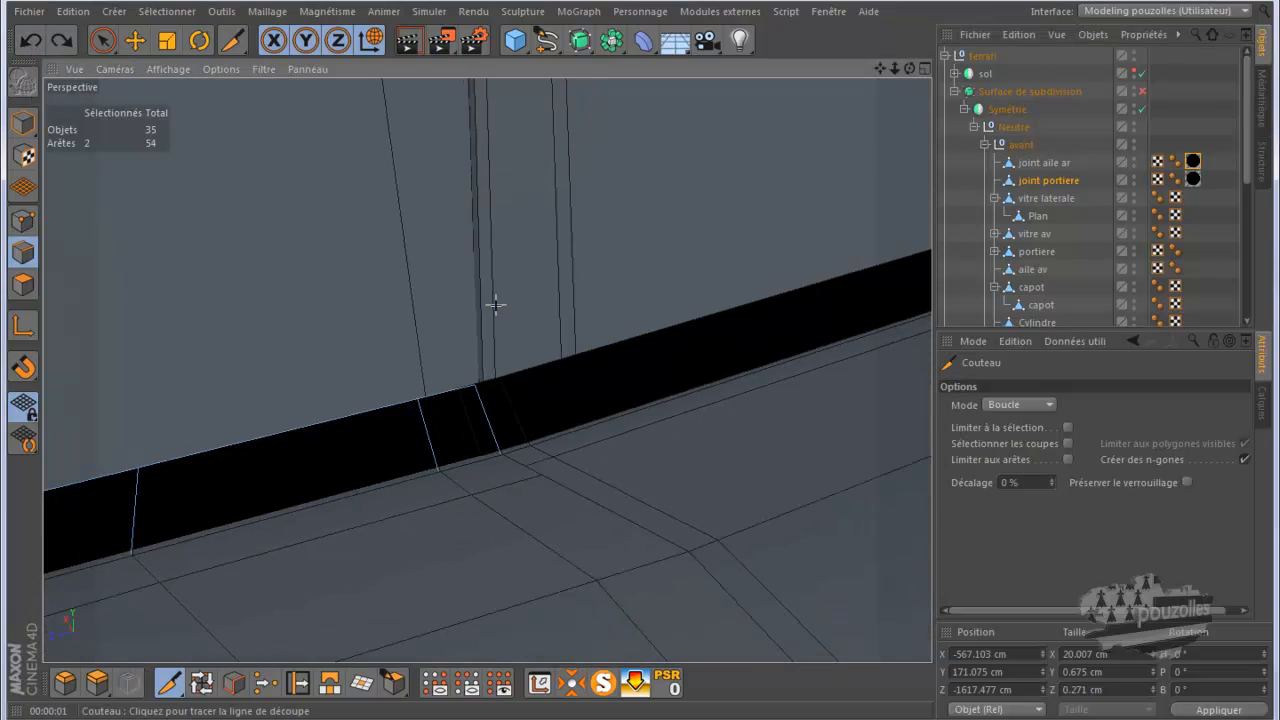
{"action": "scroll", "coordinate": [495, 304], "scroll_direction": "down", "scroll_amount": 1}
{"action": "left_click", "coordinate": [408, 44]}
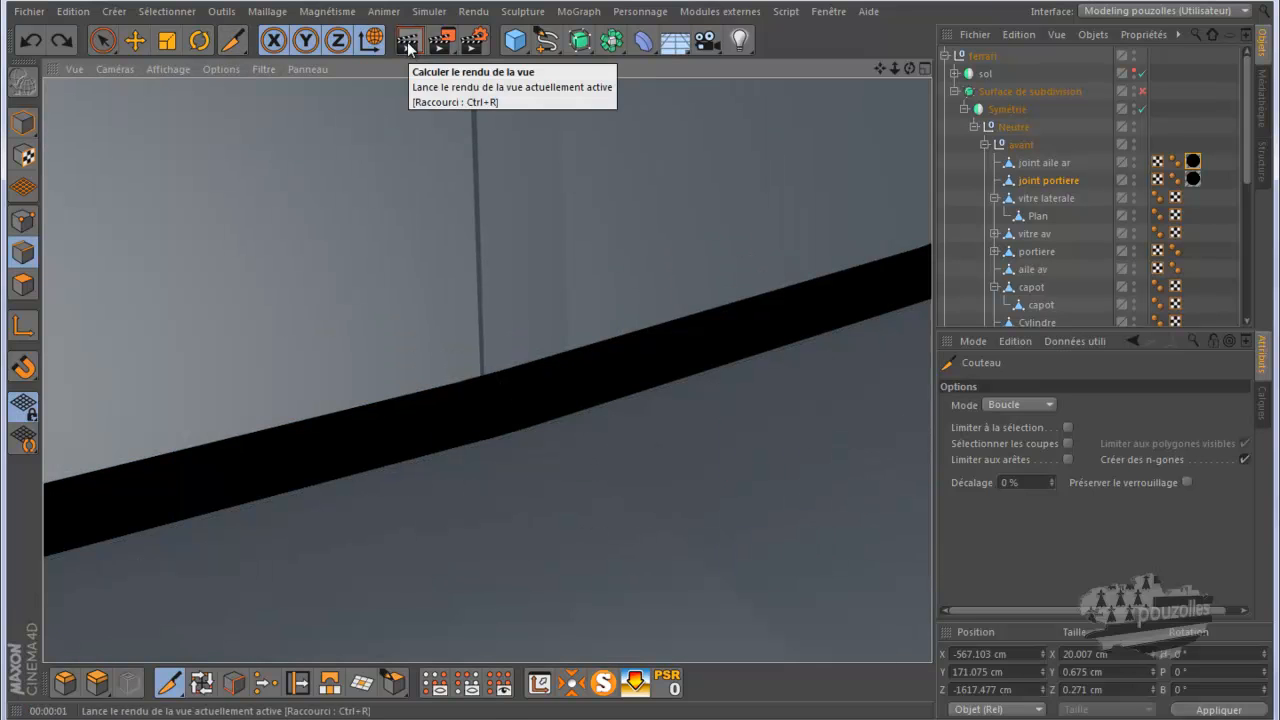
{"action": "left_click", "coordinate": [1142, 91]}
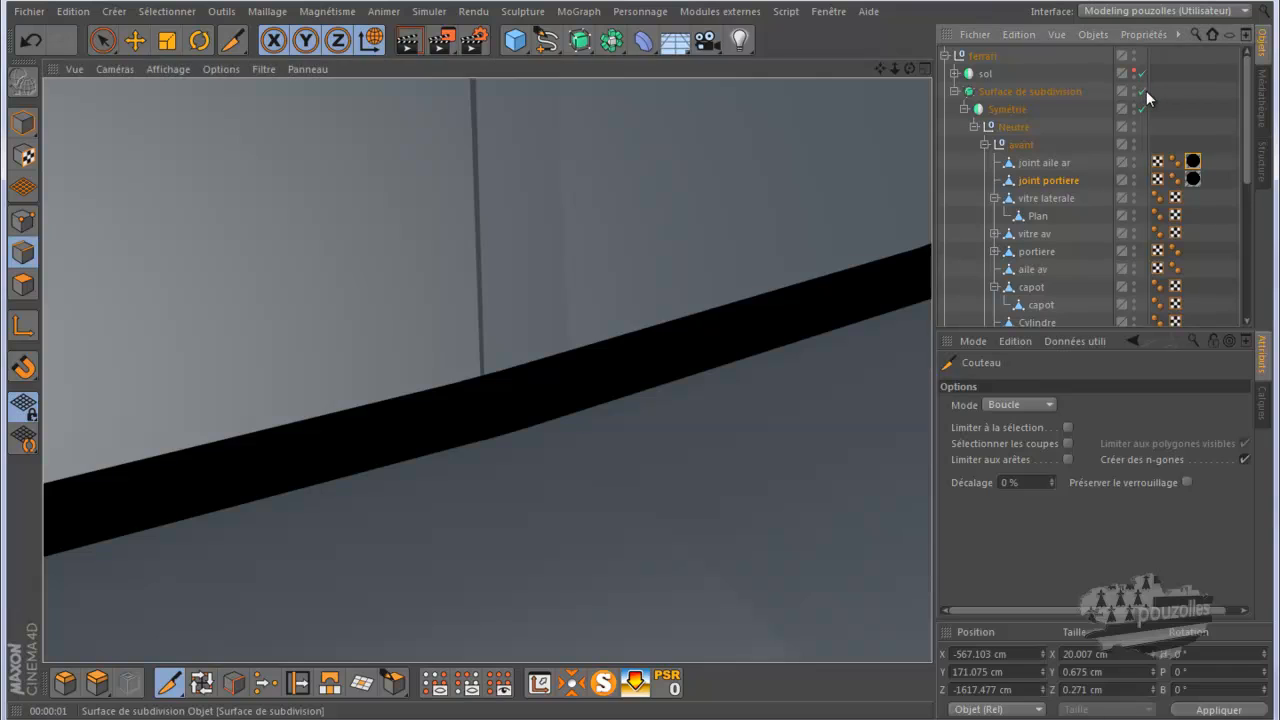
{"action": "mouse_move", "coordinate": [706, 246]}
{"action": "left_mouse_down", "text": "alt"}
{"action": "mouse_move", "coordinate": [763, 309]}
{"action": "mouse_move", "coordinate": [684, 378]}
{"action": "left_mouse_up", "text": "alt"}
{"action": "scroll", "coordinate": [684, 381], "scroll_direction": "down", "scroll_amount": 3}
{"action": "scroll", "coordinate": [784, 367], "scroll_direction": "down", "scroll_amount": 4}
{"action": "scroll", "coordinate": [782, 357], "scroll_direction": "down", "scroll_amount": 3}
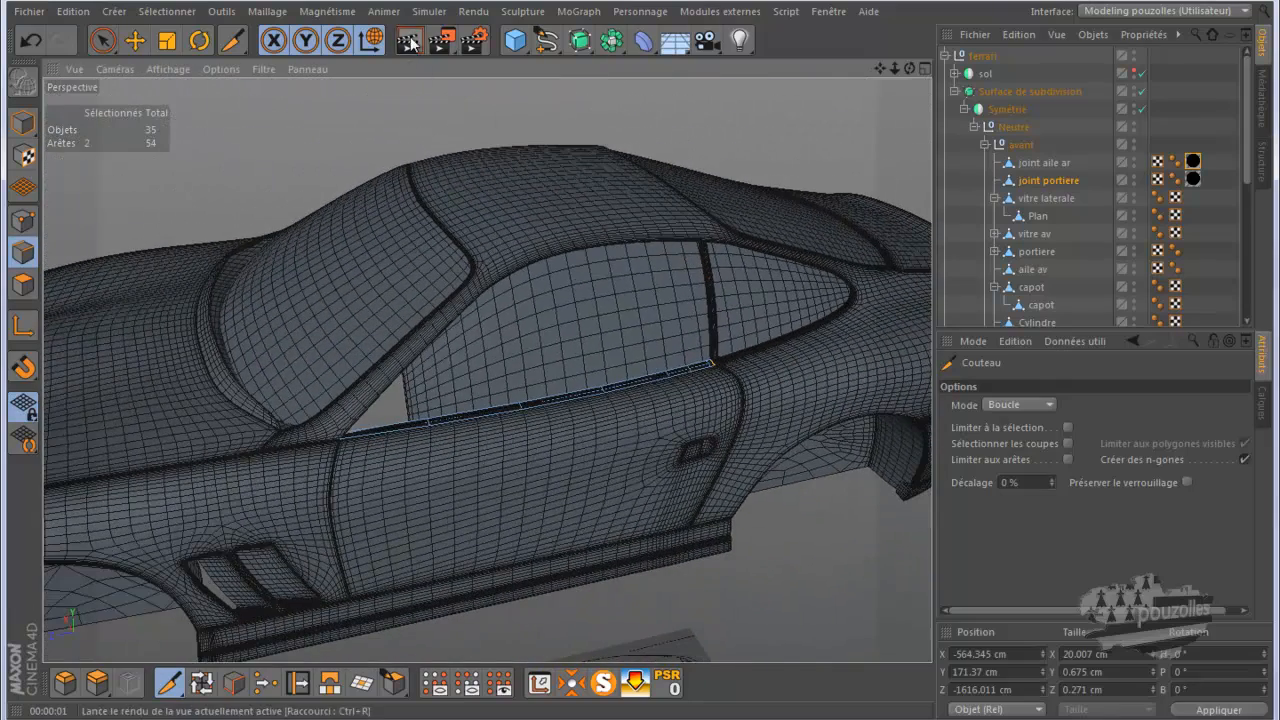
{"action": "left_click", "coordinate": [409, 42]}
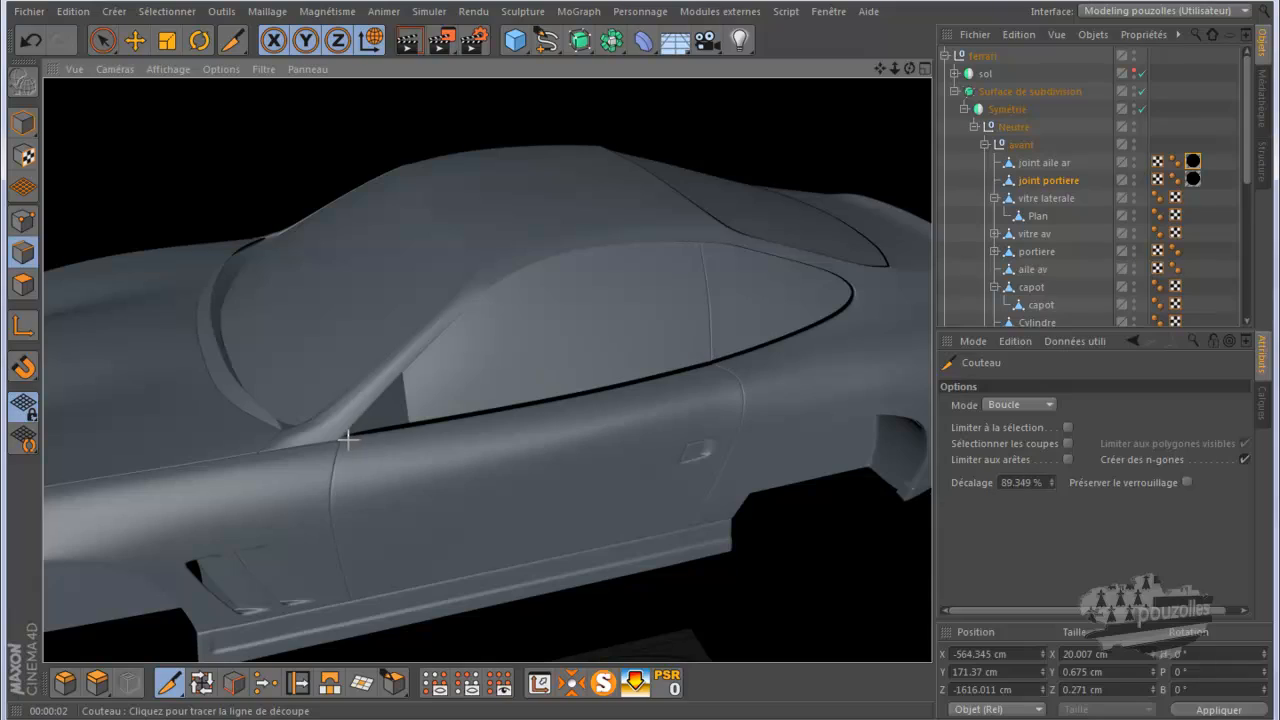
Add a loop cut to the door seal close to its front end, at the base of the windshield pillar.
{"action": "scroll", "coordinate": [347, 440], "scroll_direction": "up", "scroll_amount": 6}
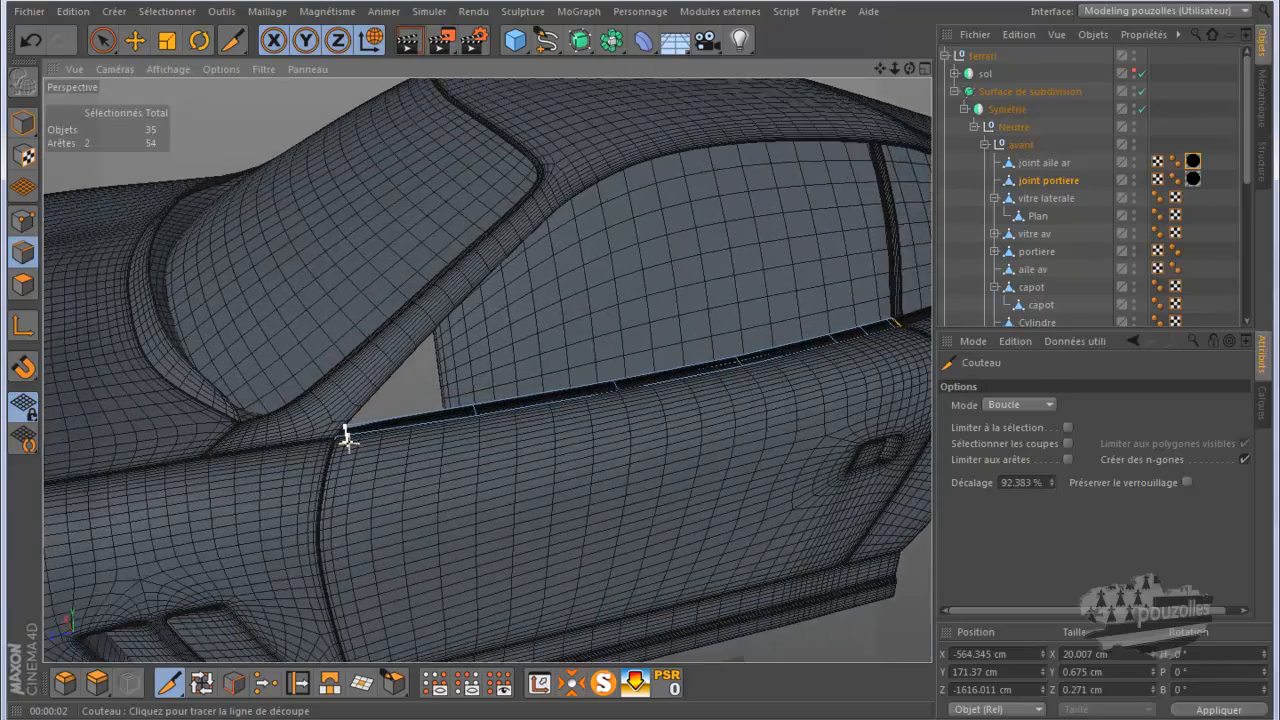
{"action": "scroll", "coordinate": [347, 440], "scroll_direction": "up", "scroll_amount": 6}
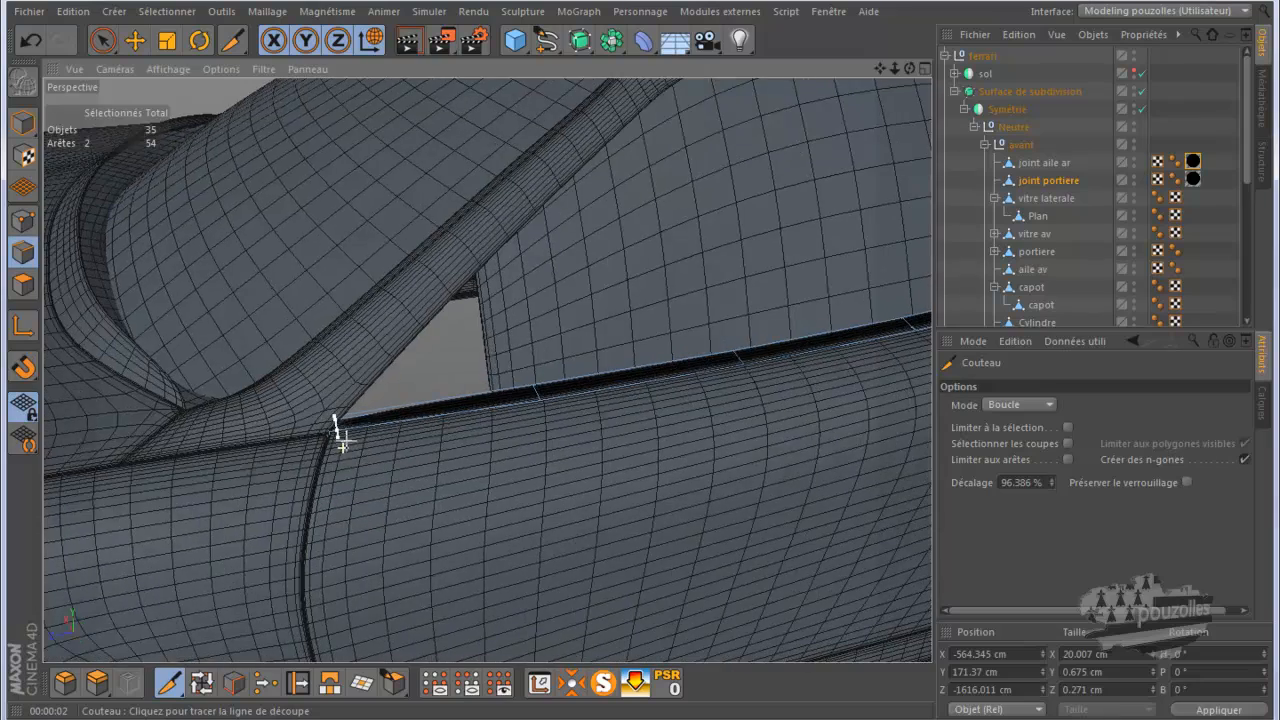
{"action": "scroll", "coordinate": [340, 438], "scroll_direction": "up", "scroll_amount": 6}
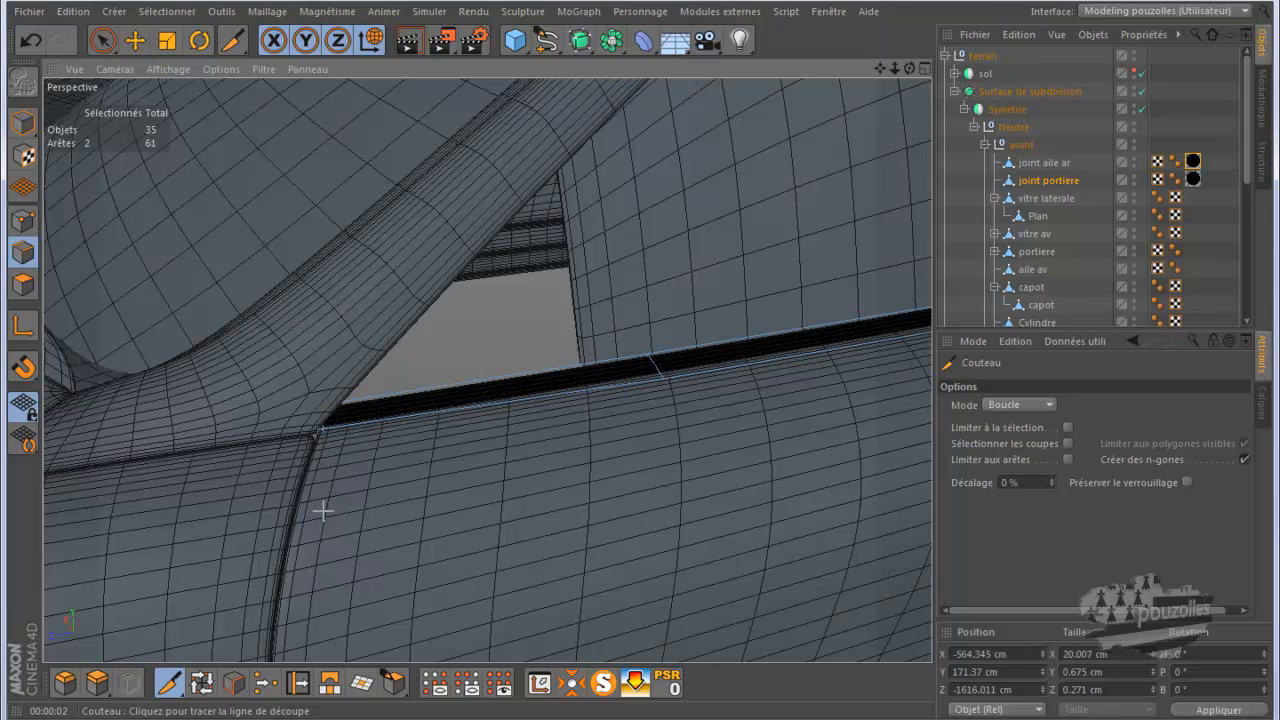
{"action": "left_click_drag", "start_coordinate": [908, 66], "coordinate": [641, 358]}
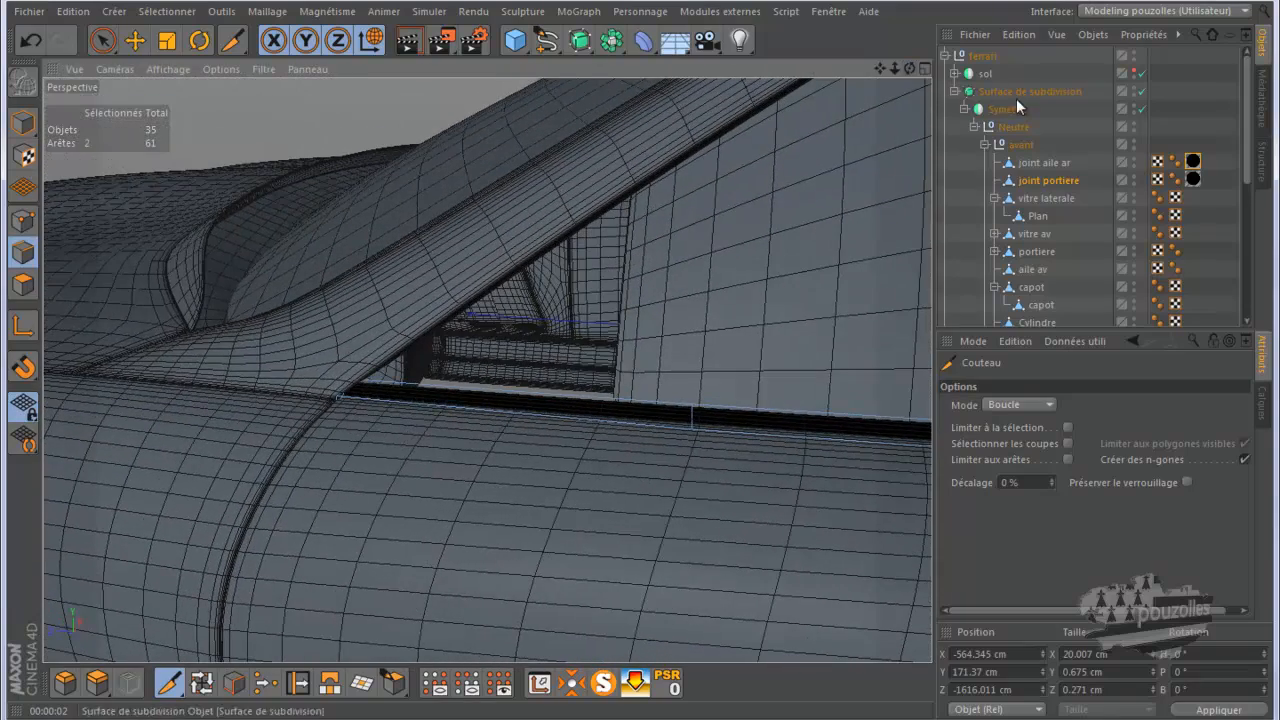
Select the joint aile ar object around the rear side window and turn off the subdivision surface.
{"action": "left_click", "coordinate": [1038, 163]}
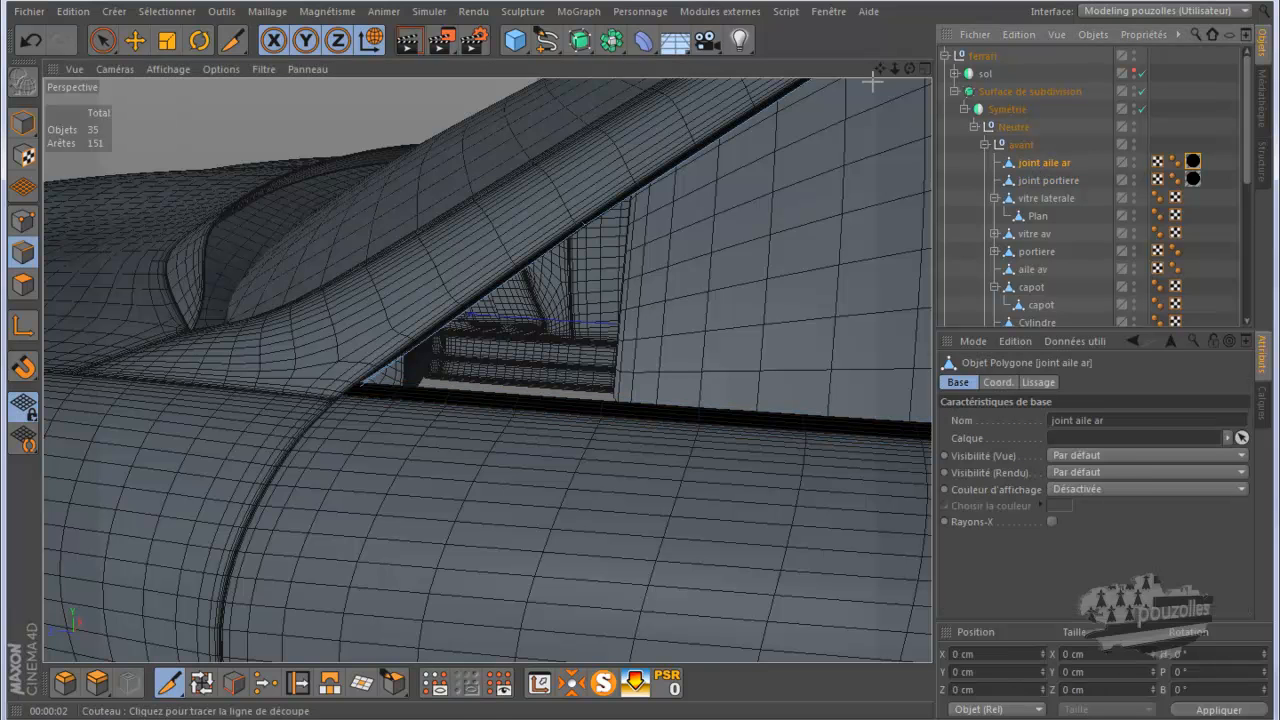
{"action": "left_click_drag", "start_coordinate": [879, 68], "coordinate": [534, 331]}
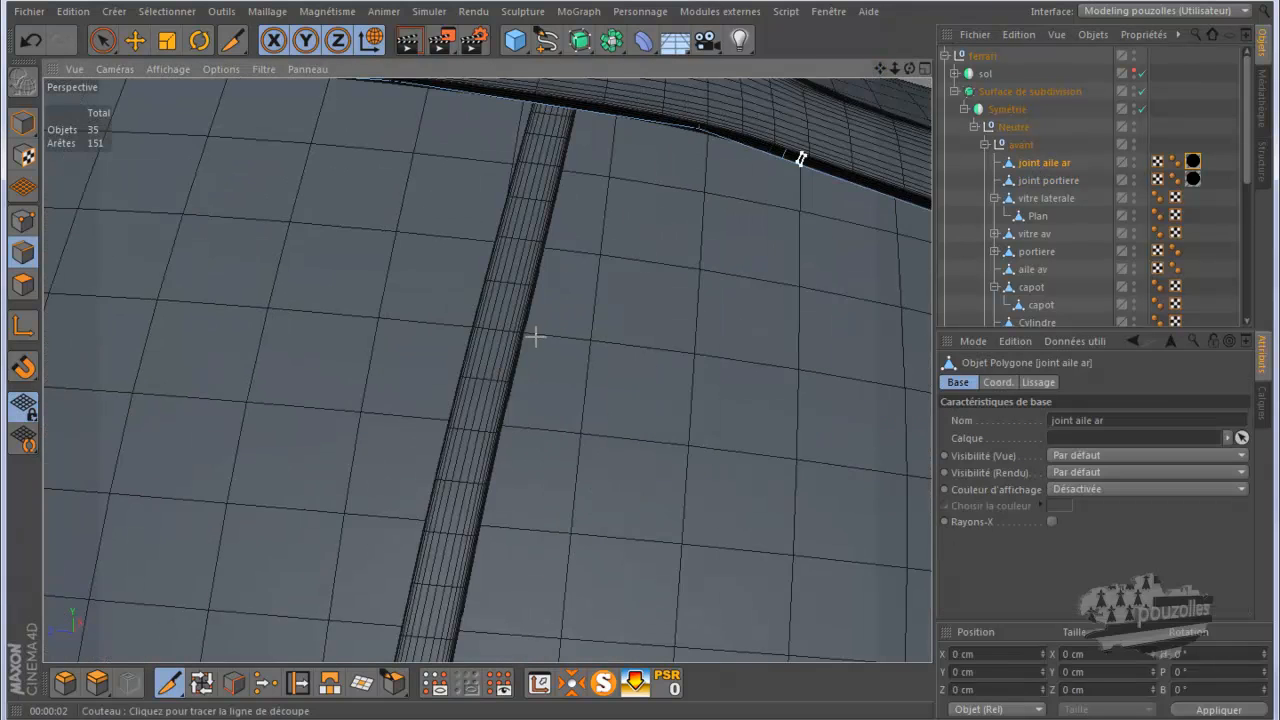
{"action": "scroll", "coordinate": [537, 330], "scroll_direction": "down", "scroll_amount": 5}
{"action": "scroll", "coordinate": [540, 329], "scroll_direction": "down", "scroll_amount": 1}
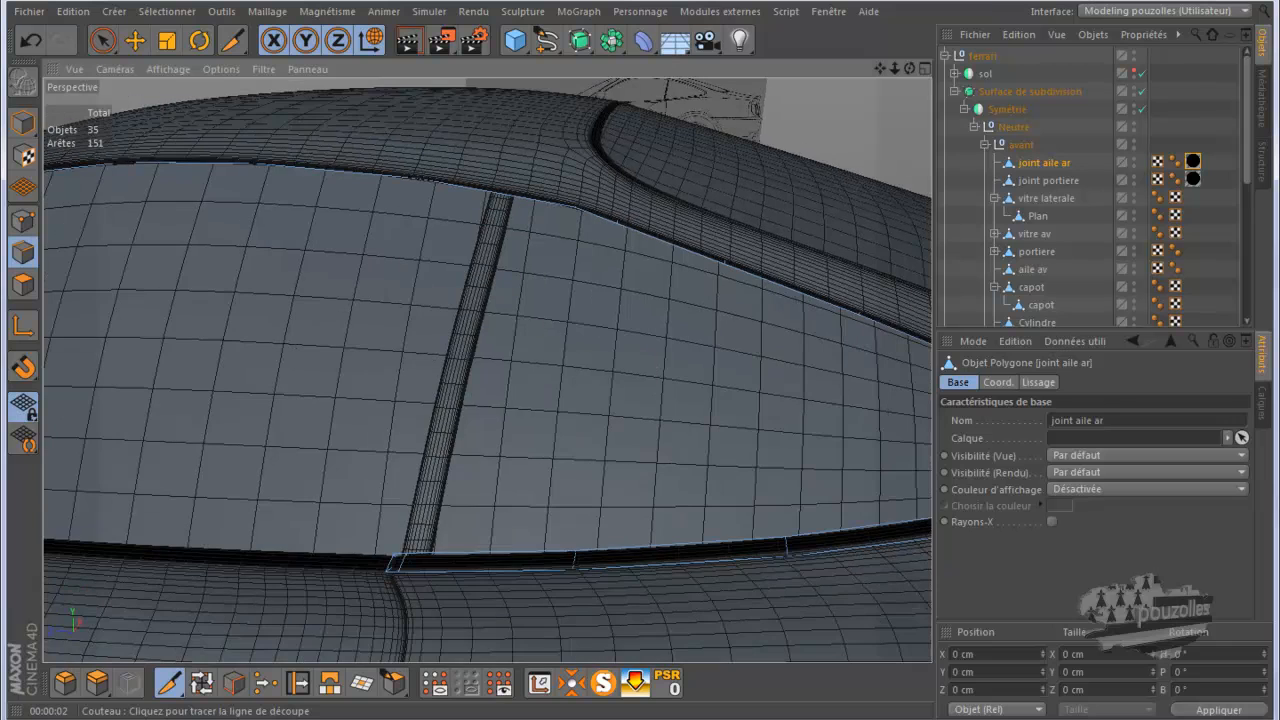
{"action": "left_click_drag", "start_coordinate": [877, 66], "coordinate": [604, 368]}
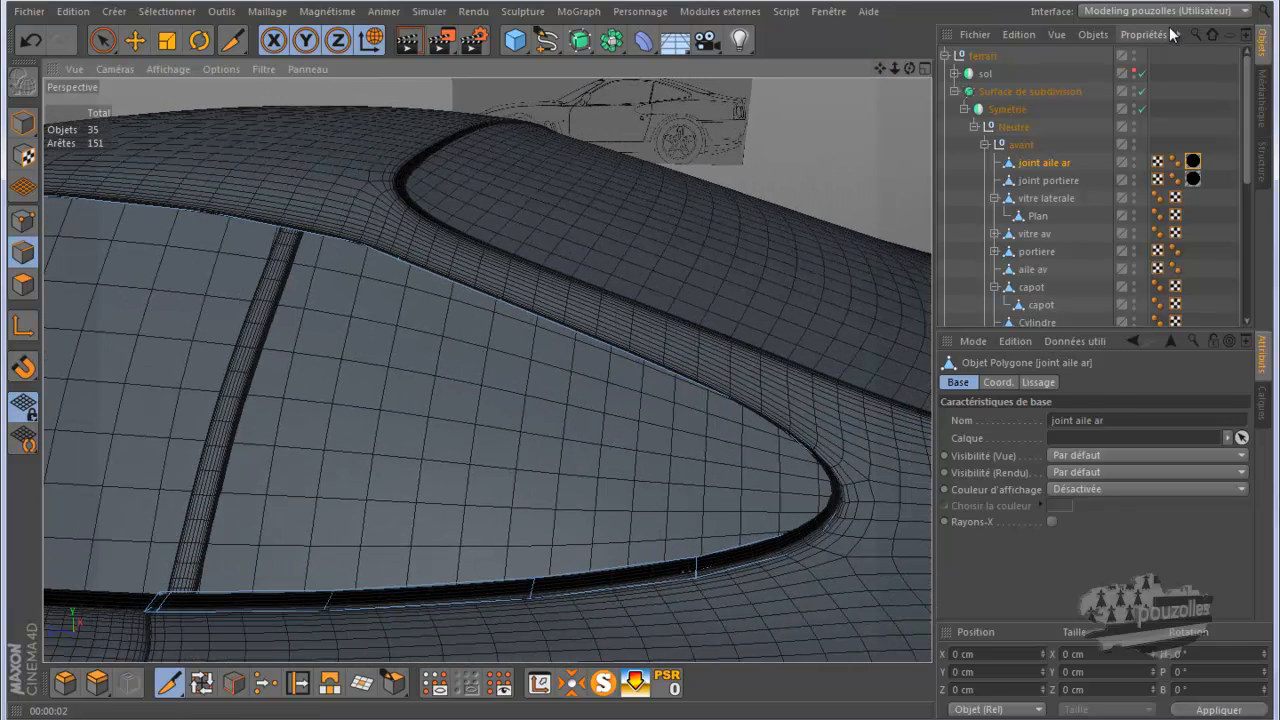
{"action": "left_click", "coordinate": [1142, 91]}
Move the corner point at the rear tip of the side window seal about 3 cm toward negative Z.
{"action": "left_click_drag", "start_coordinate": [641, 361], "coordinate": [641, 361], "text": "alt"}
{"action": "key", "text": "k"}
{"action": "left_click_drag", "start_coordinate": [769, 430], "coordinate": [757, 443], "text": "alt"}
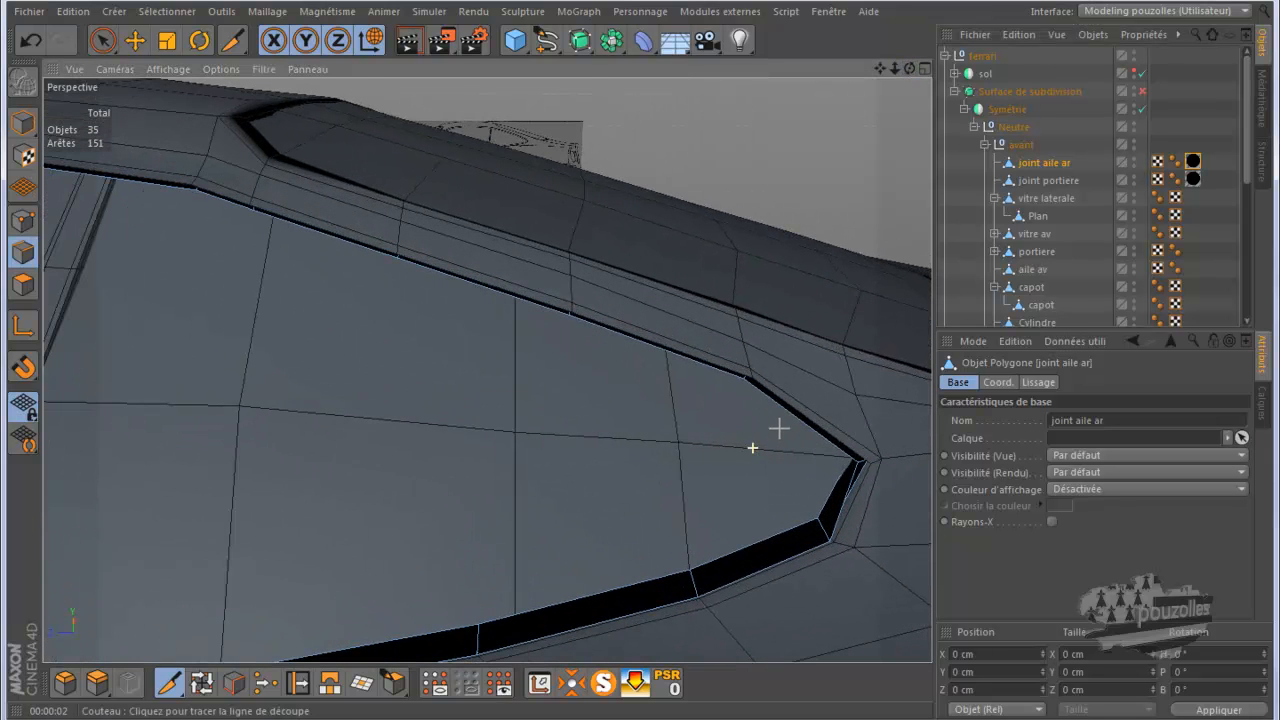
{"action": "left_click_drag", "start_coordinate": [907, 68], "coordinate": [642, 360]}
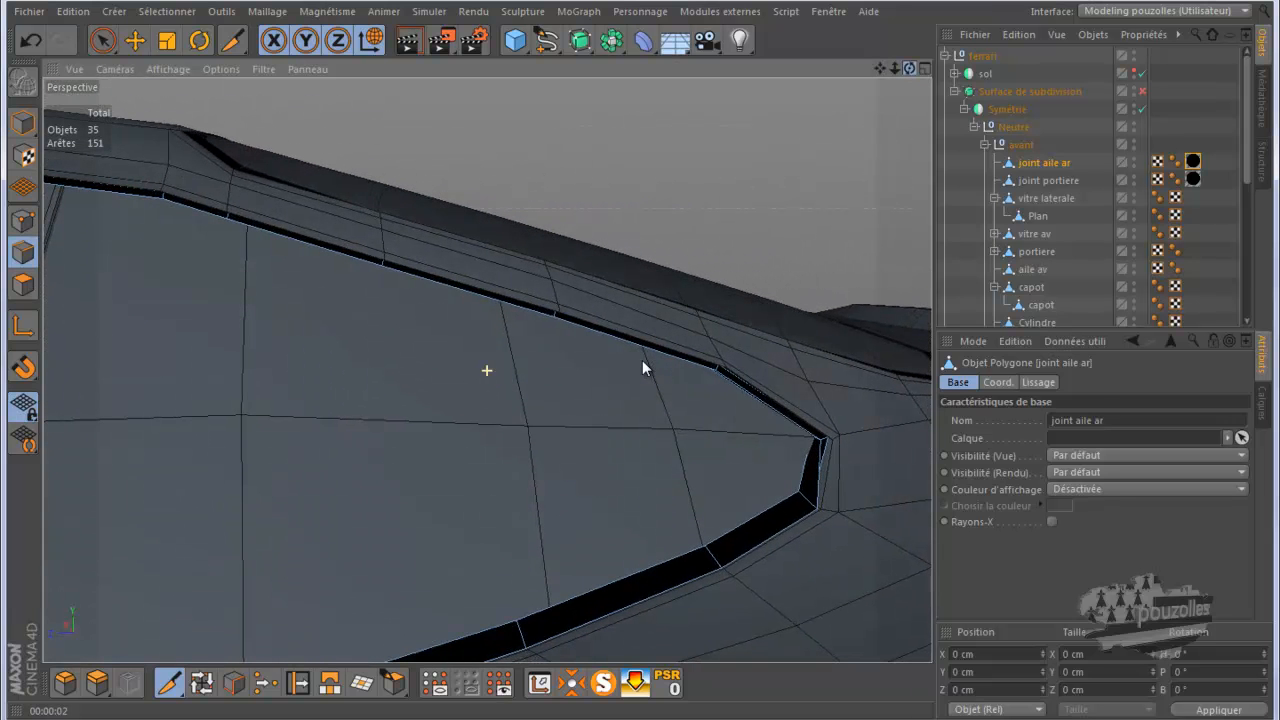
{"action": "left_click", "coordinate": [22, 220]}
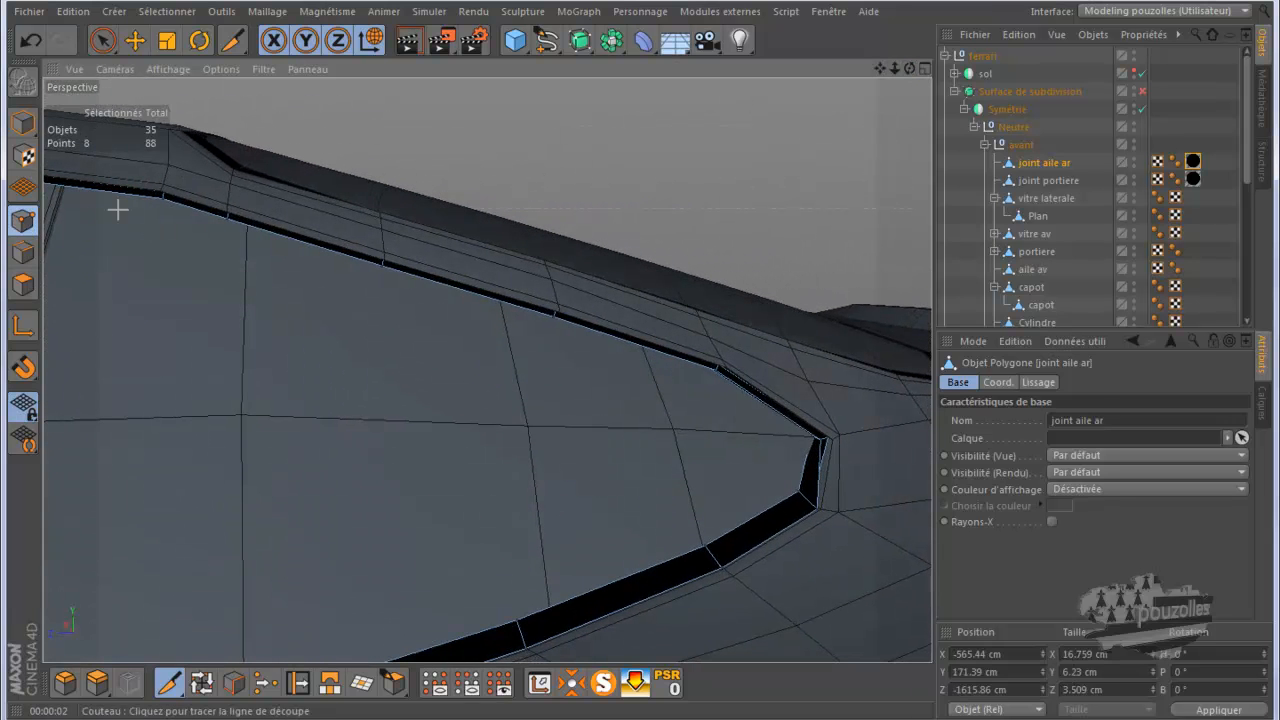
{"action": "key", "text": "e"}
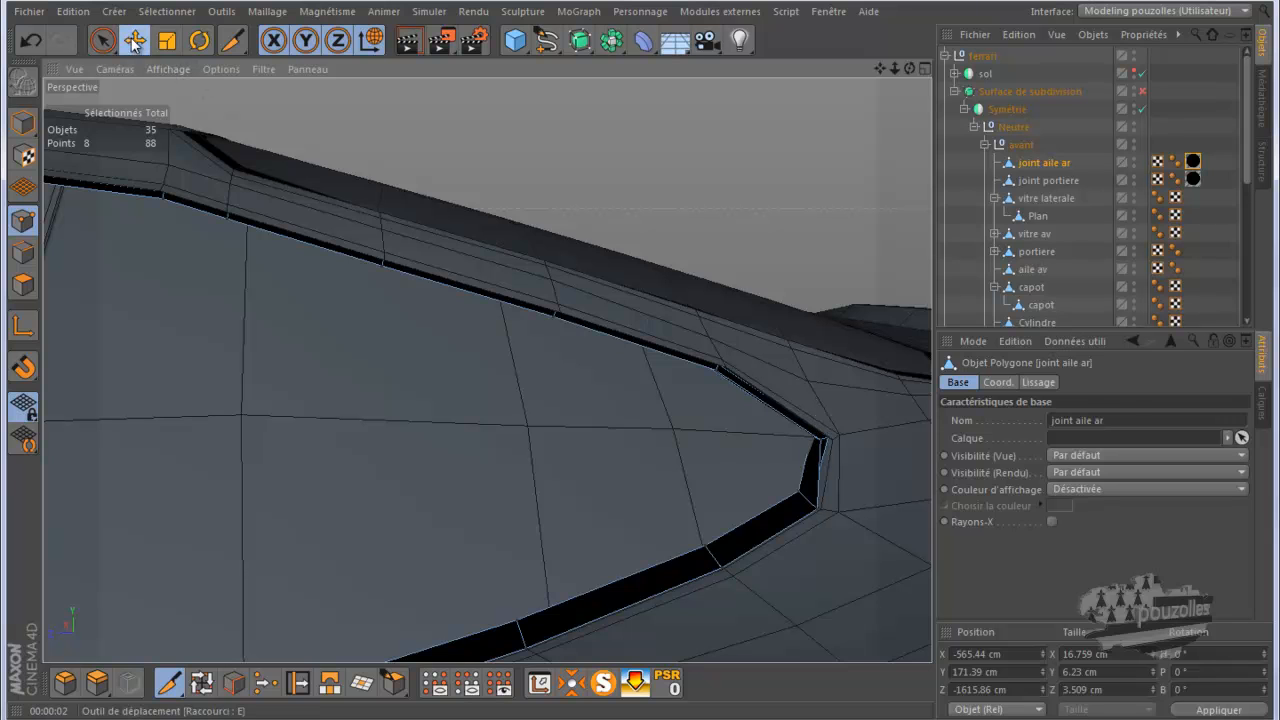
{"action": "left_click", "coordinate": [819, 441]}
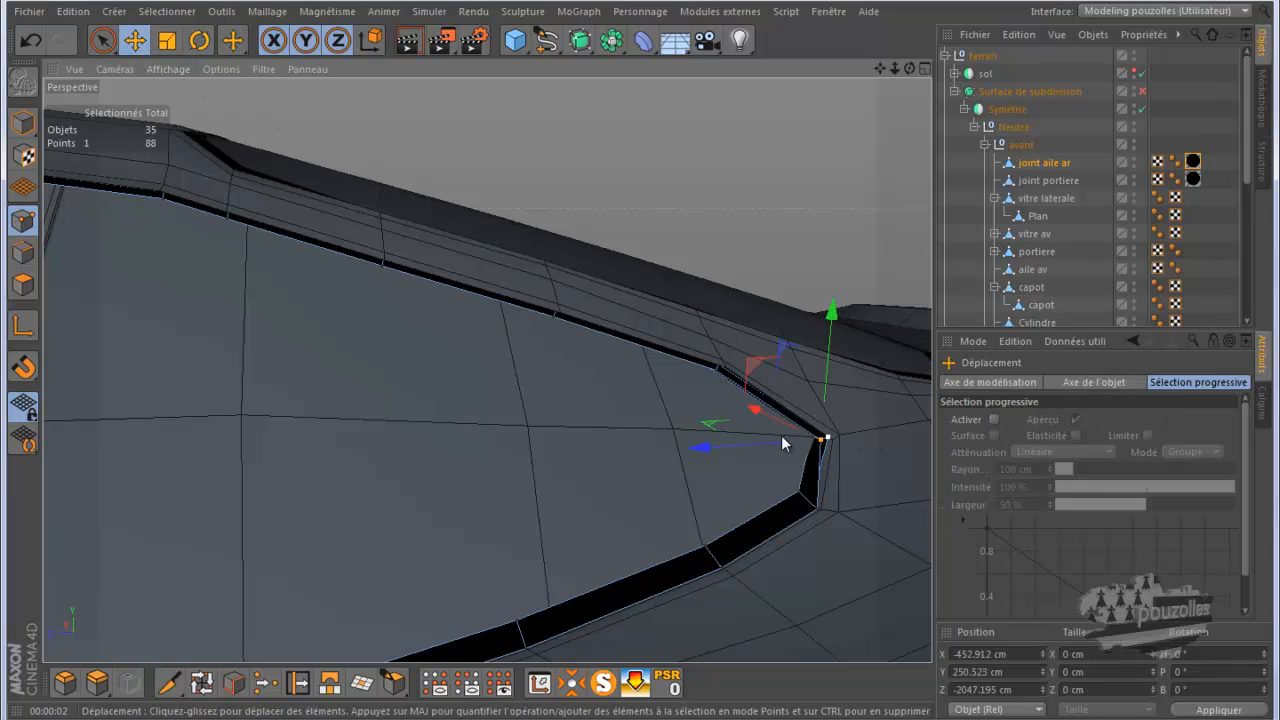
{"action": "left_click_drag", "start_coordinate": [738, 446], "coordinate": [741, 448]}
{"action": "left_click_drag", "start_coordinate": [907, 68], "coordinate": [640, 363]}
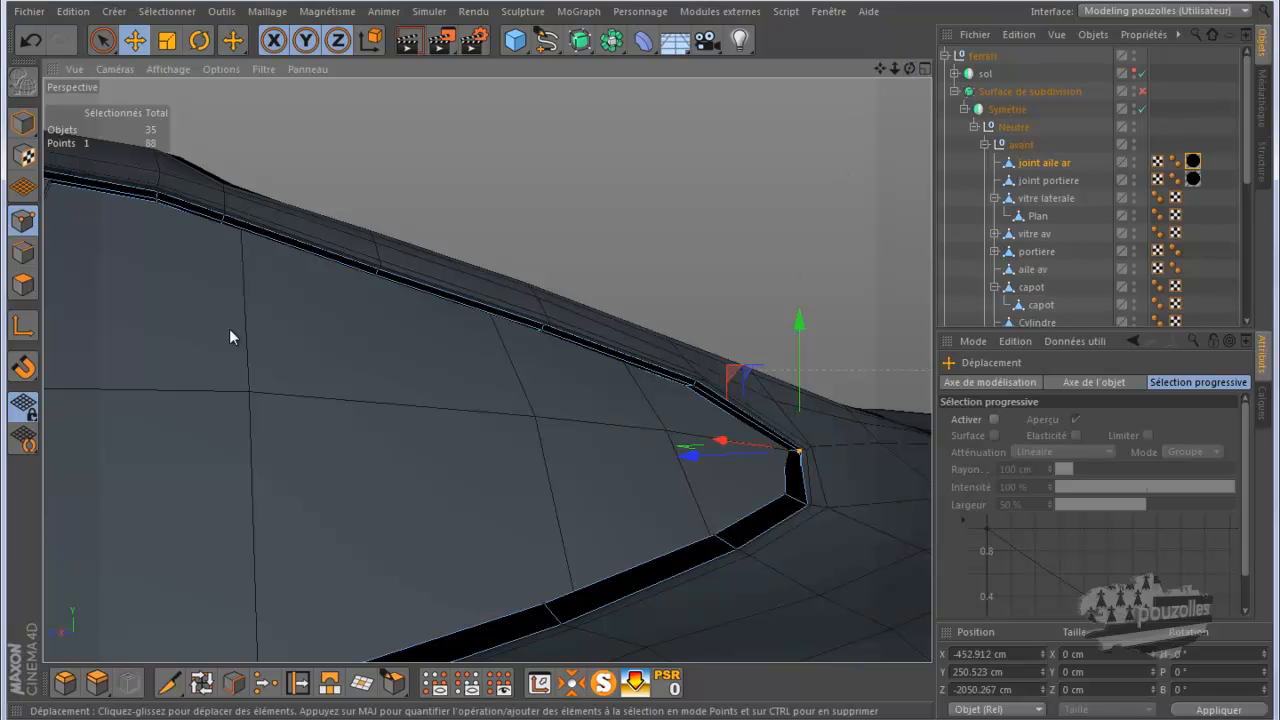
Switch to polygon mode and loop-select the inner ring of polygons of the joint aile ar seal around the side window.
{"action": "left_click", "coordinate": [24, 285]}
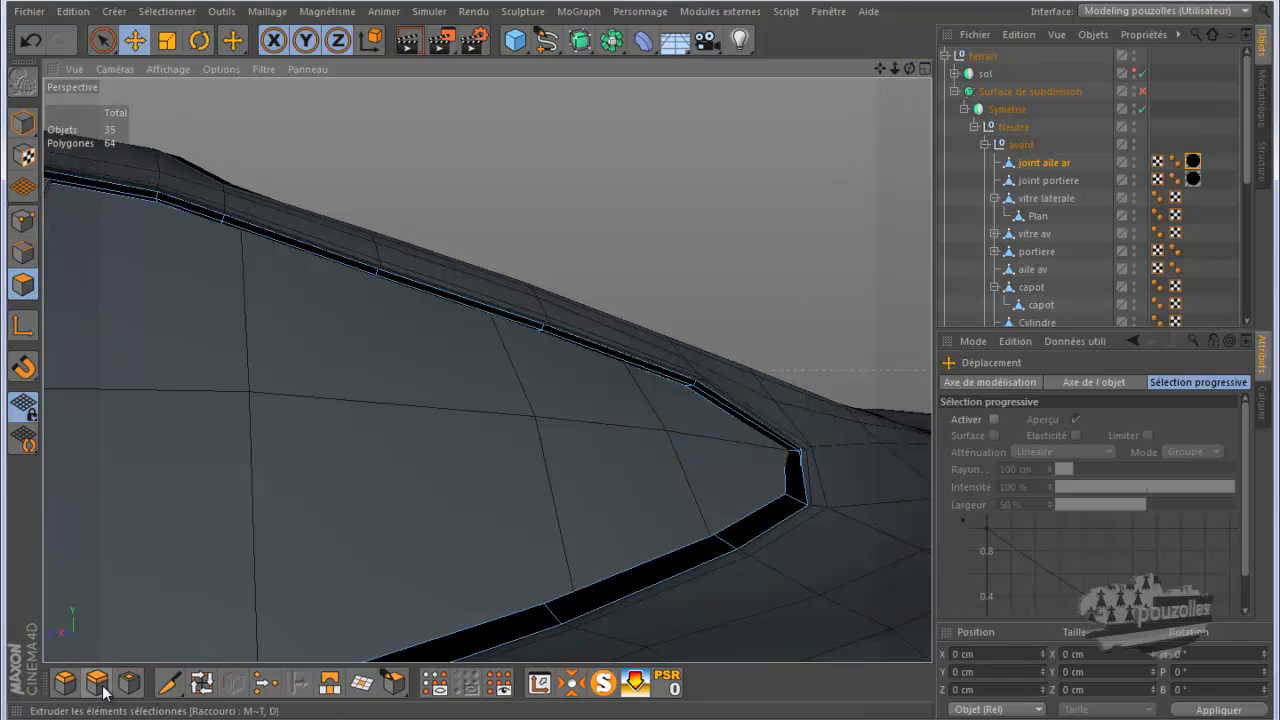
{"action": "left_click", "coordinate": [201, 683]}
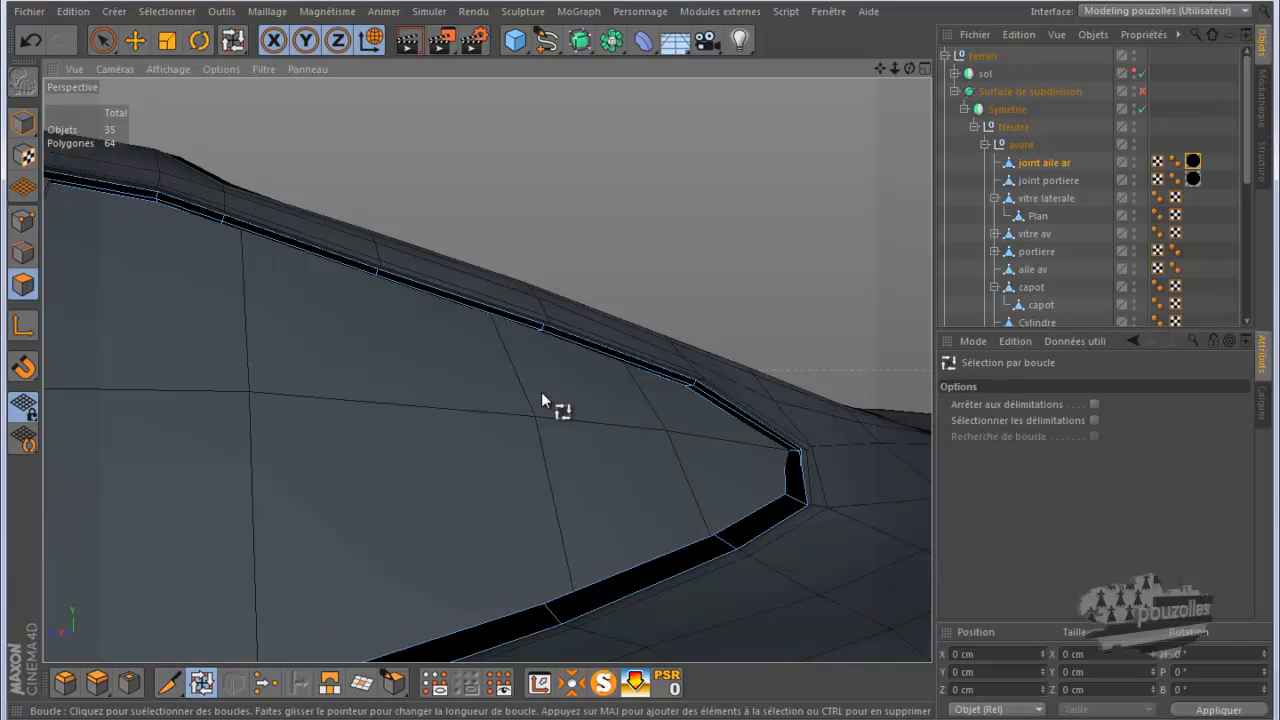
{"action": "left_click", "coordinate": [535, 329]}
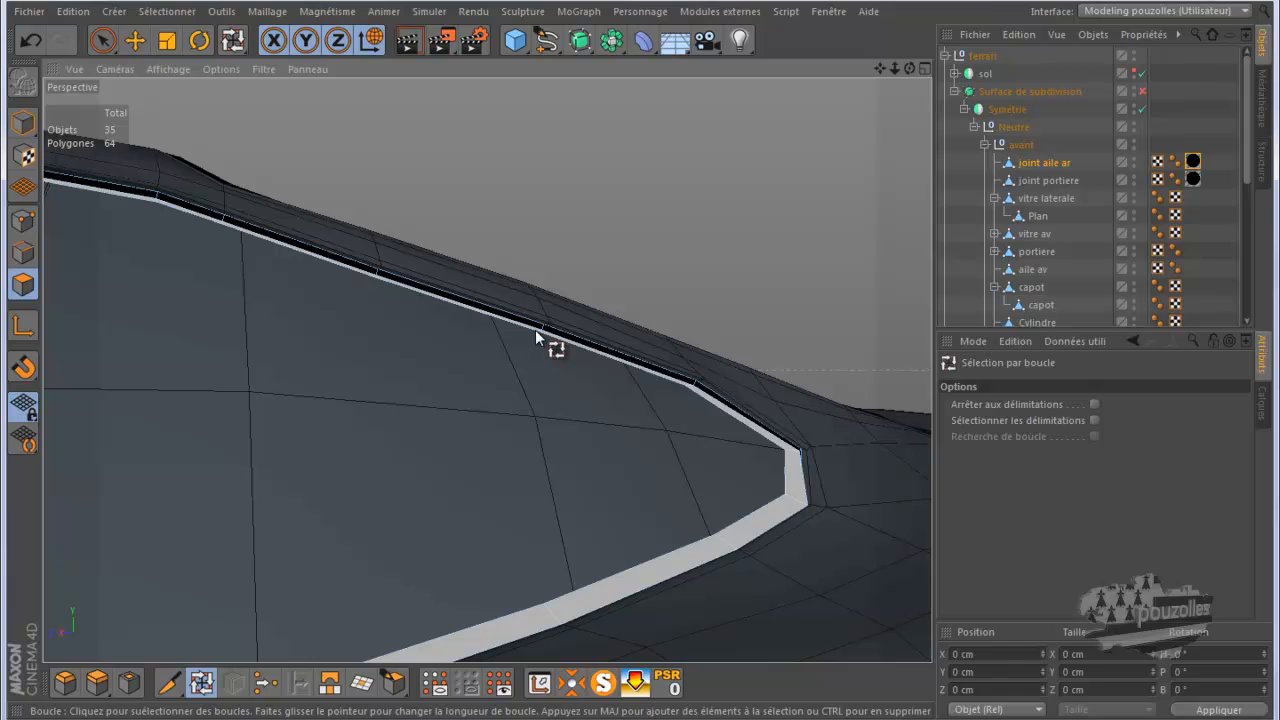
{"action": "left_click", "coordinate": [535, 329]}
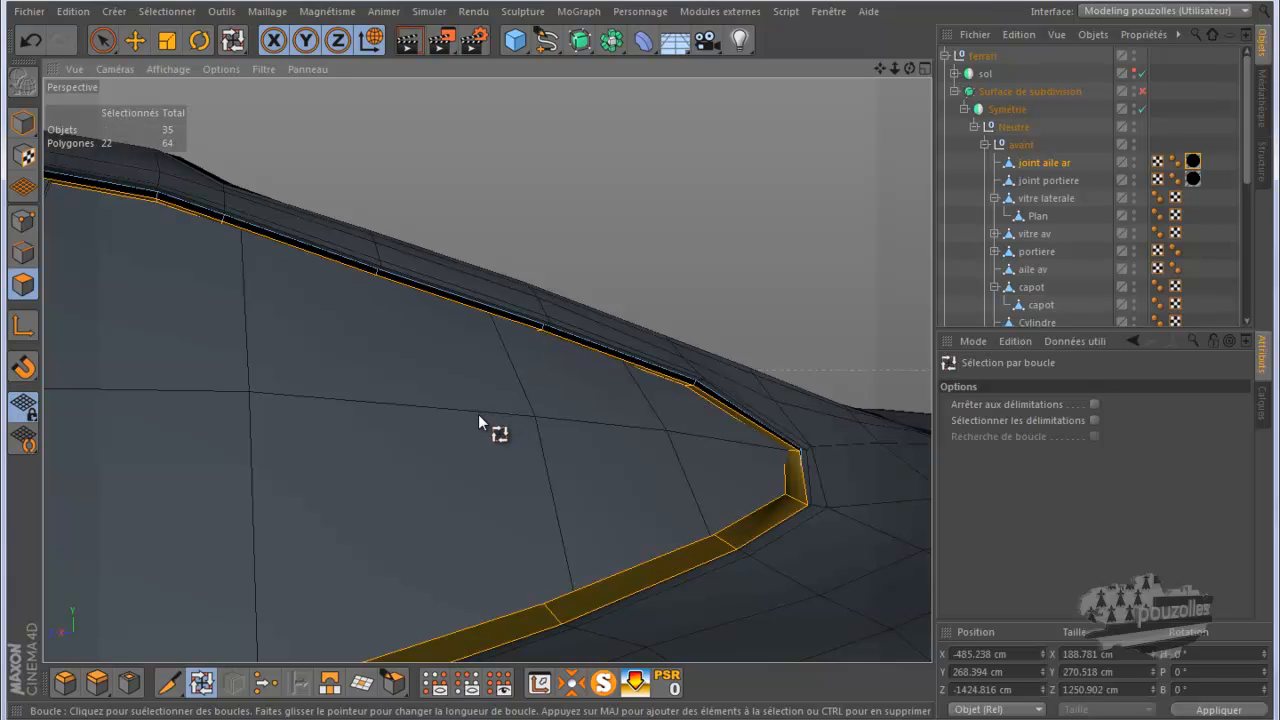
{"action": "mouse_move", "coordinate": [539, 395]}
{"action": "left_mouse_down", "text": "alt"}
{"action": "mouse_move", "coordinate": [603, 383]}
{"action": "mouse_move", "coordinate": [594, 396]}
{"action": "left_mouse_up", "text": "alt"}
Deselect the polygons along the seal's lower edge and at its rear tip, keeping only the upper run selected.
{"action": "left_click", "coordinate": [102, 40]}
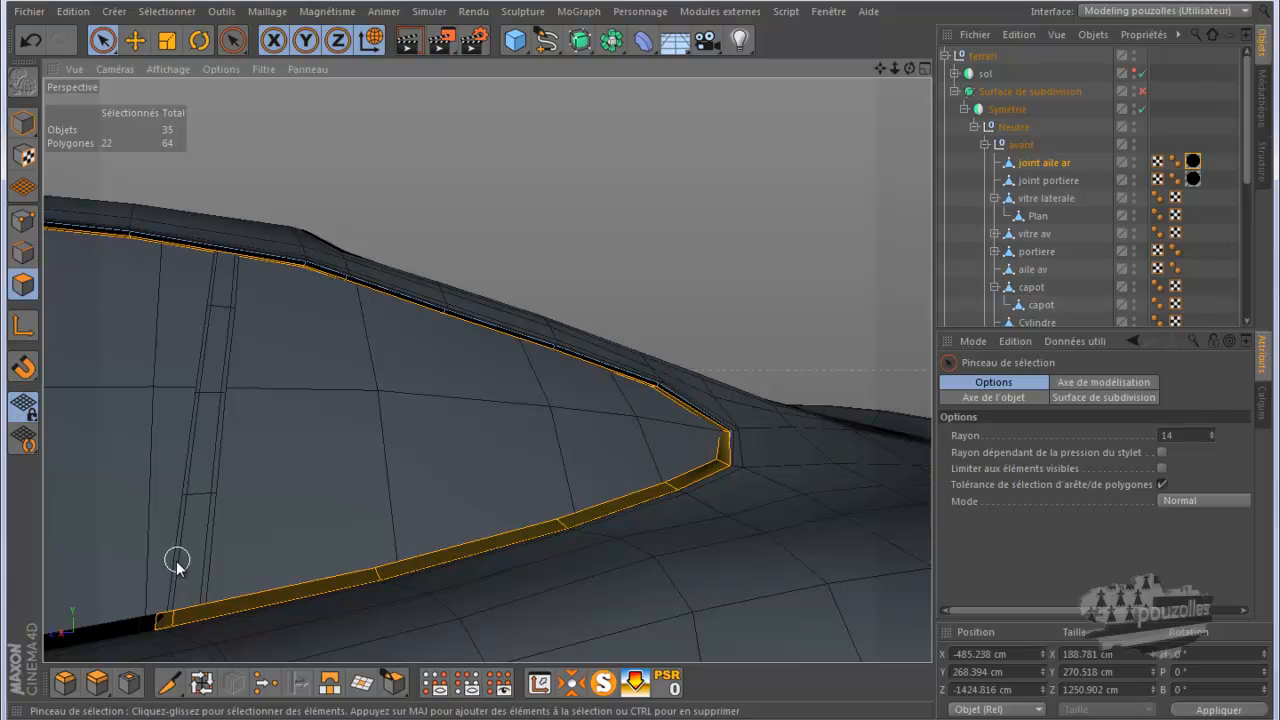
{"action": "left_click_drag", "start_coordinate": [174, 610], "coordinate": [197, 623], "text": "ctrl"}
{"action": "left_click_drag", "start_coordinate": [421, 576], "coordinate": [563, 532], "text": "ctrl"}
{"action": "left_click_drag", "start_coordinate": [723, 466], "coordinate": [732, 459], "text": "ctrl"}
{"action": "left_click_drag", "start_coordinate": [831, 231], "coordinate": [886, 218], "text": "alt"}
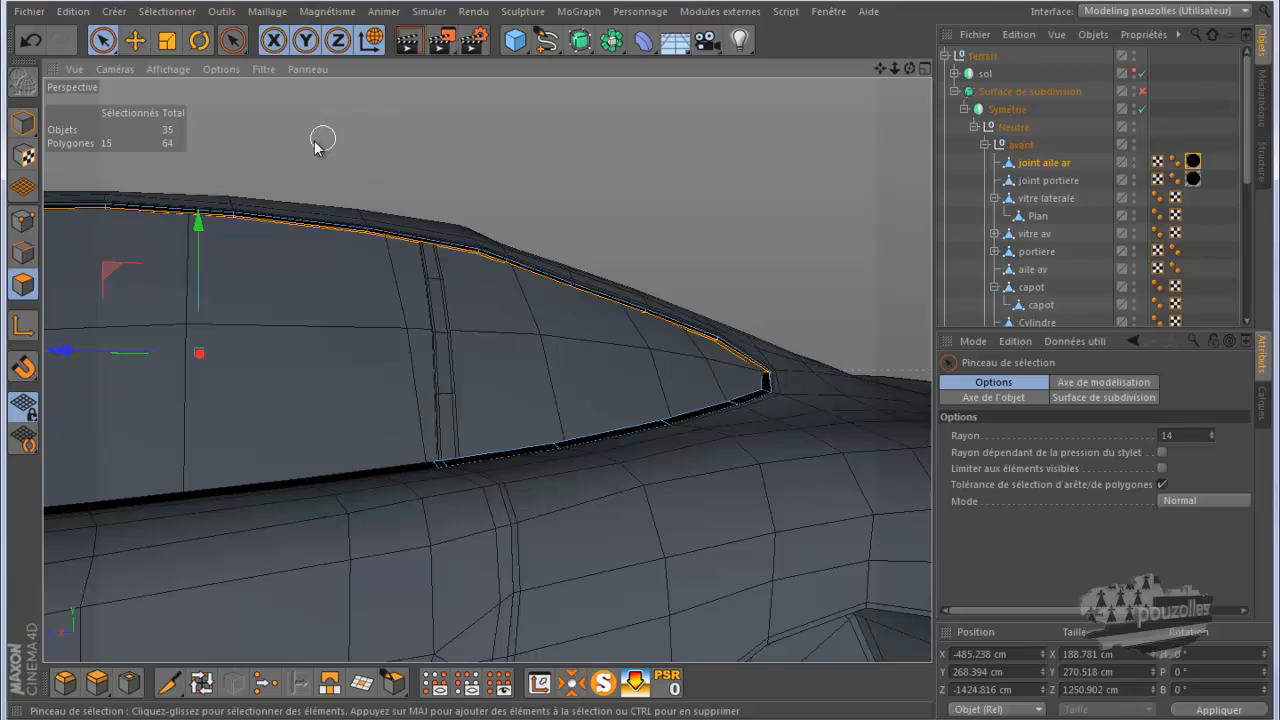
Scale the selected upper seal polygons down in the YZ plane to about 268.4 cm in Y and 1240.9 cm in Z.
{"action": "mouse_move", "coordinate": [681, 361]}
{"action": "left_mouse_down", "text": "alt"}
{"action": "mouse_move", "coordinate": [651, 361]}
{"action": "mouse_move", "coordinate": [680, 355]}
{"action": "left_mouse_up", "text": "alt"}
{"action": "scroll", "coordinate": [816, 102], "scroll_direction": "down", "scroll_amount": 1}
{"action": "scroll", "coordinate": [817, 108], "scroll_direction": "down", "scroll_amount": 1}
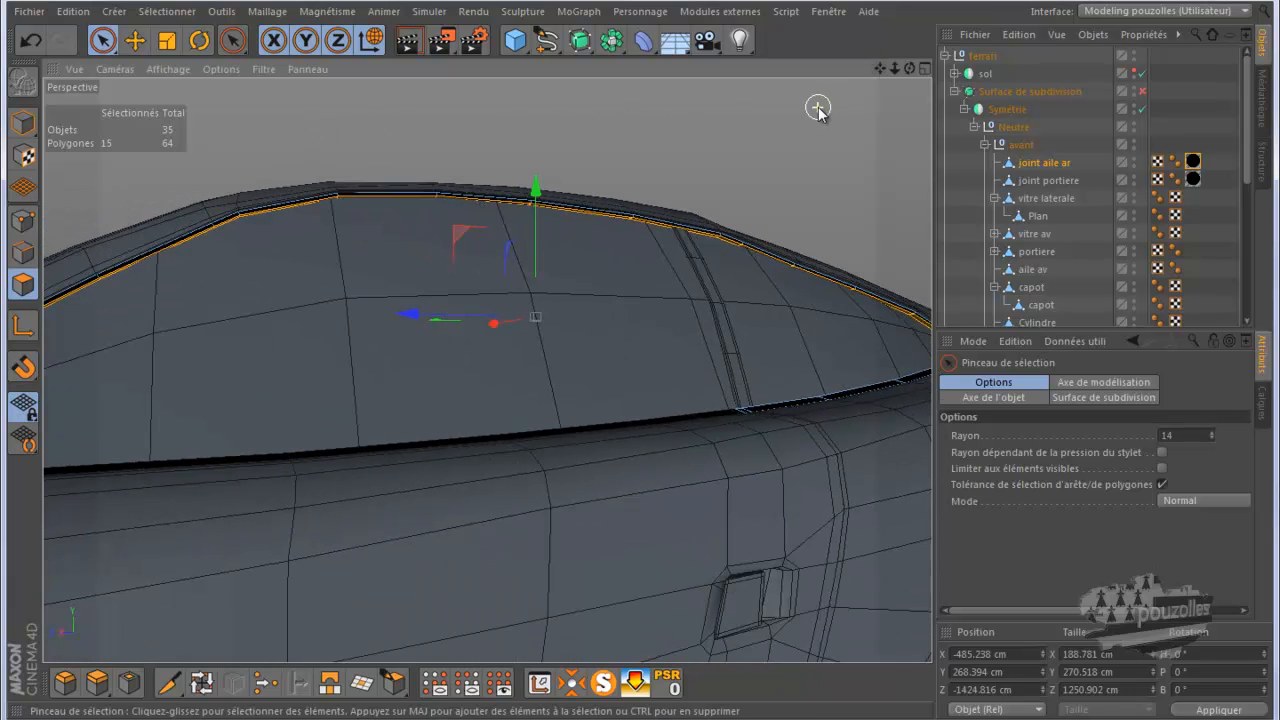
{"action": "left_click", "coordinate": [167, 40]}
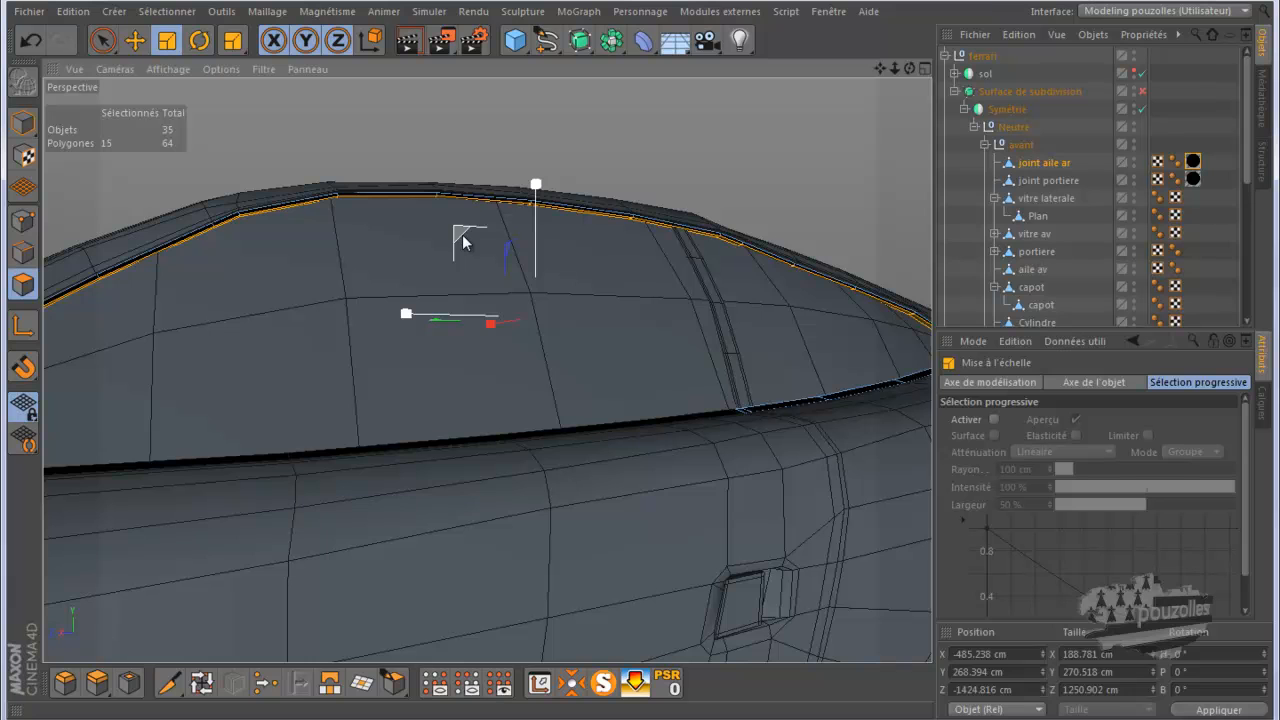
{"action": "left_click_drag", "start_coordinate": [463, 242], "coordinate": [480, 260]}
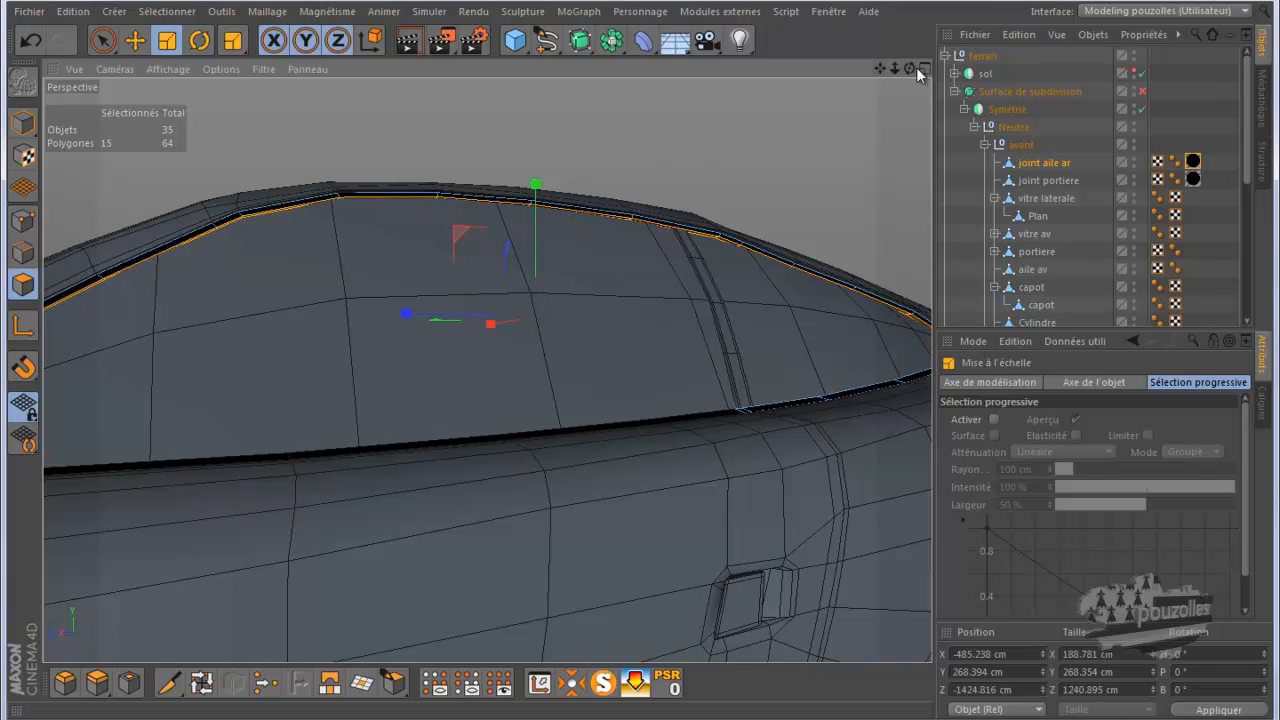
Turn the subdivision surface on and render the side window with its seal from slightly above.
{"action": "left_click_drag", "start_coordinate": [910, 67], "coordinate": [641, 362]}
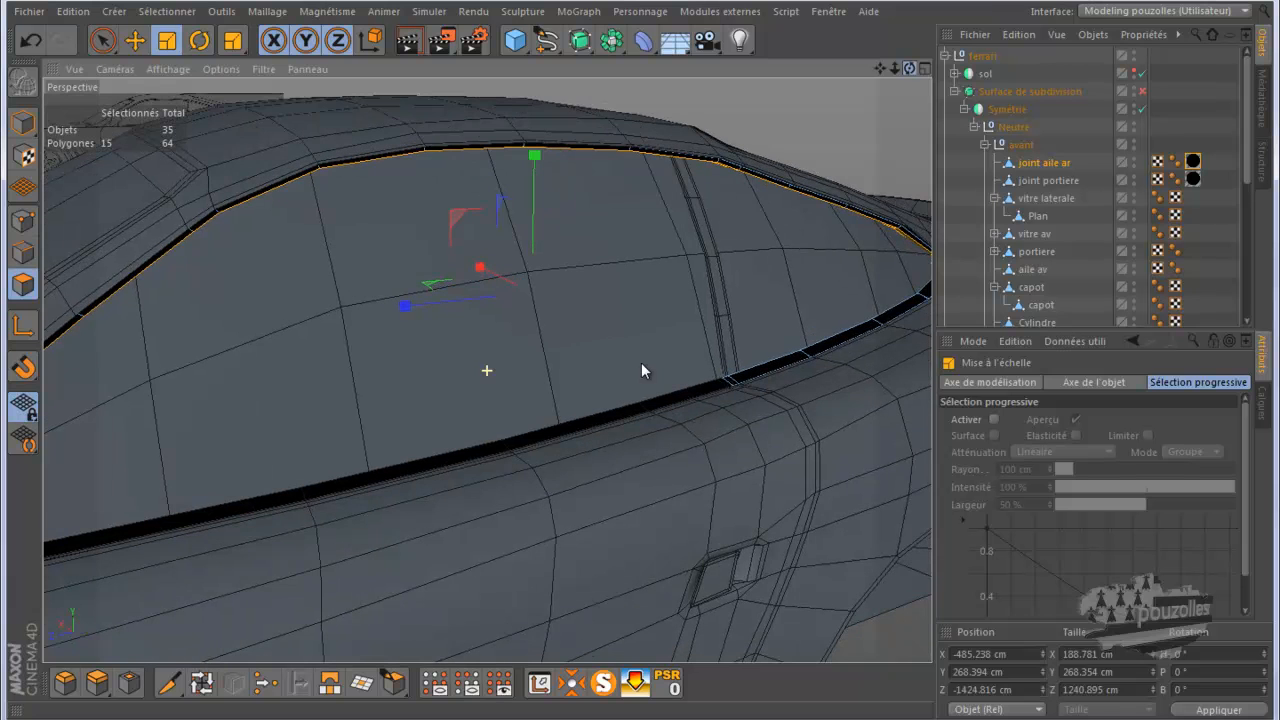
{"action": "left_click", "coordinate": [1141, 91]}
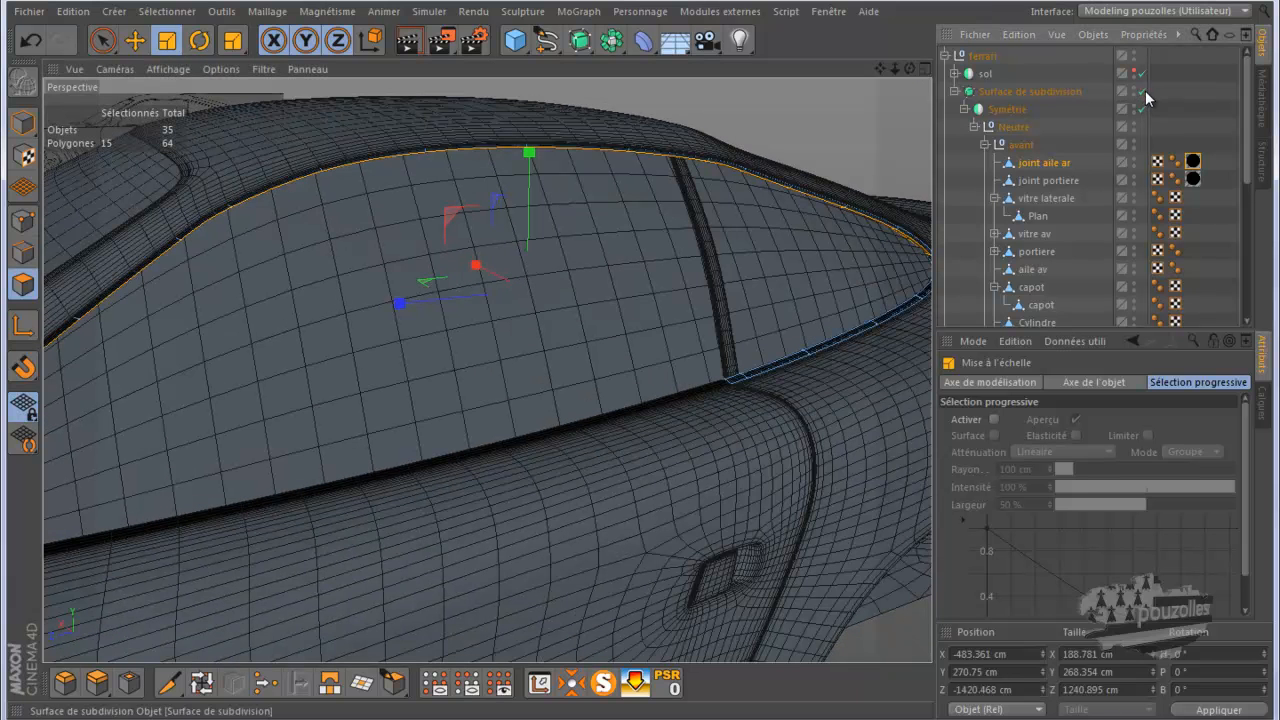
{"action": "left_click", "coordinate": [407, 43]}
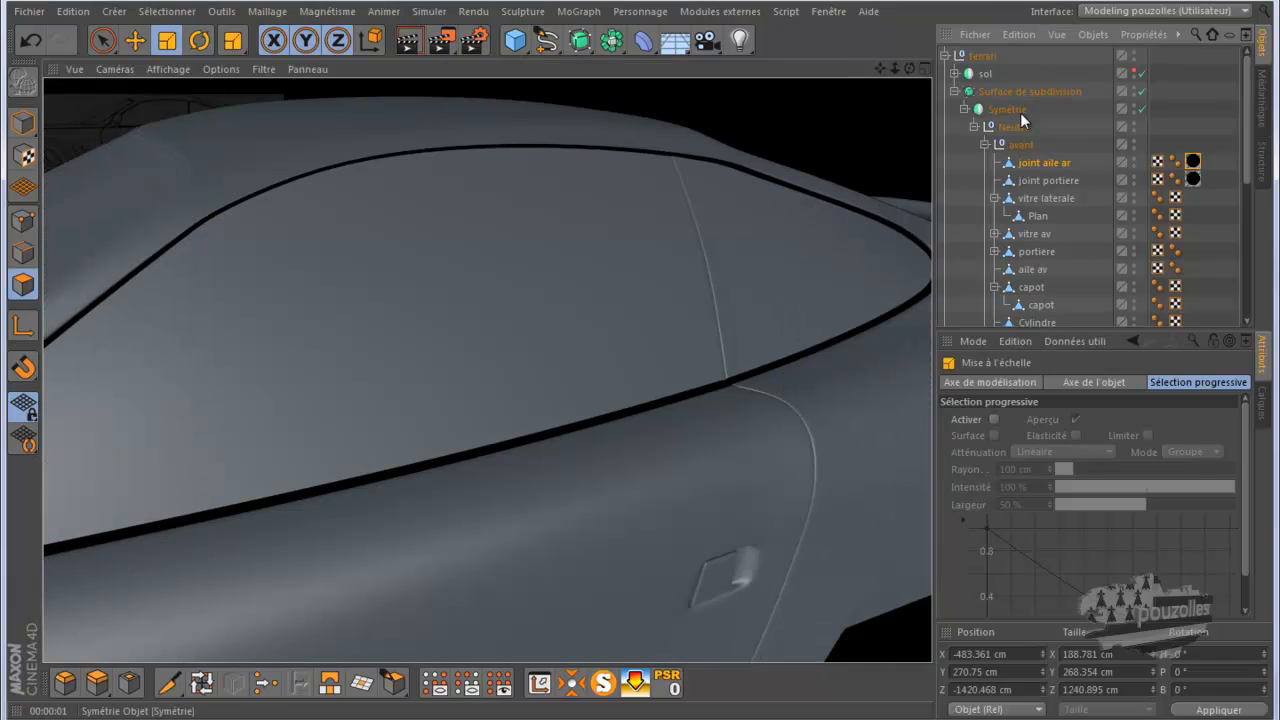
Without subdivision, shrink the selected upper seal polygons further to about 265.7 cm in Y and 1228.5 cm in Z, and render them subdivided.
{"action": "left_click", "coordinate": [1141, 91]}
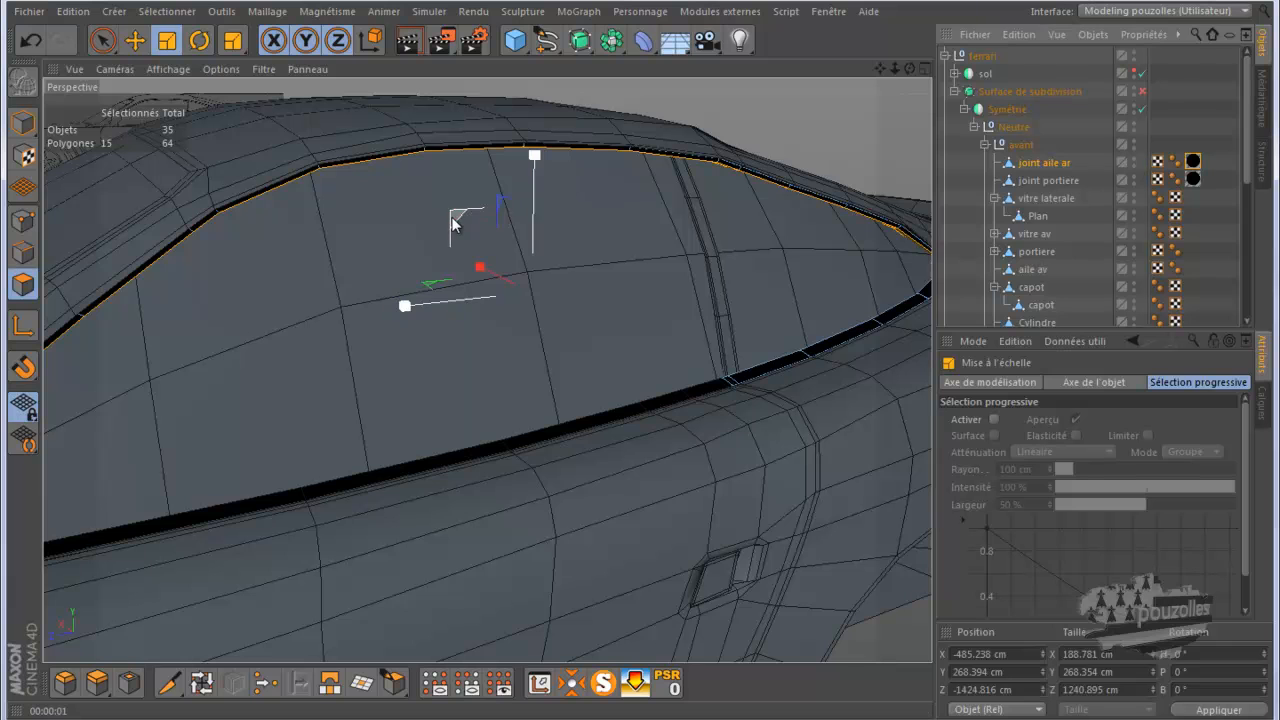
{"action": "left_click_drag", "start_coordinate": [450, 221], "coordinate": [458, 233]}
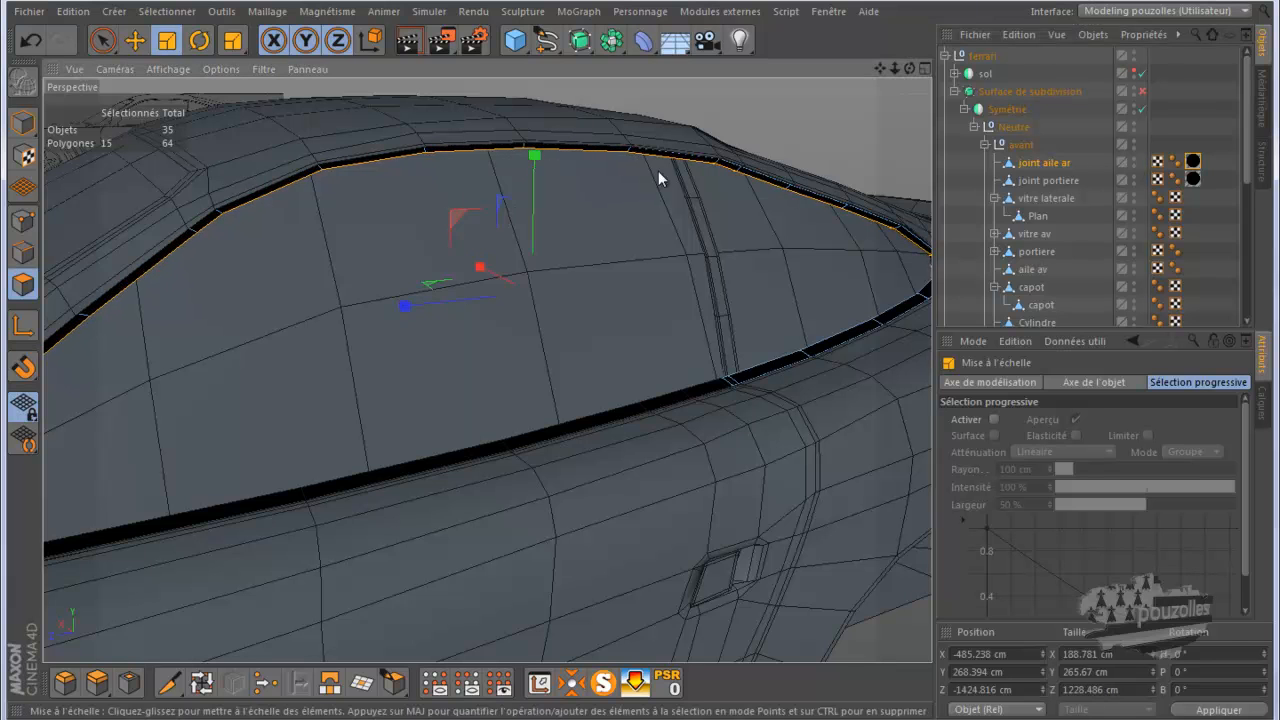
{"action": "left_click", "coordinate": [1141, 91]}
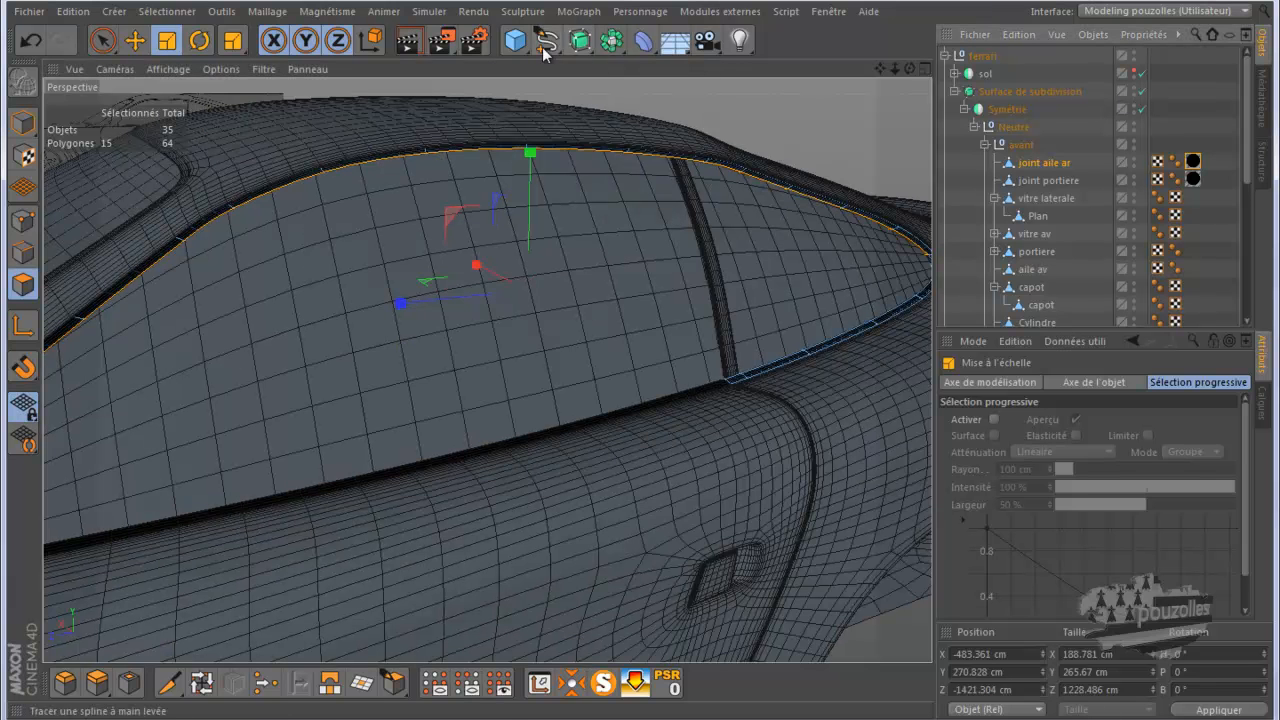
{"action": "left_click", "coordinate": [412, 45]}
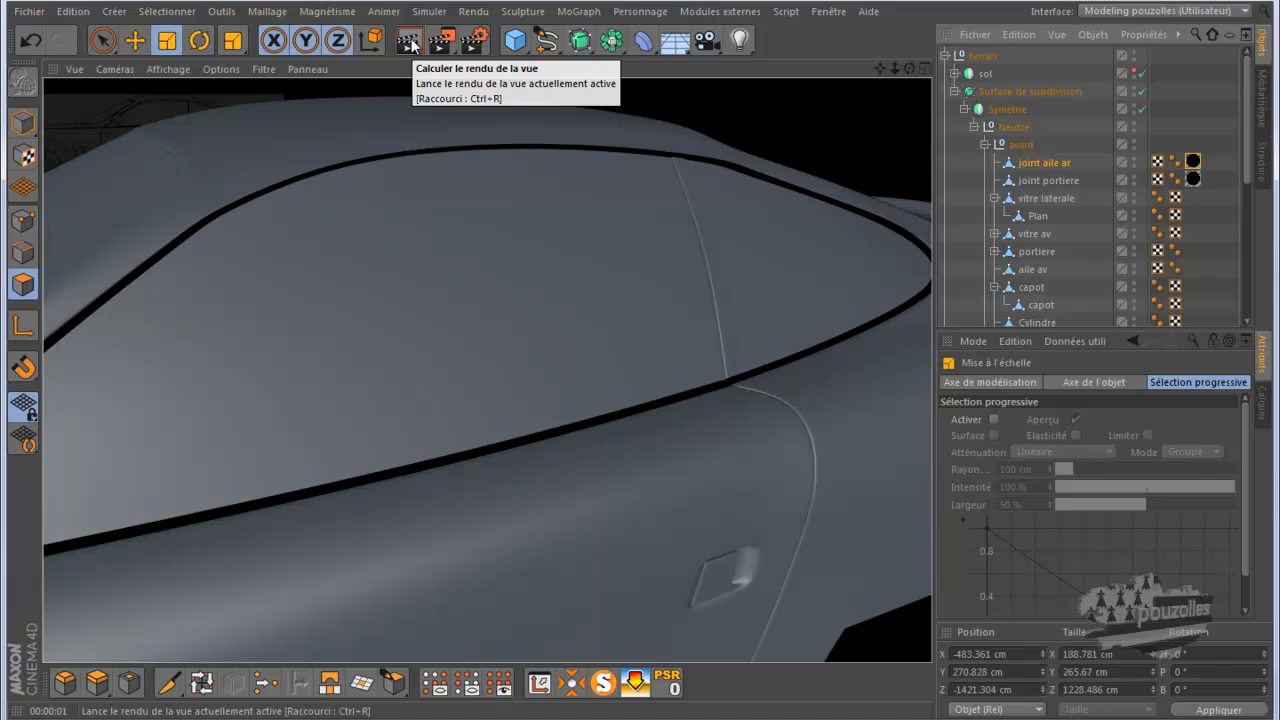
Render the side of the car from farther away to check the thickness of the window seal.
{"action": "left_click", "coordinate": [779, 164]}
{"action": "right_click_drag", "start_coordinate": [791, 168], "coordinate": [812, 216], "text": "alt"}
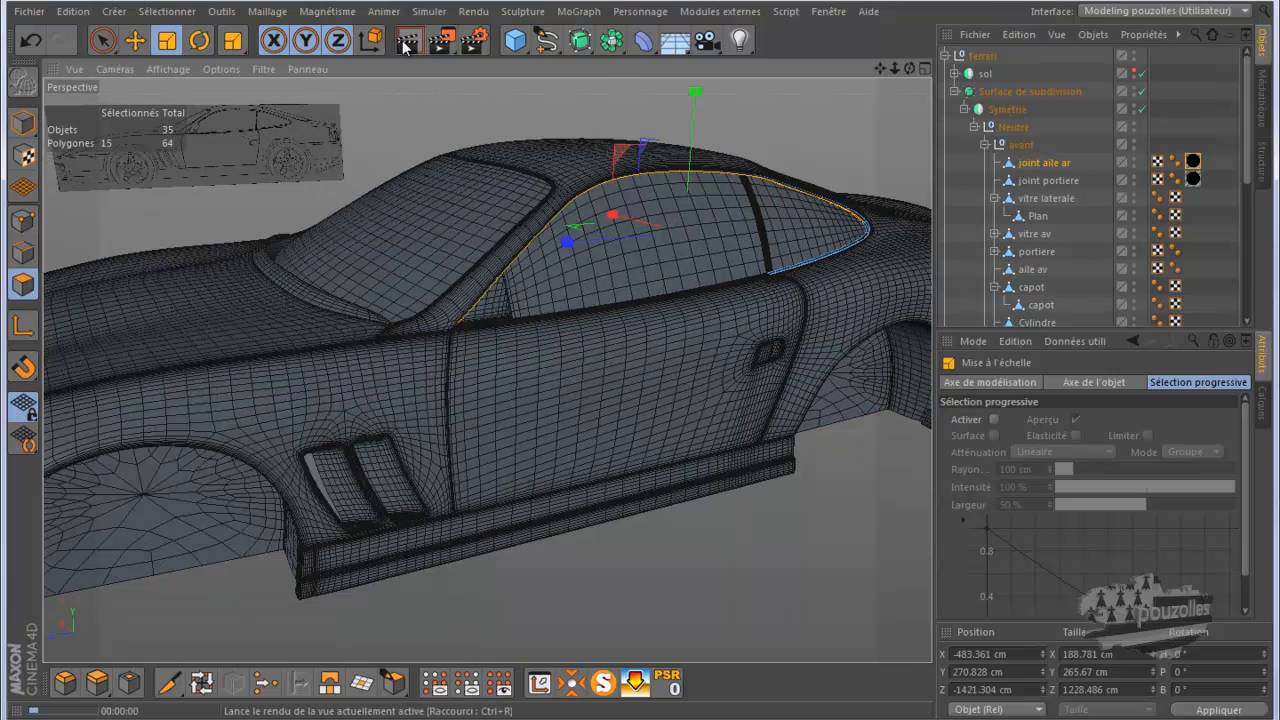
{"action": "left_click", "coordinate": [406, 42]}
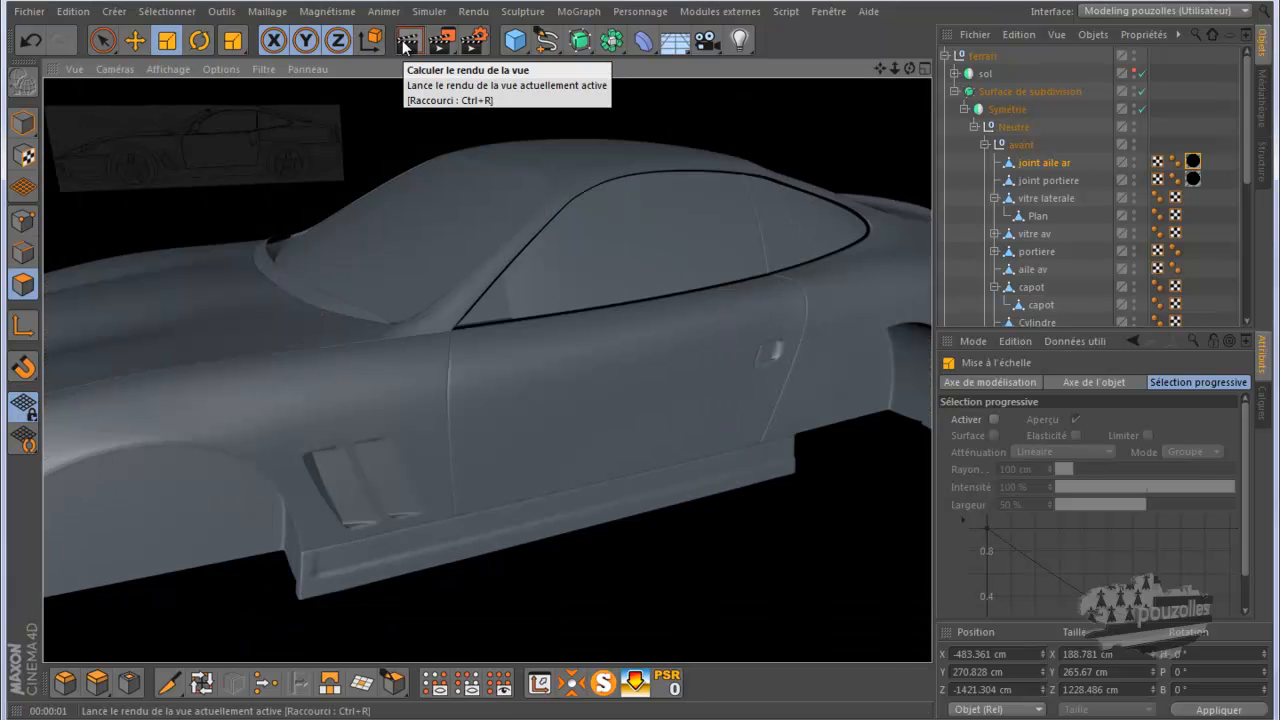
Move the selected upper seal polygons outward along X to about -491.8 cm with the subdivision surface on.
{"action": "right_click_drag", "start_coordinate": [777, 187], "coordinate": [829, 186], "text": "alt"}
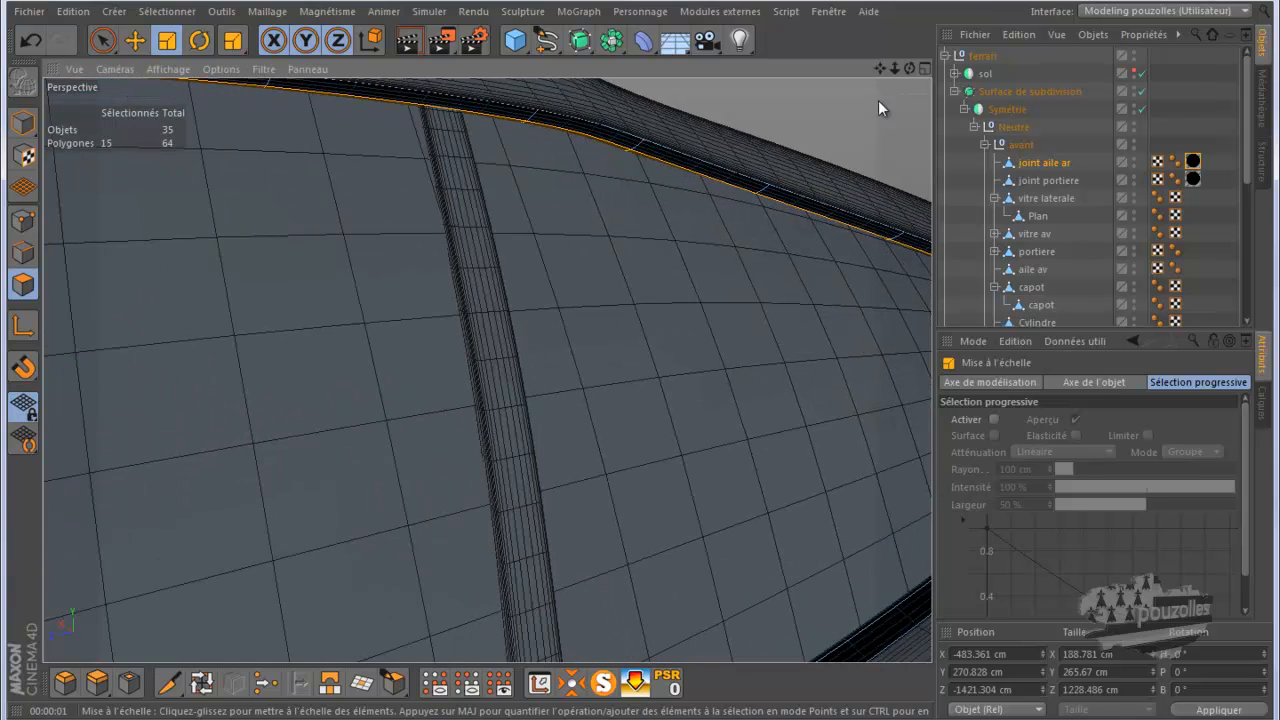
{"action": "left_click_drag", "start_coordinate": [909, 67], "coordinate": [640, 361]}
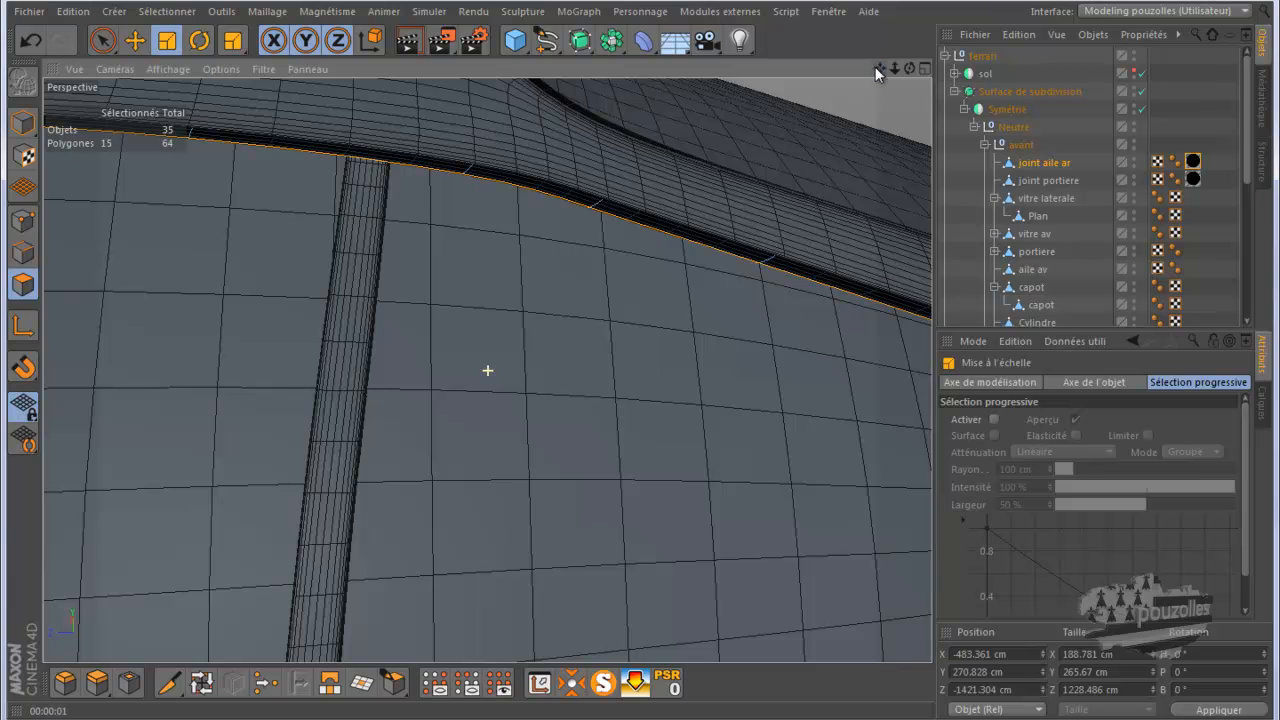
{"action": "left_click_drag", "start_coordinate": [909, 67], "coordinate": [642, 360]}
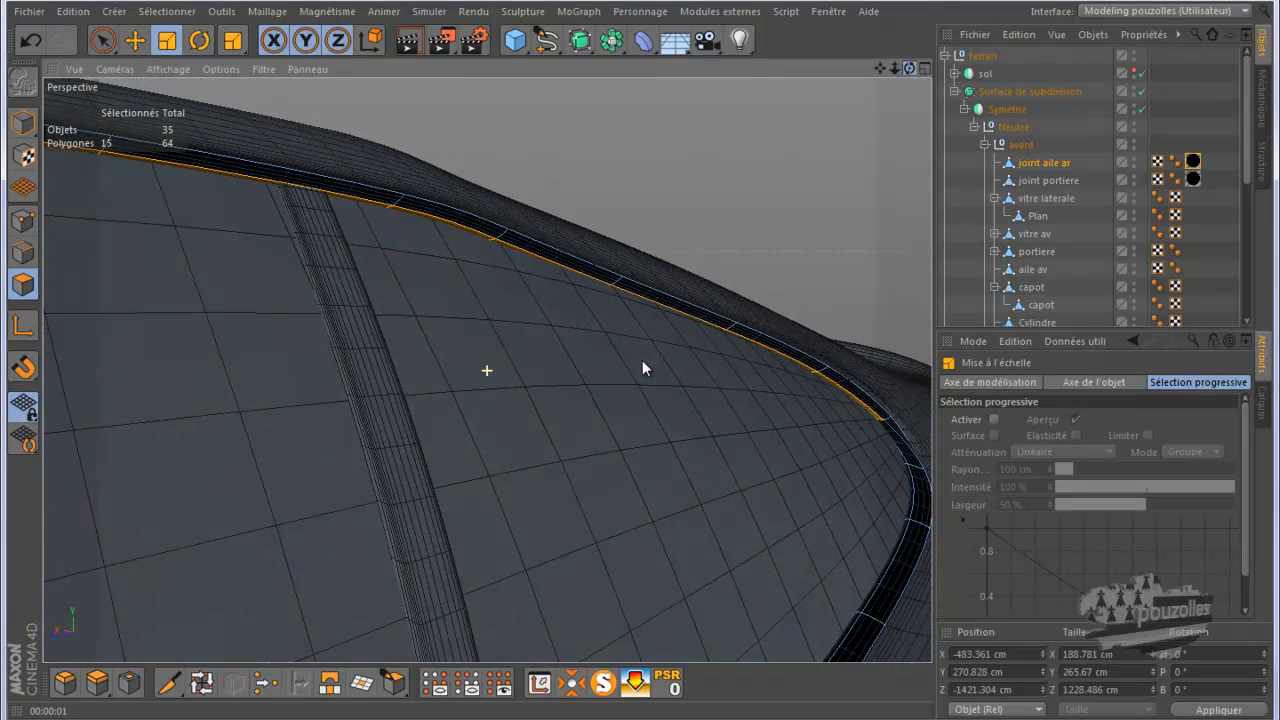
{"action": "scroll", "coordinate": [866, 129], "scroll_direction": "down", "scroll_amount": 2}
{"action": "scroll", "coordinate": [884, 141], "scroll_direction": "down", "scroll_amount": 2}
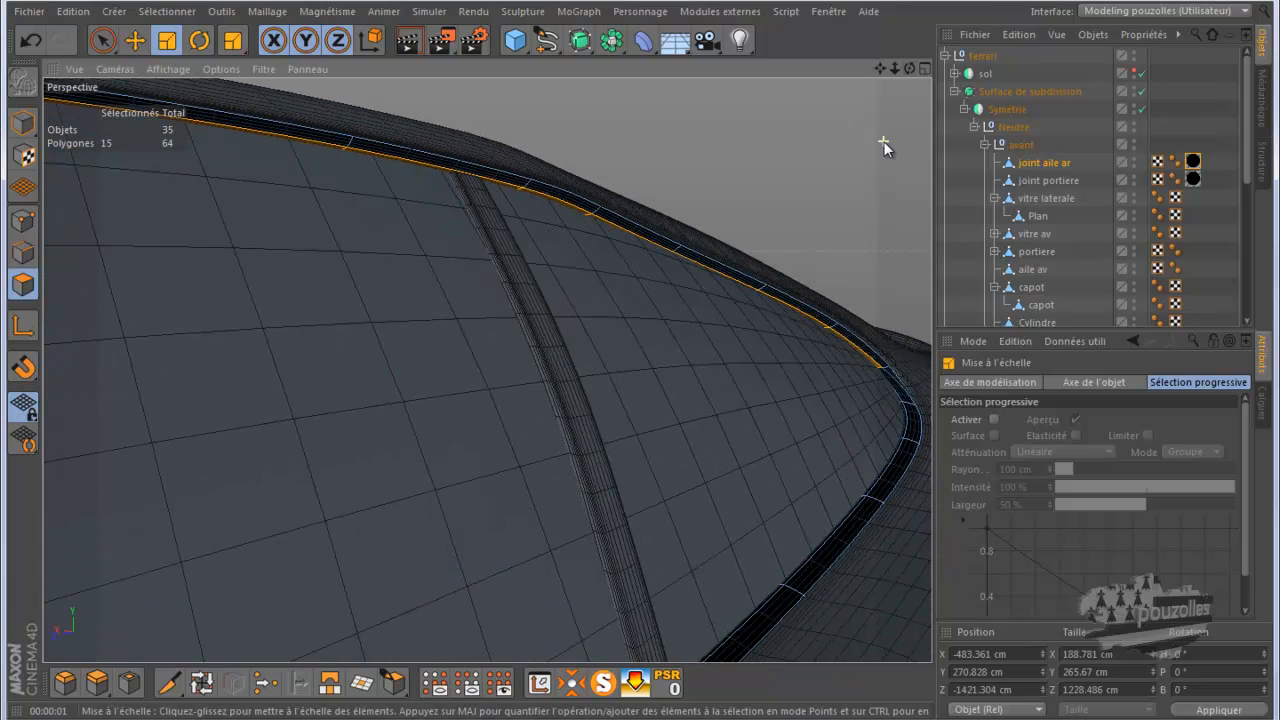
{"action": "scroll", "coordinate": [884, 148], "scroll_direction": "down", "scroll_amount": 4}
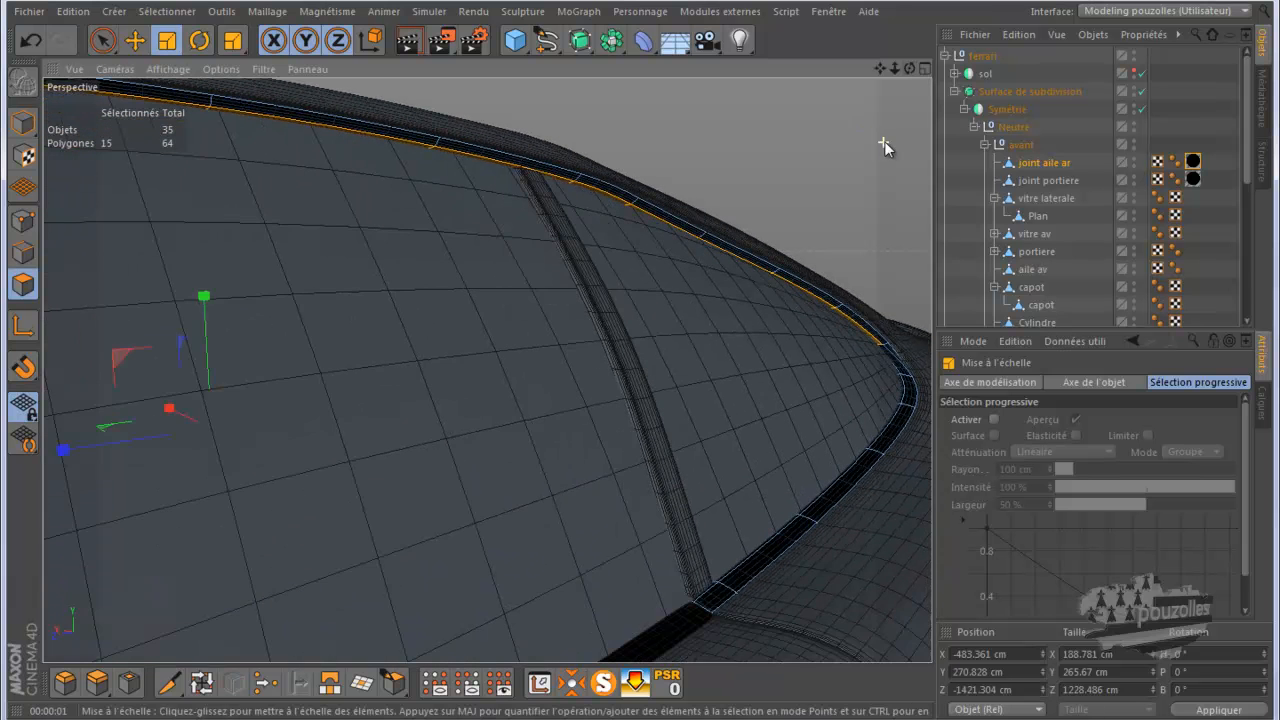
{"action": "left_click", "coordinate": [134, 42]}
{"action": "left_click_drag", "start_coordinate": [288, 362], "coordinate": [296, 370]}
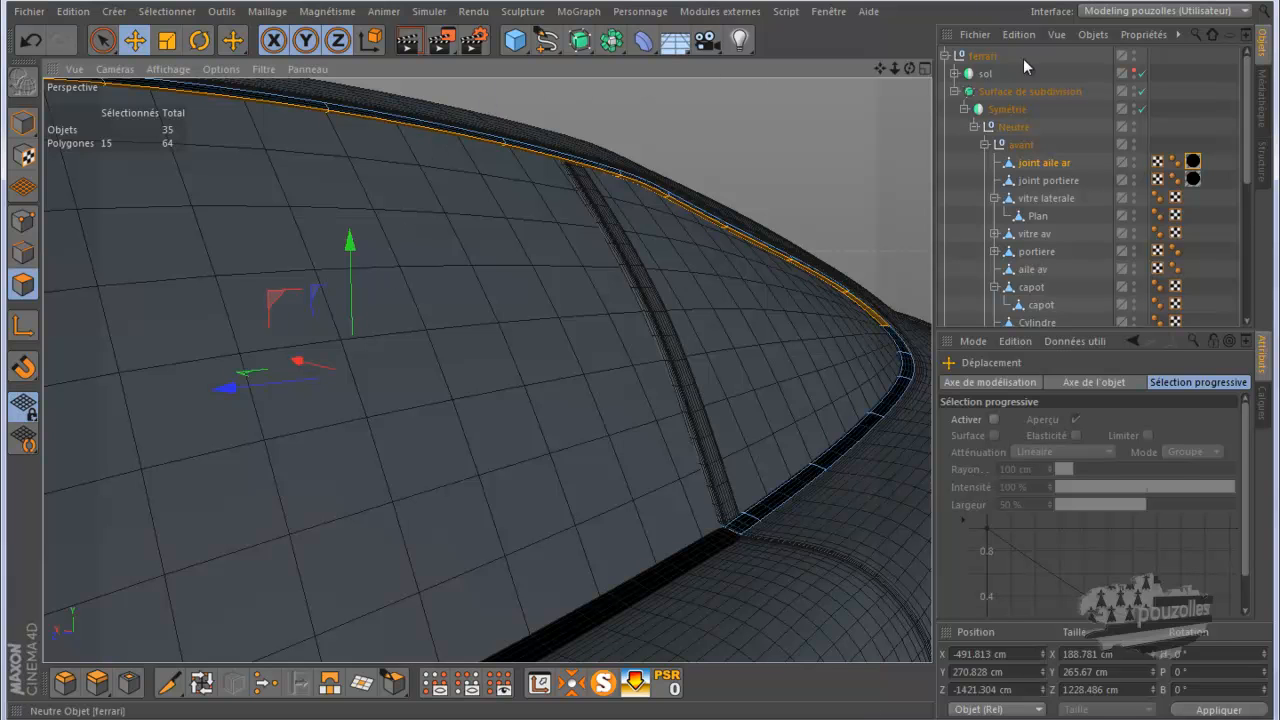
Render the rear part of the window seal up close and the whole car from a front three-quarter view.
{"action": "left_click", "coordinate": [405, 43]}
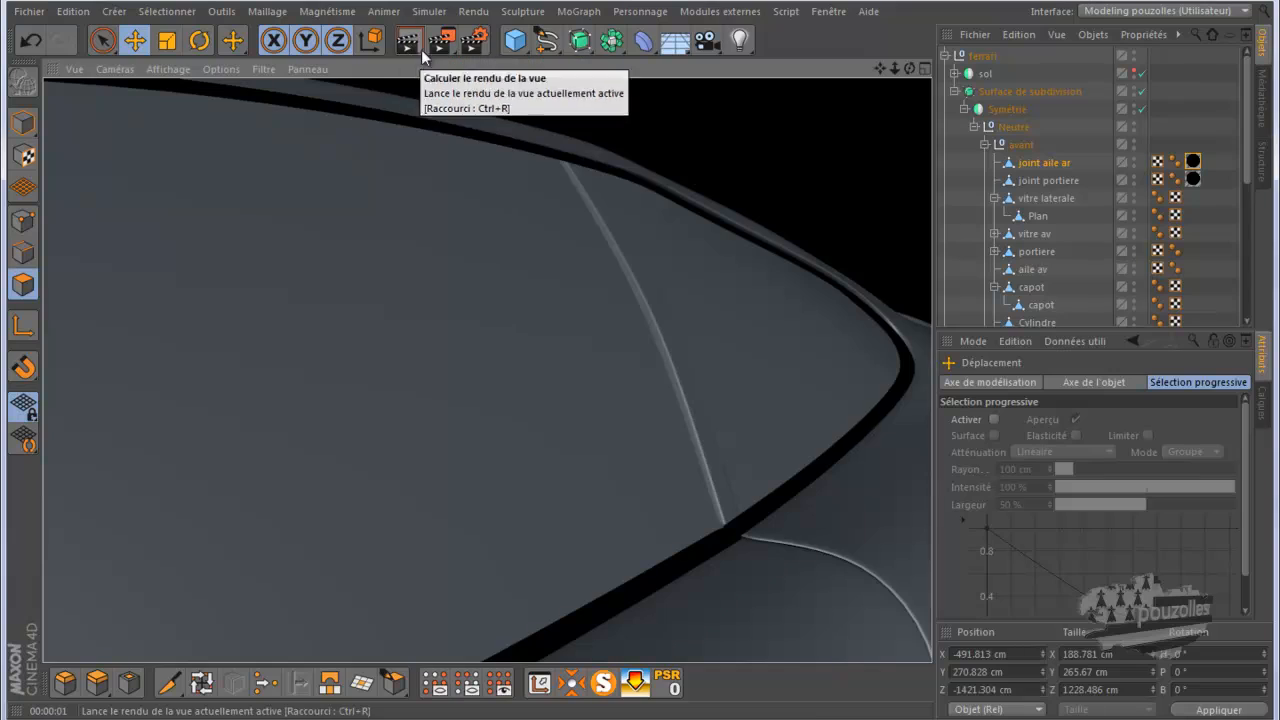
{"action": "scroll", "coordinate": [651, 251], "scroll_direction": "down", "scroll_amount": 8}
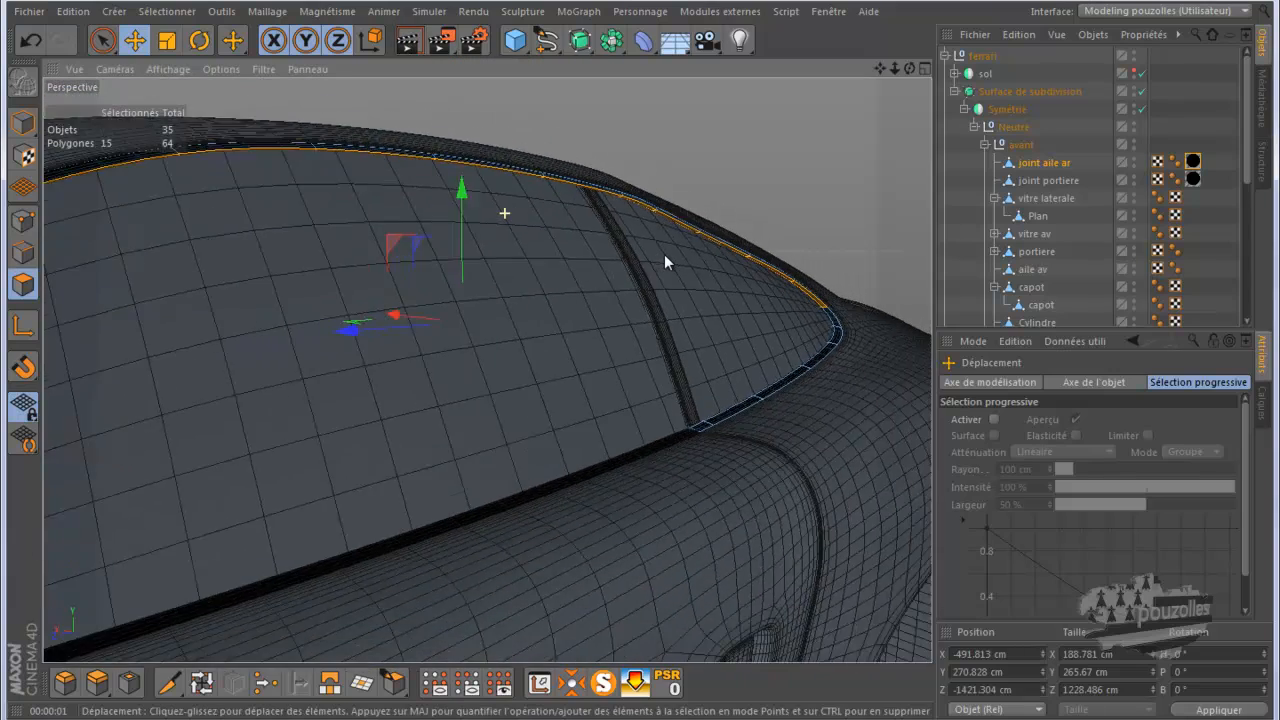
{"action": "scroll", "coordinate": [716, 255], "scroll_direction": "down", "scroll_amount": 8}
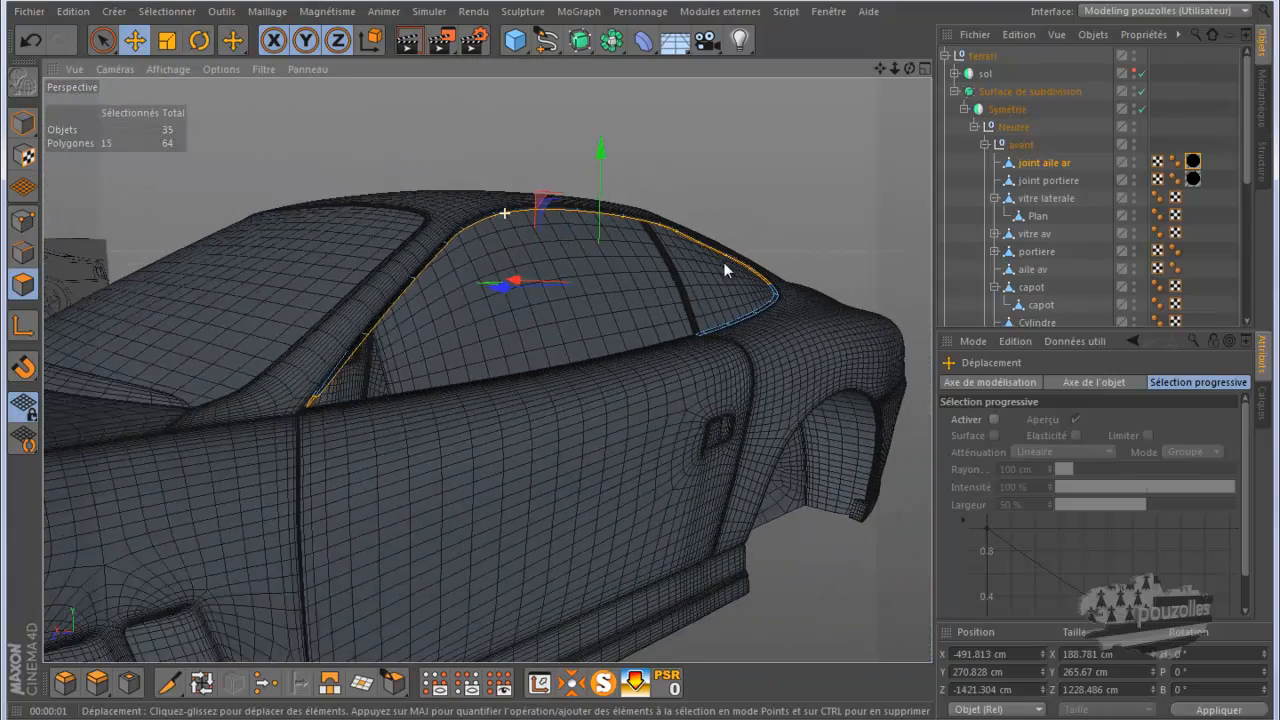
{"action": "scroll", "coordinate": [828, 337], "scroll_direction": "down", "scroll_amount": 8}
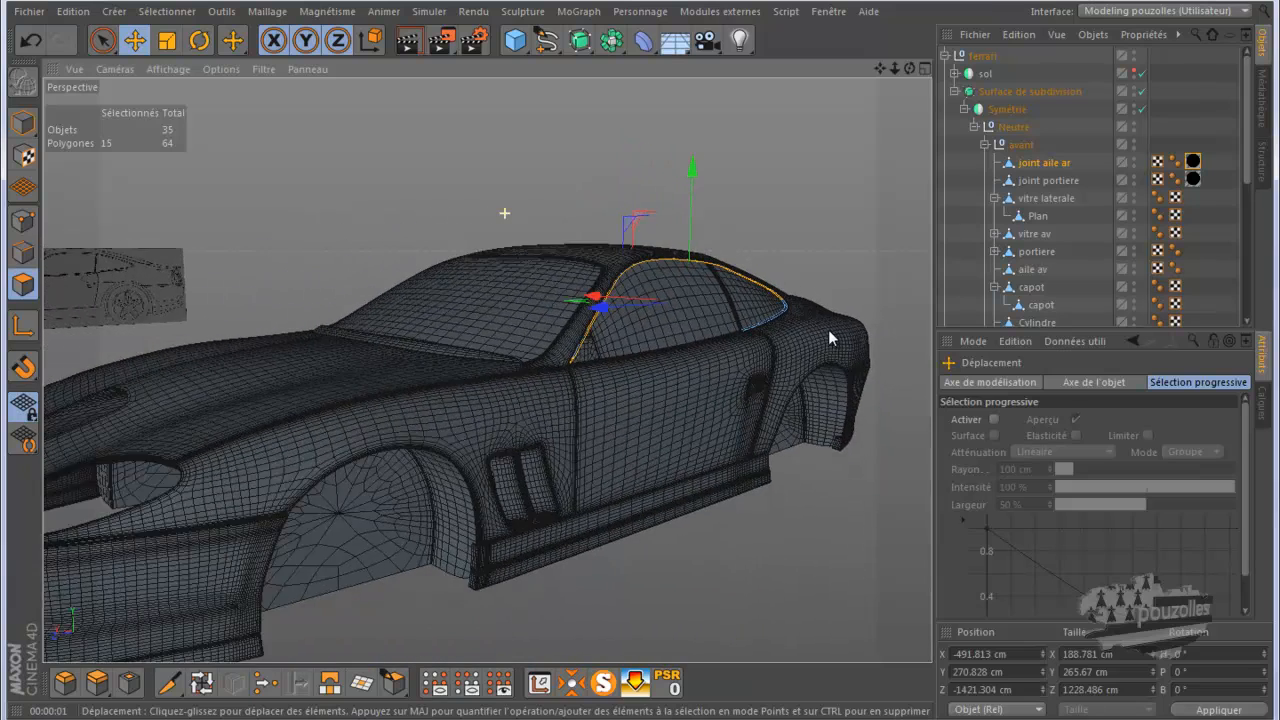
{"action": "left_click", "coordinate": [408, 41]}
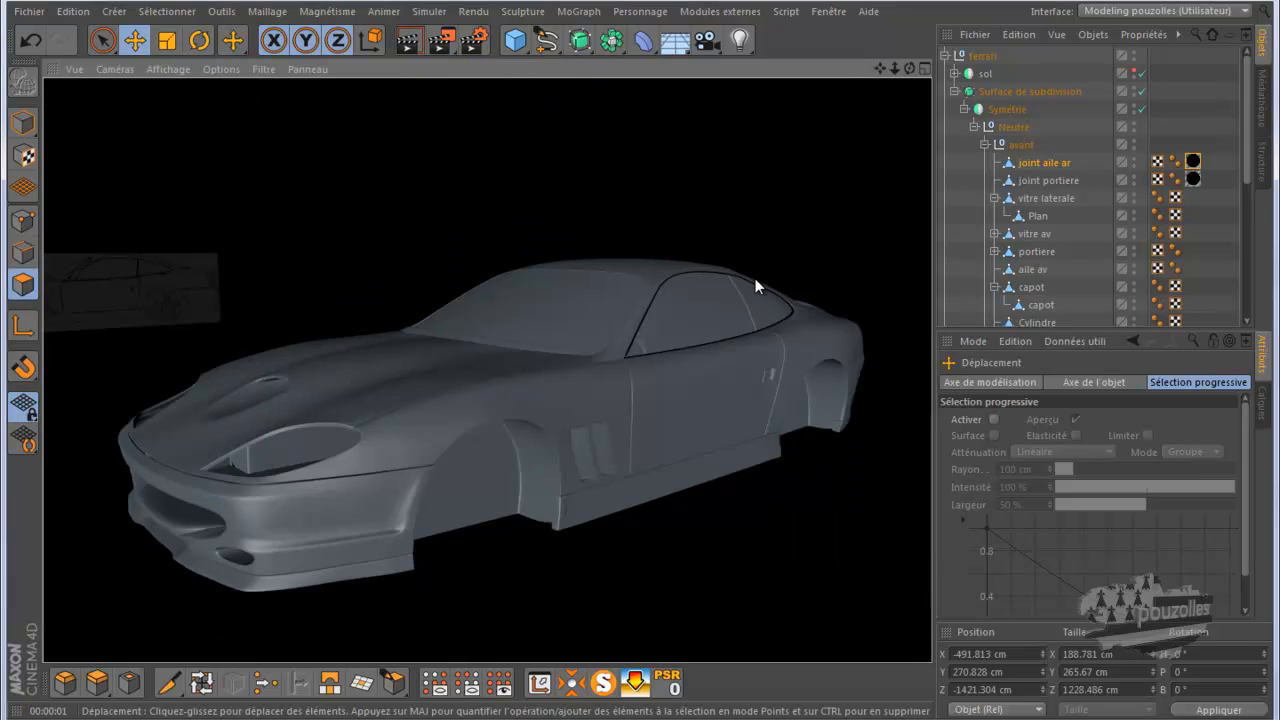
Without subdivision, select the four joint aile ar points just behind the window divider on the upper seal and adjust their height slightly.
{"action": "scroll", "coordinate": [755, 278], "scroll_direction": "up", "scroll_amount": 5}
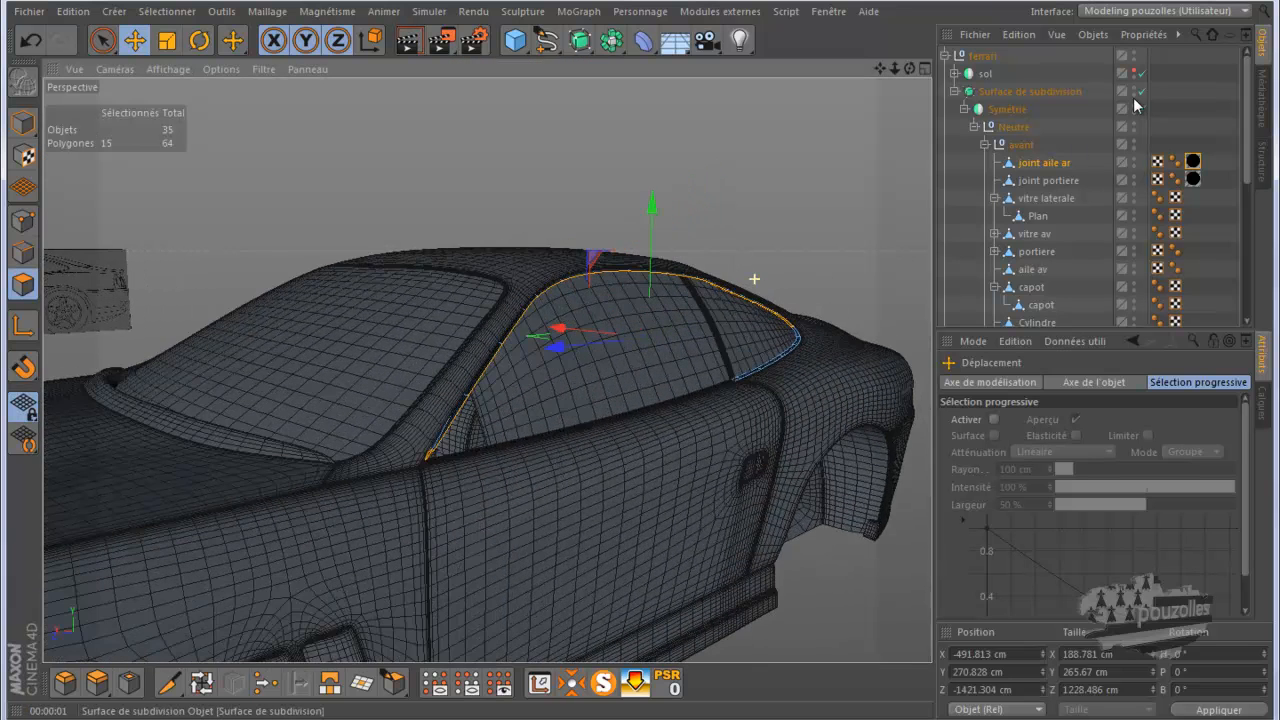
{"action": "left_click", "coordinate": [1142, 91]}
{"action": "scroll", "coordinate": [790, 265], "scroll_direction": "up", "scroll_amount": 8}
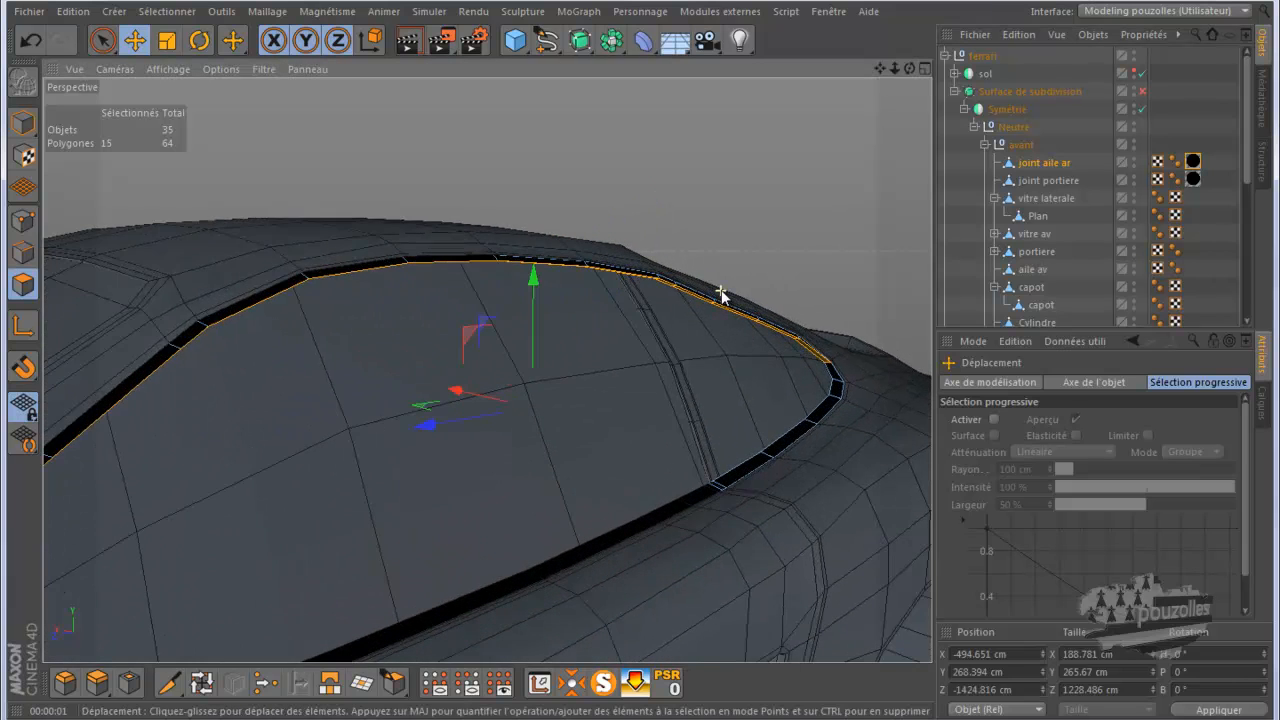
{"action": "scroll", "coordinate": [720, 290], "scroll_direction": "up", "scroll_amount": 6}
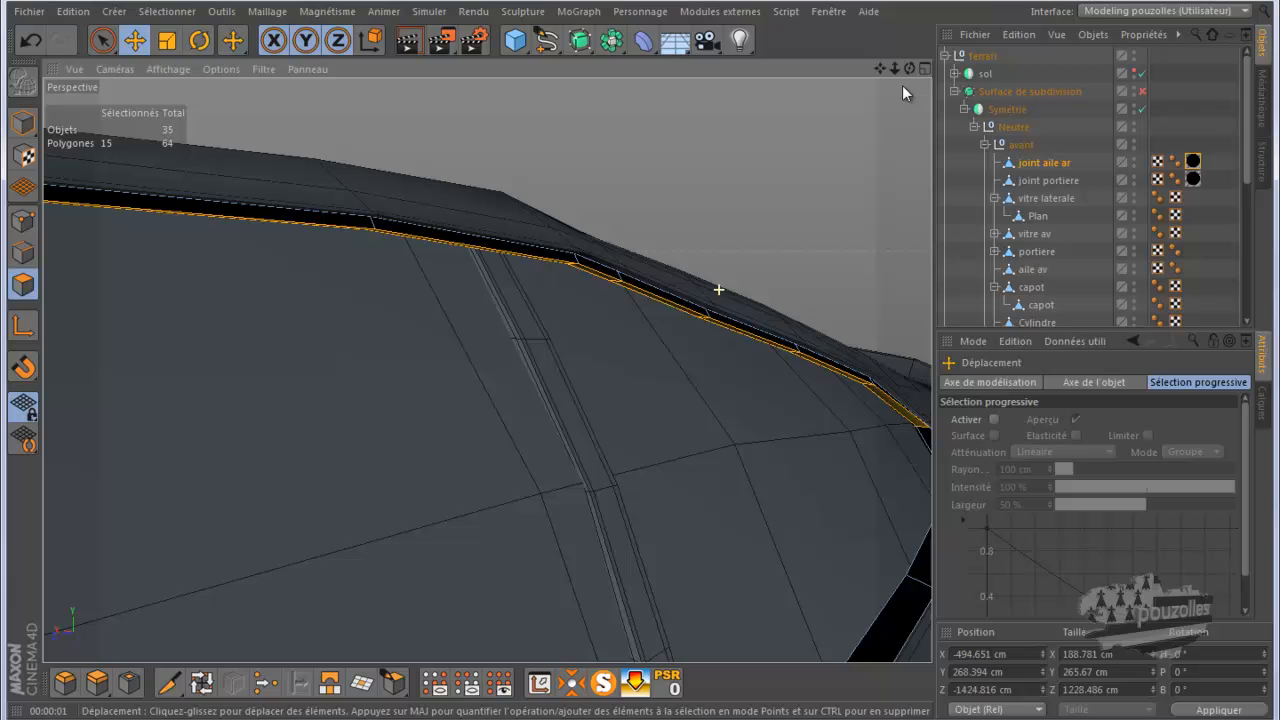
{"action": "left_click_drag", "start_coordinate": [908, 69], "coordinate": [580, 372]}
{"action": "left_click_drag", "start_coordinate": [911, 70], "coordinate": [641, 361]}
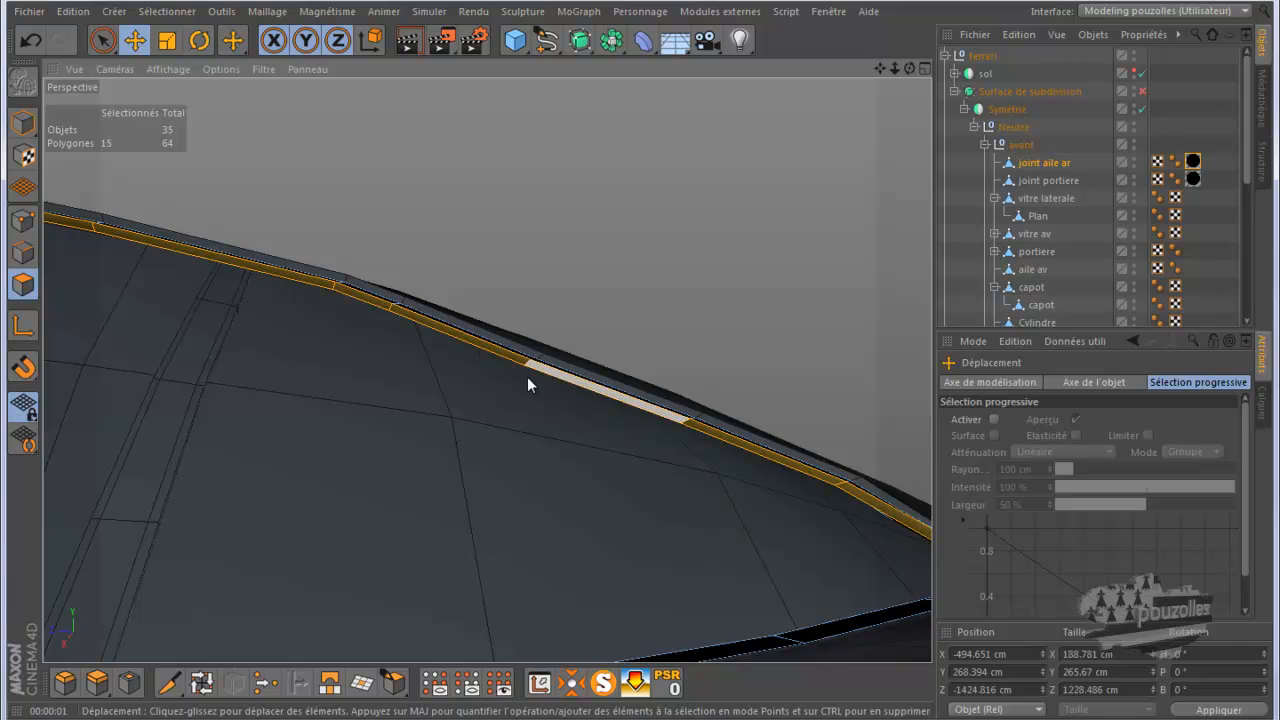
{"action": "left_click", "coordinate": [23, 220]}
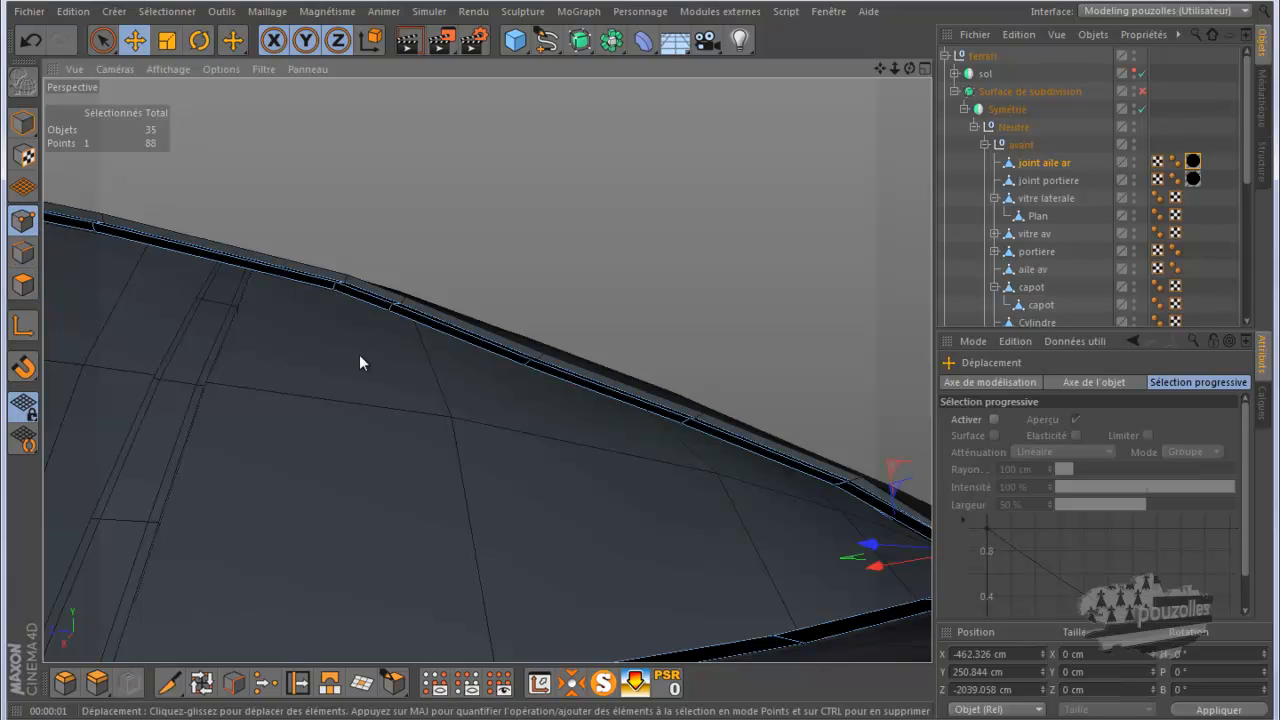
{"action": "left_click", "coordinate": [101, 40]}
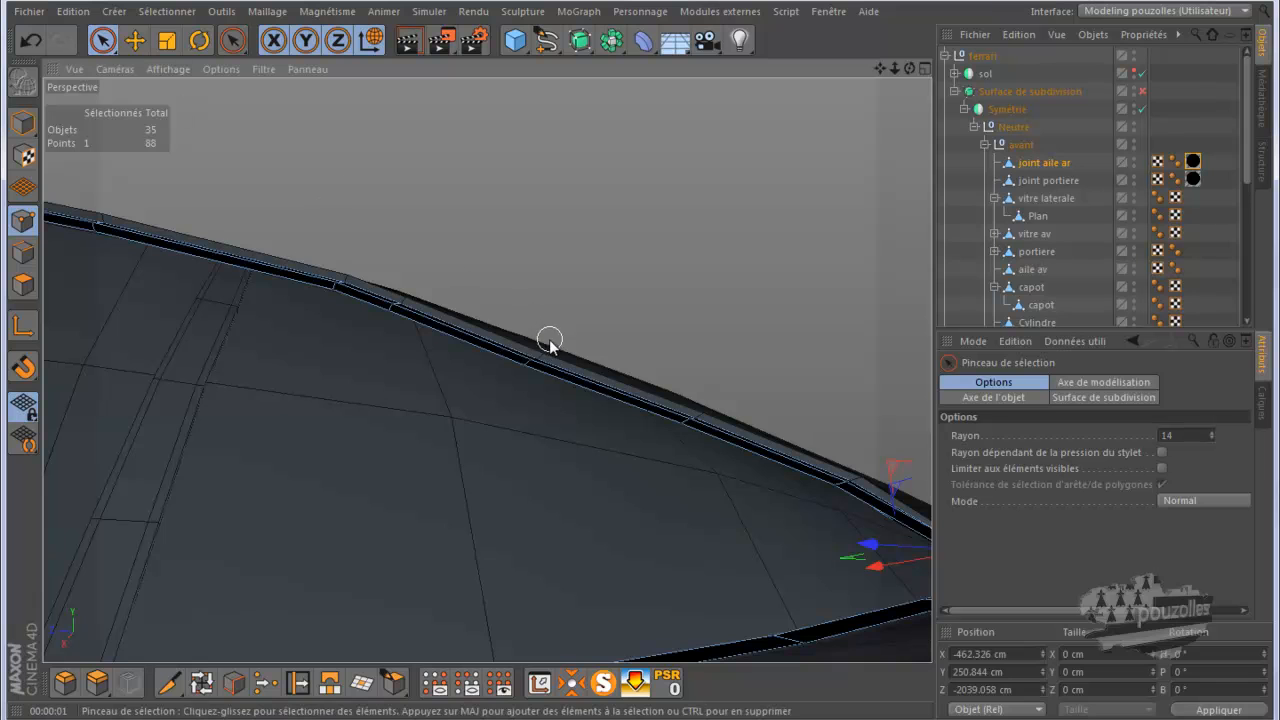
{"action": "left_click", "coordinate": [385, 323]}
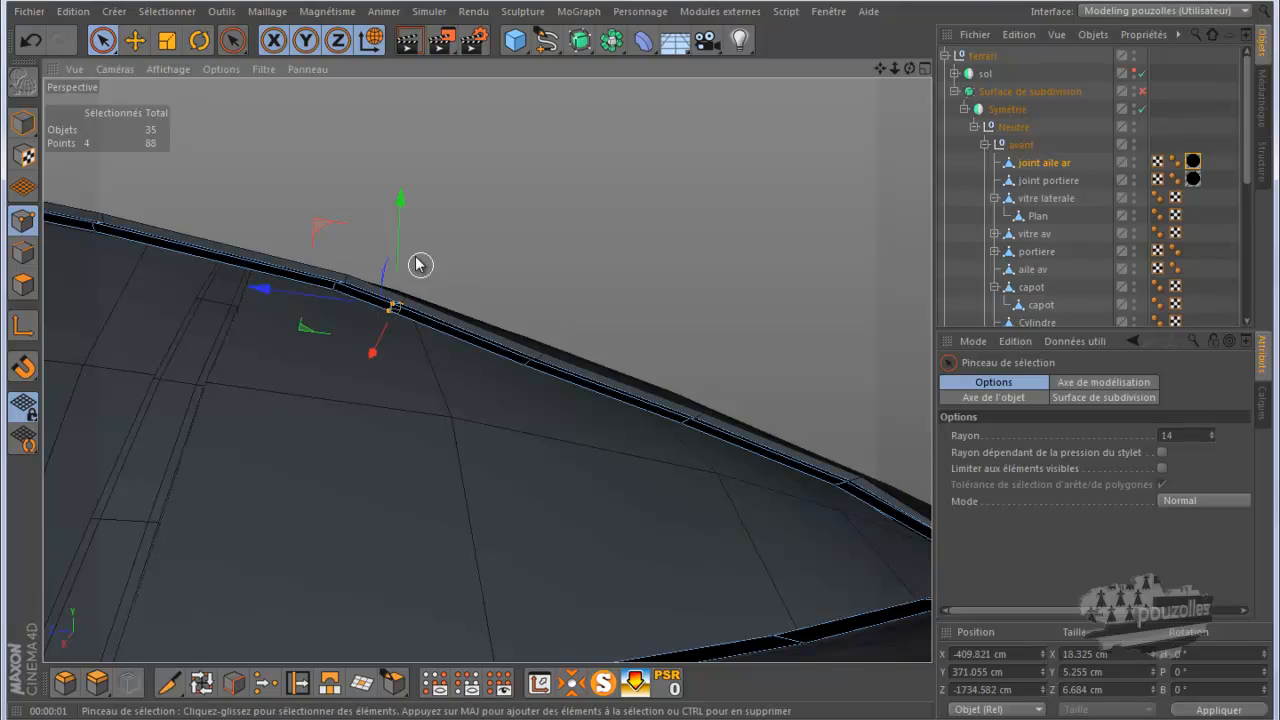
{"action": "left_click_drag", "start_coordinate": [398, 254], "coordinate": [401, 255]}
Raise the next two point groups toward the rear of the upper seal slightly, the last one to about 322 cm in Y.
{"action": "left_click", "coordinate": [531, 366]}
{"action": "left_click_drag", "start_coordinate": [531, 289], "coordinate": [533, 280]}
{"action": "left_click", "coordinate": [690, 418]}
{"action": "left_click_drag", "start_coordinate": [677, 343], "coordinate": [682, 334]}
Turn the subdivision surface back on and render the rear part of the side window seal up close.
{"action": "right_click_drag", "start_coordinate": [742, 324], "coordinate": [722, 341], "text": "alt"}
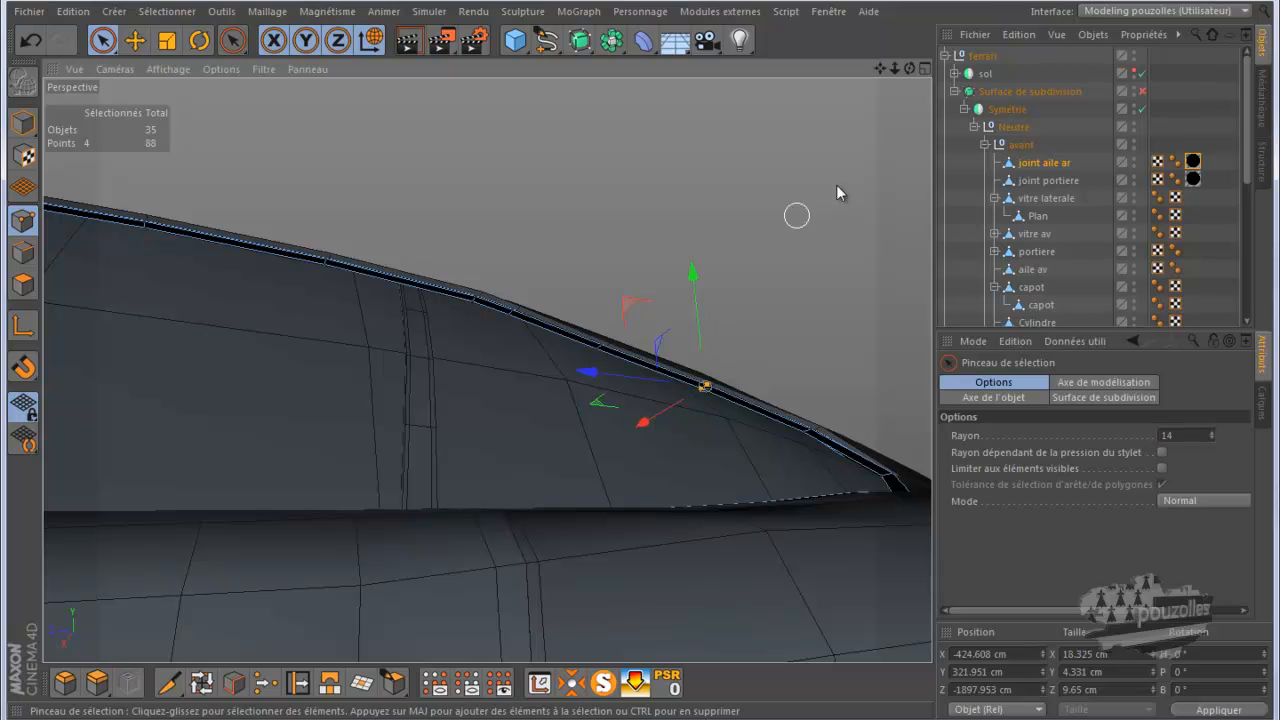
{"action": "left_click_drag", "start_coordinate": [643, 370], "coordinate": [641, 361], "text": "alt"}
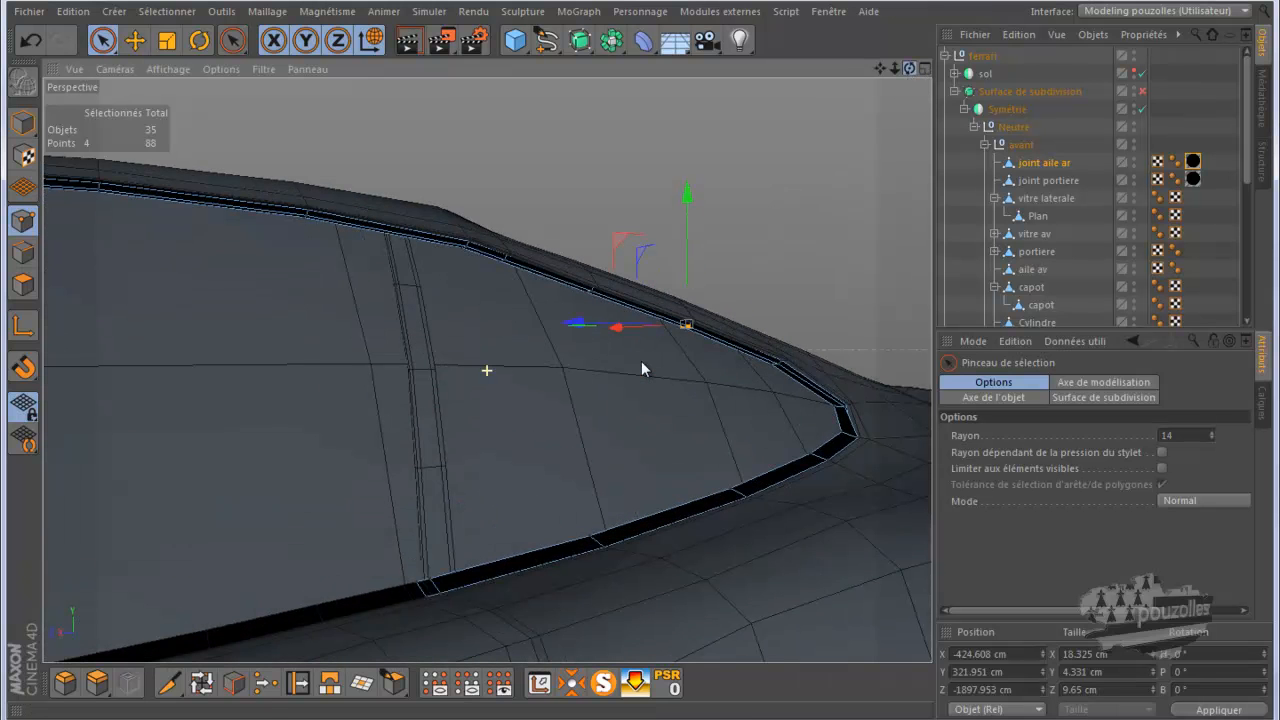
{"action": "left_click", "coordinate": [1141, 91]}
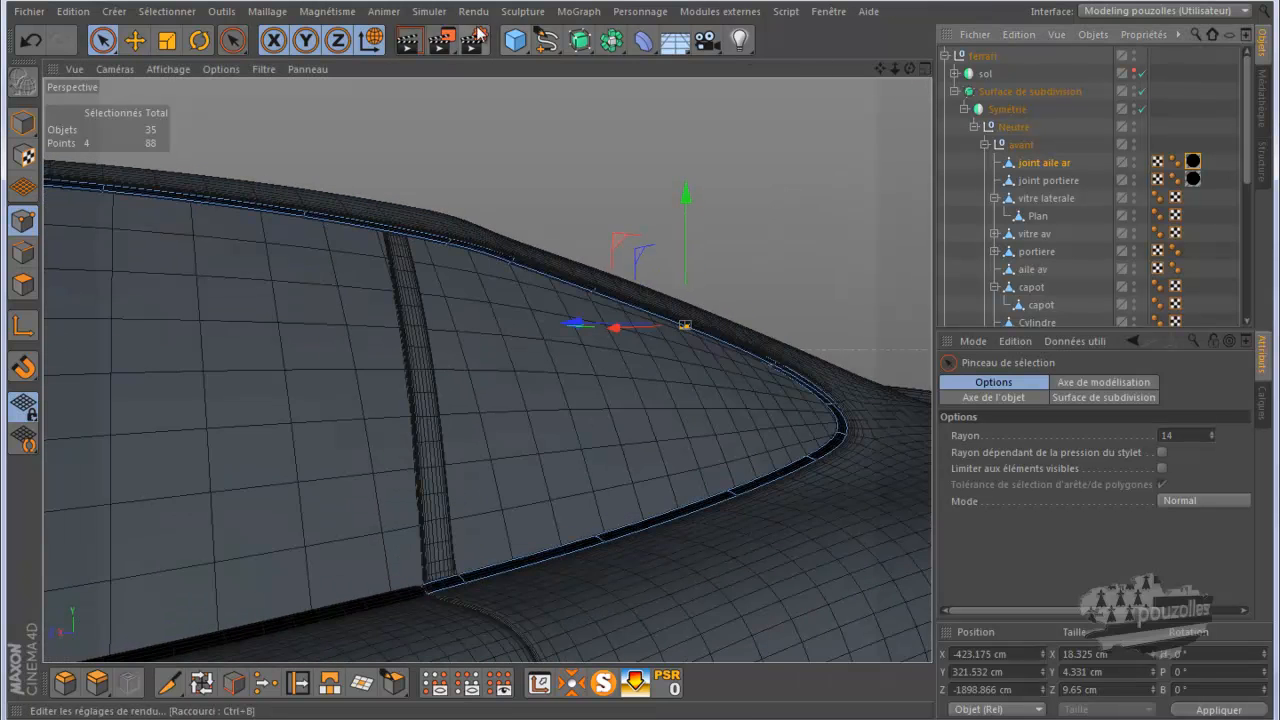
{"action": "left_click", "coordinate": [410, 41]}
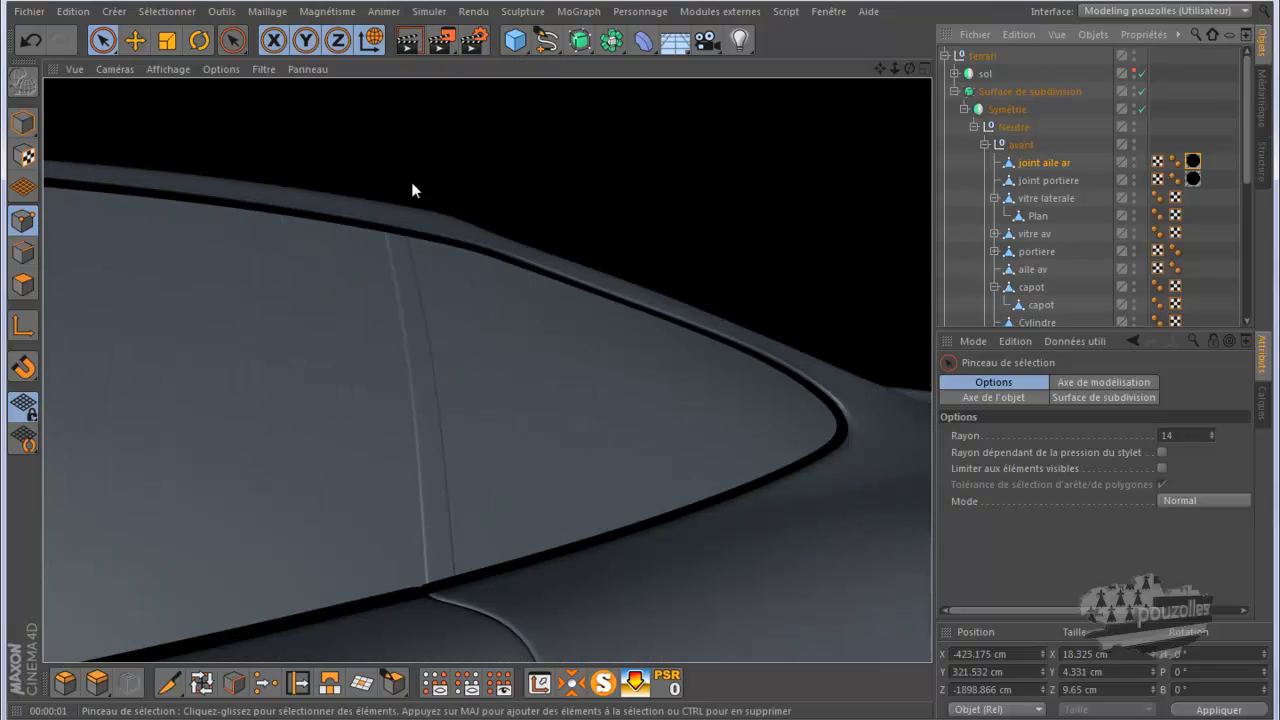
Clear the point selection and render the car from a more distant front three-quarter view.
{"action": "left_click_drag", "start_coordinate": [696, 286], "coordinate": [584, 152], "text": "alt"}
{"action": "left_click", "coordinate": [461, 147]}
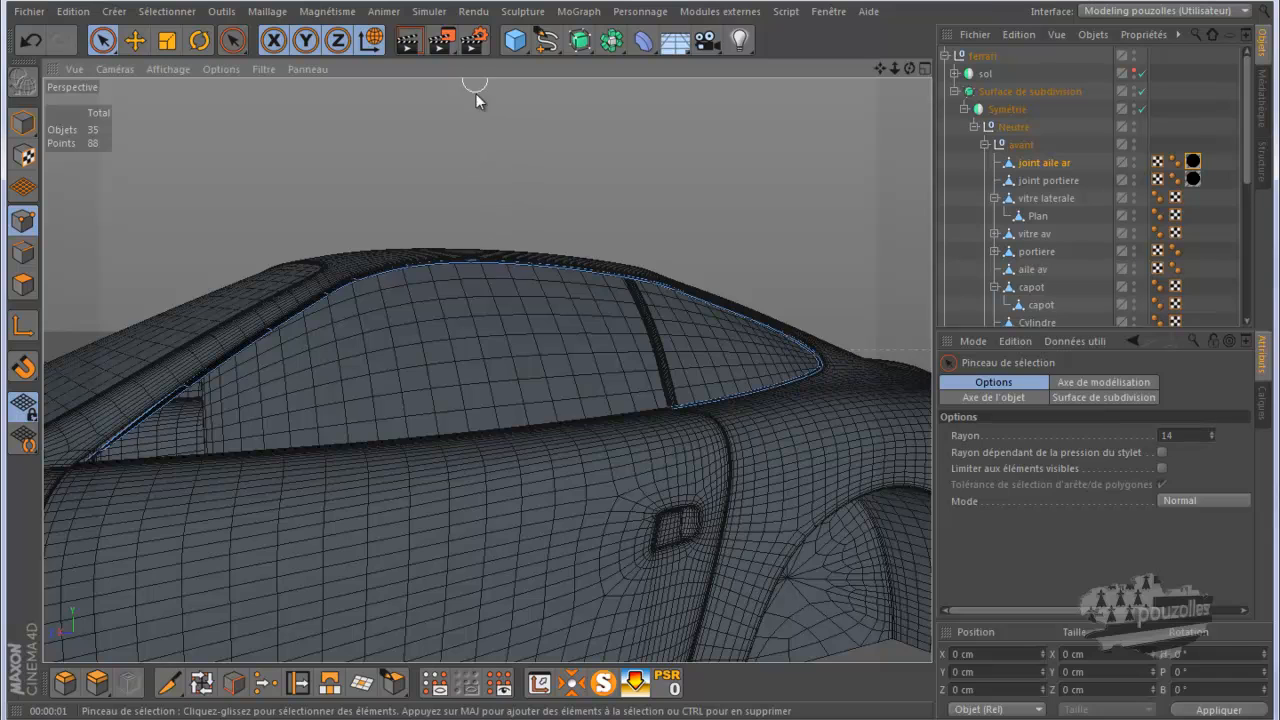
{"action": "left_click_drag", "start_coordinate": [573, 214], "coordinate": [880, 235], "text": "alt"}
{"action": "left_click_drag", "start_coordinate": [910, 68], "coordinate": [641, 363]}
{"action": "left_click", "coordinate": [407, 40]}
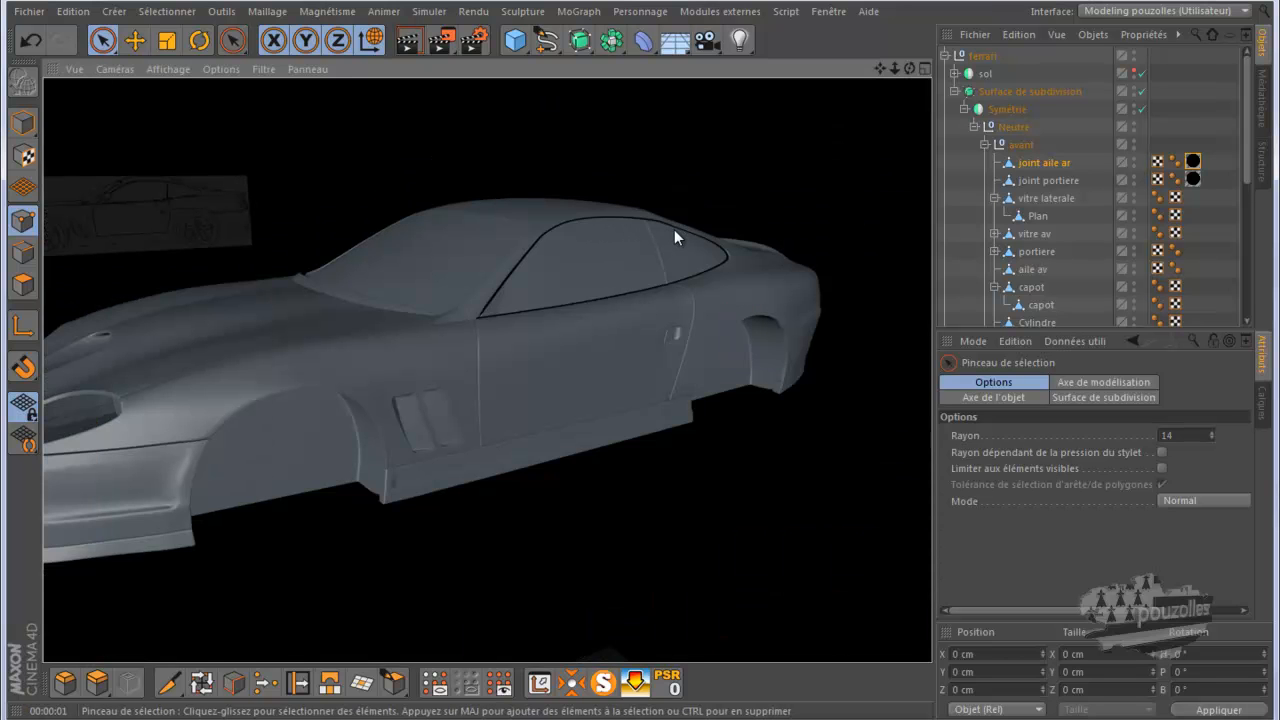
Turn the subdivision surface off and examine the upper seal where it bends above the rear part of the side window.
{"action": "left_click", "coordinate": [666, 219]}
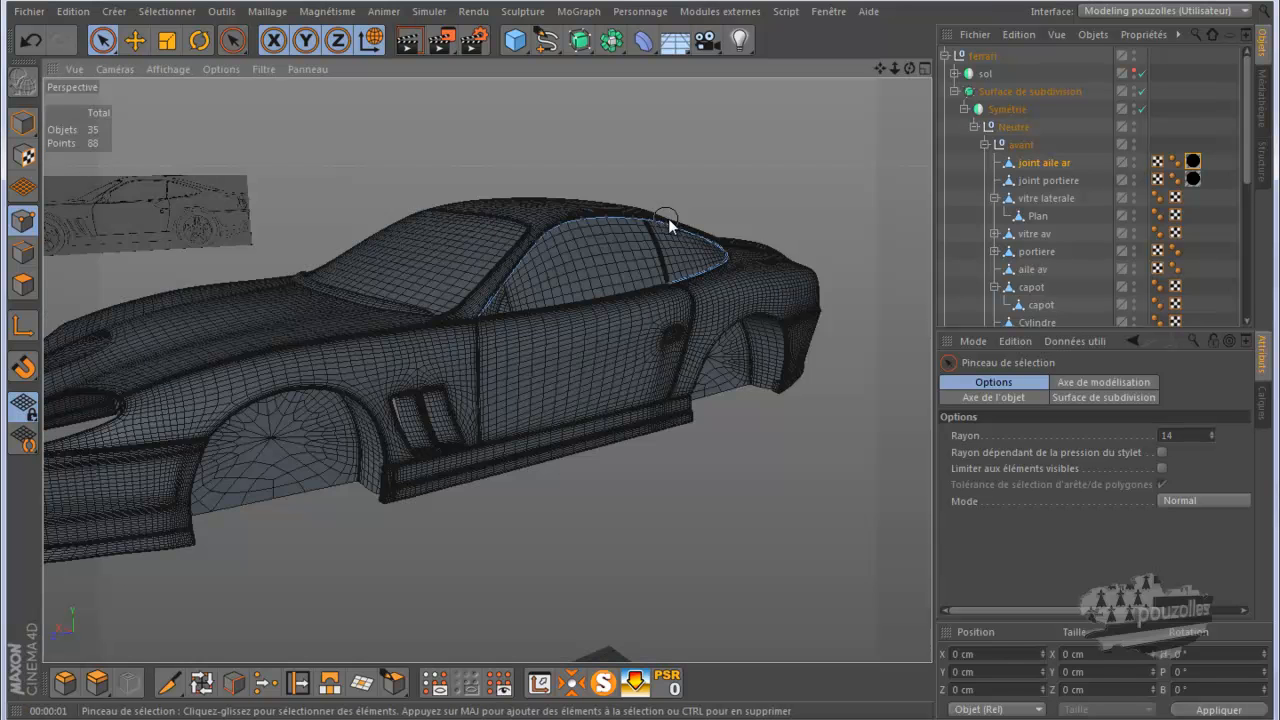
{"action": "scroll", "coordinate": [680, 212], "scroll_direction": "up", "scroll_amount": 3}
{"action": "scroll", "coordinate": [733, 194], "scroll_direction": "up", "scroll_amount": 5}
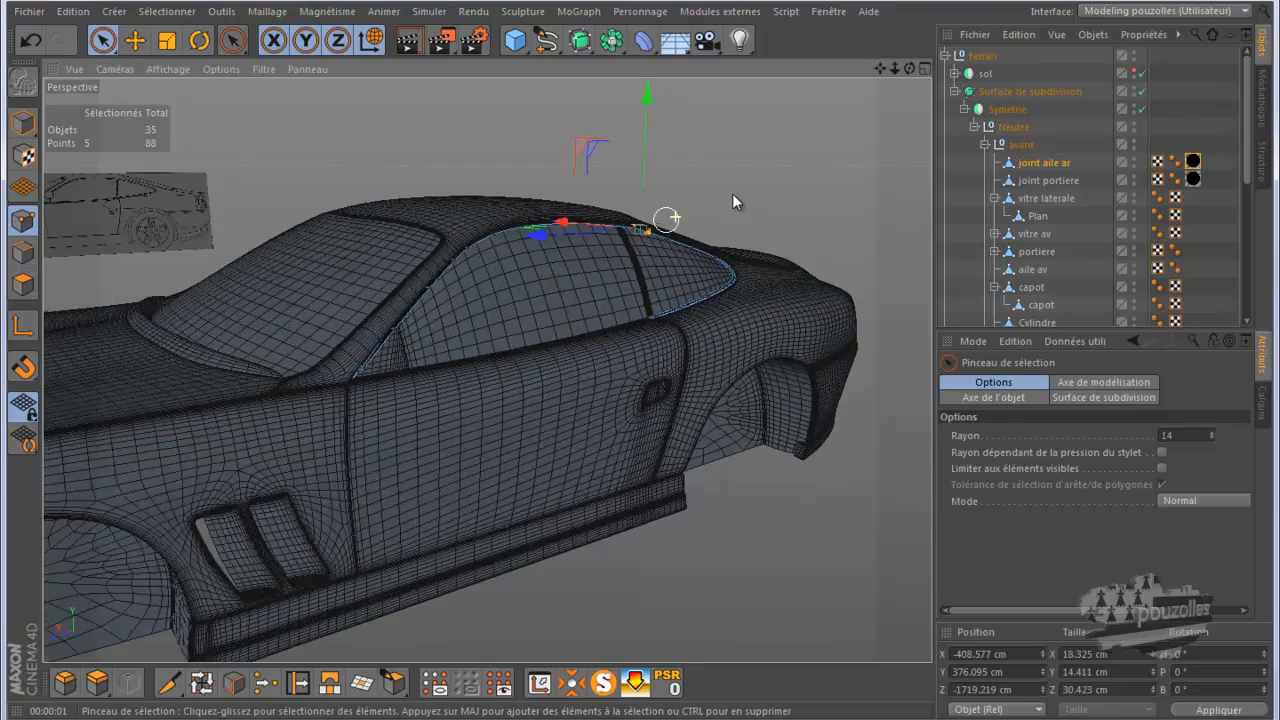
{"action": "scroll", "coordinate": [733, 194], "scroll_direction": "up", "scroll_amount": 4}
{"action": "scroll", "coordinate": [733, 194], "scroll_direction": "up", "scroll_amount": 4}
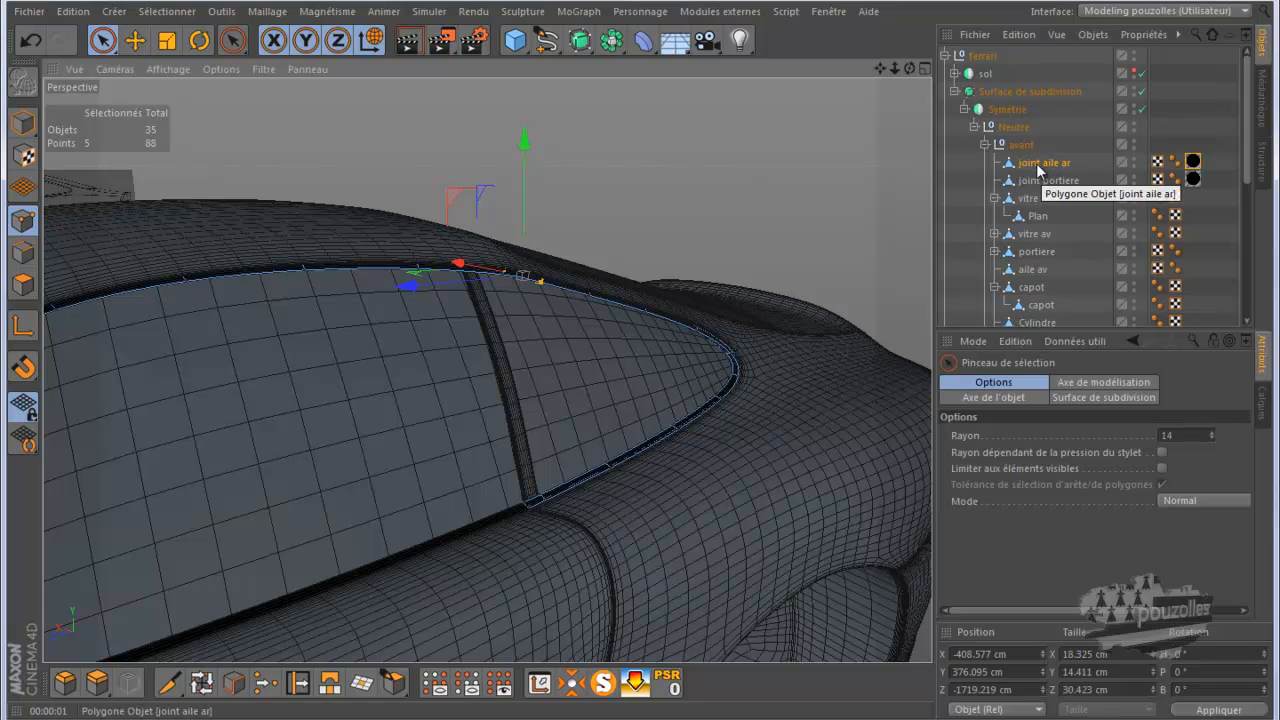
{"action": "left_click", "coordinate": [1139, 92]}
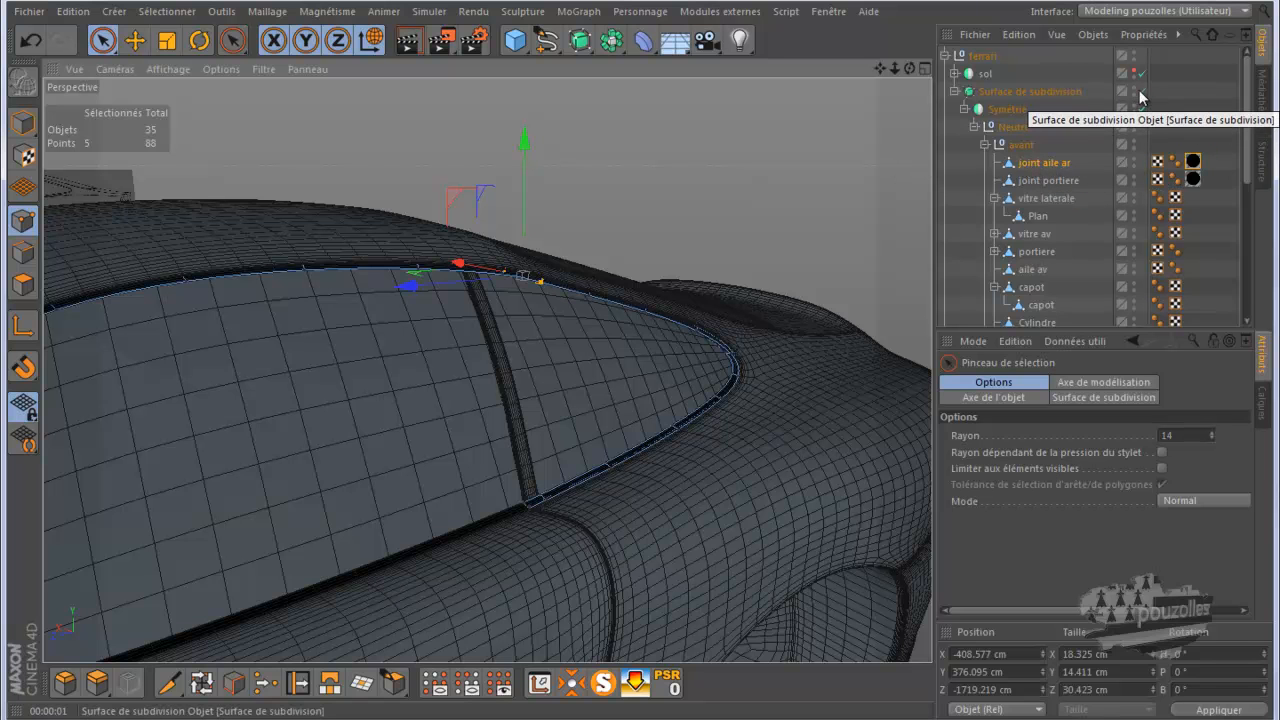
{"action": "scroll", "coordinate": [625, 232], "scroll_direction": "up", "scroll_amount": 5}
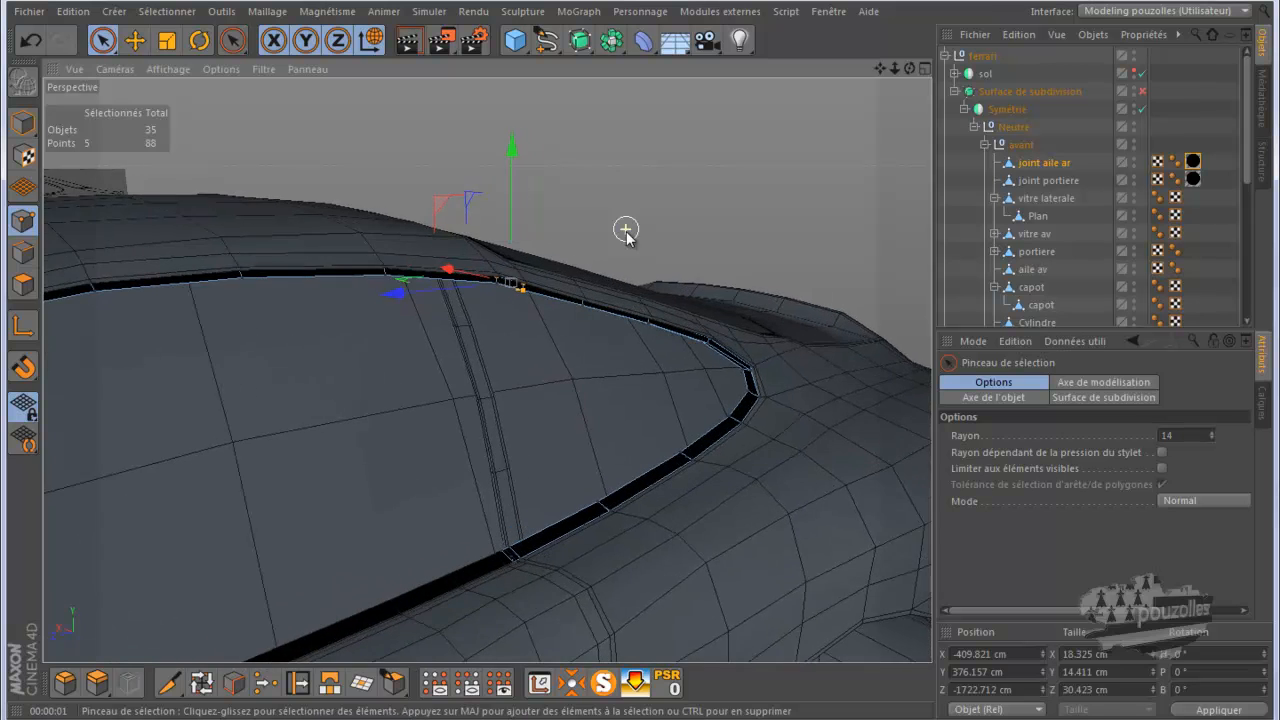
{"action": "scroll", "coordinate": [625, 232], "scroll_direction": "up", "scroll_amount": 1}
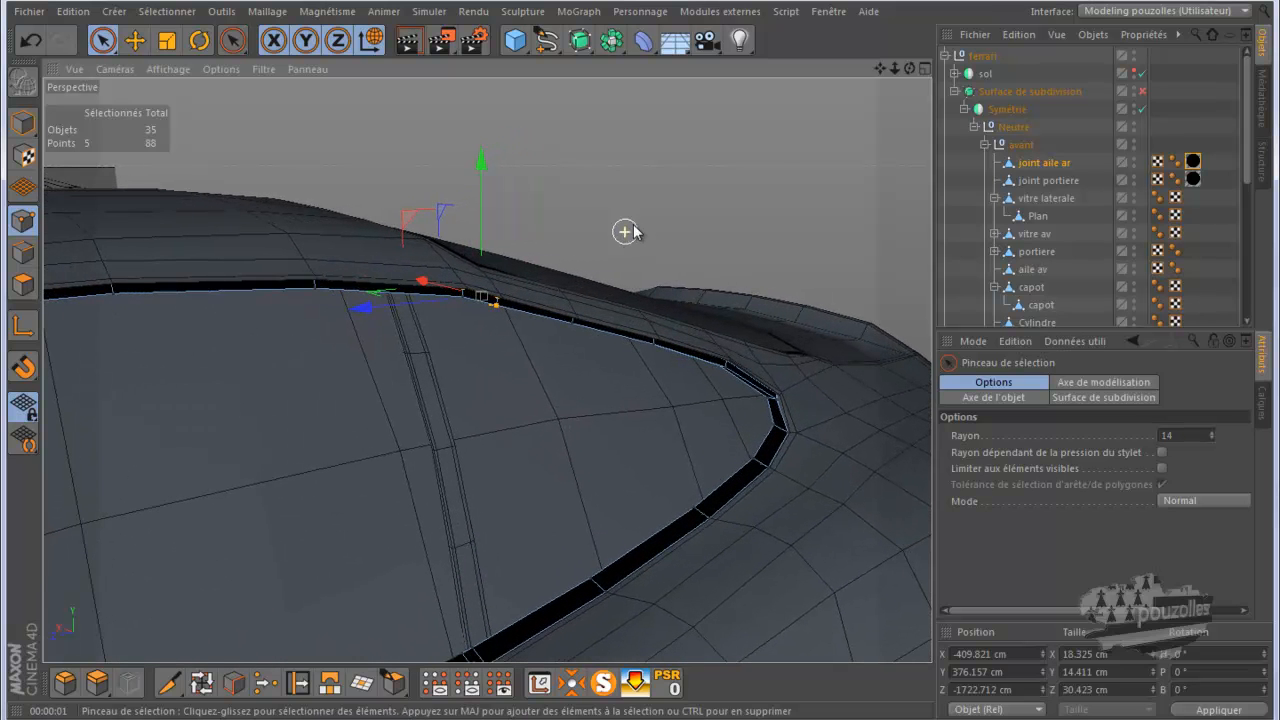
{"action": "left_click_drag", "start_coordinate": [911, 70], "coordinate": [648, 366]}
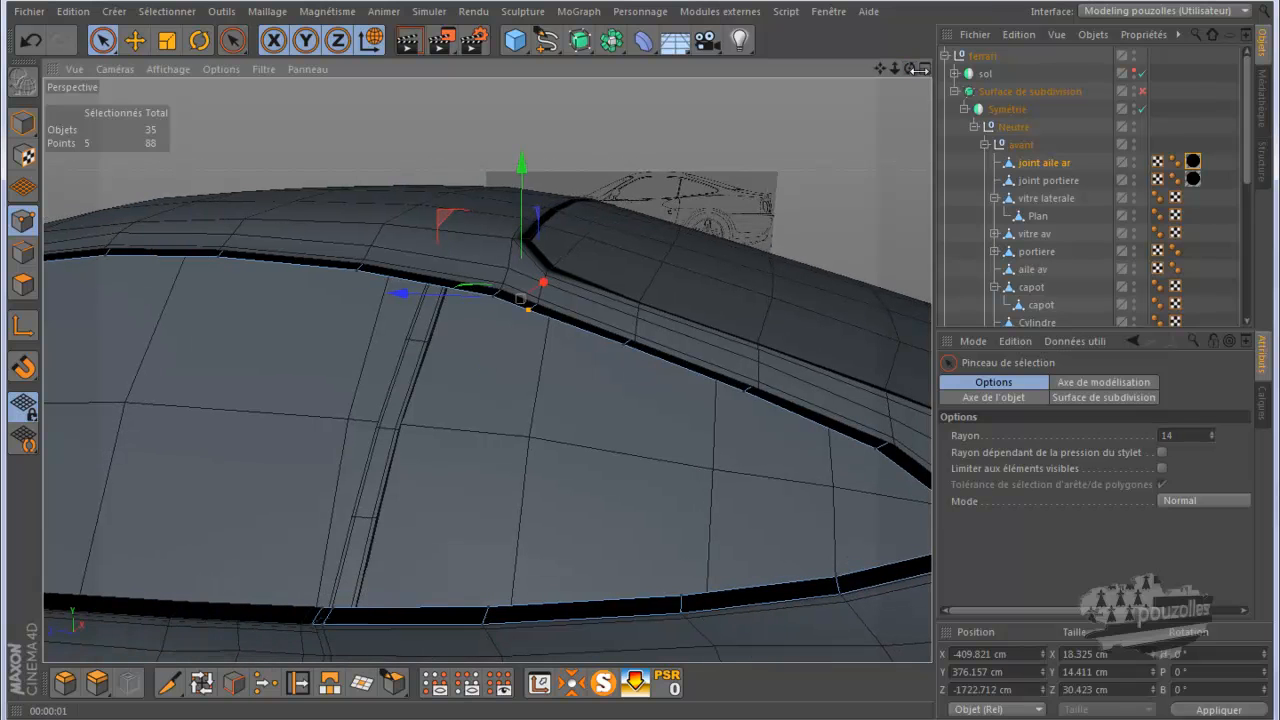
Select the three aile ar points at the lower corner of the rear window opening and raise them to about 395 cm in Y.
{"action": "scroll", "coordinate": [1037, 285], "scroll_direction": "down", "scroll_amount": 3}
{"action": "left_click", "coordinate": [1031, 304]}
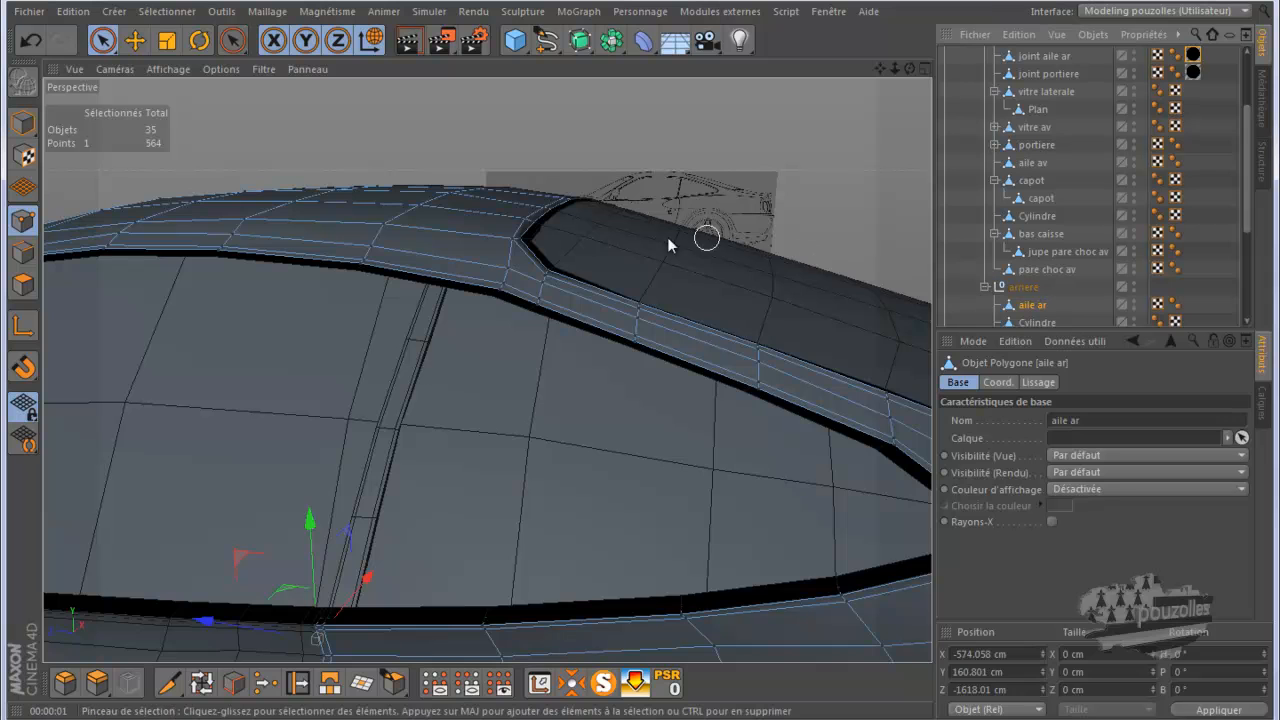
{"action": "scroll", "coordinate": [540, 284], "scroll_direction": "up", "scroll_amount": 3}
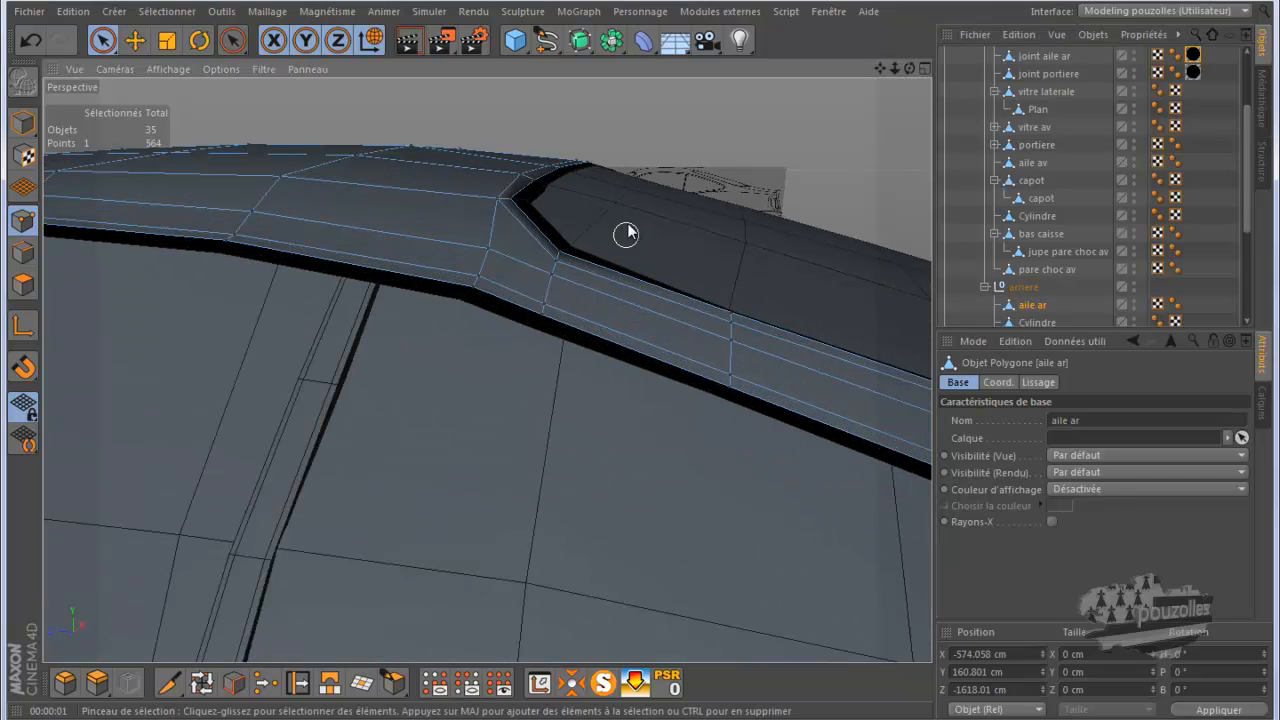
{"action": "left_click", "coordinate": [556, 262]}
{"action": "left_click_drag", "start_coordinate": [909, 69], "coordinate": [641, 361]}
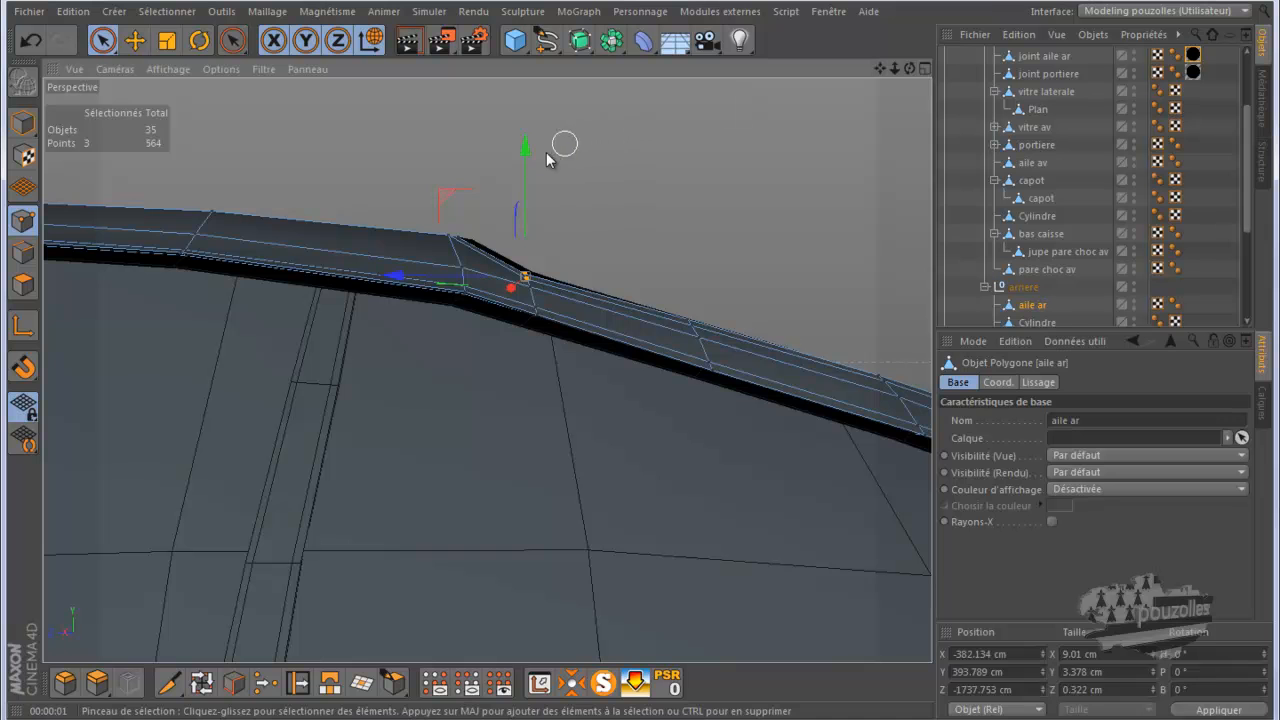
{"action": "left_click_drag", "start_coordinate": [527, 157], "coordinate": [530, 156]}
Adjust the height of the two aile ar points on the side window edge below that corner to about 377.1 cm in Y.
{"action": "mouse_move", "coordinate": [910, 69]}
{"action": "left_mouse_down"}
{"action": "mouse_move", "coordinate": [624, 367]}
{"action": "mouse_move", "coordinate": [659, 360]}
{"action": "mouse_move", "coordinate": [641, 364]}
{"action": "left_mouse_up"}
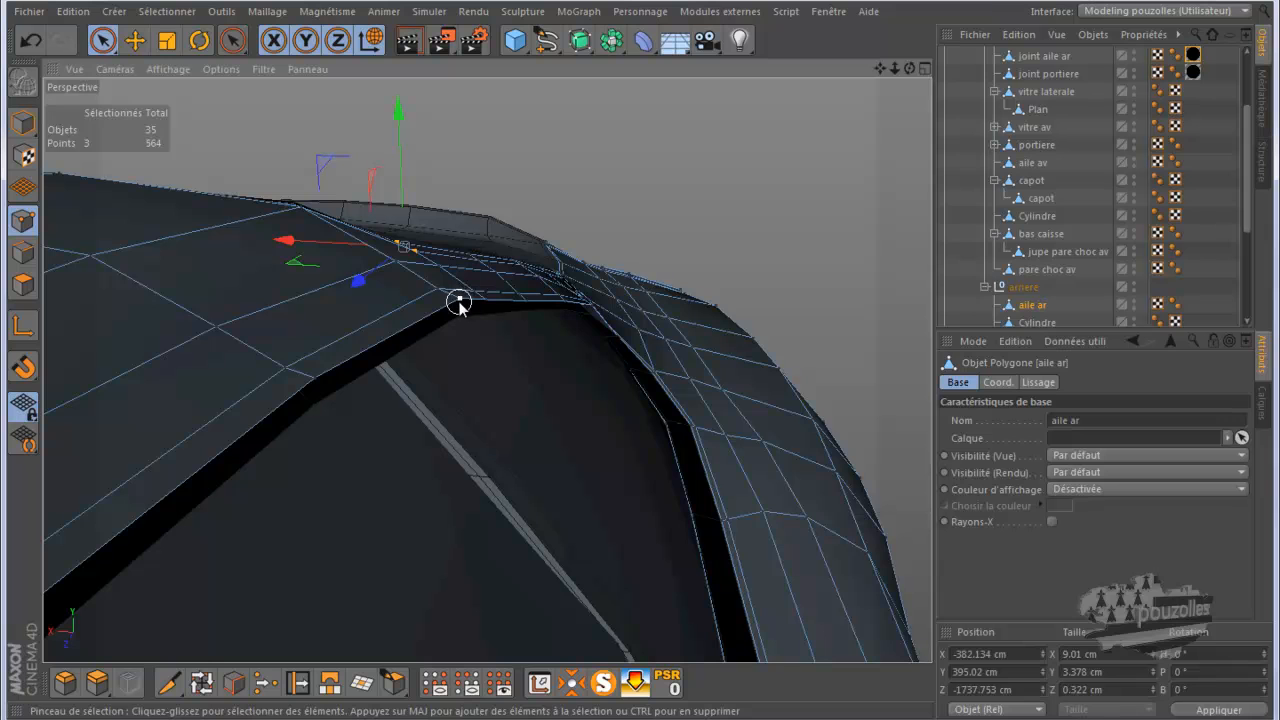
{"action": "left_click_drag", "start_coordinate": [462, 170], "coordinate": [461, 171]}
{"action": "mouse_move", "coordinate": [744, 171]}
{"action": "left_mouse_down", "text": "alt"}
{"action": "mouse_move", "coordinate": [705, 225]}
{"action": "mouse_move", "coordinate": [1020, 172]}
{"action": "left_mouse_up", "text": "alt"}
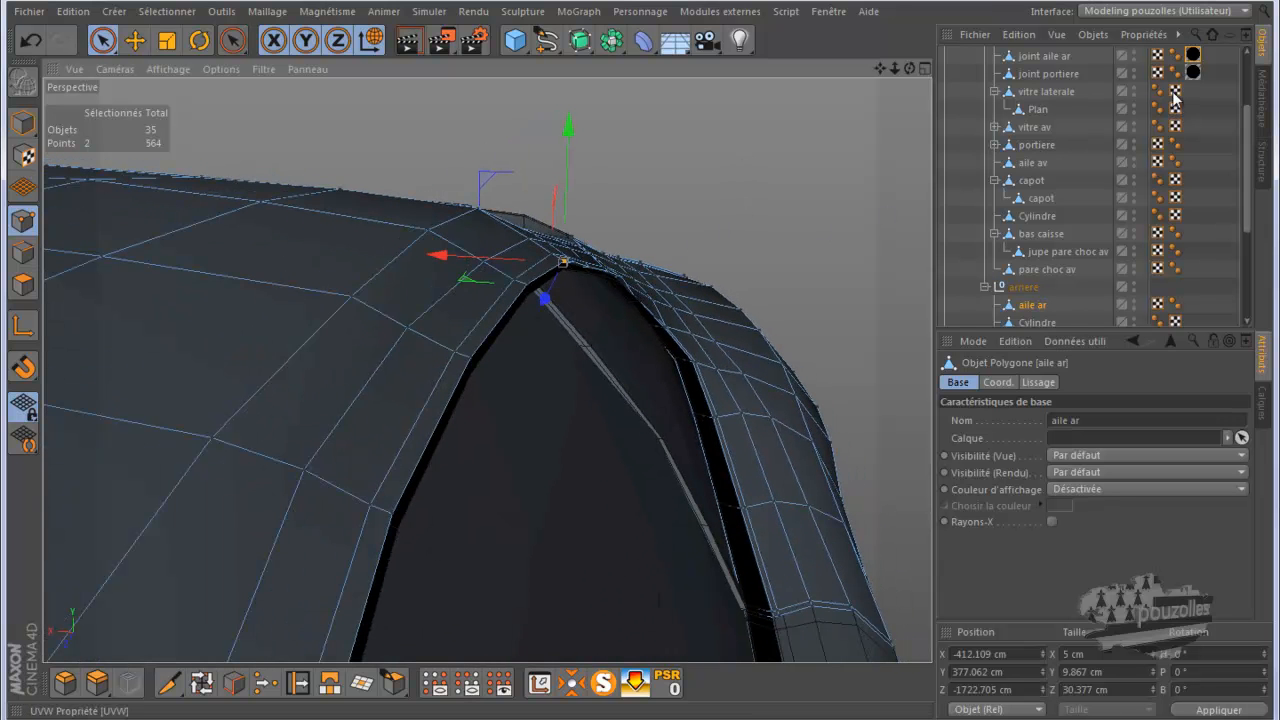
Turn the subdivision surface back on and render the roof and side windows from a front three-quarter view.
{"action": "scroll", "coordinate": [1070, 152], "scroll_direction": "up", "scroll_amount": 3}
{"action": "mouse_move", "coordinate": [734, 193]}
{"action": "left_mouse_down", "text": "alt"}
{"action": "mouse_move", "coordinate": [704, 200]}
{"action": "mouse_move", "coordinate": [767, 185]}
{"action": "left_mouse_up", "text": "alt"}
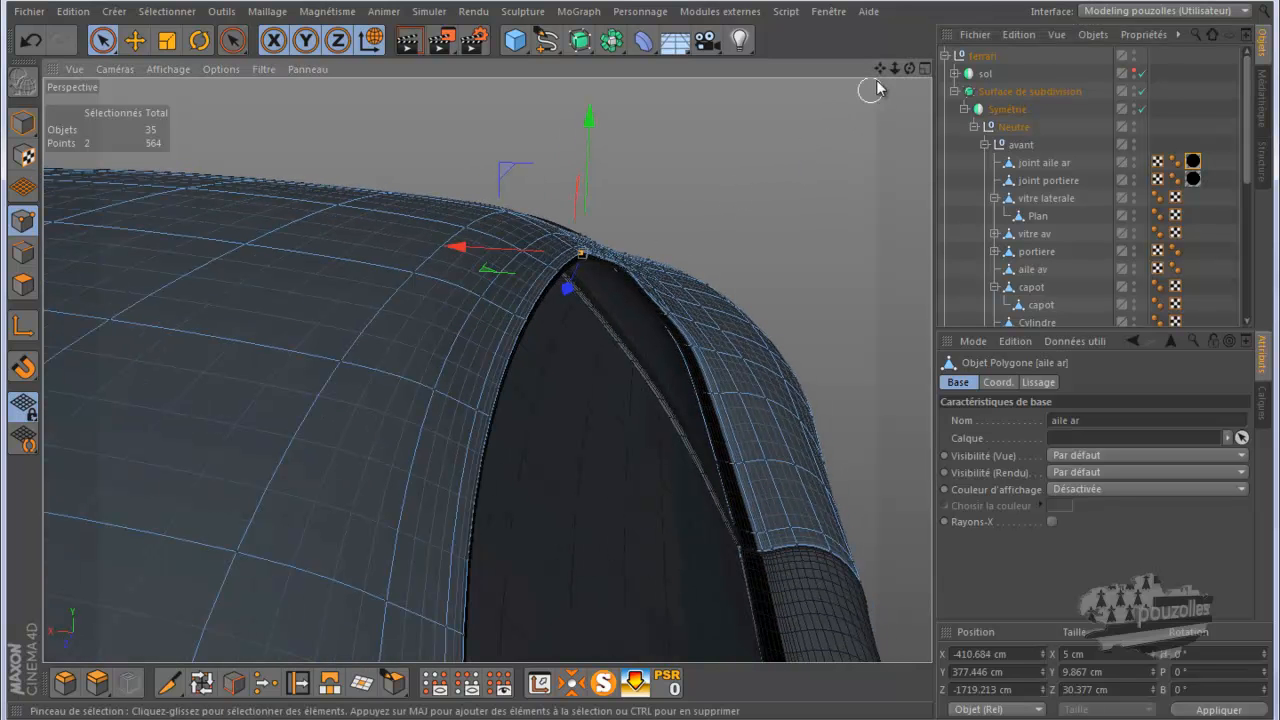
{"action": "scroll", "coordinate": [631, 377], "scroll_direction": "down", "scroll_amount": 6}
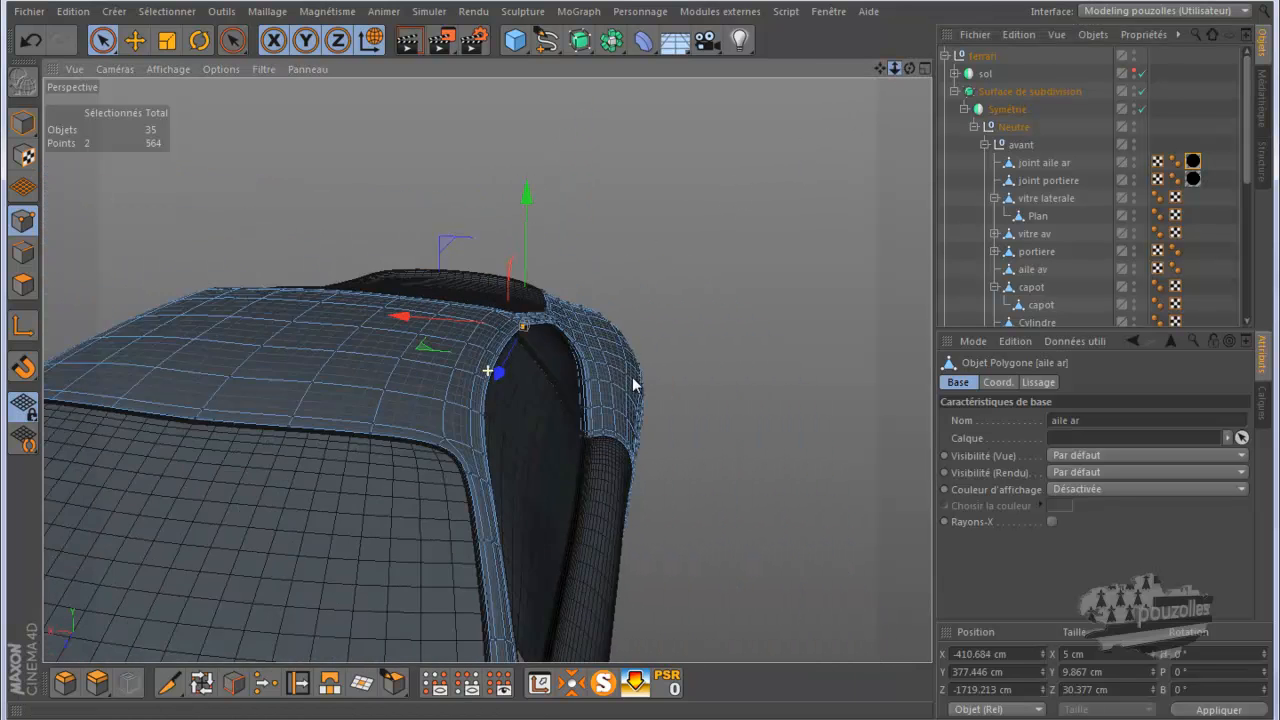
{"action": "mouse_move", "coordinate": [645, 340]}
{"action": "left_mouse_down"}
{"action": "mouse_move", "coordinate": [643, 360]}
{"action": "mouse_move", "coordinate": [652, 354]}
{"action": "left_mouse_up"}
{"action": "left_click_drag", "start_coordinate": [909, 68], "coordinate": [747, 74]}
{"action": "left_click", "coordinate": [407, 41]}
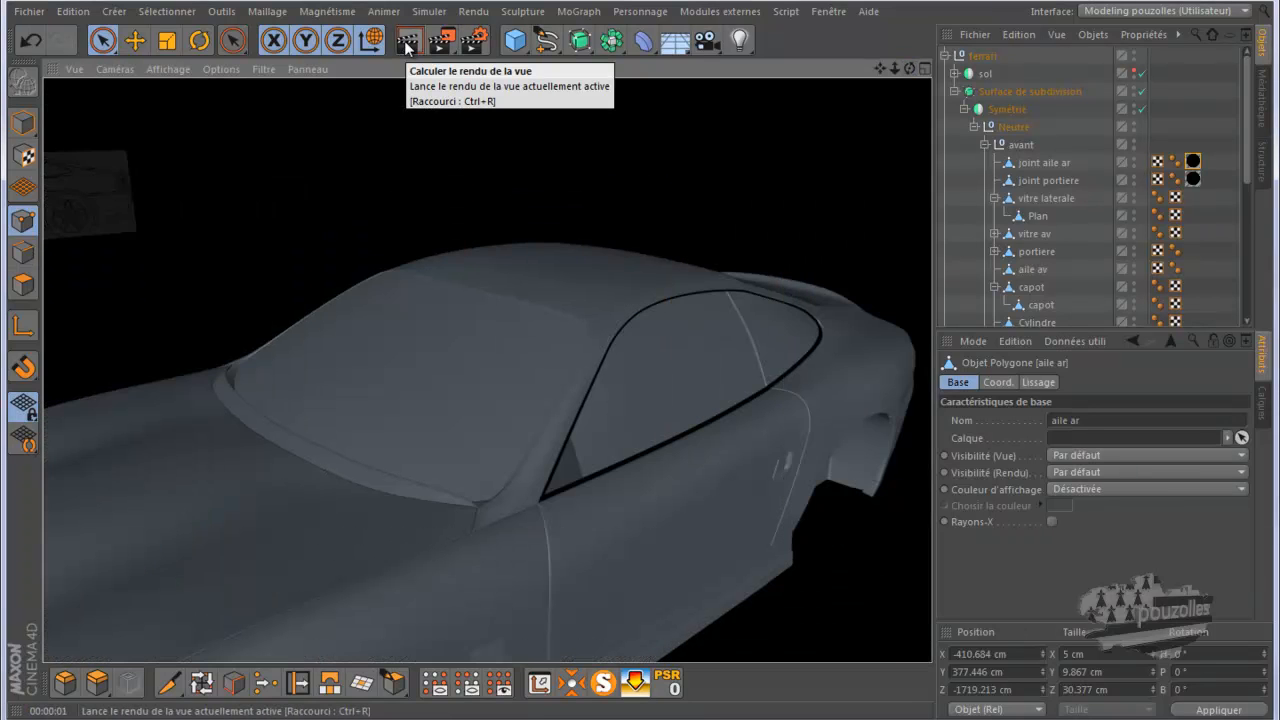
Turn the subdivision surface off and inspect the lower front corner of the side window.
{"action": "scroll", "coordinate": [769, 289], "scroll_direction": "down", "scroll_amount": 2}
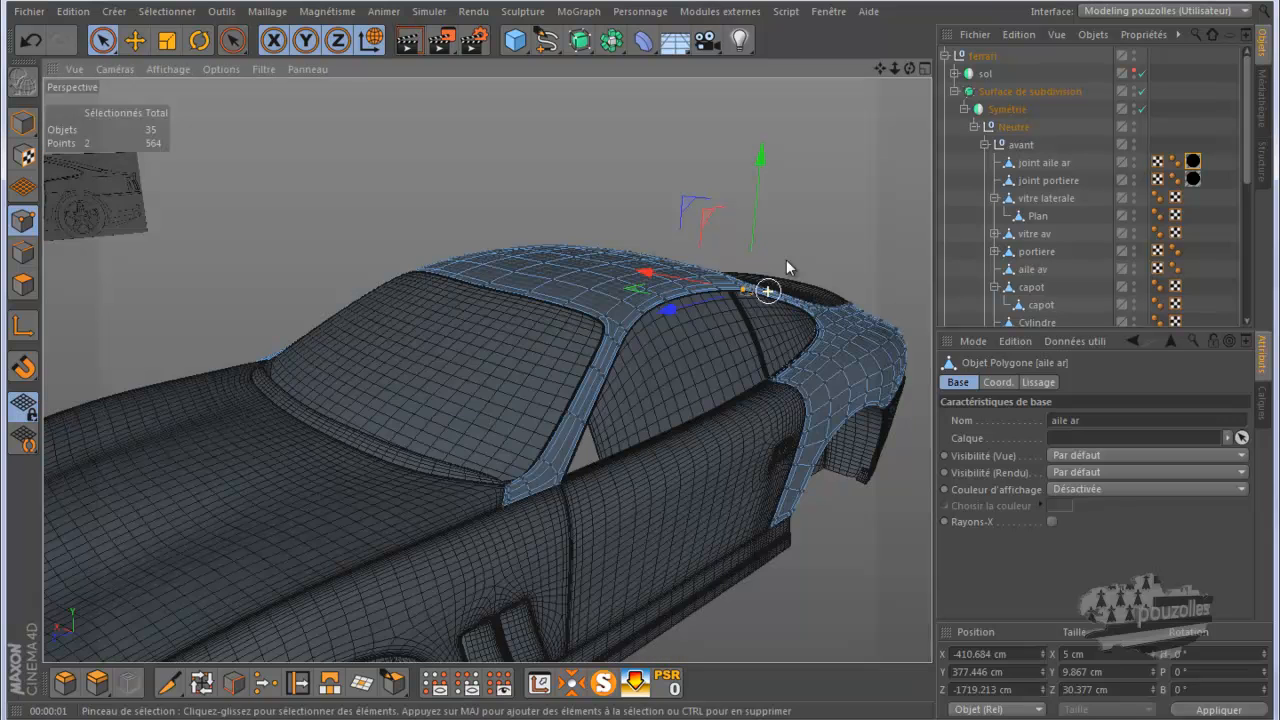
{"action": "left_click_drag", "start_coordinate": [912, 70], "coordinate": [629, 359]}
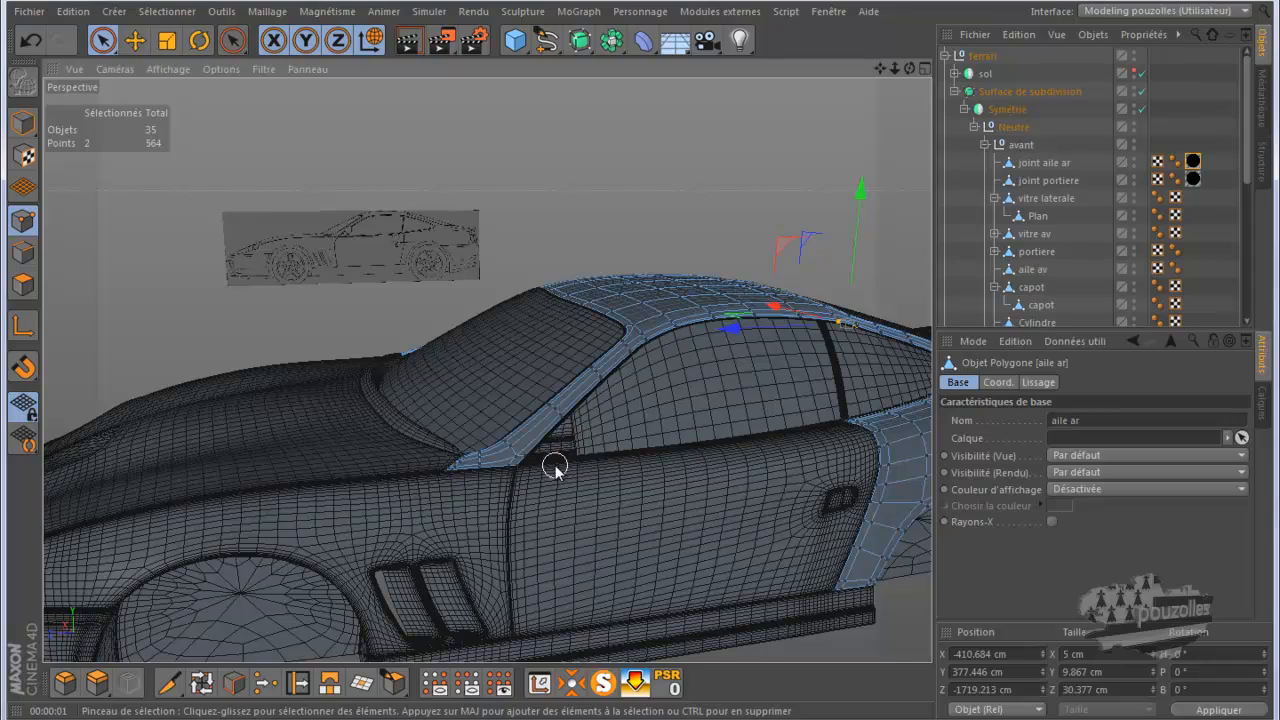
{"action": "scroll", "coordinate": [555, 466], "scroll_direction": "up", "scroll_amount": 3}
{"action": "scroll", "coordinate": [570, 423], "scroll_direction": "up", "scroll_amount": 3}
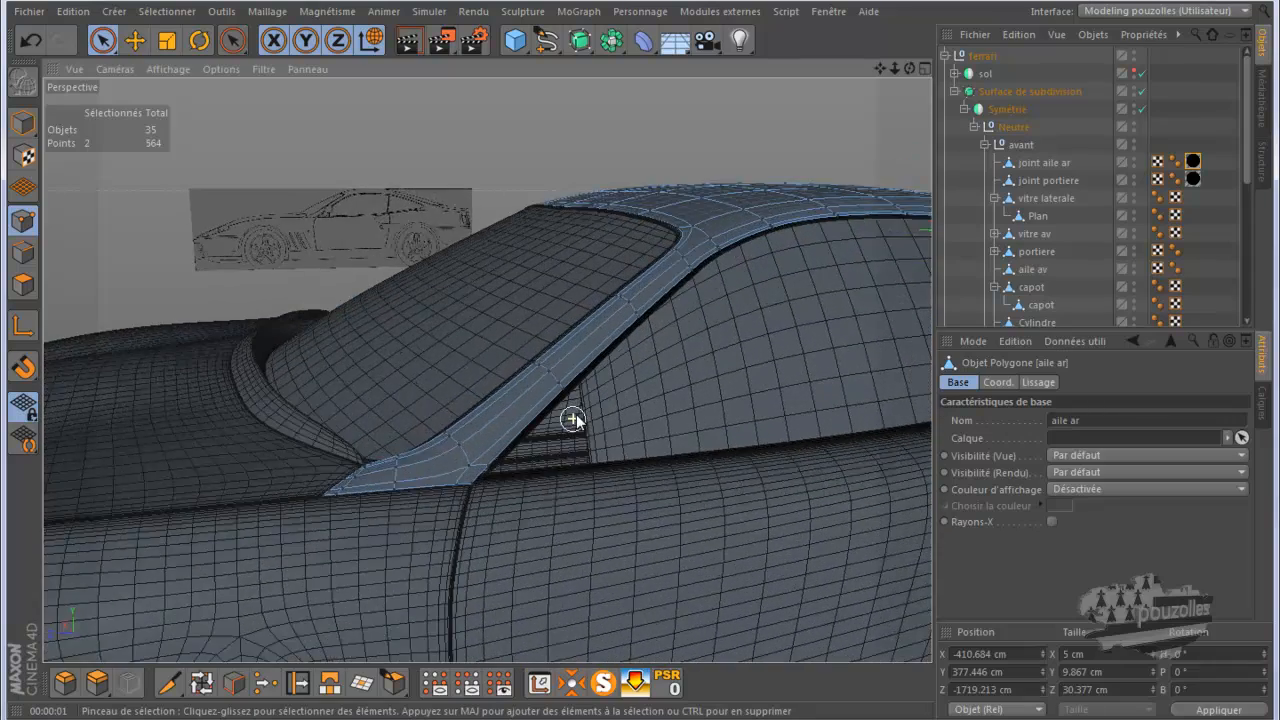
{"action": "scroll", "coordinate": [573, 420], "scroll_direction": "up", "scroll_amount": 3}
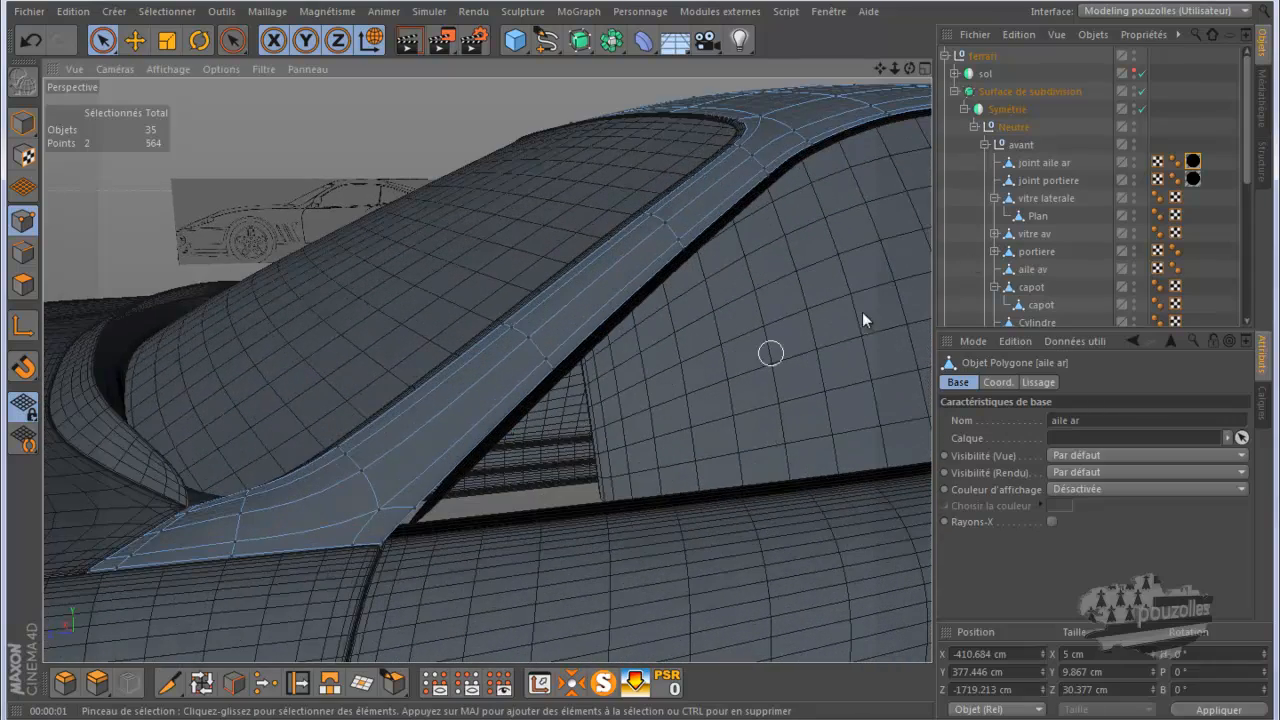
{"action": "left_click", "coordinate": [1142, 91]}
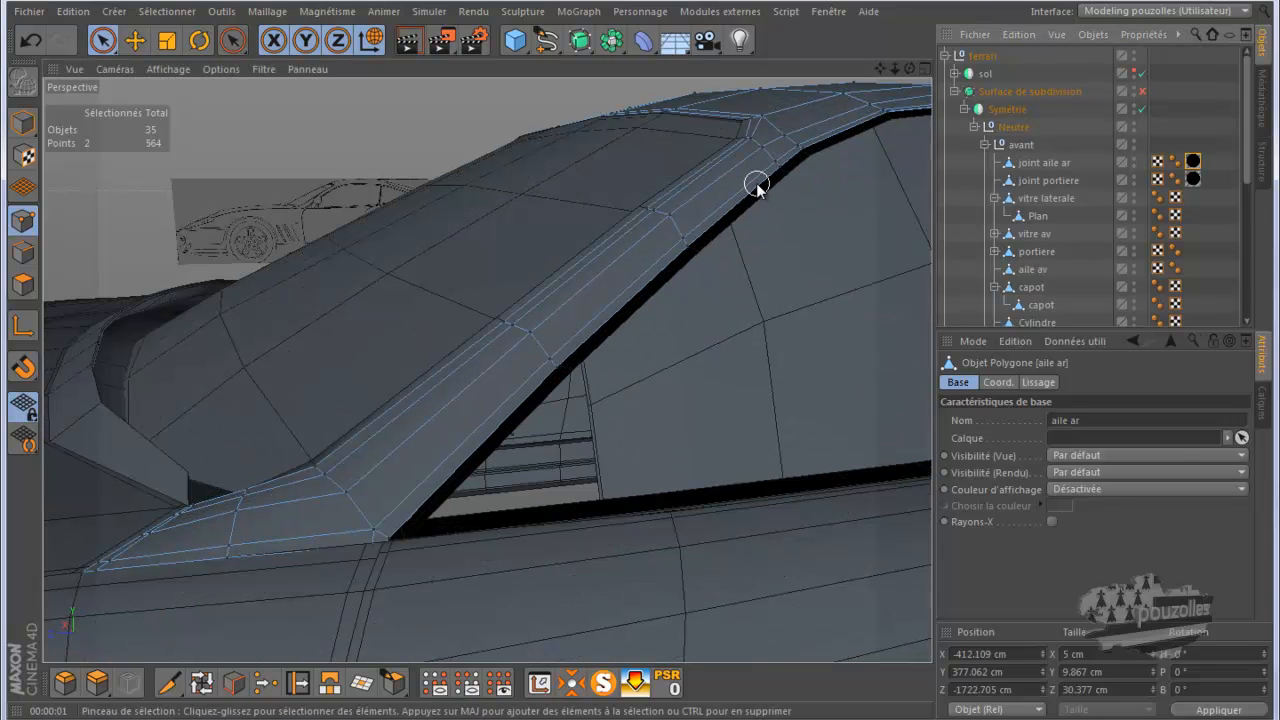
Select the two vertical edges at the front end of the vitre laterale glass.
{"action": "left_click_drag", "start_coordinate": [911, 66], "coordinate": [636, 359]}
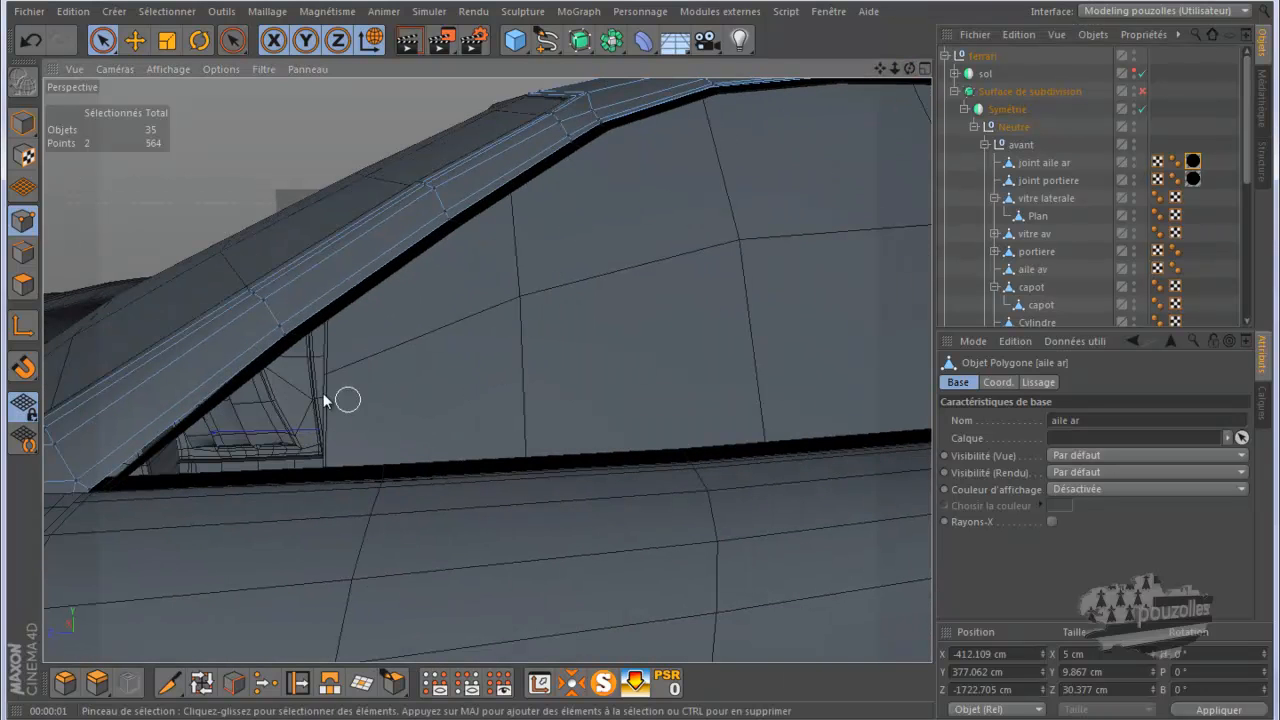
{"action": "left_click", "coordinate": [23, 252]}
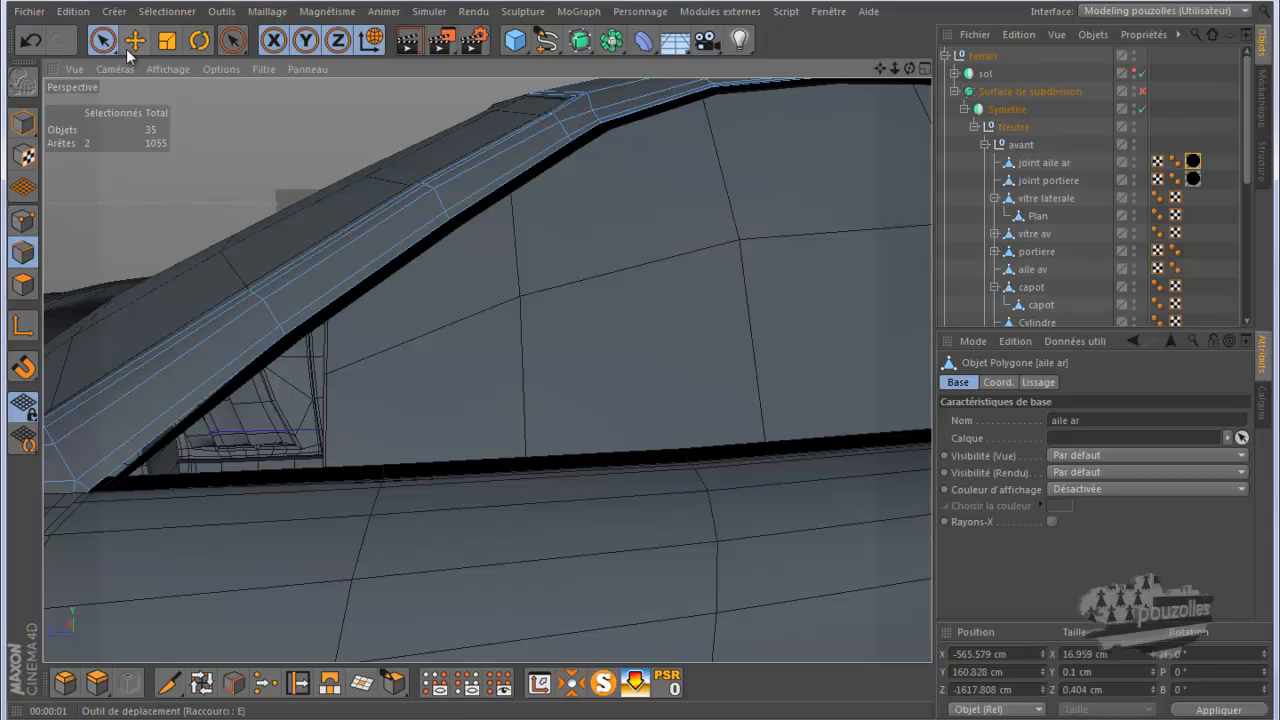
{"action": "key", "text": "e"}
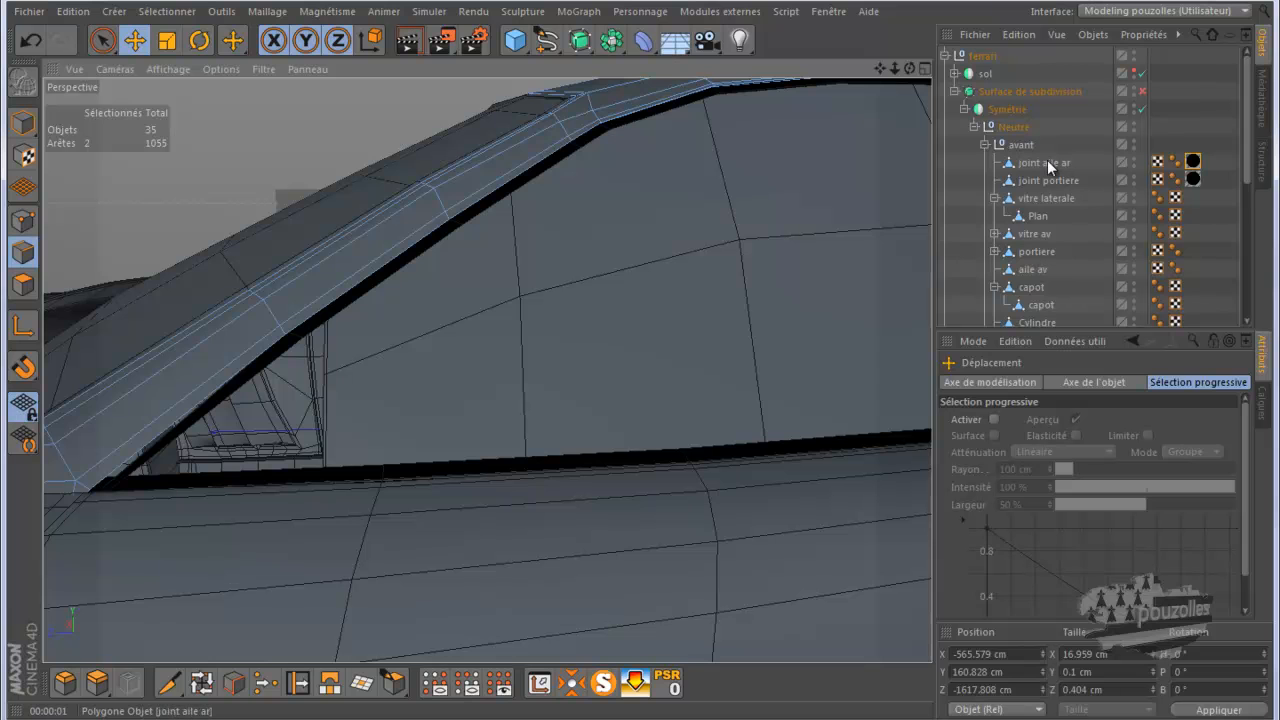
{"action": "left_click", "coordinate": [1042, 198]}
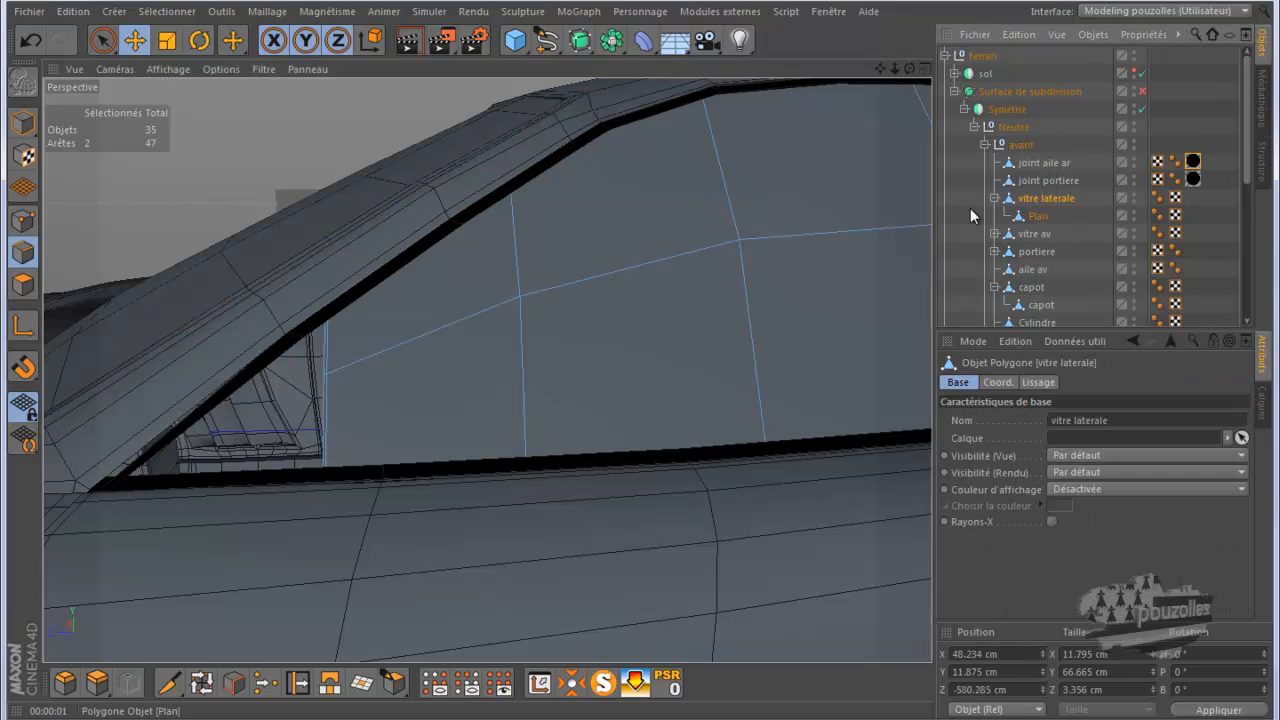
{"action": "left_click", "coordinate": [325, 350]}
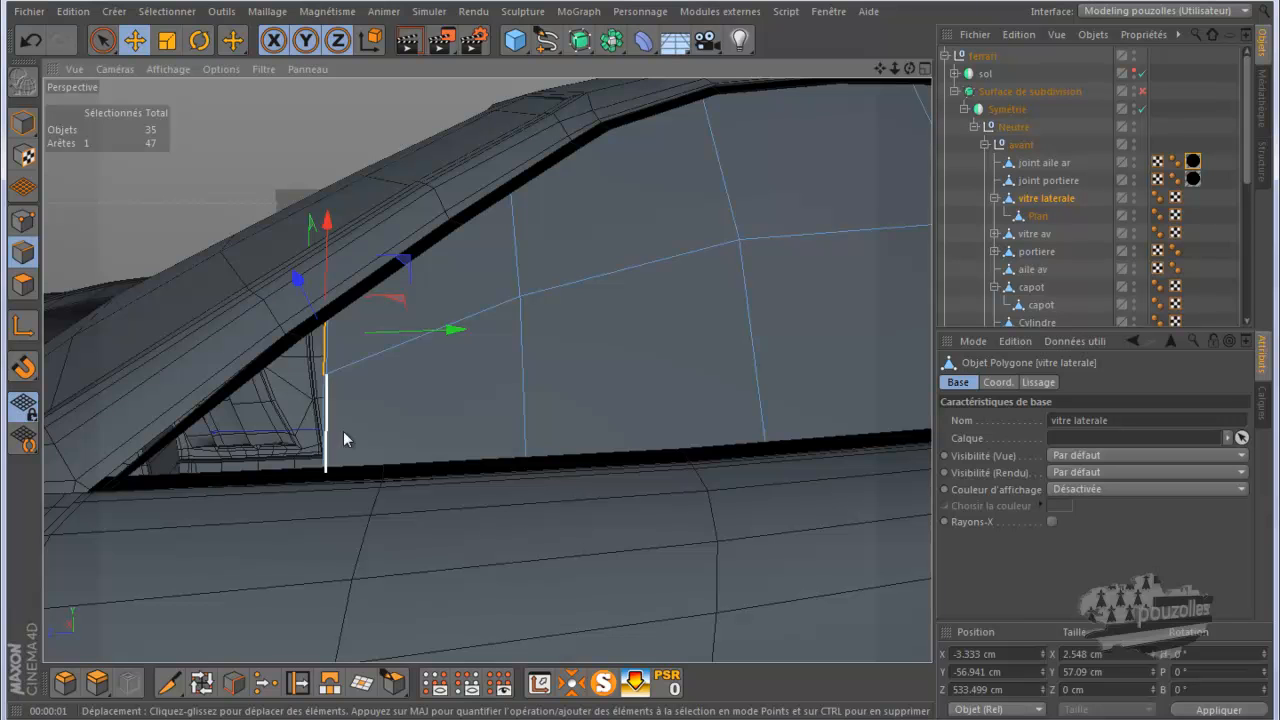
{"action": "left_click", "coordinate": [333, 416], "text": "shift"}
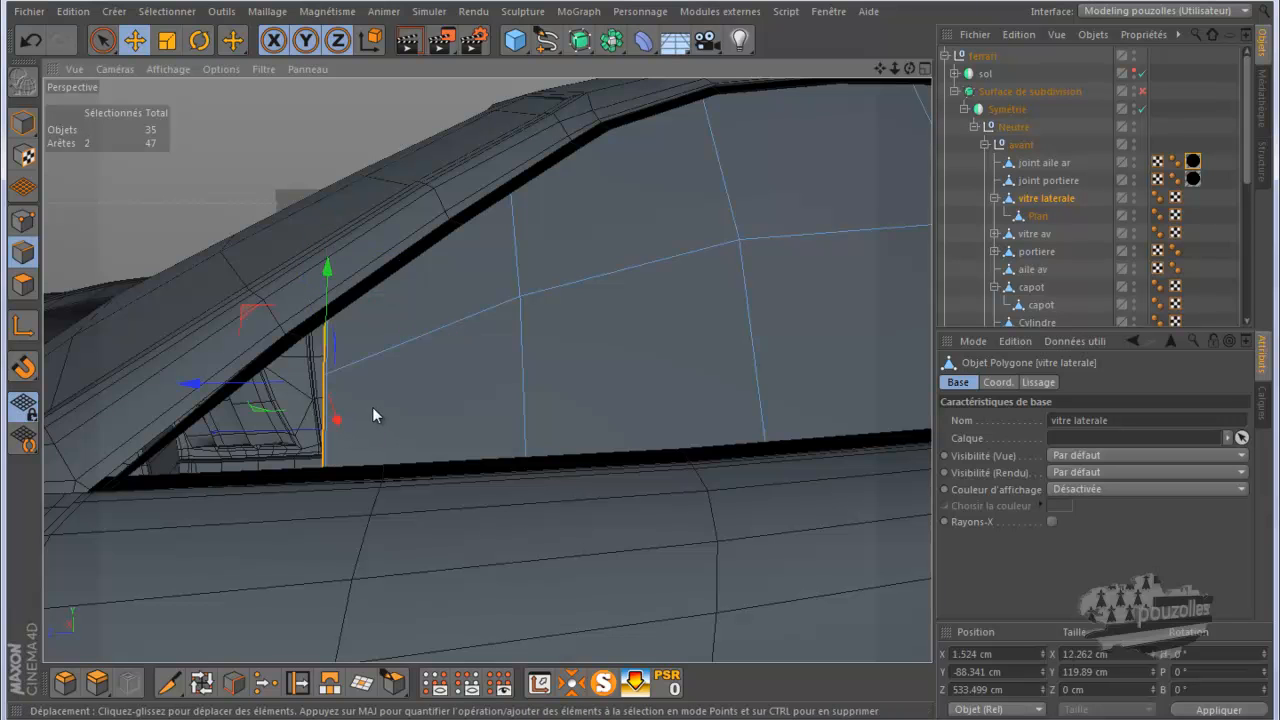
Select the four joint aile ar points at the seal's front tip and move them forward to about -804.3 cm in Z.
{"action": "left_click_drag", "start_coordinate": [654, 377], "coordinate": [690, 376], "text": "alt"}
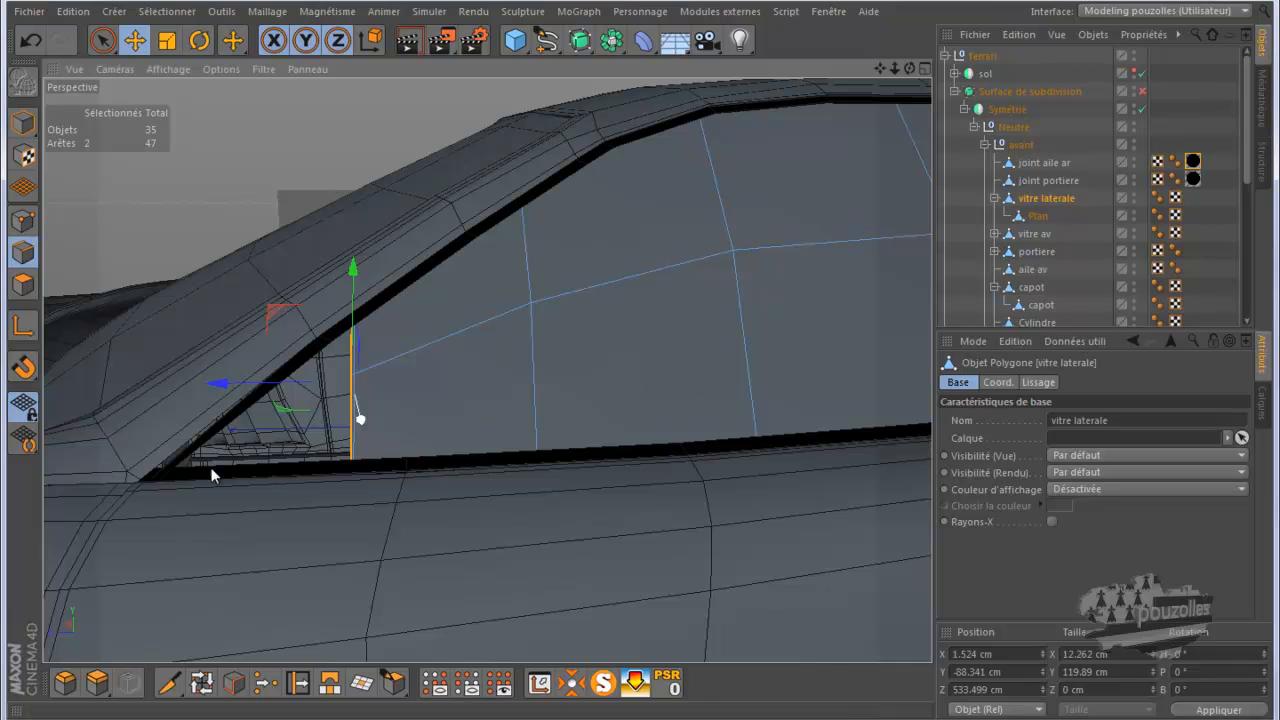
{"action": "scroll", "coordinate": [165, 482], "scroll_direction": "up", "scroll_amount": 5}
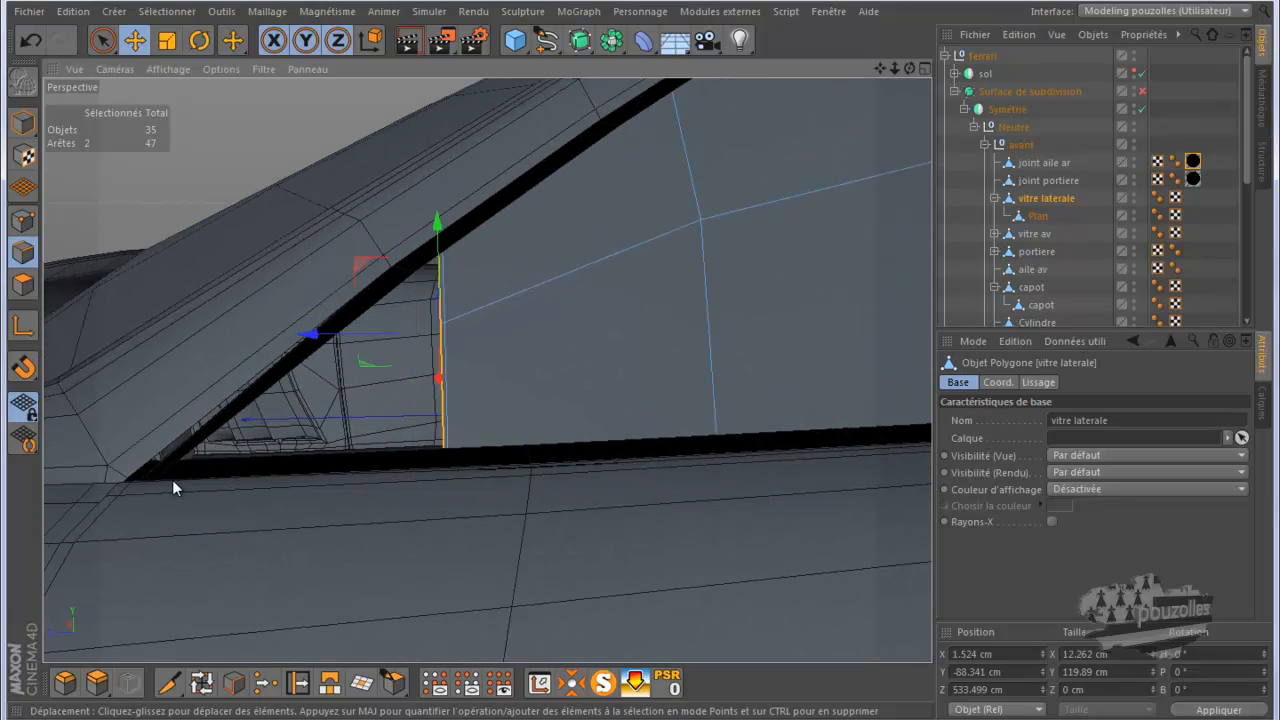
{"action": "left_click", "coordinate": [1041, 161]}
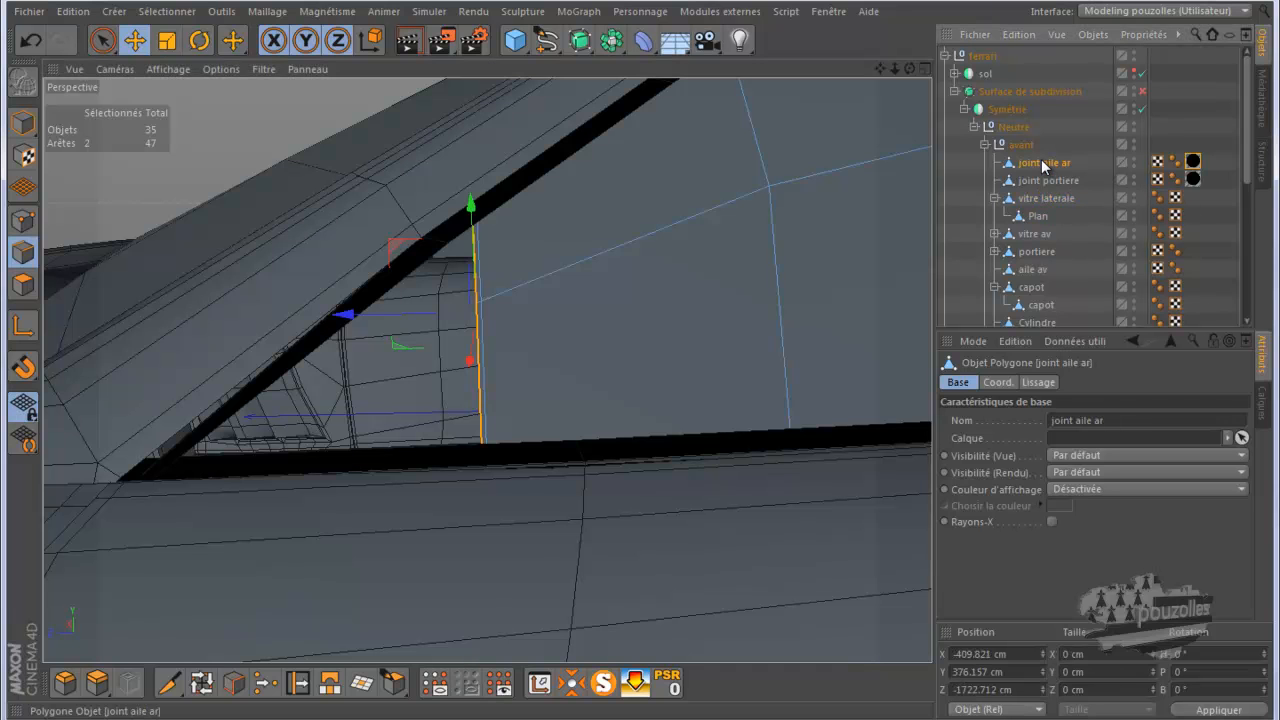
{"action": "left_click", "coordinate": [23, 220]}
{"action": "left_click", "coordinate": [147, 473]}
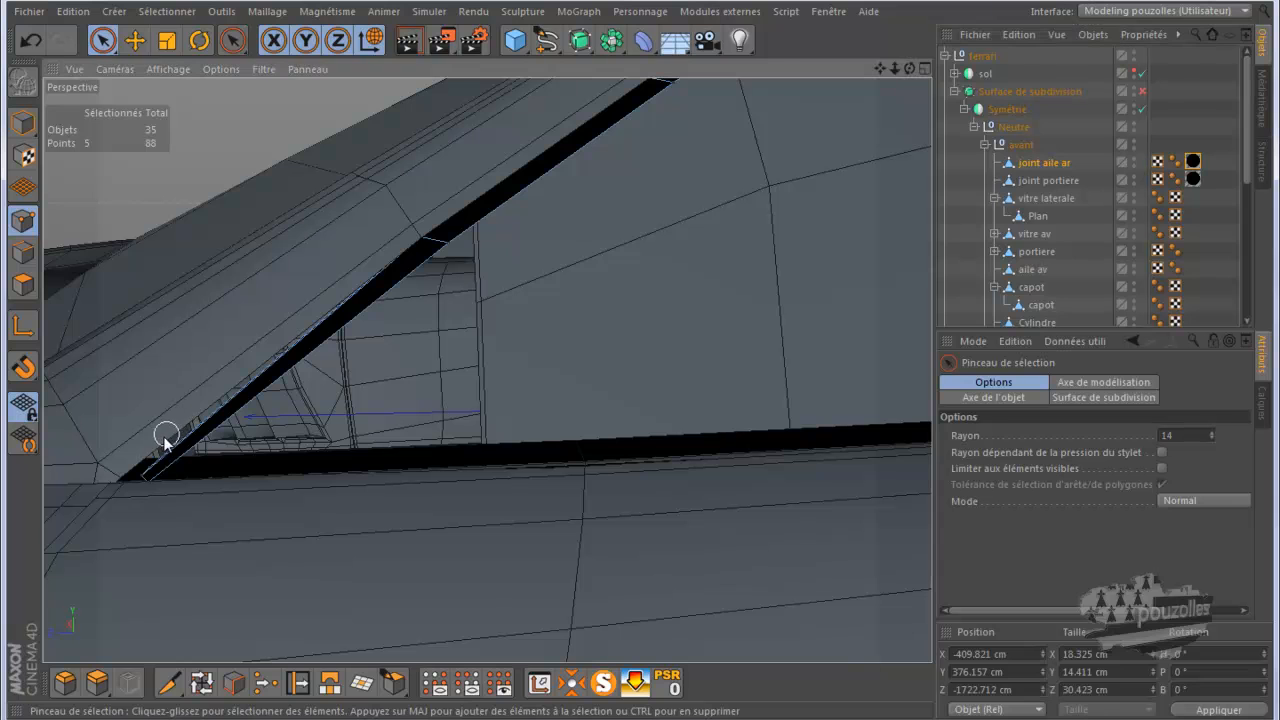
{"action": "key", "text": "e"}
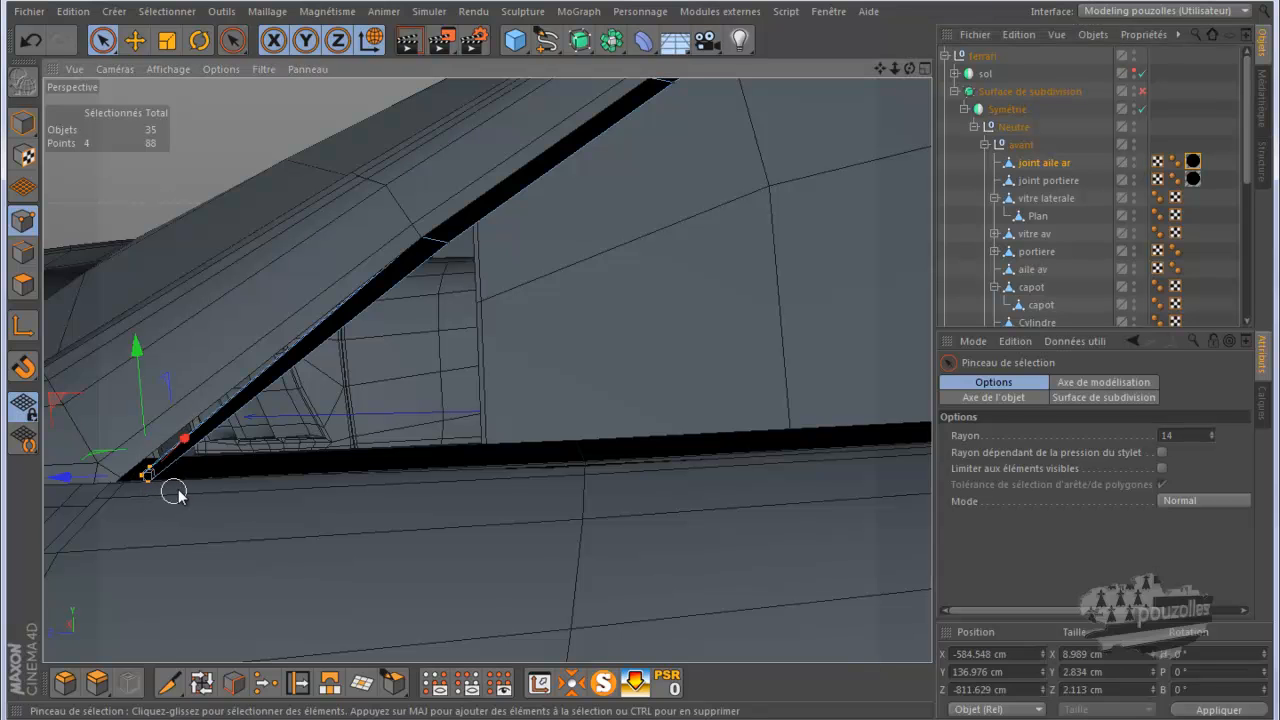
{"action": "left_click_drag", "start_coordinate": [99, 481], "coordinate": [77, 473]}
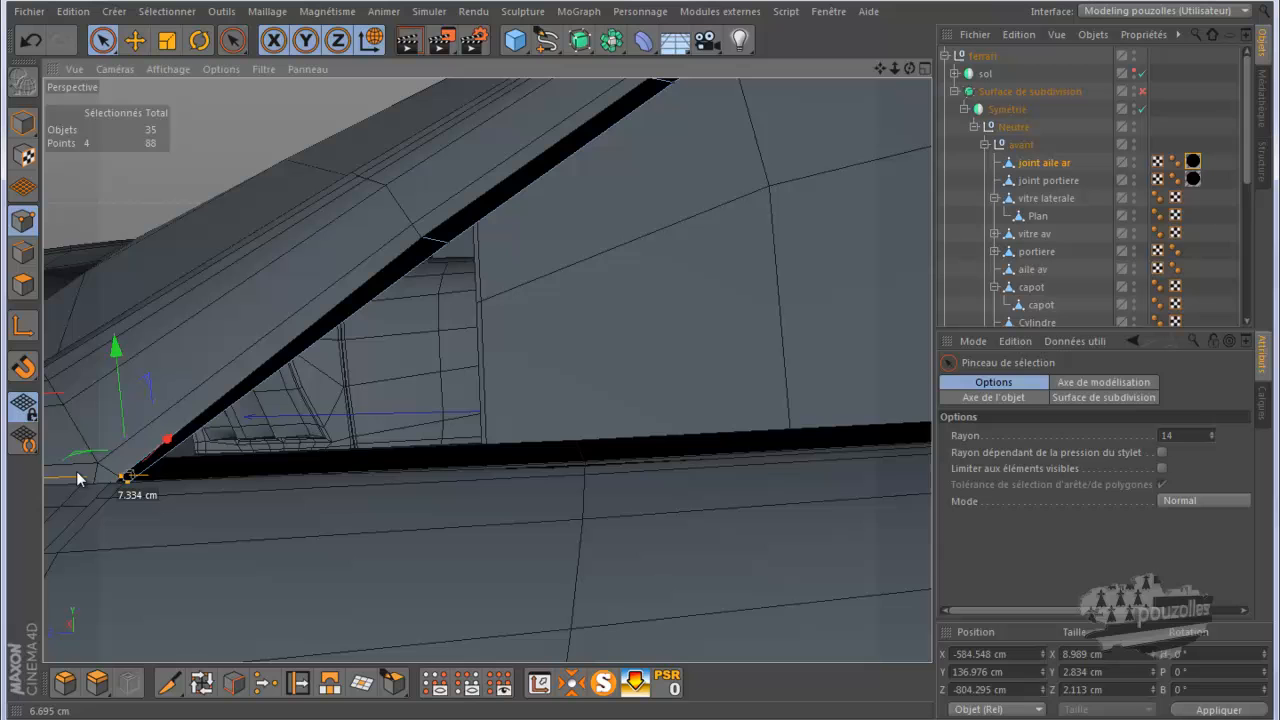
Select only the two lower points of the joint aile ar tip and move them back to about -811.4 cm in Z.
{"action": "left_click", "coordinate": [134, 487]}
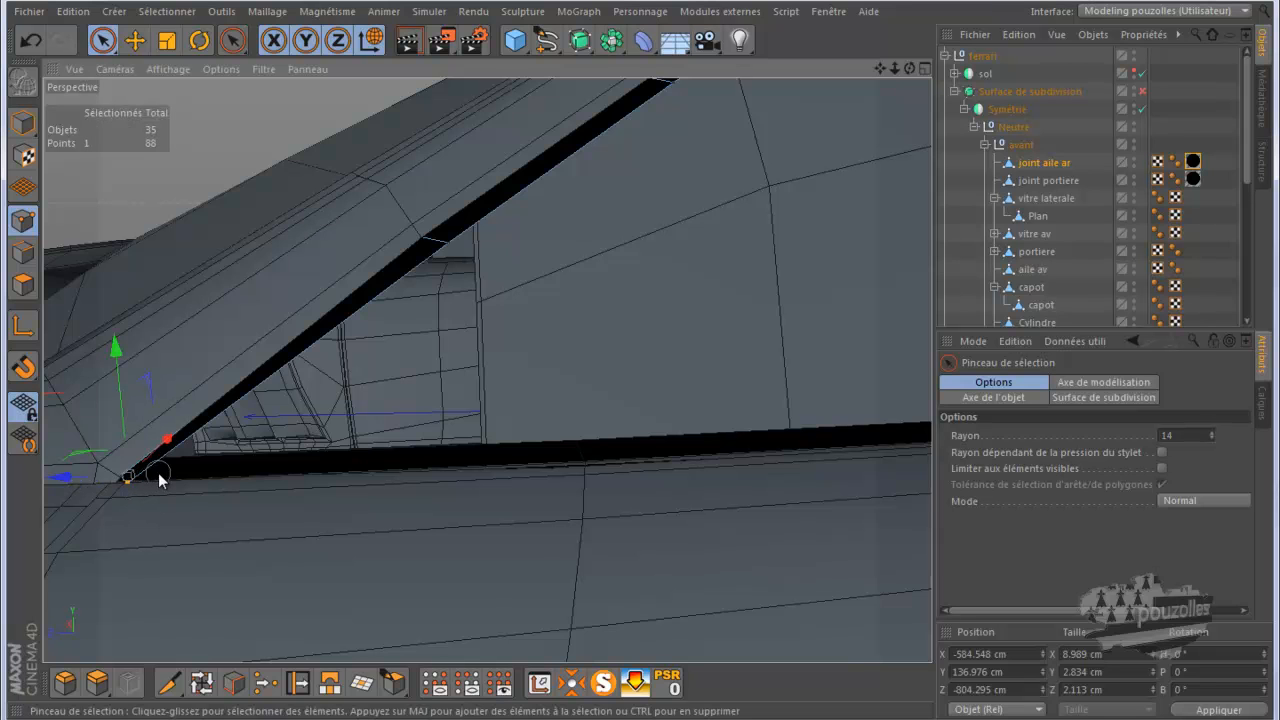
{"action": "left_click", "coordinate": [134, 488]}
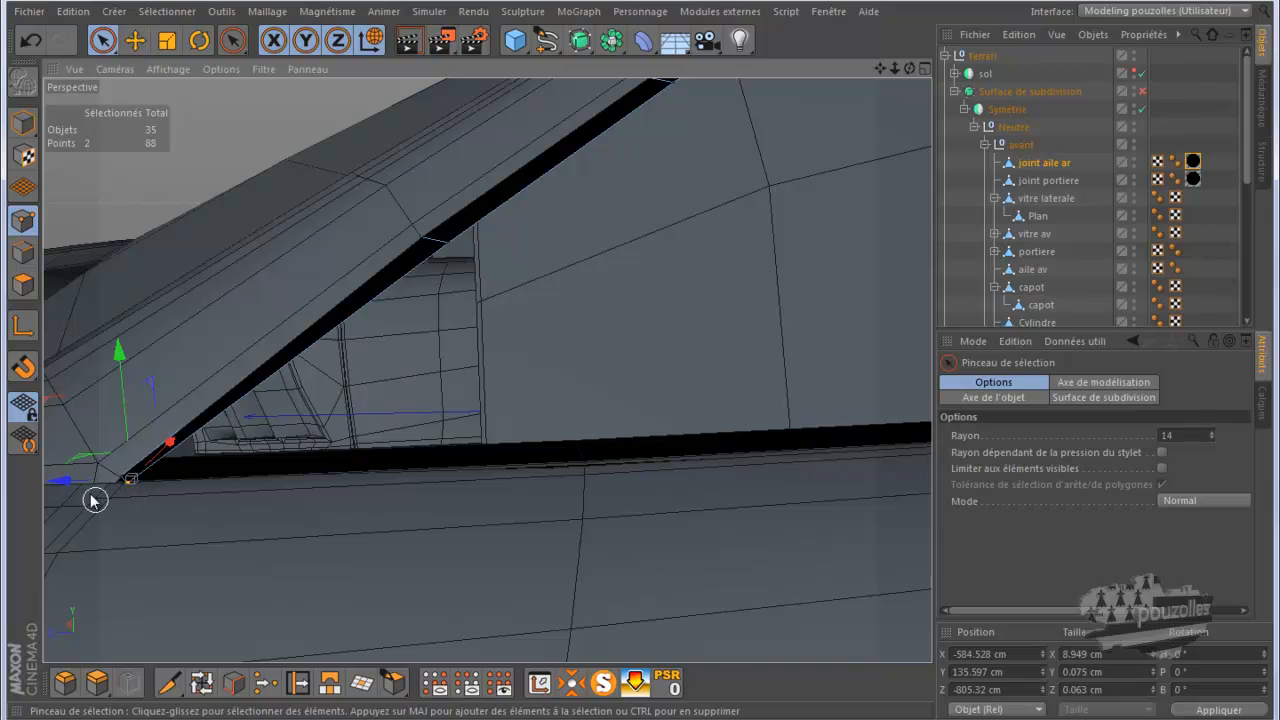
{"action": "left_click_drag", "start_coordinate": [72, 483], "coordinate": [91, 481]}
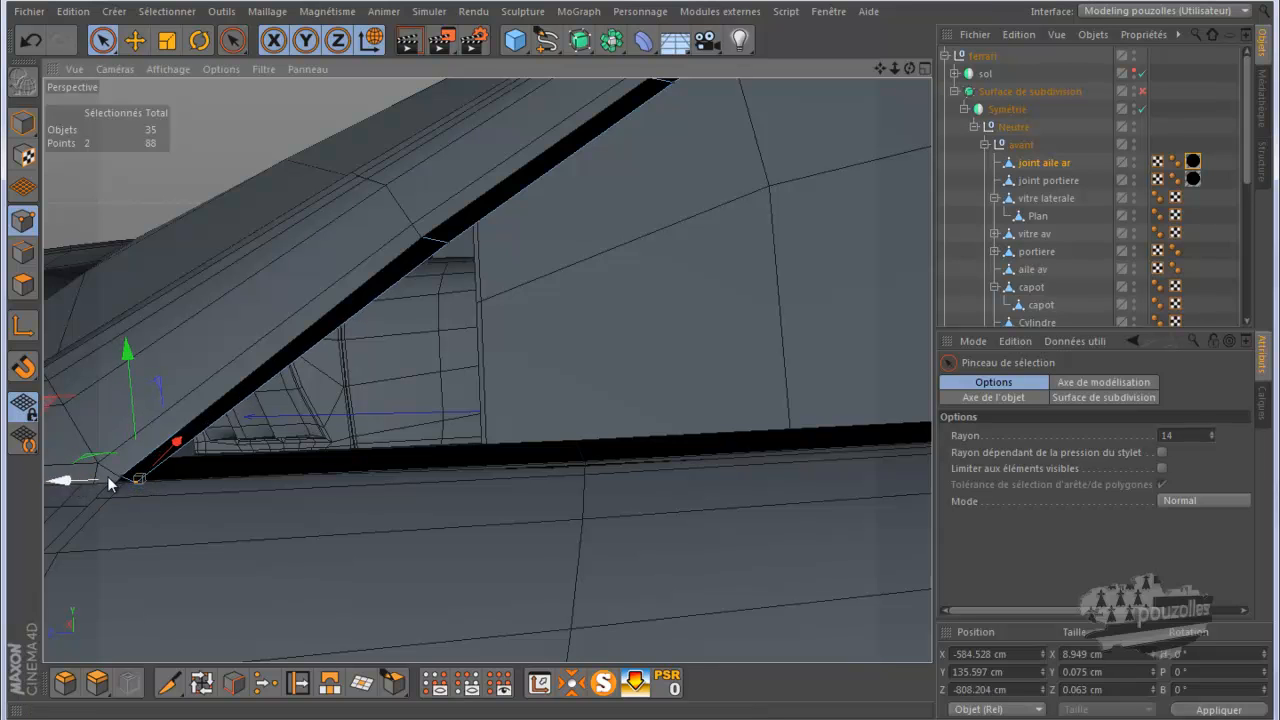
{"action": "left_click_drag", "start_coordinate": [251, 471], "coordinate": [272, 473], "text": "alt"}
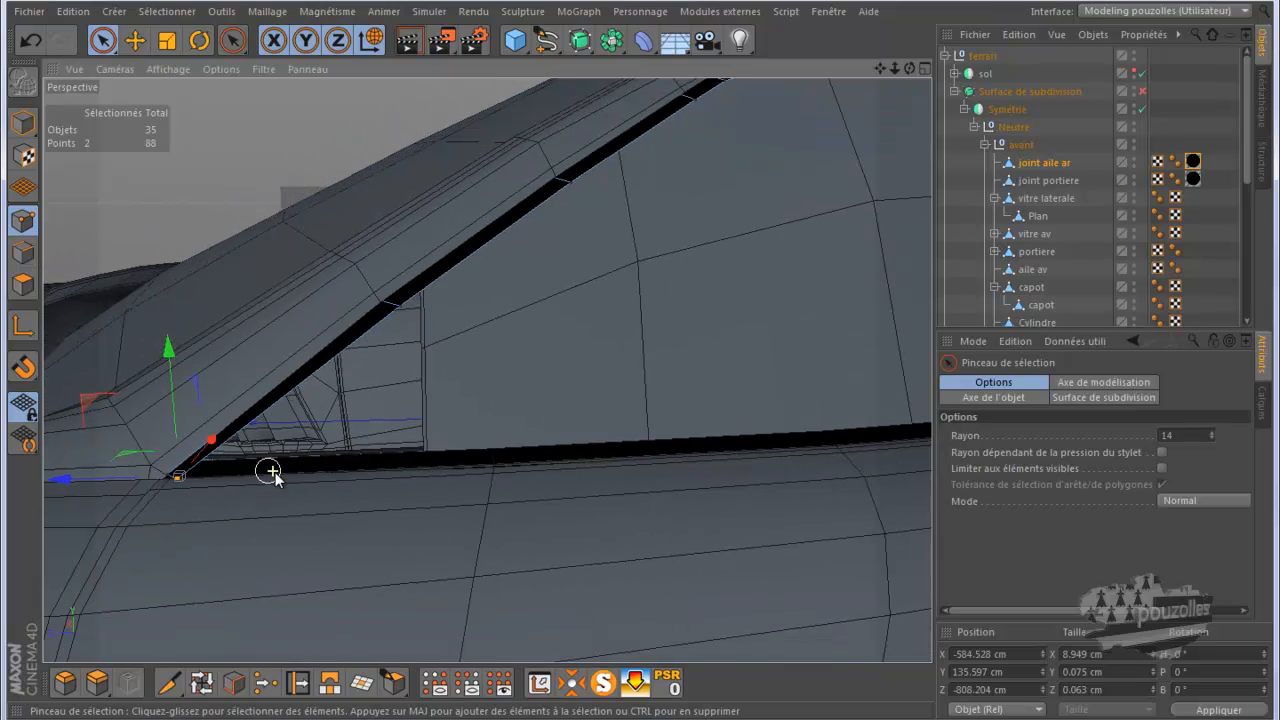
{"action": "left_click_drag", "start_coordinate": [66, 477], "coordinate": [57, 480]}
Extrude the two front edges of vitre laterale forward to about 654.7 cm in Z to fill the window corner.
{"action": "left_click_drag", "start_coordinate": [177, 491], "coordinate": [180, 493], "text": "alt"}
{"action": "left_click", "coordinate": [1045, 199]}
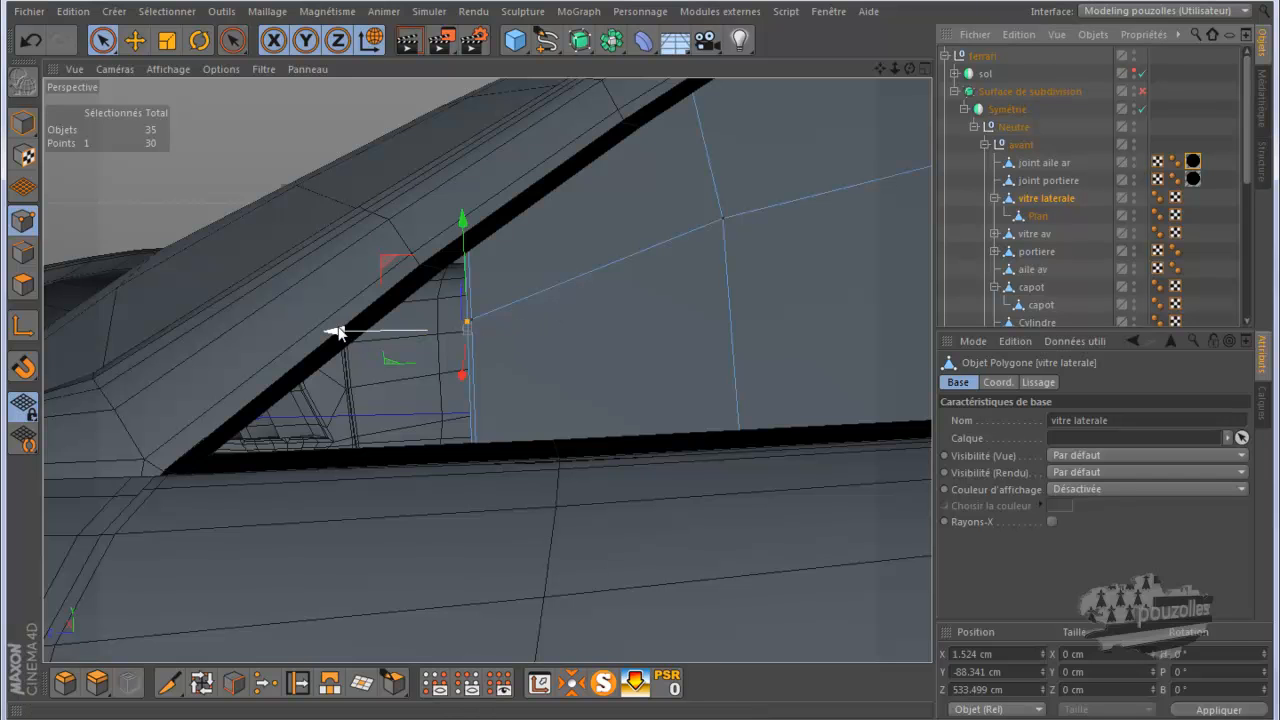
{"action": "left_click_drag", "start_coordinate": [338, 335], "coordinate": [254, 350], "text": "ctrl"}
{"action": "left_click", "coordinate": [30, 41]}
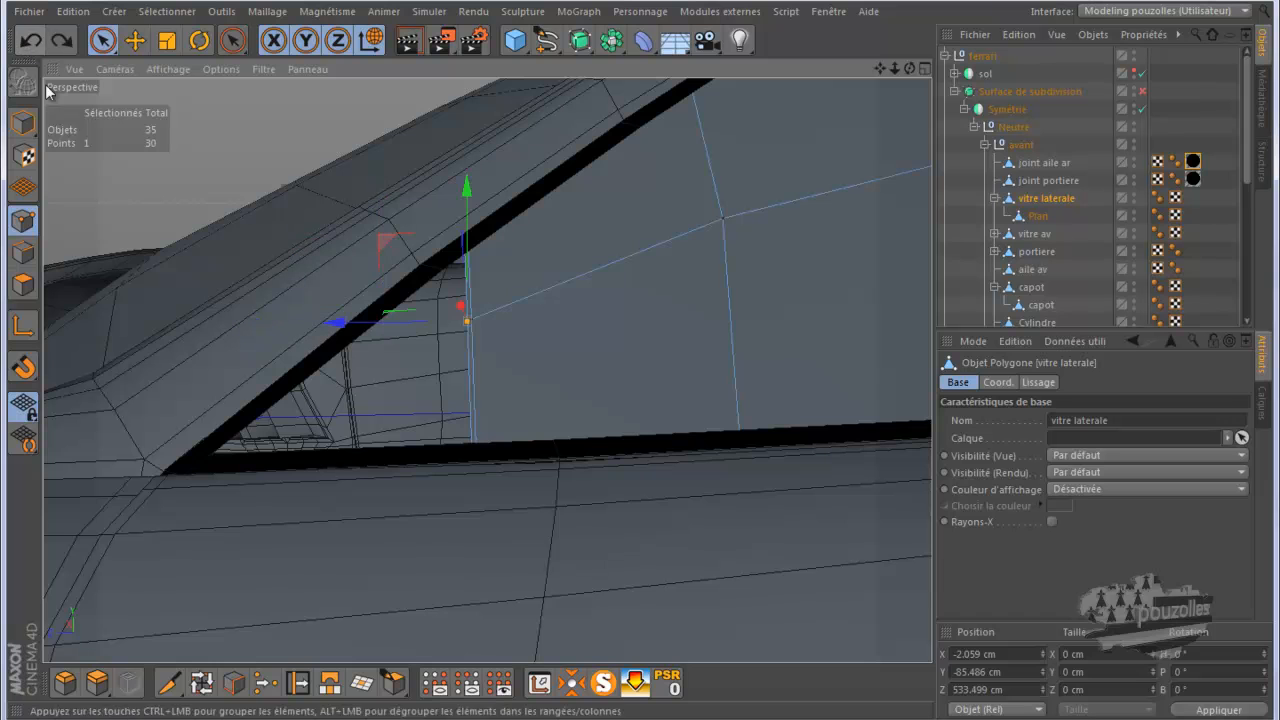
{"action": "left_click", "coordinate": [22, 251], "text": "ctrl"}
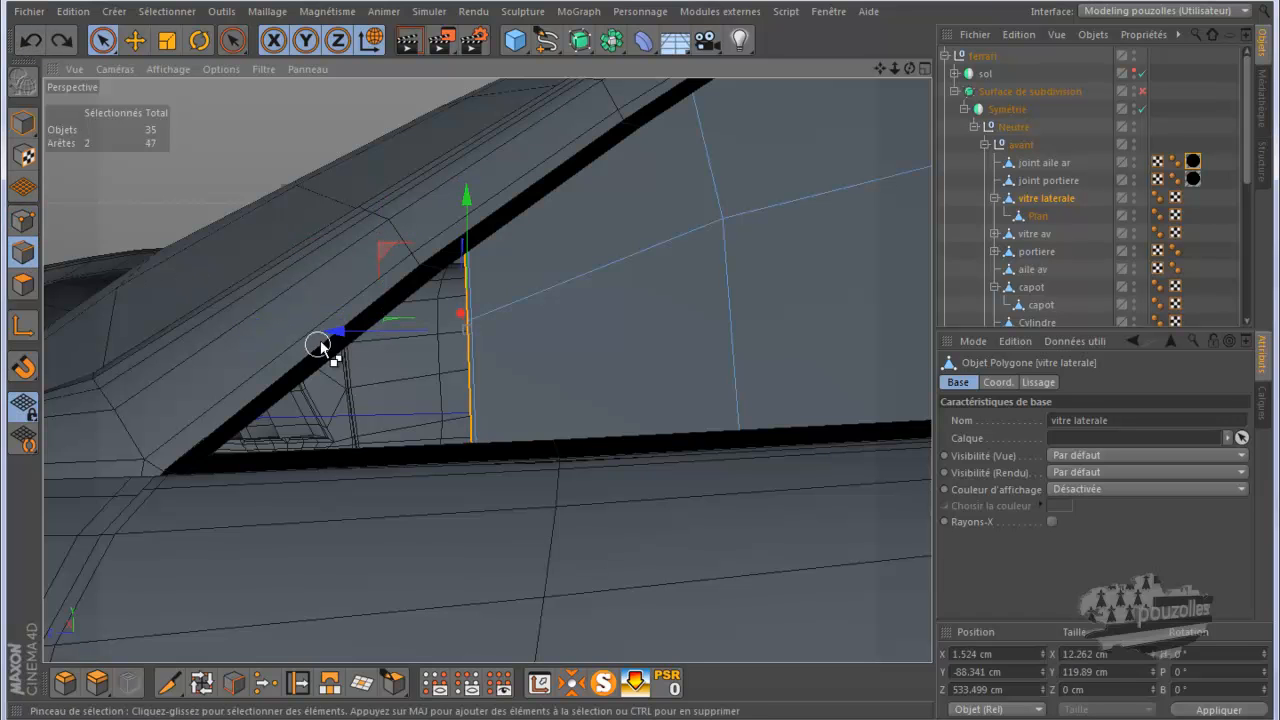
{"action": "left_click_drag", "start_coordinate": [336, 334], "coordinate": [82, 388], "text": "ctrl"}
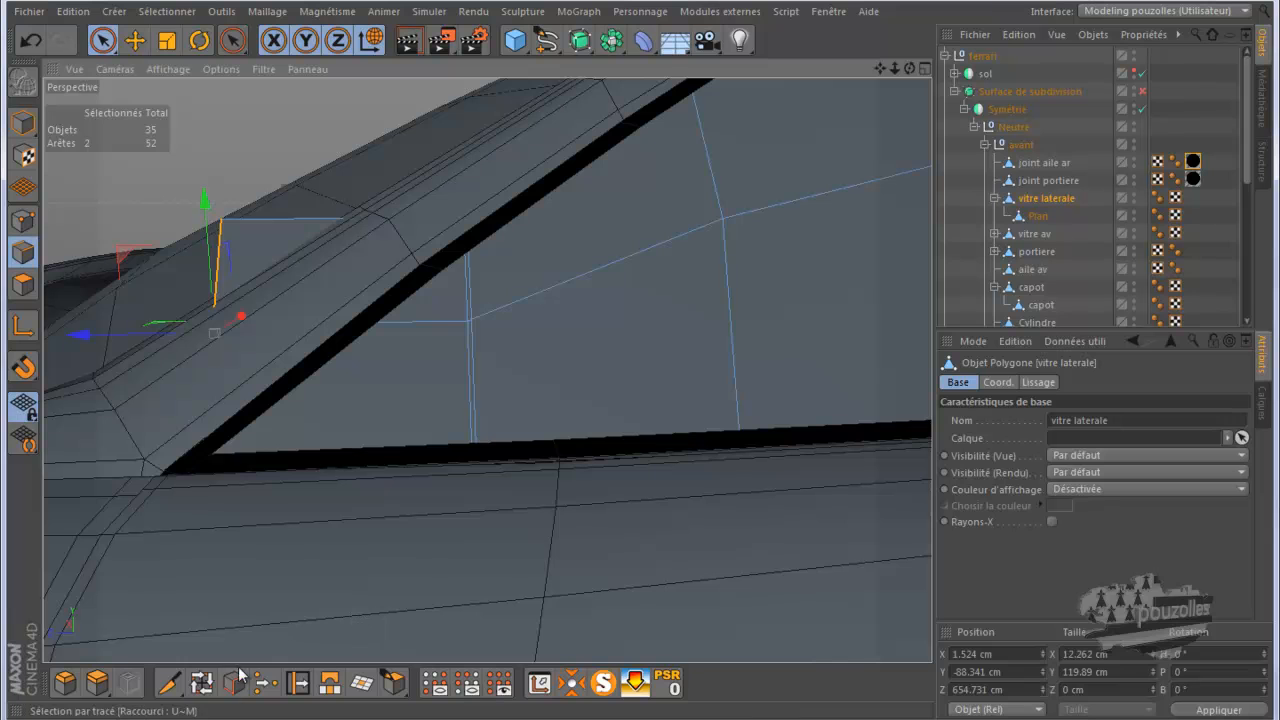
Slide the extruded front points of vitre laterale down along their edge until the glass sits within the front corner seals.
{"action": "left_click", "coordinate": [297, 683]}
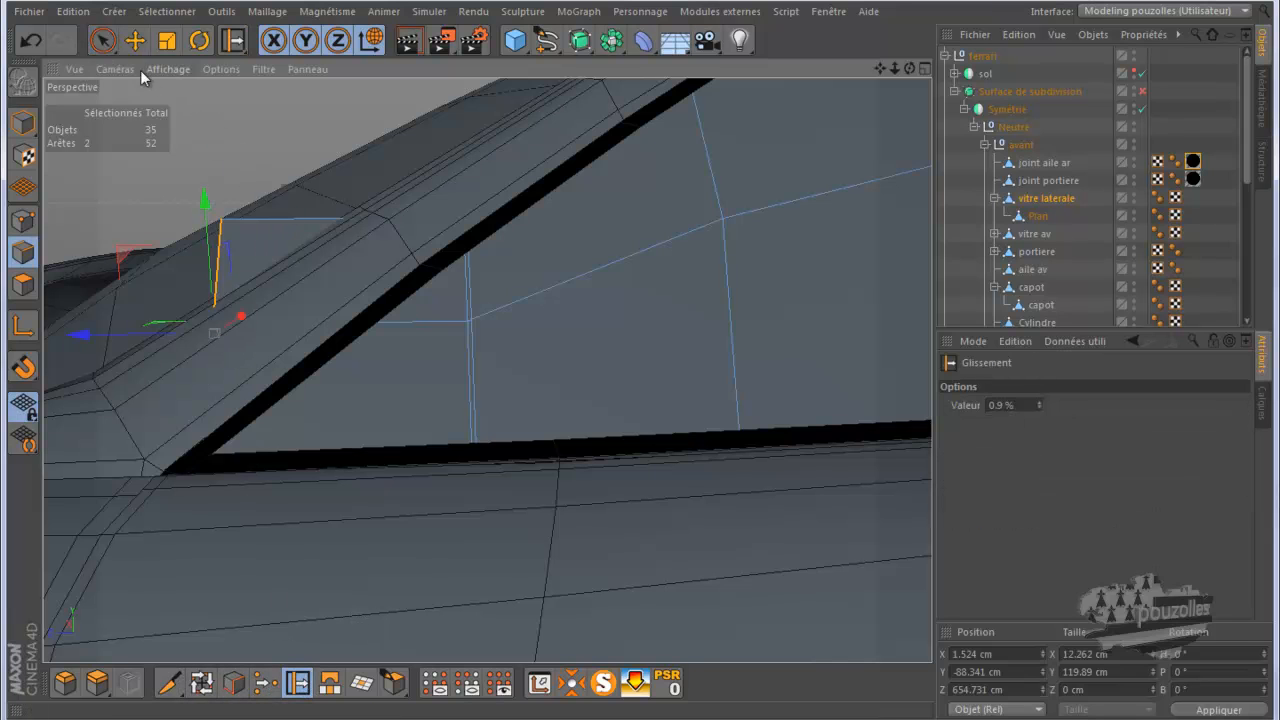
{"action": "left_click", "coordinate": [135, 40]}
{"action": "left_click", "coordinate": [23, 220]}
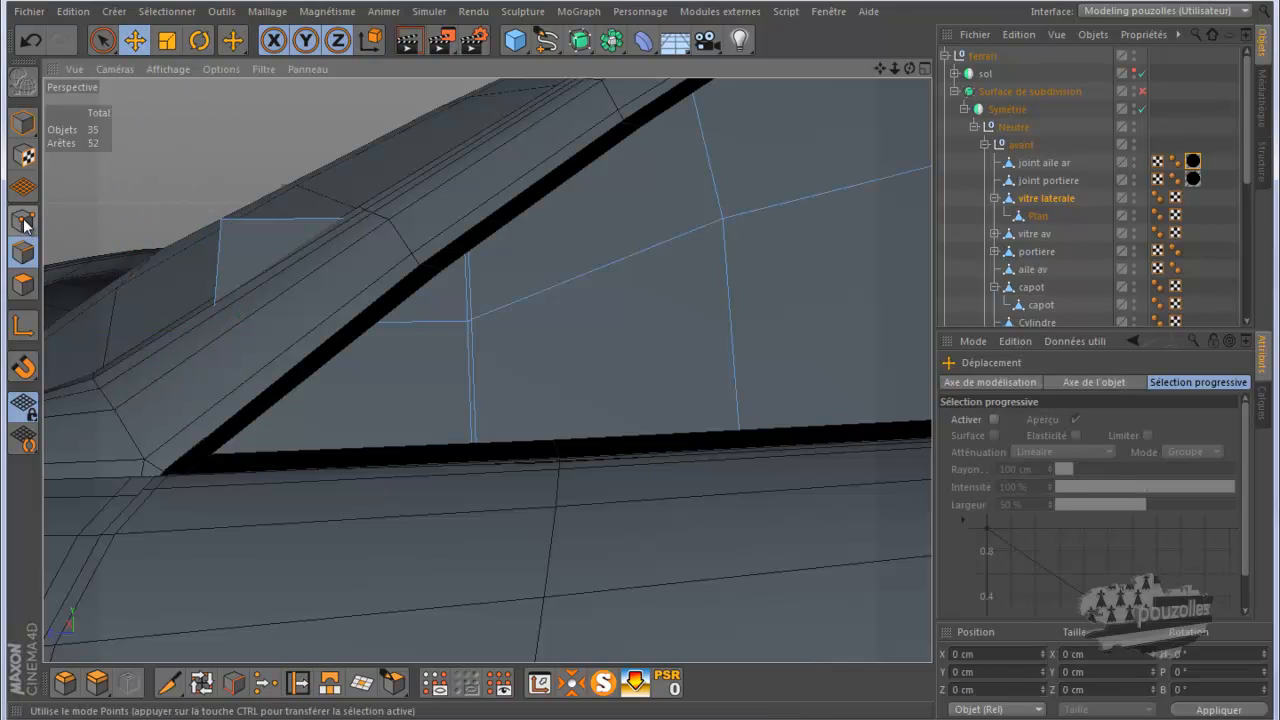
{"action": "left_click", "coordinate": [297, 683]}
{"action": "left_click_drag", "start_coordinate": [214, 323], "coordinate": [212, 352]}
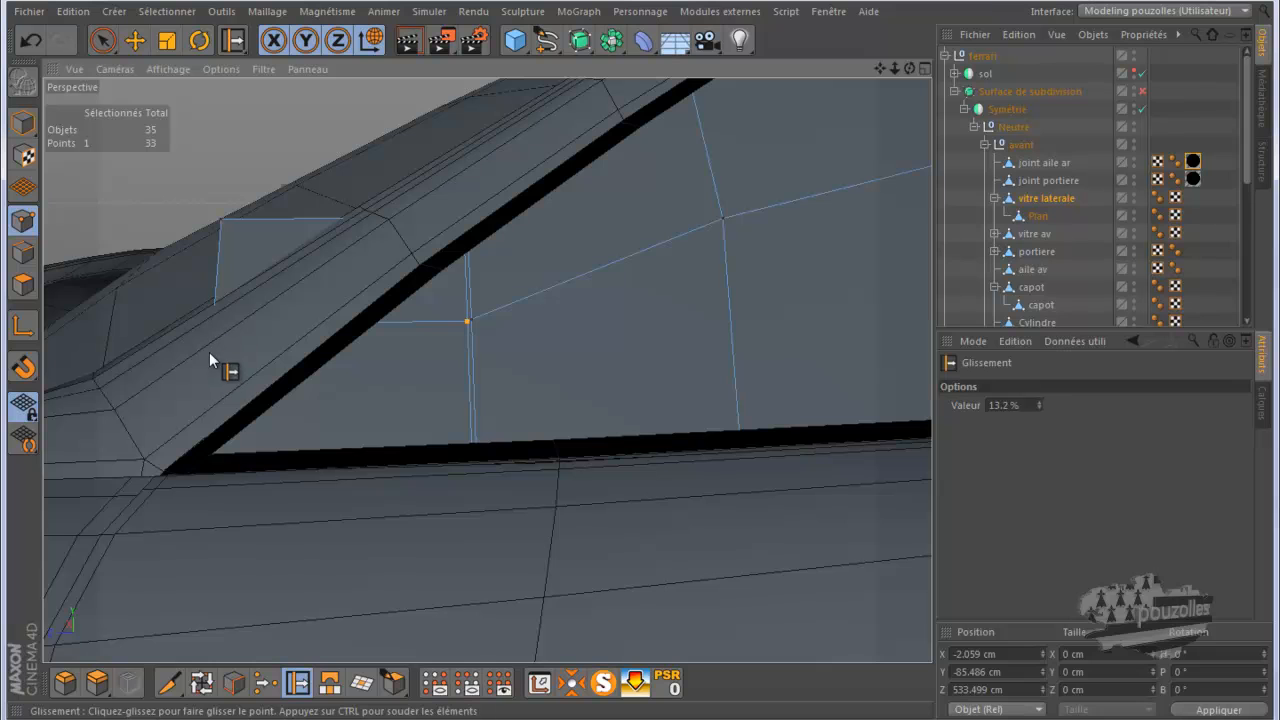
{"action": "left_click_drag", "start_coordinate": [213, 428], "coordinate": [213, 430]}
{"action": "left_click_drag", "start_coordinate": [211, 426], "coordinate": [213, 441]}
{"action": "left_click_drag", "start_coordinate": [221, 220], "coordinate": [217, 326]}
{"action": "left_click_drag", "start_coordinate": [217, 400], "coordinate": [217, 401]}
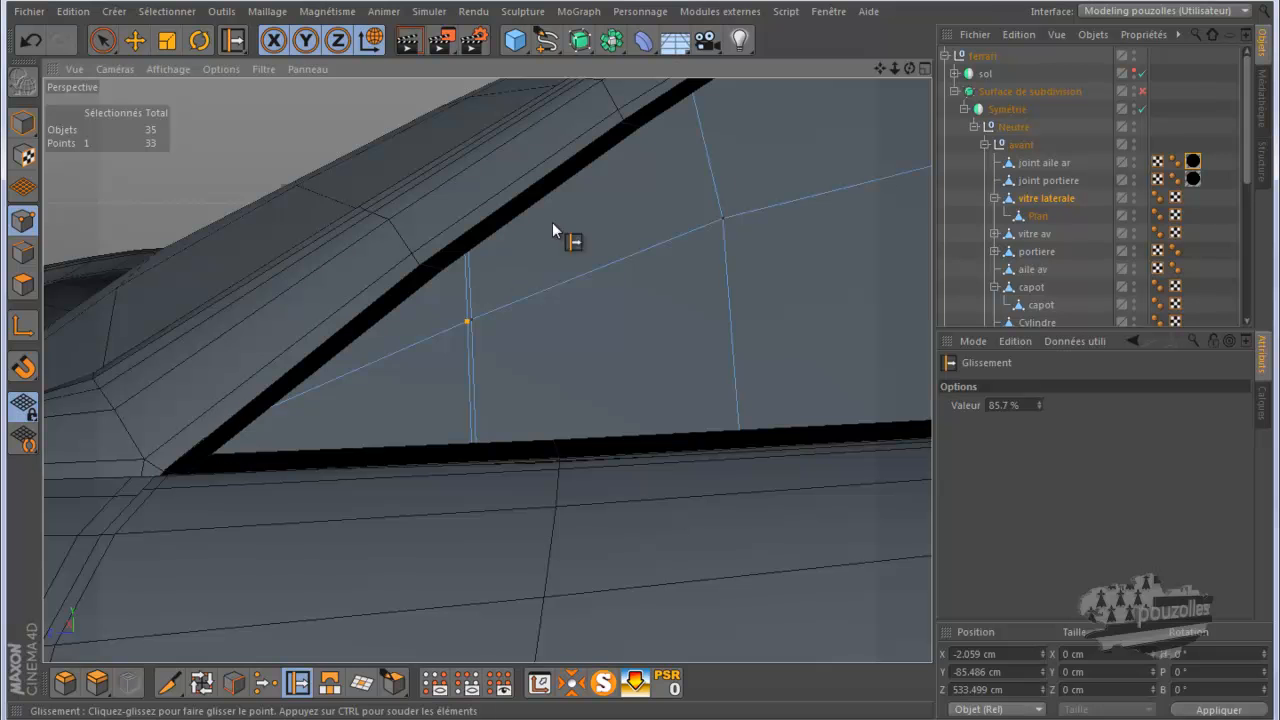
Move the exposed front point of vitre laterale to about X 6.5 cm and Y -137.6 cm to align it with the corner.
{"action": "left_click_drag", "start_coordinate": [907, 65], "coordinate": [641, 362]}
{"action": "left_click_drag", "start_coordinate": [379, 416], "coordinate": [417, 395], "text": "alt"}
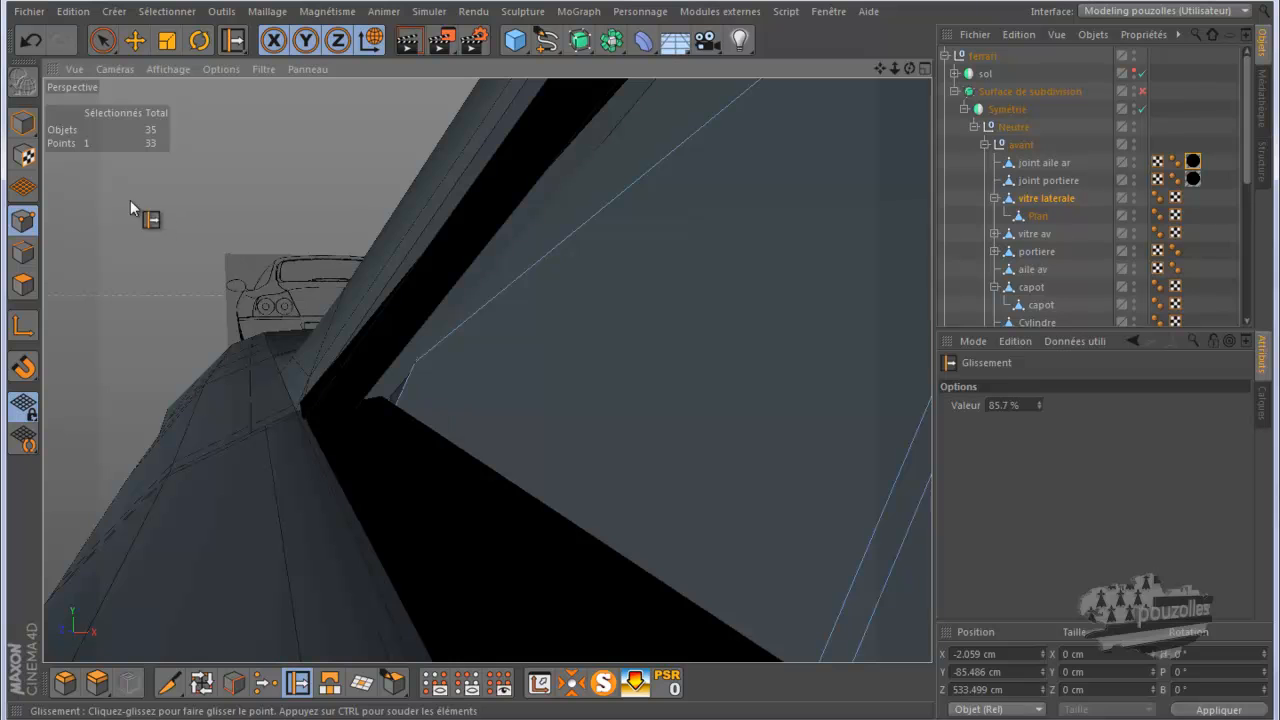
{"action": "left_click", "coordinate": [134, 42]}
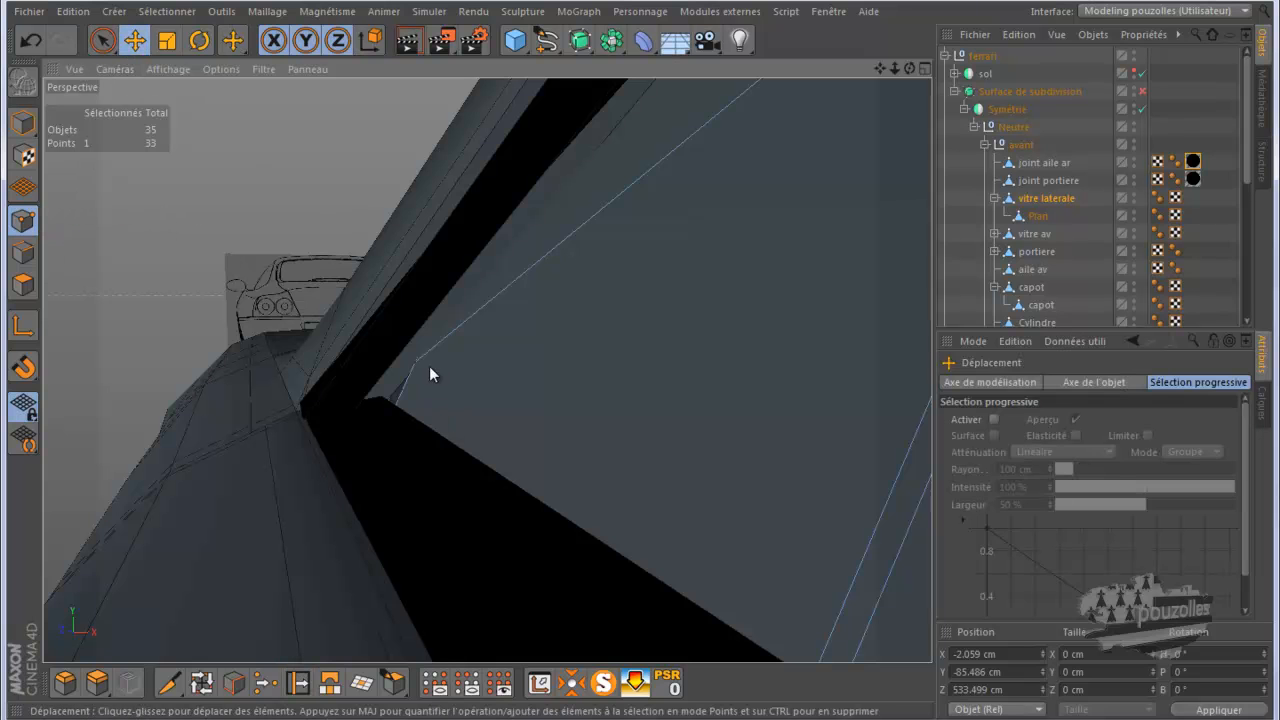
{"action": "left_click_drag", "start_coordinate": [414, 361], "coordinate": [509, 428]}
{"action": "left_click_drag", "start_coordinate": [546, 297], "coordinate": [291, 415], "text": "alt"}
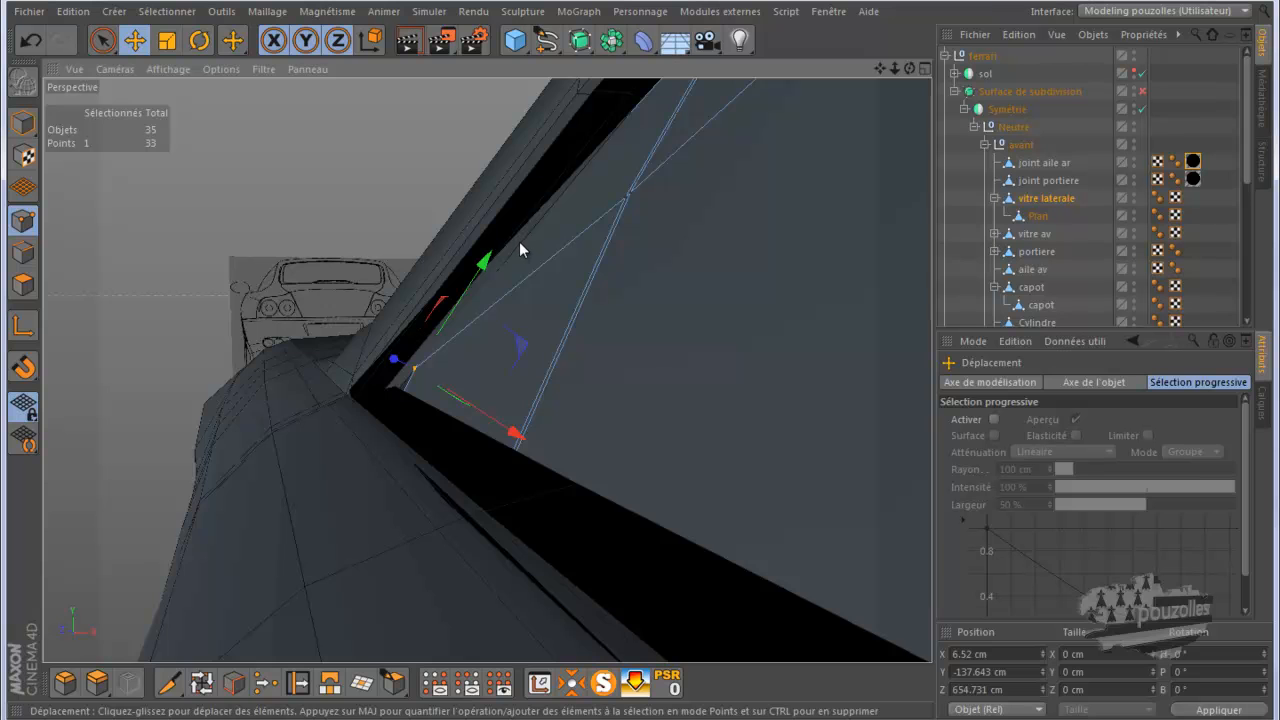
Select the two inner tip points of joint aile ar and move them to about X -571.1 cm to meet the door seal.
{"action": "scroll", "coordinate": [518, 243], "scroll_direction": "up", "scroll_amount": 4}
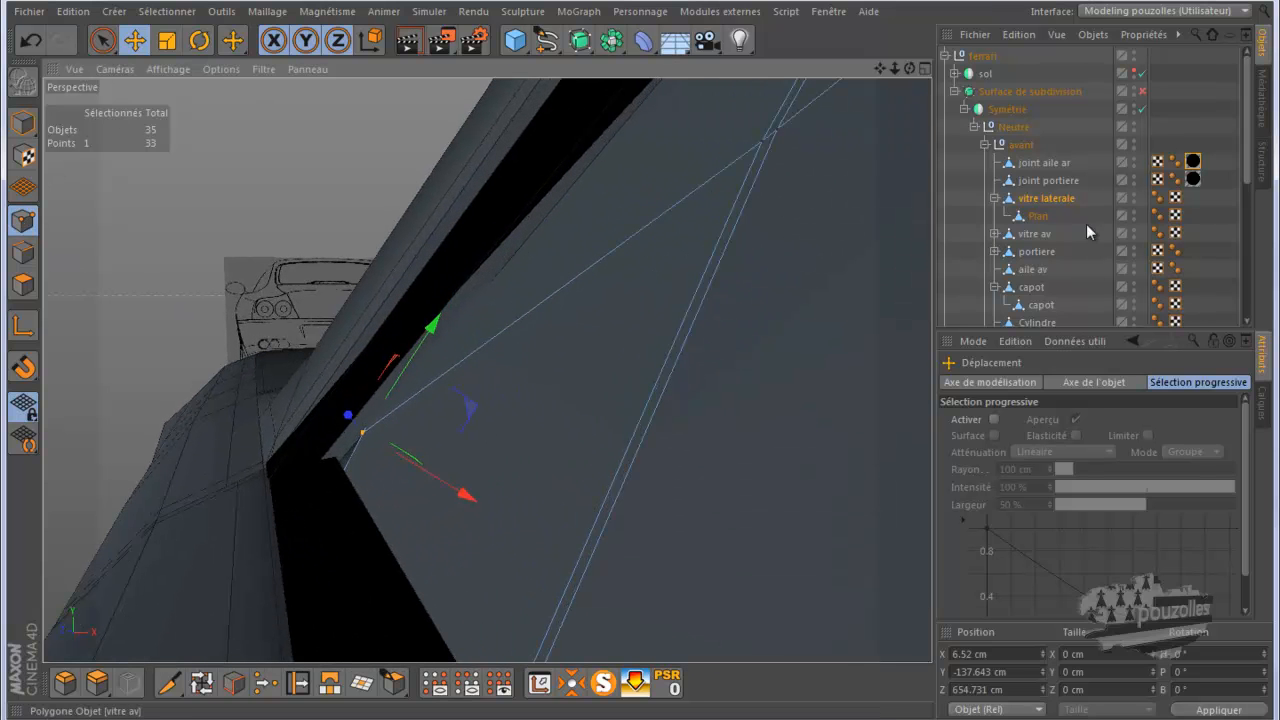
{"action": "left_click", "coordinate": [1045, 164]}
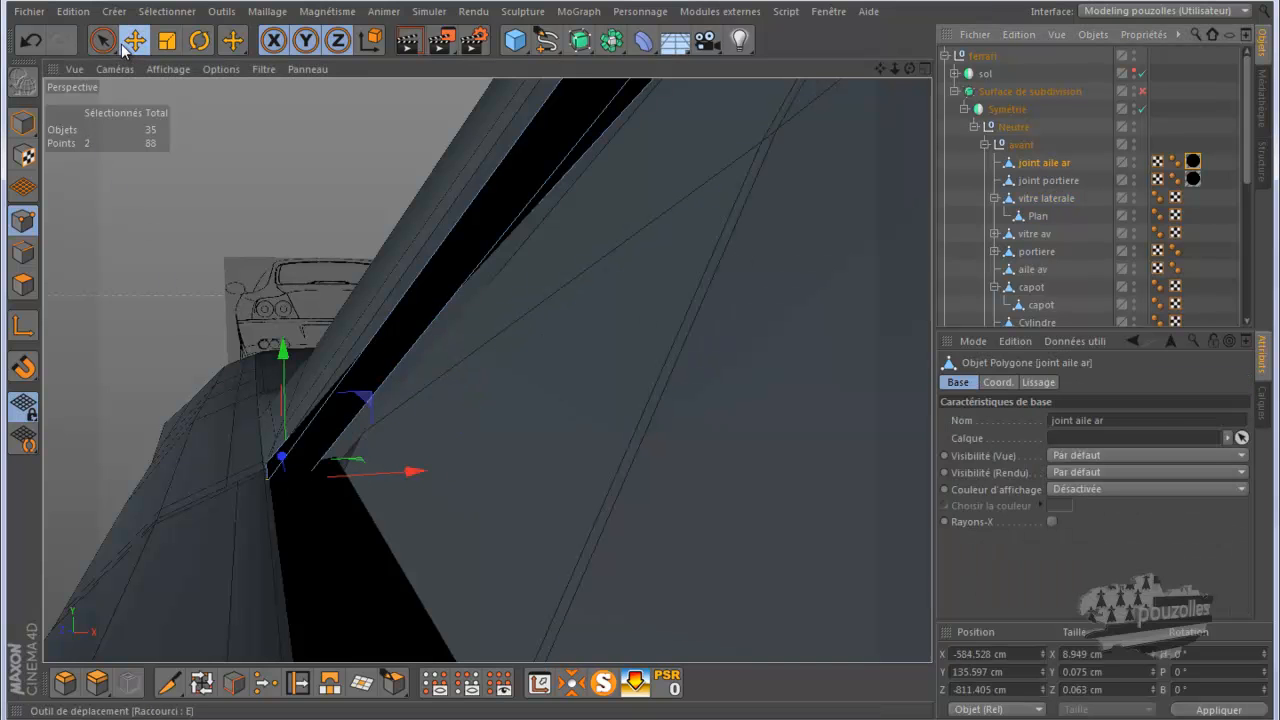
{"action": "left_click_drag", "start_coordinate": [909, 68], "coordinate": [639, 361]}
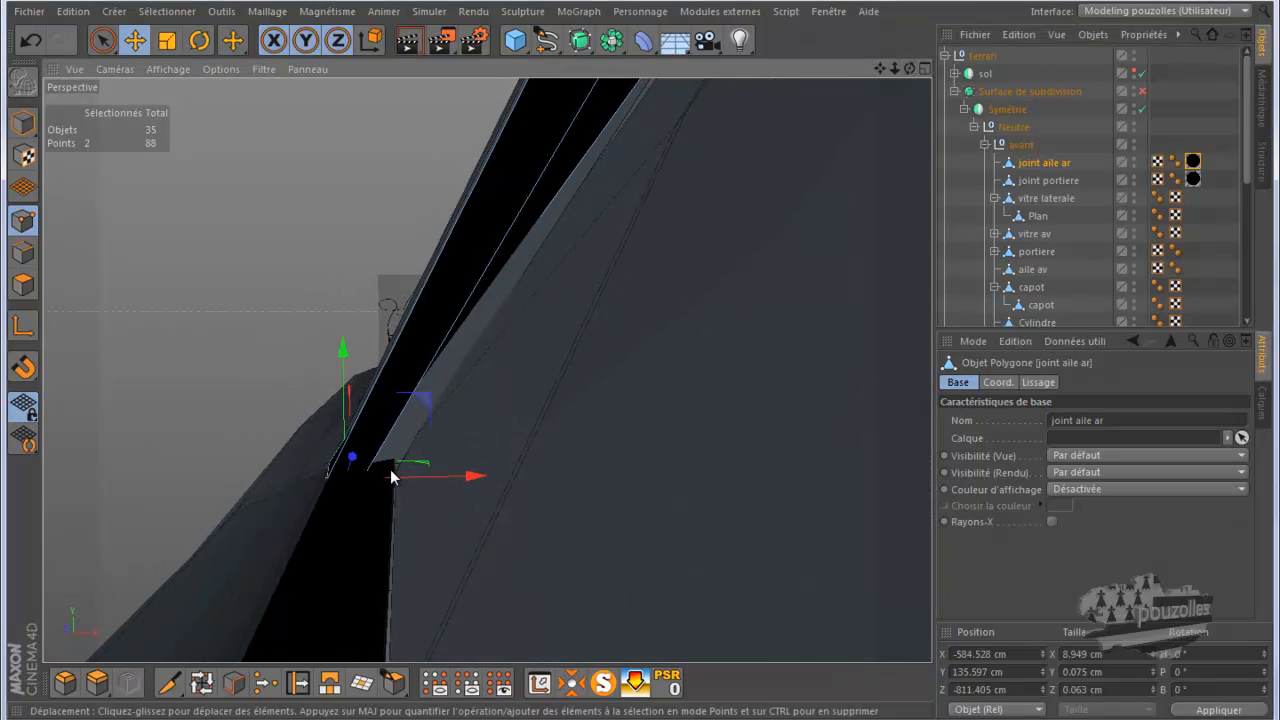
{"action": "left_click", "coordinate": [111, 44]}
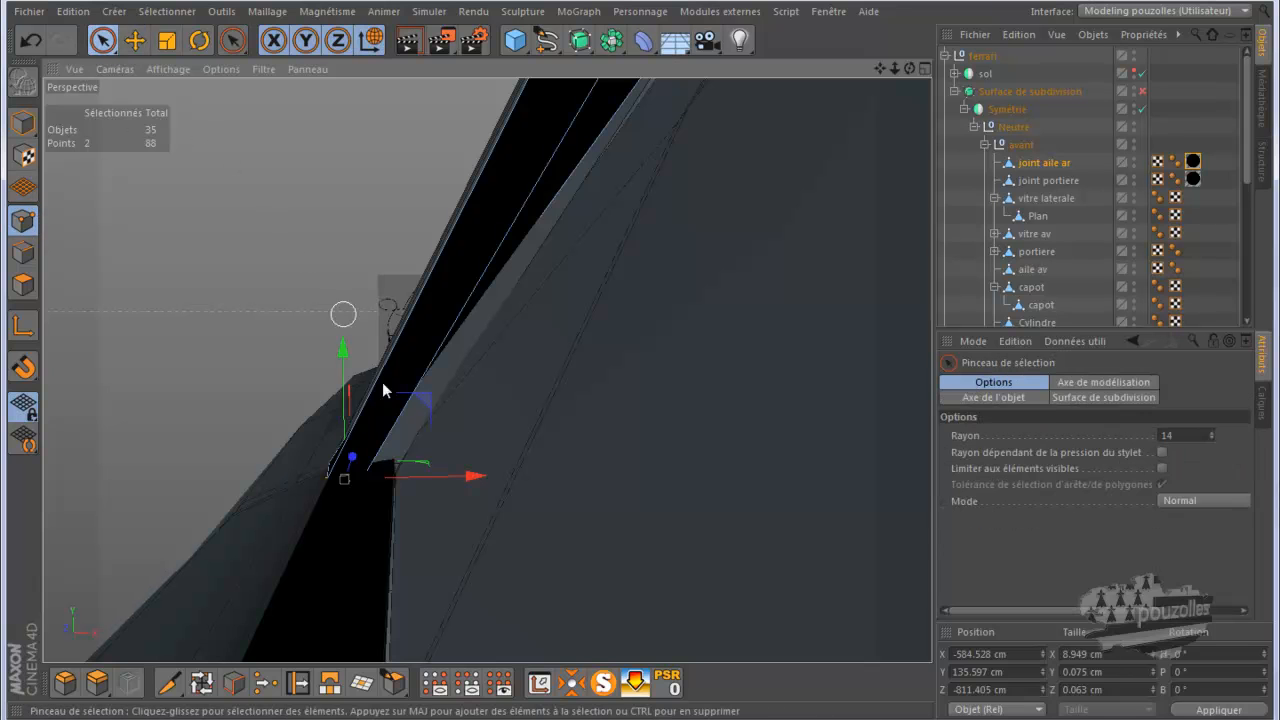
{"action": "left_click", "coordinate": [391, 462]}
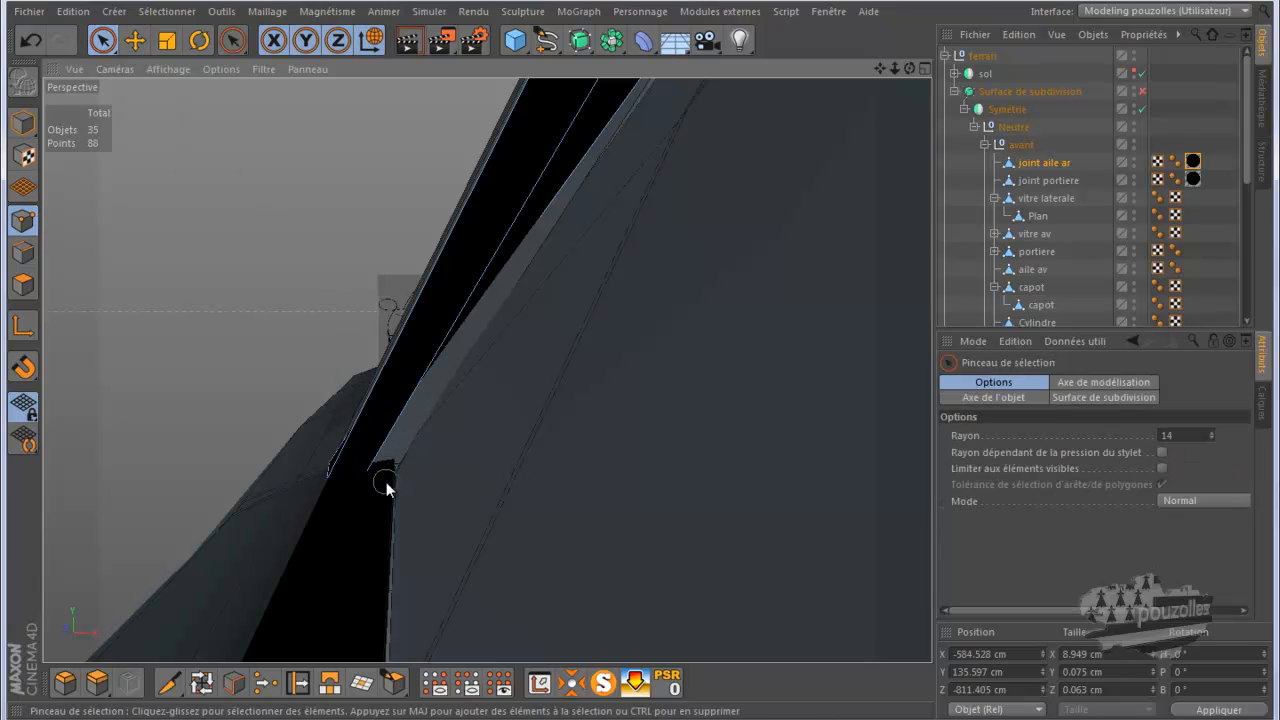
{"action": "mouse_move", "coordinate": [380, 466]}
{"action": "left_mouse_down"}
{"action": "mouse_move", "coordinate": [380, 486]}
{"action": "mouse_move", "coordinate": [481, 471]}
{"action": "mouse_move", "coordinate": [445, 428]}
{"action": "mouse_move", "coordinate": [243, 365]}
{"action": "left_mouse_up"}
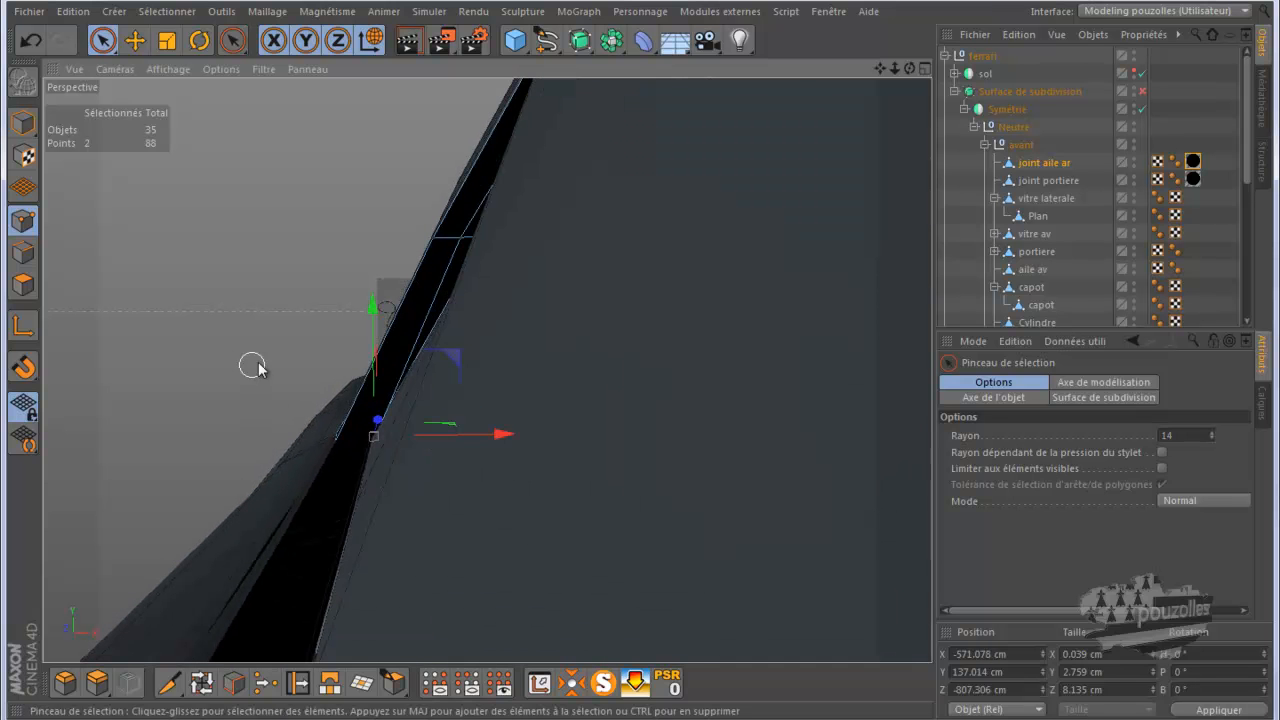
Select the next pair of points up the joint aile ar seal and shift them along X to about -524.6 cm.
{"action": "left_click", "coordinate": [485, 250]}
{"action": "left_click_drag", "start_coordinate": [575, 241], "coordinate": [606, 242]}
{"action": "left_click_drag", "start_coordinate": [557, 281], "coordinate": [546, 298], "text": "alt"}
{"action": "left_click_drag", "start_coordinate": [909, 72], "coordinate": [644, 360]}
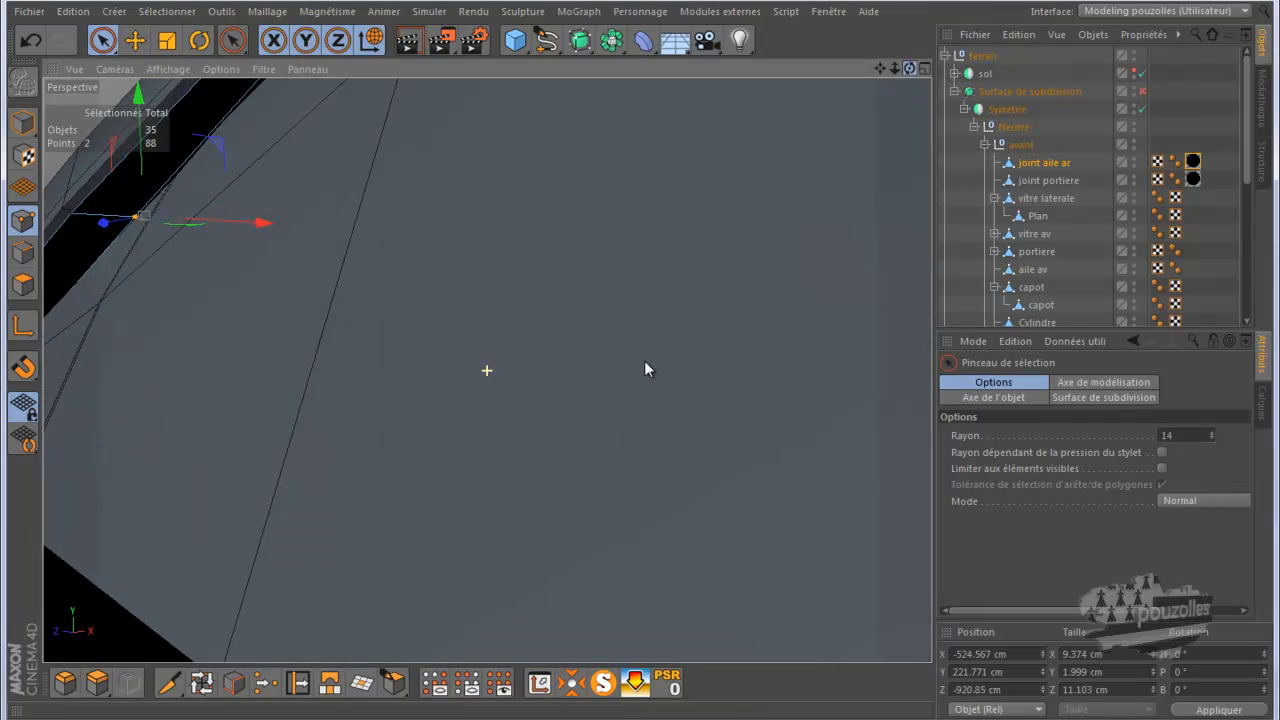
Split the two front corner polygons of vitre laterale into a separate object and delete them from the original glass.
{"action": "left_click", "coordinate": [1040, 199]}
{"action": "scroll", "coordinate": [835, 236], "scroll_direction": "down", "scroll_amount": 3}
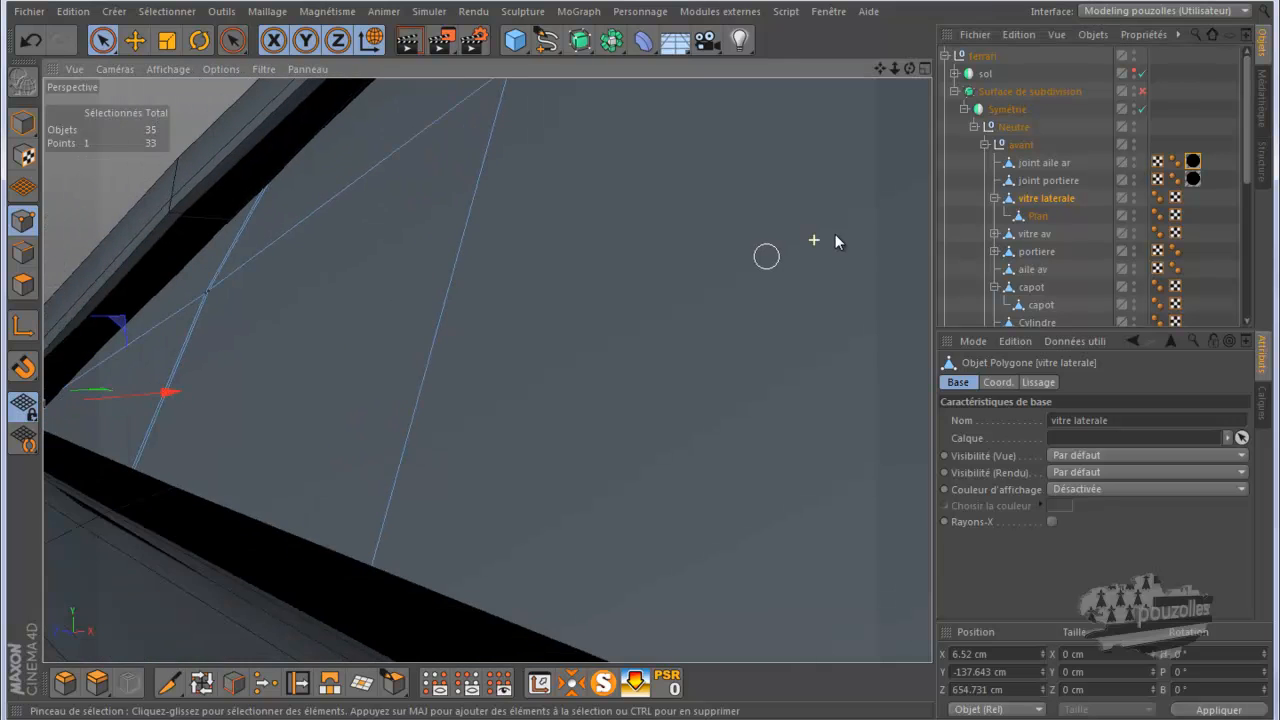
{"action": "left_click_drag", "start_coordinate": [277, 323], "coordinate": [380, 324], "text": "alt"}
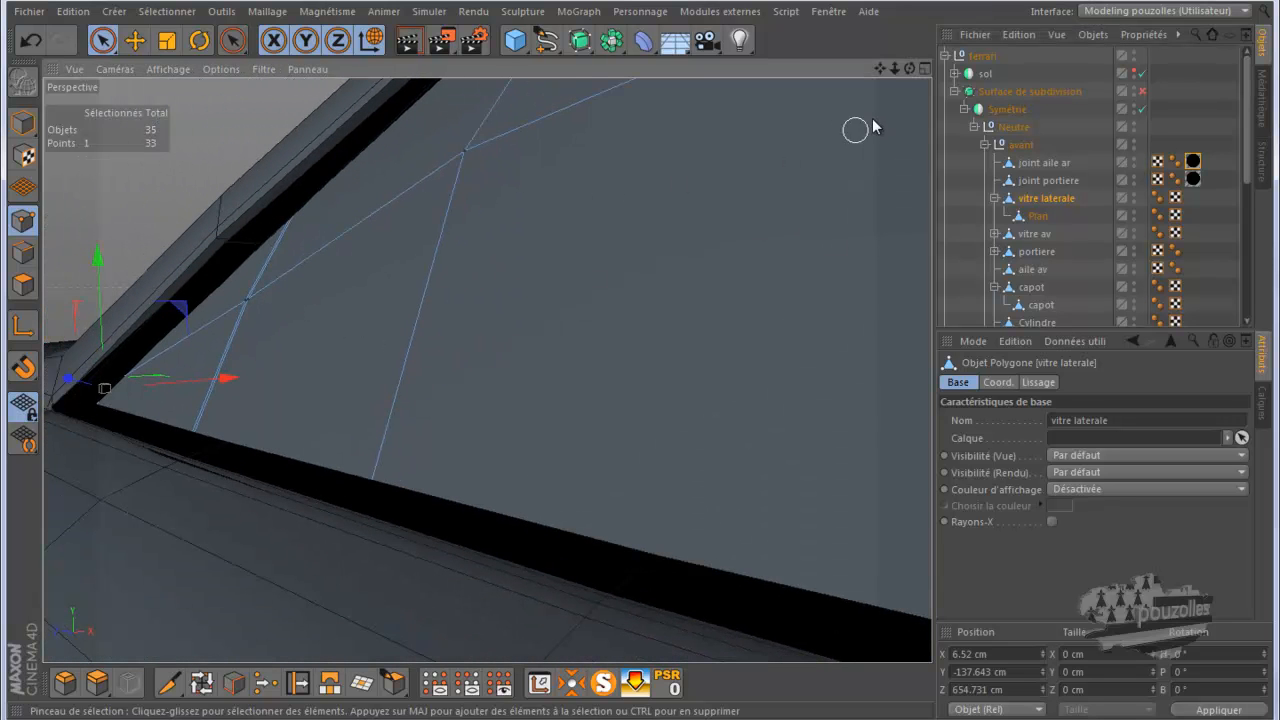
{"action": "scroll", "coordinate": [642, 362], "scroll_direction": "up", "scroll_amount": 4}
{"action": "mouse_move", "coordinate": [879, 67]}
{"action": "left_mouse_down"}
{"action": "mouse_move", "coordinate": [677, 367]}
{"action": "mouse_move", "coordinate": [660, 376]}
{"action": "mouse_move", "coordinate": [635, 362]}
{"action": "left_mouse_up"}
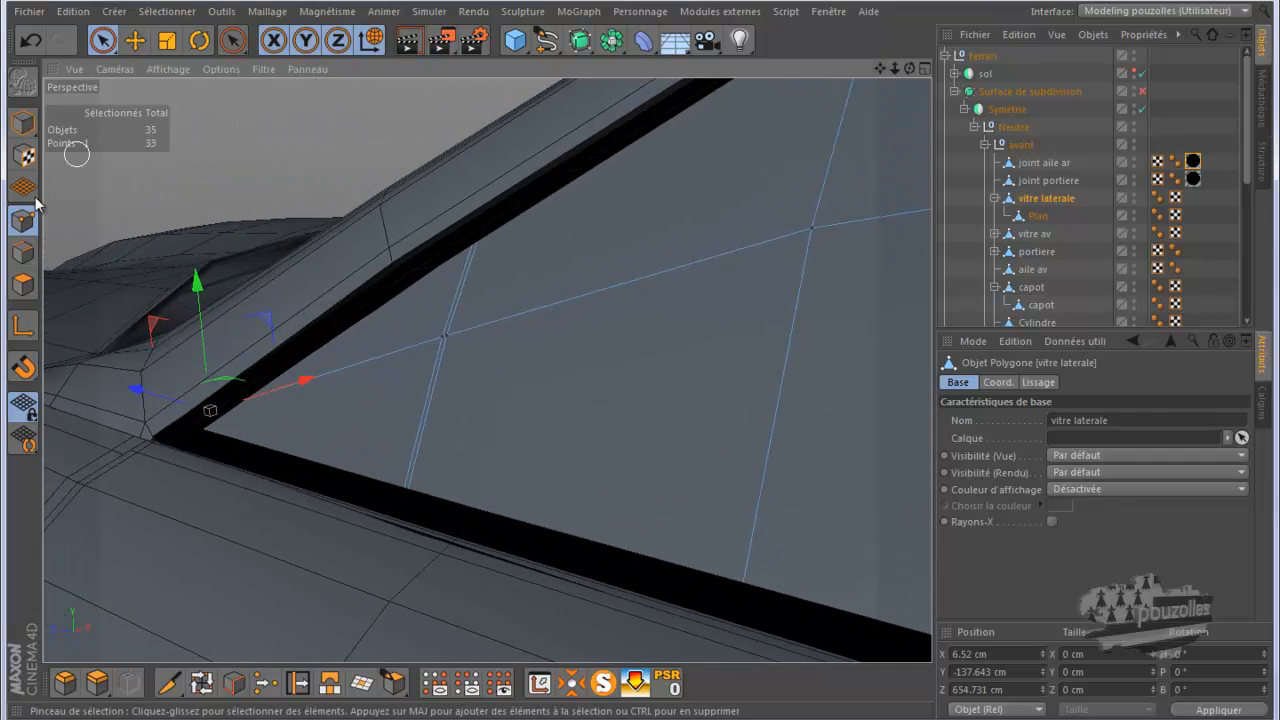
{"action": "left_click", "coordinate": [23, 285]}
{"action": "left_click", "coordinate": [334, 360]}
{"action": "left_click_drag", "start_coordinate": [334, 360], "coordinate": [331, 395]}
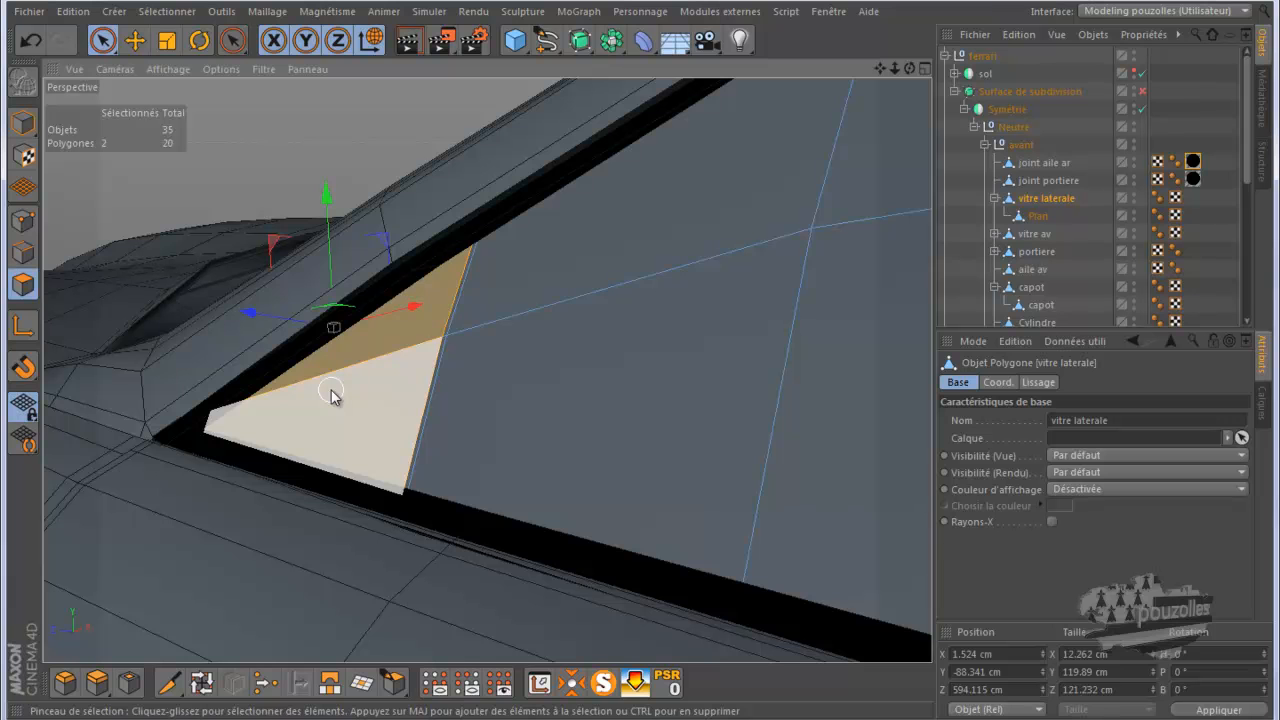
{"action": "right_click", "coordinate": [331, 395]}
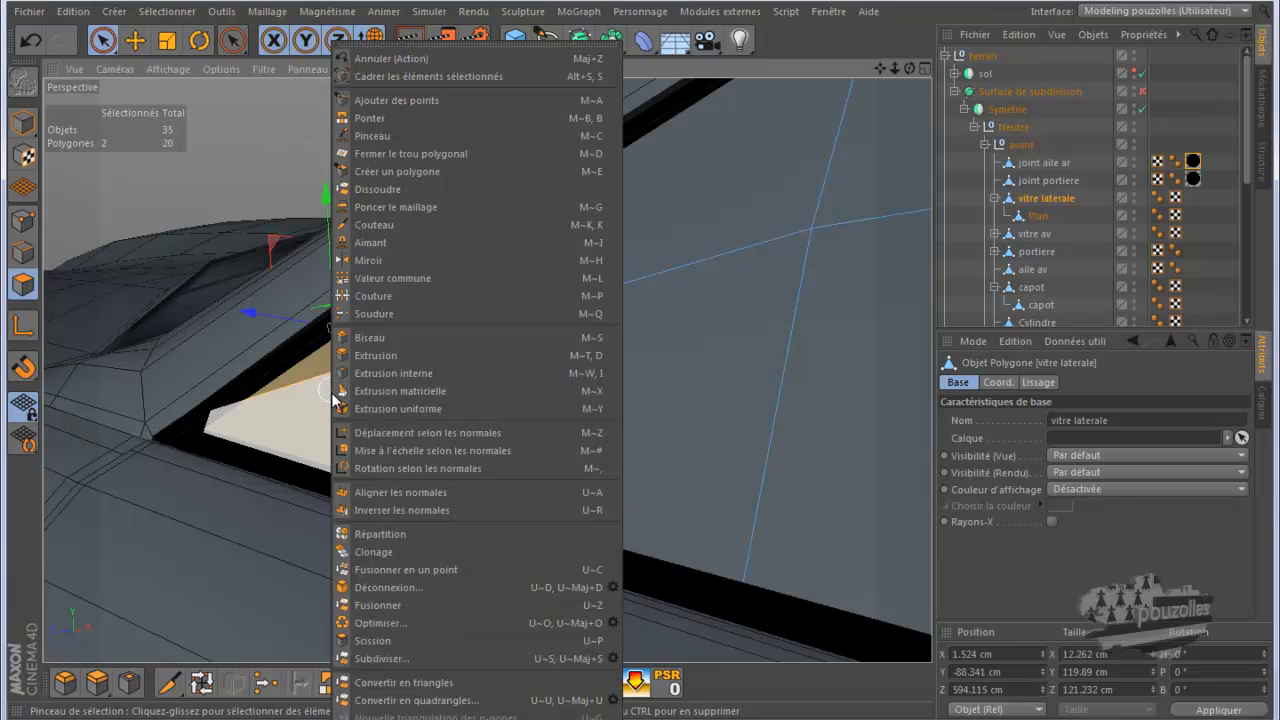
{"action": "left_click", "coordinate": [388, 641]}
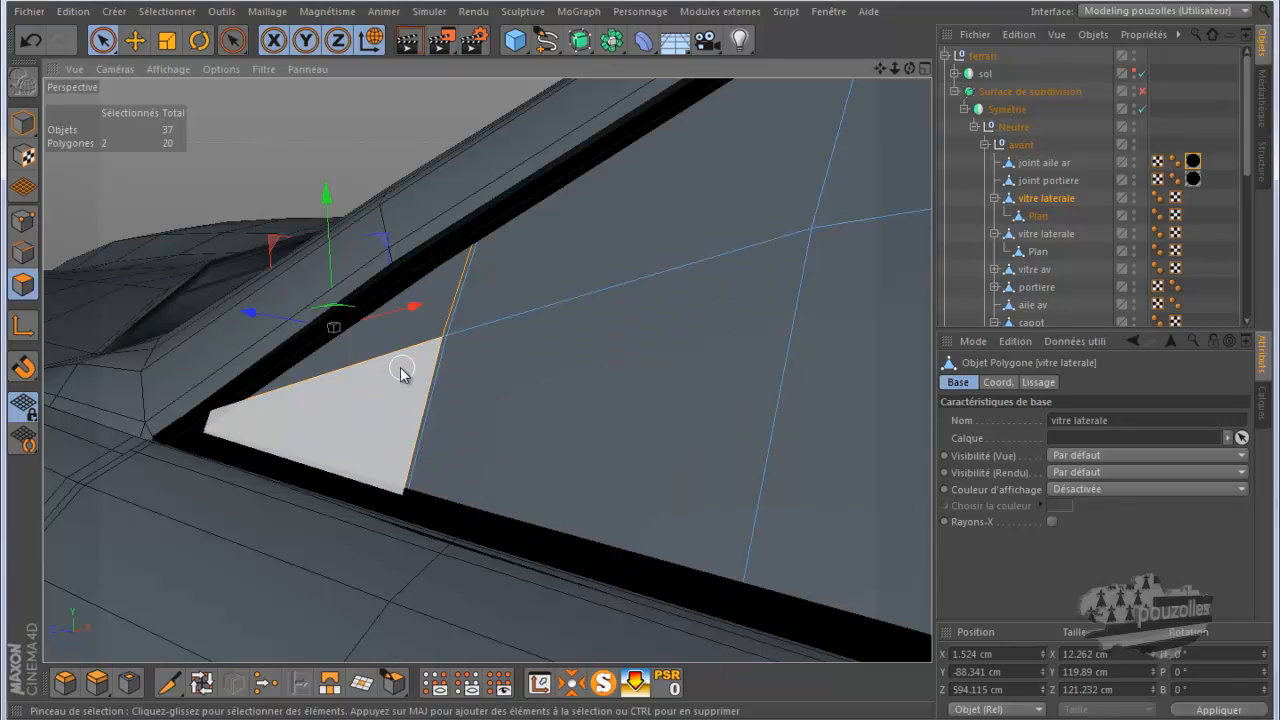
{"action": "key", "text": "Delete"}
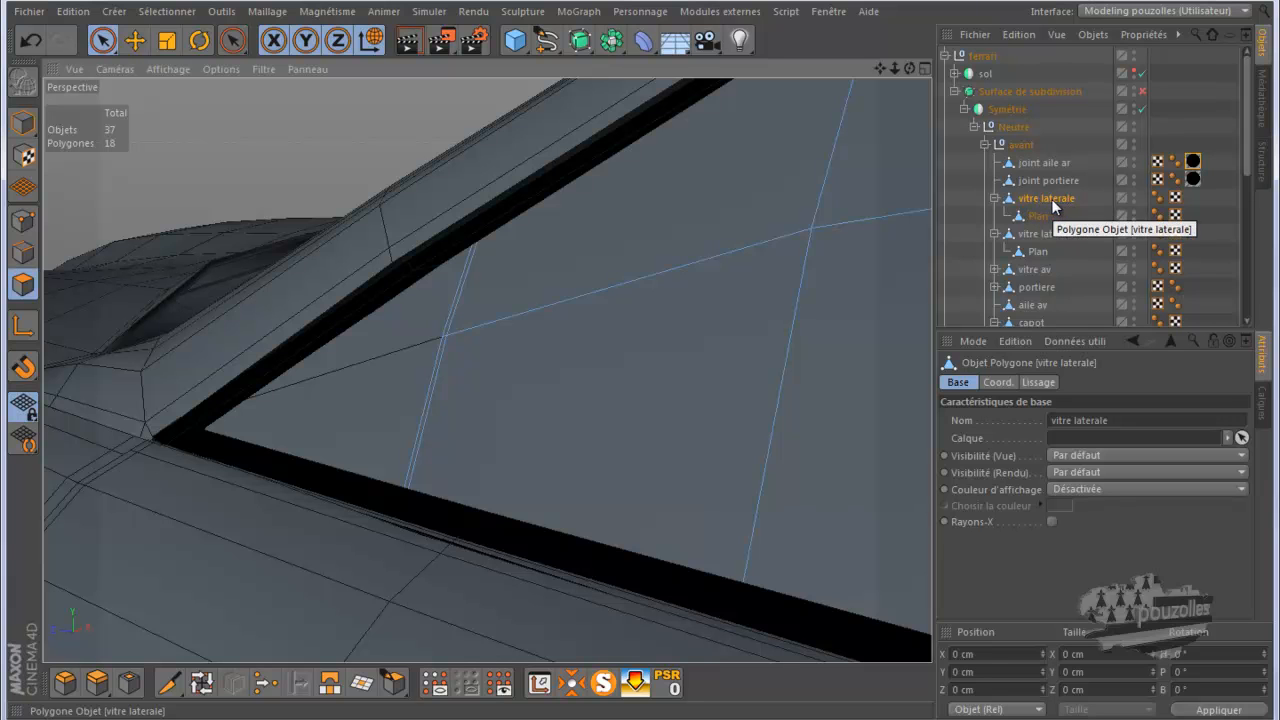
Delete the Plan child of the split-off corner object and rename that object Sup retro.
{"action": "left_click", "coordinate": [1038, 252]}
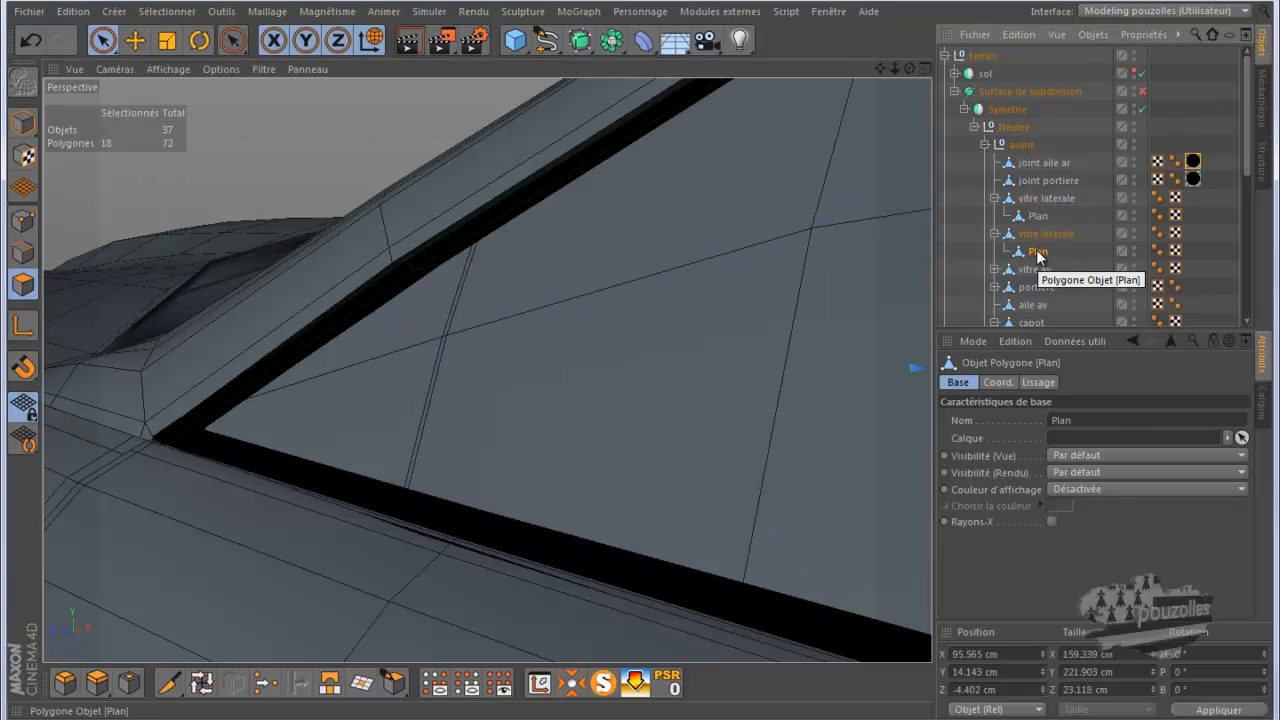
{"action": "key", "text": "Delete"}
{"action": "left_click", "coordinate": [1039, 233]}
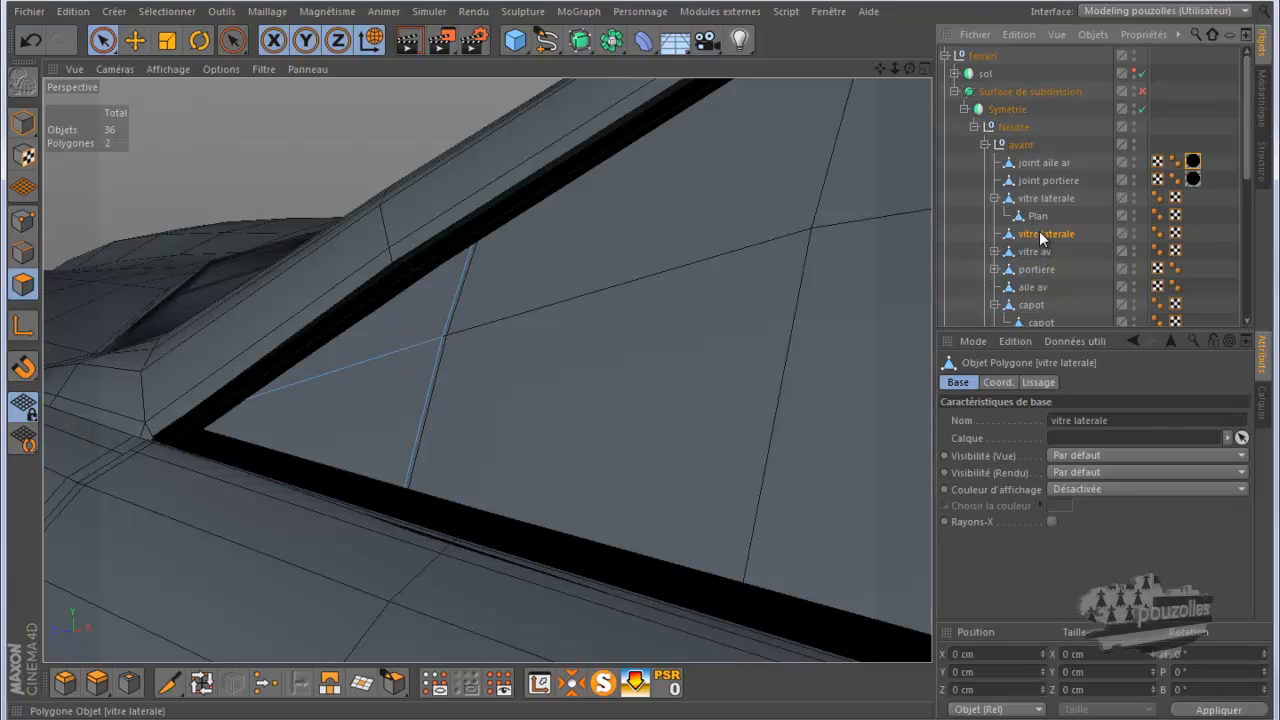
{"action": "double_click", "coordinate": [1039, 233]}
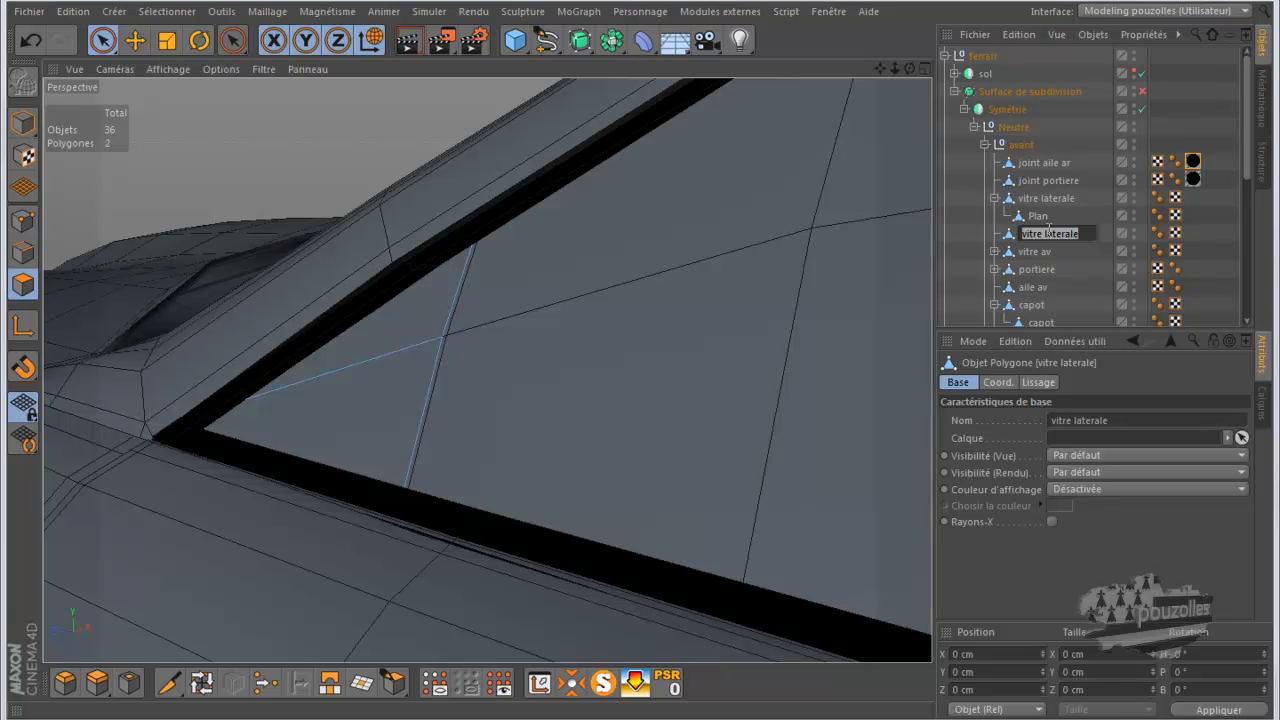
{"action": "type", "text": "s"}
{"action": "key", "text": "Return"}
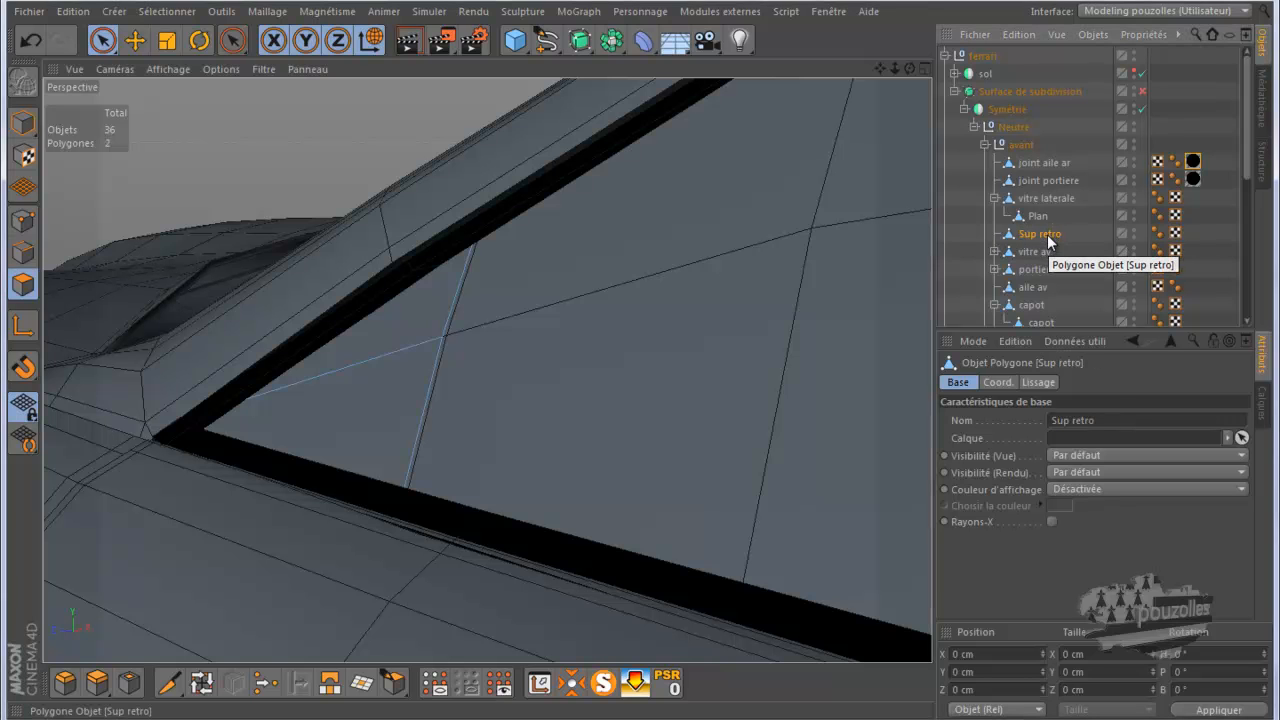
Add a Knife loop cut close to the rear edge of Sup retro and check its shape under subdivision.
{"action": "left_click", "coordinate": [1141, 91]}
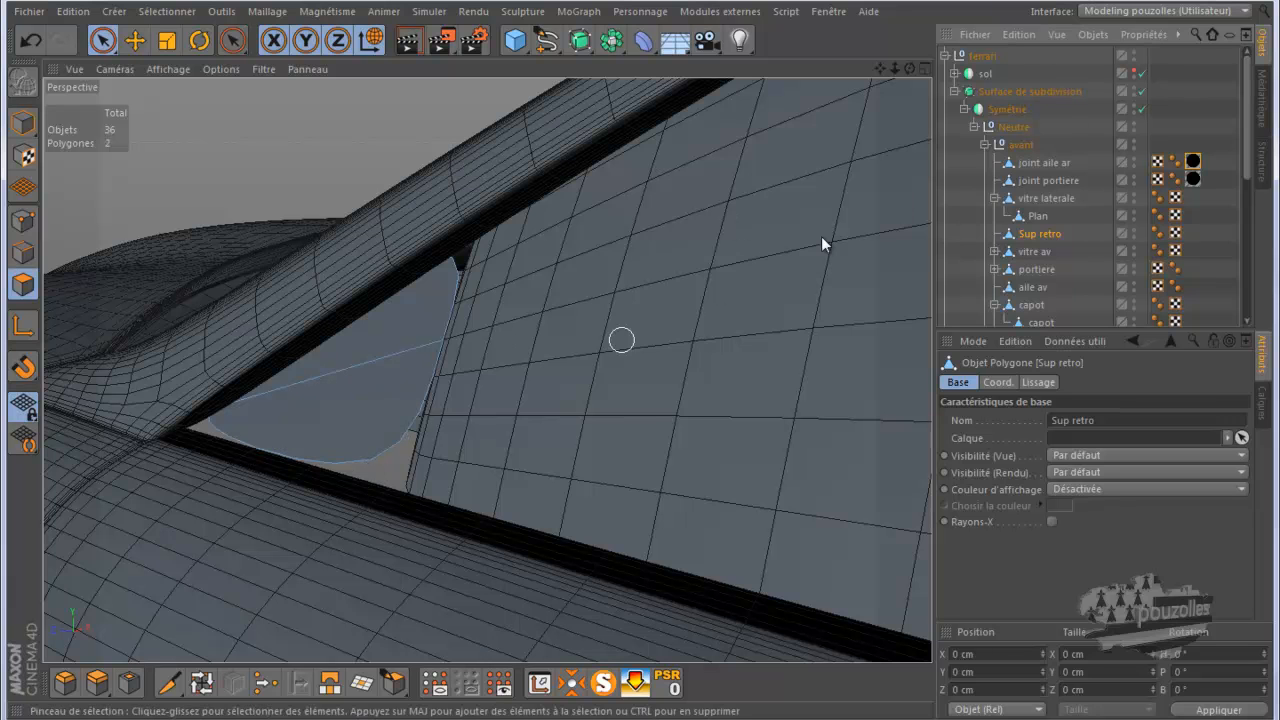
{"action": "left_click", "coordinate": [1141, 91]}
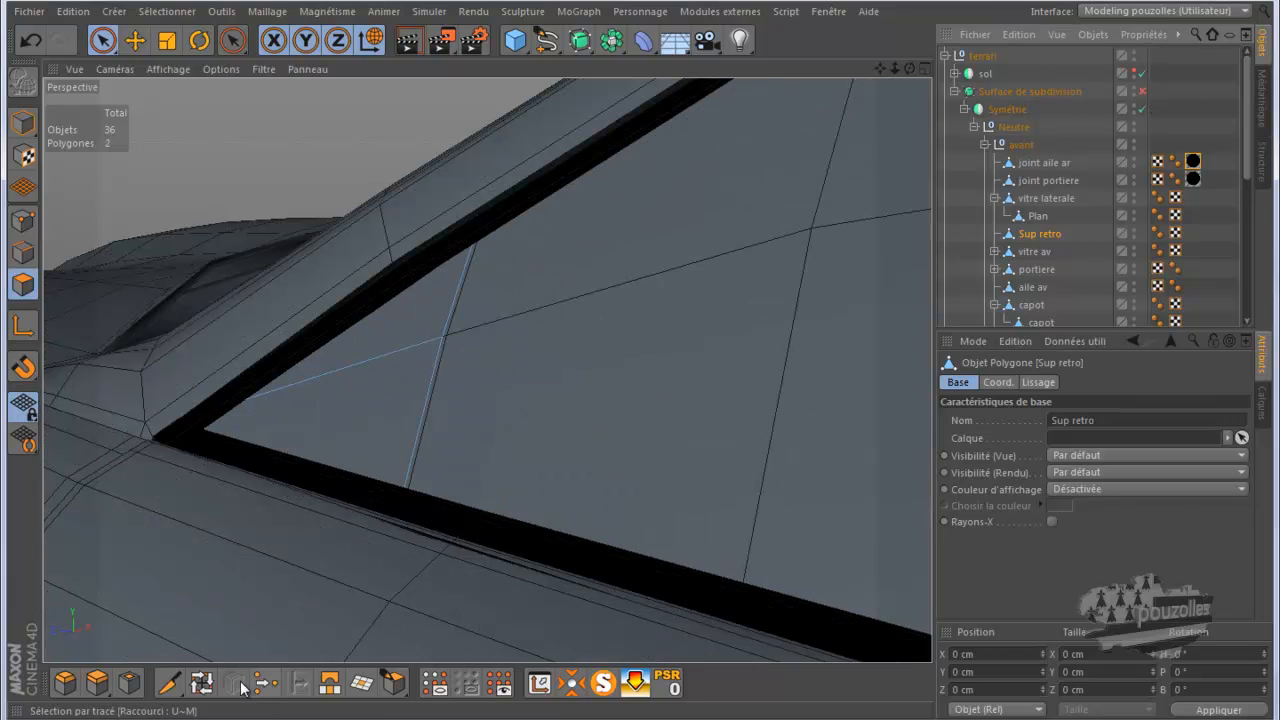
{"action": "left_click", "coordinate": [170, 685]}
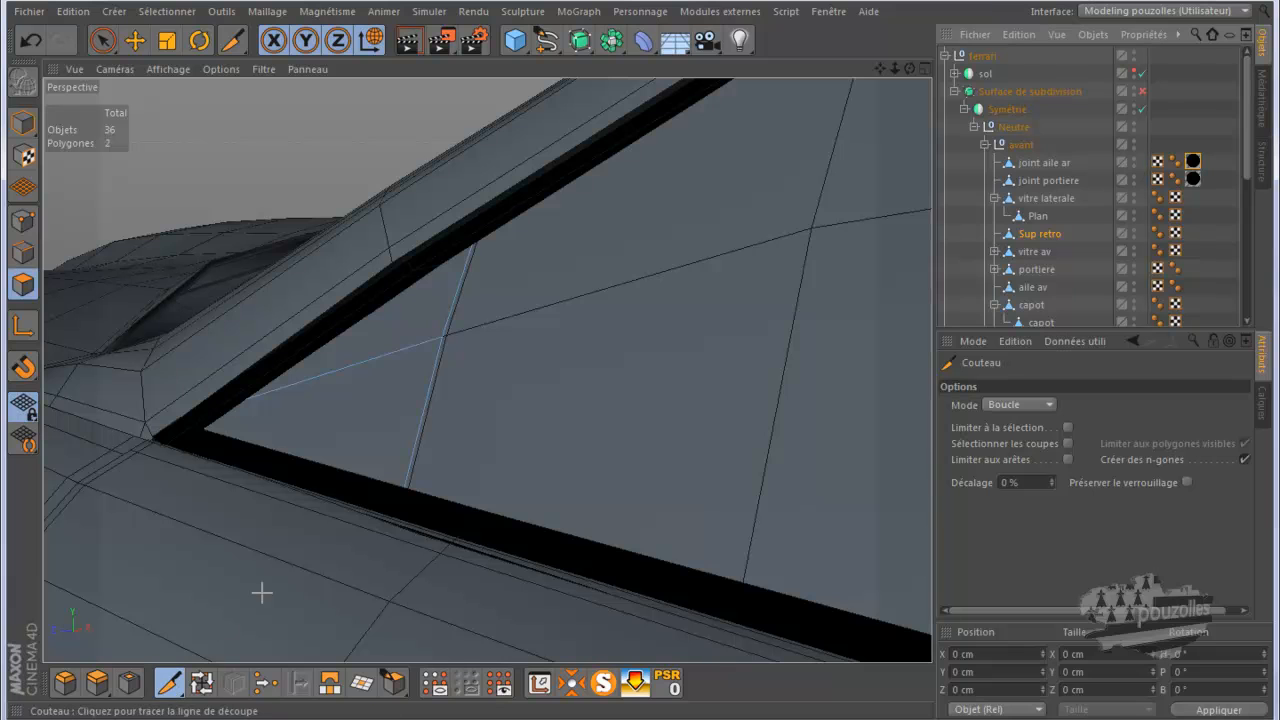
{"action": "left_click", "coordinate": [394, 497]}
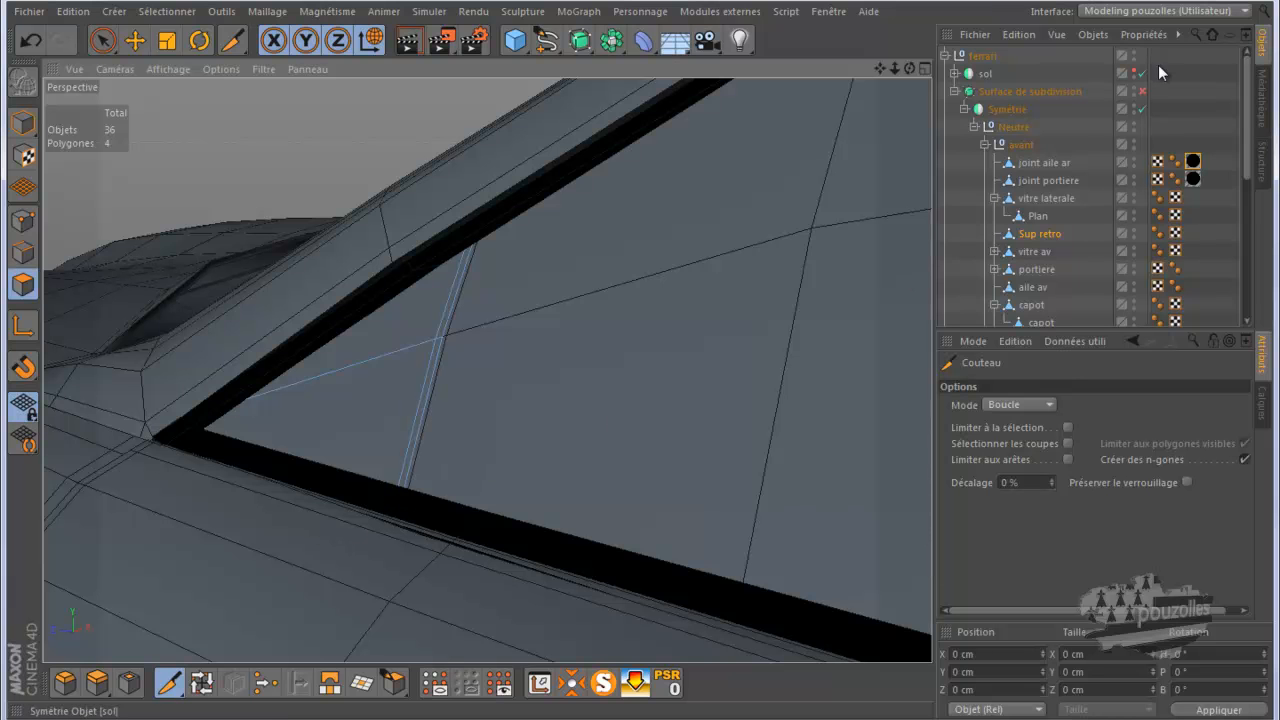
{"action": "left_click", "coordinate": [1142, 91]}
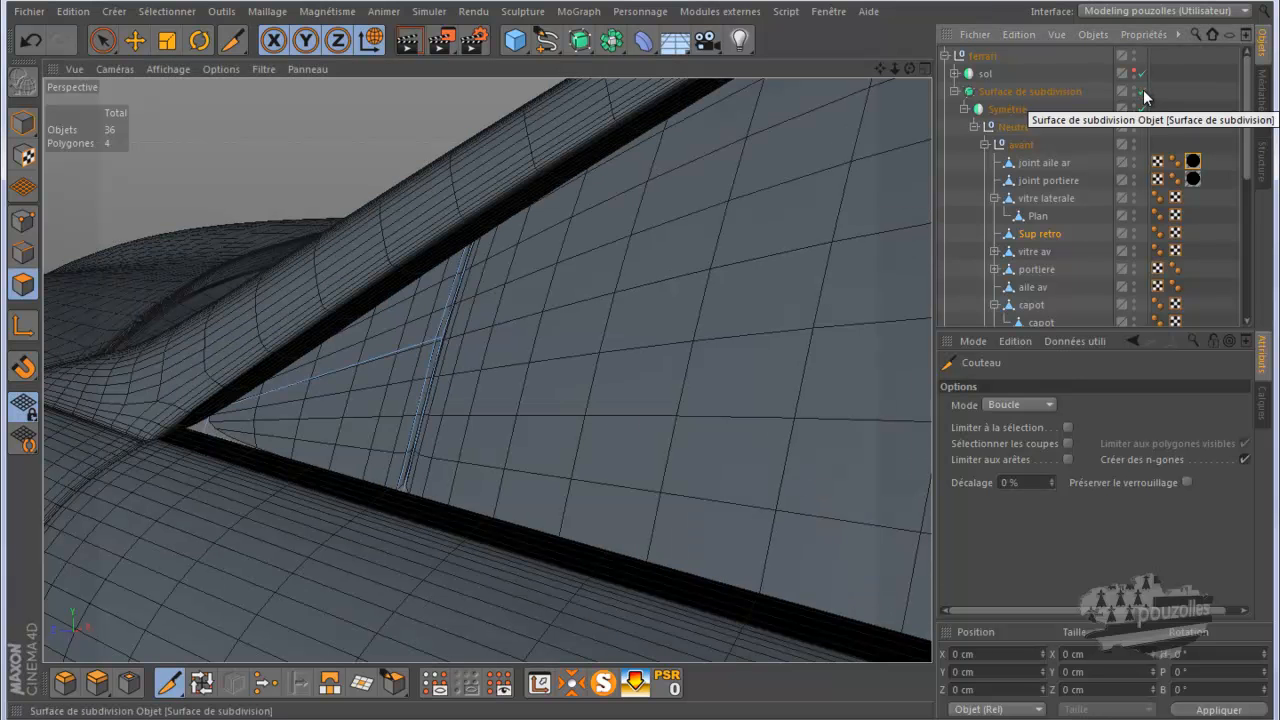
{"action": "left_click", "coordinate": [1142, 91]}
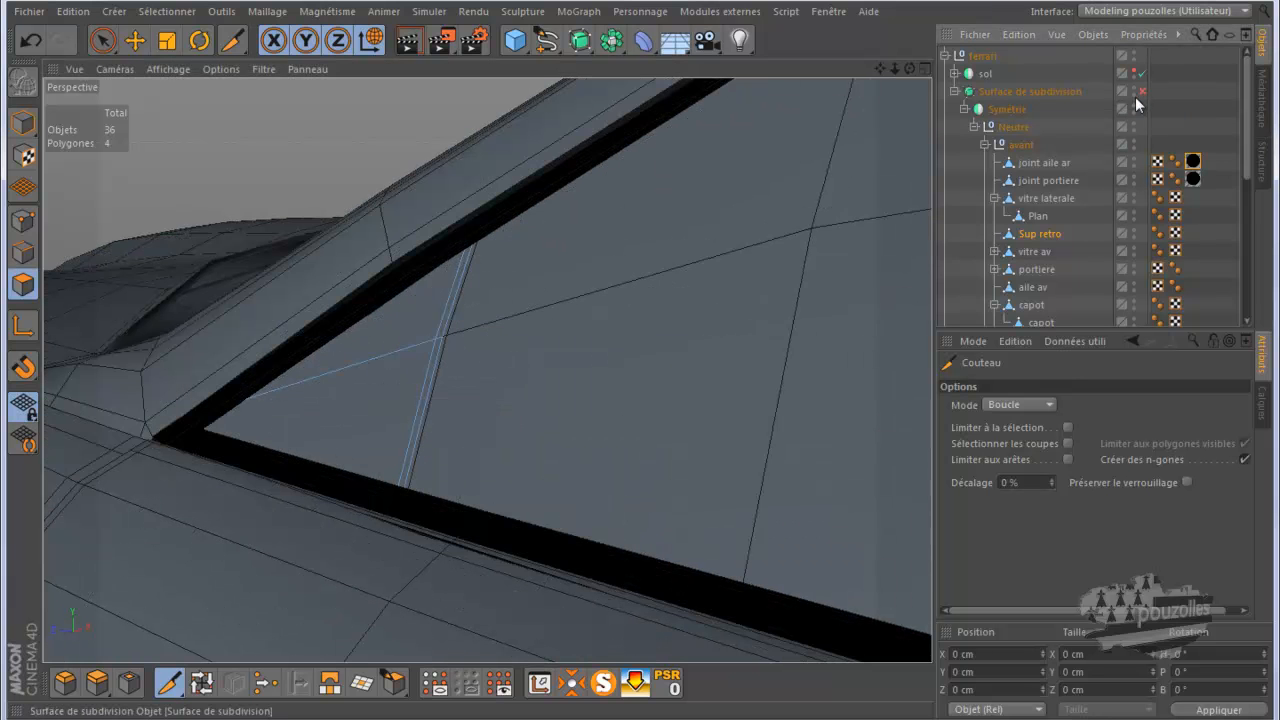
Add loop cuts close to the lower and upper edges of Sup retro and check the panel under subdivision.
{"action": "left_click", "coordinate": [404, 490]}
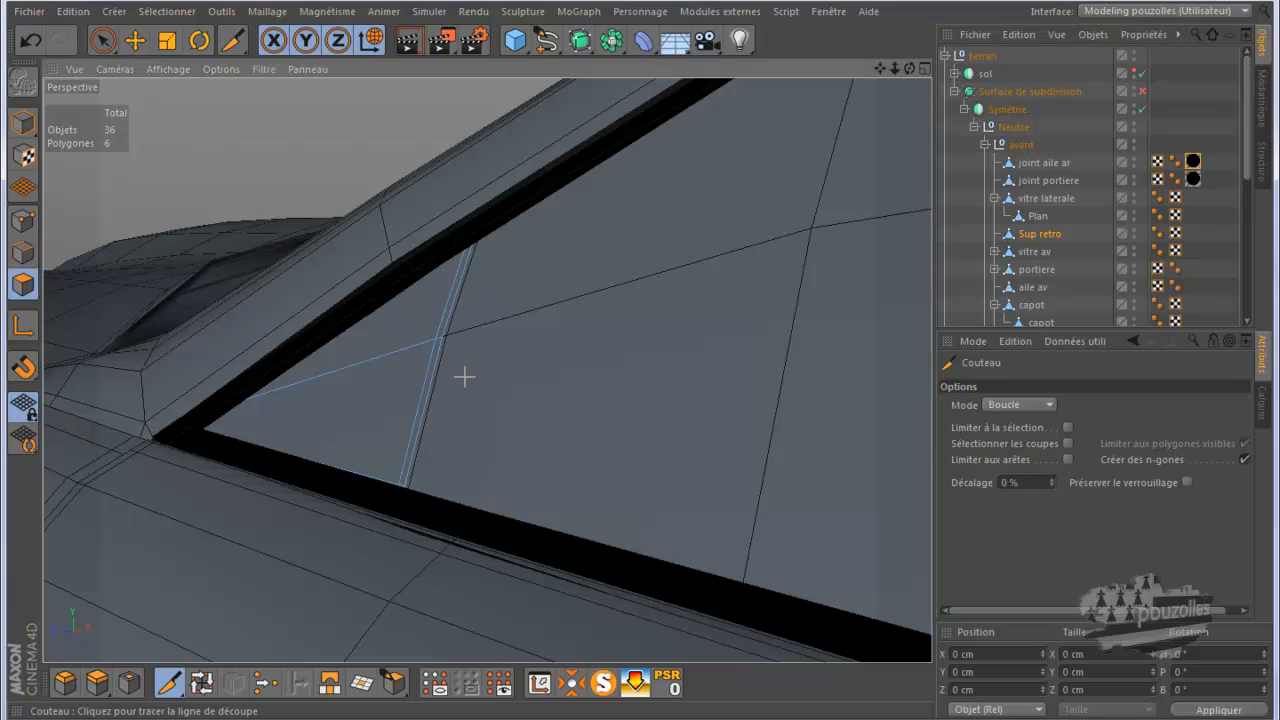
{"action": "left_click", "coordinate": [477, 240]}
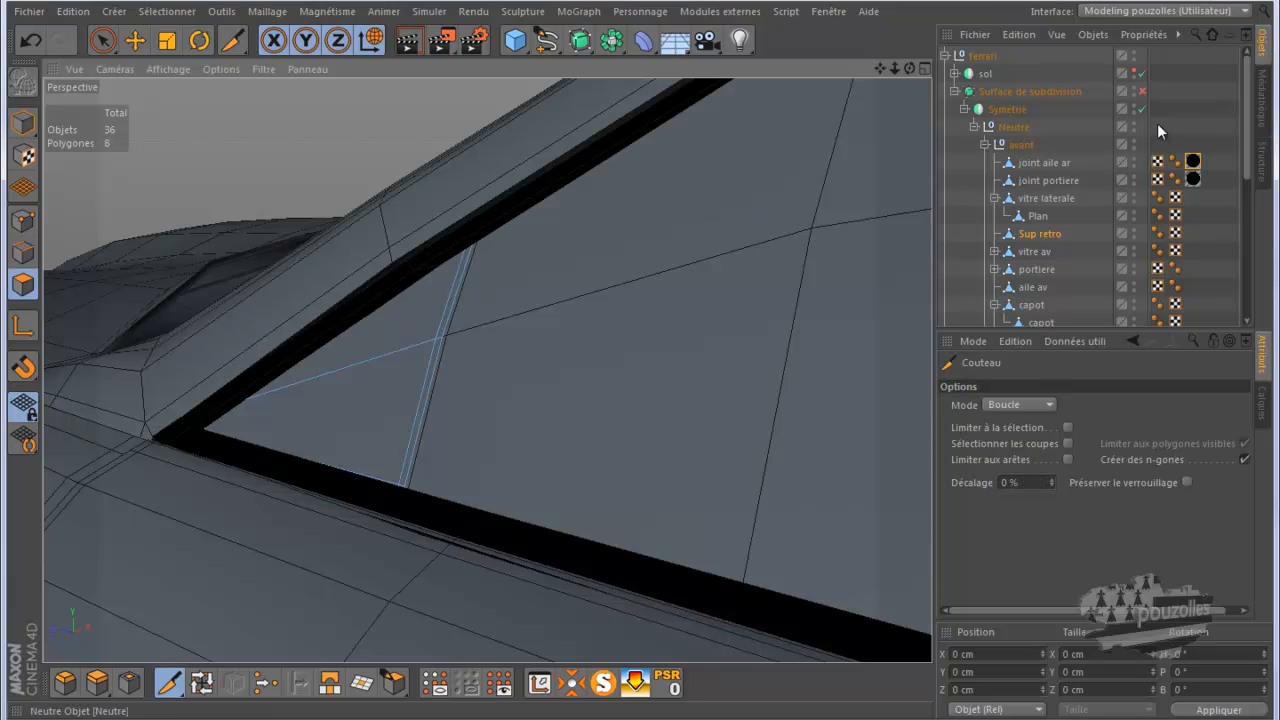
{"action": "left_click", "coordinate": [1143, 88]}
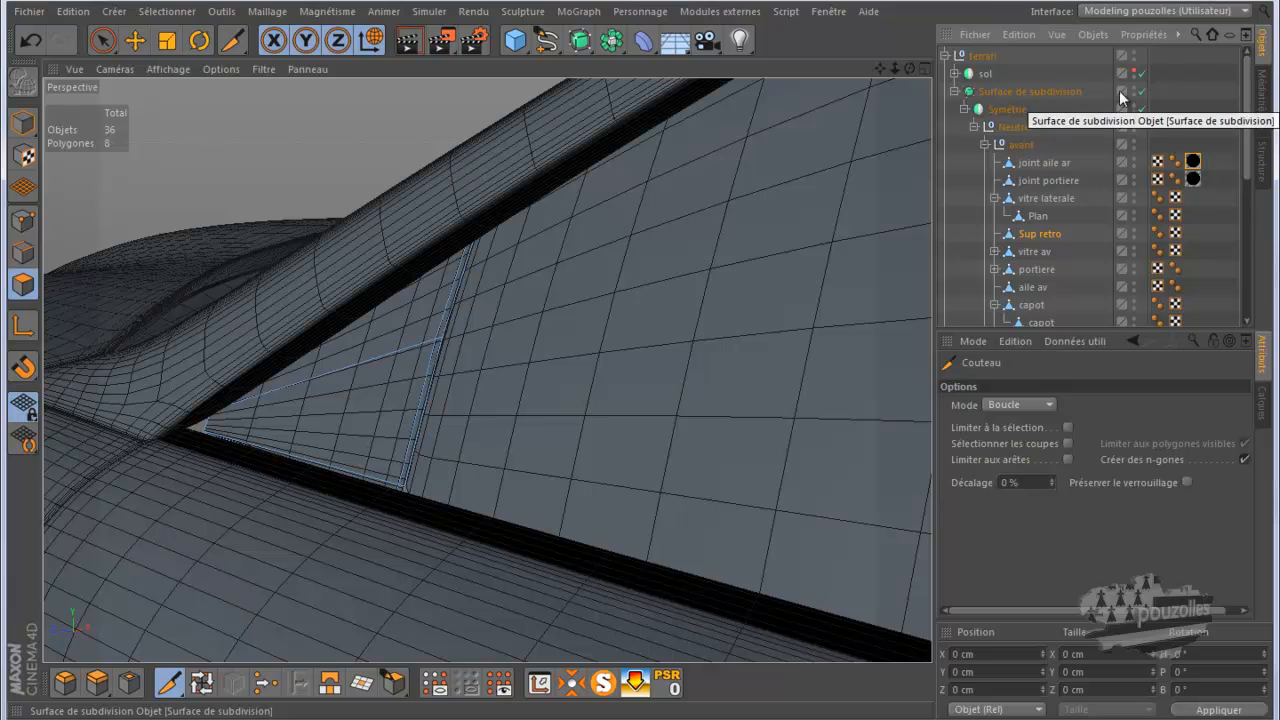
{"action": "left_click_drag", "start_coordinate": [911, 67], "coordinate": [642, 361]}
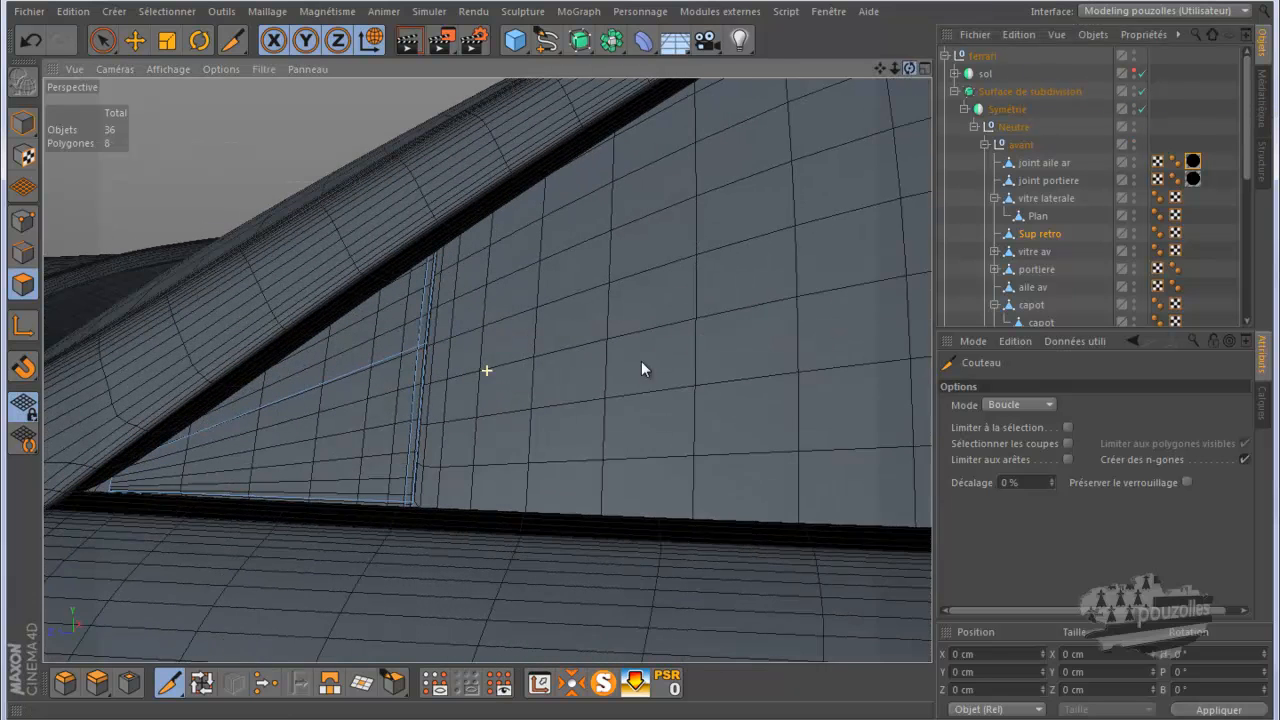
{"action": "left_click_drag", "start_coordinate": [909, 67], "coordinate": [676, 351]}
{"action": "left_click_drag", "start_coordinate": [910, 67], "coordinate": [648, 368]}
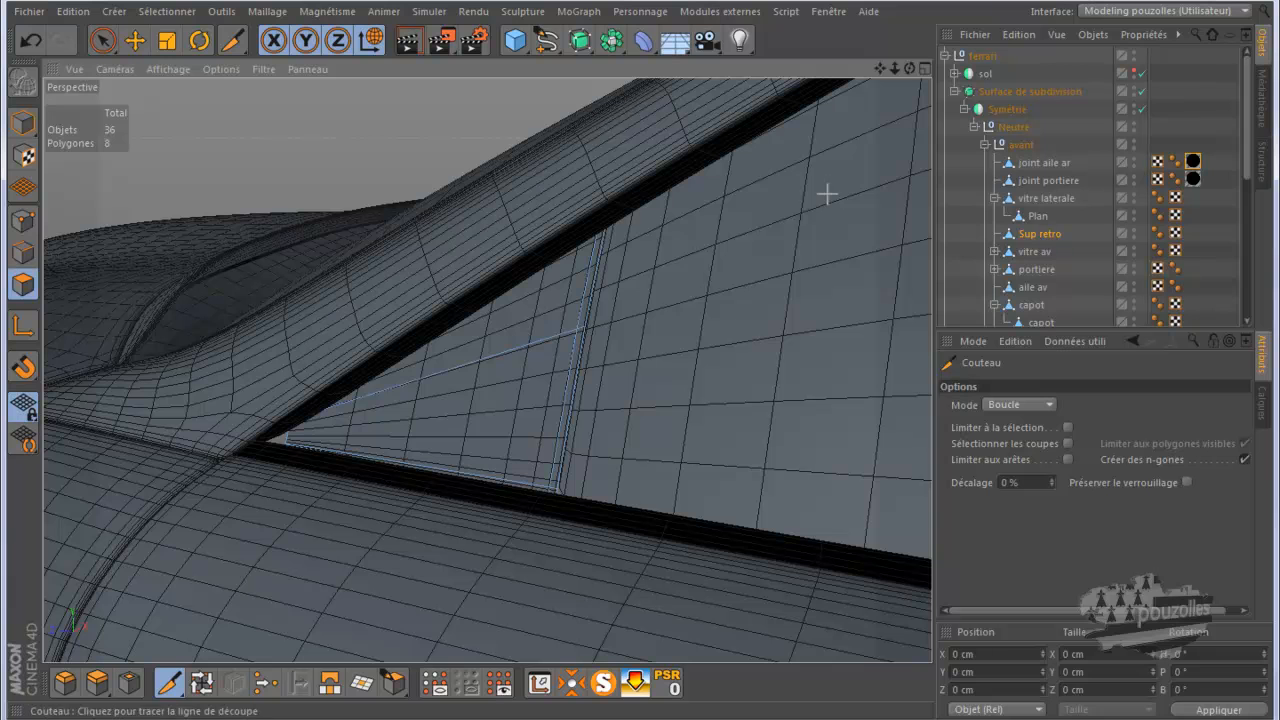
{"action": "left_click", "coordinate": [1141, 91]}
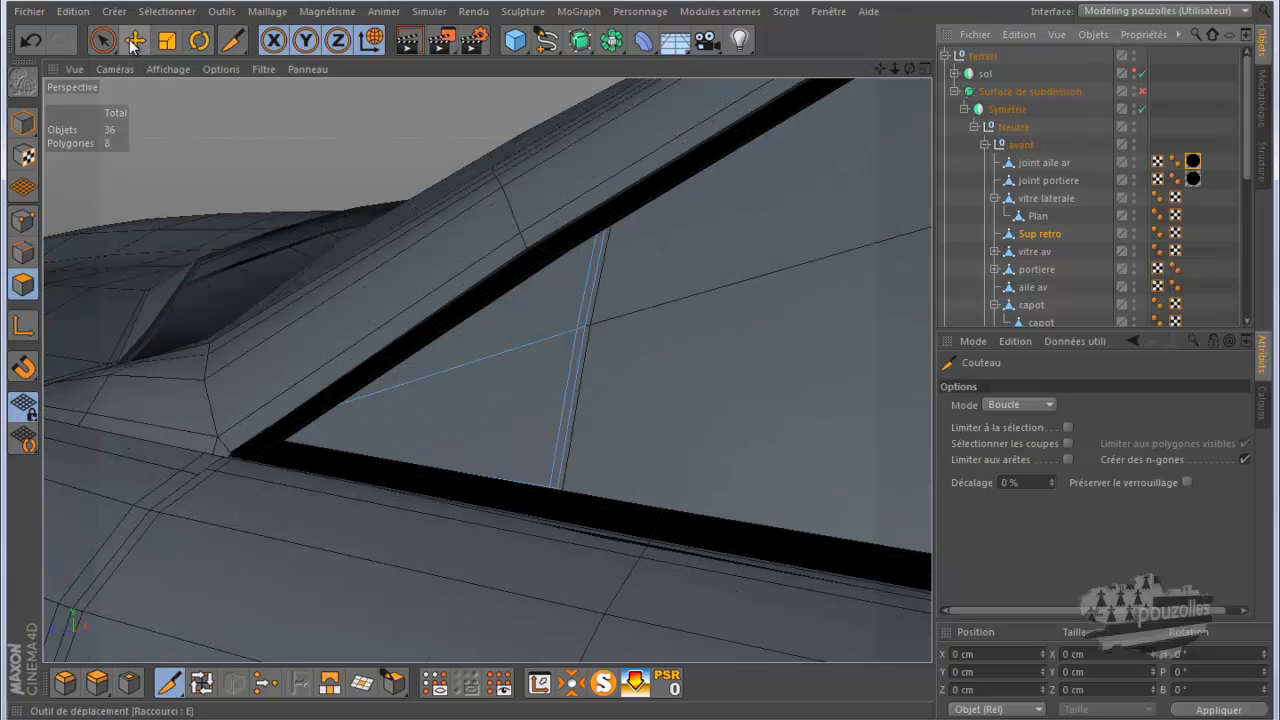
Select the four exposed polygons of Sup retro and extrude them outward along X to about -5.4 cm.
{"action": "left_click", "coordinate": [134, 40]}
{"action": "left_click", "coordinate": [507, 338]}
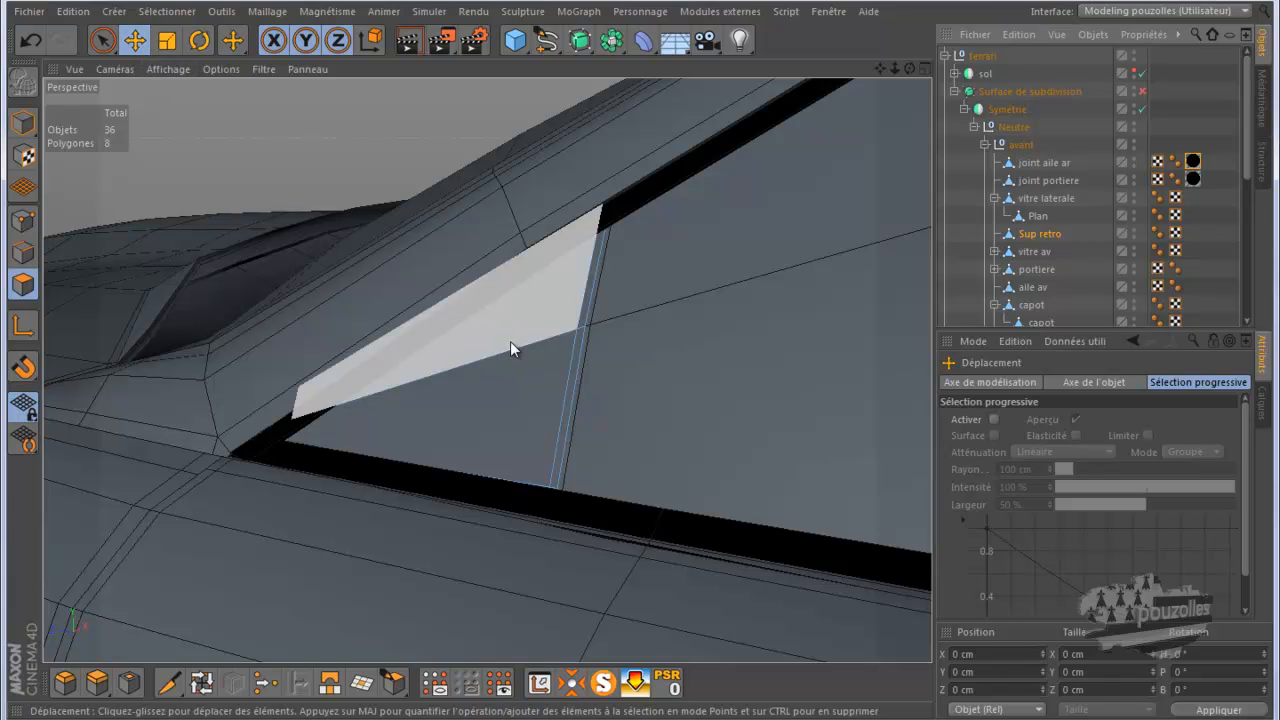
{"action": "left_click_drag", "start_coordinate": [509, 334], "coordinate": [493, 401]}
{"action": "left_click", "coordinate": [493, 401], "text": "shift"}
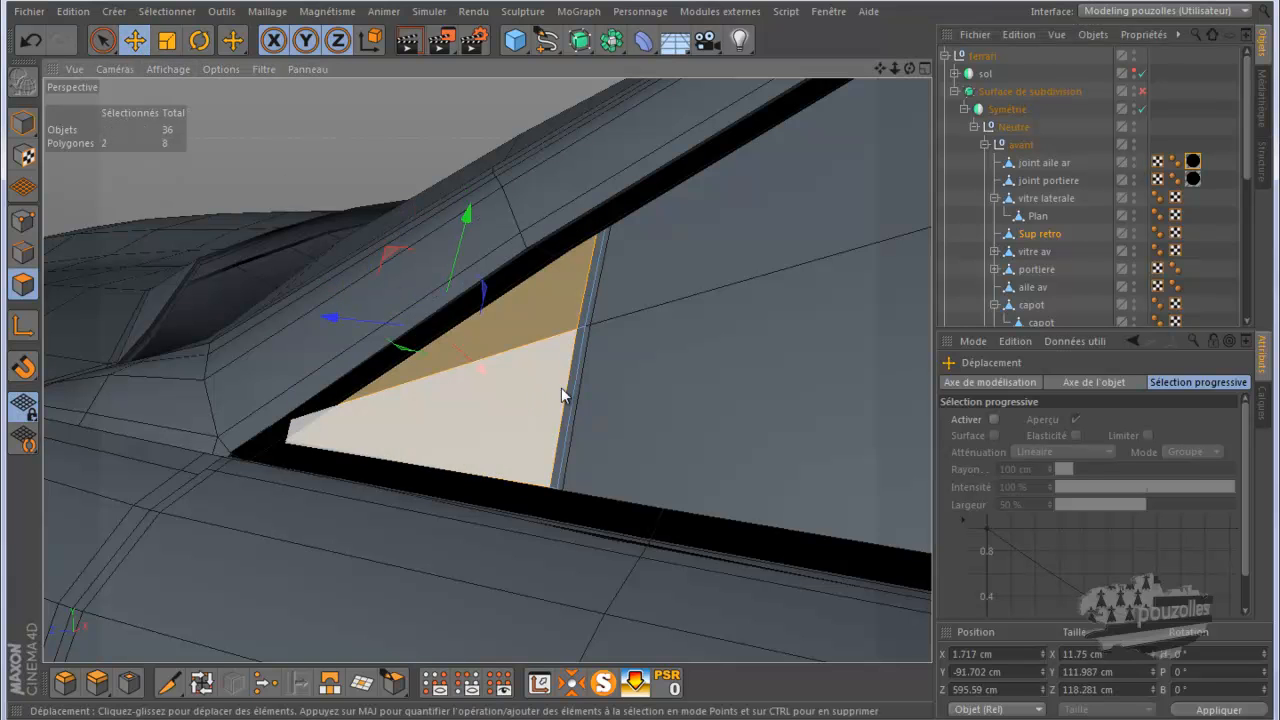
{"action": "left_click", "coordinate": [572, 386], "text": "shift"}
{"action": "left_click", "coordinate": [584, 310], "text": "shift"}
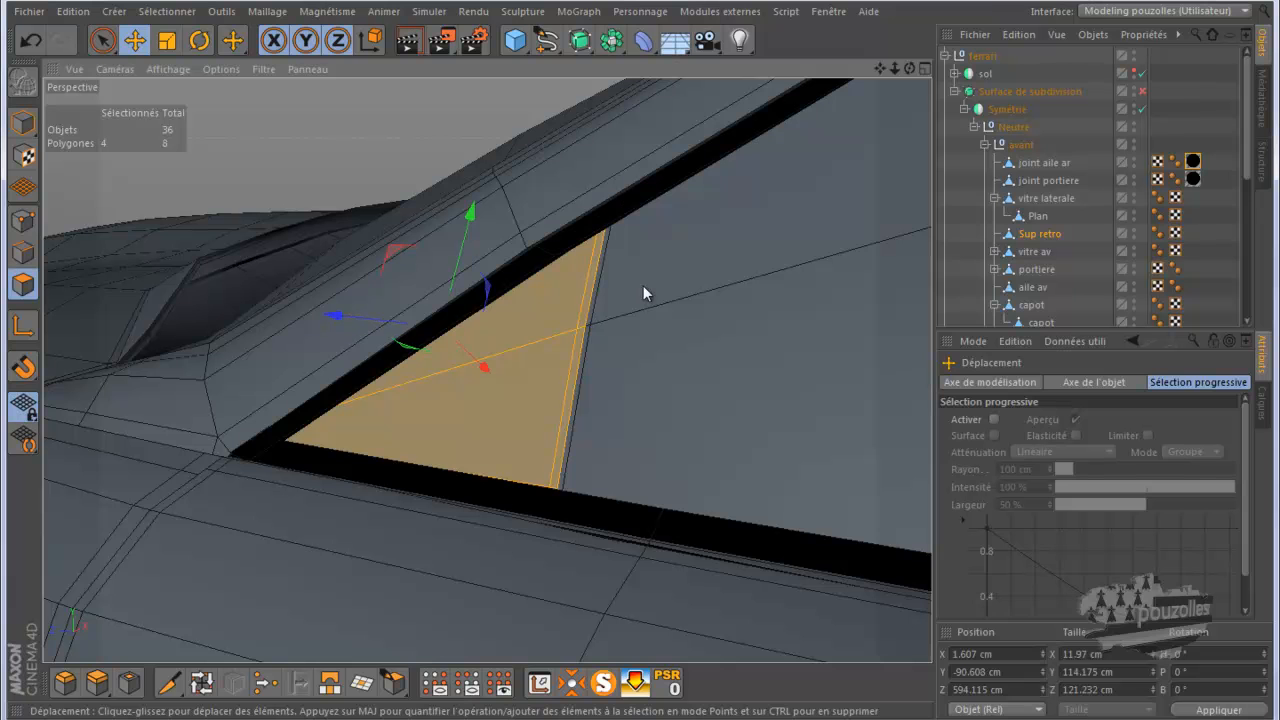
{"action": "left_click_drag", "start_coordinate": [910, 68], "coordinate": [875, 109]}
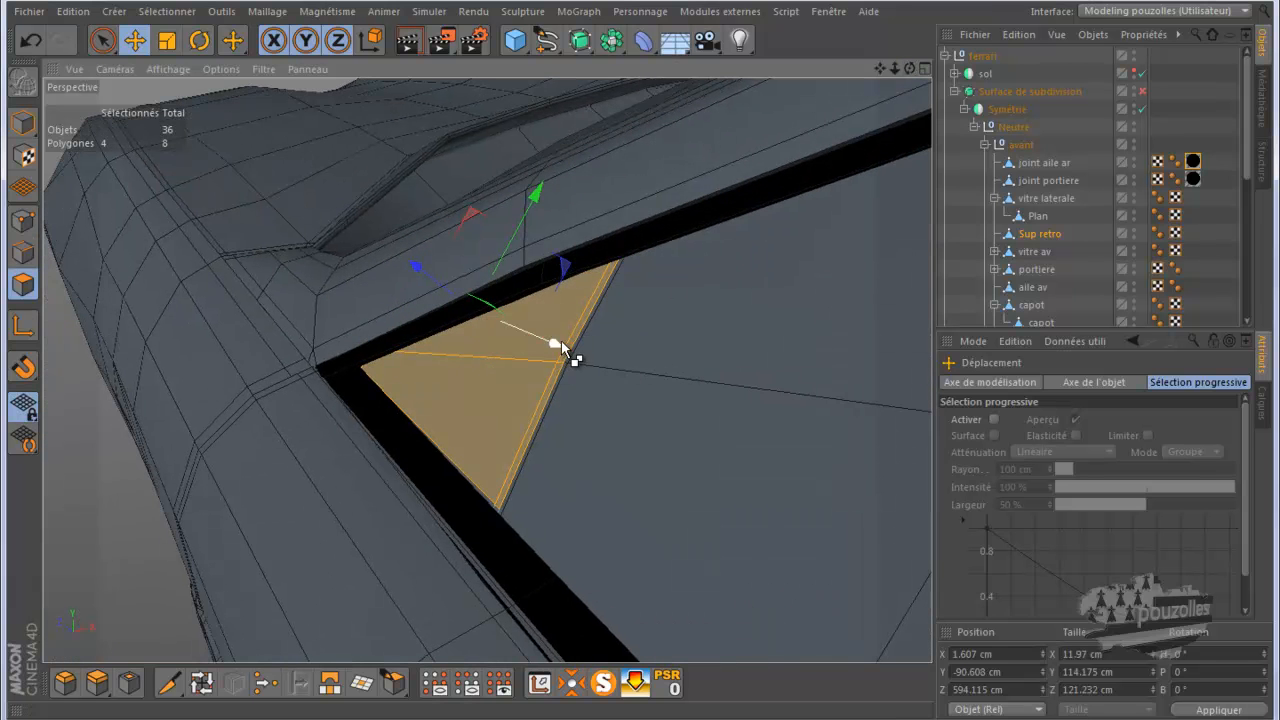
{"action": "left_click_drag", "start_coordinate": [557, 342], "coordinate": [540, 354], "text": "ctrl"}
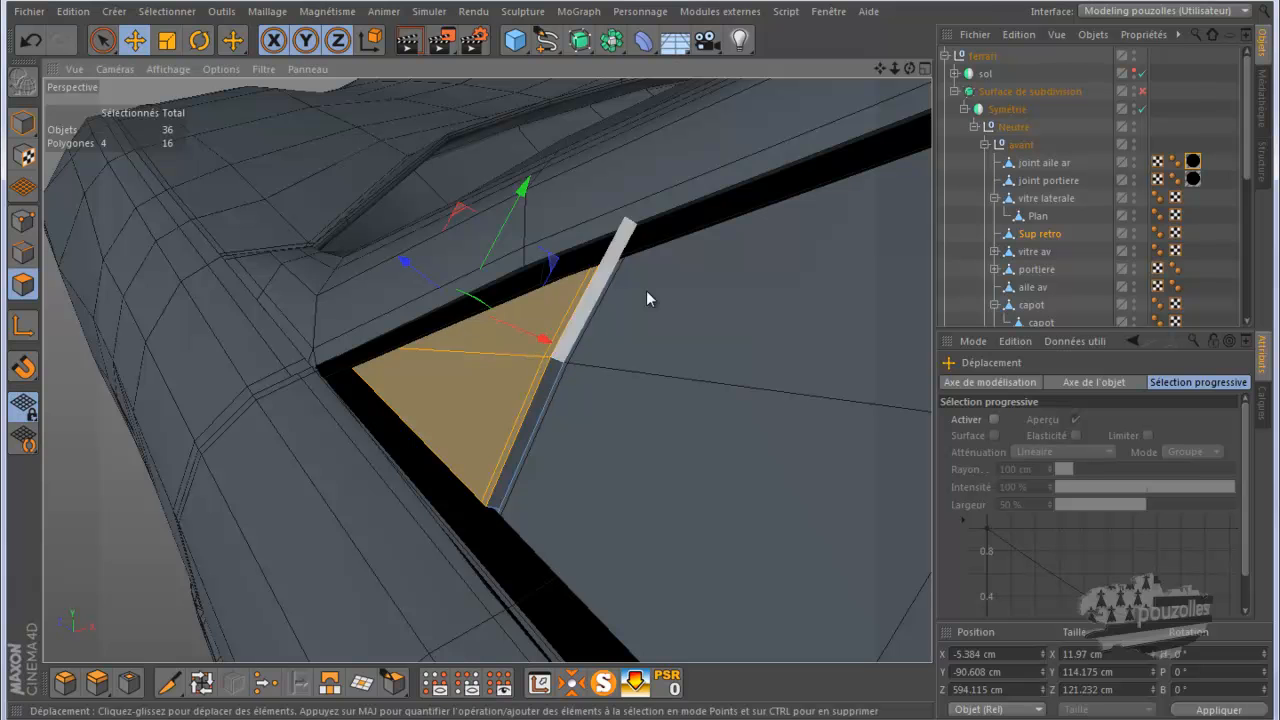
Select the three points along Sup retro's lower outer edge and lower them to about Y -149.8 cm.
{"action": "left_click_drag", "start_coordinate": [910, 69], "coordinate": [640, 361]}
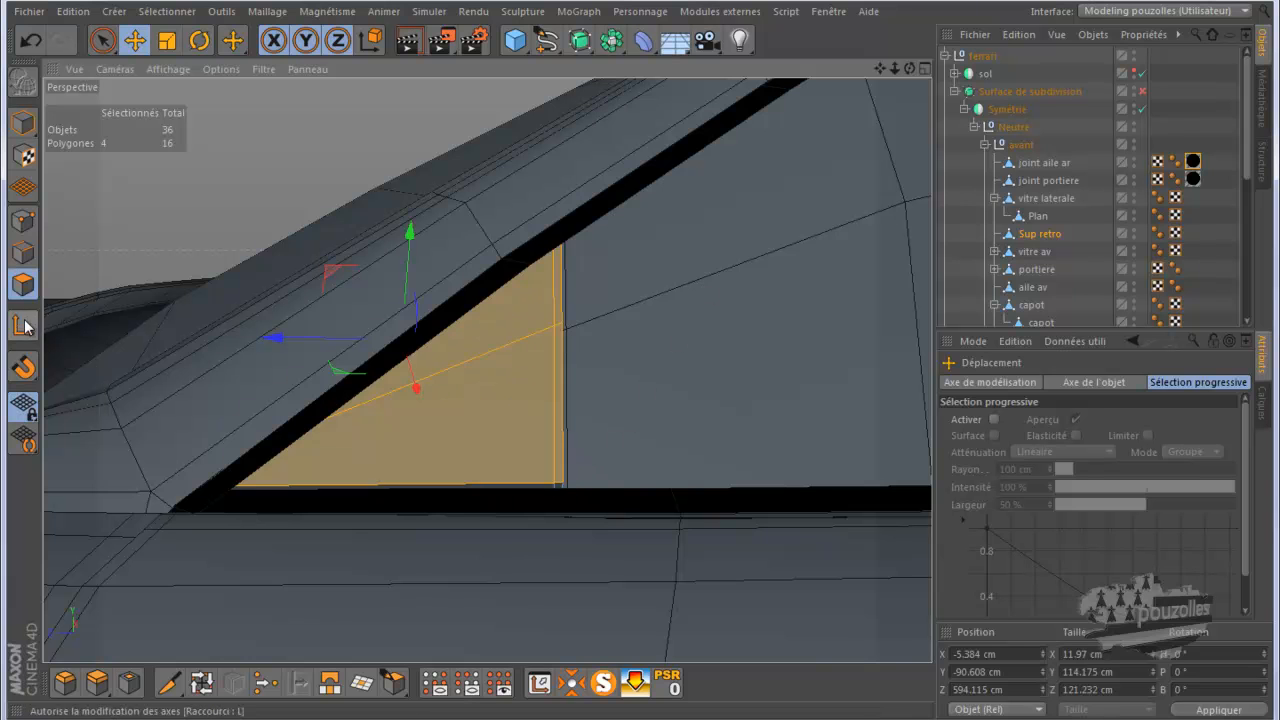
{"action": "left_click", "coordinate": [23, 220]}
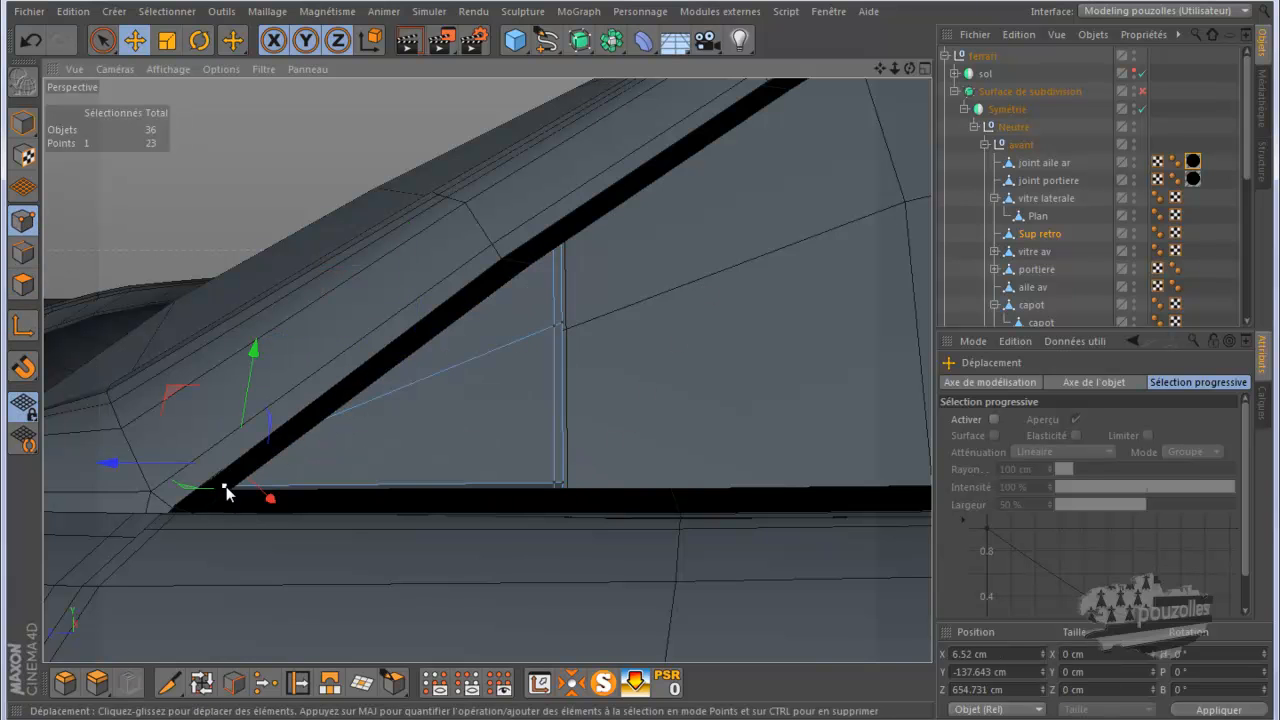
{"action": "left_click_drag", "start_coordinate": [226, 490], "coordinate": [283, 502]}
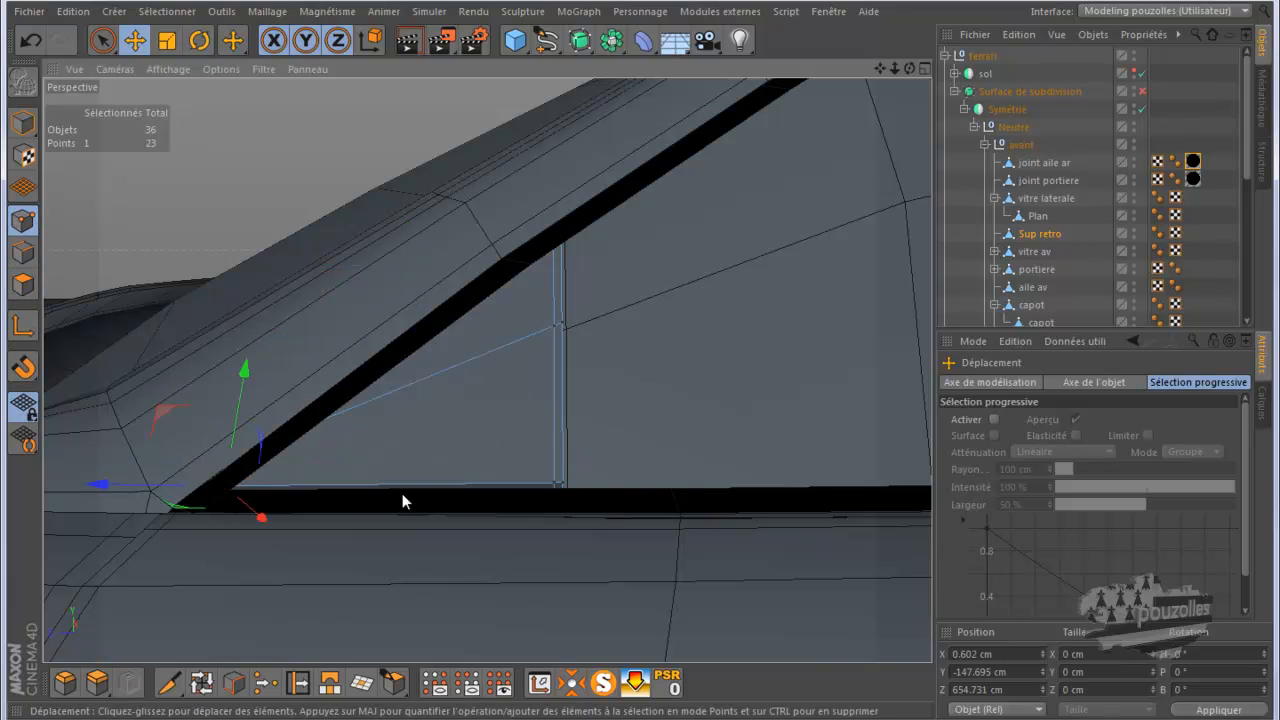
{"action": "left_click", "coordinate": [555, 486], "text": "shift"}
{"action": "left_click", "coordinate": [561, 486], "text": "shift"}
{"action": "left_click_drag", "start_coordinate": [403, 366], "coordinate": [401, 381]}
Adjust the selected lower points of Sup retro to about X 1.6 cm and Y -151.8 cm so they meet the seal.
{"action": "left_click_drag", "start_coordinate": [909, 68], "coordinate": [640, 368]}
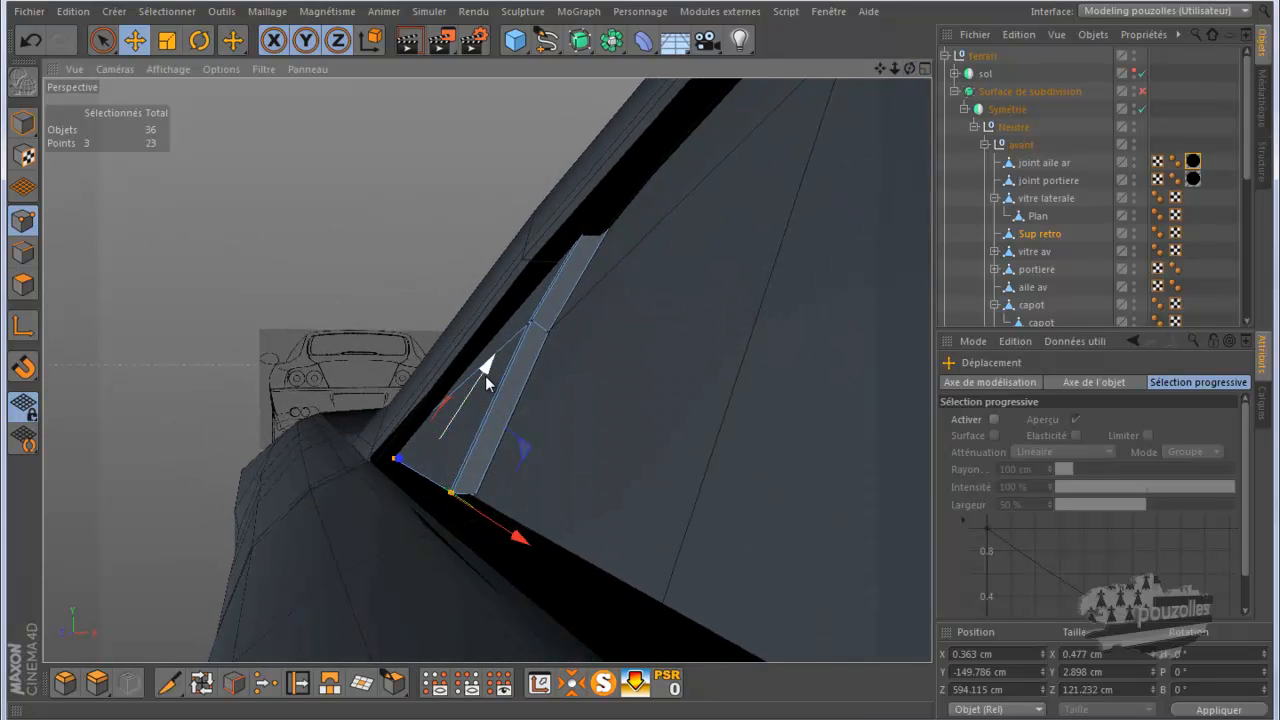
{"action": "left_click_drag", "start_coordinate": [482, 376], "coordinate": [481, 381]}
{"action": "left_click_drag", "start_coordinate": [517, 540], "coordinate": [528, 544]}
{"action": "left_click_drag", "start_coordinate": [643, 411], "coordinate": [796, 196], "text": "alt"}
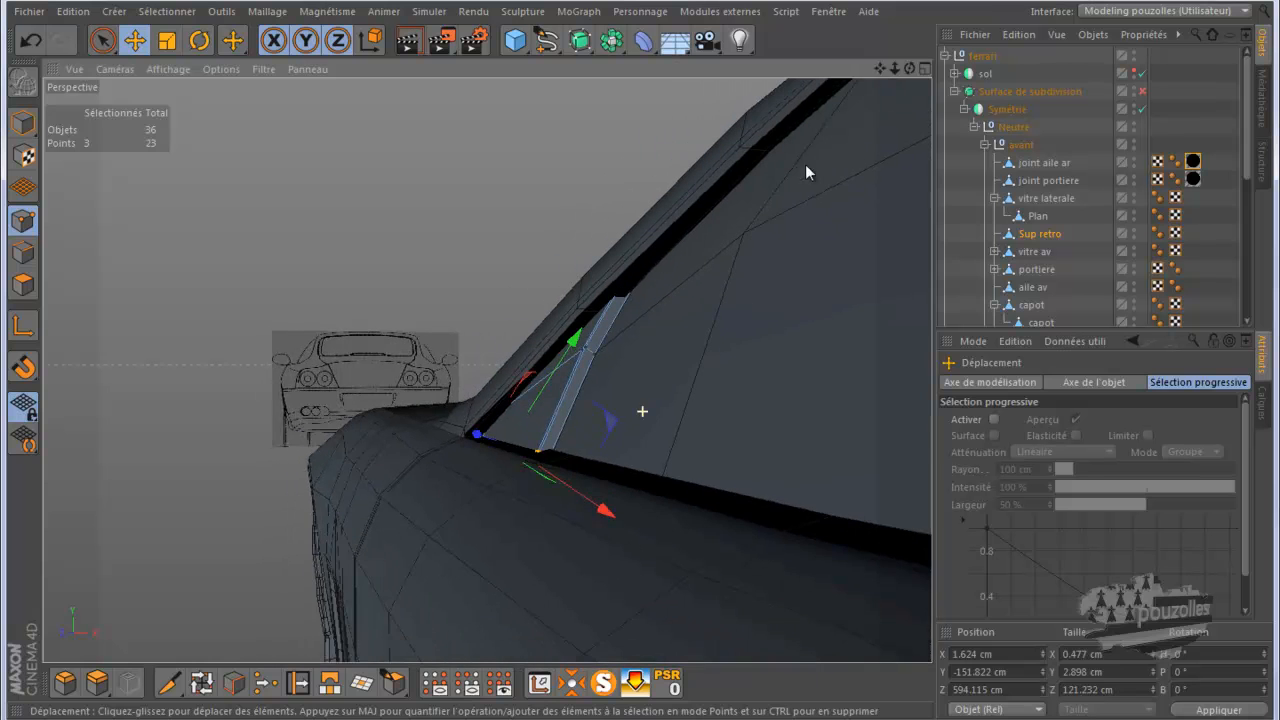
{"action": "left_click_drag", "start_coordinate": [908, 68], "coordinate": [645, 365]}
Enable the subdivision surface and add Knife loop cuts to Sup retro's thickness around its rear edge and lower rear corner.
{"action": "left_click", "coordinate": [1142, 91]}
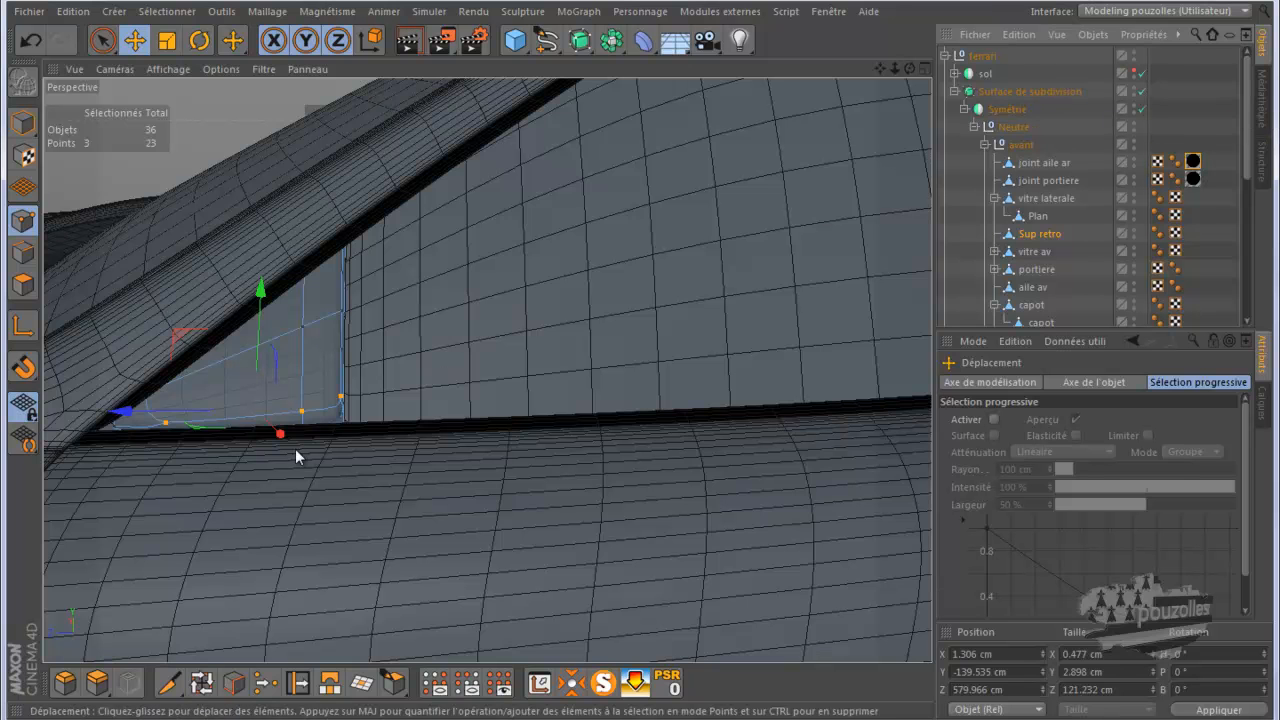
{"action": "scroll", "coordinate": [323, 429], "scroll_direction": "up", "scroll_amount": 5}
{"action": "scroll", "coordinate": [335, 426], "scroll_direction": "up", "scroll_amount": 2}
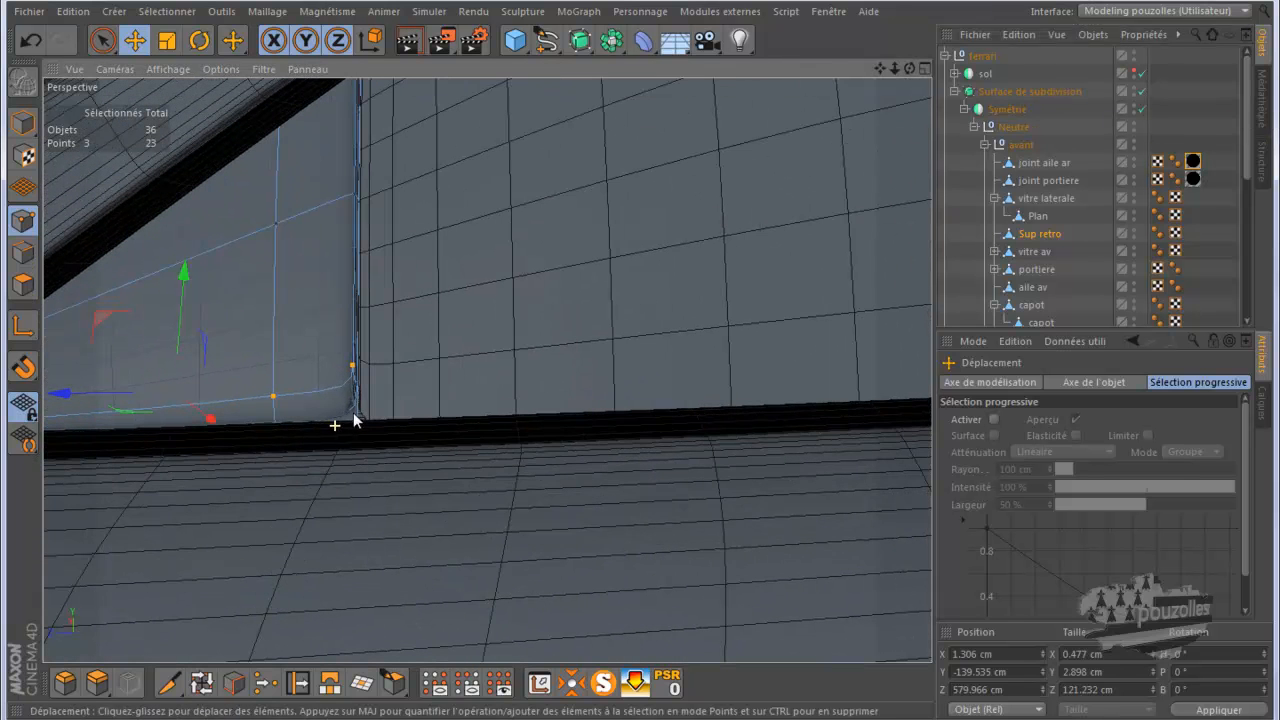
{"action": "left_click", "coordinate": [169, 682]}
{"action": "left_click_drag", "start_coordinate": [911, 69], "coordinate": [635, 361]}
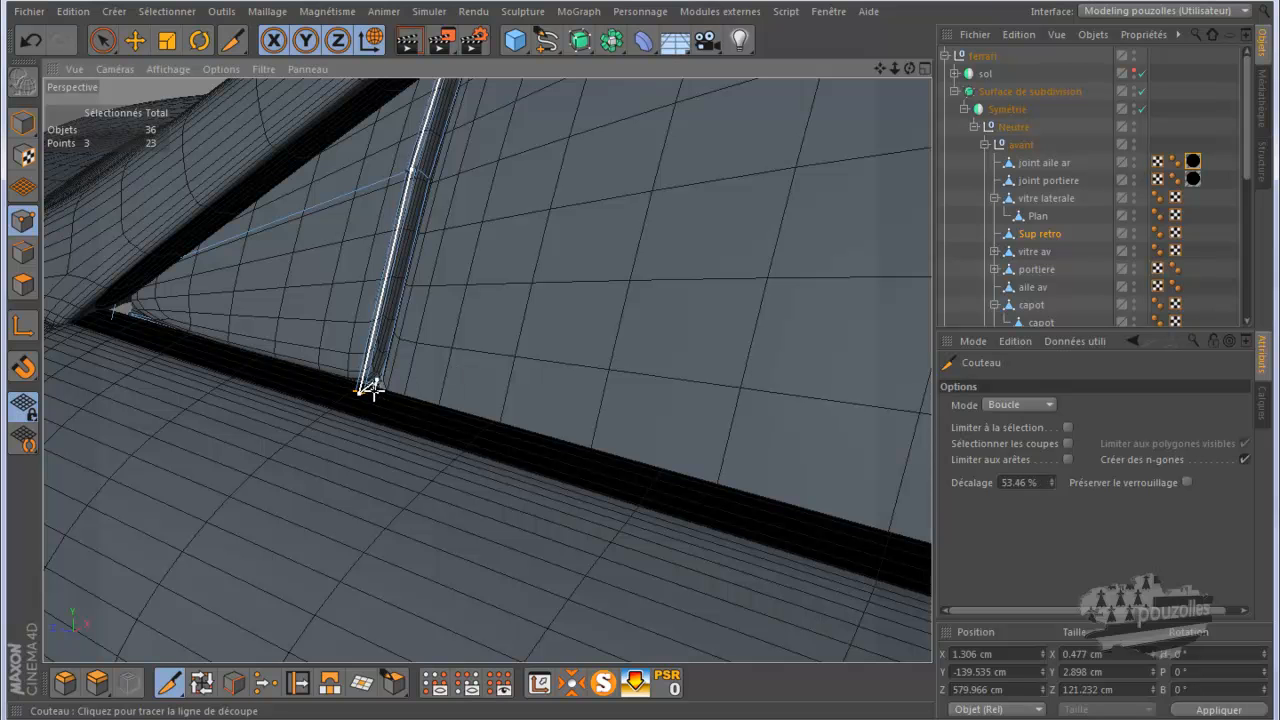
{"action": "left_click", "coordinate": [424, 174]}
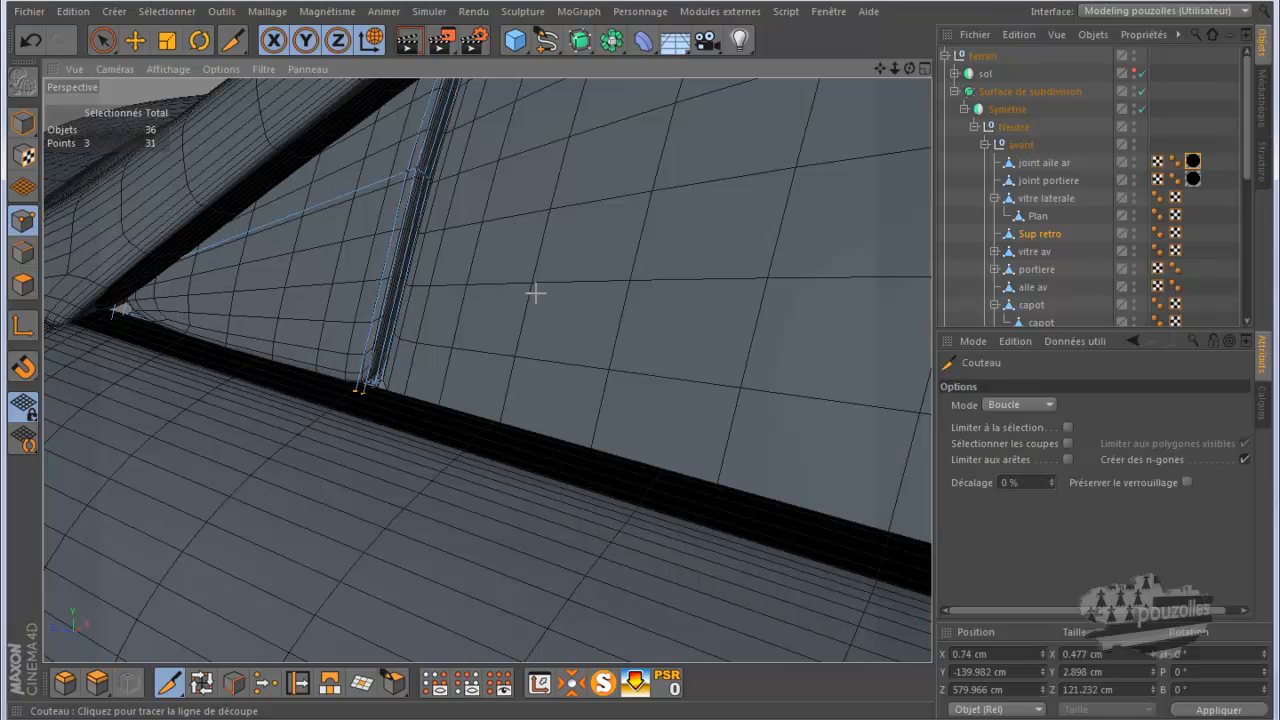
{"action": "left_click_drag", "start_coordinate": [350, 407], "coordinate": [350, 407], "text": "alt"}
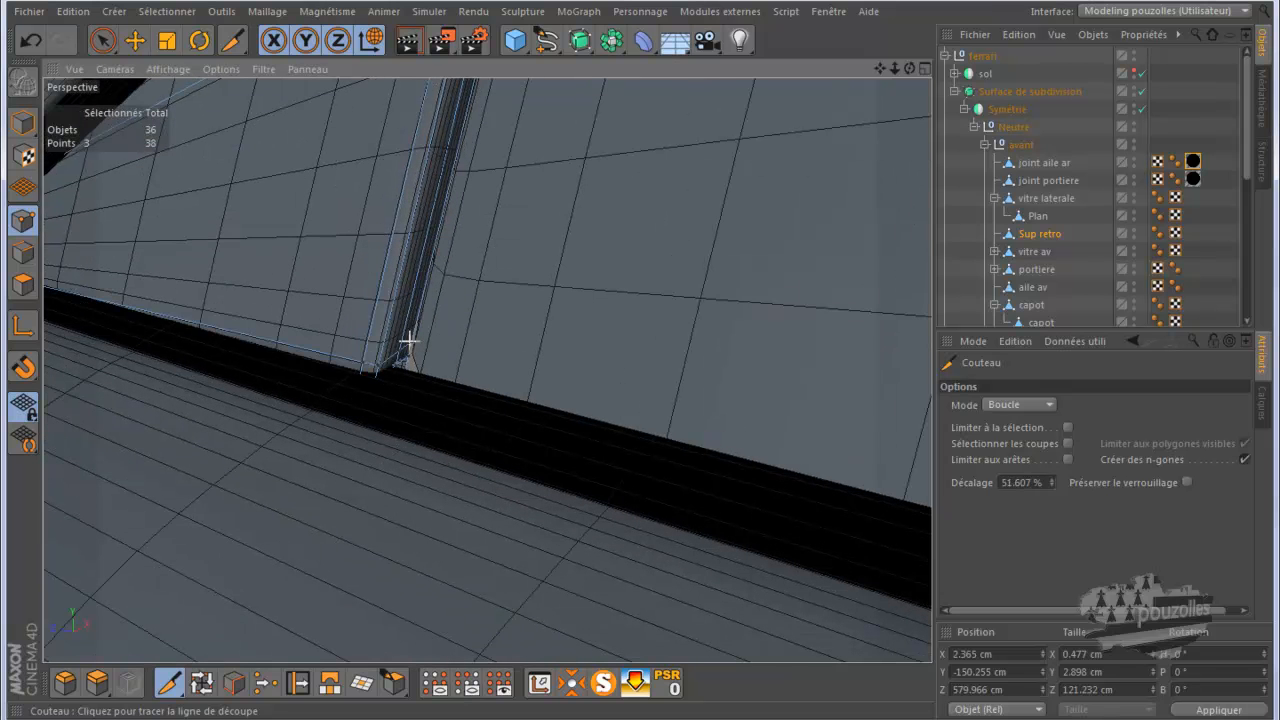
{"action": "left_click", "coordinate": [403, 346]}
{"action": "left_click_drag", "start_coordinate": [463, 417], "coordinate": [474, 464], "text": "alt"}
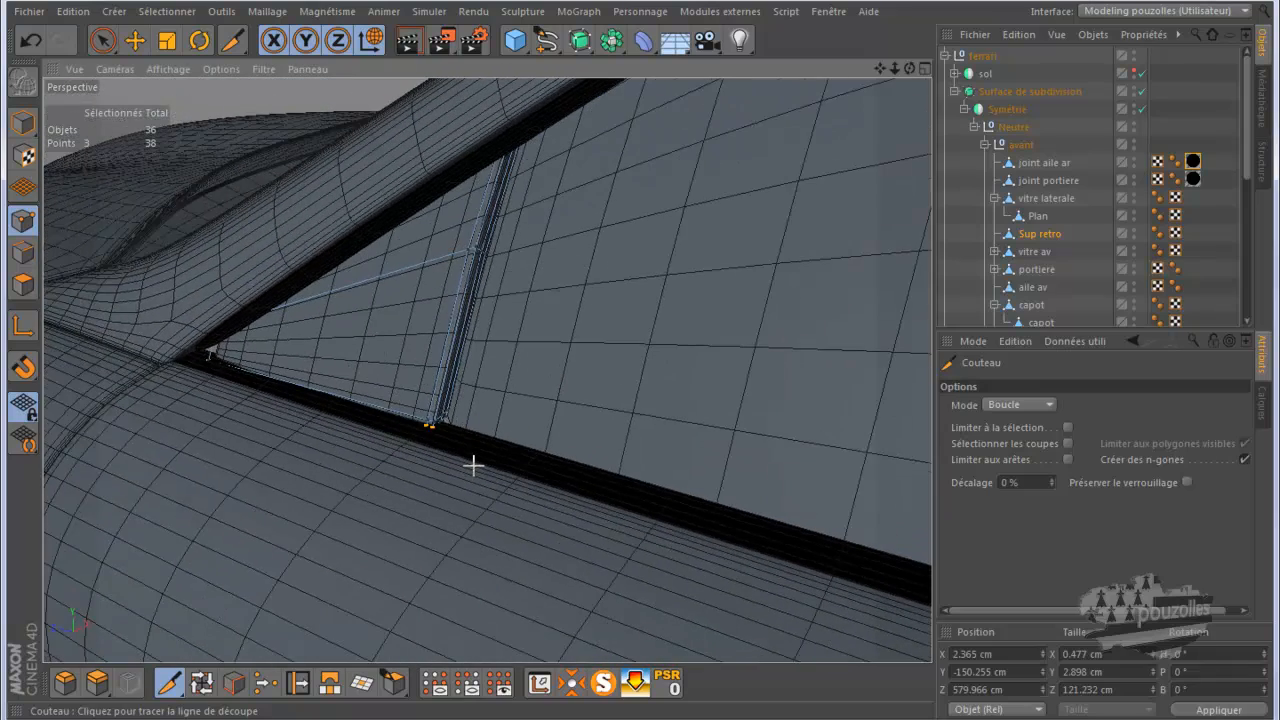
Add a Knife loop cut close to the front corner of Sup retro, at about 98.6% offset.
{"action": "scroll", "coordinate": [474, 466], "scroll_direction": "down", "scroll_amount": 2}
{"action": "scroll", "coordinate": [270, 387], "scroll_direction": "up", "scroll_amount": 2}
{"action": "scroll", "coordinate": [236, 391], "scroll_direction": "up", "scroll_amount": 3}
{"action": "left_click", "coordinate": [103, 40]}
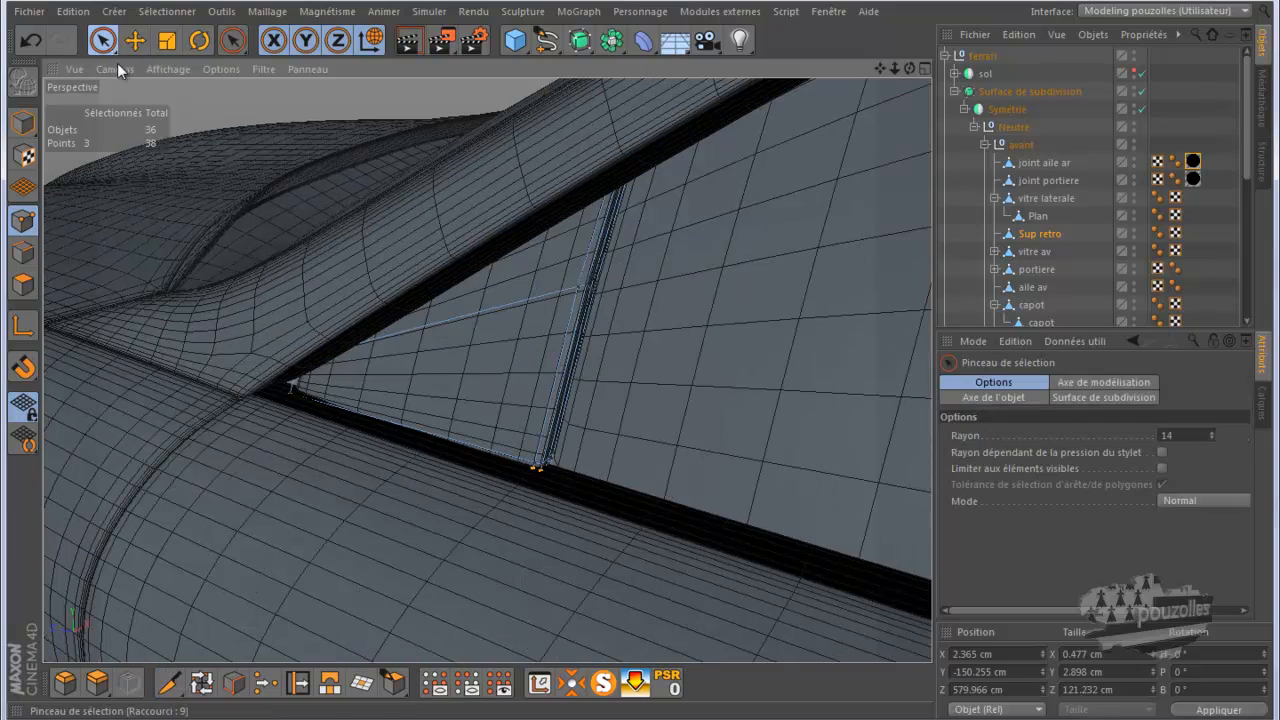
{"action": "scroll", "coordinate": [286, 400], "scroll_direction": "up", "scroll_amount": 4}
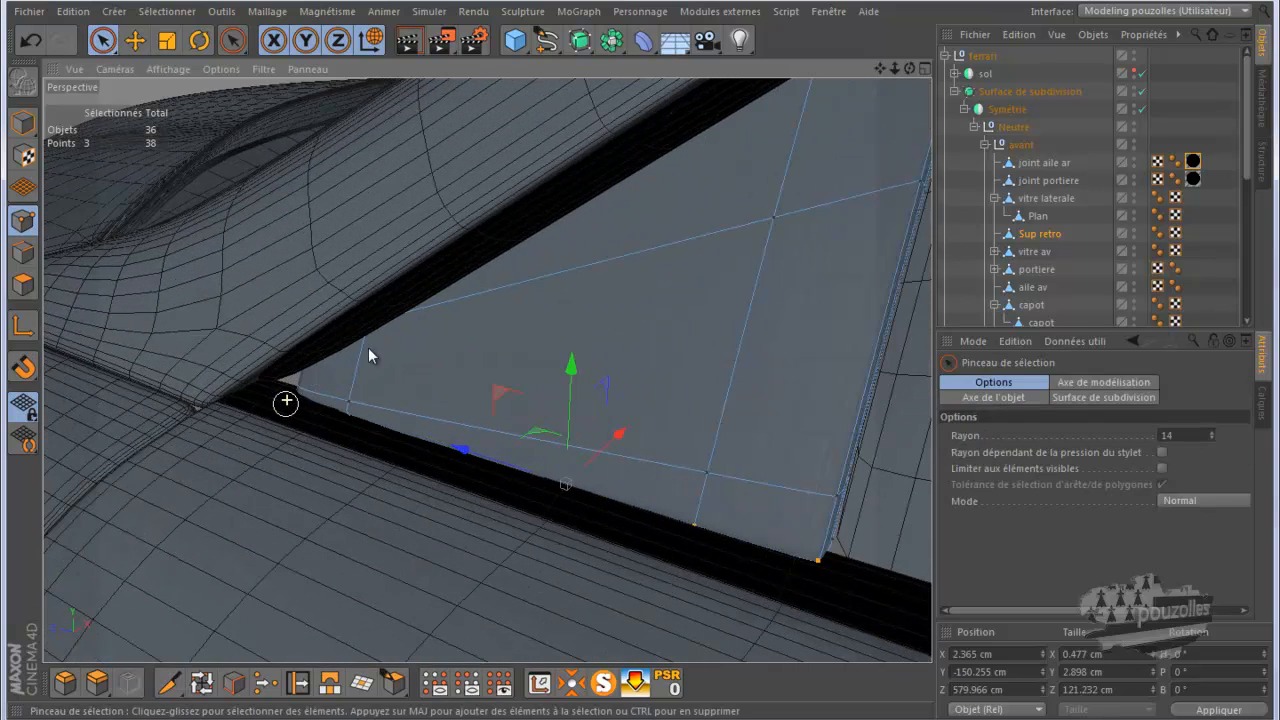
{"action": "left_click_drag", "start_coordinate": [909, 68], "coordinate": [641, 360]}
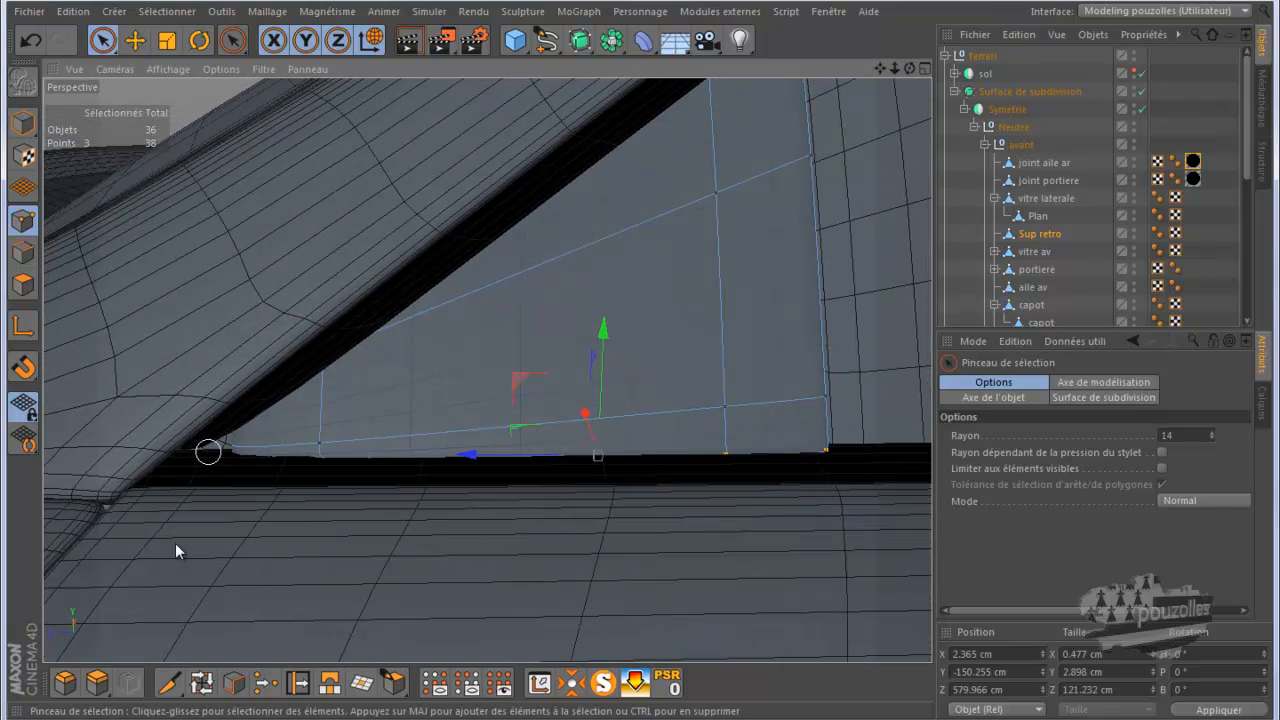
{"action": "left_click", "coordinate": [169, 682]}
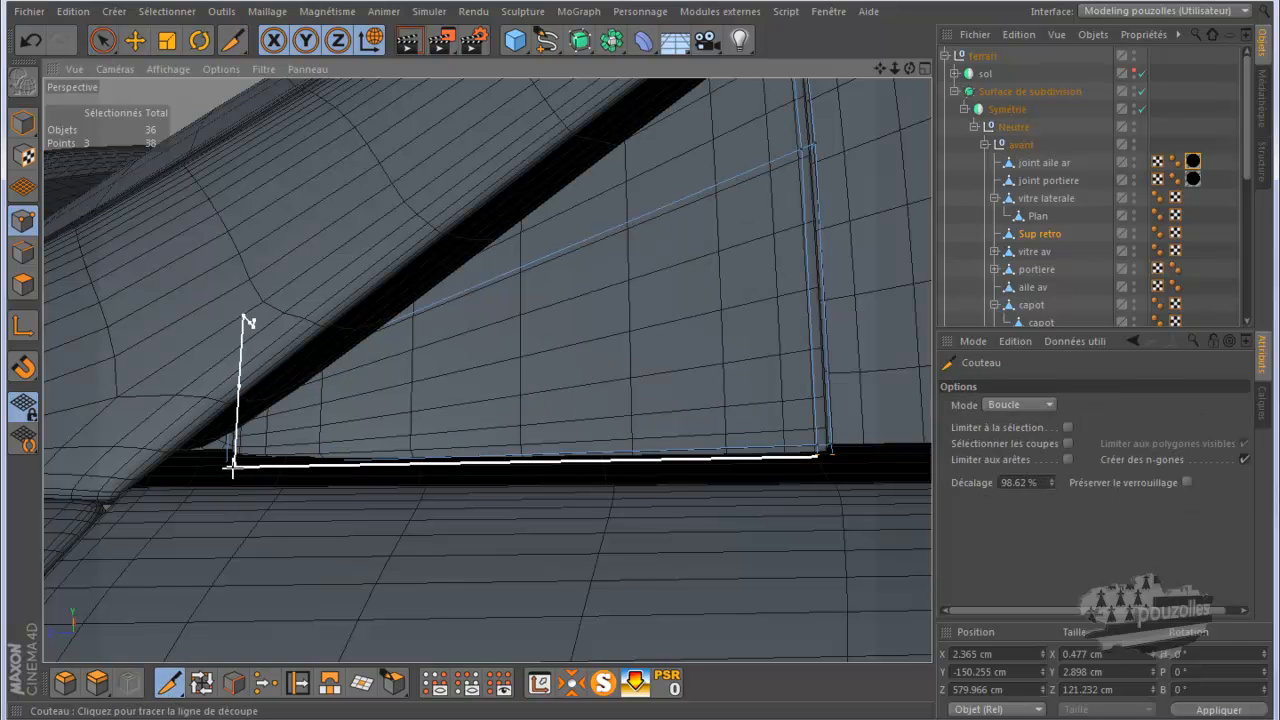
{"action": "left_click", "coordinate": [231, 470]}
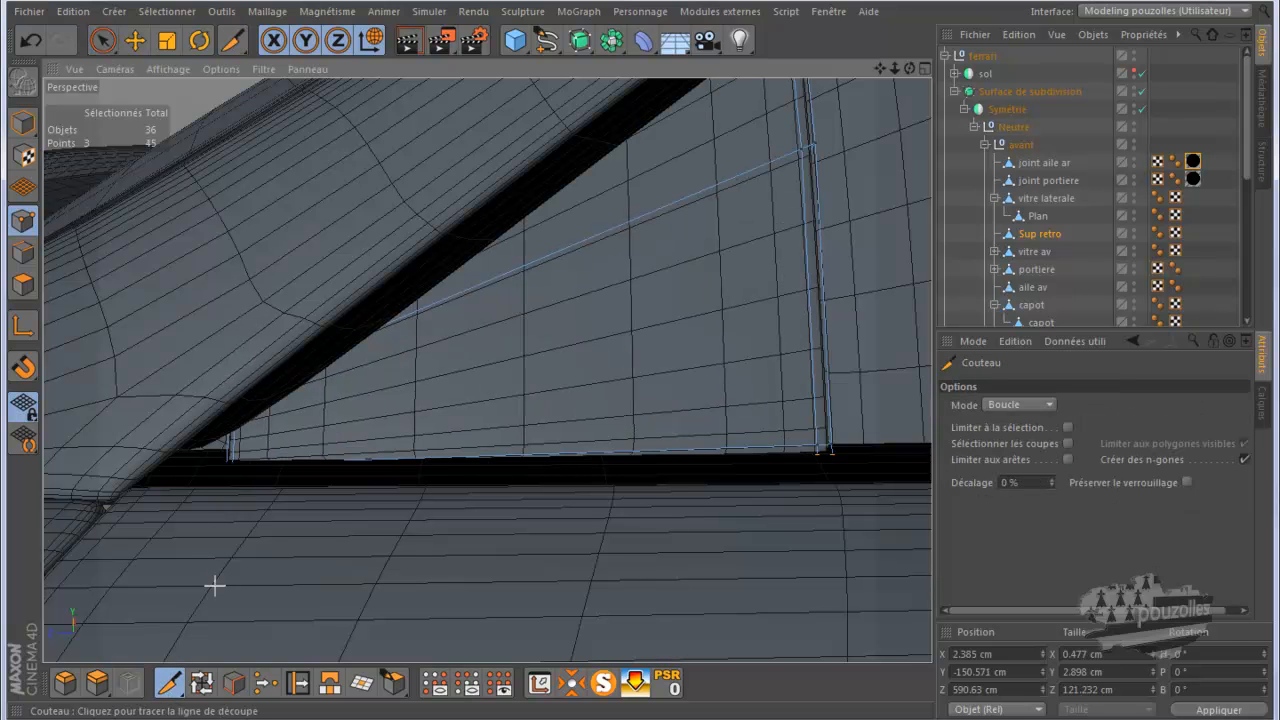
Select the eight points at Sup retro's front corner and move them forward along Z to about 663.6 cm.
{"action": "left_click", "coordinate": [104, 41]}
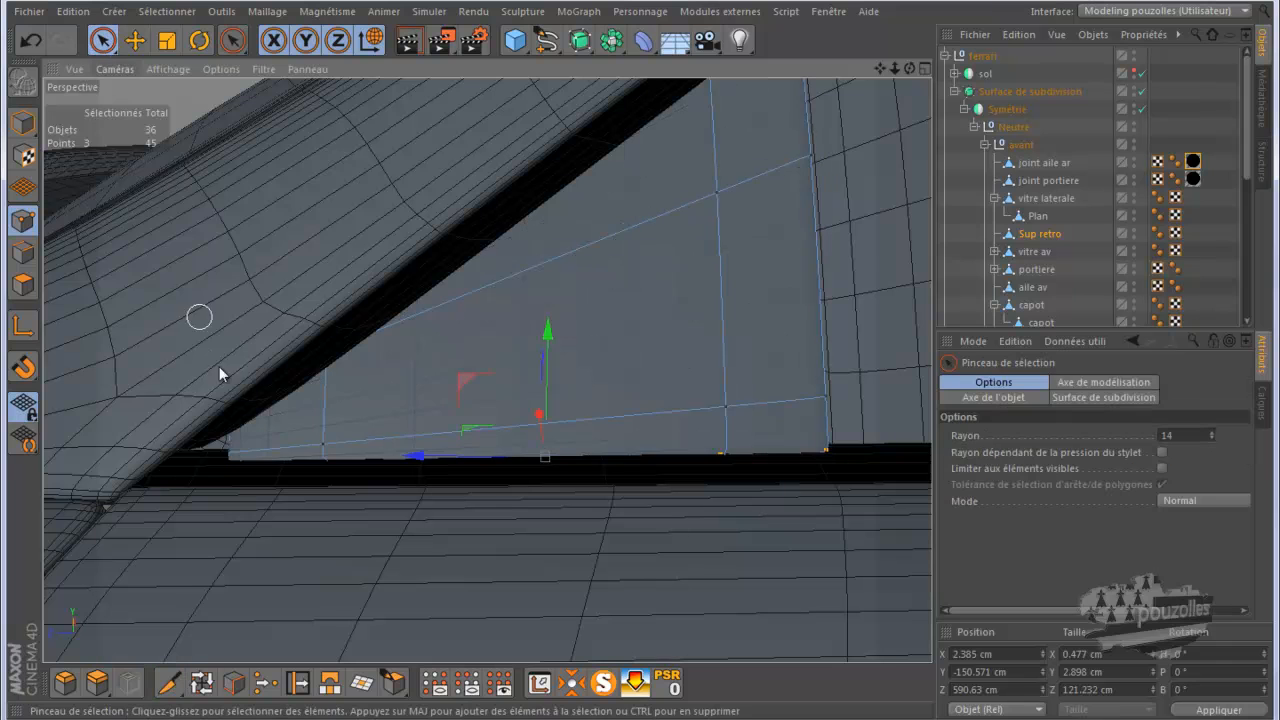
{"action": "left_click_drag", "start_coordinate": [232, 480], "coordinate": [237, 408]}
{"action": "left_click", "coordinate": [229, 488]}
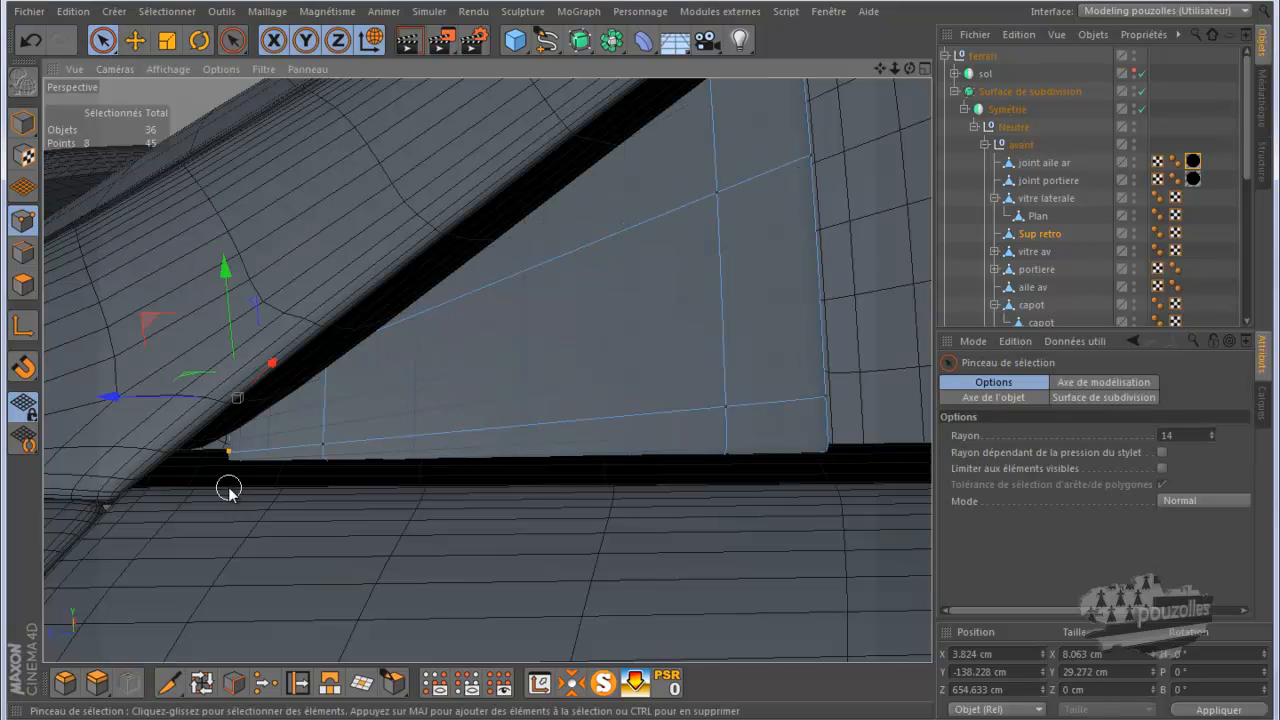
{"action": "left_click_drag", "start_coordinate": [149, 392], "coordinate": [103, 410]}
{"action": "scroll", "coordinate": [289, 507], "scroll_direction": "down", "scroll_amount": 7}
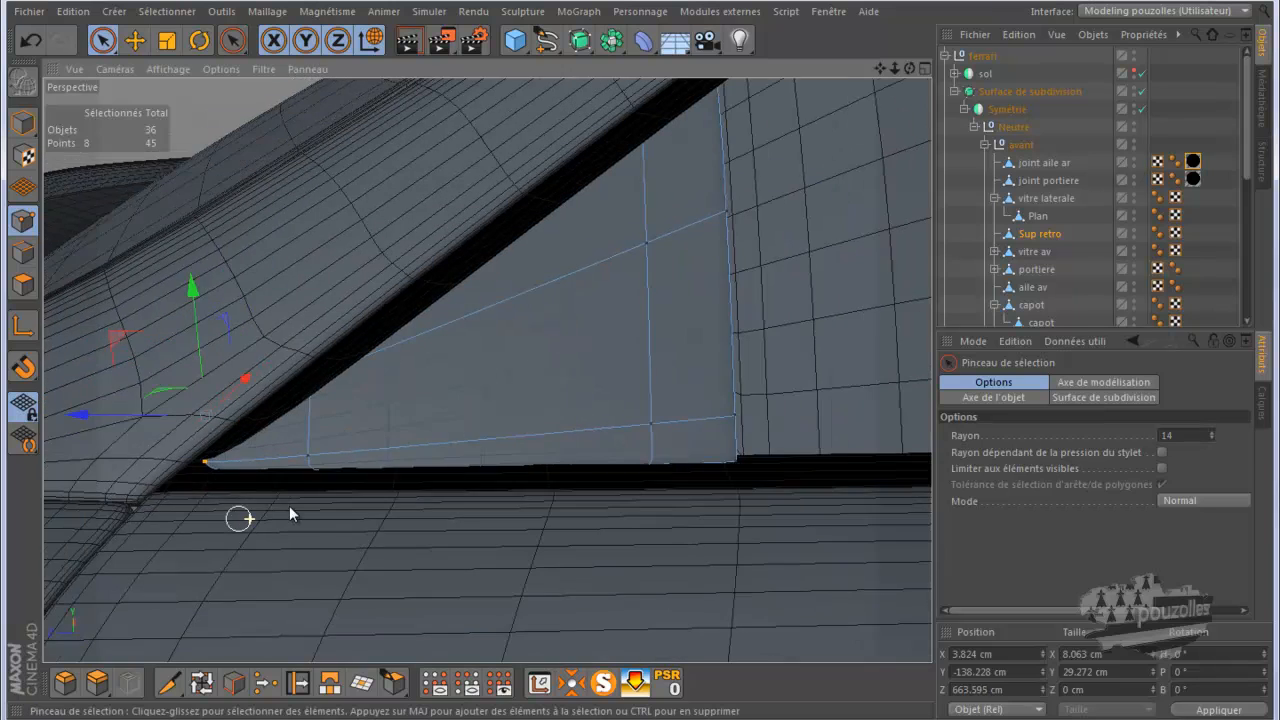
{"action": "scroll", "coordinate": [300, 503], "scroll_direction": "down", "scroll_amount": 8}
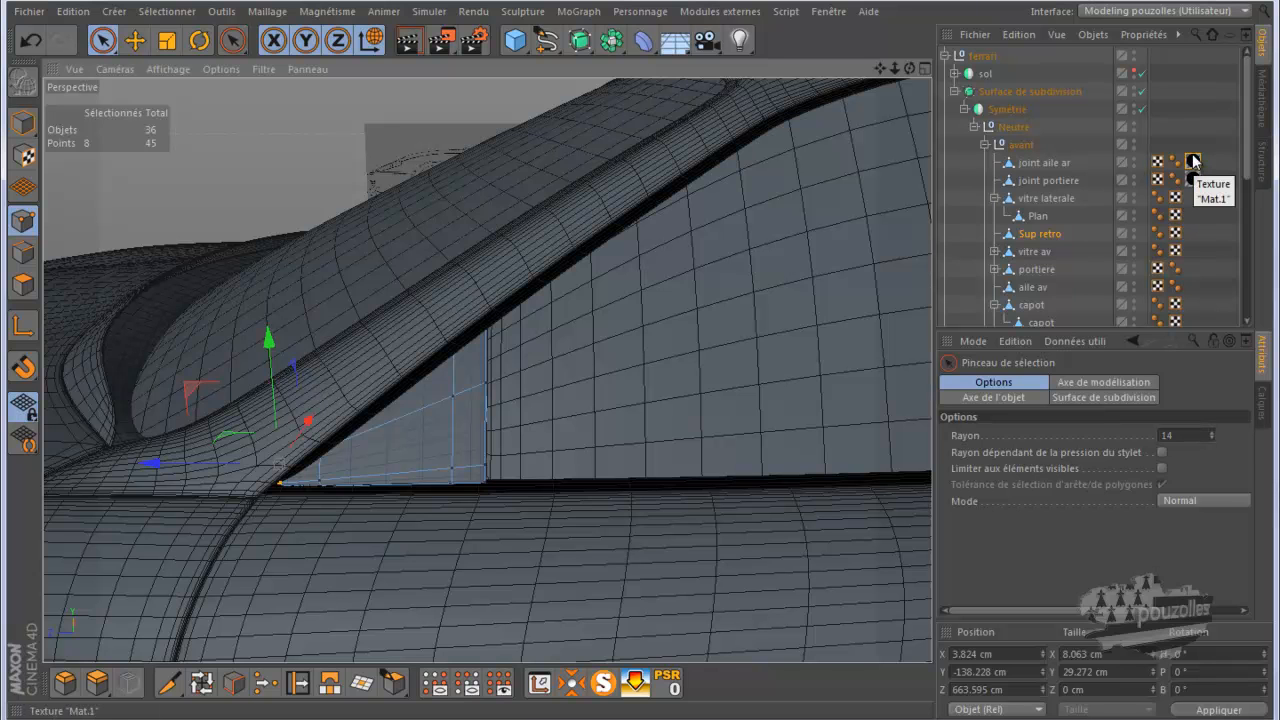
Copy the Mat.1 texture from joint aile ar onto Sup retro.
{"action": "left_click_drag", "start_coordinate": [1193, 161], "coordinate": [1194, 232], "text": "ctrl"}
{"action": "scroll", "coordinate": [565, 417], "scroll_direction": "down", "scroll_amount": 5}
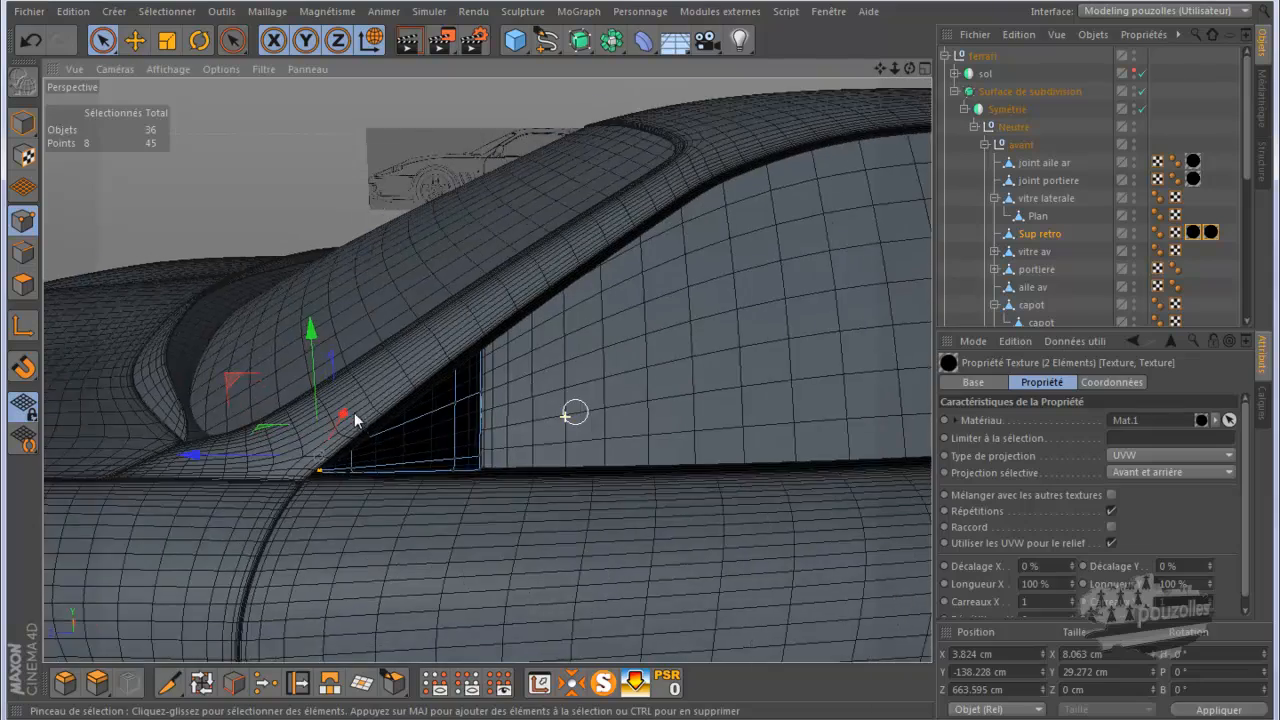
{"action": "scroll", "coordinate": [575, 412], "scroll_direction": "down", "scroll_amount": 6}
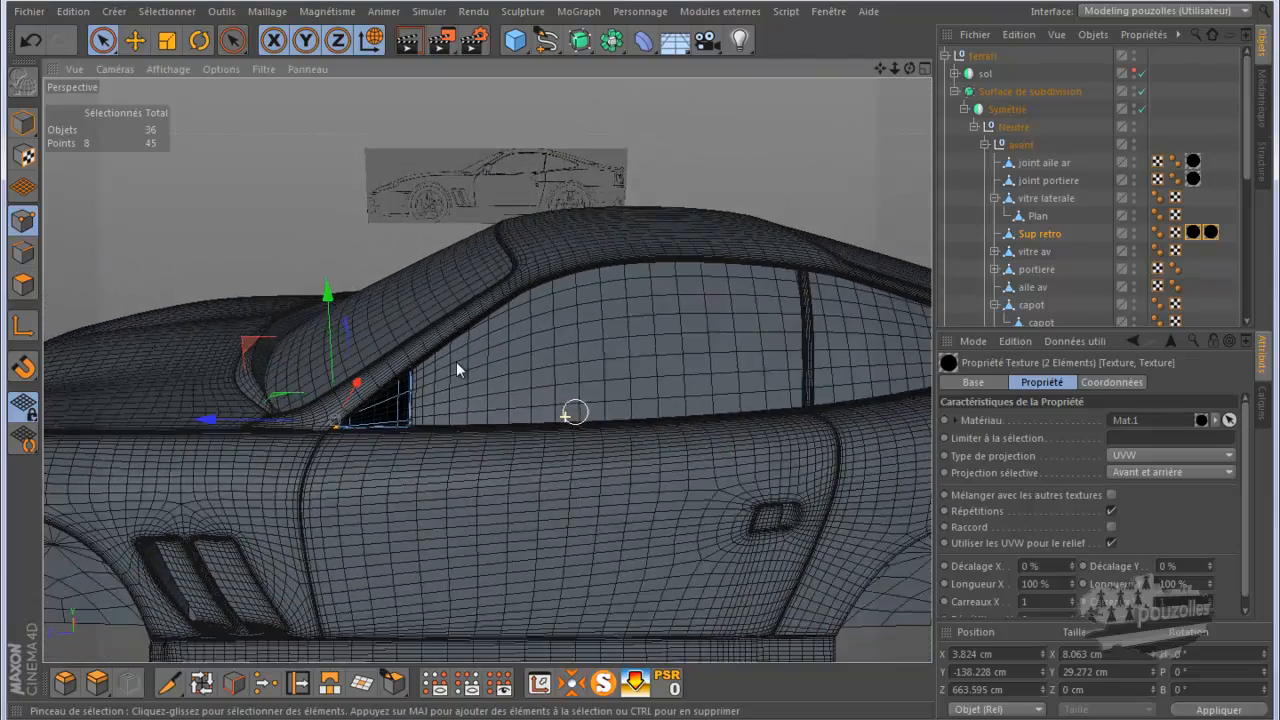
{"action": "scroll", "coordinate": [575, 412], "scroll_direction": "down", "scroll_amount": 8}
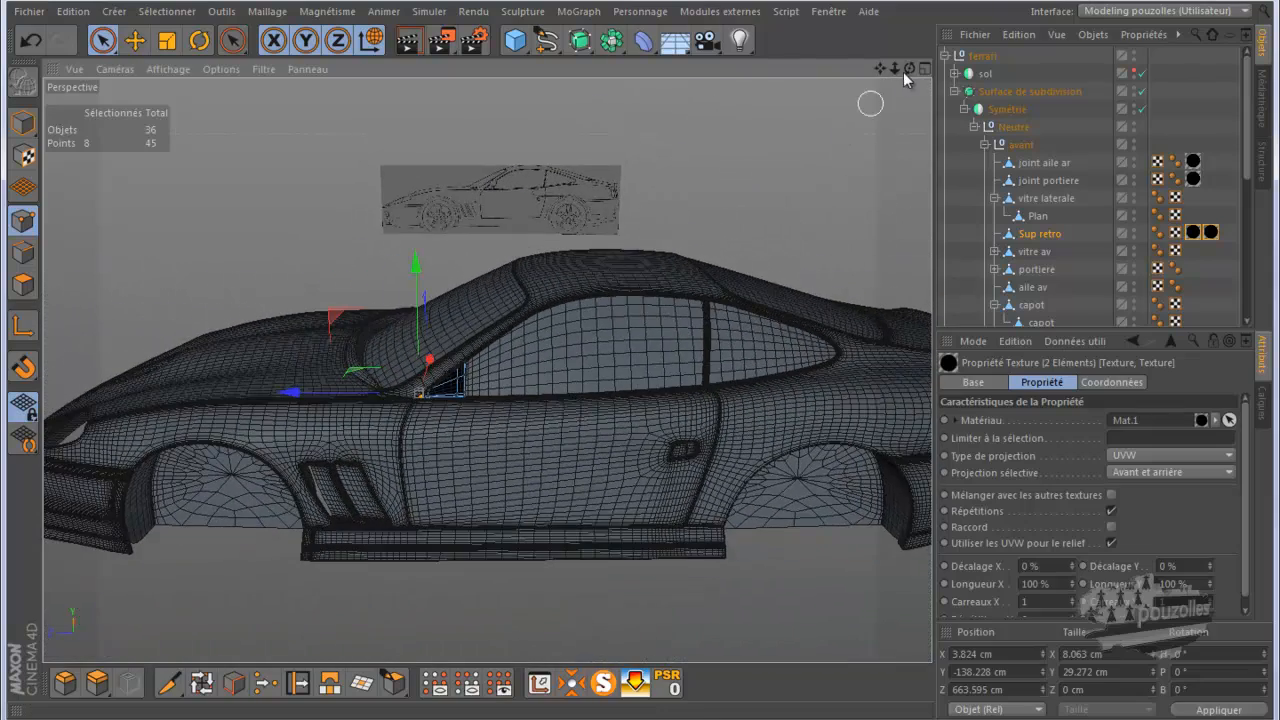
{"action": "left_click_drag", "start_coordinate": [653, 368], "coordinate": [651, 366], "text": "alt"}
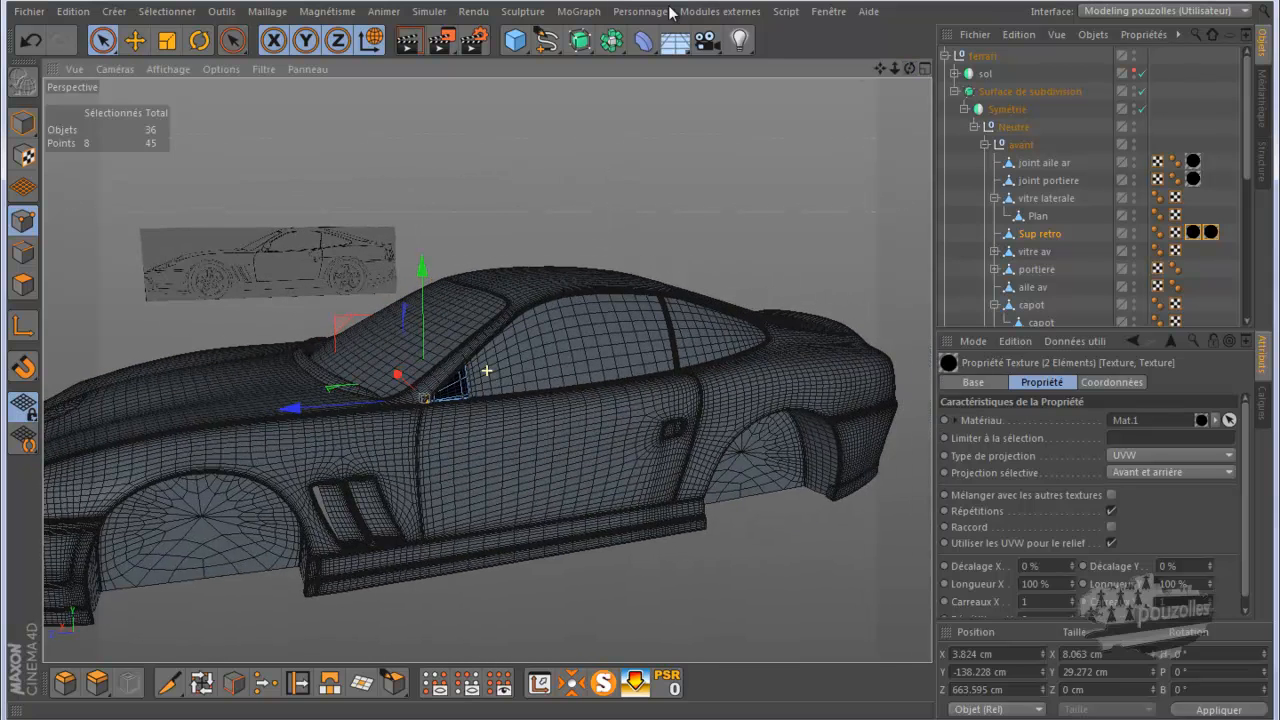
Move the duplicate Mat.1 texture from Sup retro to the Plan object and preview the render of the view.
{"action": "left_click", "coordinate": [408, 40]}
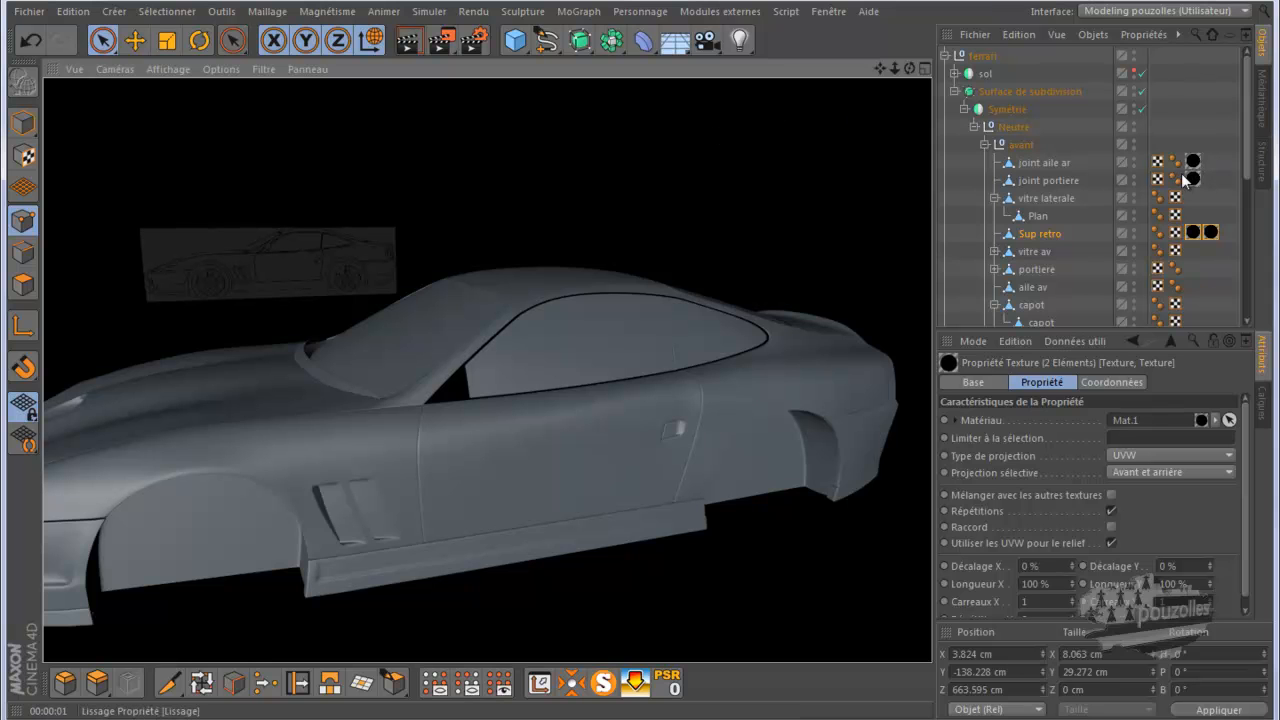
{"action": "left_click", "coordinate": [1211, 233]}
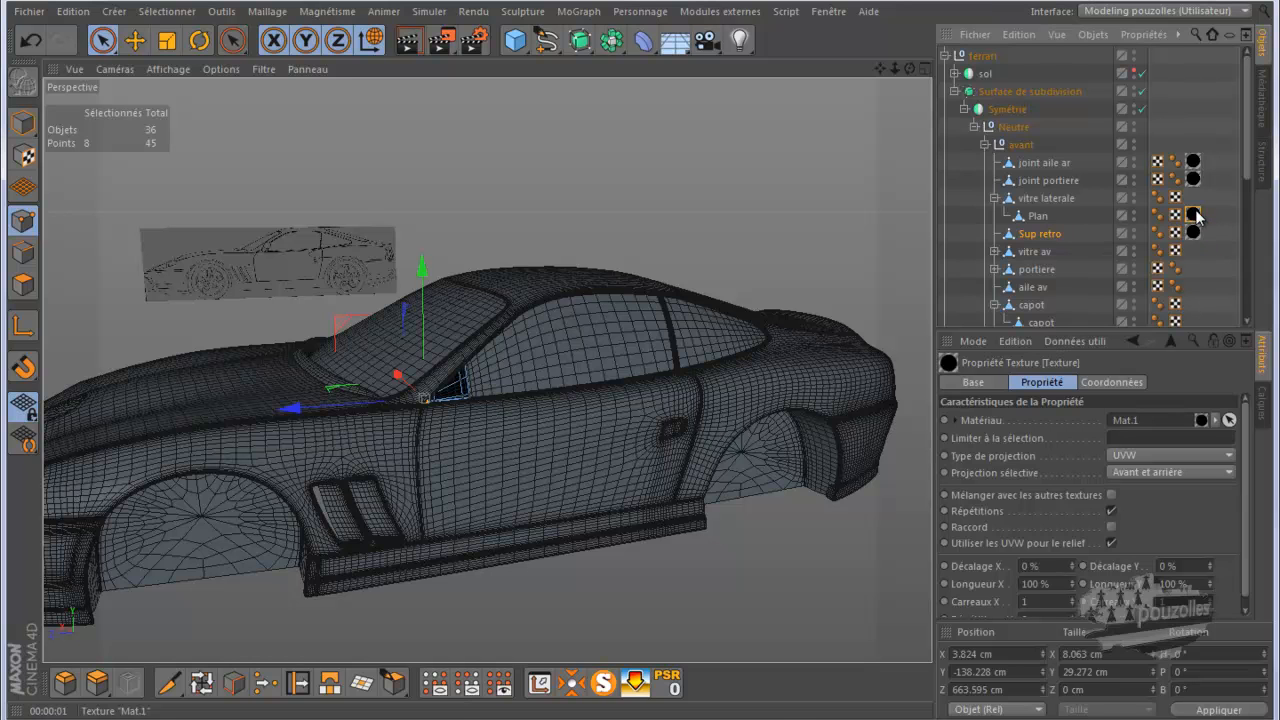
{"action": "left_click", "coordinate": [407, 44]}
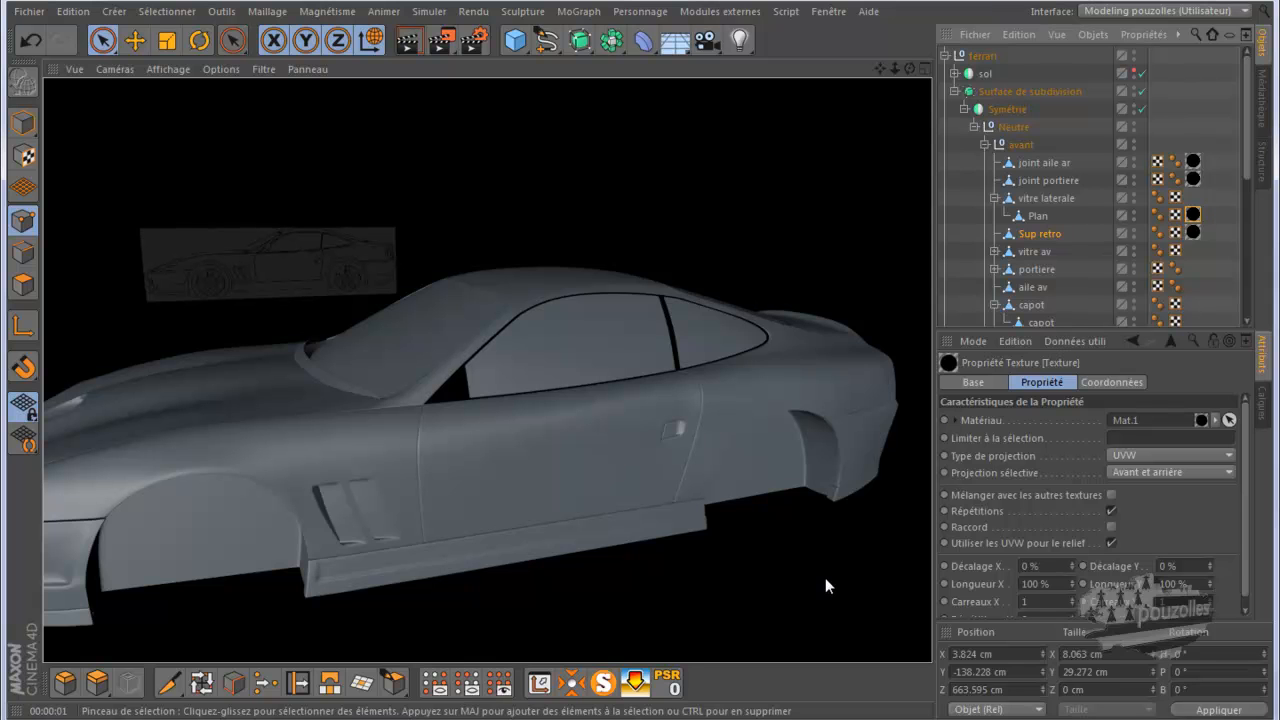
Nest joint aile ar, joint portiere and Sup retro under vitre laterale, collapse that group and deselect everything.
{"action": "left_click_drag", "start_coordinate": [1094, 153], "coordinate": [1040, 206]}
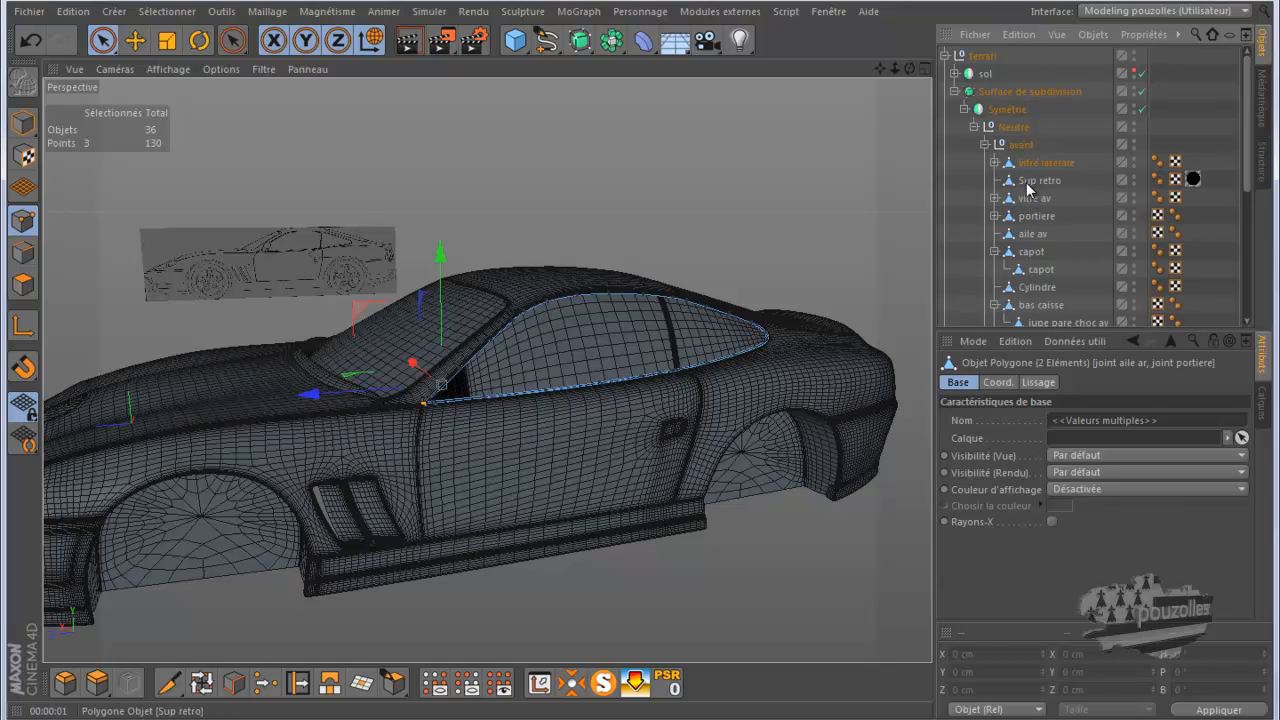
{"action": "double_click", "coordinate": [1029, 189]}
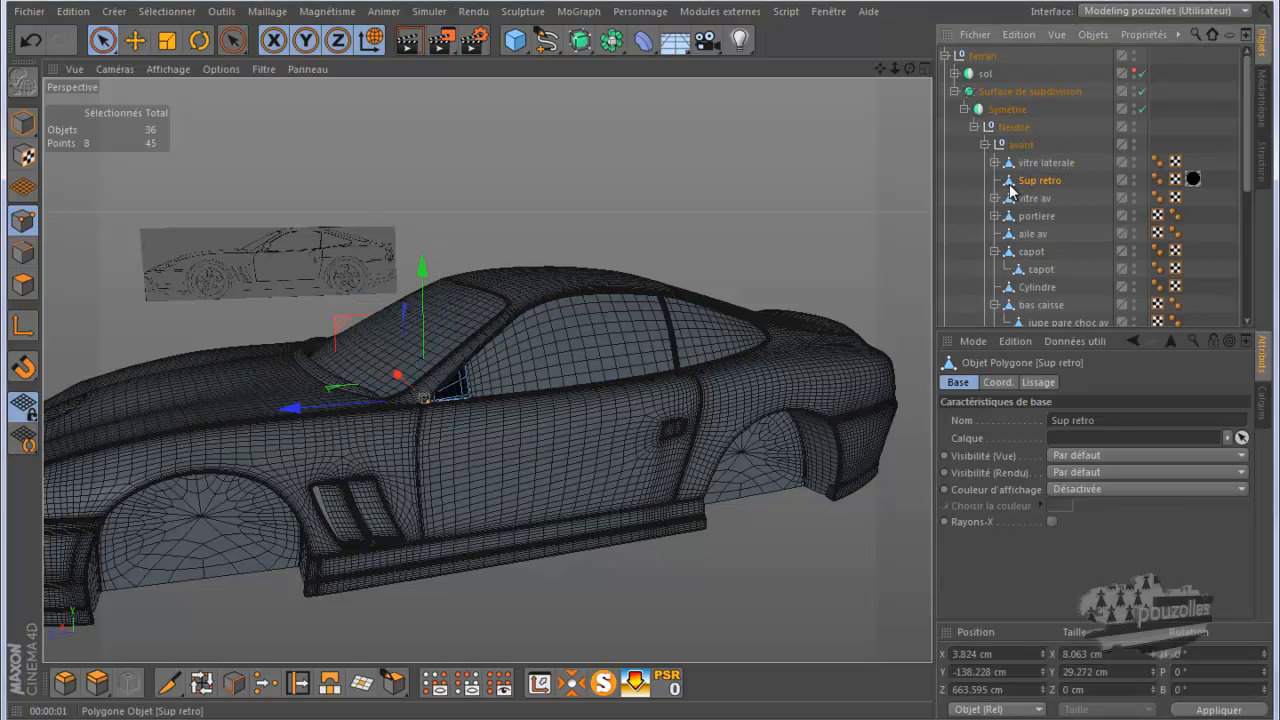
{"action": "key", "text": "Return"}
{"action": "left_click", "coordinate": [996, 163]}
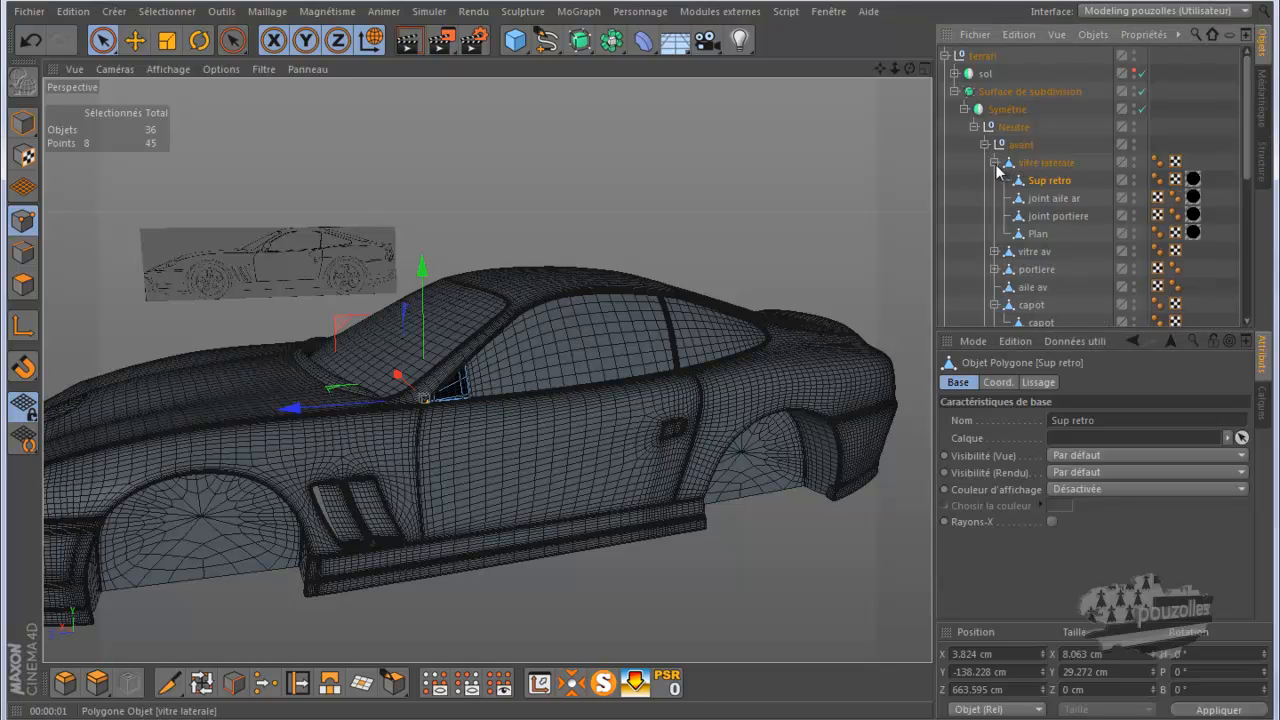
{"action": "left_click", "coordinate": [995, 164]}
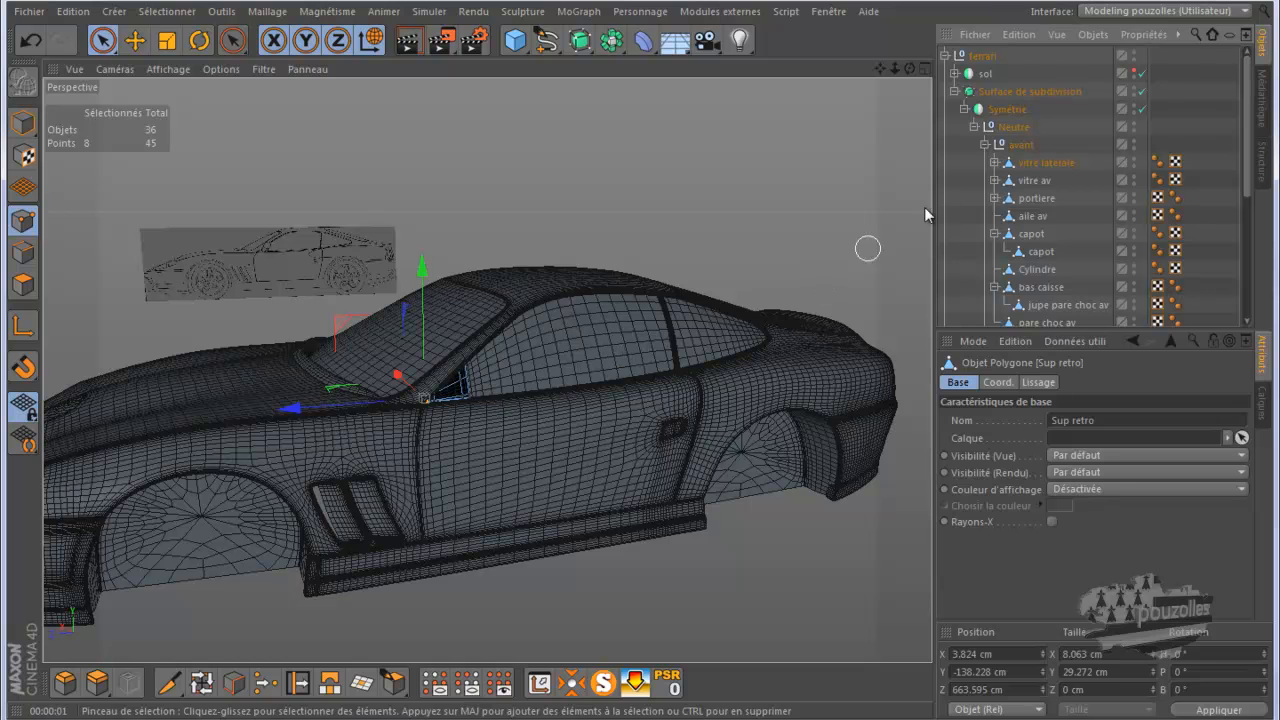
{"action": "left_click", "coordinate": [951, 190]}
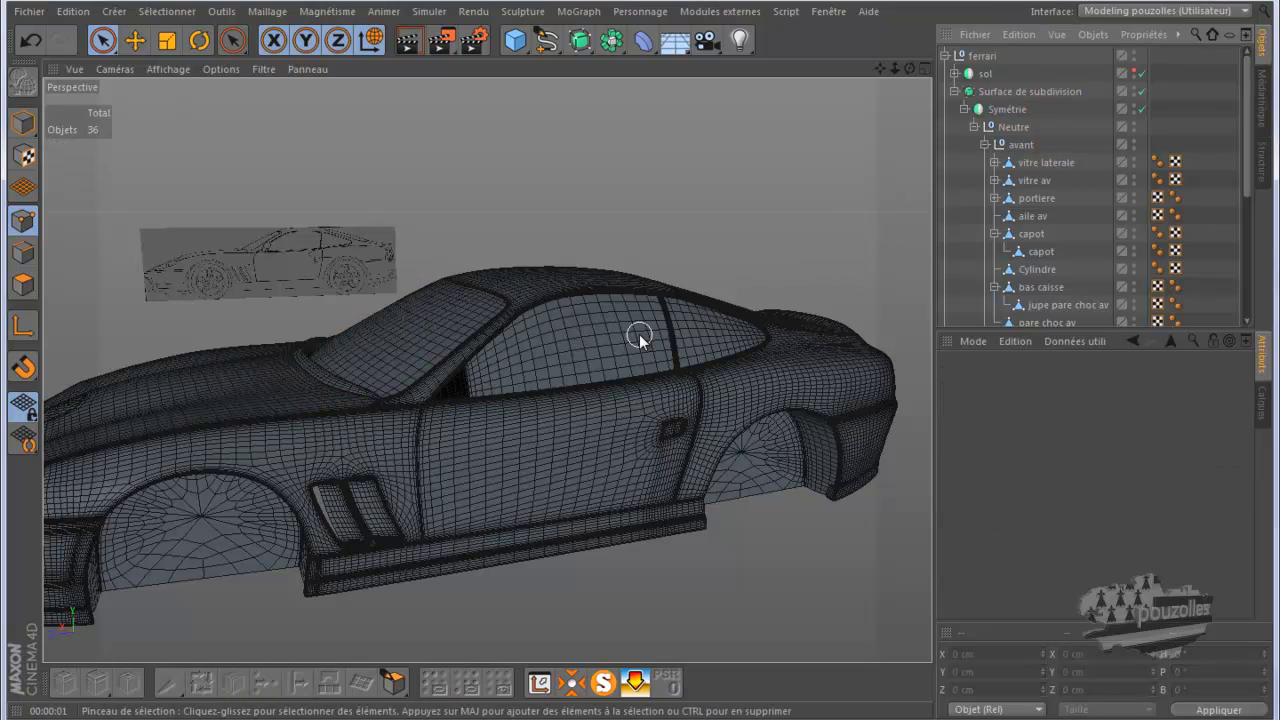
Examine the whole car body from the front side and from directly behind.
{"action": "left_click_drag", "start_coordinate": [672, 319], "coordinate": [759, 293], "text": "alt"}
{"action": "left_click_drag", "start_coordinate": [644, 368], "coordinate": [654, 368], "text": "alt"}
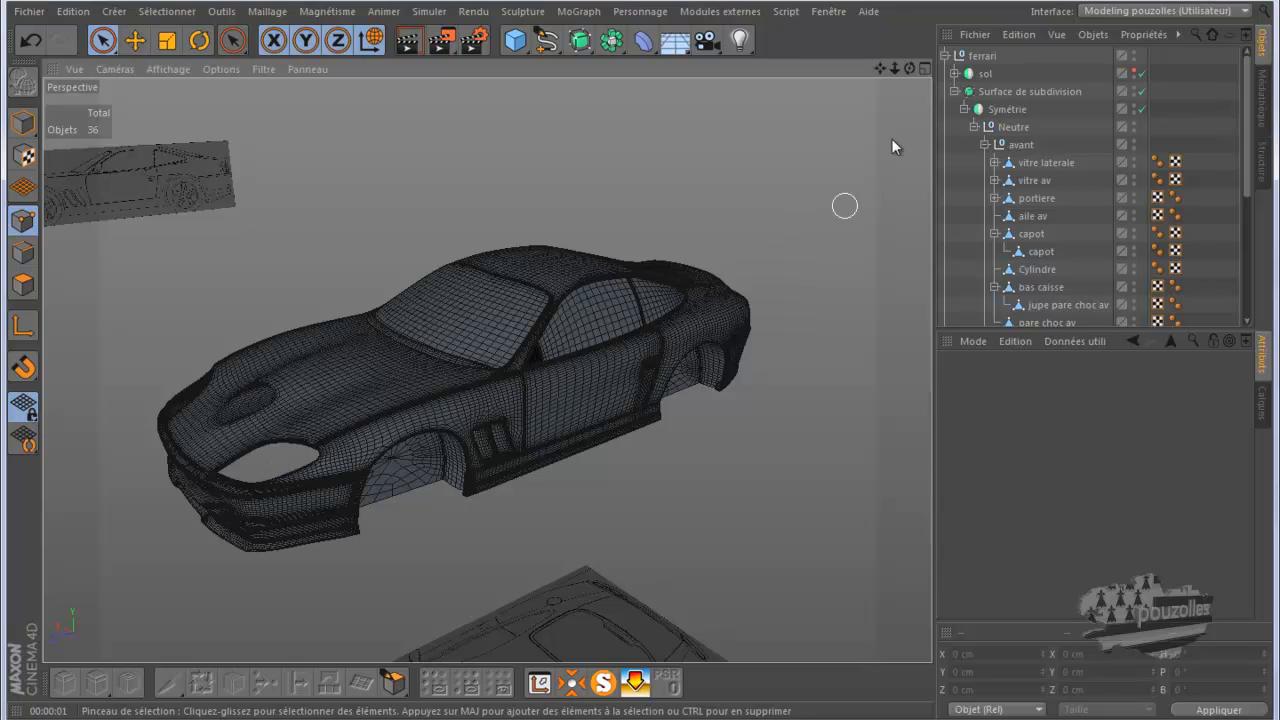
{"action": "left_click_drag", "start_coordinate": [909, 68], "coordinate": [639, 361]}
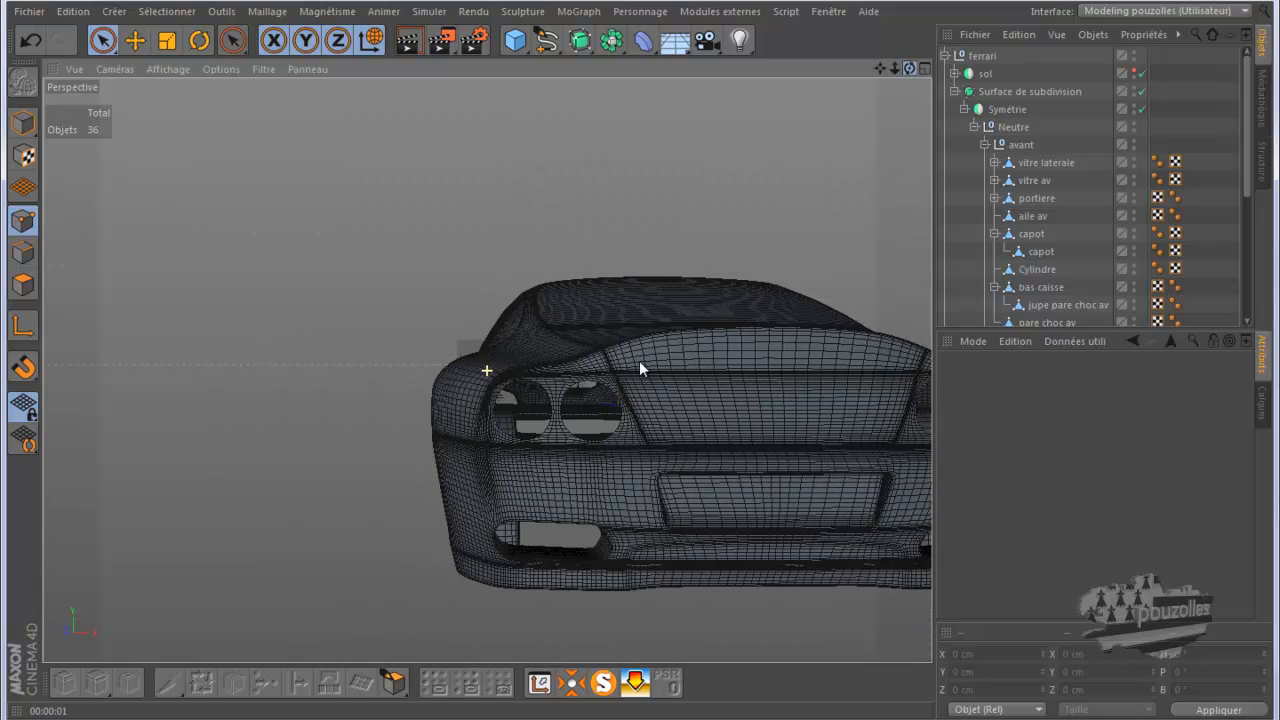
{"action": "key", "text": "h"}
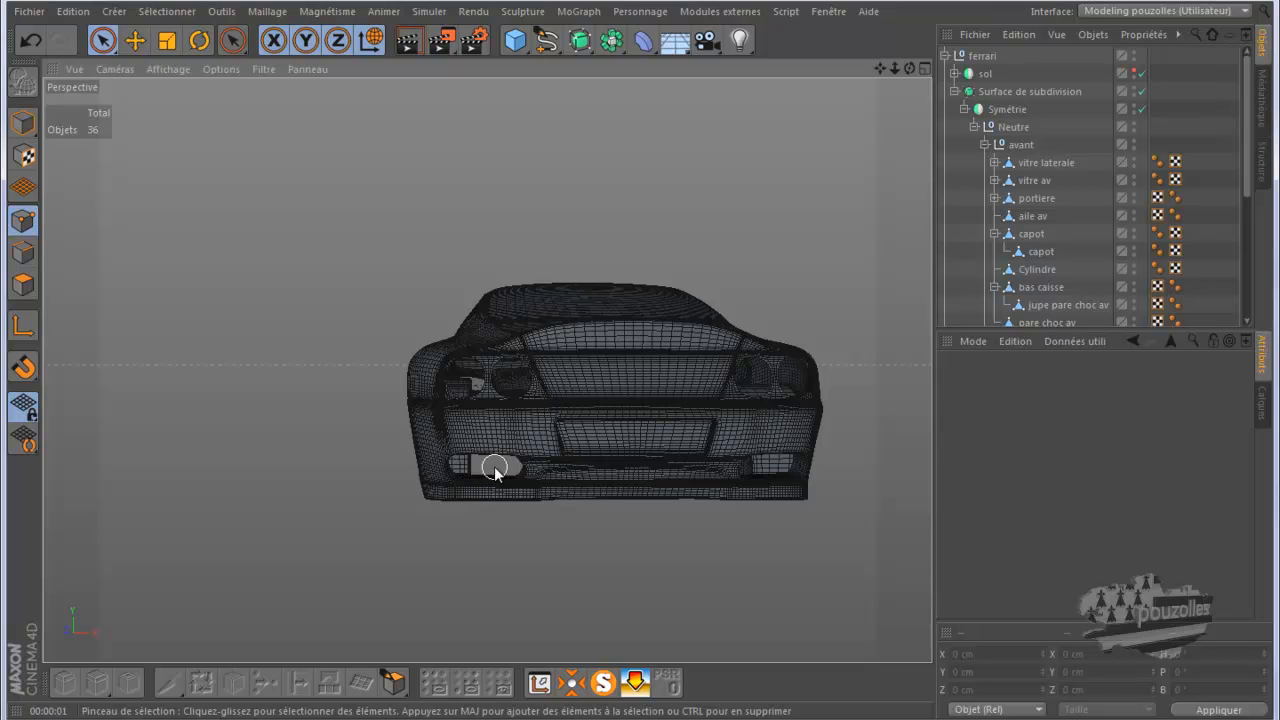
Open the reference photo Ferrari_550_Maranello_18, examine the exhaust area and whole rear of the car up close, and close the photo.
{"action": "left_click", "coordinate": [115, 718]}
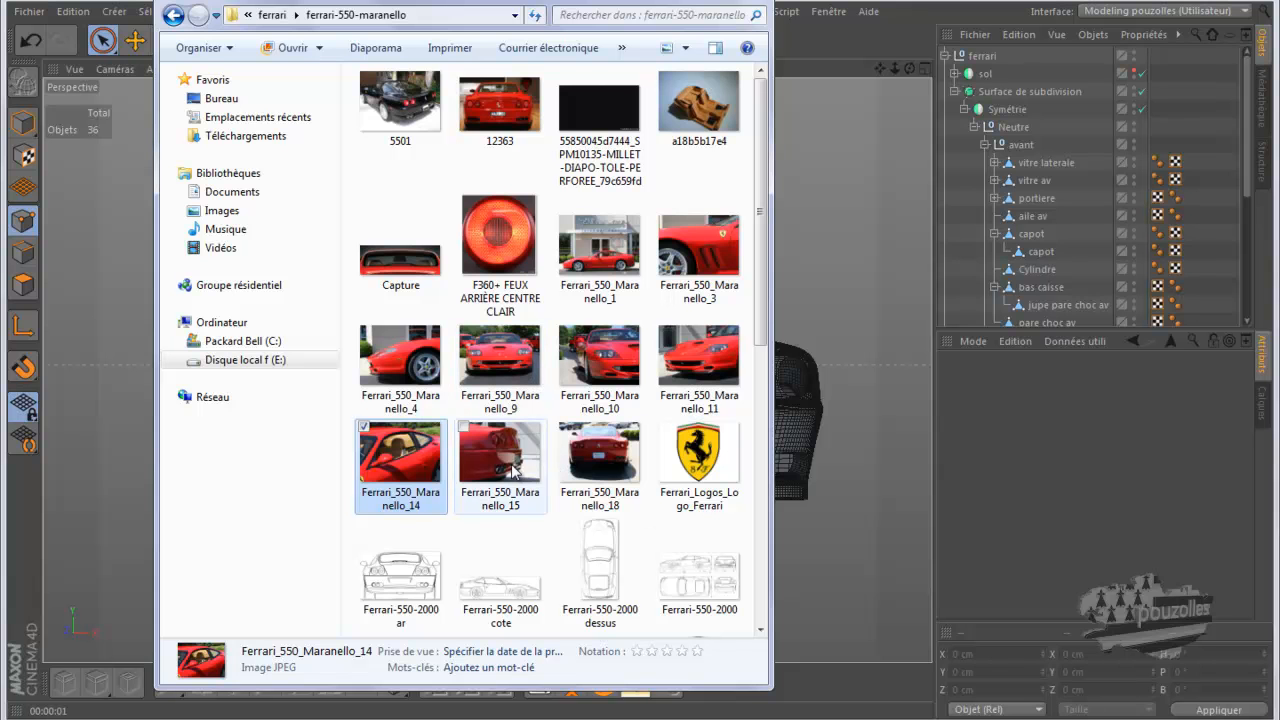
{"action": "left_click", "coordinate": [603, 465]}
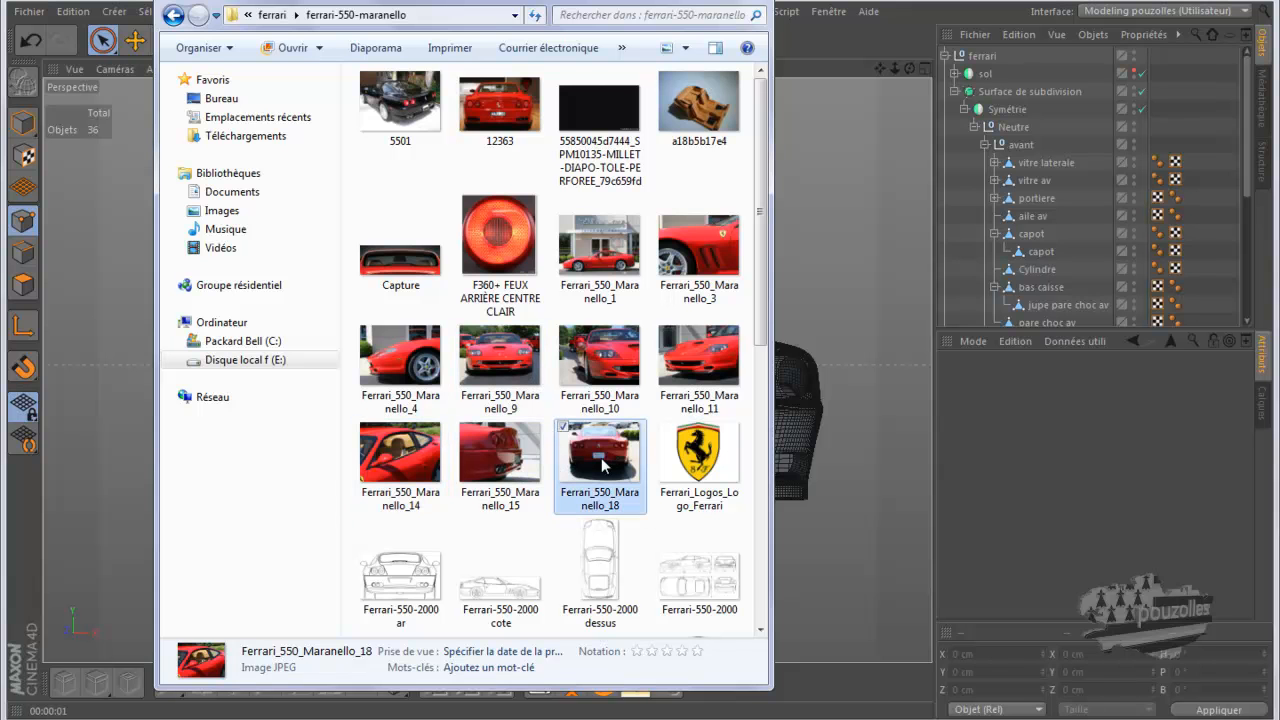
{"action": "scroll", "coordinate": [684, 436], "scroll_direction": "up", "scroll_amount": 2}
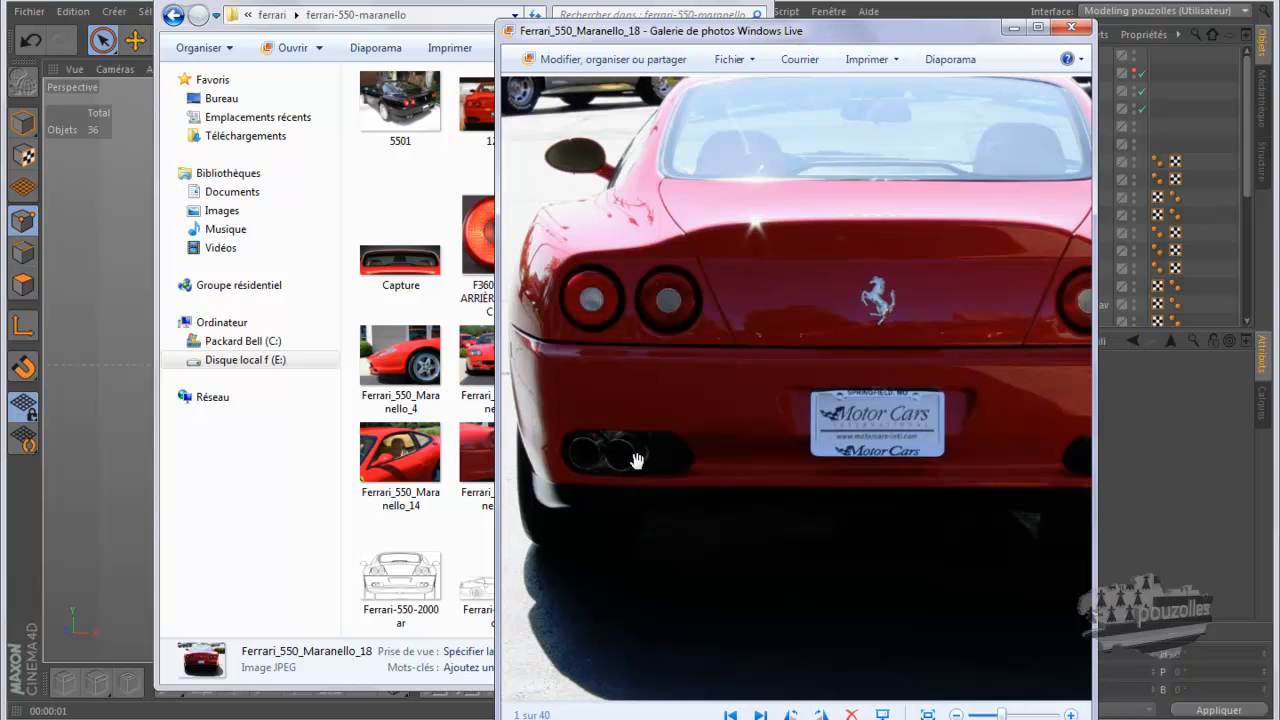
{"action": "scroll", "coordinate": [632, 458], "scroll_direction": "down", "scroll_amount": 3}
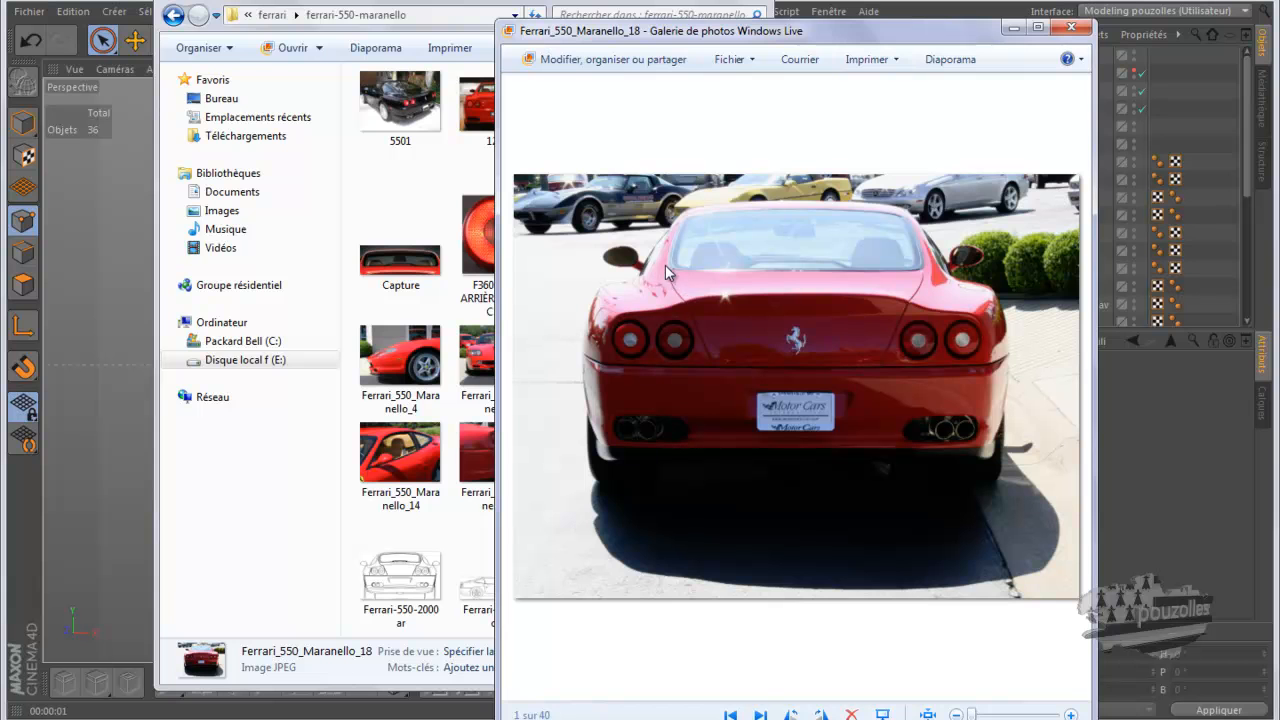
{"action": "left_click", "coordinate": [1070, 29]}
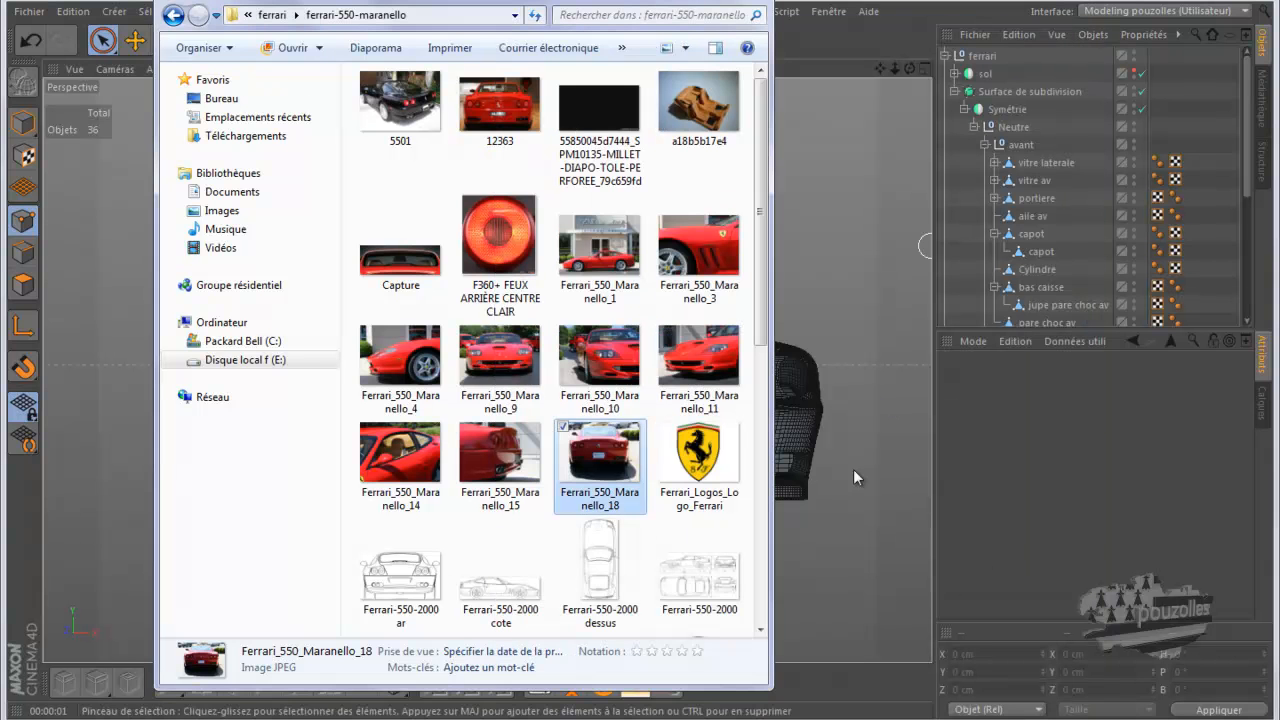
Examine reference photos Ferrari_550_Maranello_14 and 12363 for the rear roof and wing shapes, and close the photo windows and folder.
{"action": "mouse_move", "coordinate": [600, 717]}
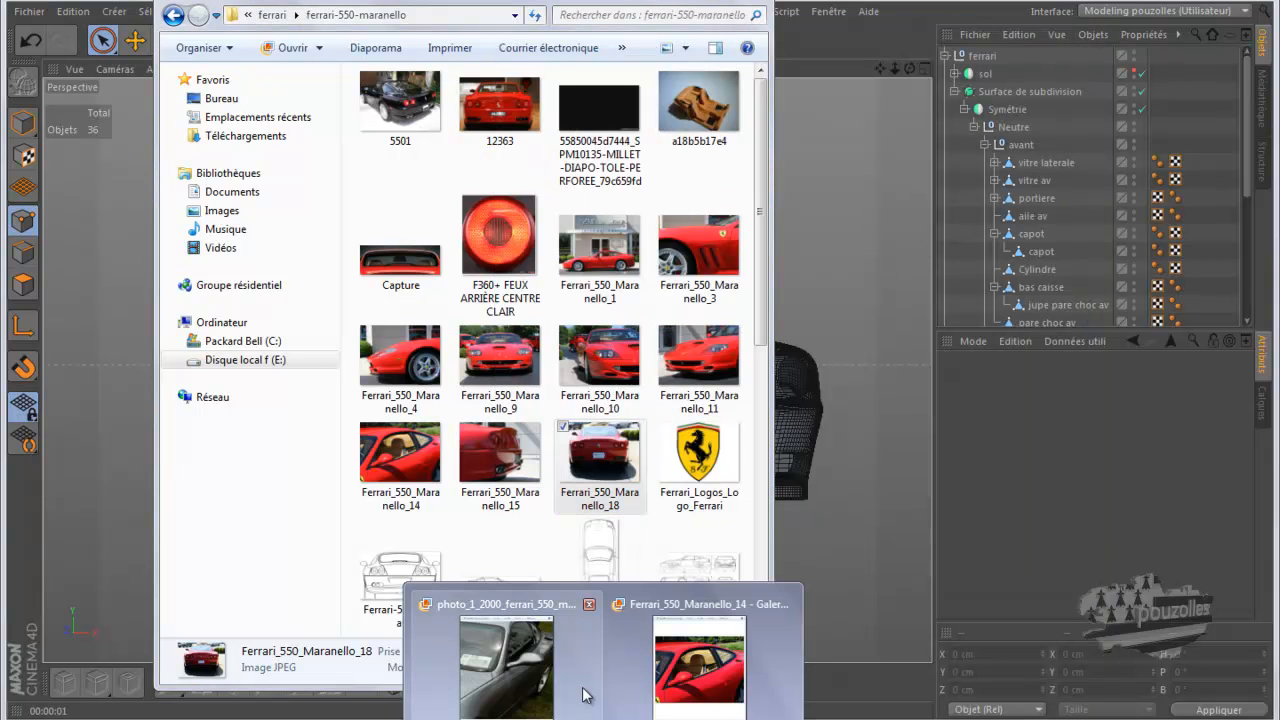
{"action": "left_click", "coordinate": [697, 674]}
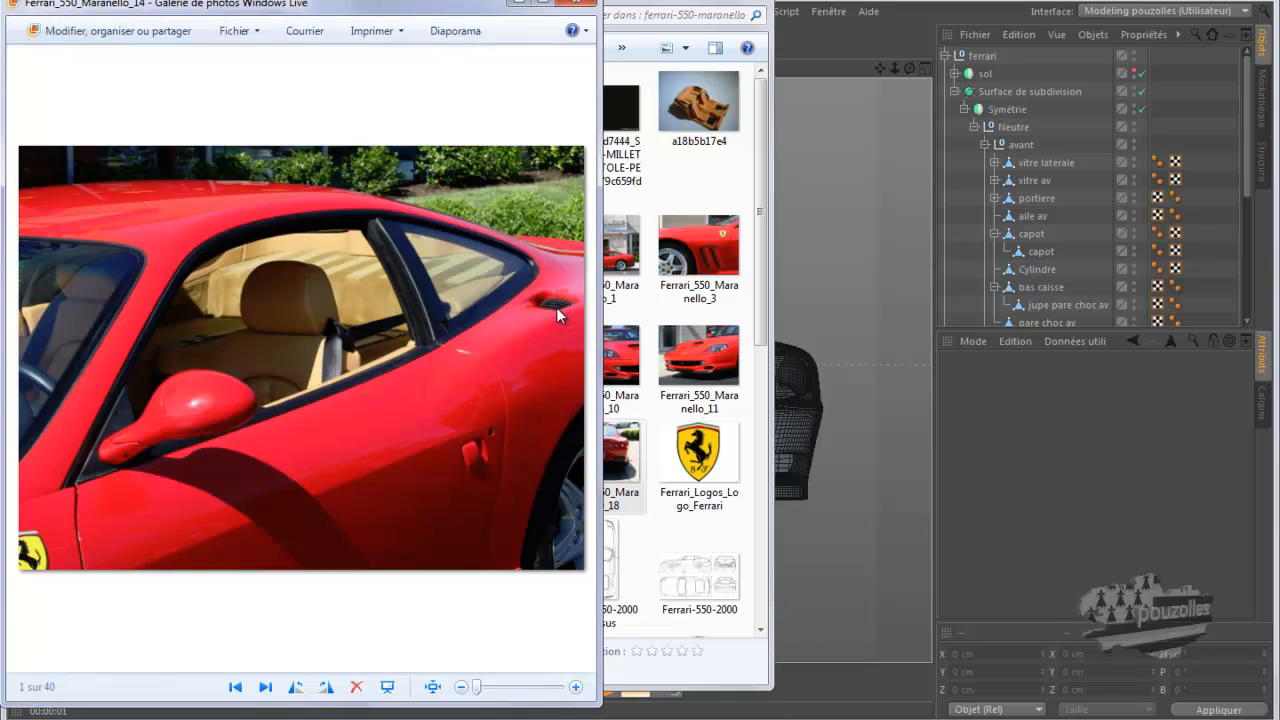
{"action": "left_click", "coordinate": [708, 456]}
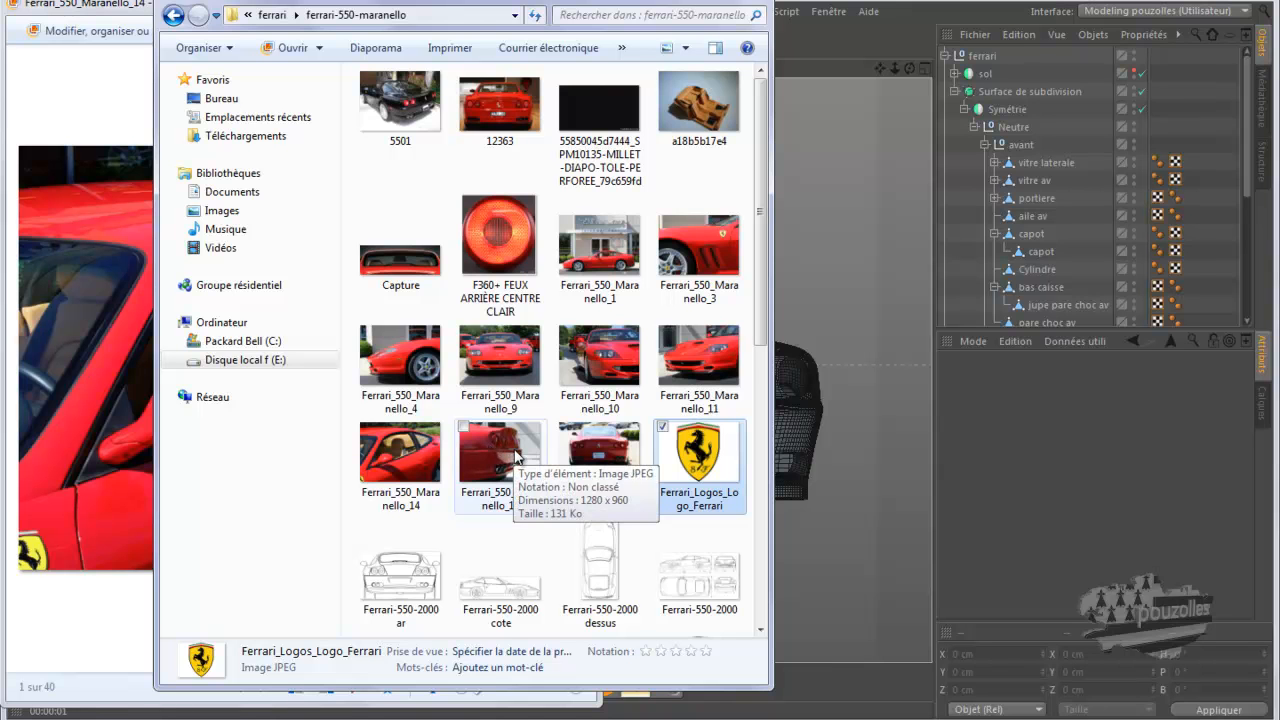
{"action": "double_click", "coordinate": [521, 128]}
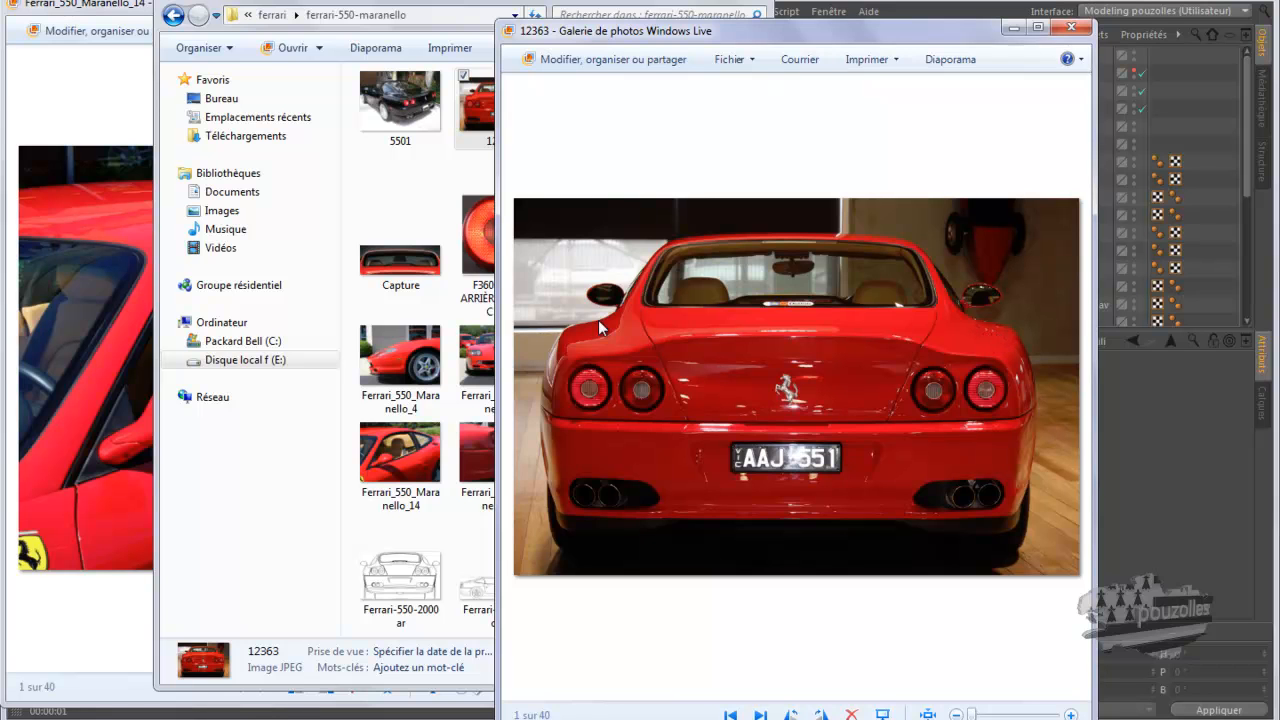
{"action": "left_click", "coordinate": [1071, 26]}
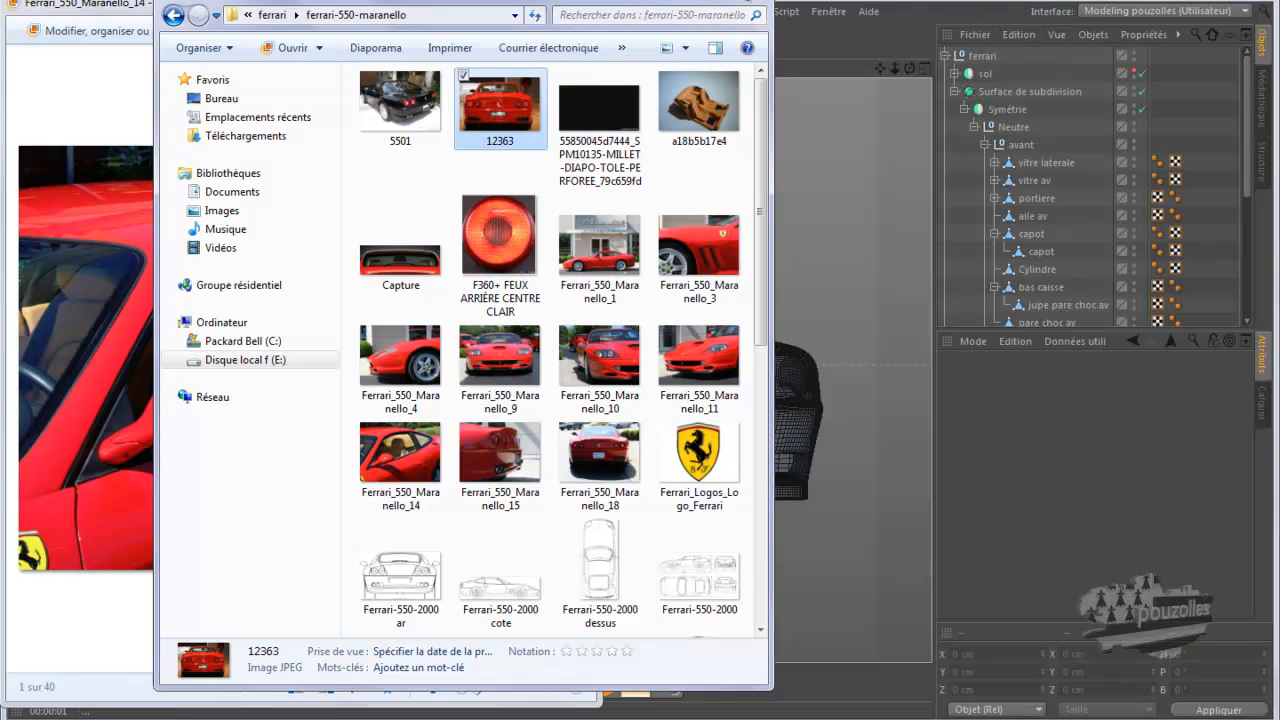
{"action": "left_click", "coordinate": [752, 1]}
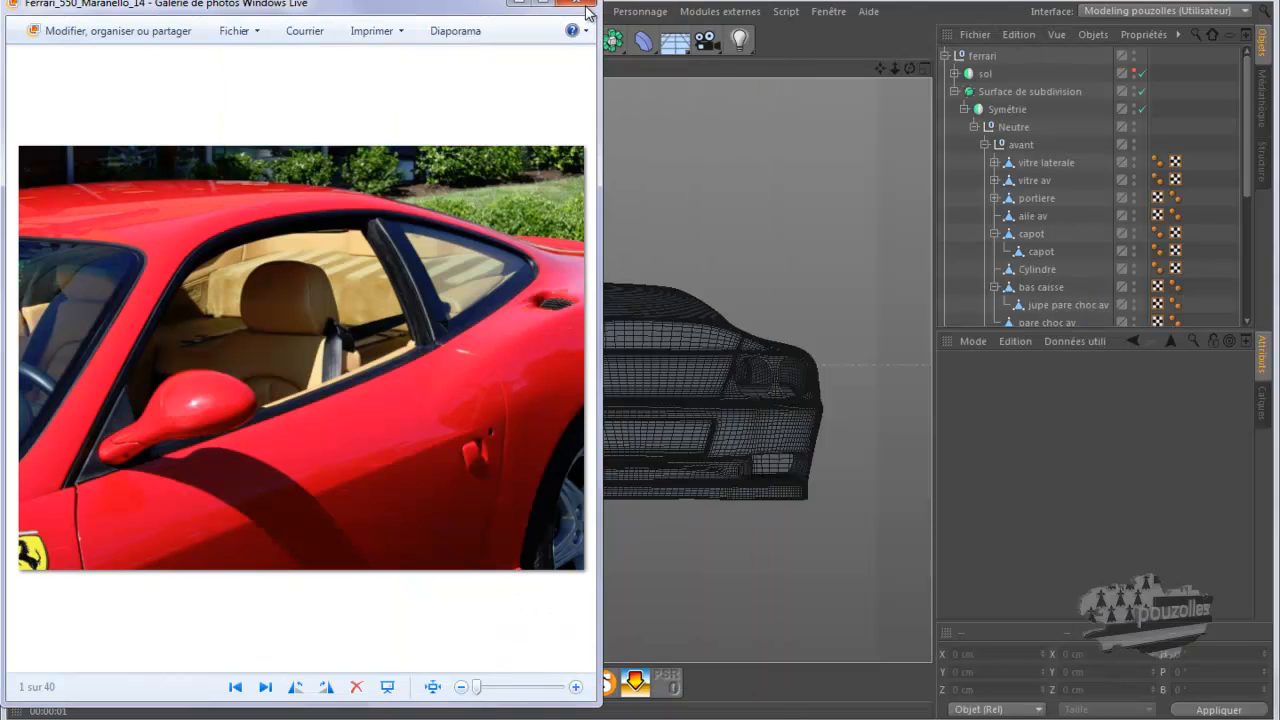
{"action": "left_click", "coordinate": [587, 5]}
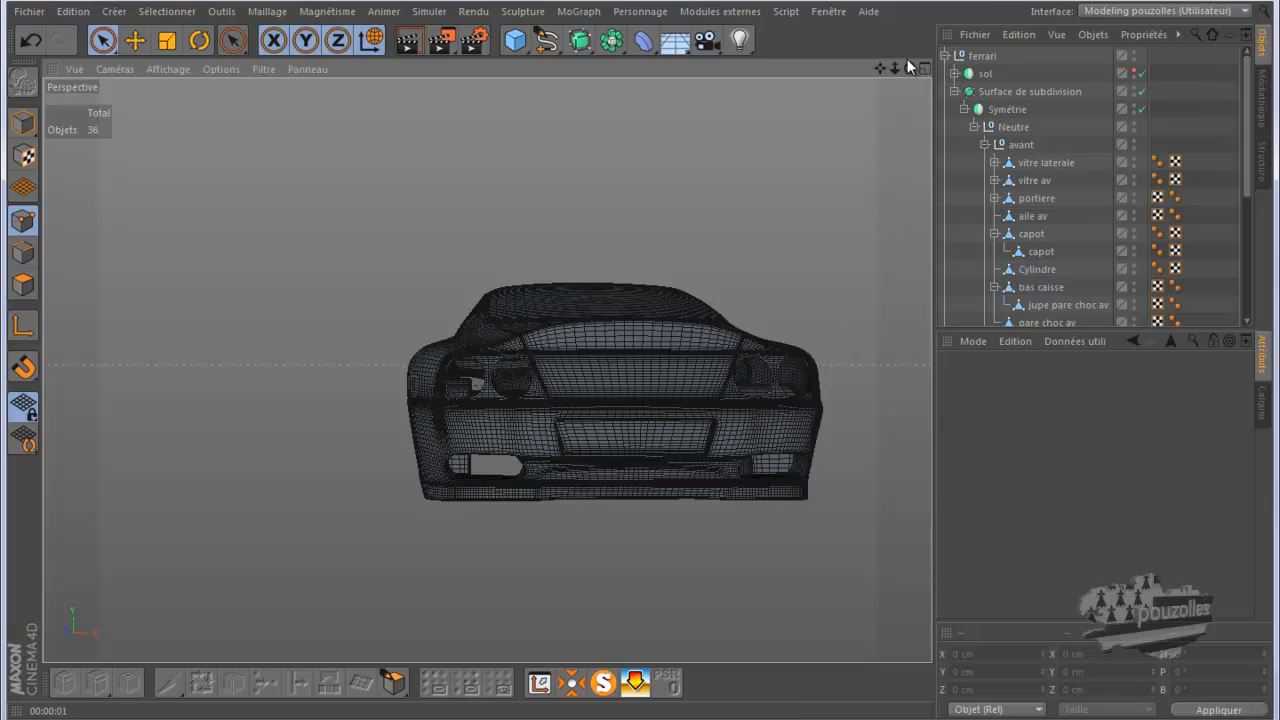
Preview the render of the whole car body from a front three-quarter view.
{"action": "mouse_move", "coordinate": [646, 371]}
{"action": "left_mouse_down", "text": "alt"}
{"action": "mouse_move", "coordinate": [661, 364]}
{"action": "mouse_move", "coordinate": [647, 351]}
{"action": "mouse_move", "coordinate": [686, 345]}
{"action": "mouse_move", "coordinate": [636, 365]}
{"action": "left_mouse_up", "text": "alt"}
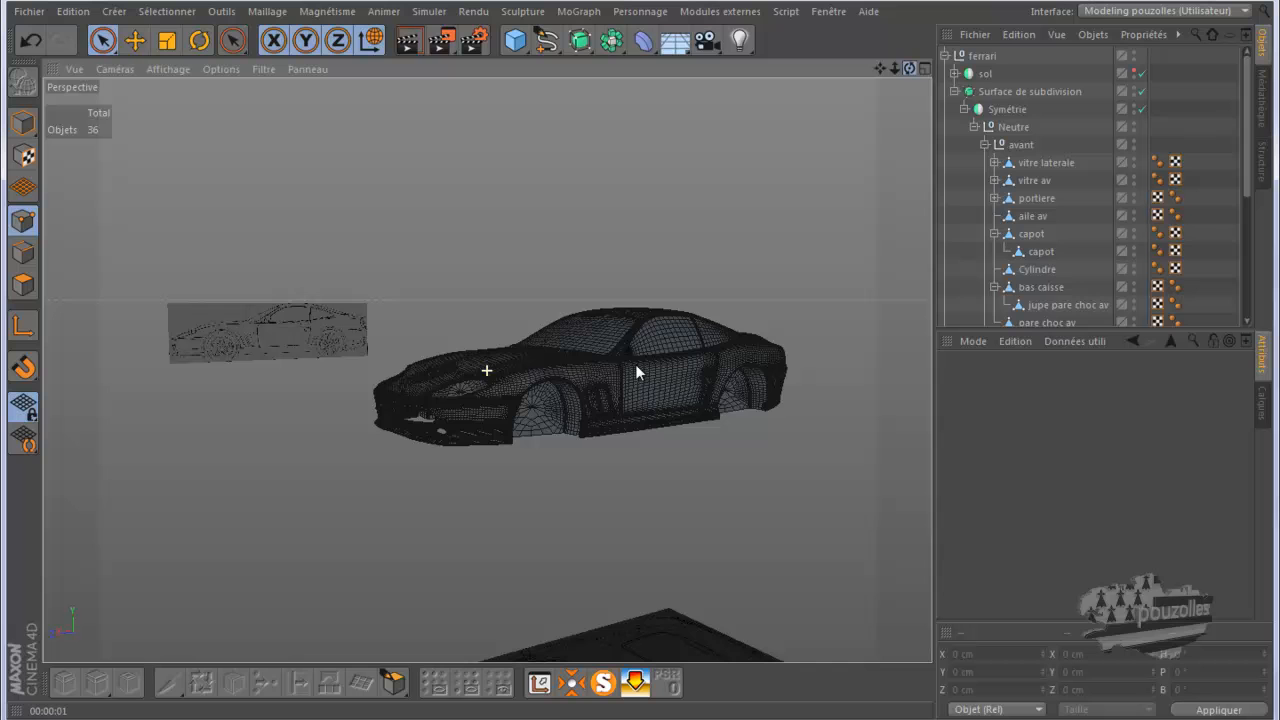
{"action": "left_click", "coordinate": [412, 48]}
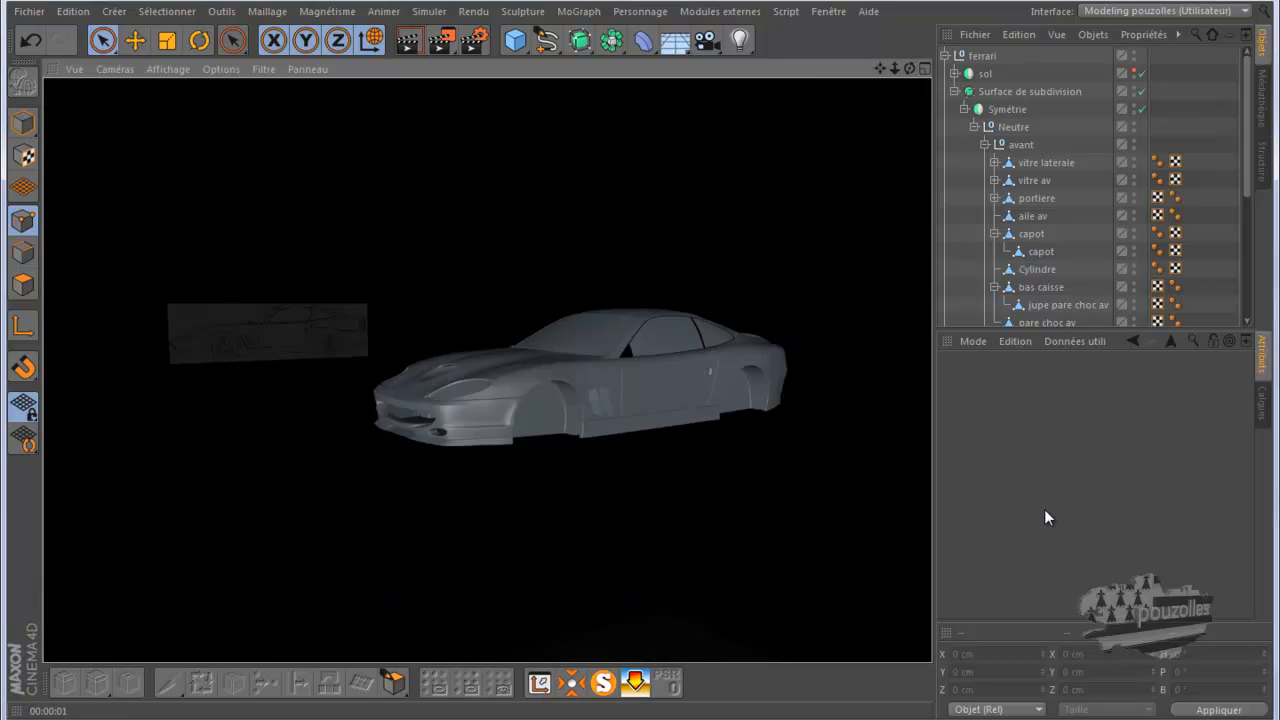
{"action": "left_click", "coordinate": [693, 322]}
Try to raise the aile ar points on the roof edge above the rear side window by about 1.74 cm along Y.
{"action": "scroll", "coordinate": [693, 323], "scroll_direction": "up", "scroll_amount": 5}
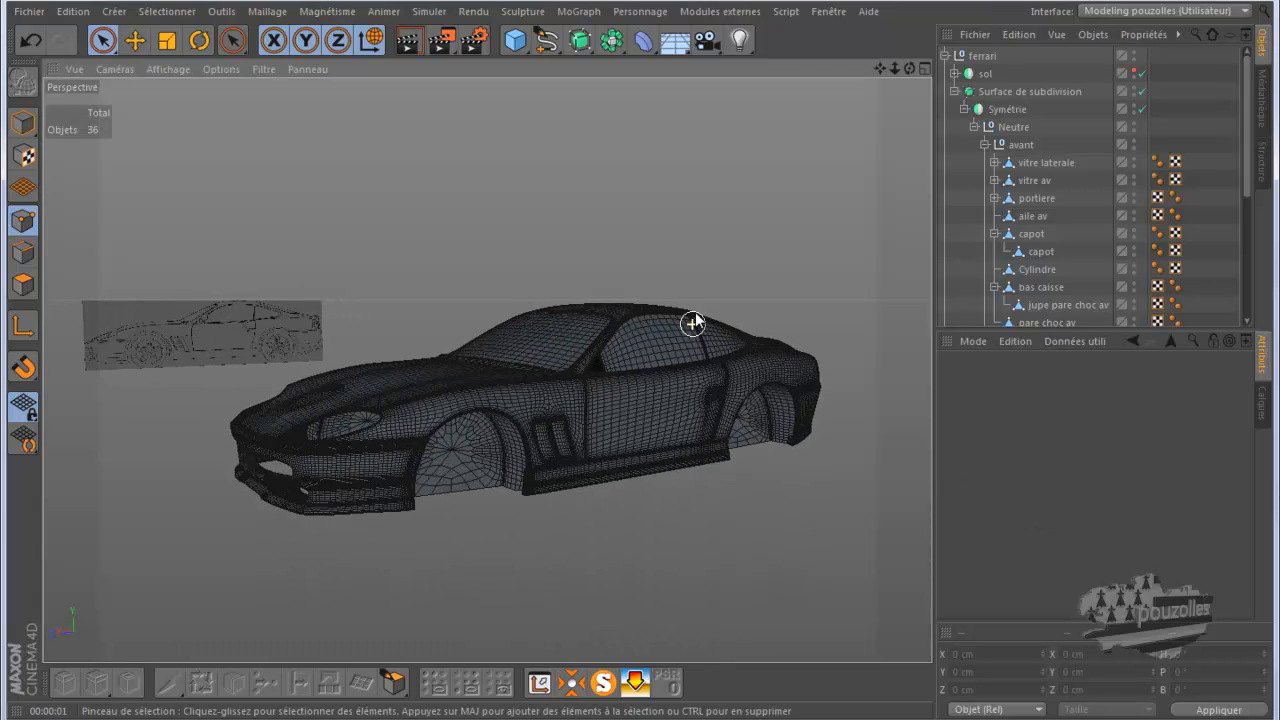
{"action": "scroll", "coordinate": [693, 323], "scroll_direction": "up", "scroll_amount": 6}
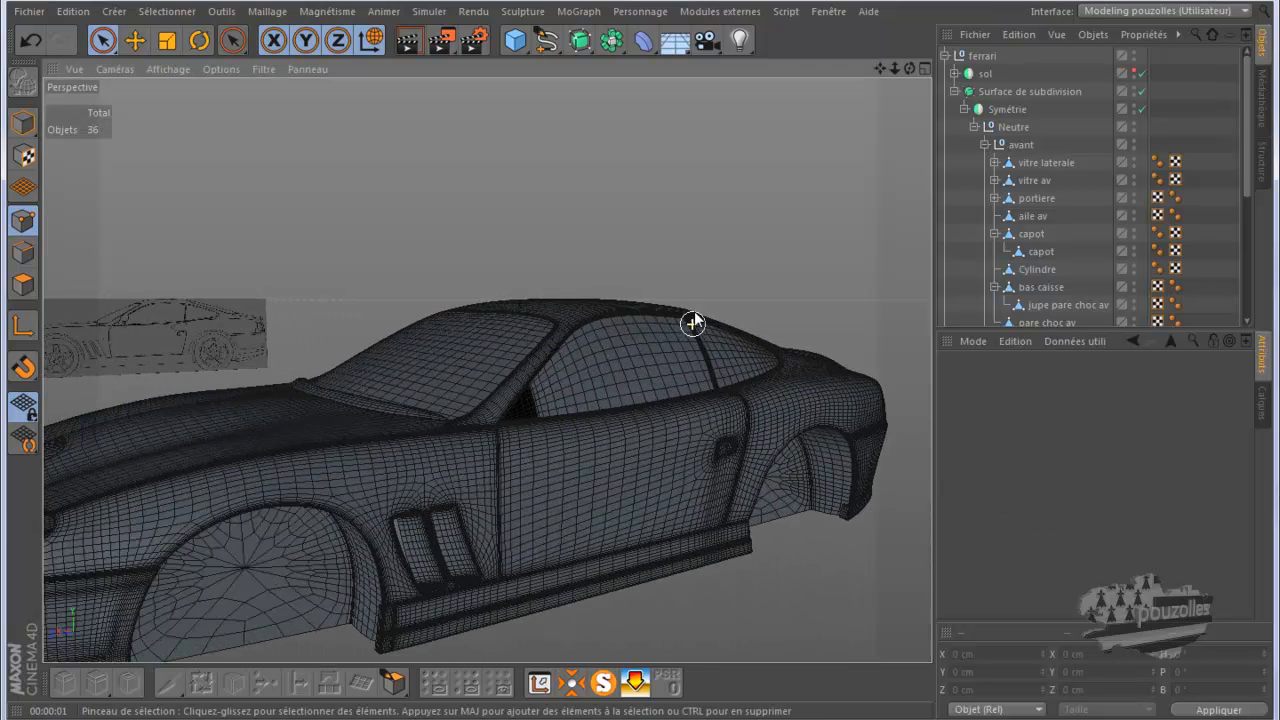
{"action": "scroll", "coordinate": [693, 322], "scroll_direction": "up", "scroll_amount": 3}
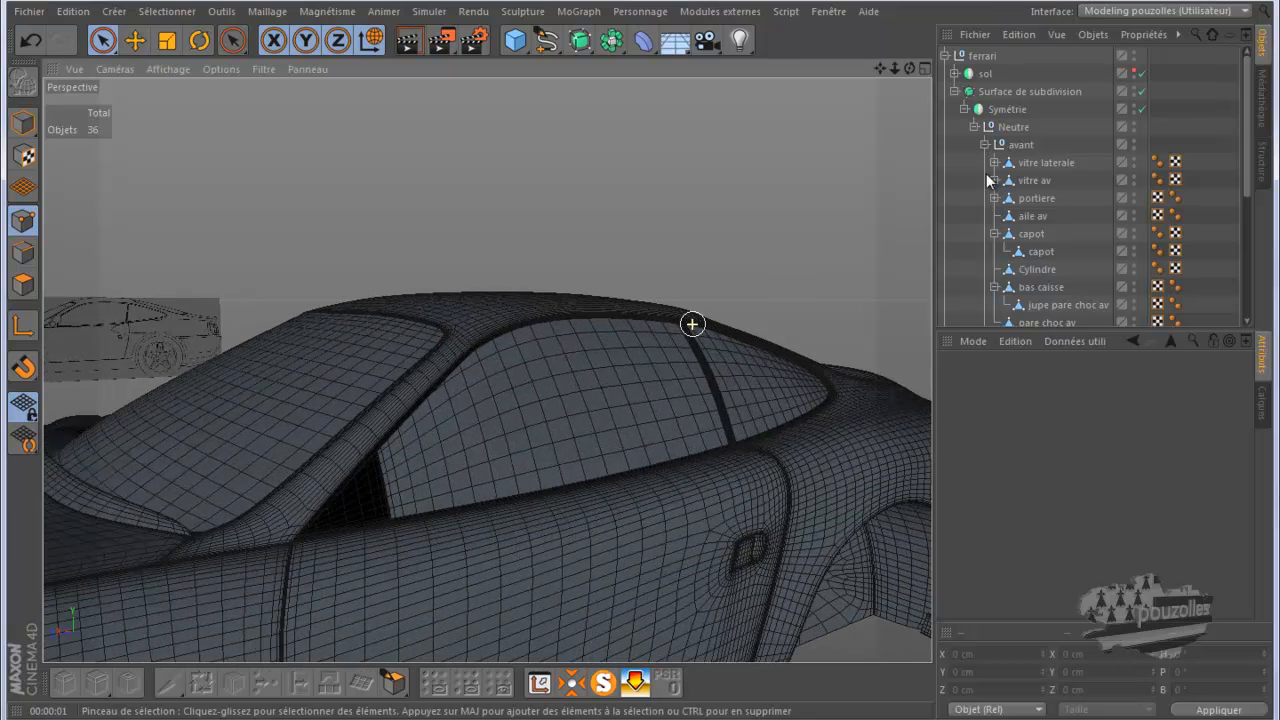
{"action": "scroll", "coordinate": [1036, 281], "scroll_direction": "down", "scroll_amount": 3}
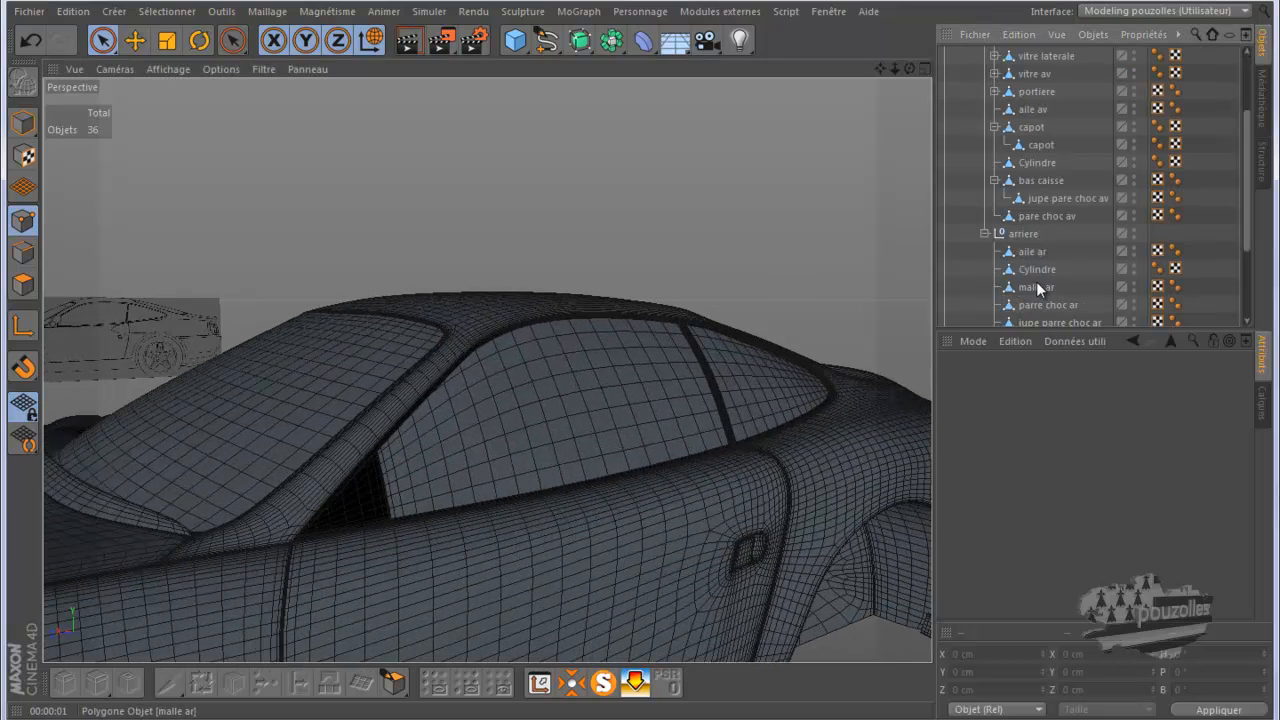
{"action": "left_click", "coordinate": [1035, 254]}
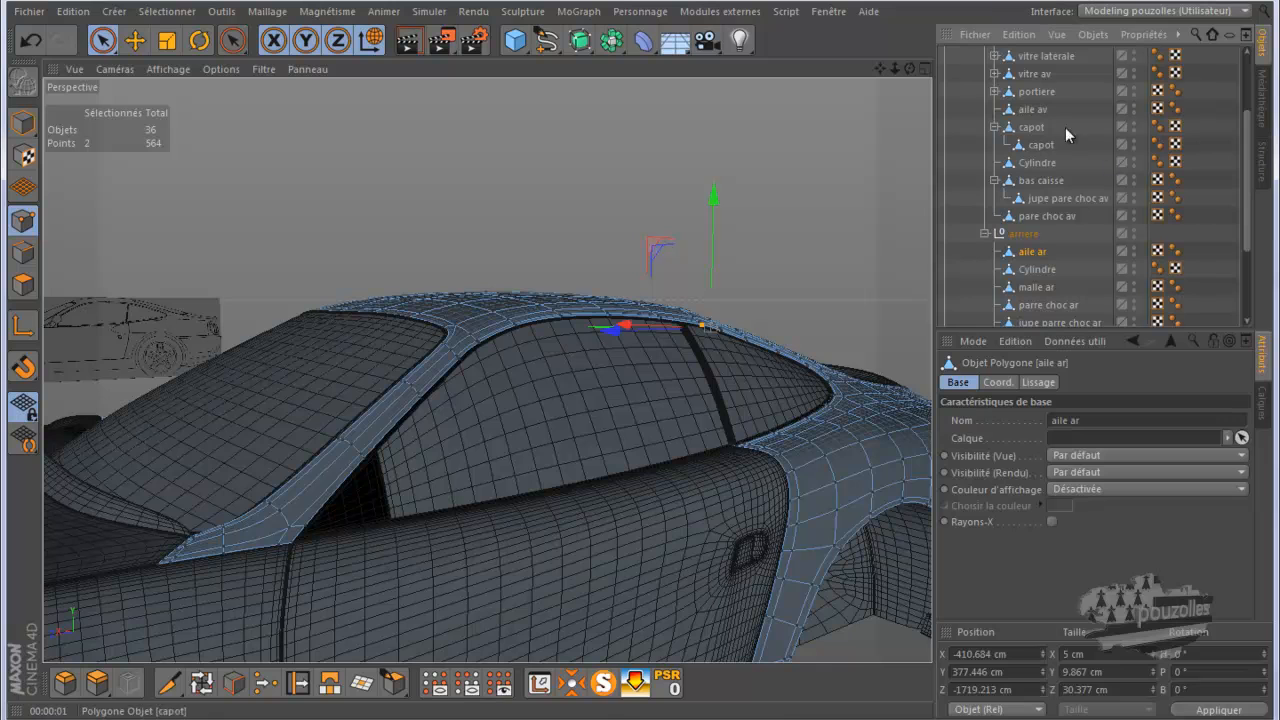
{"action": "scroll", "coordinate": [753, 360], "scroll_direction": "up", "scroll_amount": 5}
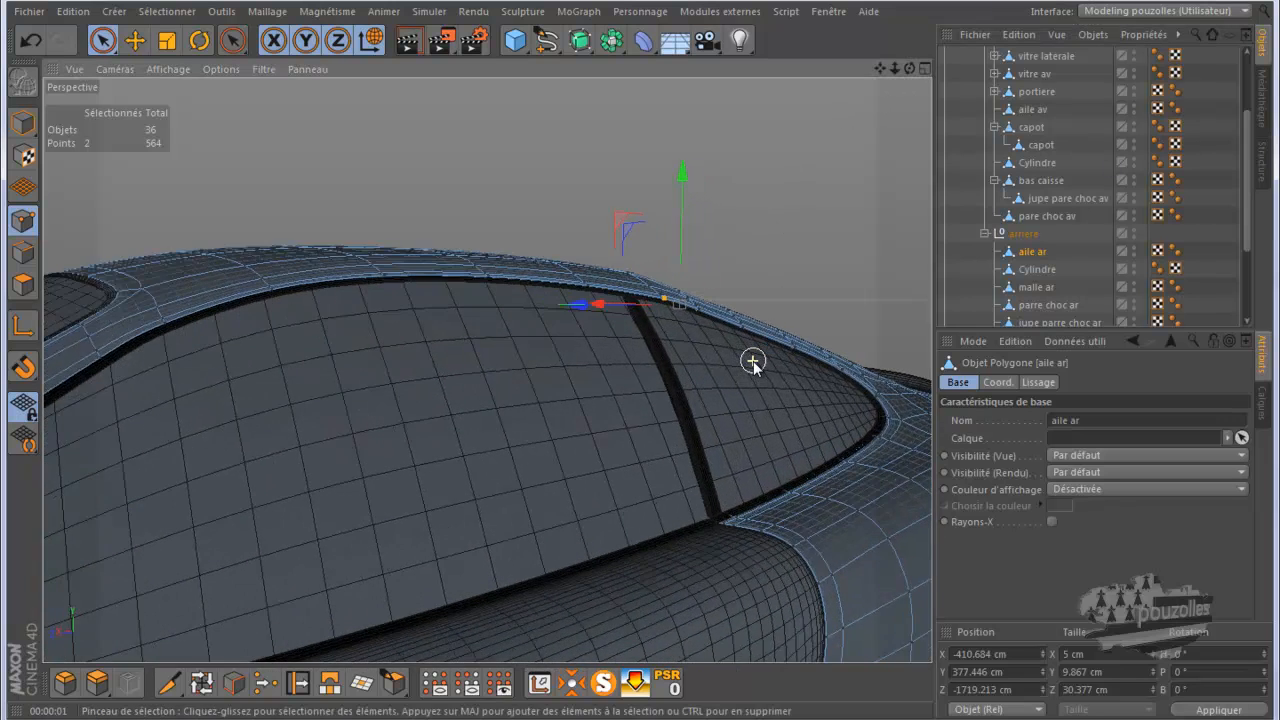
{"action": "scroll", "coordinate": [753, 360], "scroll_direction": "up", "scroll_amount": 1}
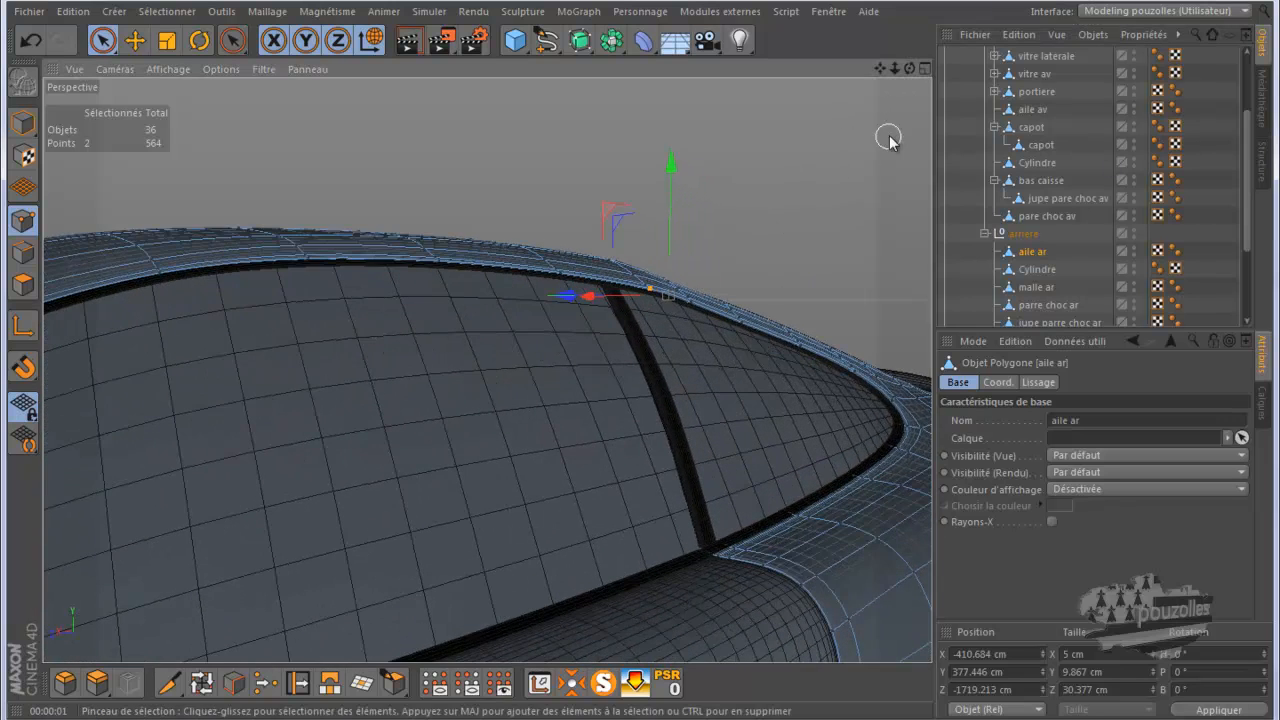
{"action": "left_click_drag", "start_coordinate": [637, 361], "coordinate": [640, 360]}
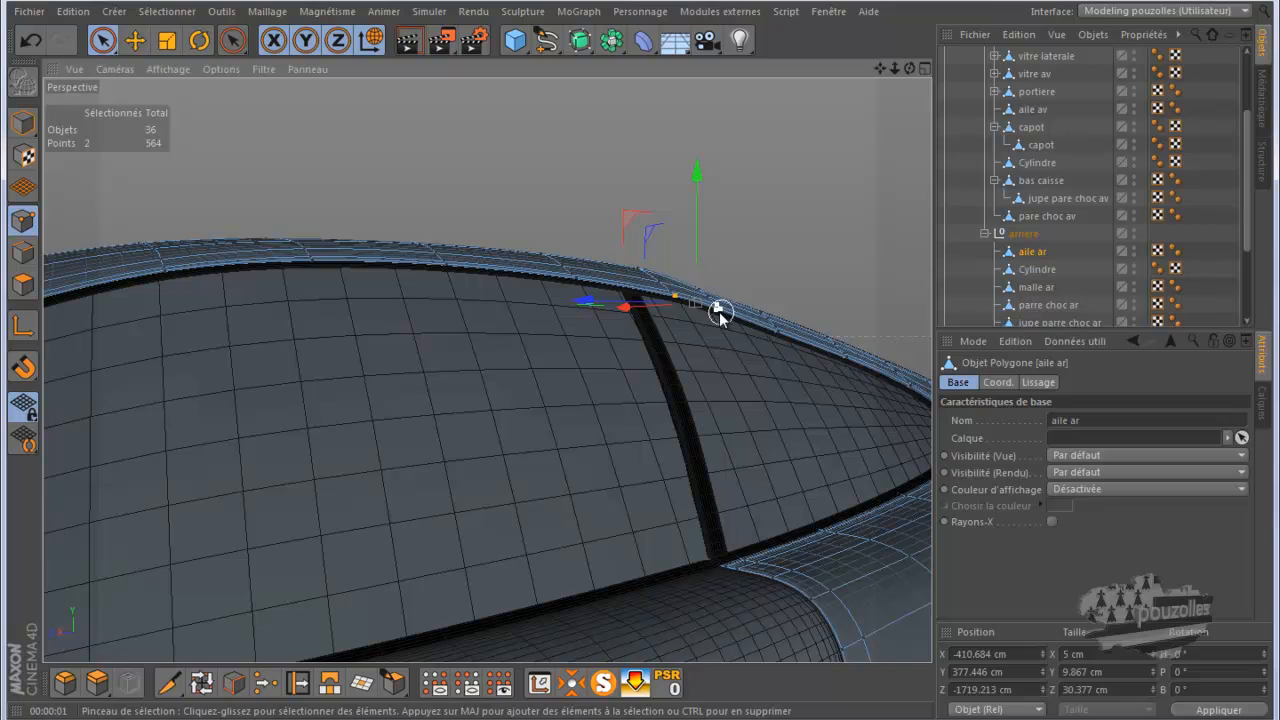
{"action": "left_click_drag", "start_coordinate": [714, 304], "coordinate": [697, 286], "text": "shift"}
{"action": "left_click_drag", "start_coordinate": [705, 211], "coordinate": [705, 208]}
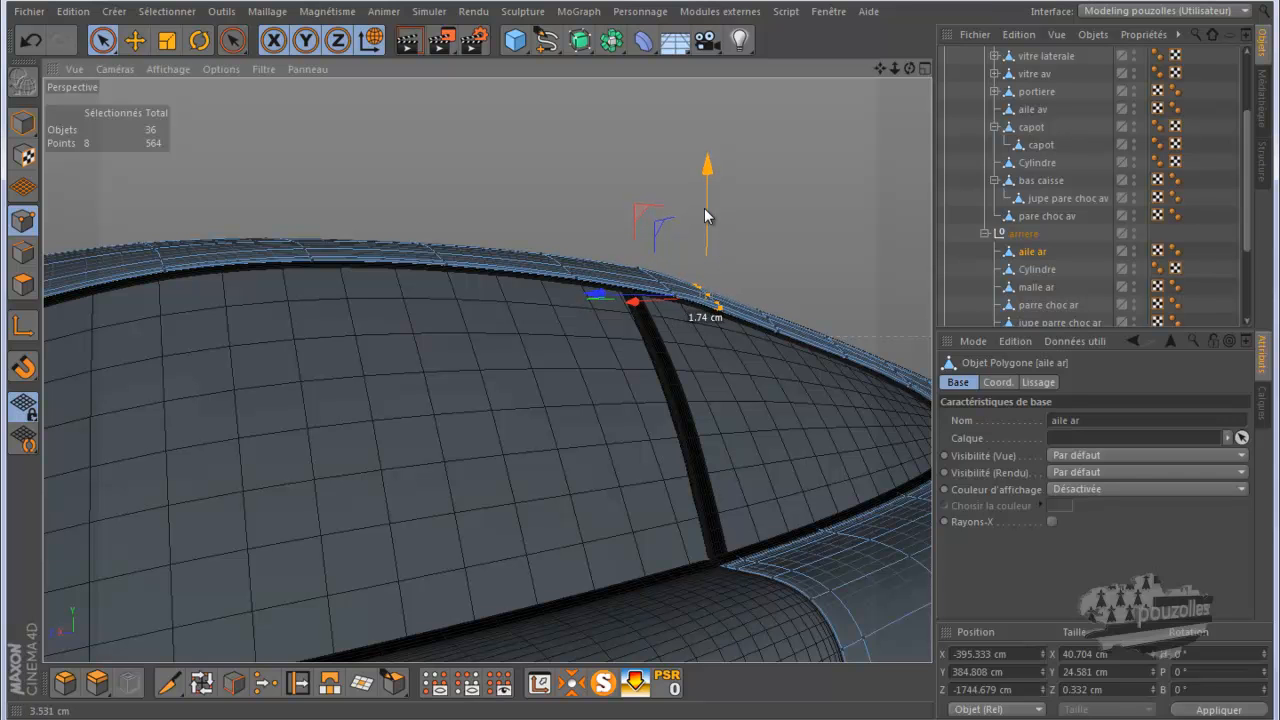
{"action": "left_click_drag", "start_coordinate": [704, 208], "coordinate": [704, 210]}
Undo the vertical move of the aile ar roof edge points and clear the point selection.
{"action": "left_click", "coordinate": [30, 40]}
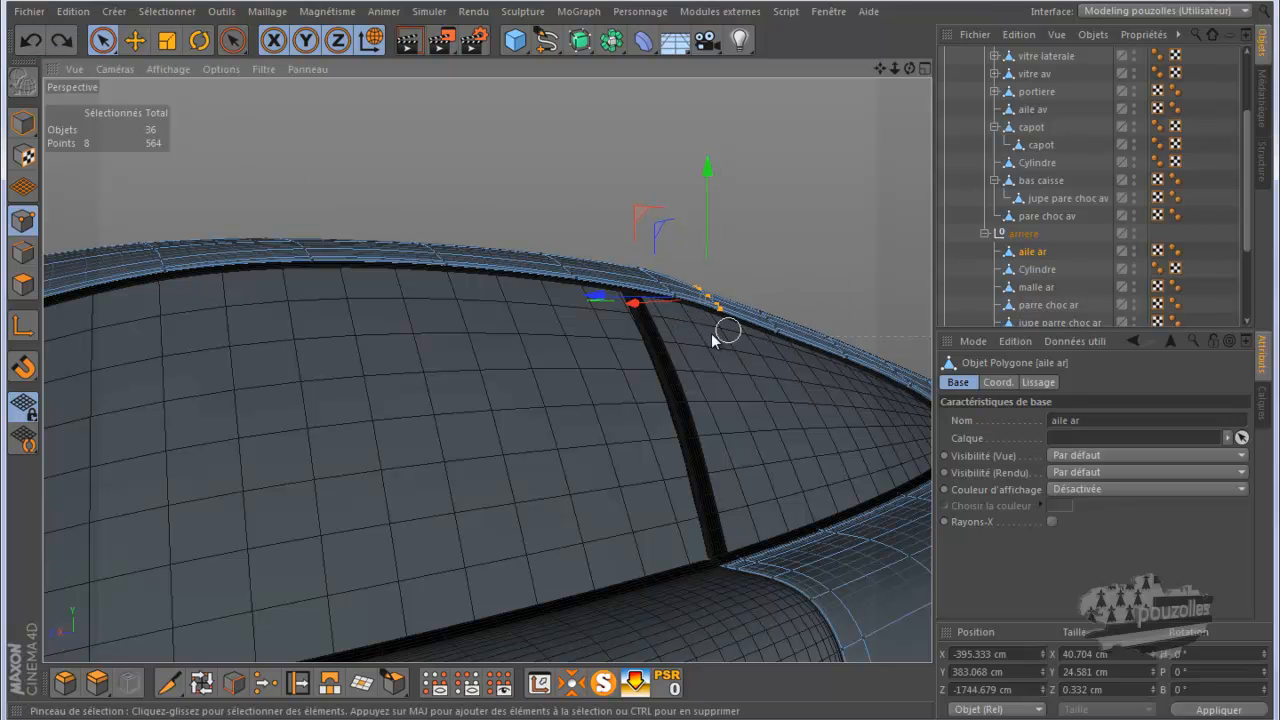
{"action": "left_click_drag", "start_coordinate": [716, 340], "coordinate": [536, 125], "text": "alt"}
{"action": "left_click", "coordinate": [532, 128]}
{"action": "left_click_drag", "start_coordinate": [725, 179], "coordinate": [731, 453], "text": "alt"}
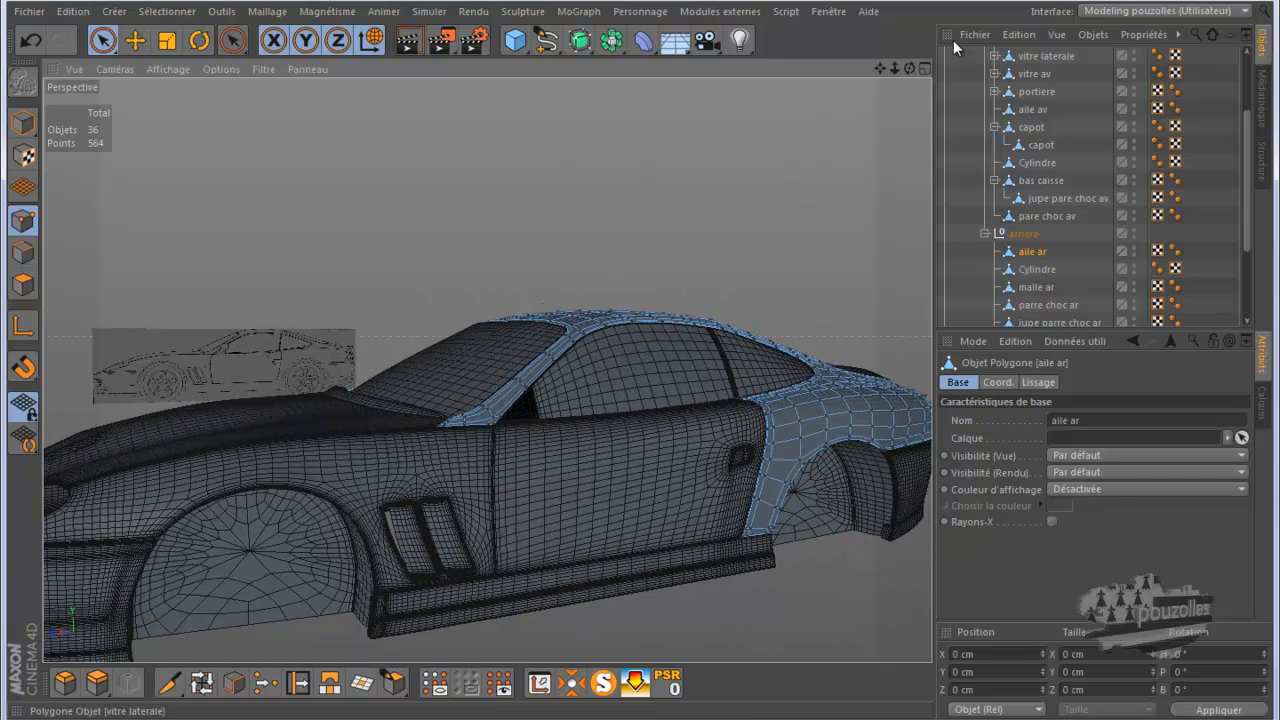
Apply the red Mat material to the aile ar object and close the material manager.
{"action": "left_click", "coordinate": [829, 12]}
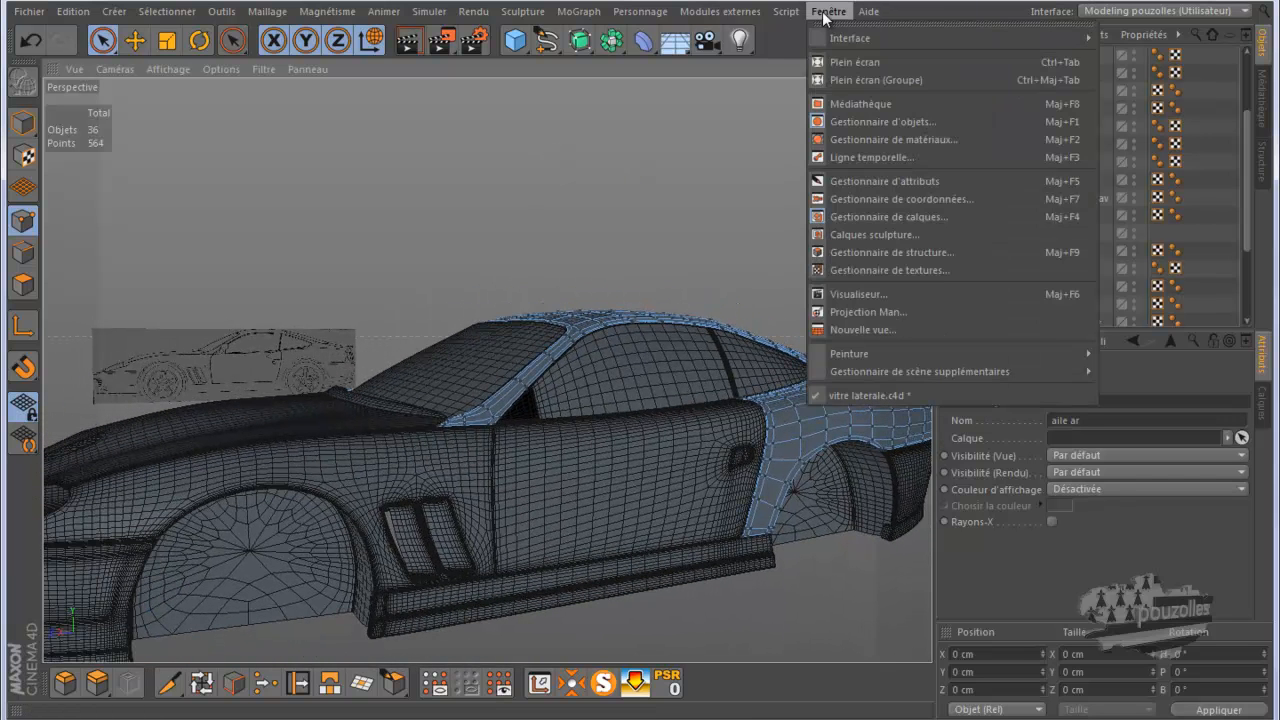
{"action": "left_click", "coordinate": [859, 139]}
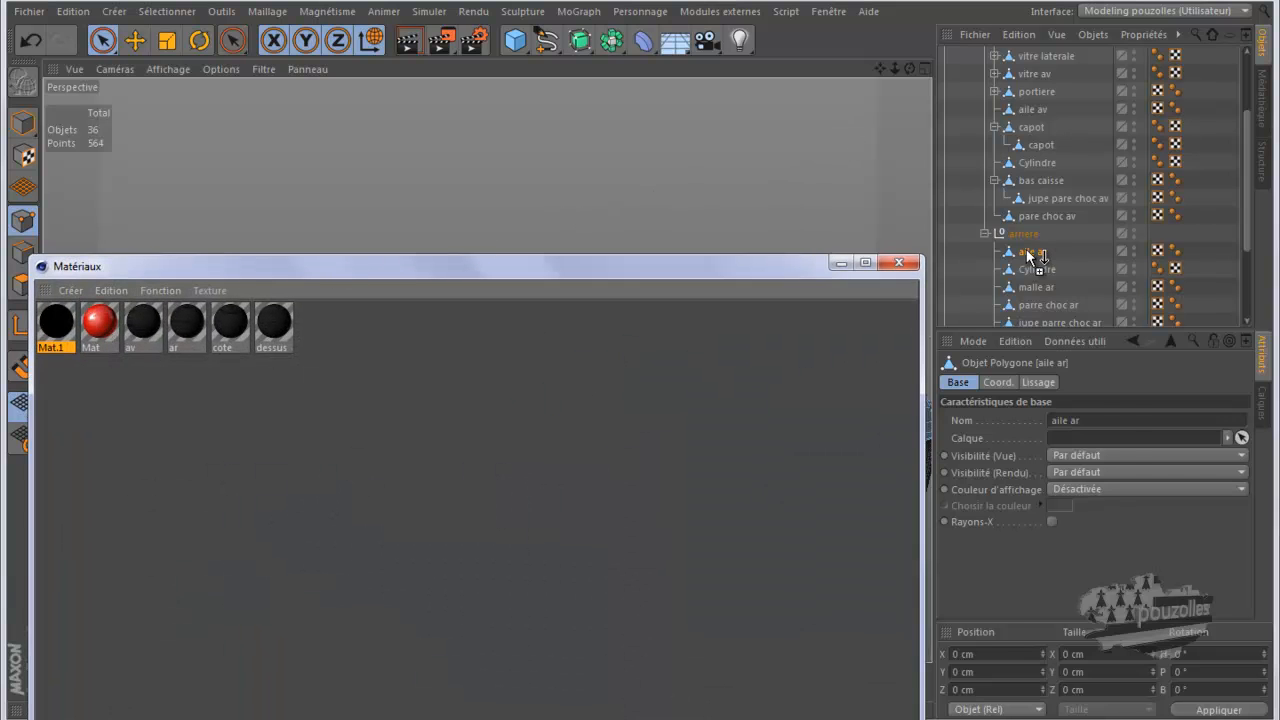
{"action": "left_click_drag", "start_coordinate": [1026, 250], "coordinate": [1030, 251]}
{"action": "left_click", "coordinate": [899, 262]}
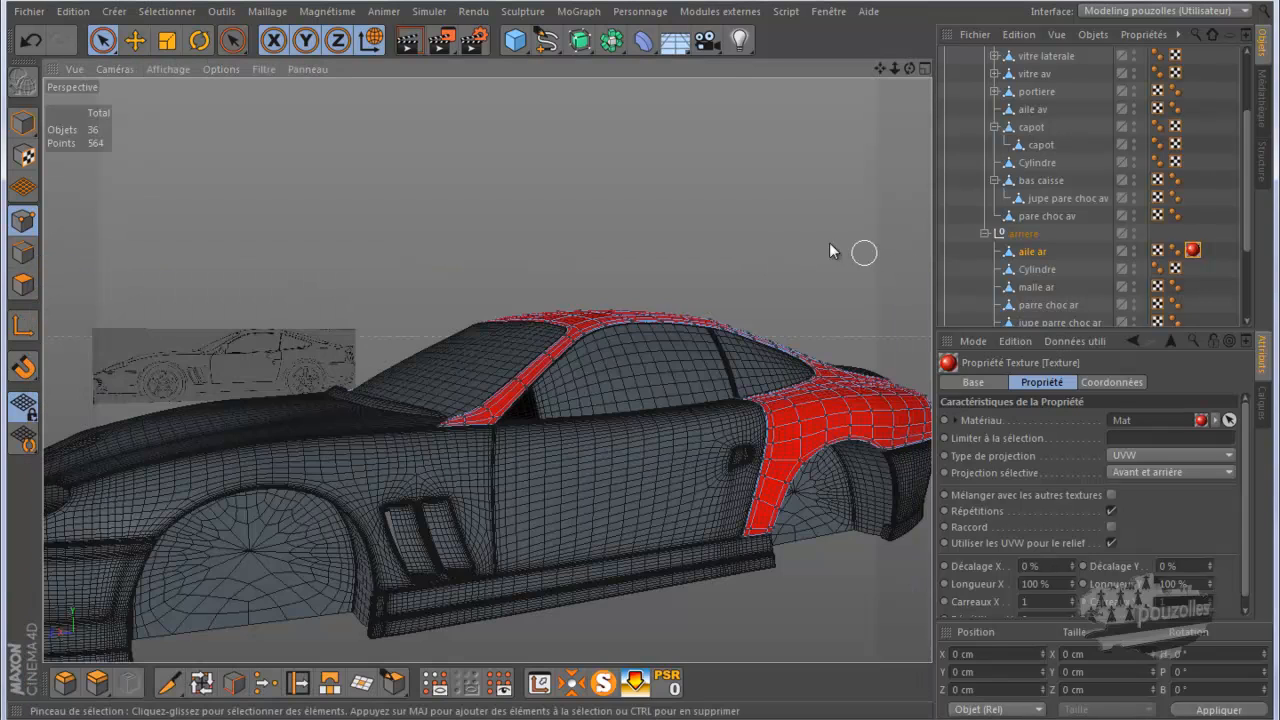
Preview the render of the whole car with the red aile ar from a higher front three-quarter view.
{"action": "left_click_drag", "start_coordinate": [735, 218], "coordinate": [669, 236], "text": "alt"}
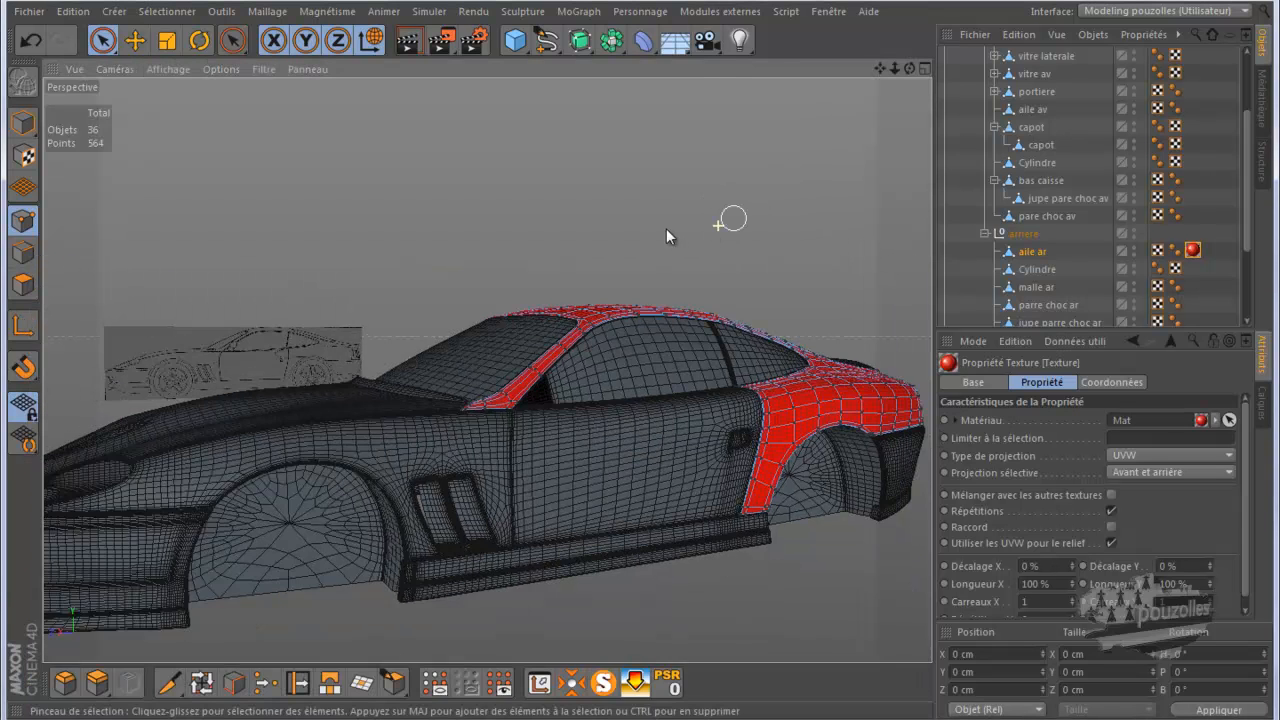
{"action": "scroll", "coordinate": [671, 232], "scroll_direction": "down", "scroll_amount": 5}
{"action": "left_click_drag", "start_coordinate": [910, 67], "coordinate": [640, 361]}
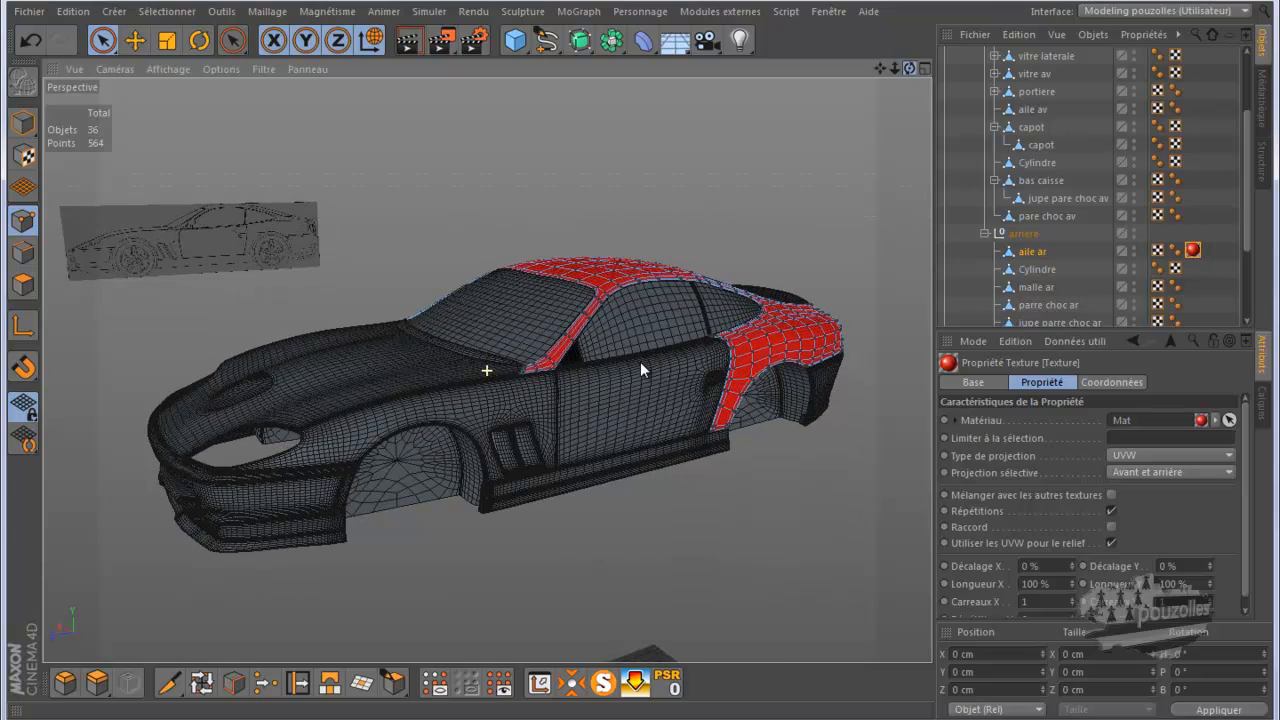
{"action": "left_click", "coordinate": [407, 41]}
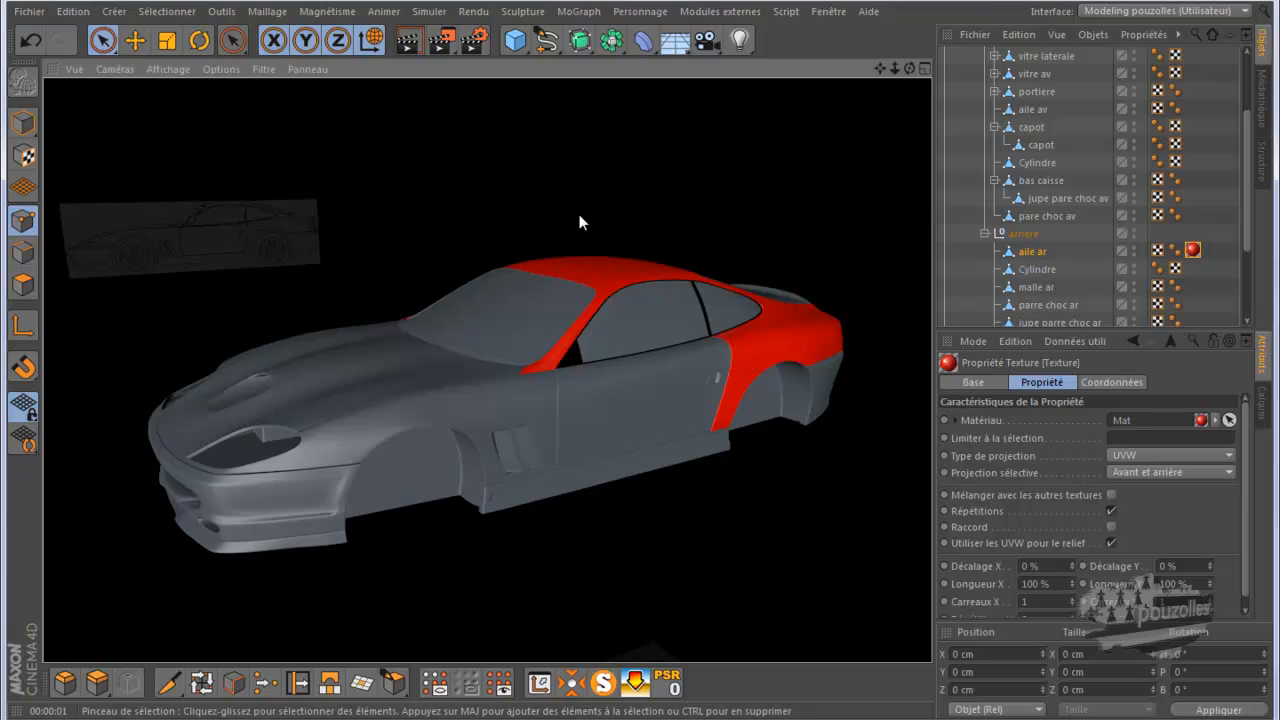
Remove the red Mat texture from the aile ar object.
{"action": "left_click", "coordinate": [1034, 253]}
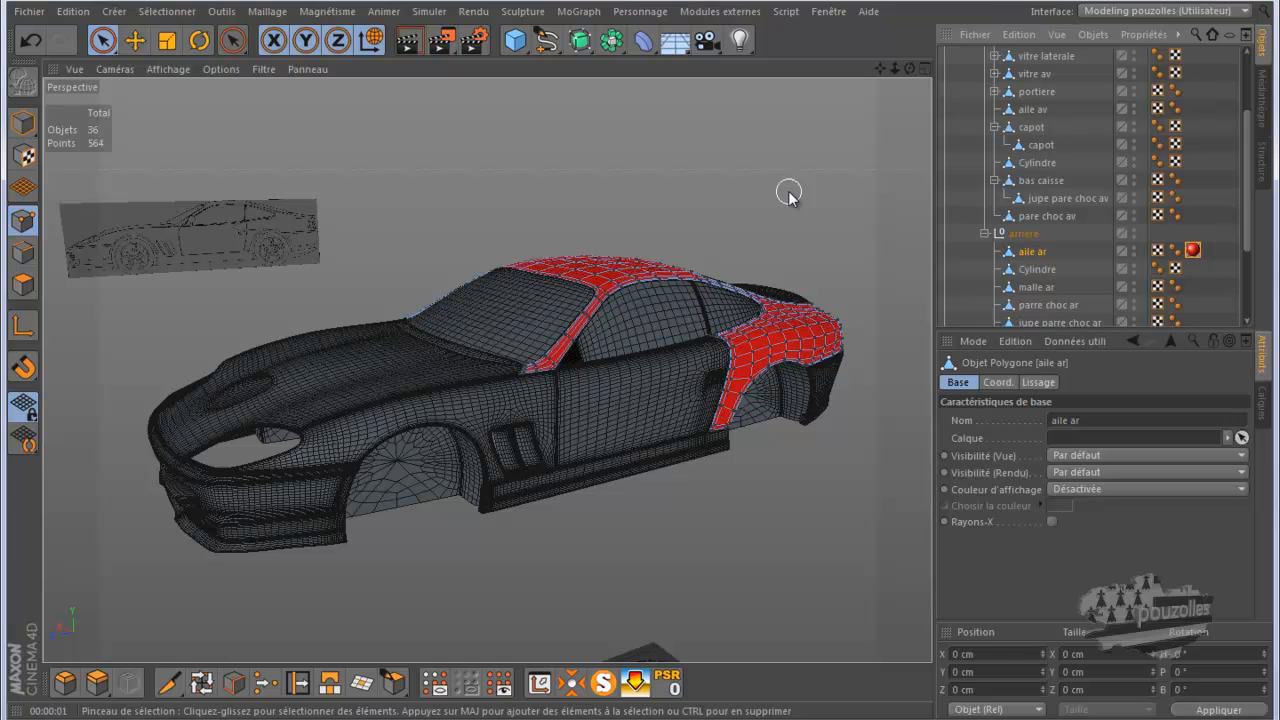
{"action": "left_click", "coordinate": [1192, 250]}
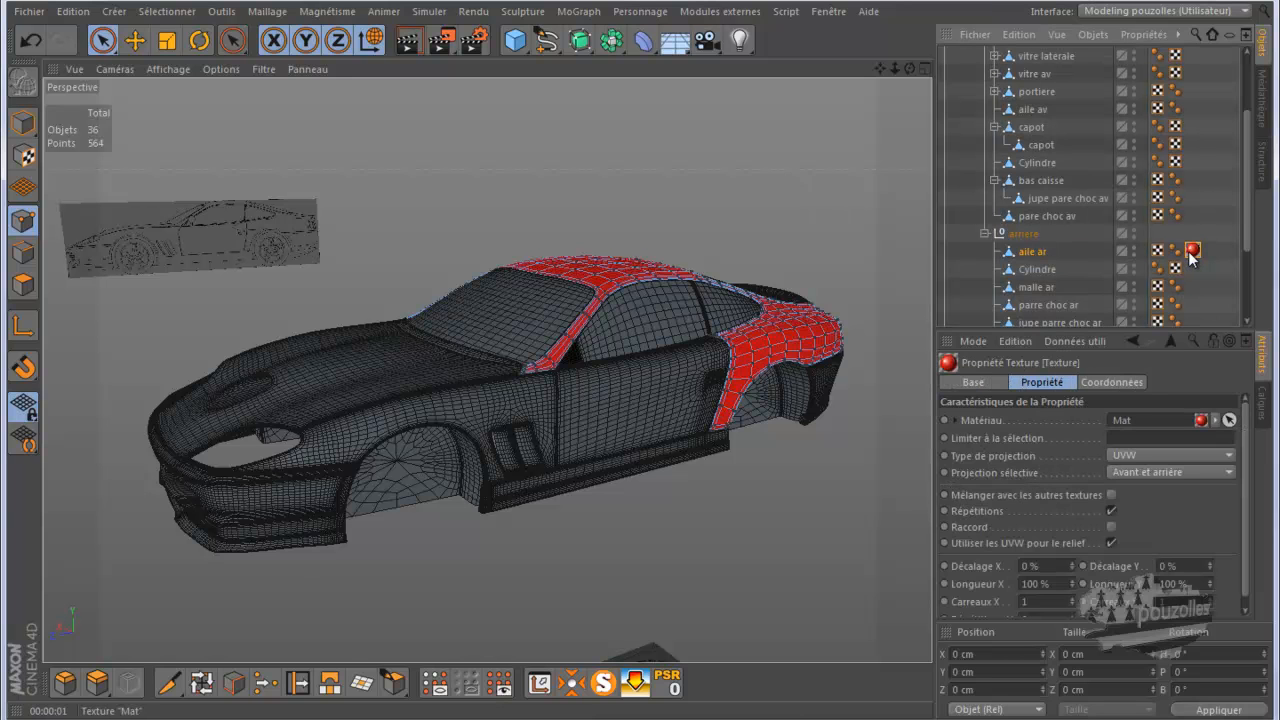
{"action": "key", "text": "Delete"}
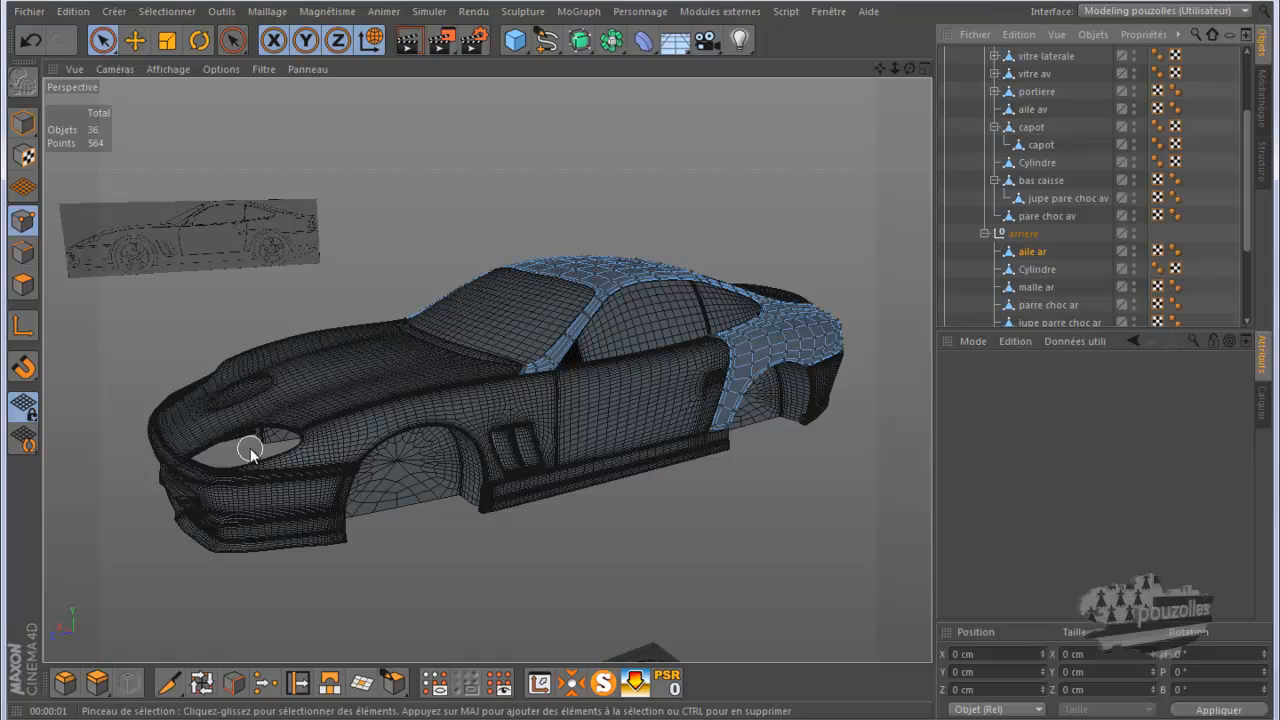
{"action": "left_click", "coordinate": [545, 719]}
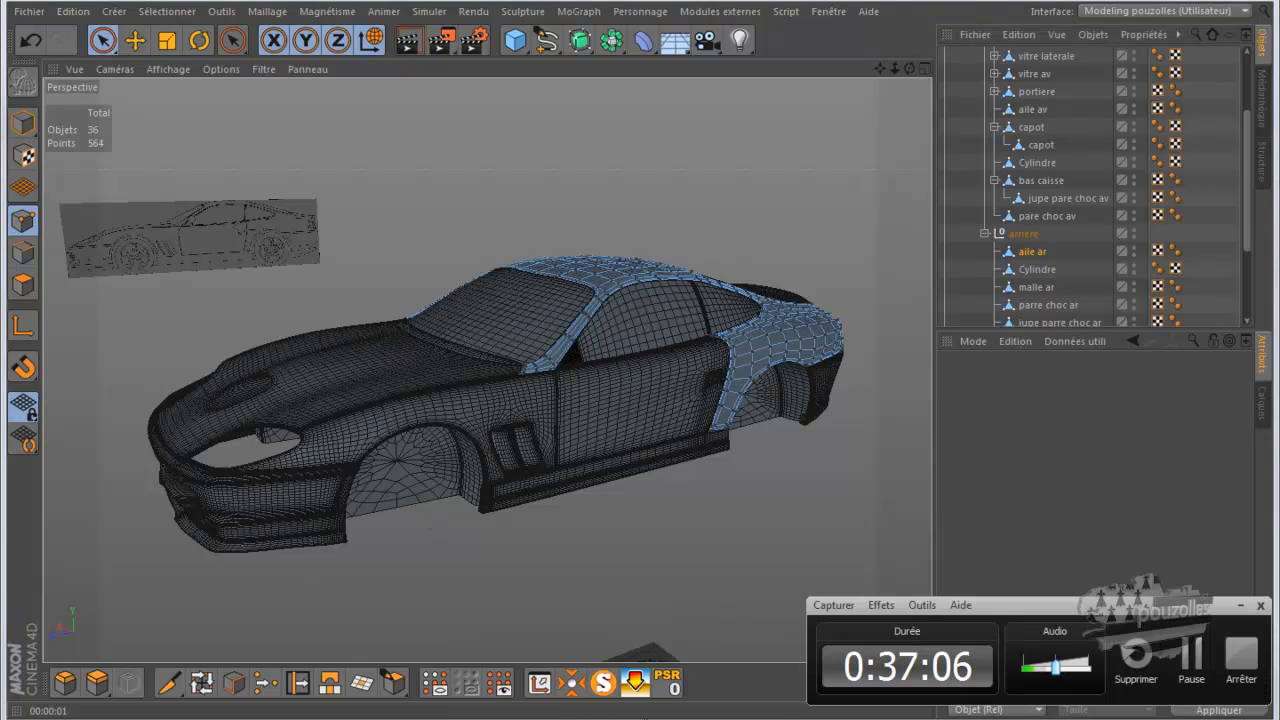